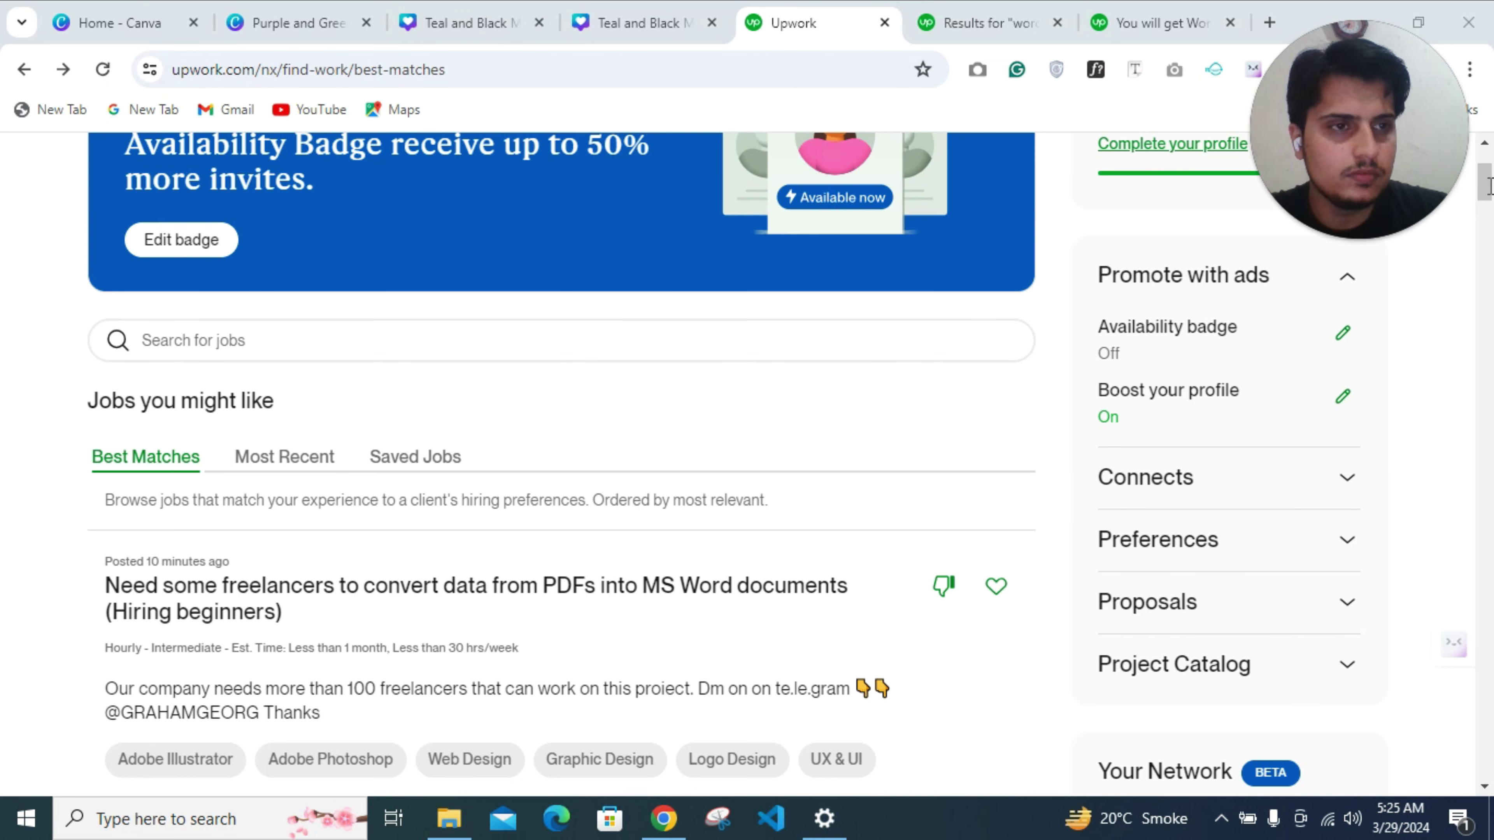
Open the freelancer profile from the job feed and examine its employment history, skills and project catalog
scroll(1430, 397, "up", 3)
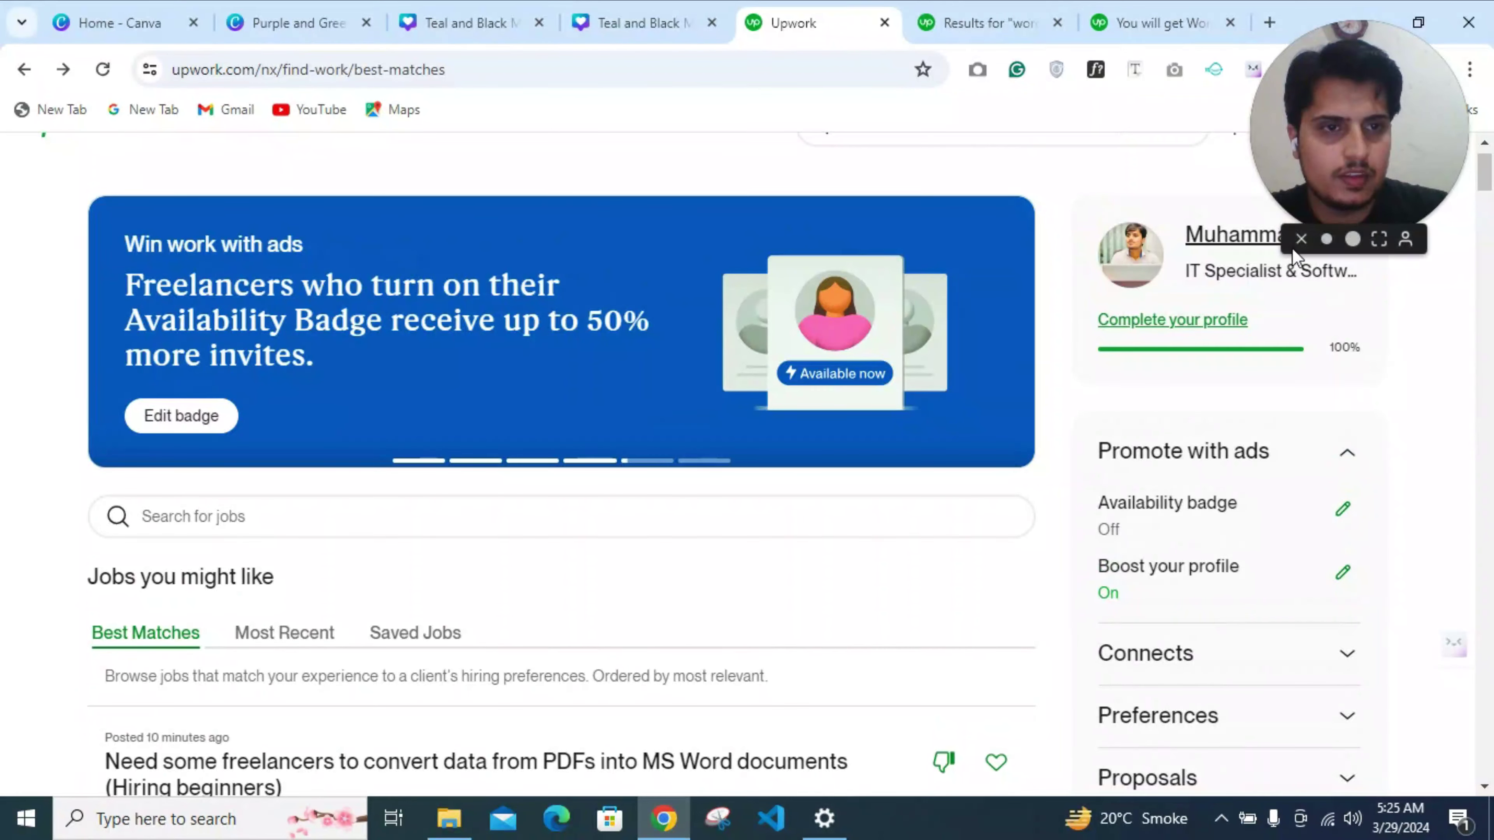
left_click(1212, 252)
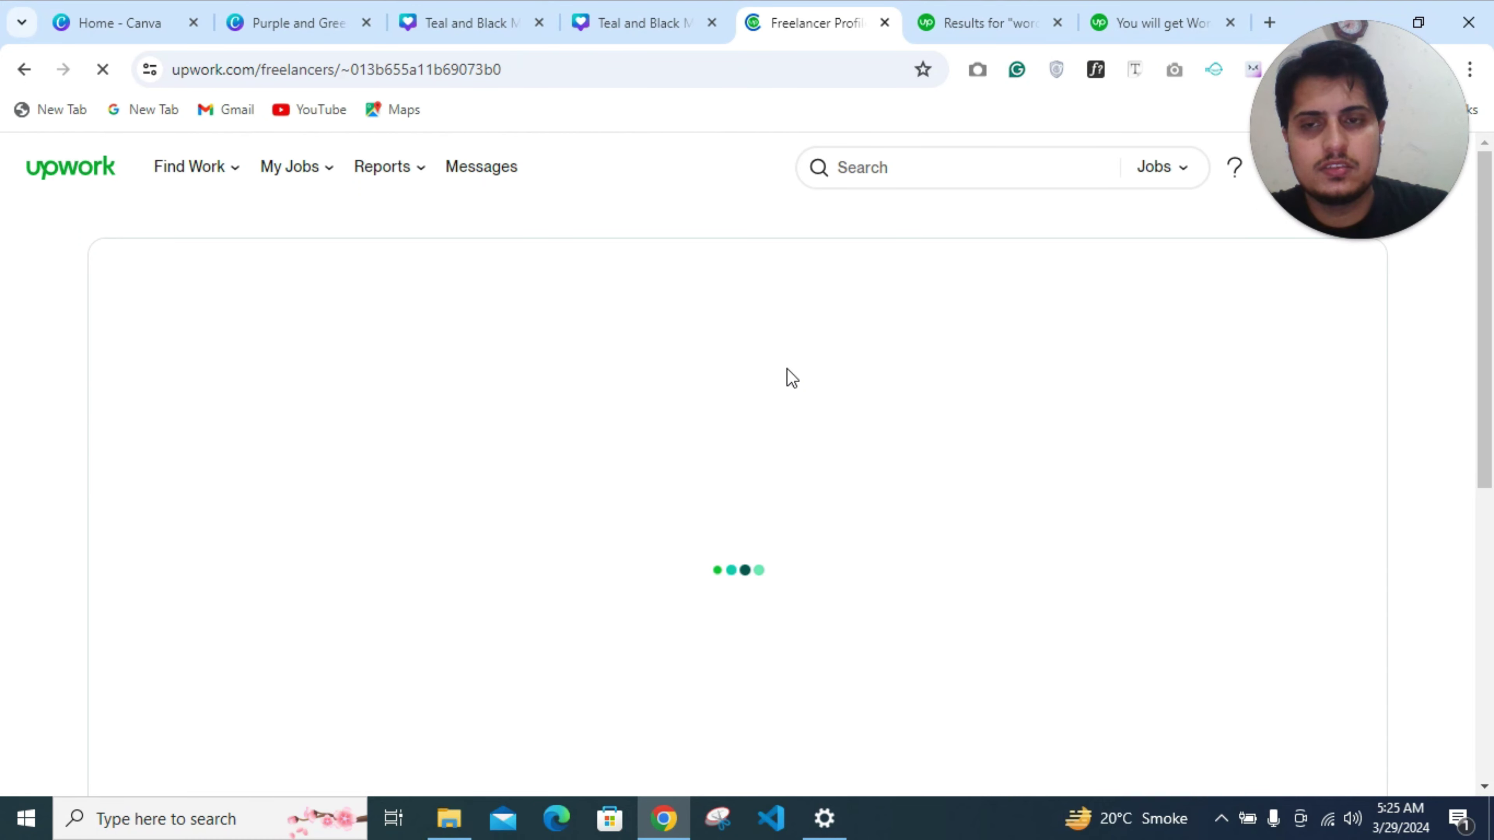
scroll(504, 394, "down", 3)
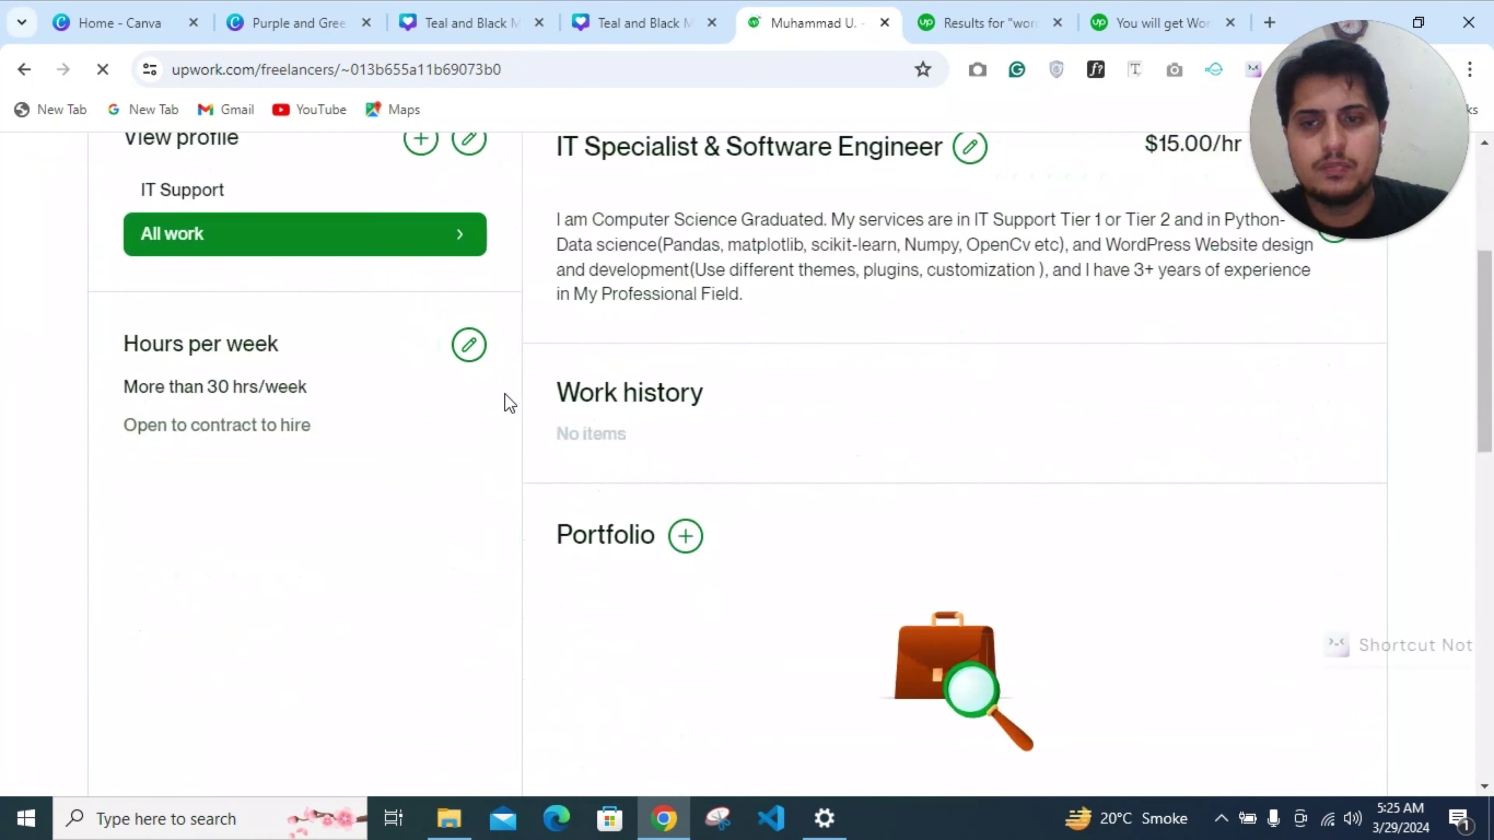
scroll(575, 393, "up", 3)
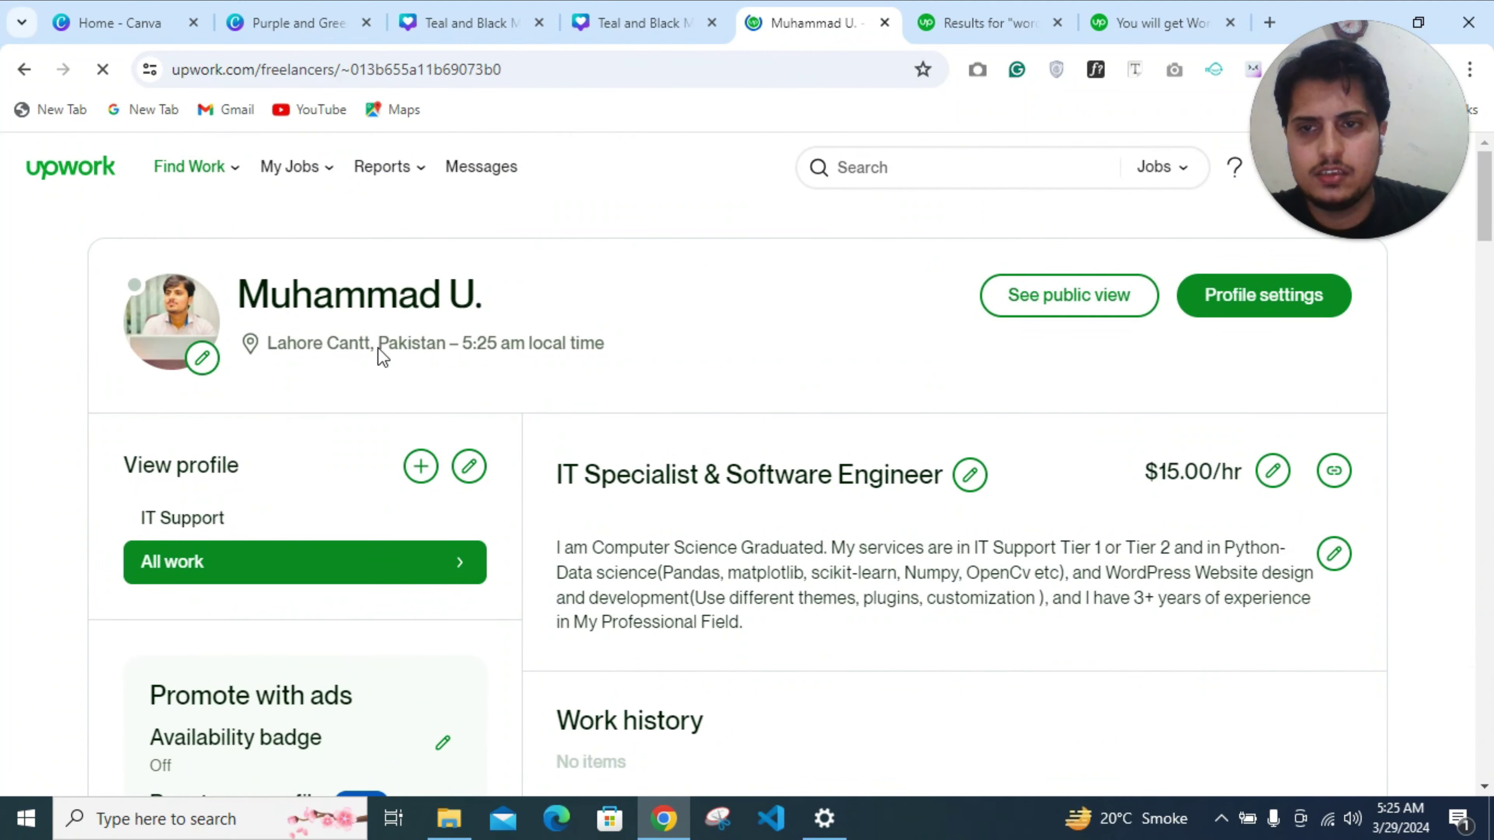
scroll(579, 385, "down", 10)
scroll(579, 392, "down", 15)
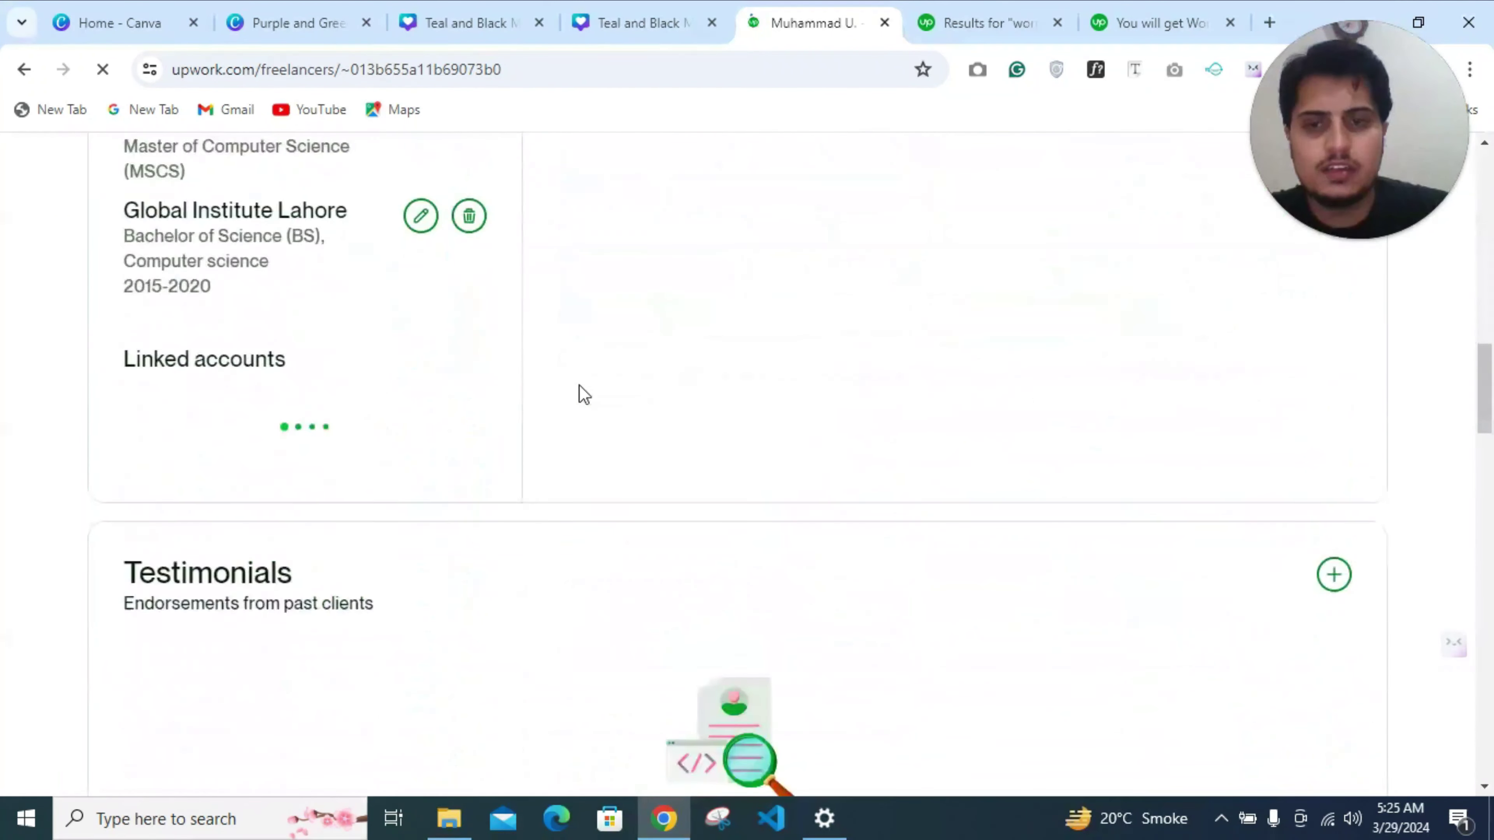
scroll(580, 389, "down", 15)
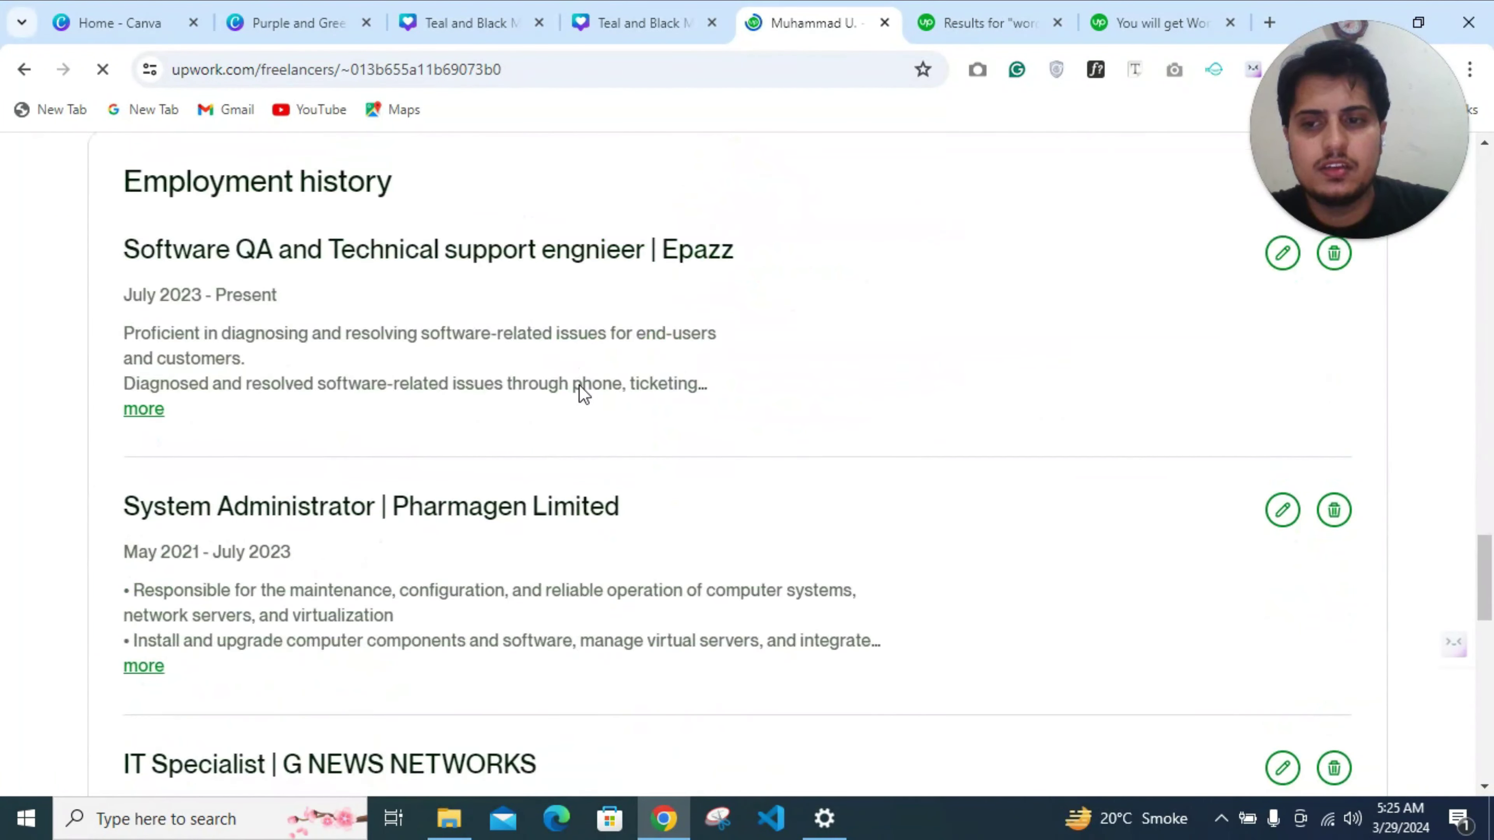
scroll(597, 394, "up", 20)
scroll(603, 397, "up", 10)
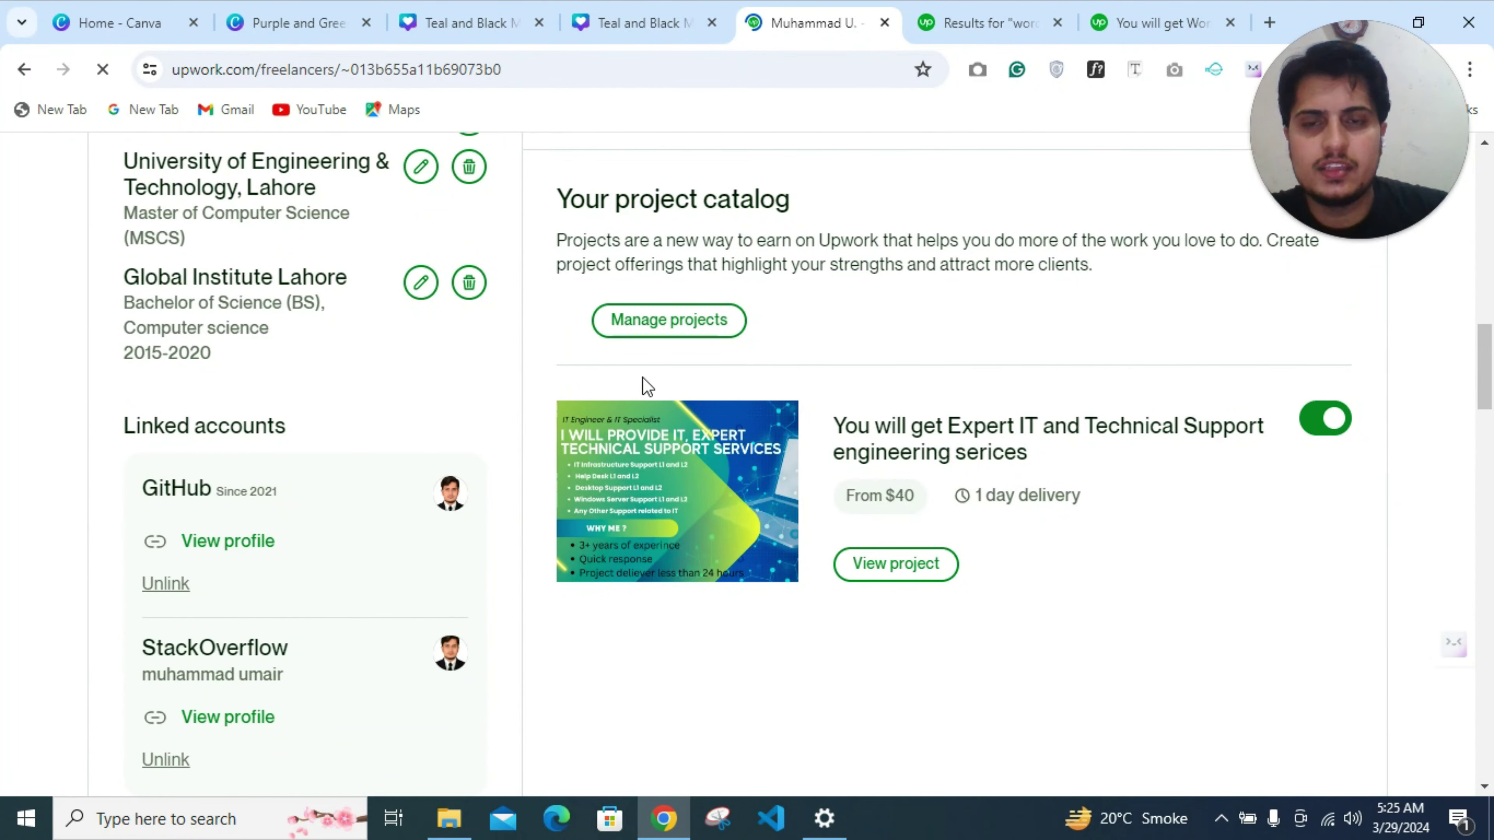
scroll(643, 382, "up", 2)
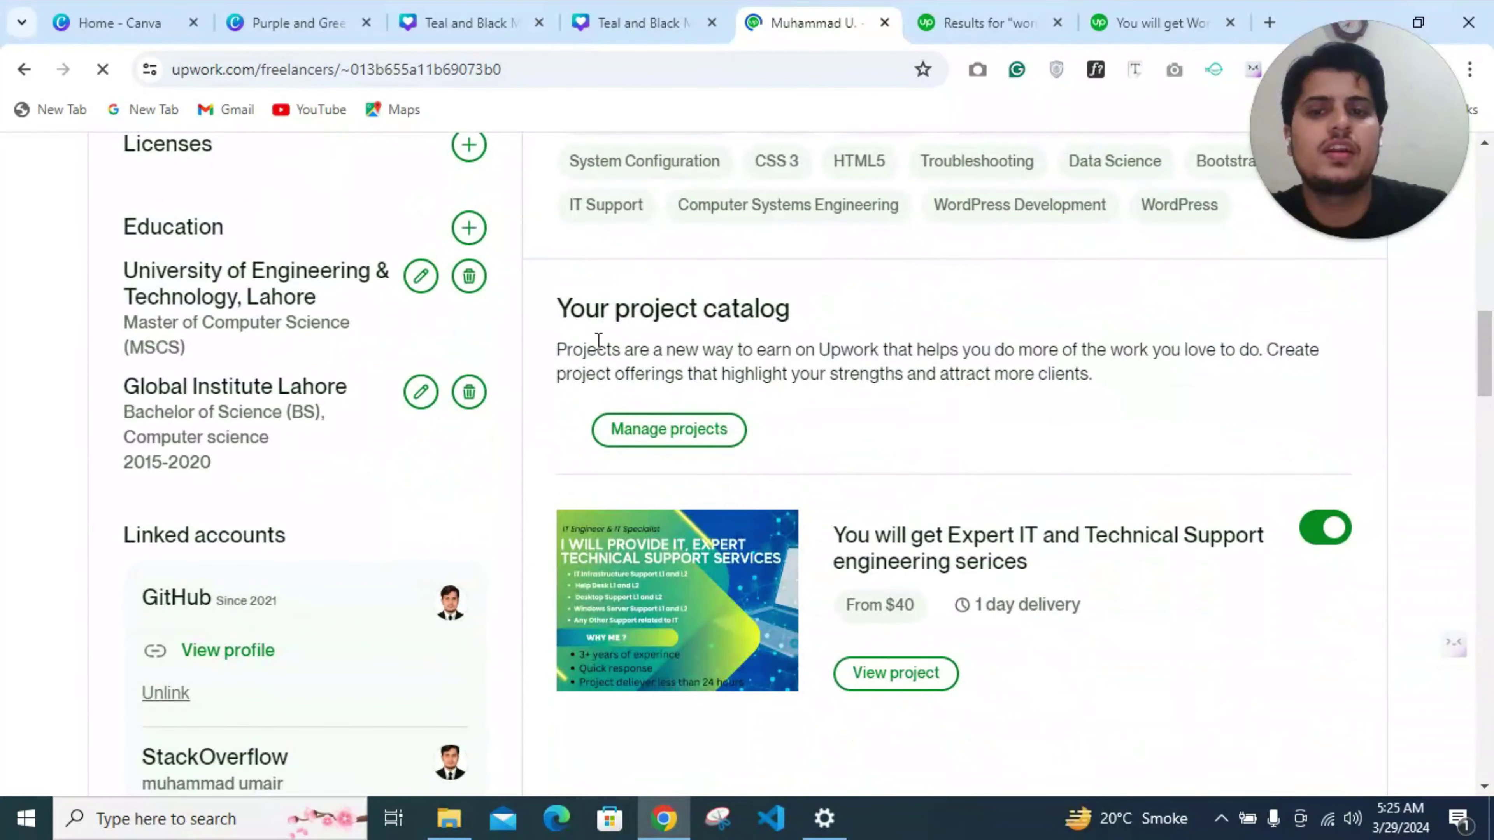
scroll(861, 471, "down", 2)
scroll(860, 471, "down", 1)
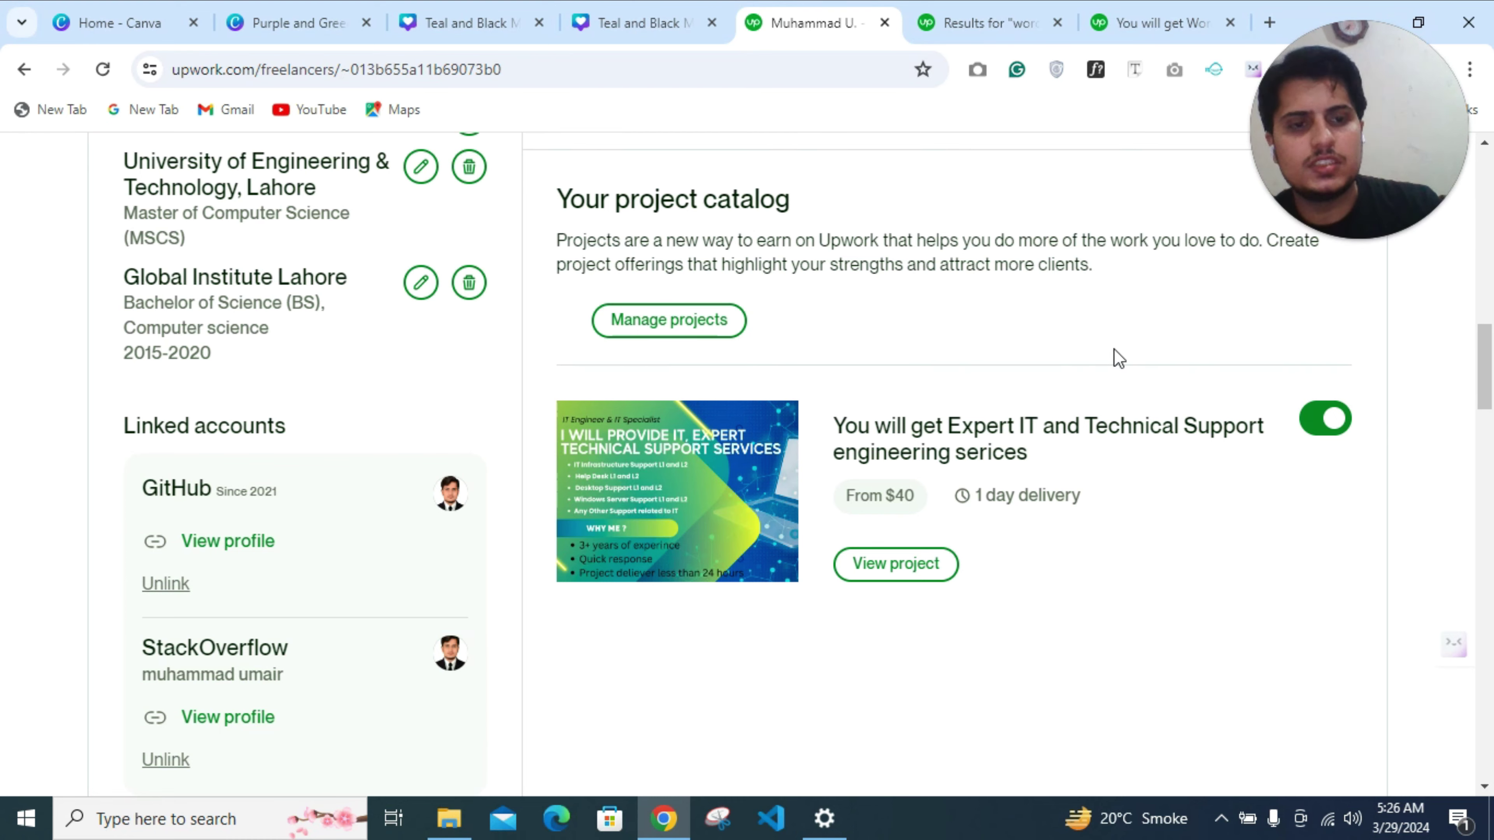
scroll(1118, 353, "up", 15)
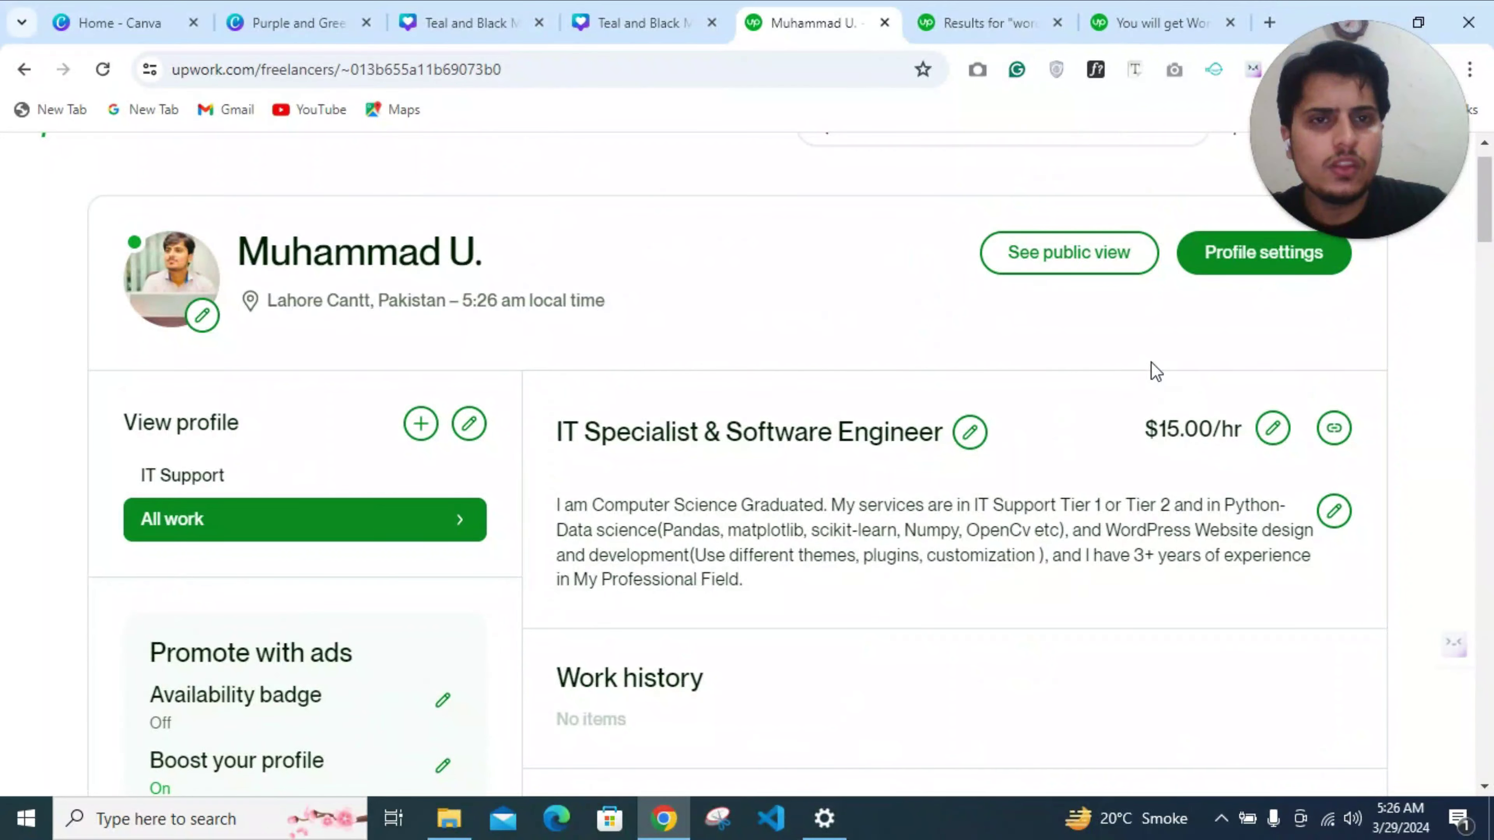
scroll(953, 424, "up", 1)
scroll(954, 424, "down", 8)
scroll(953, 423, "down", 8)
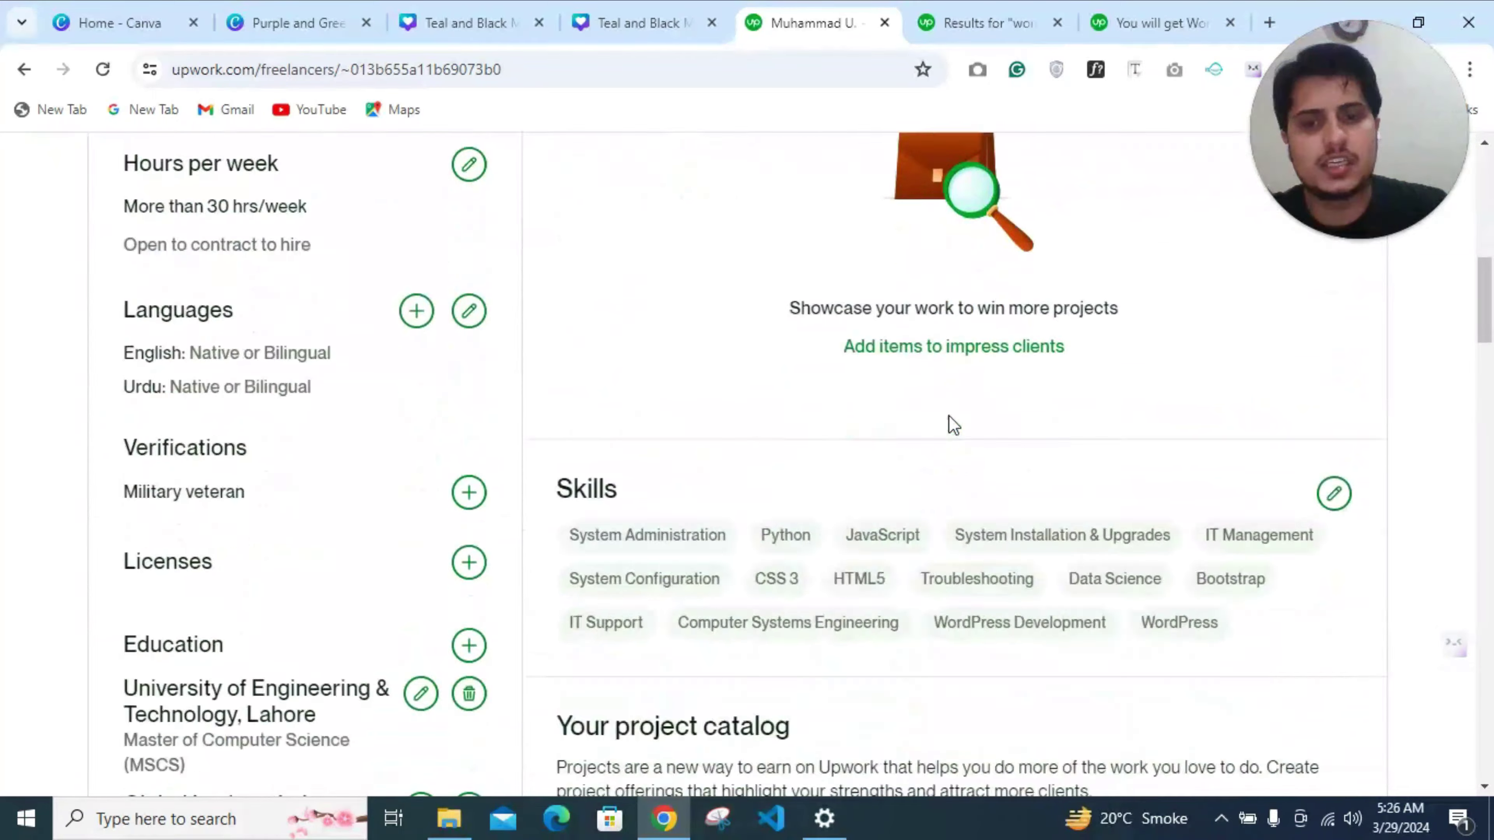
scroll(953, 423, "up", 5)
left_click(988, 17)
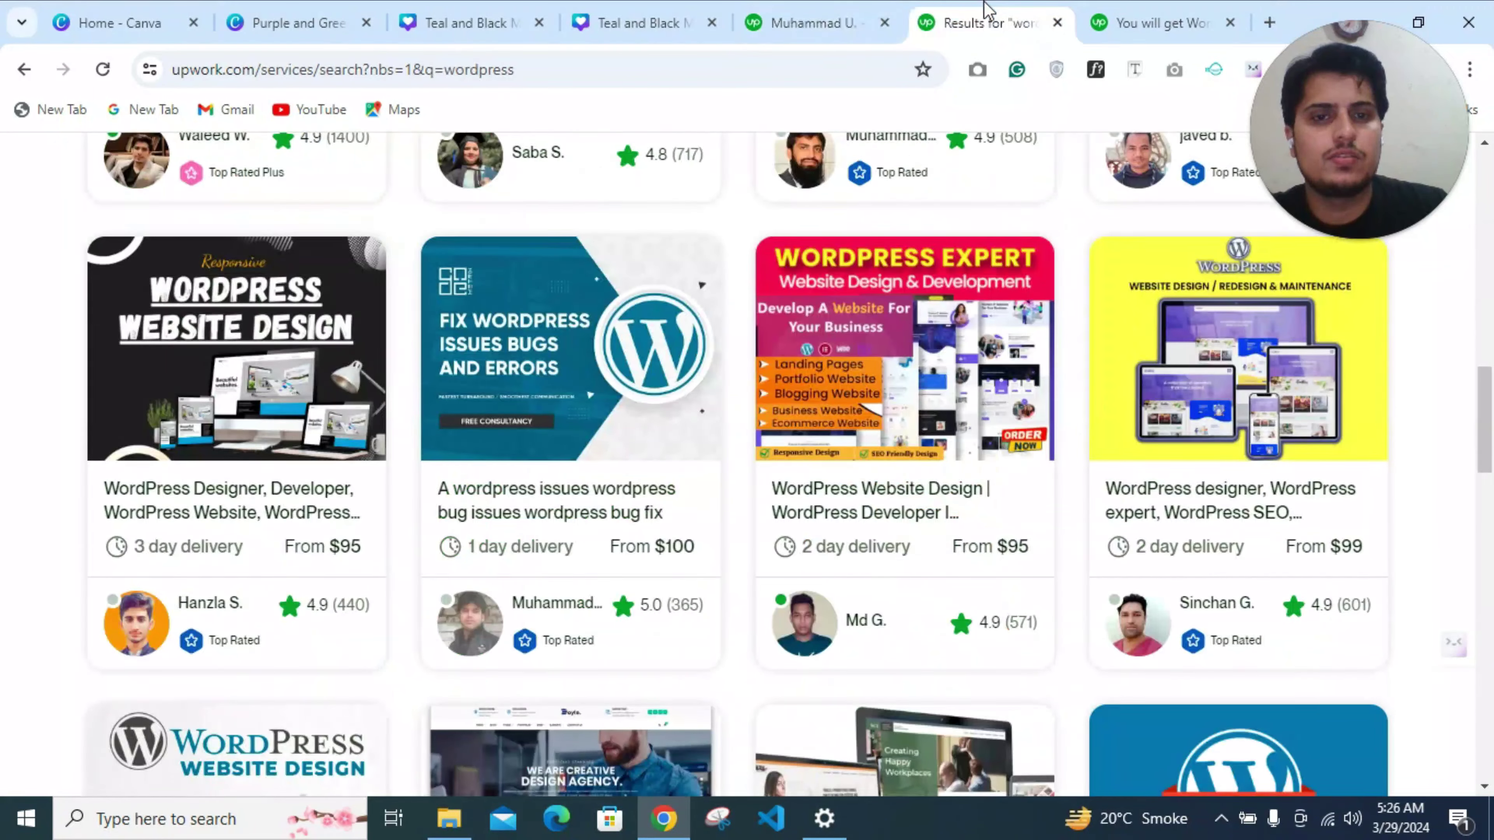
left_click(1188, 12)
left_click(864, 15)
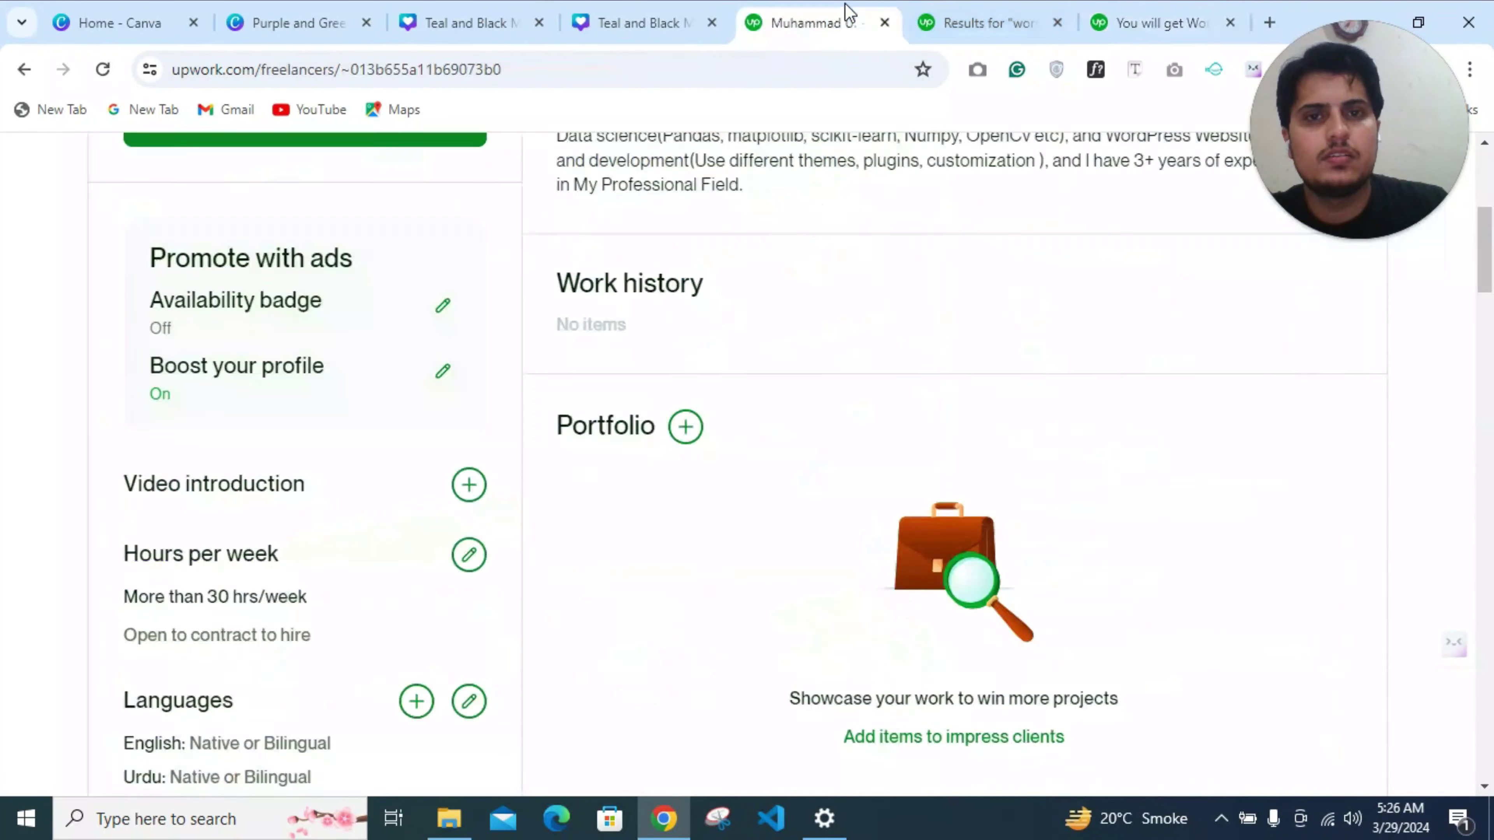
Return to the job feed and open the project dashboard through its Project Catalog section
scroll(588, 497, "up", 5)
left_click(24, 69)
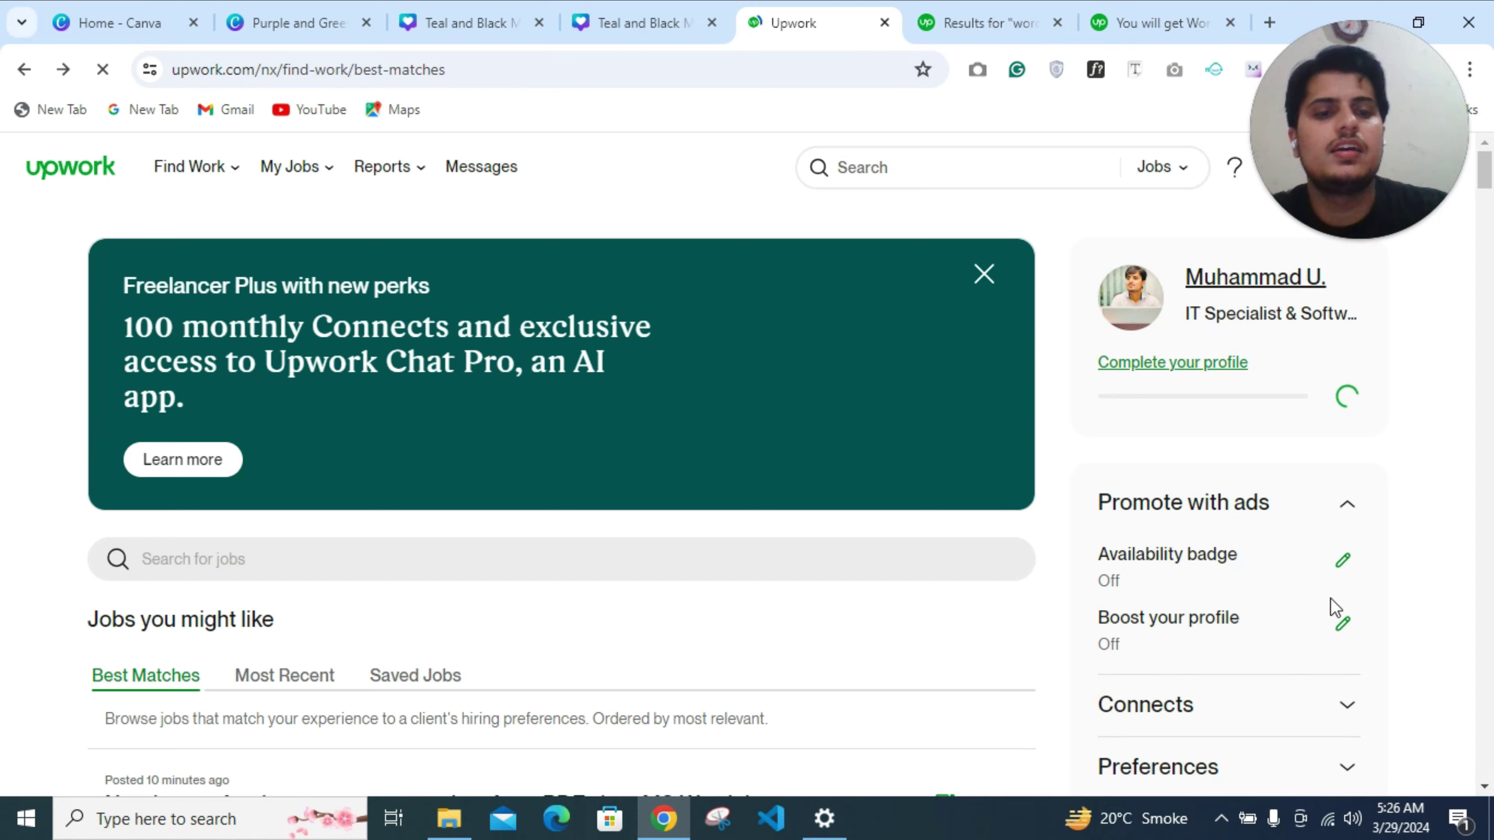
scroll(1223, 547, "down", 5)
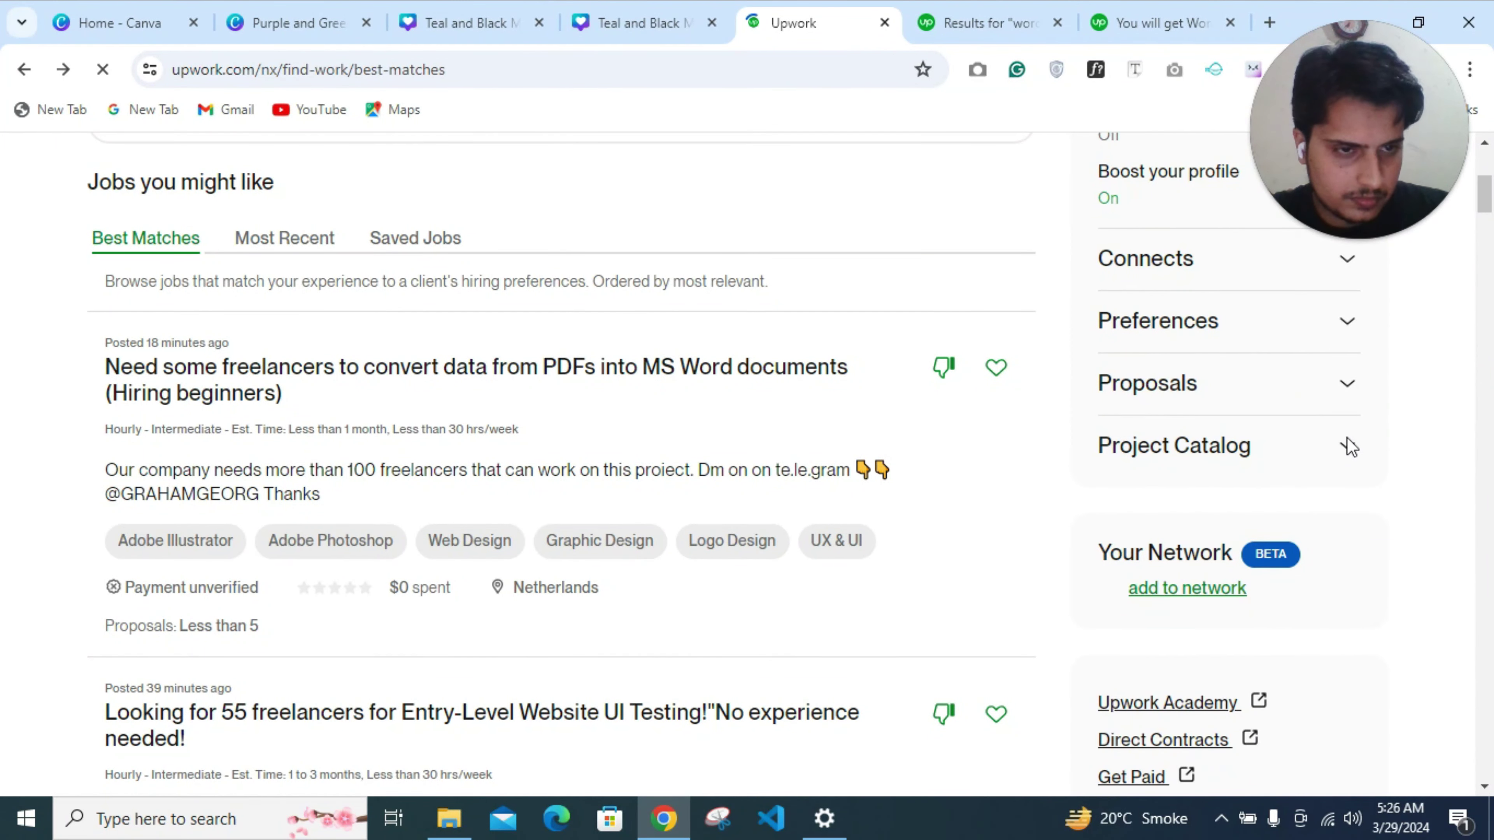
left_click(1348, 448)
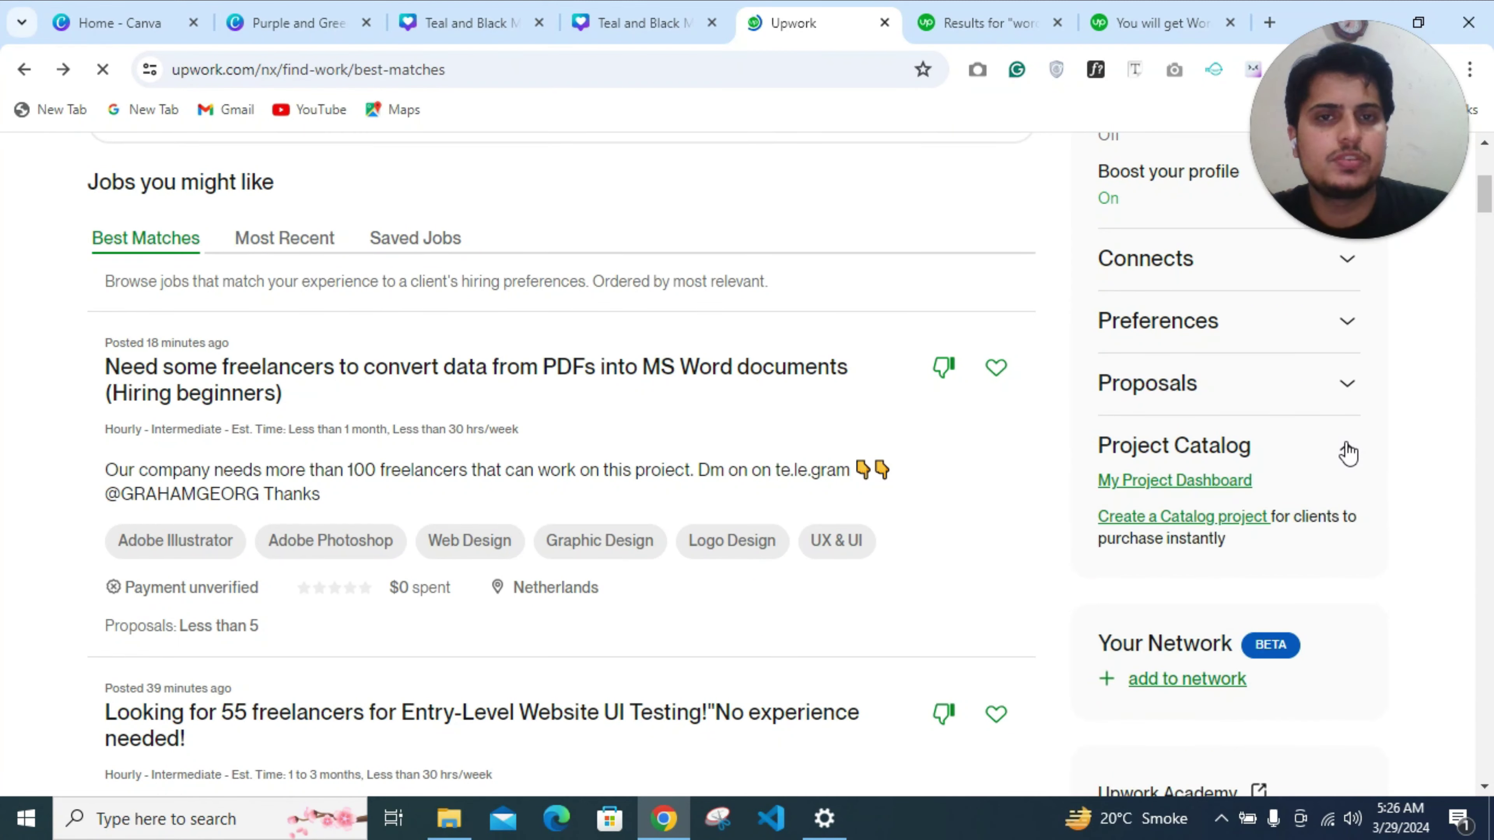
left_click(1202, 522)
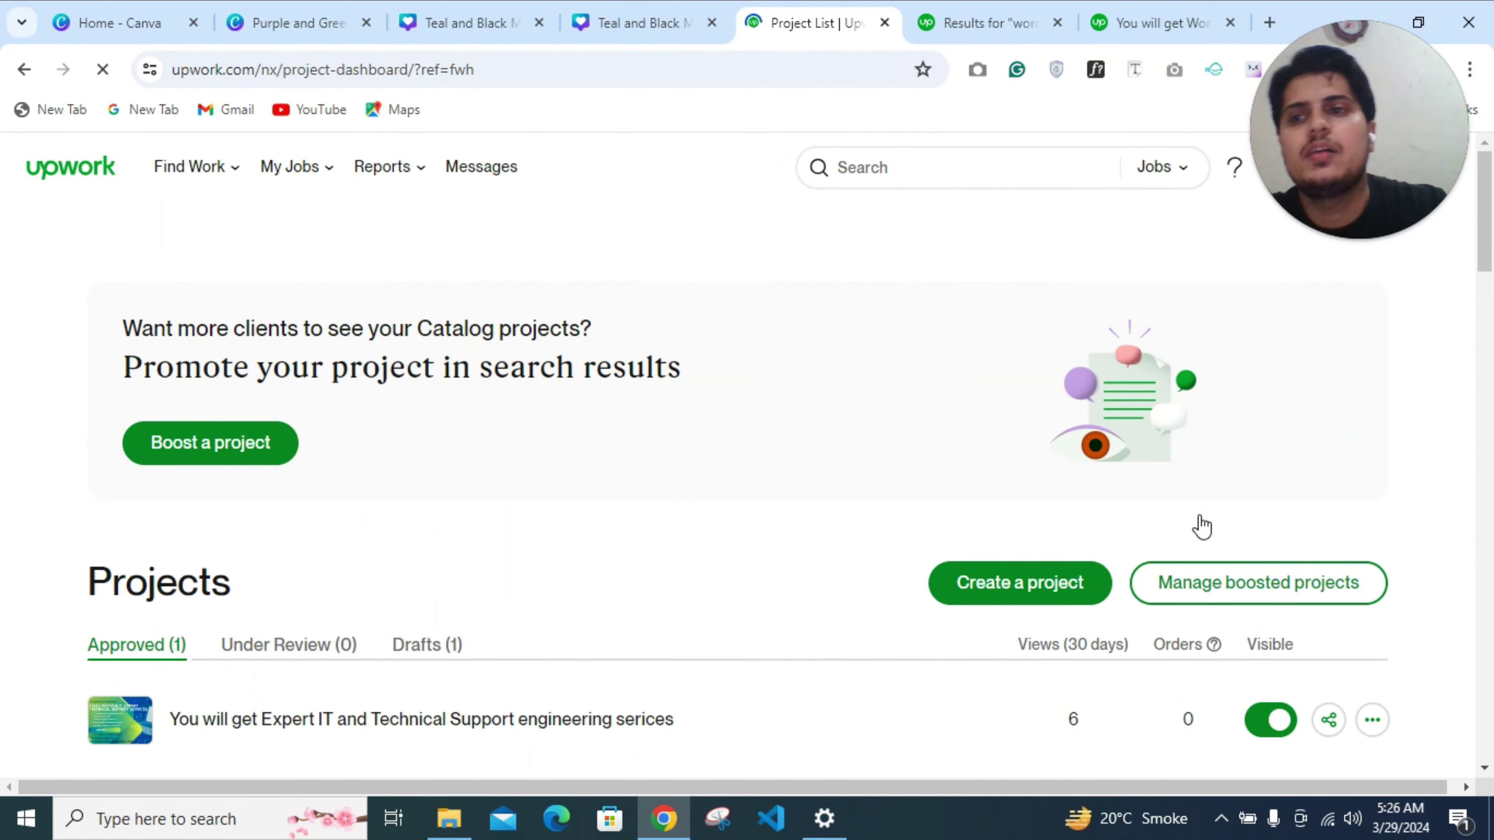
Review the Projects list on the dashboard and start creating a new project
scroll(553, 514, "down", 2)
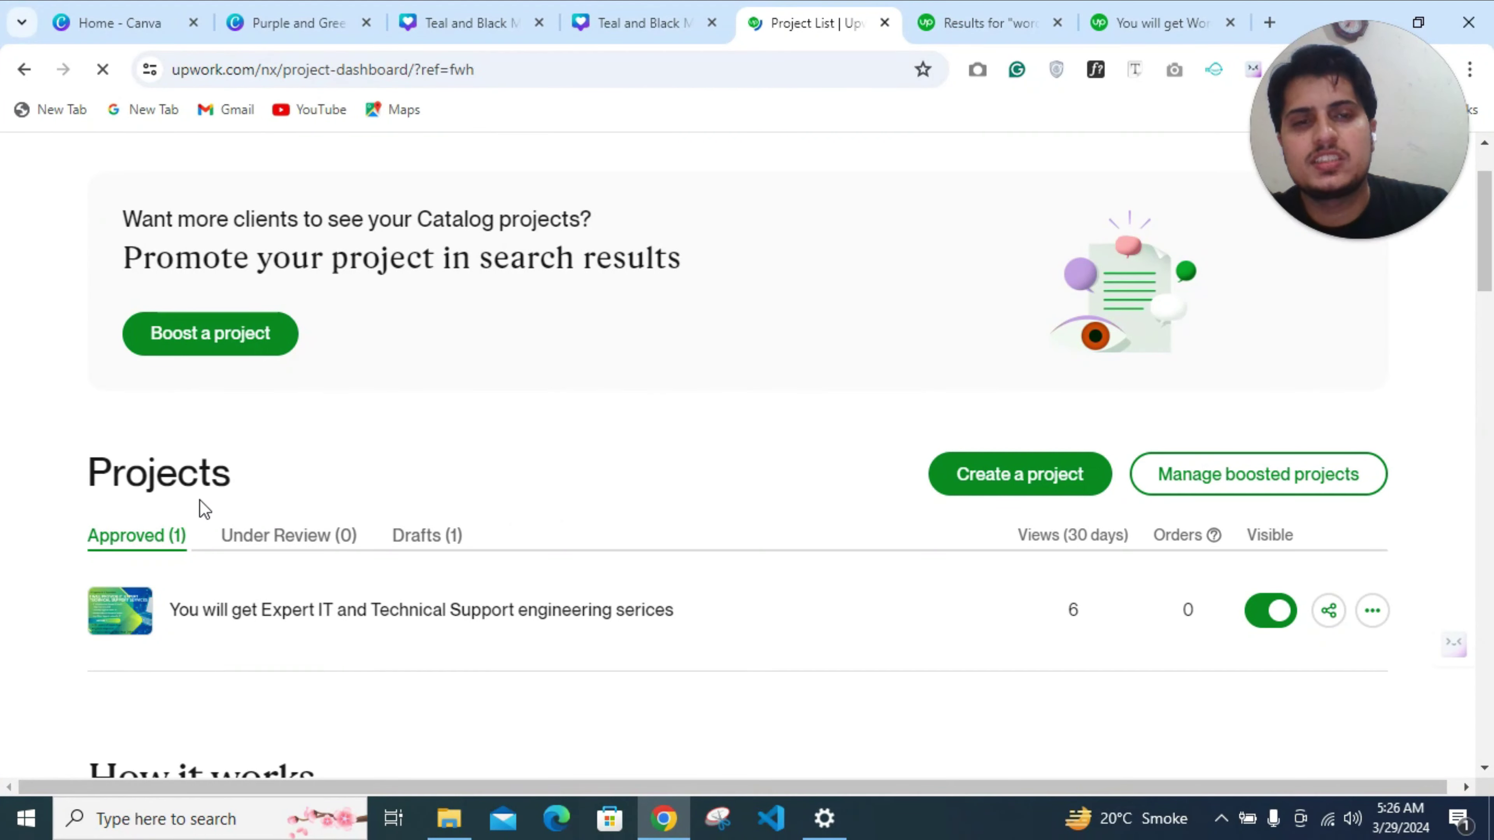
scroll(263, 511, "down", 4)
scroll(268, 514, "up", 4)
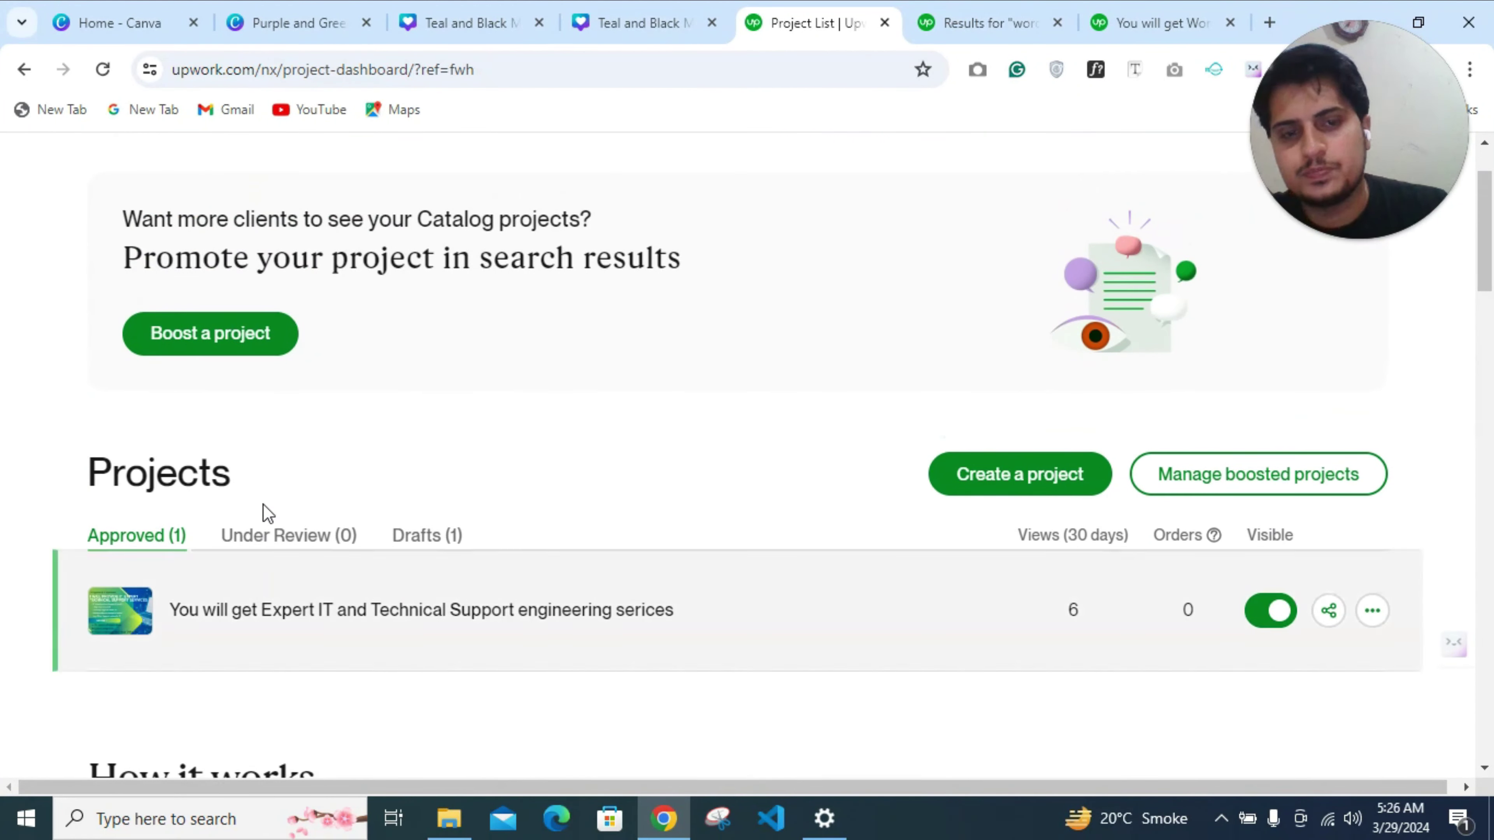
scroll(265, 511, "down", 2)
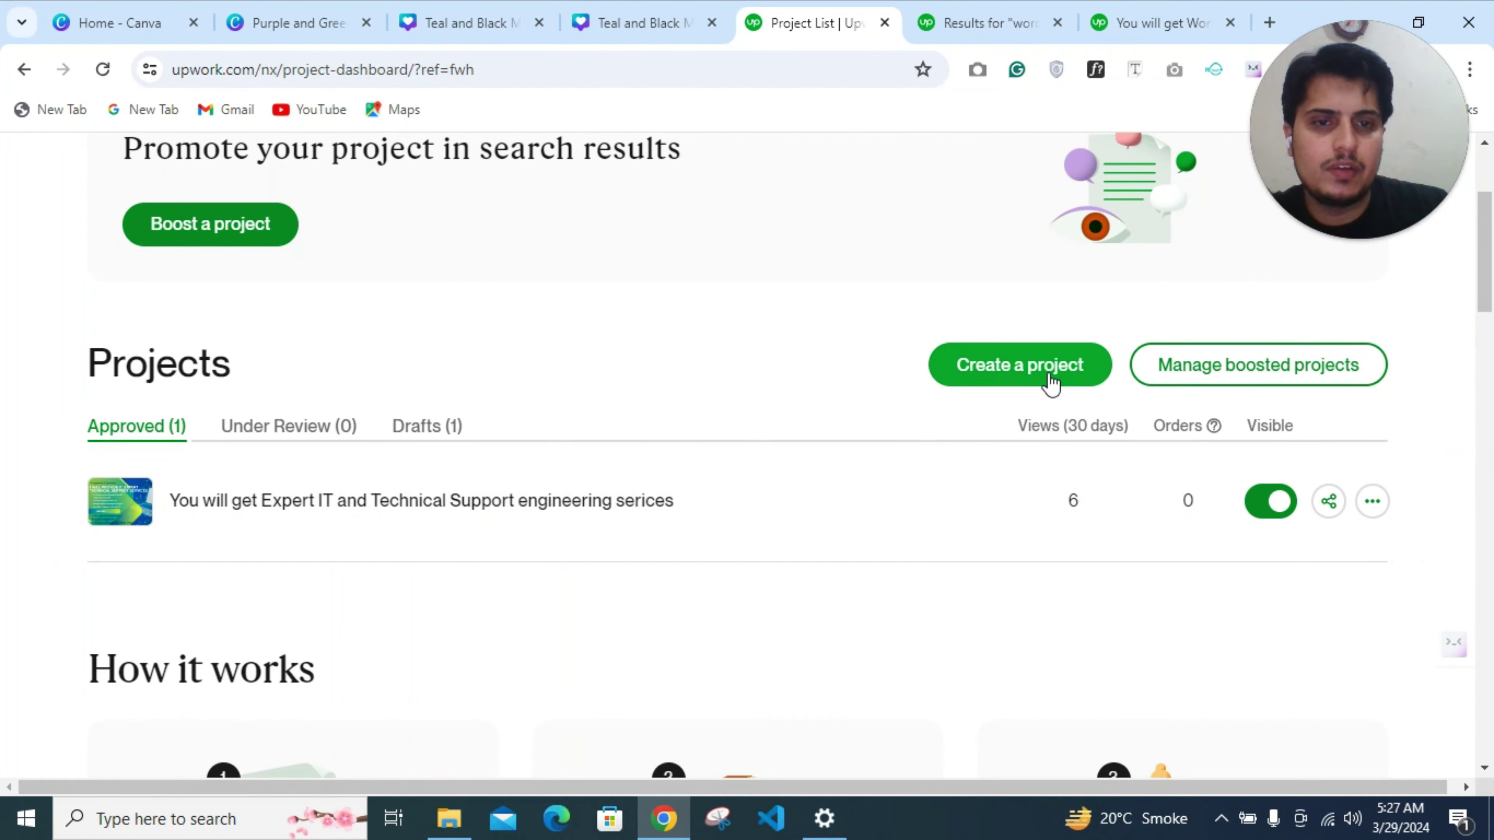
left_click(1052, 381)
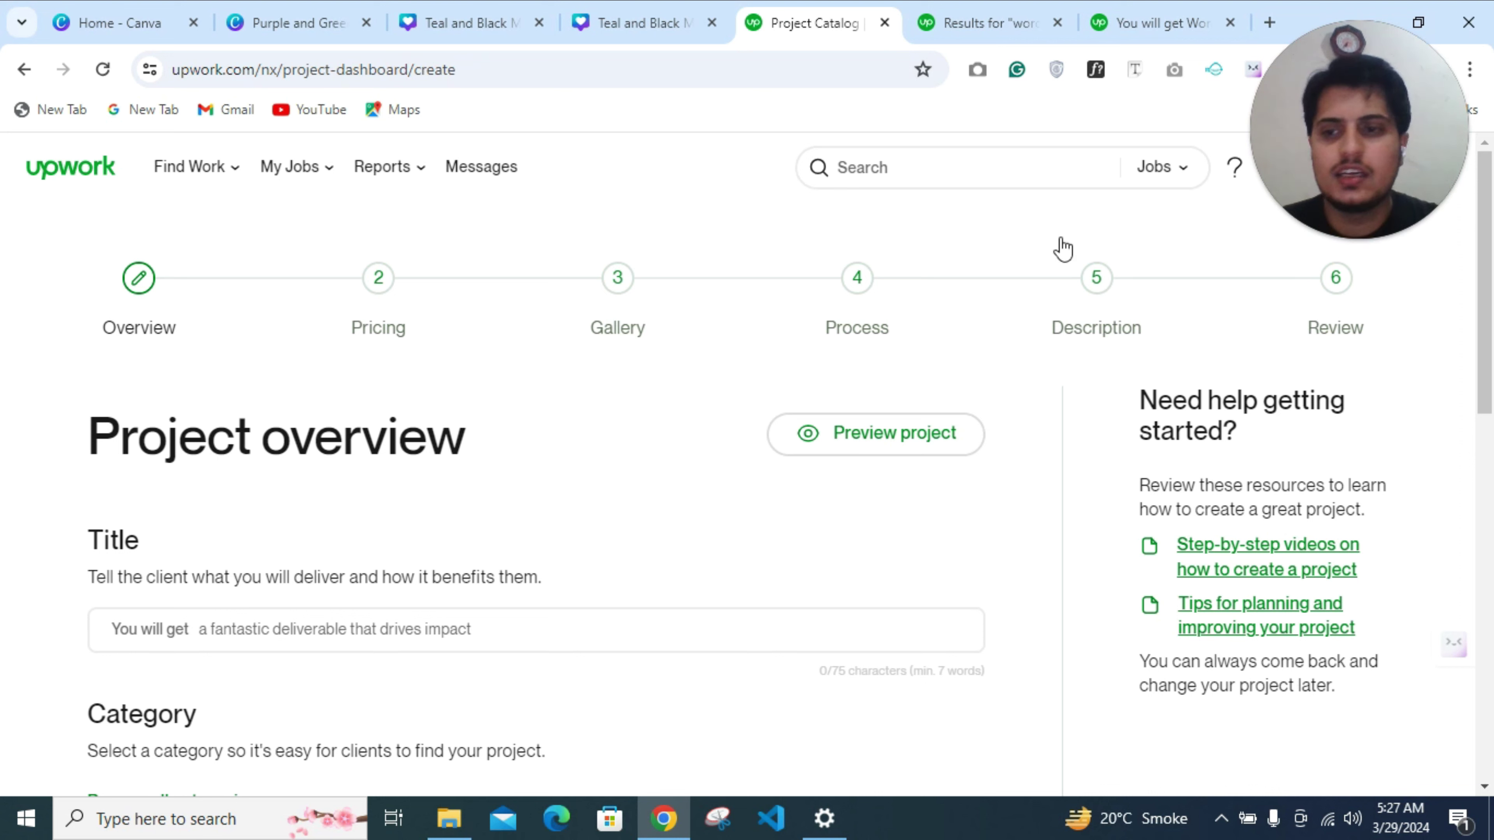
Begin the project title with "WordPress Developer"
left_click(230, 616)
left_click(237, 633)
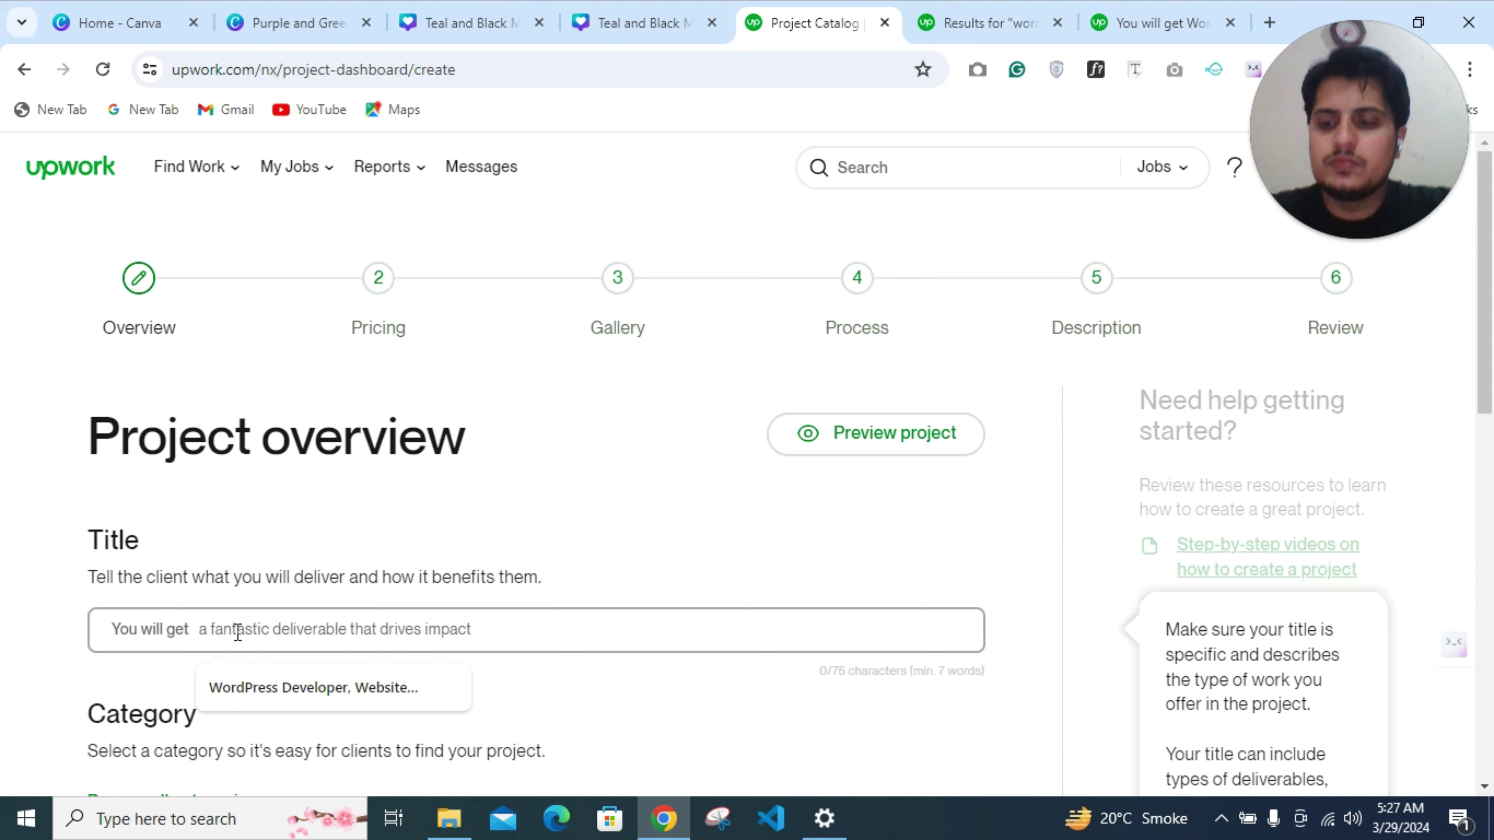
type("Wor")
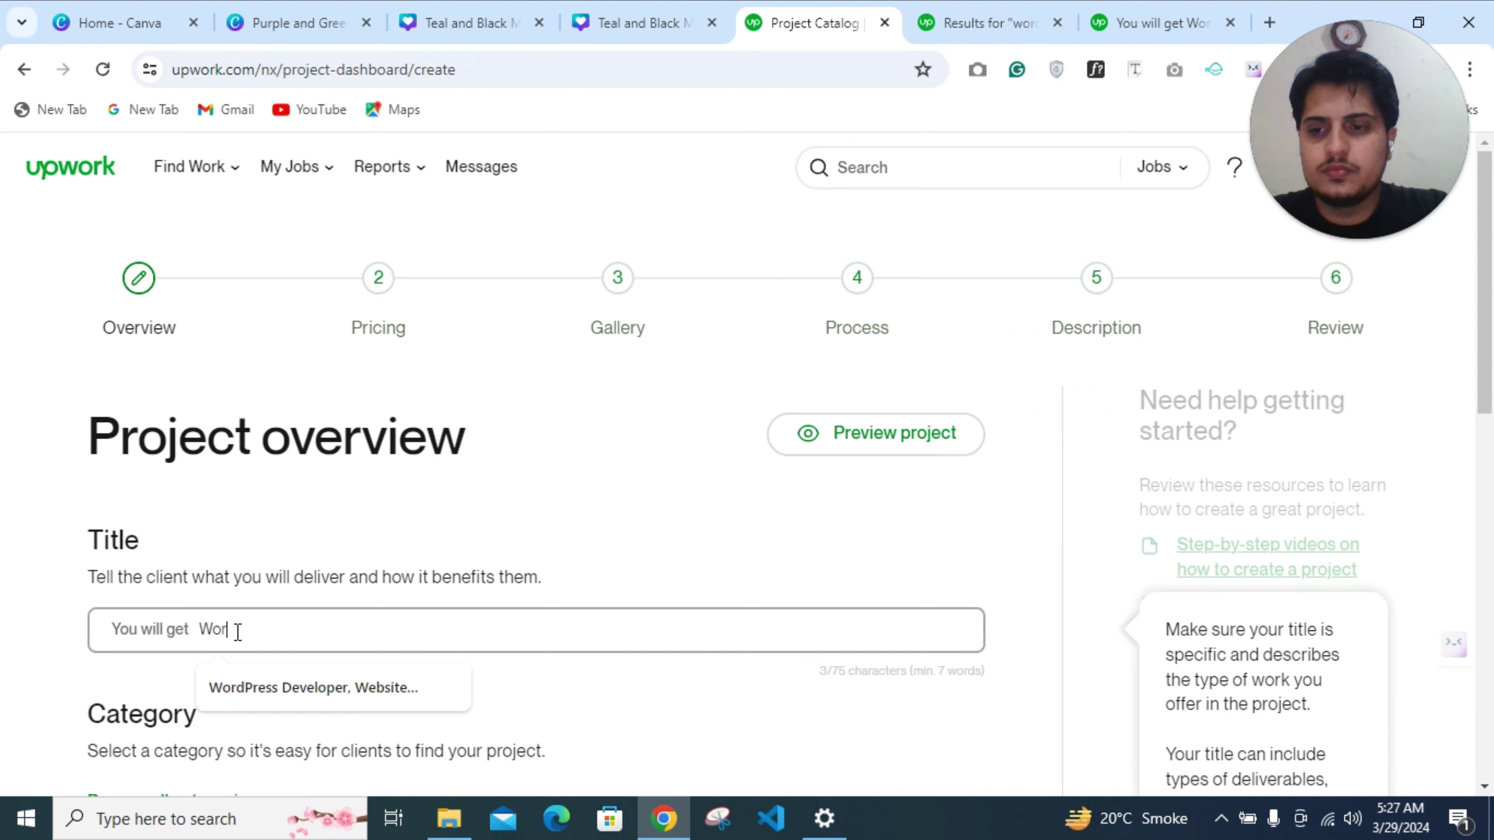
type("dPress")
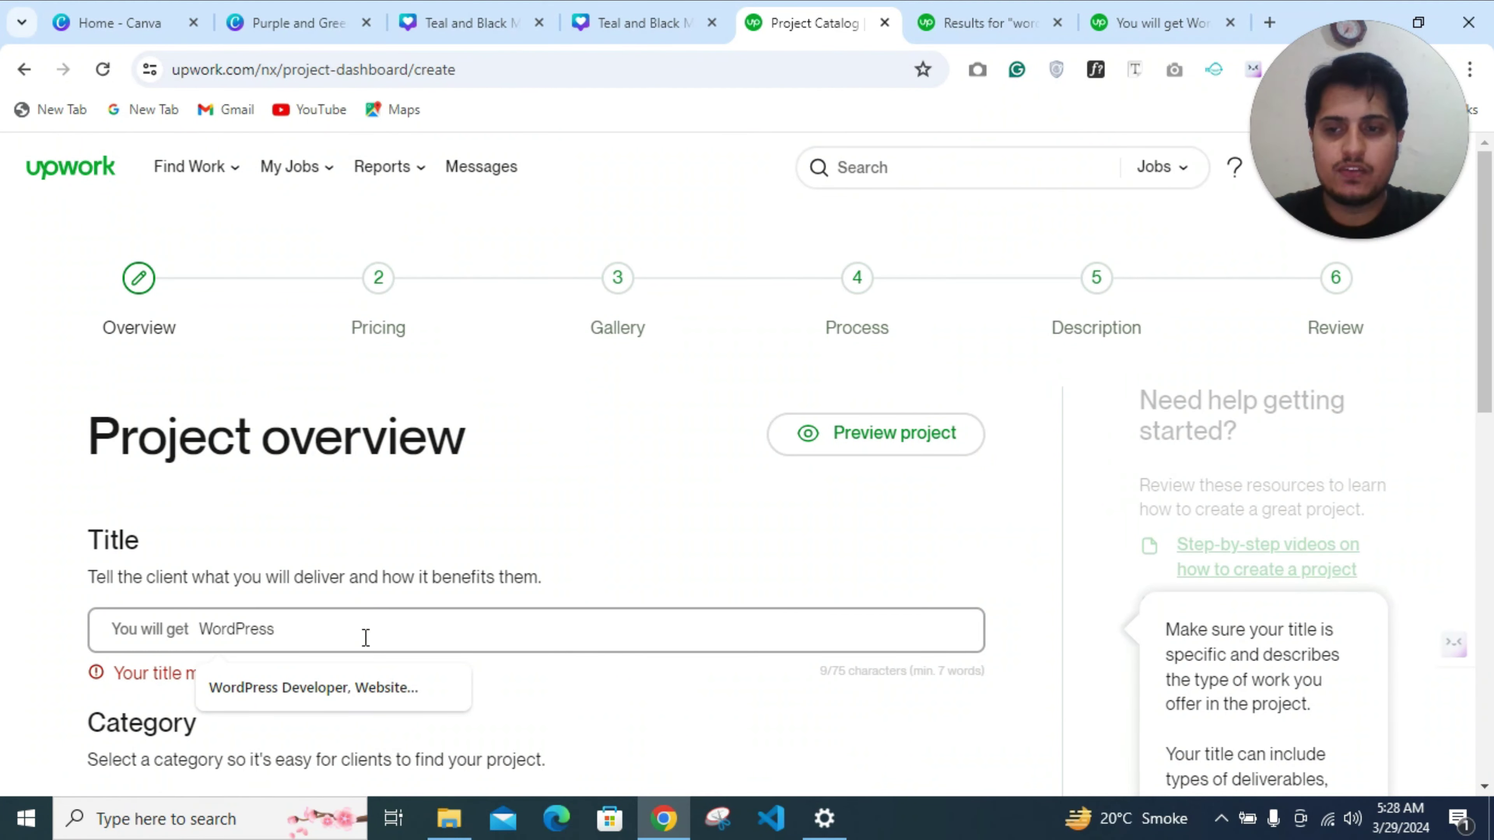
type("D")
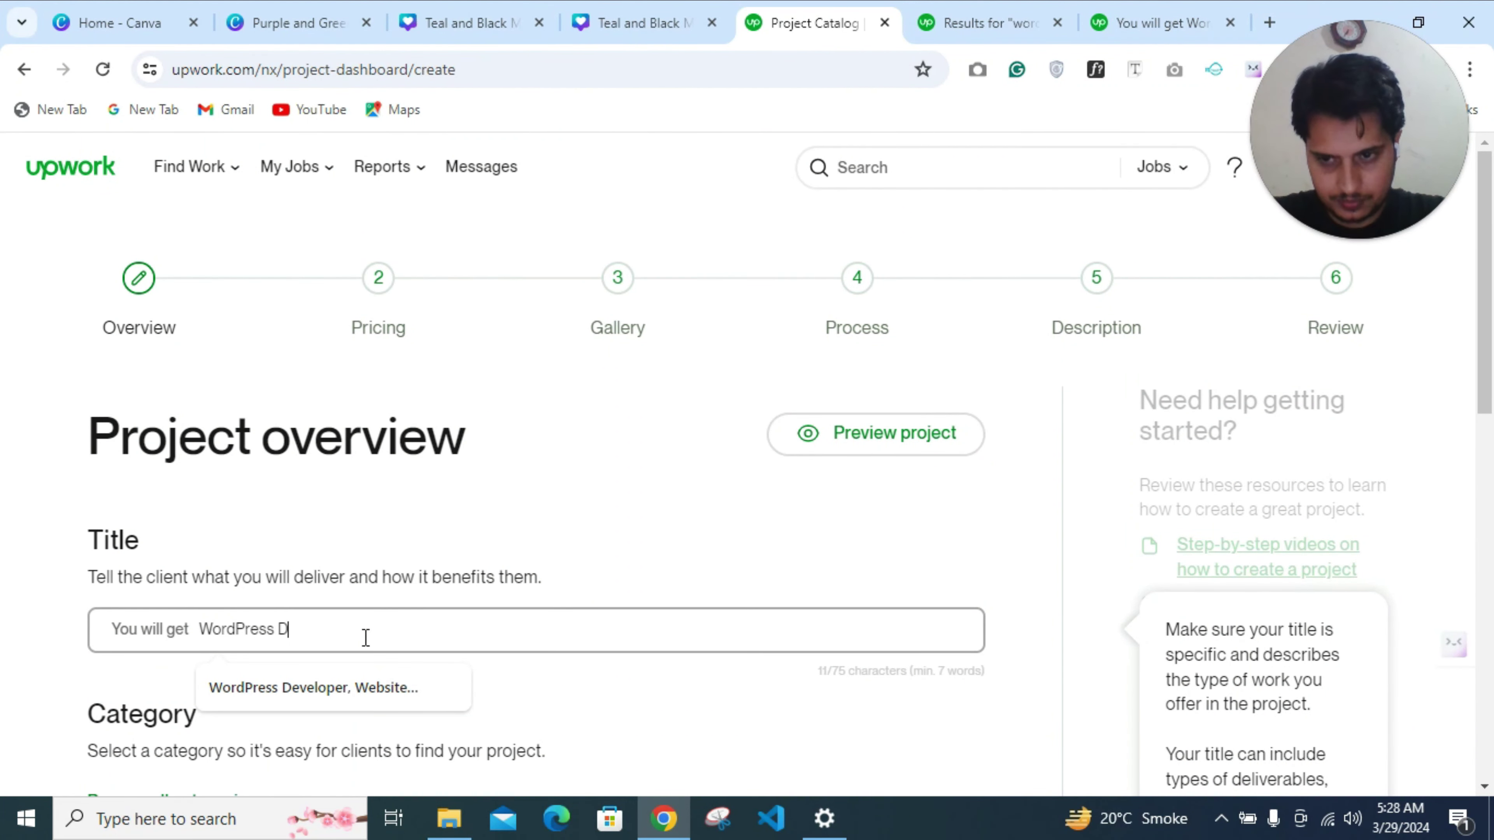
type("evep")
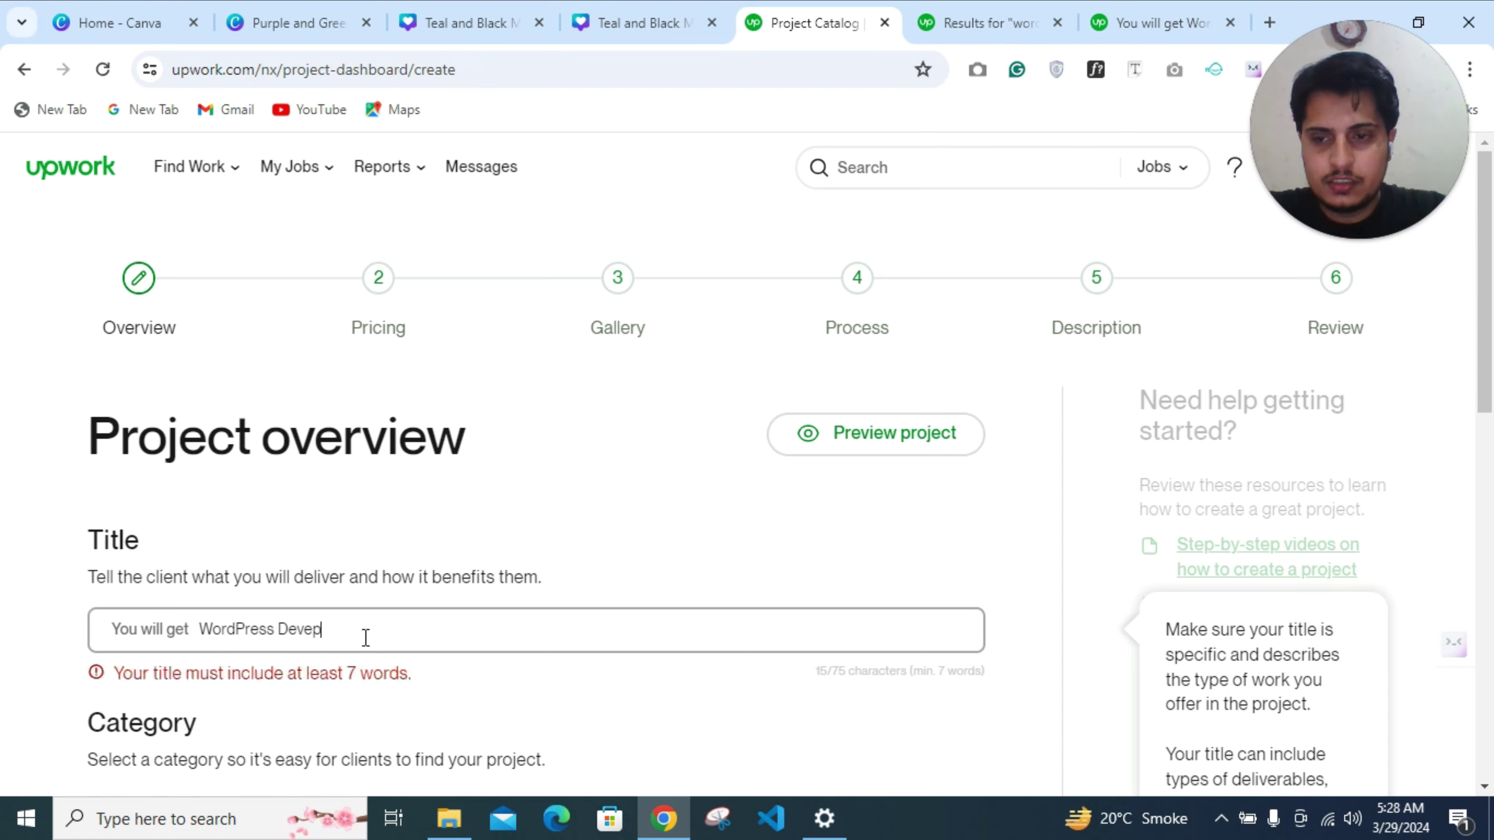
key("BackSpace")
type("loper")
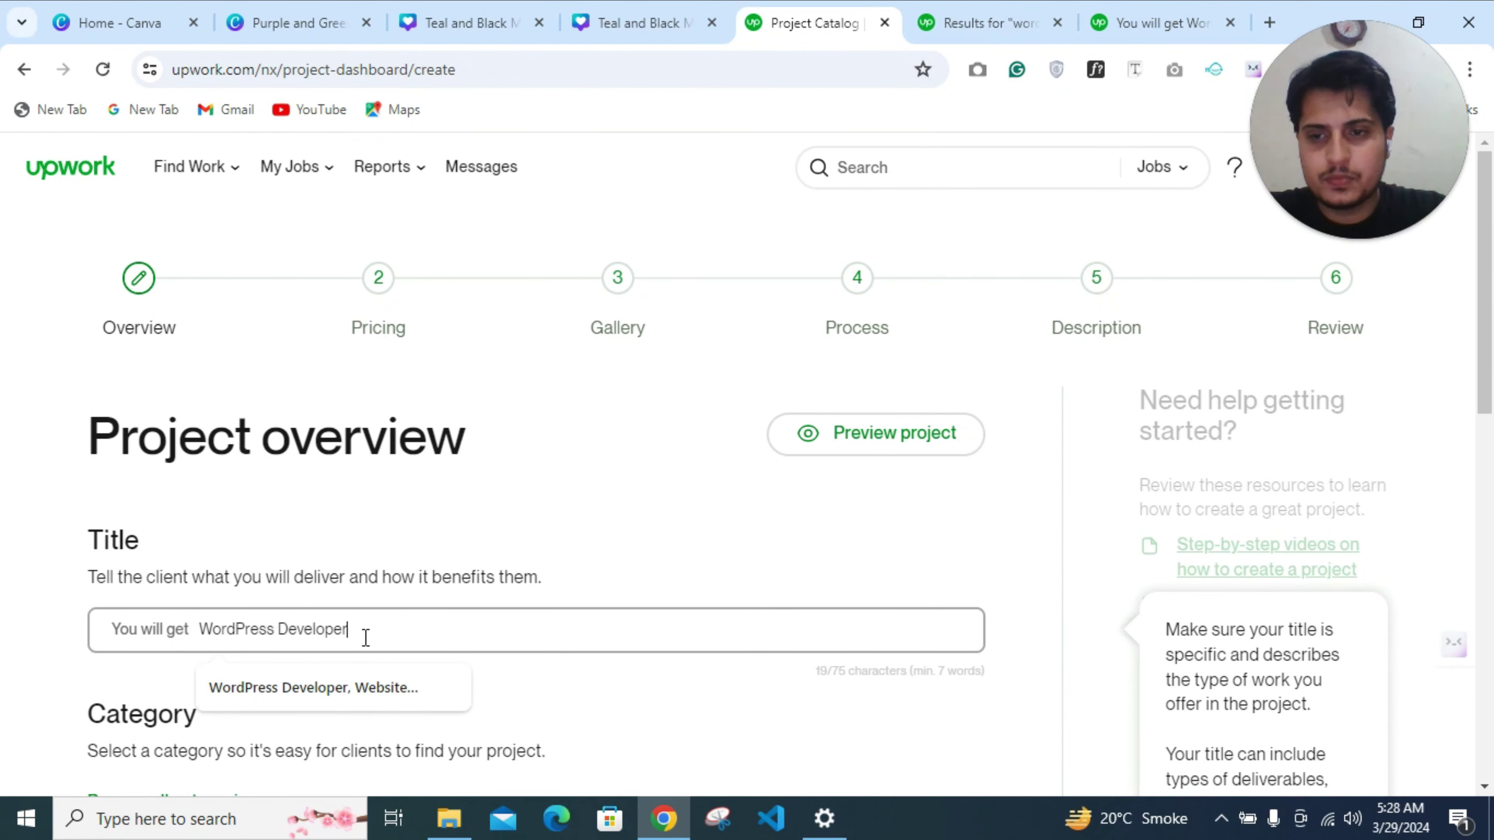
Extend the project title after "WordPress Developer" with ", website designer, W"
type(", w")
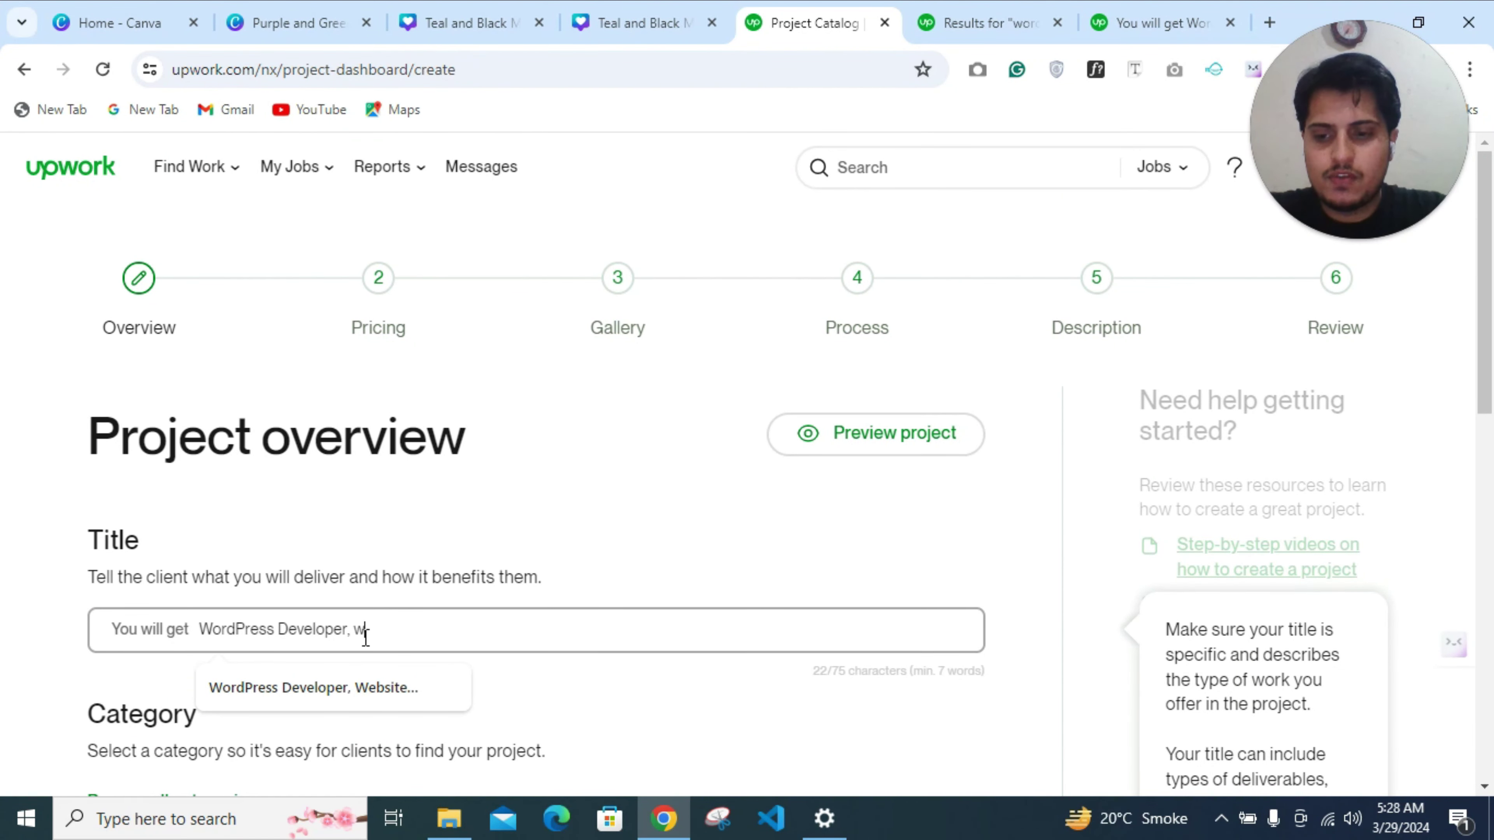
type("ebs")
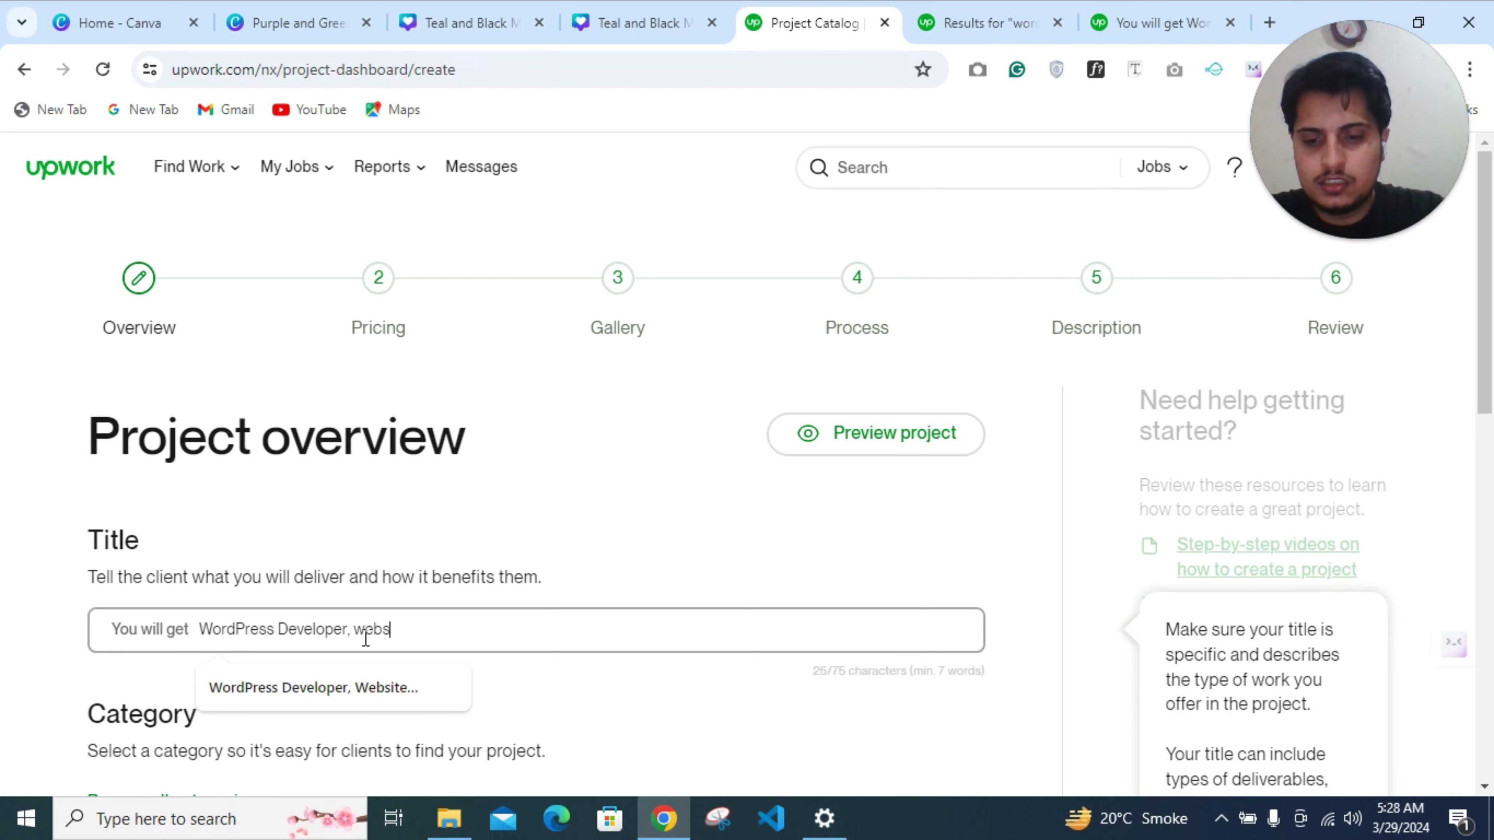
type("ite desi")
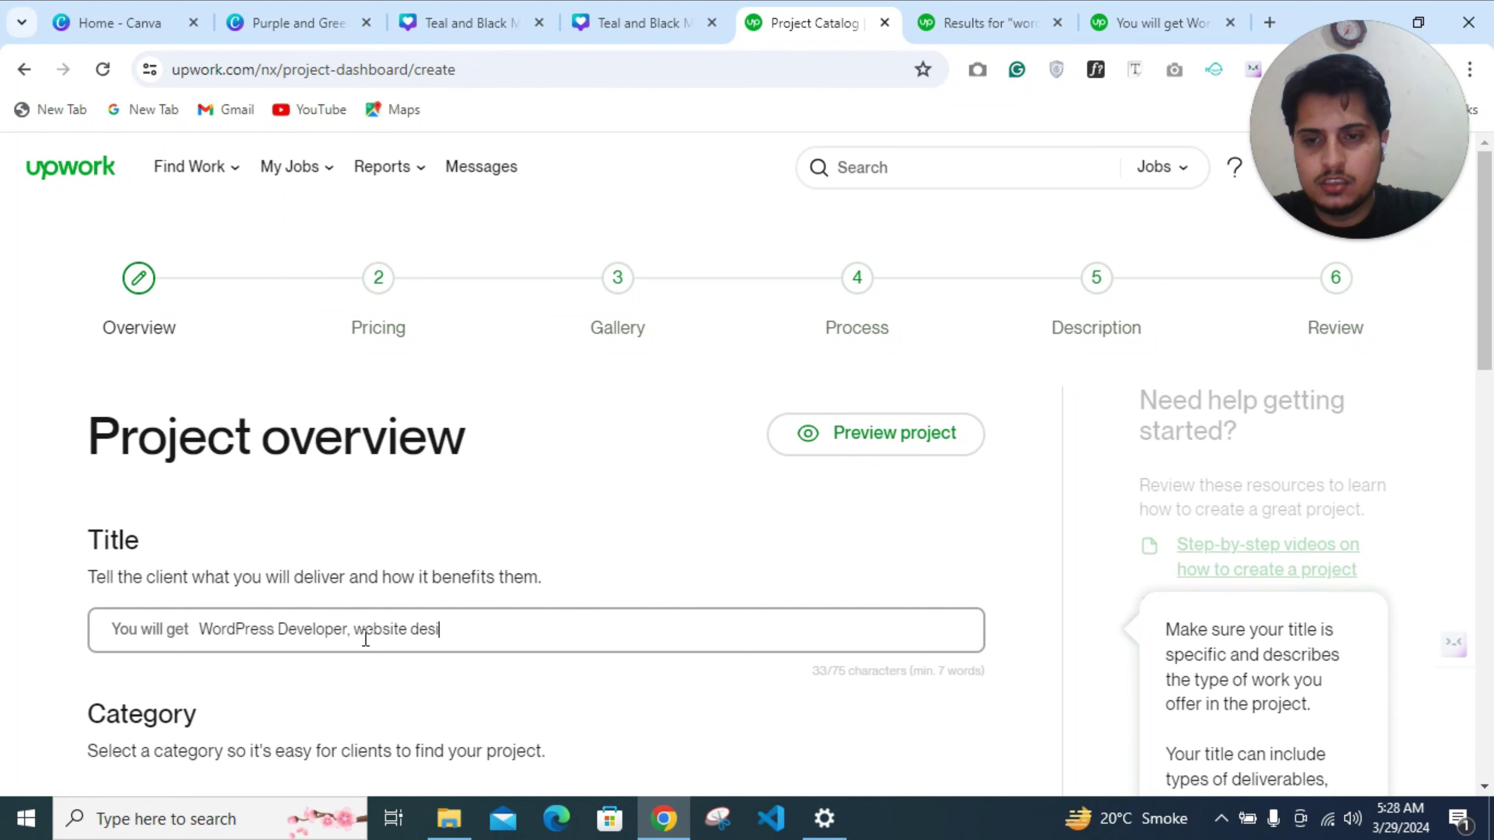
type("gner")
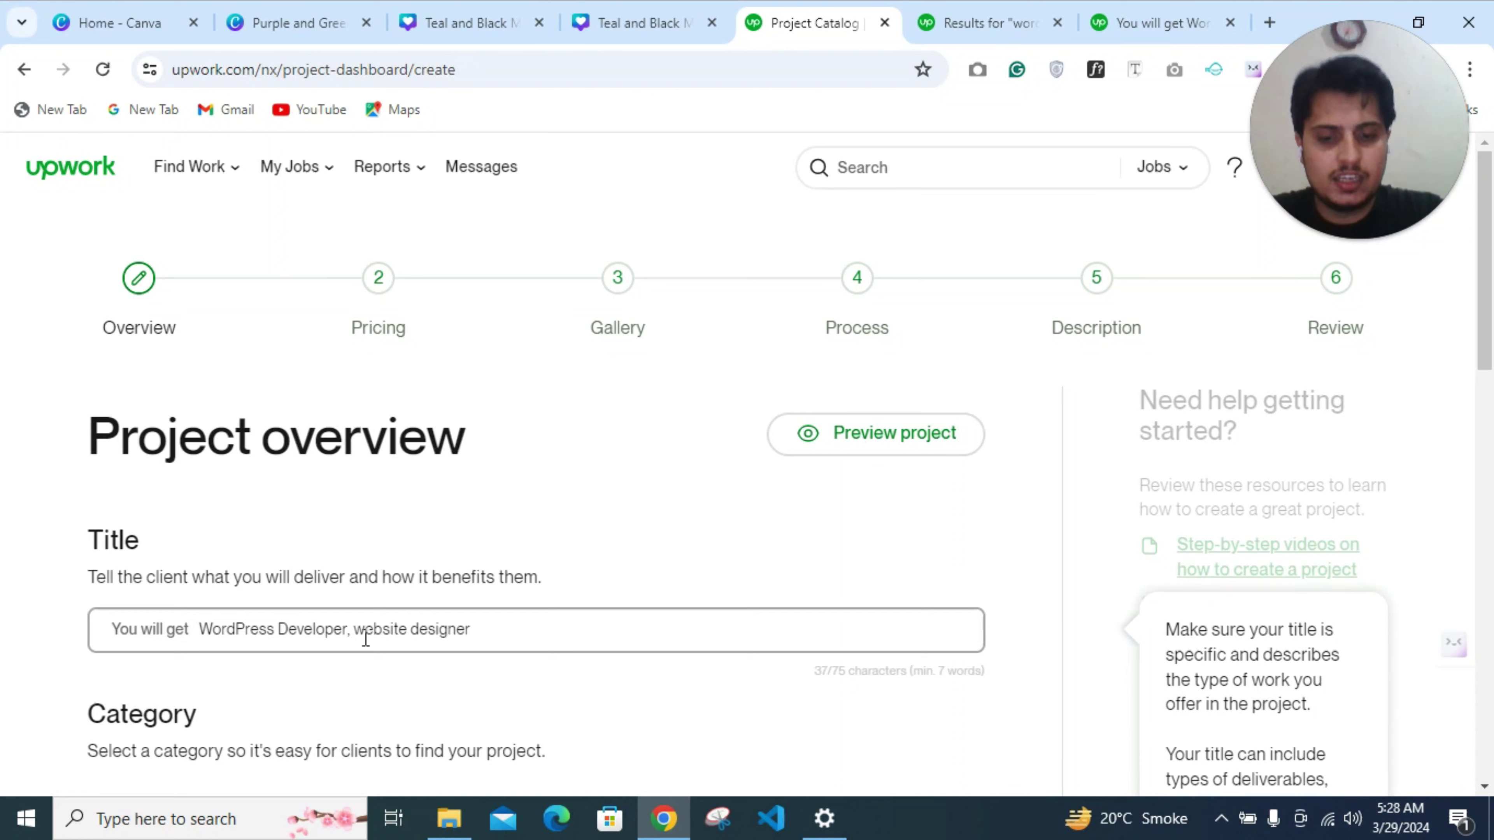
type(",")
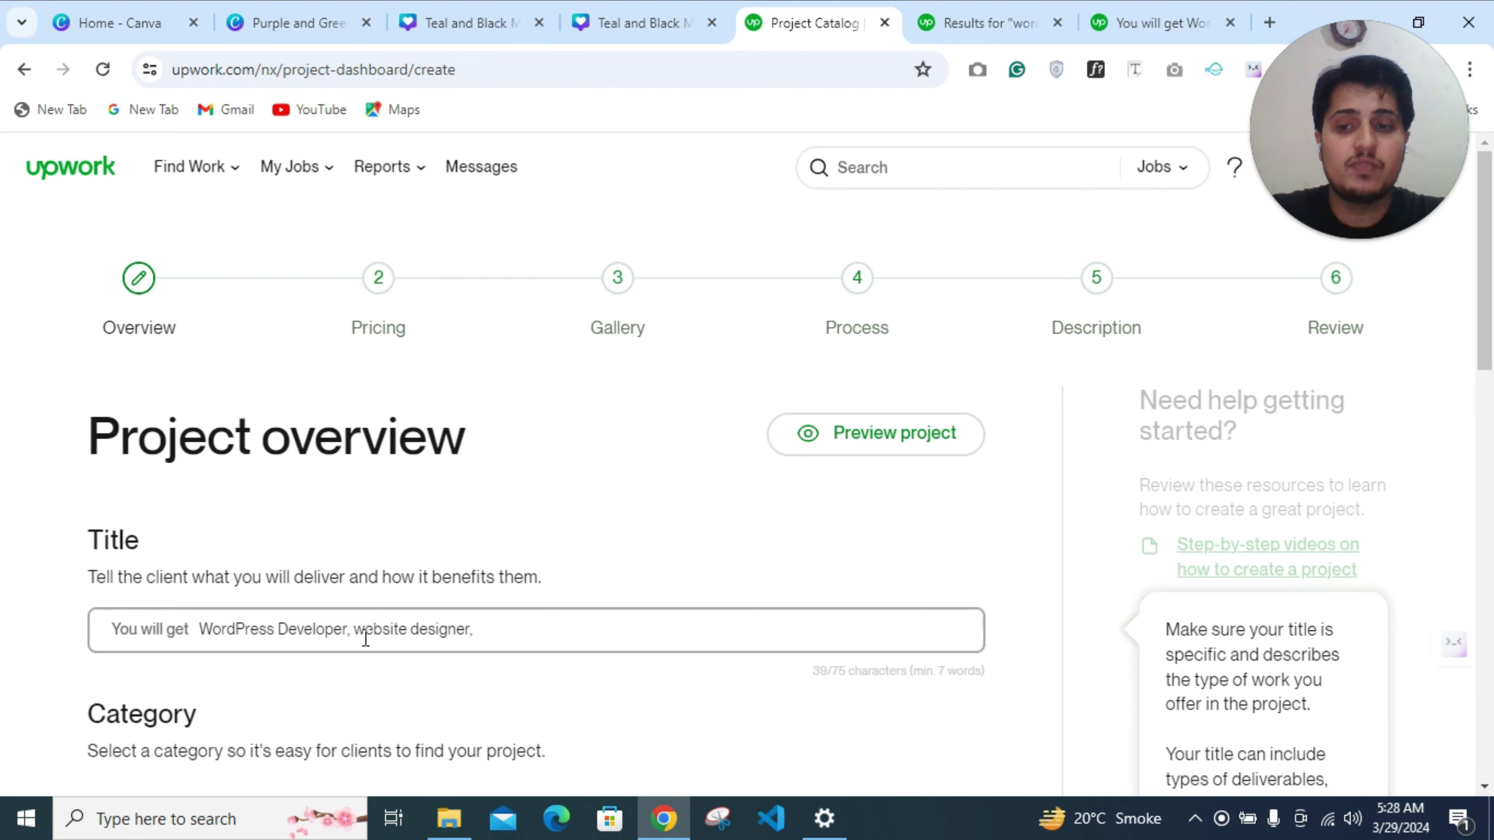
type("W")
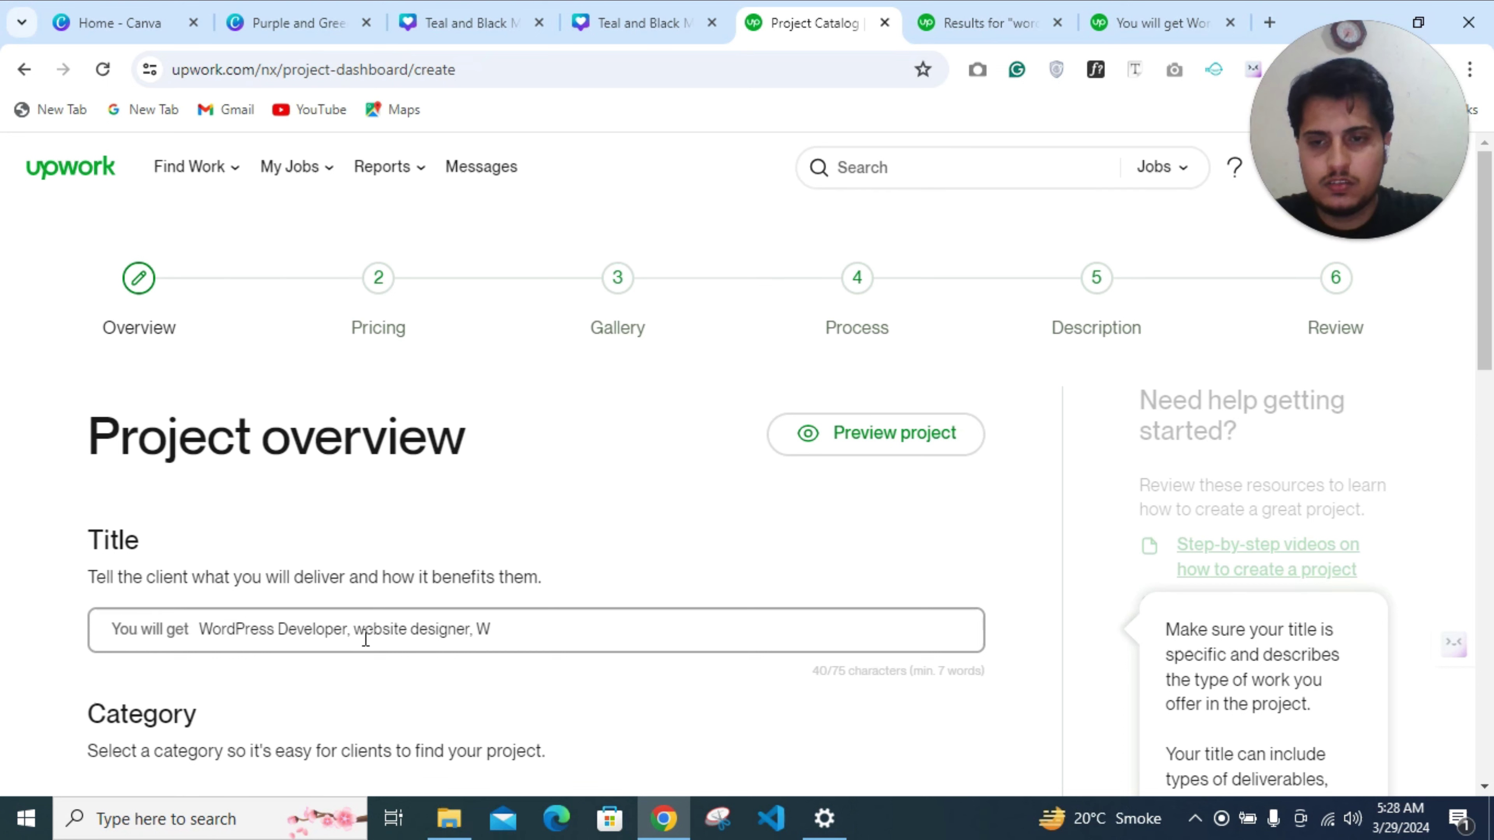
Insert "WordPress" before "website designer" in the project title
key("Left")
key("Left")
key("Left")
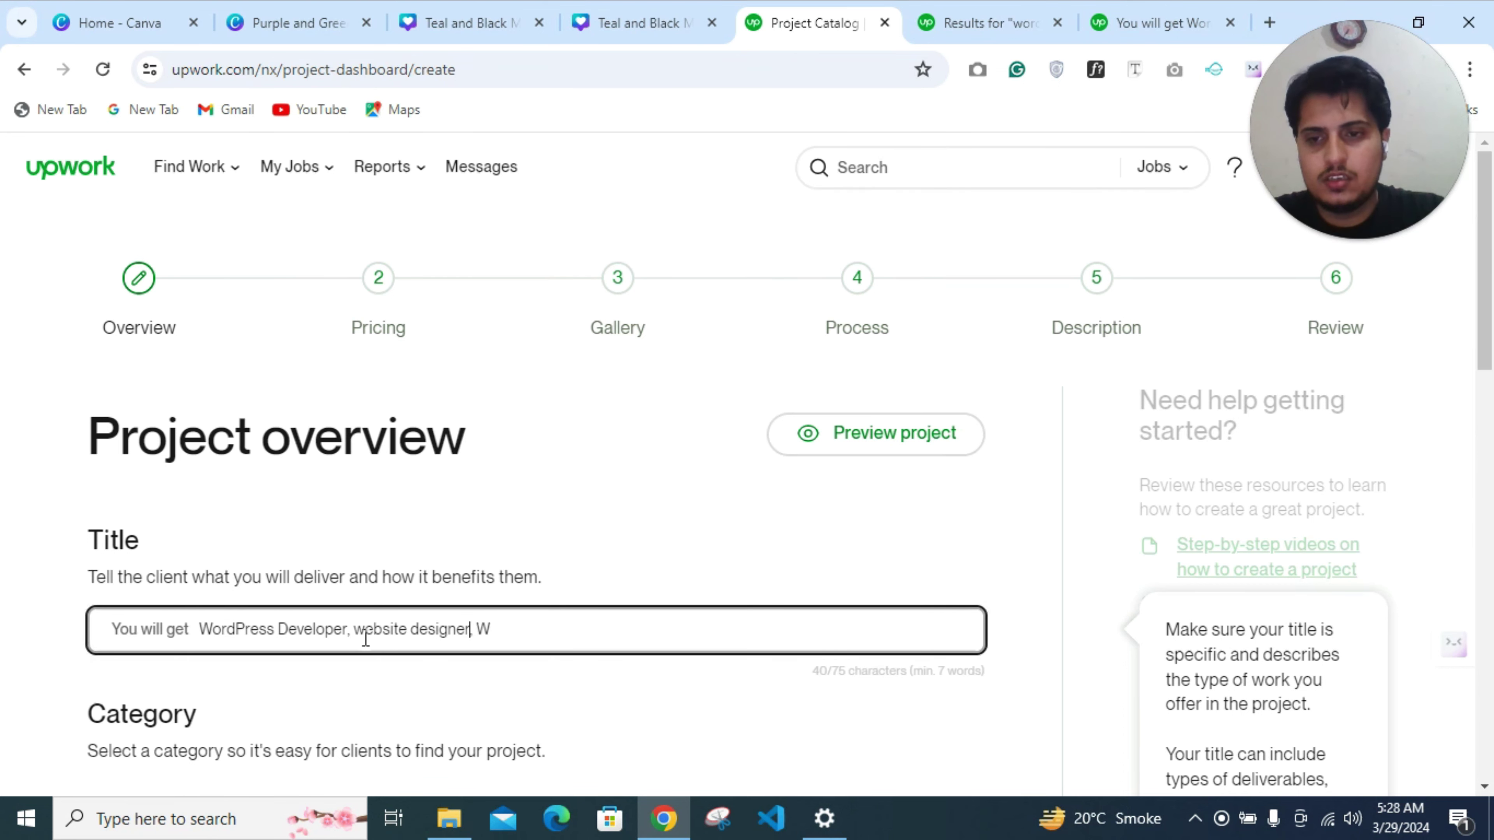
key("Left")
key("Left")
key("Left")
key("Left")
key("Left")
key("Left")
key("Left")
key("Left")
key("Left")
type("WordPre")
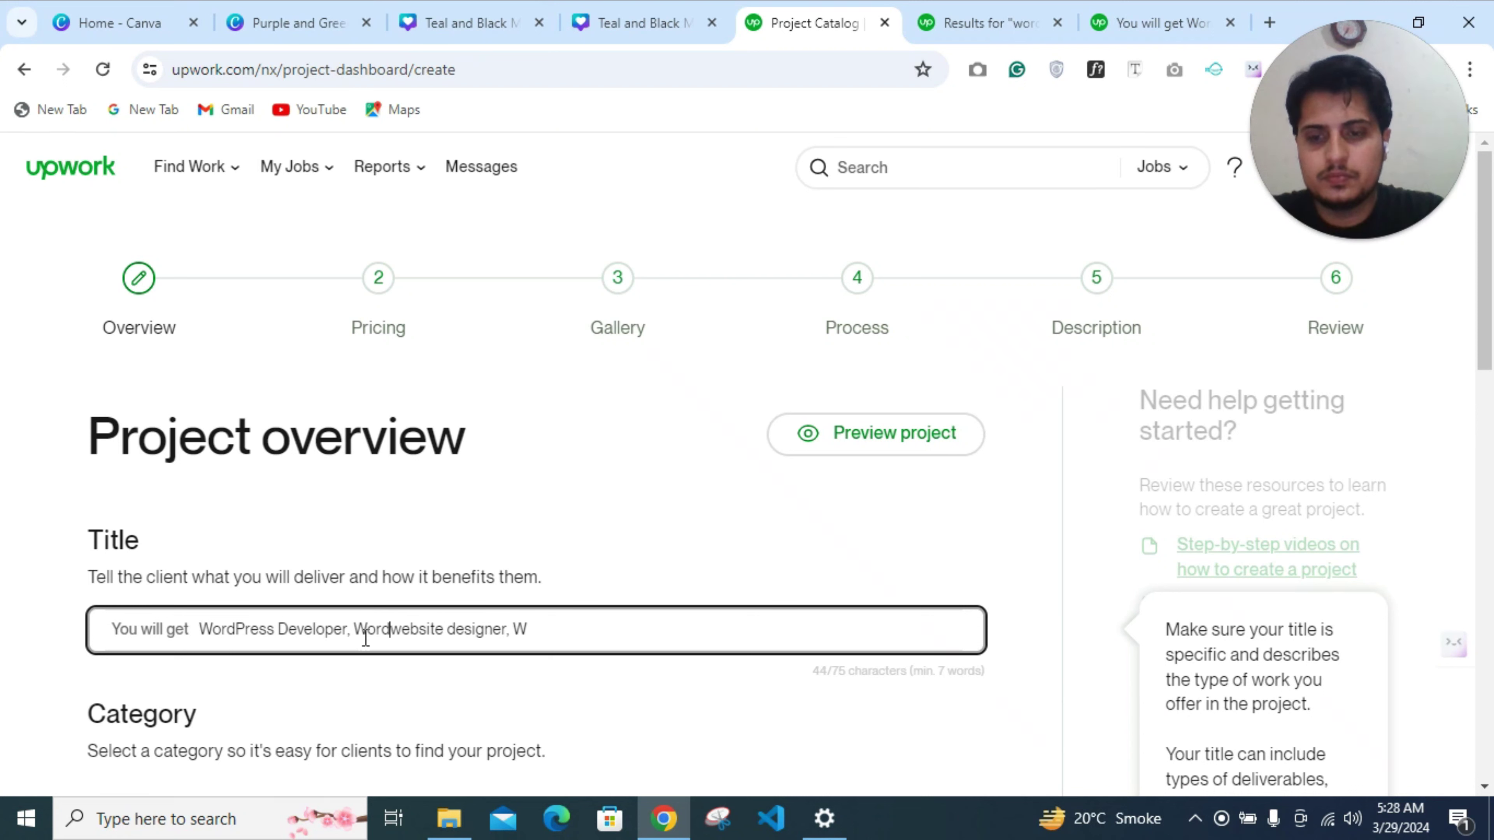
type("ss")
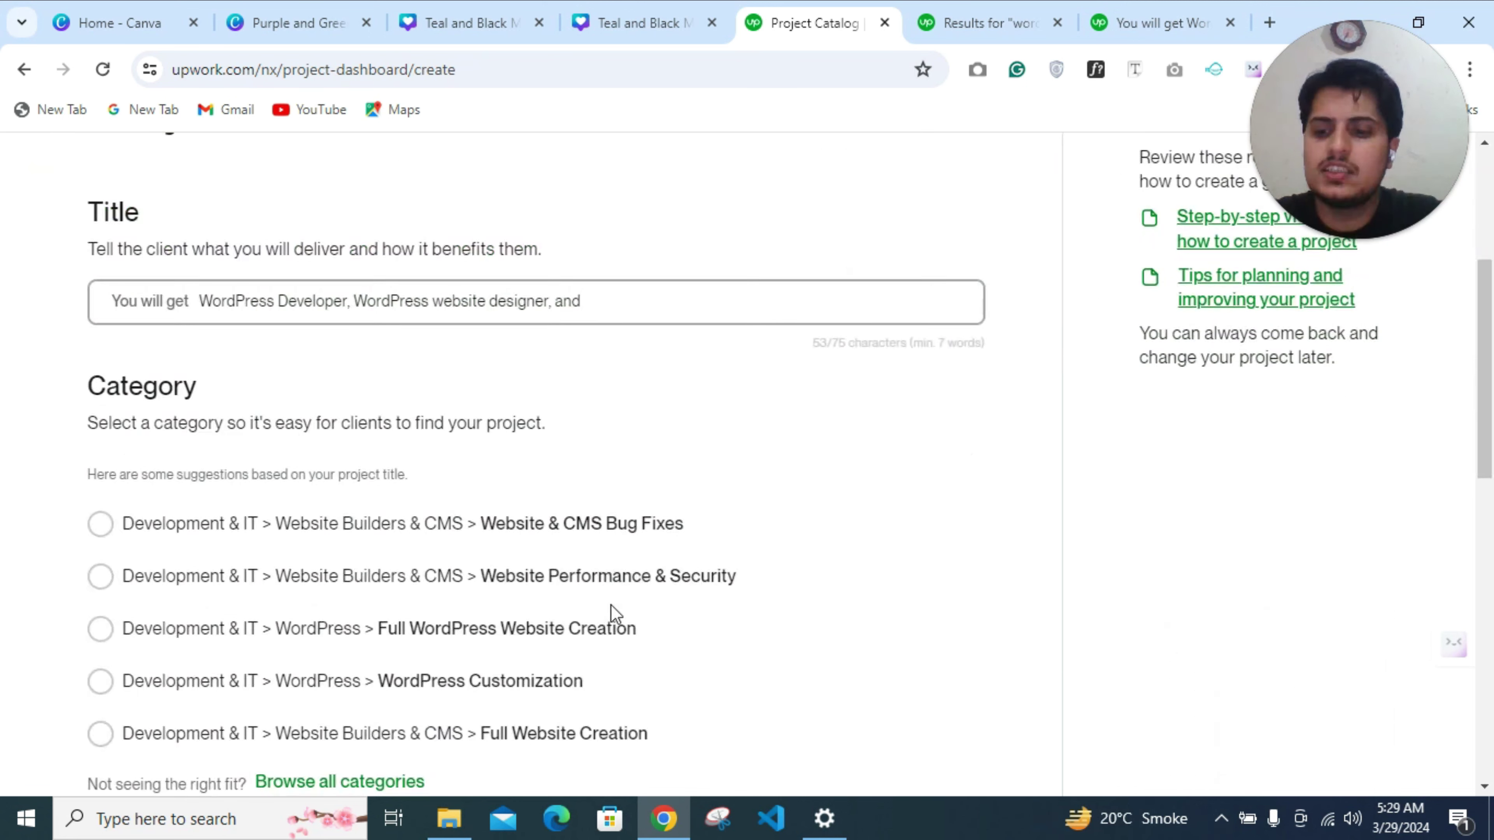
Extend the end of the project title after "and" with "Expert Front end Developer"
type("Expert Fr")
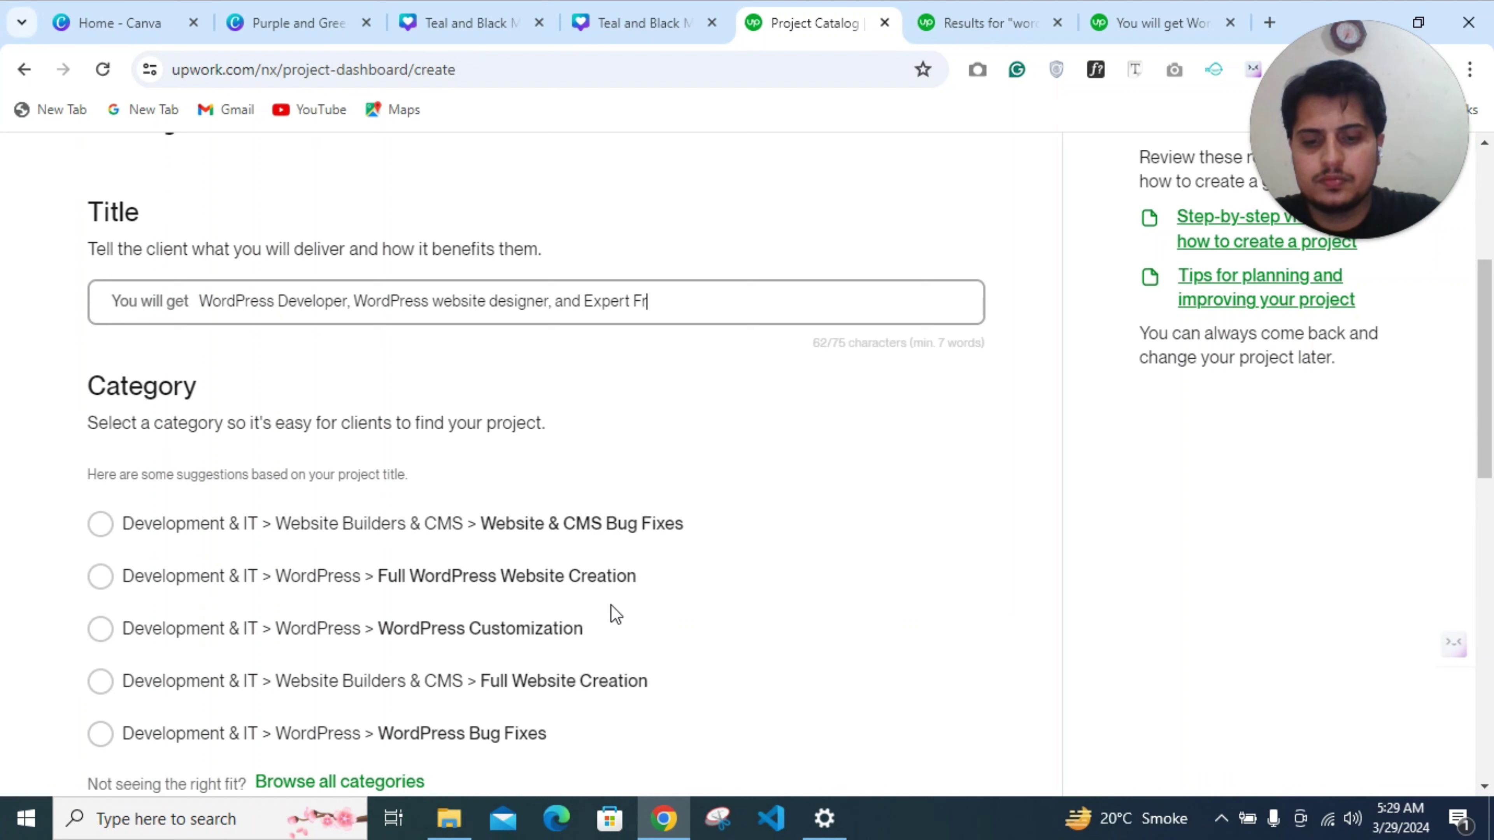
type("ont end ")
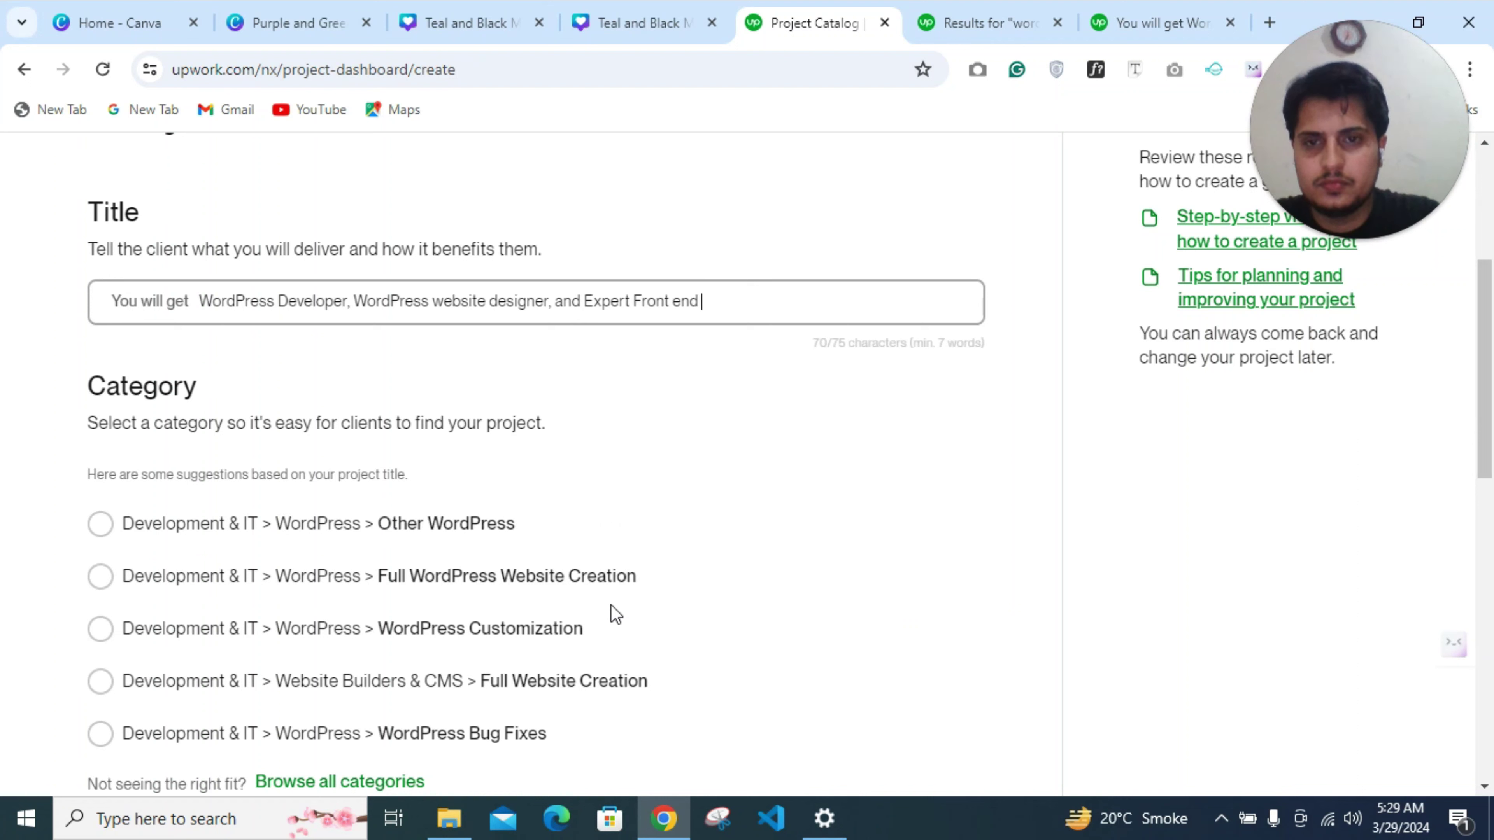
type("Develope")
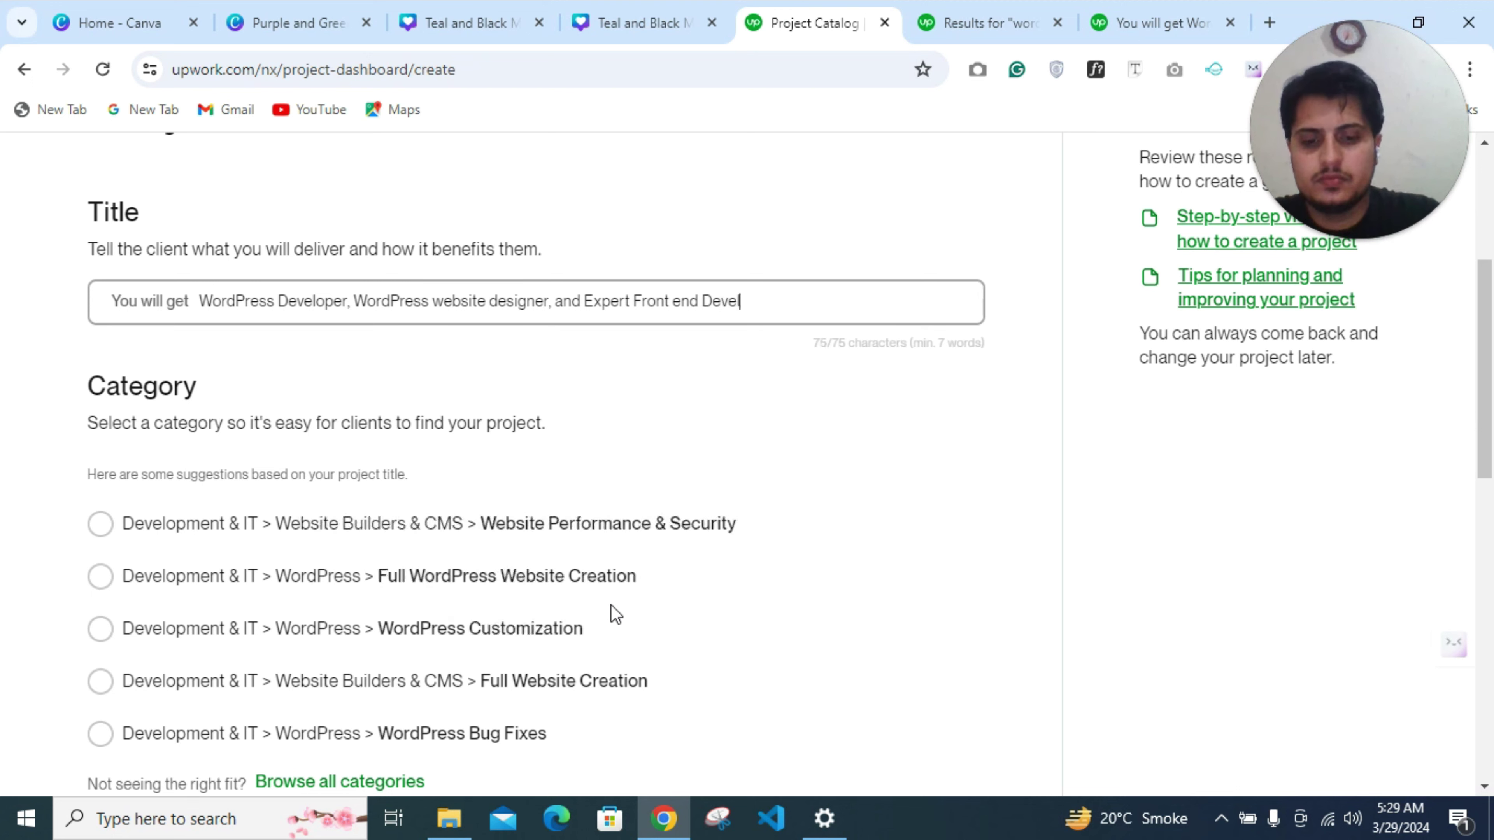
type("r")
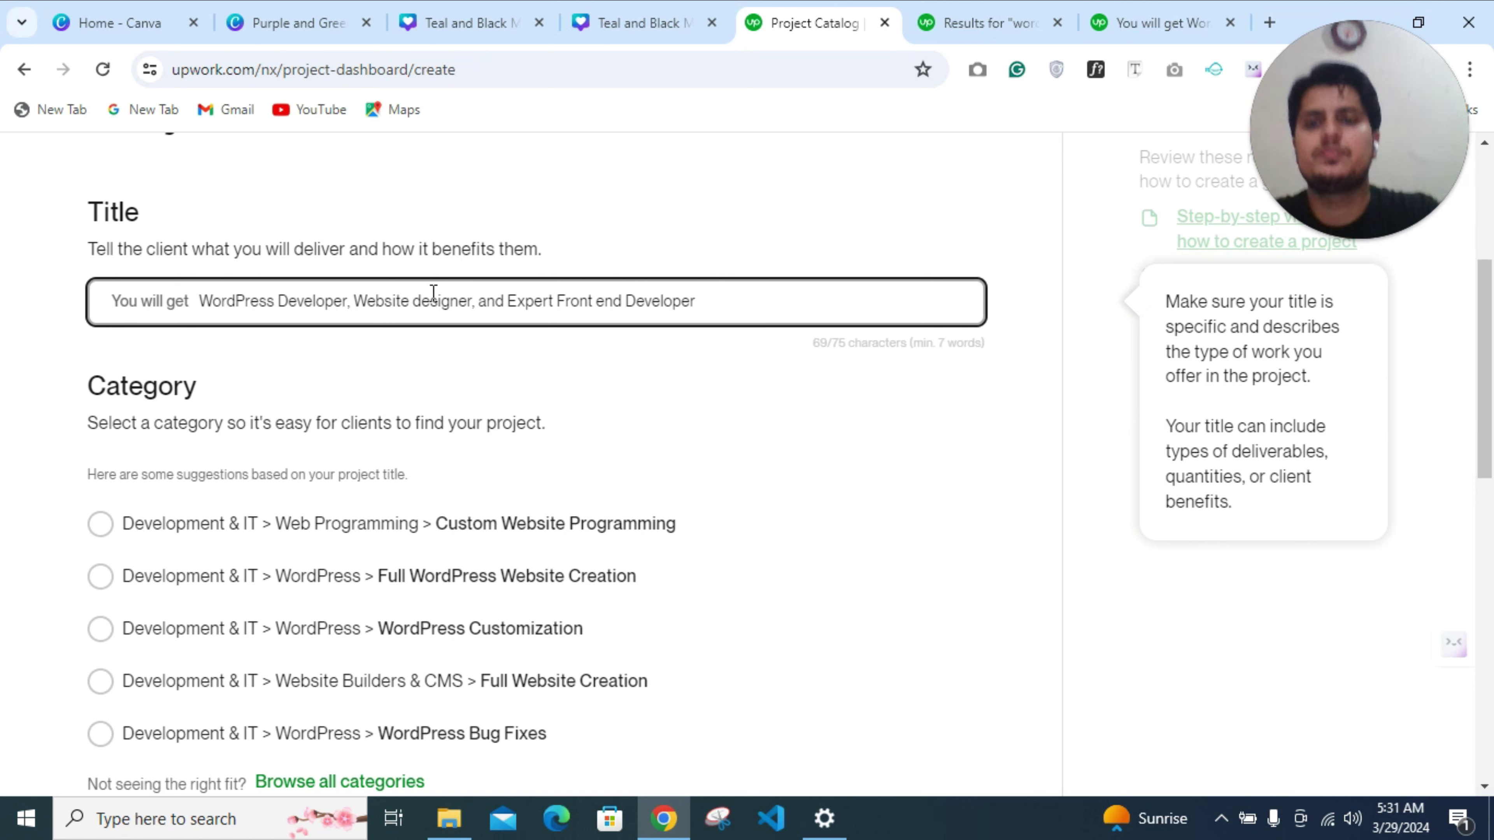
Replace "designer" after "Website" in the project title with "Creator", correcting its spelling
key("BackSpace")
key("BackSpace")
key("BackSpace")
key("BackSpace")
key("BackSpace")
key("BackSpace")
key("BackSpace")
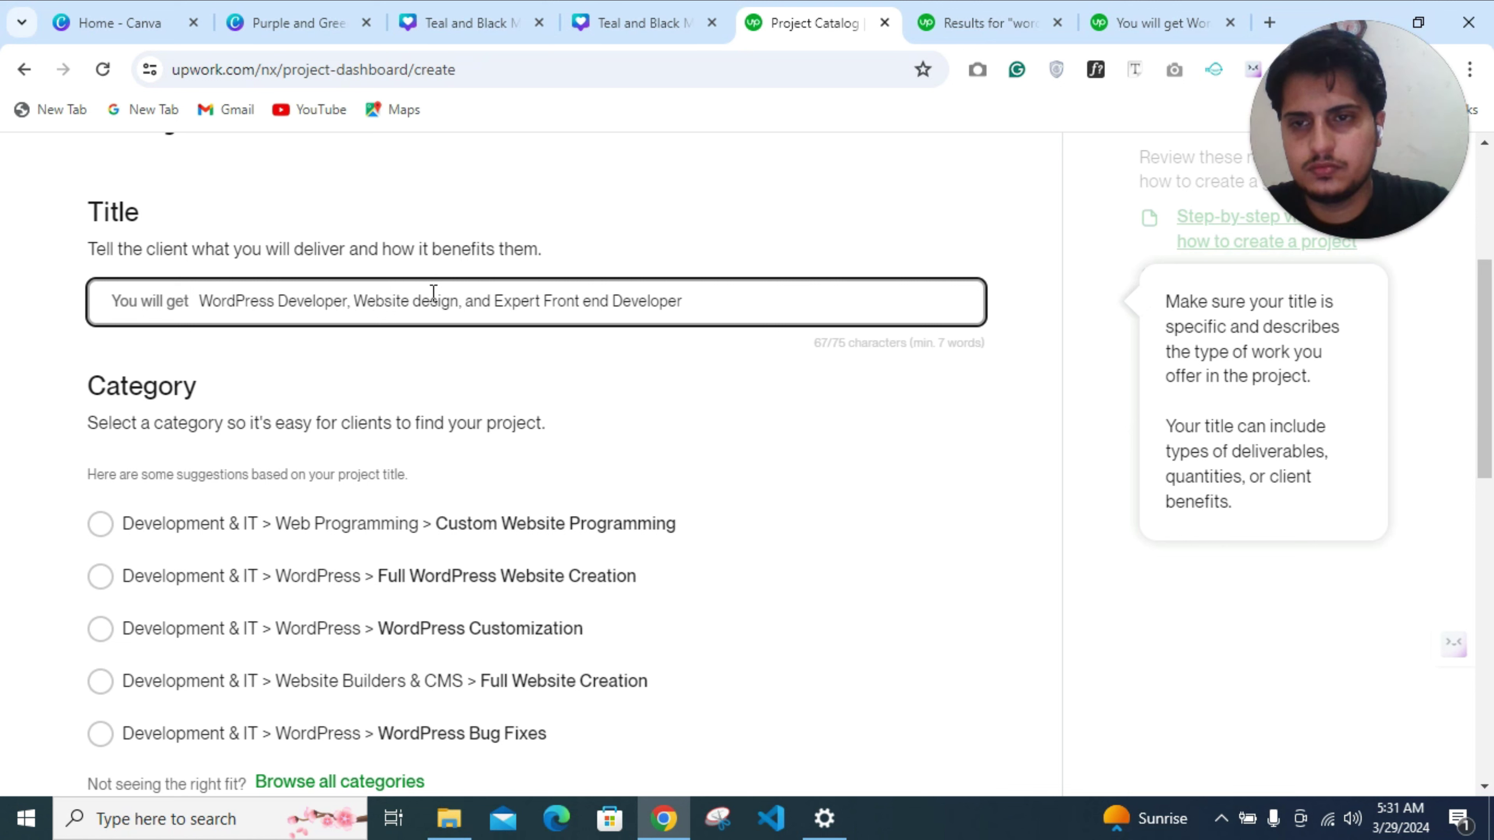
key("BackSpace")
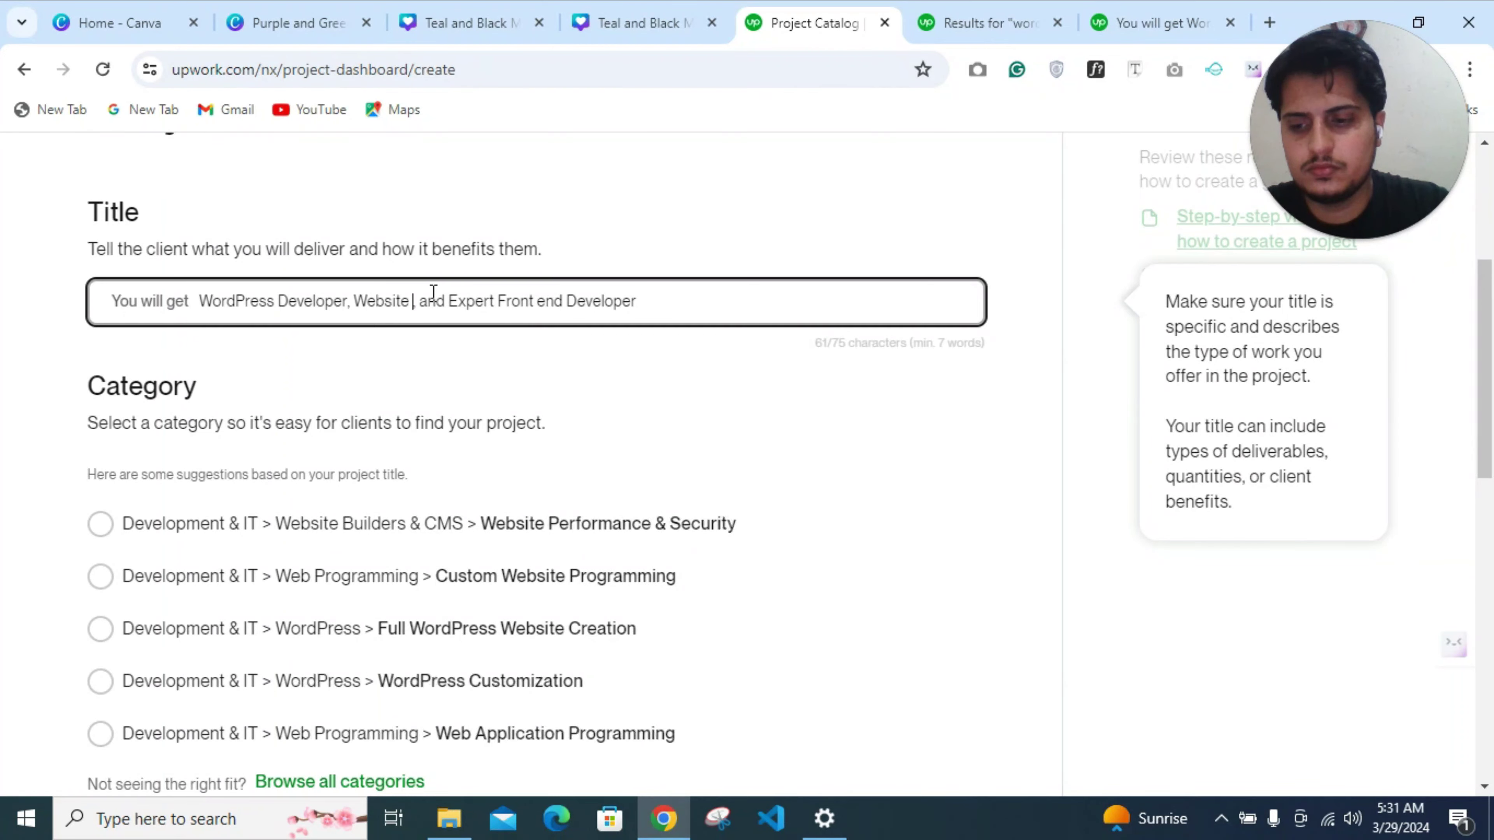
type("Crea")
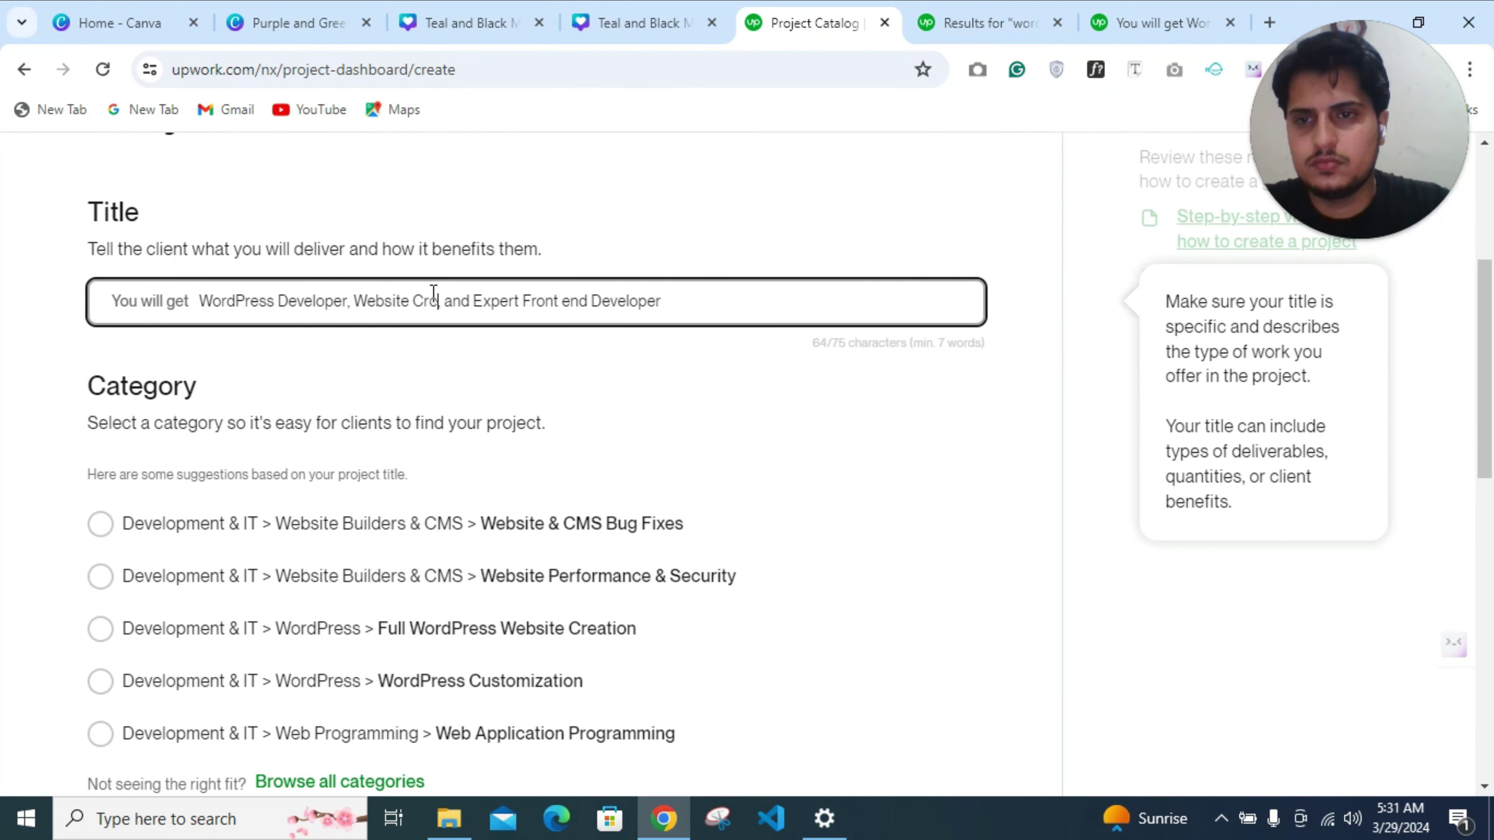
type("ter,")
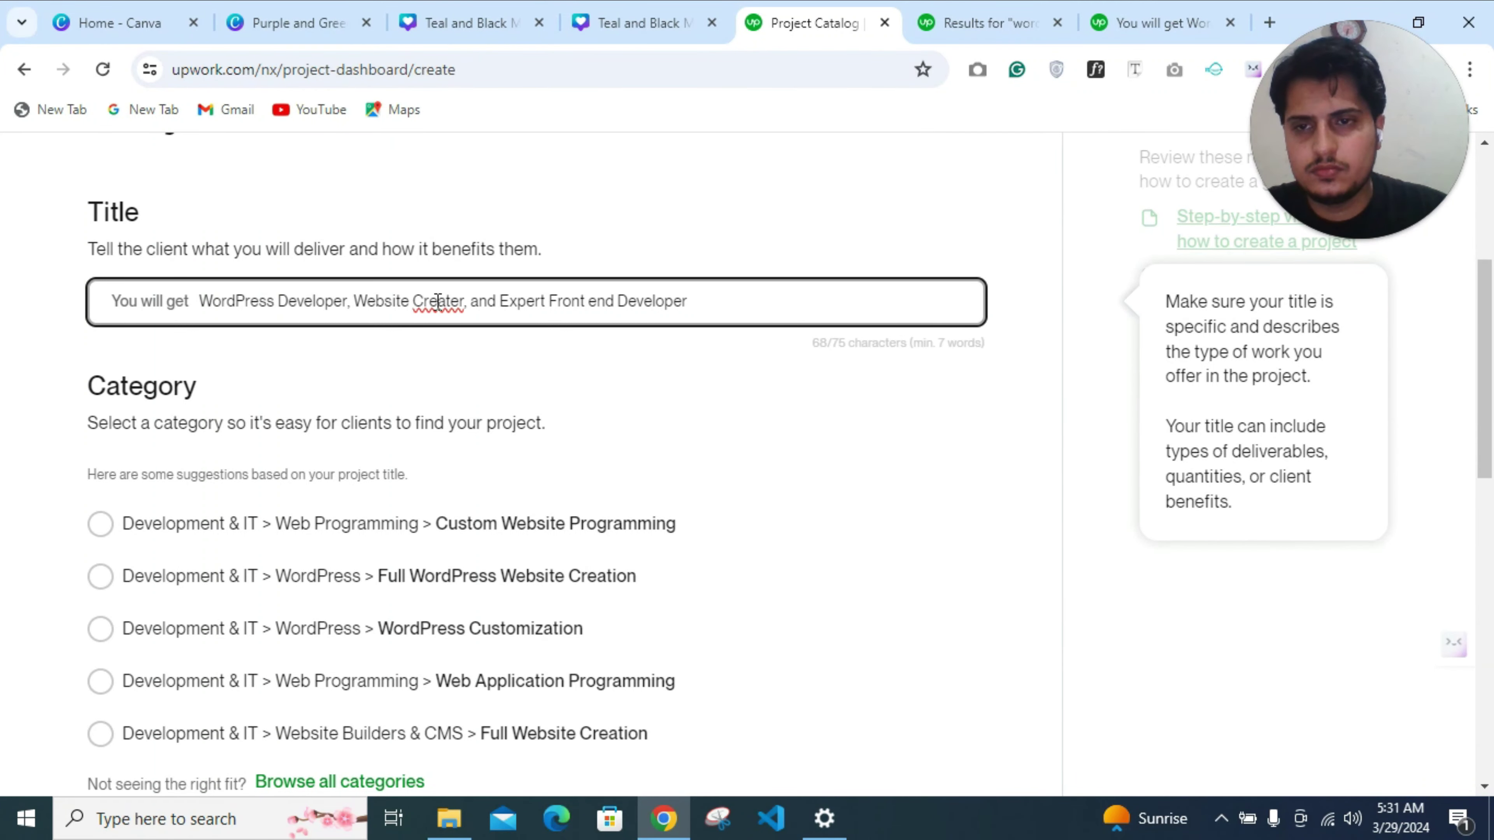
right_click(438, 301)
left_click(510, 326)
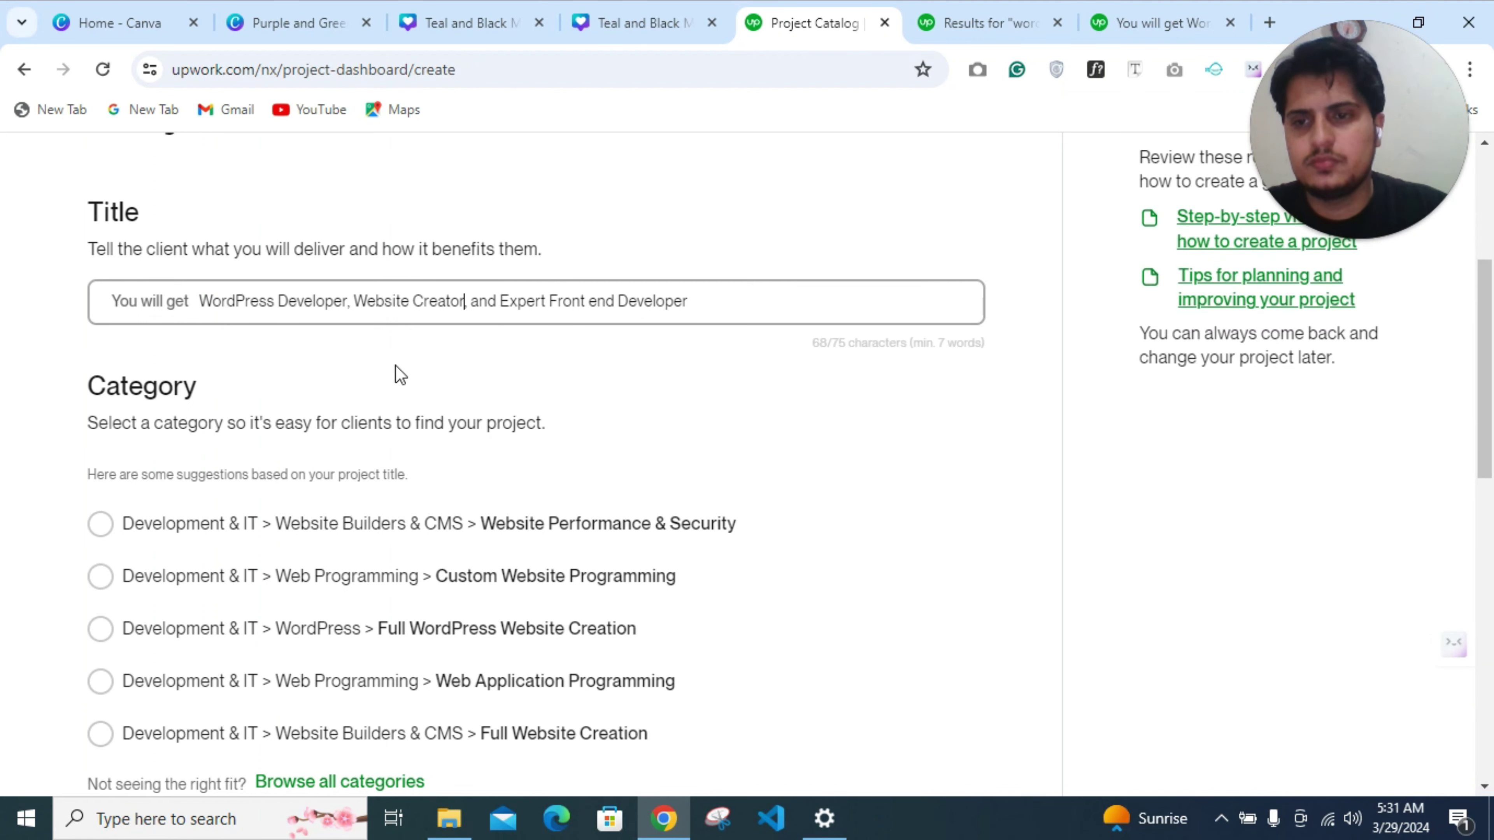
Choose the suggested category Development & IT > WordPress > Full WordPress Website Creation for the project
scroll(451, 420, "down", 2)
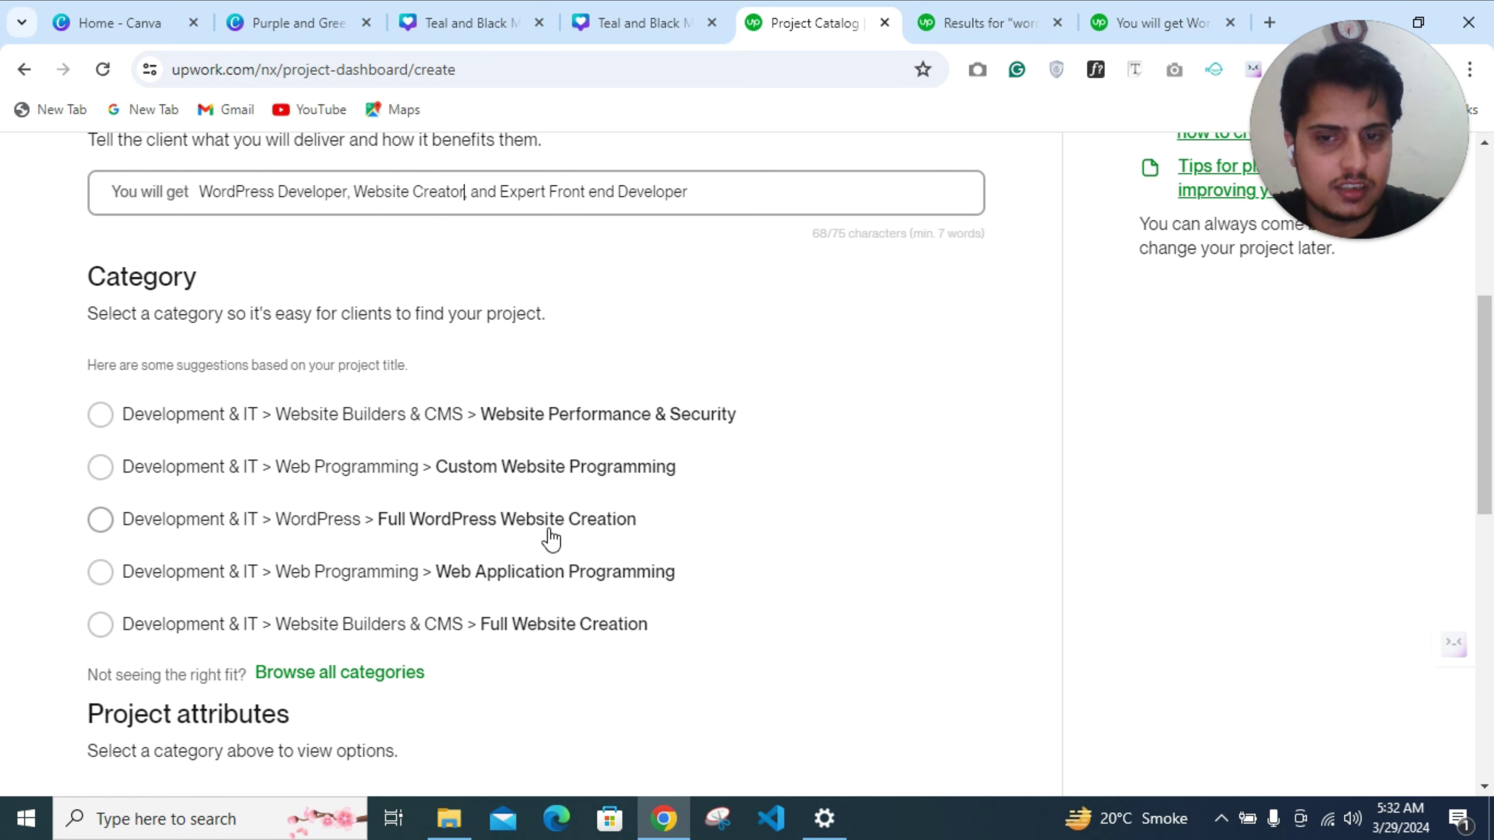
left_click(561, 519)
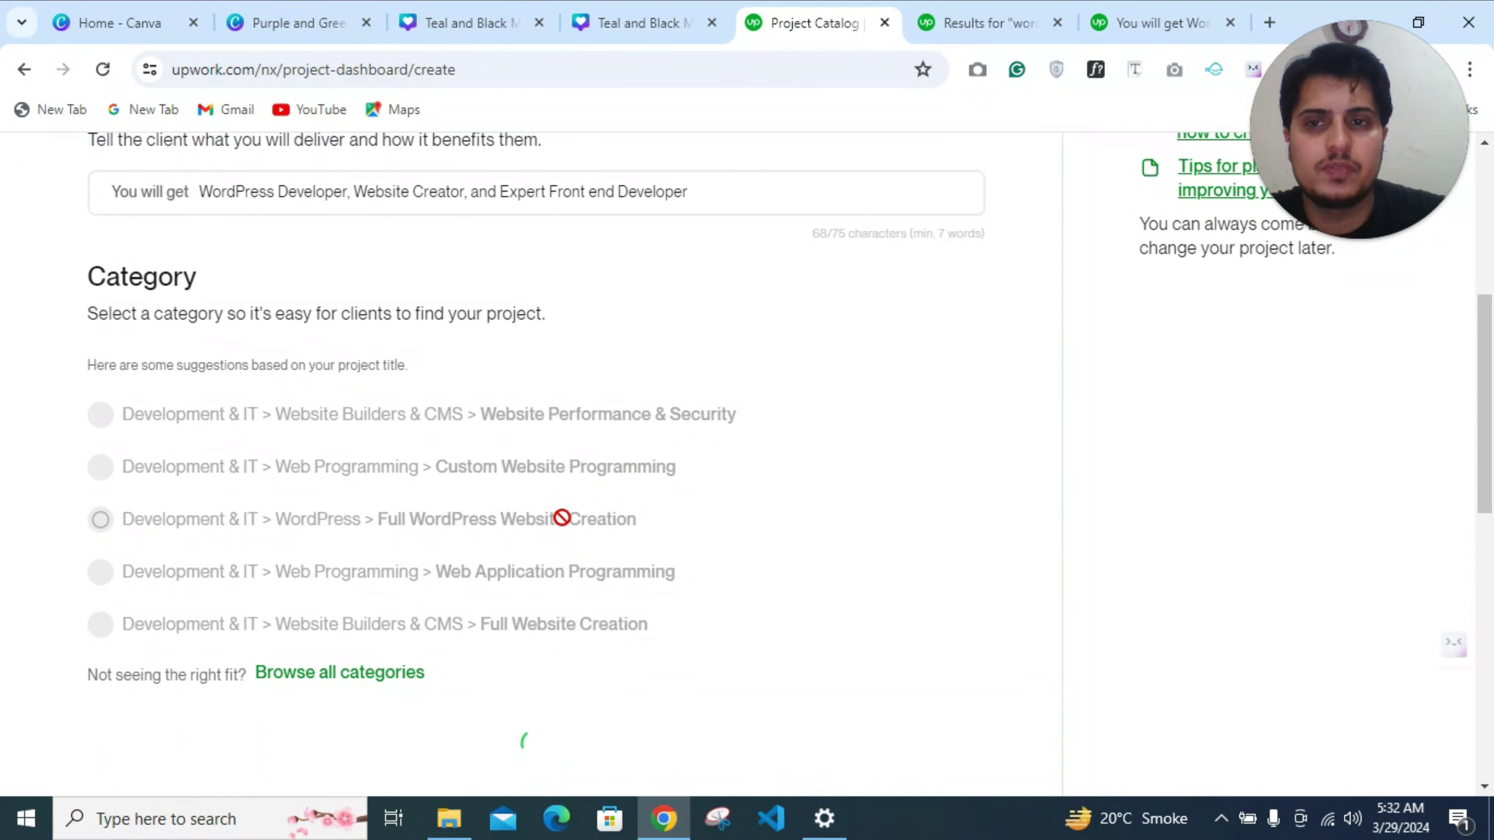
scroll(527, 468, "up", 3)
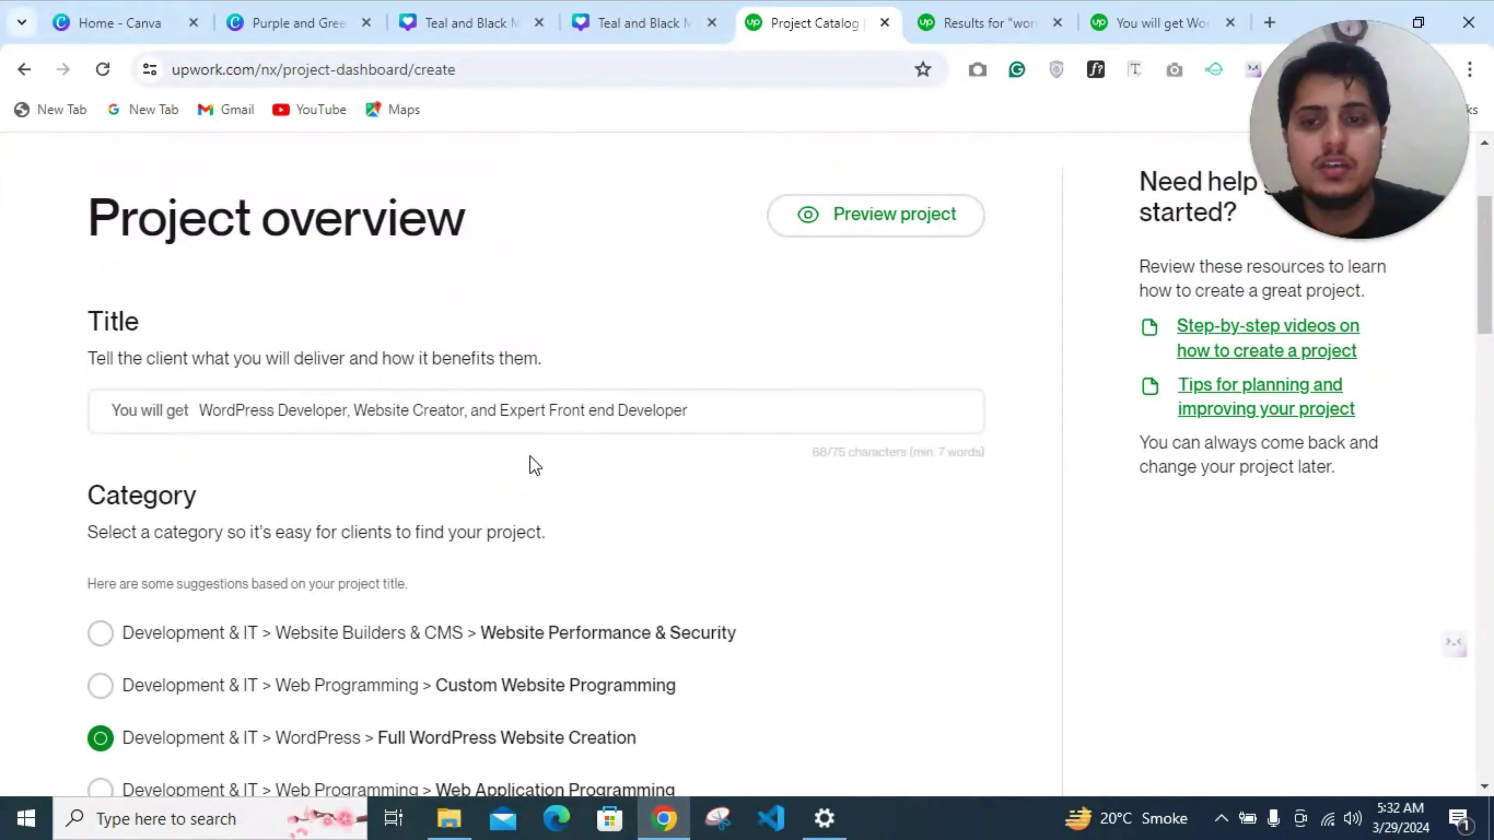
Replace "Website Creator" in the project title with "WordPress Customization"
scroll(561, 424, "down", 1)
scroll(563, 428, "down", 1)
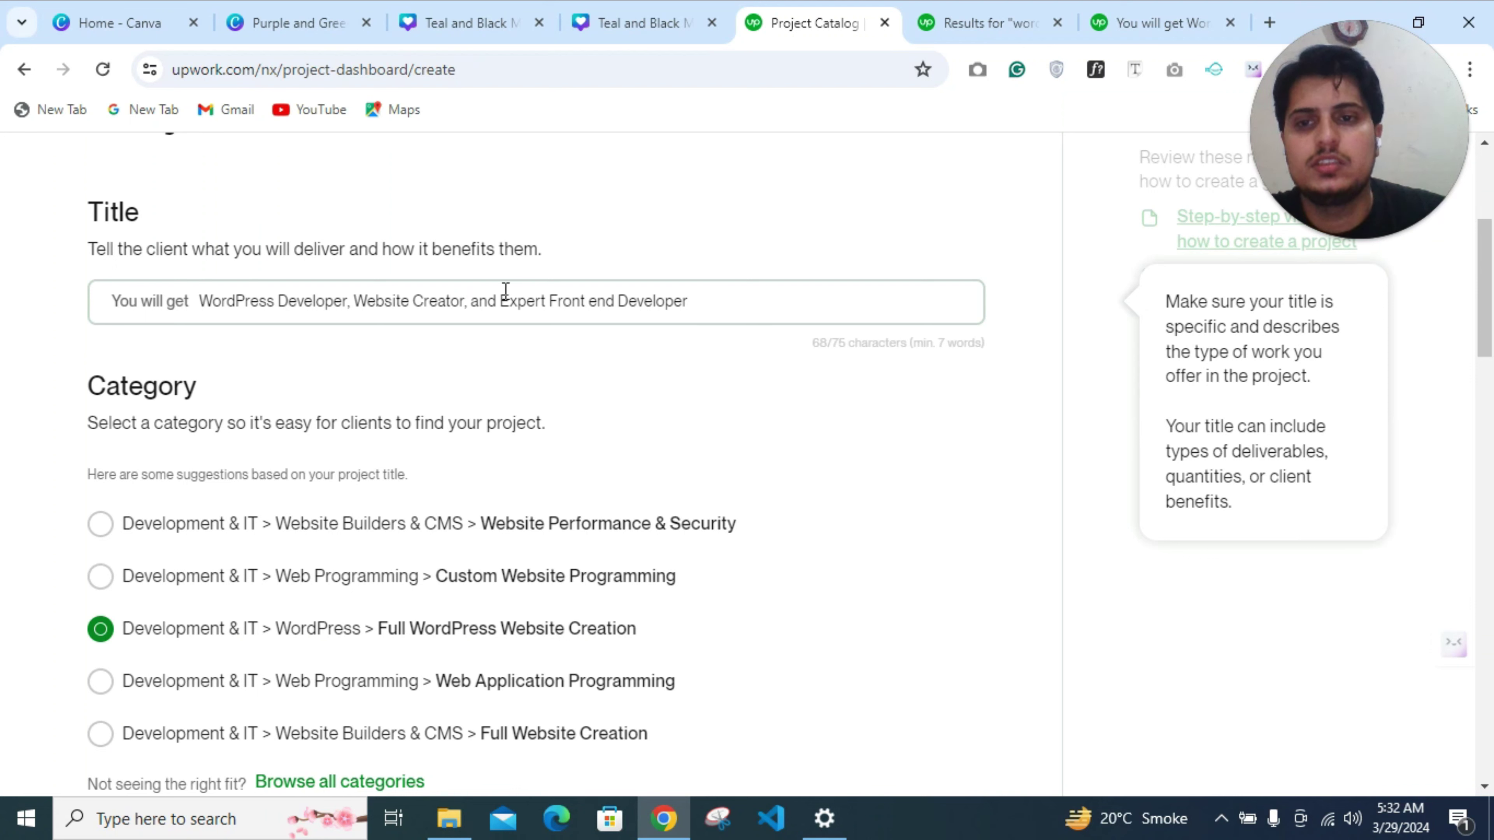
left_click(465, 302)
key("BackSpace")
key("BackSpace")
key("BackSpace")
key("BackSpace")
key("BackSpace")
key("BackSpace")
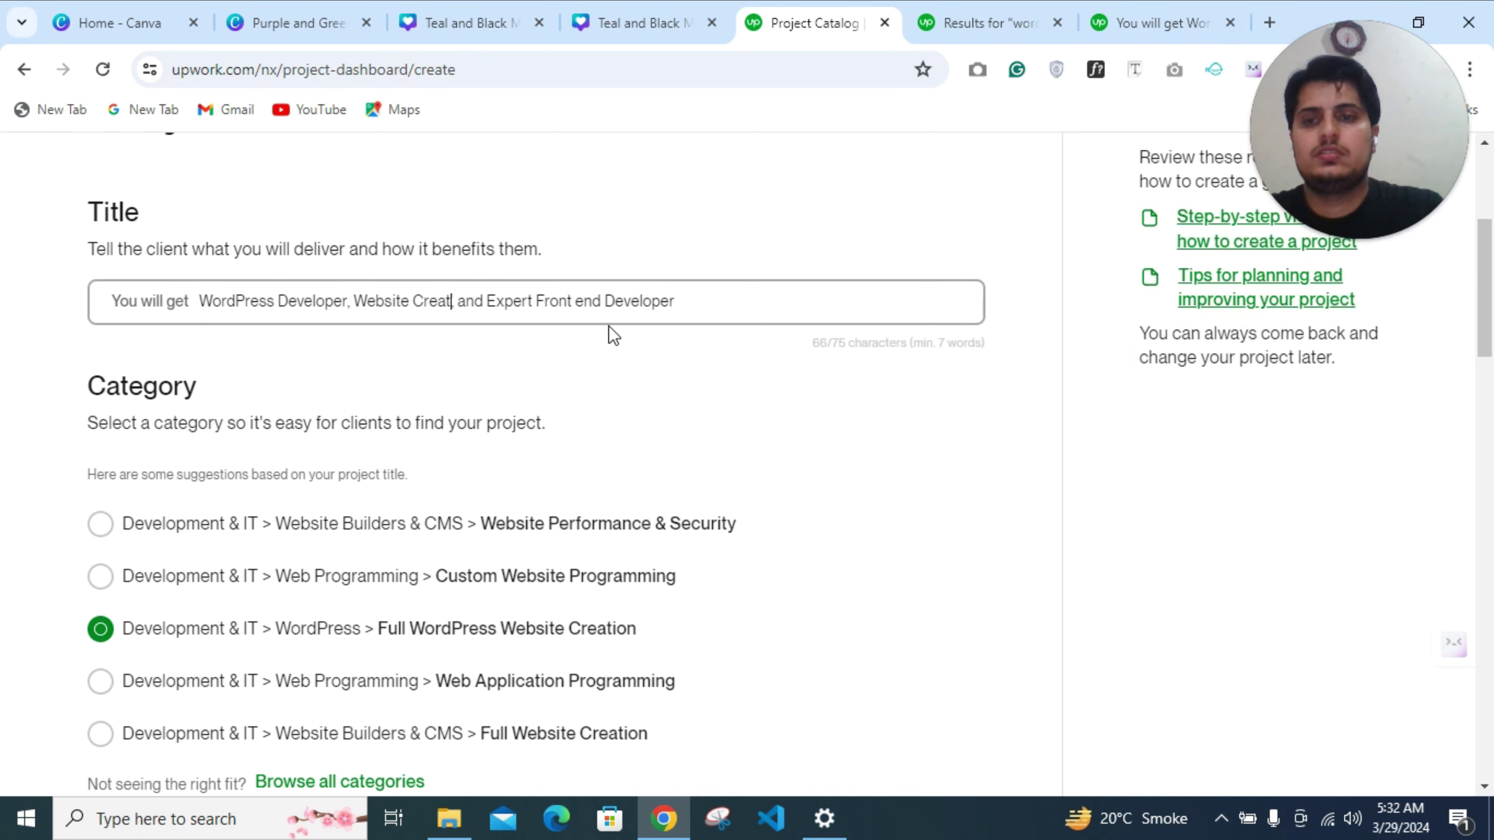
key("BackSpace")
key("BackSpace")
key("BackSpace")
key("BackSpace")
key("BackSpace")
key("BackSpace")
key("BackSpace")
key("BackSpace")
key("BackSpace")
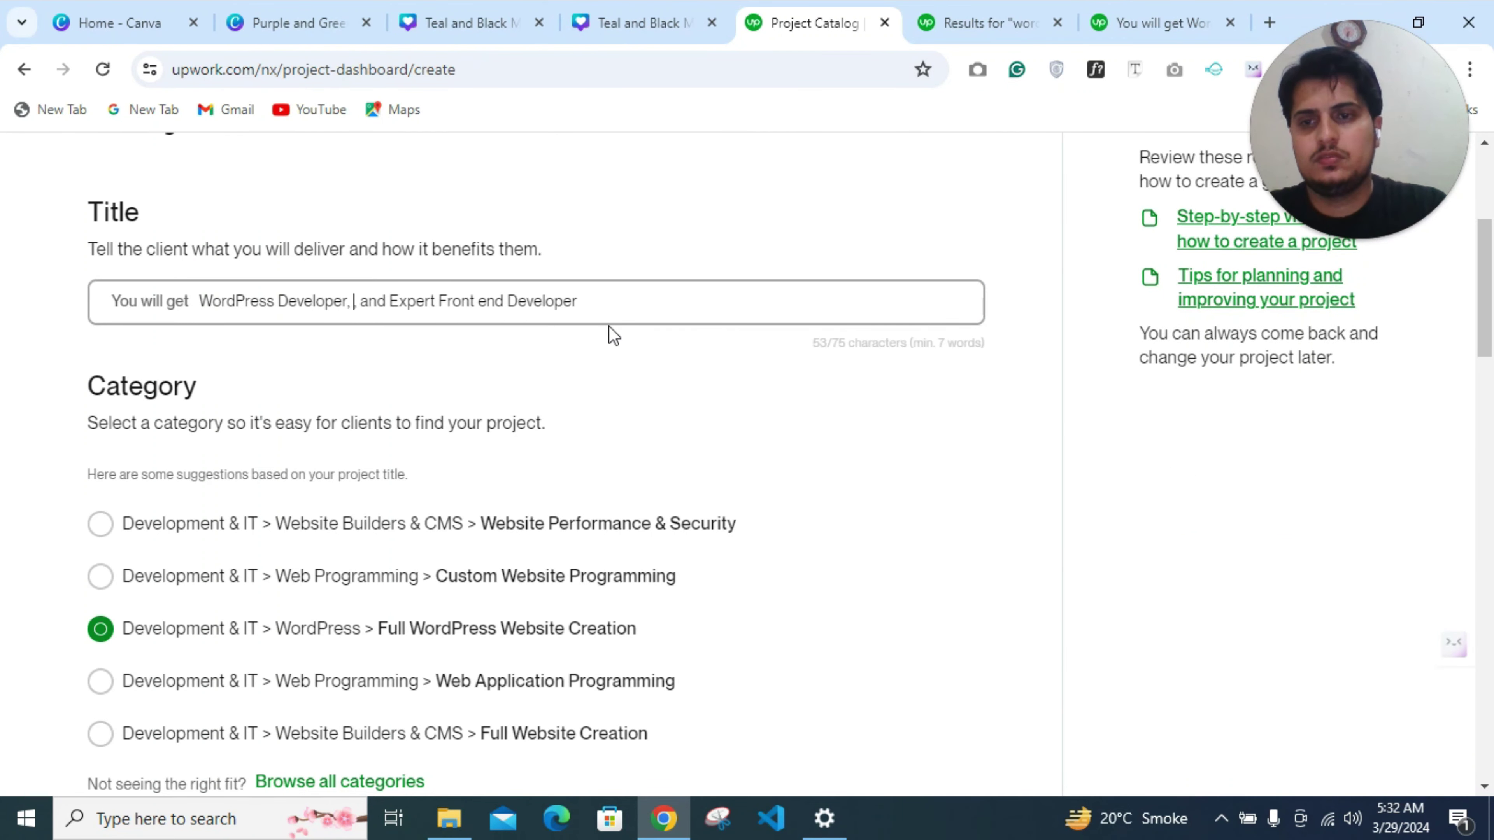
type("Wor")
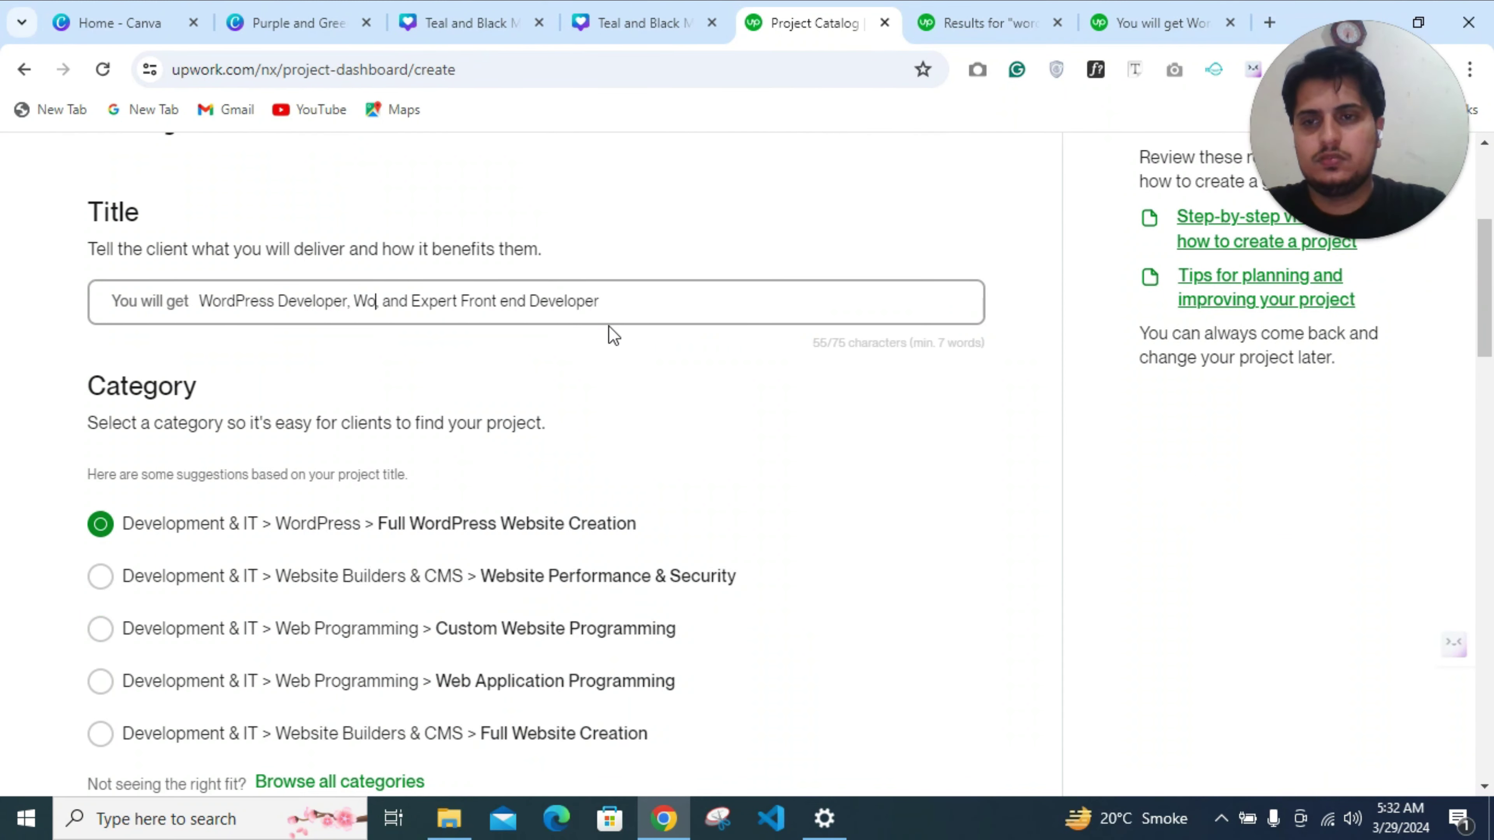
type("d")
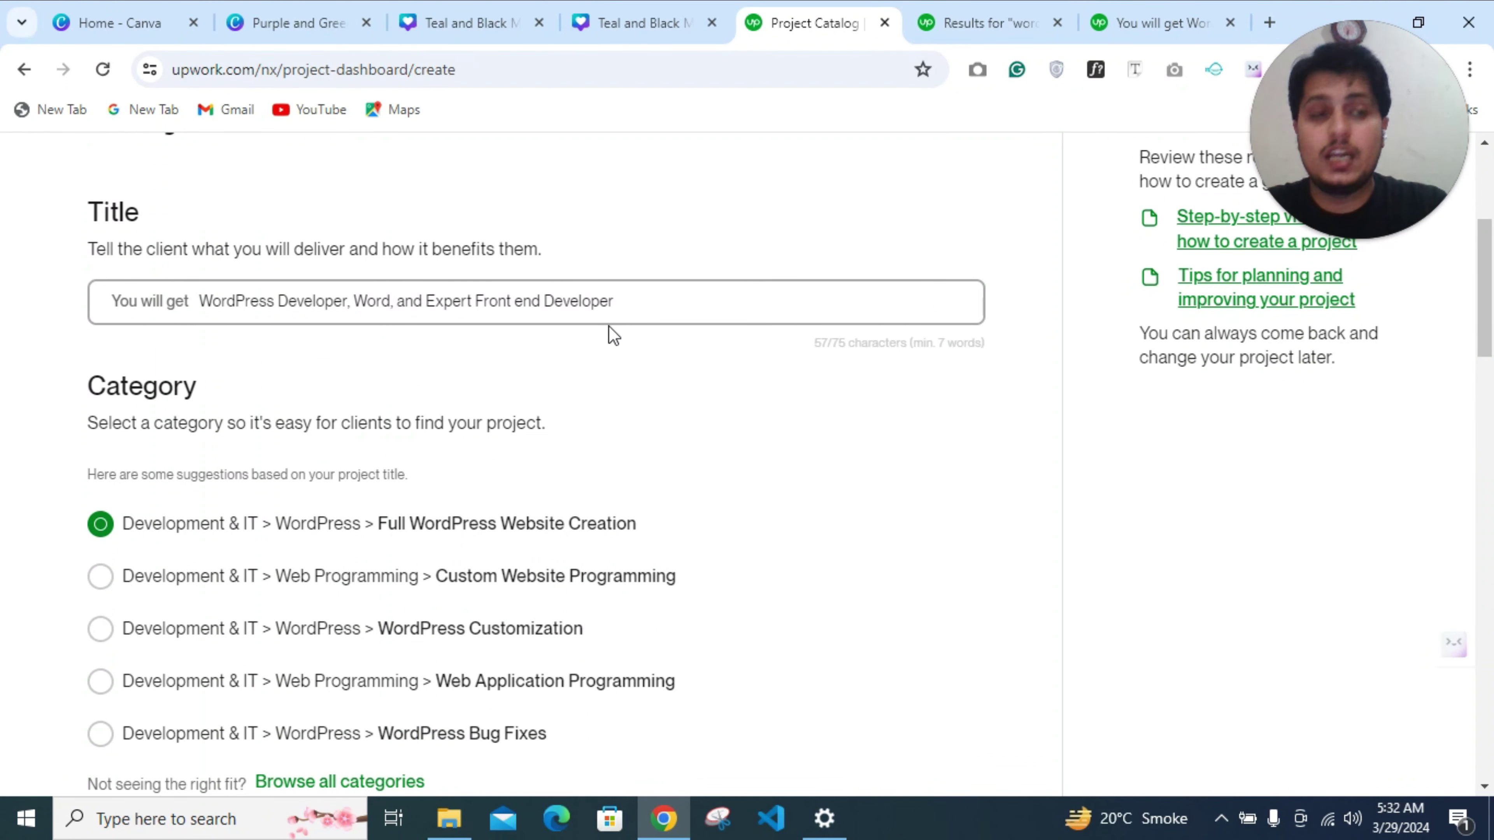
type("Pre")
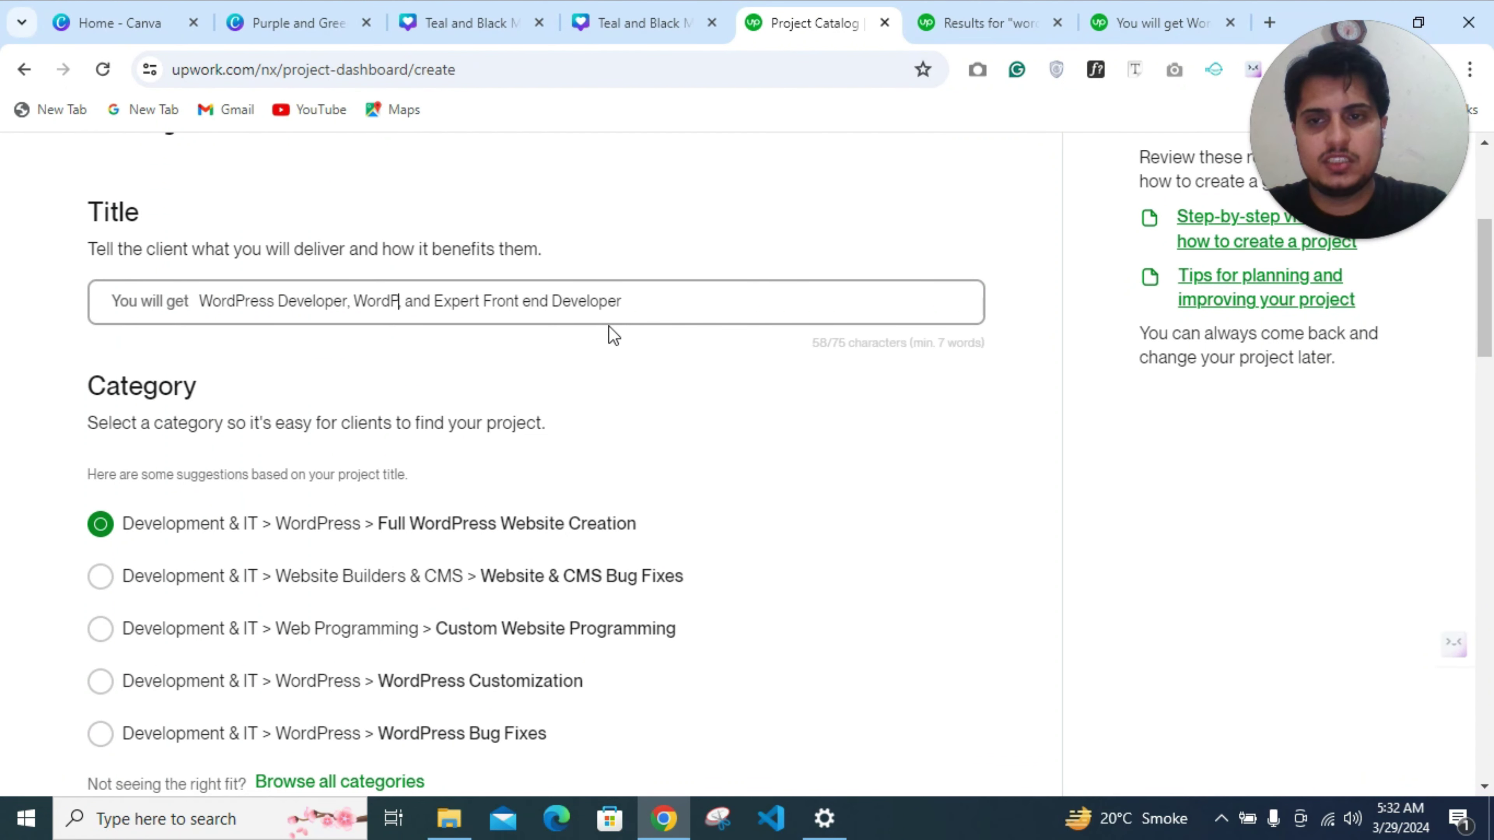
type("ss Cu")
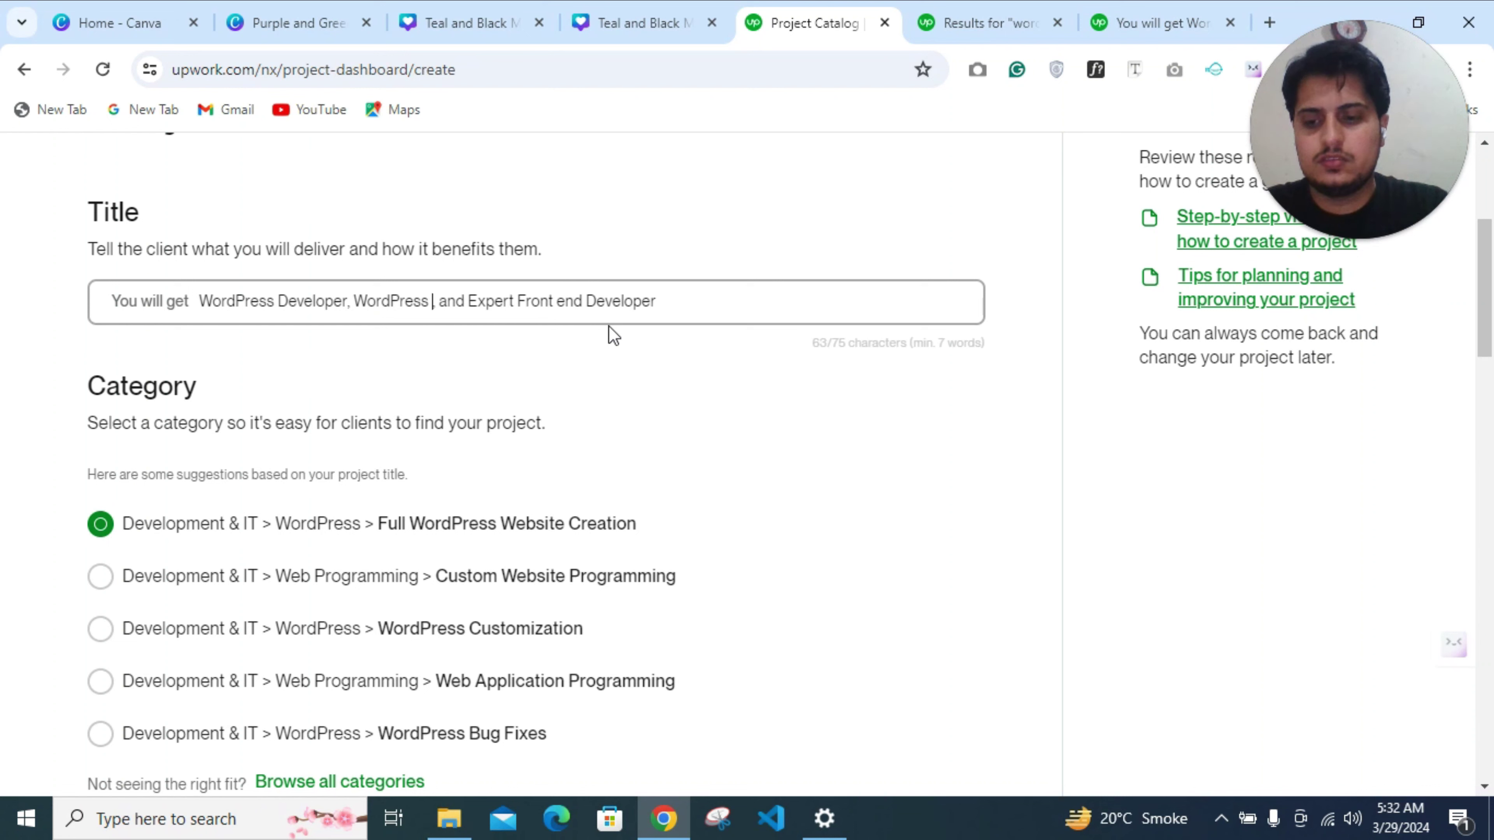
type("tomi")
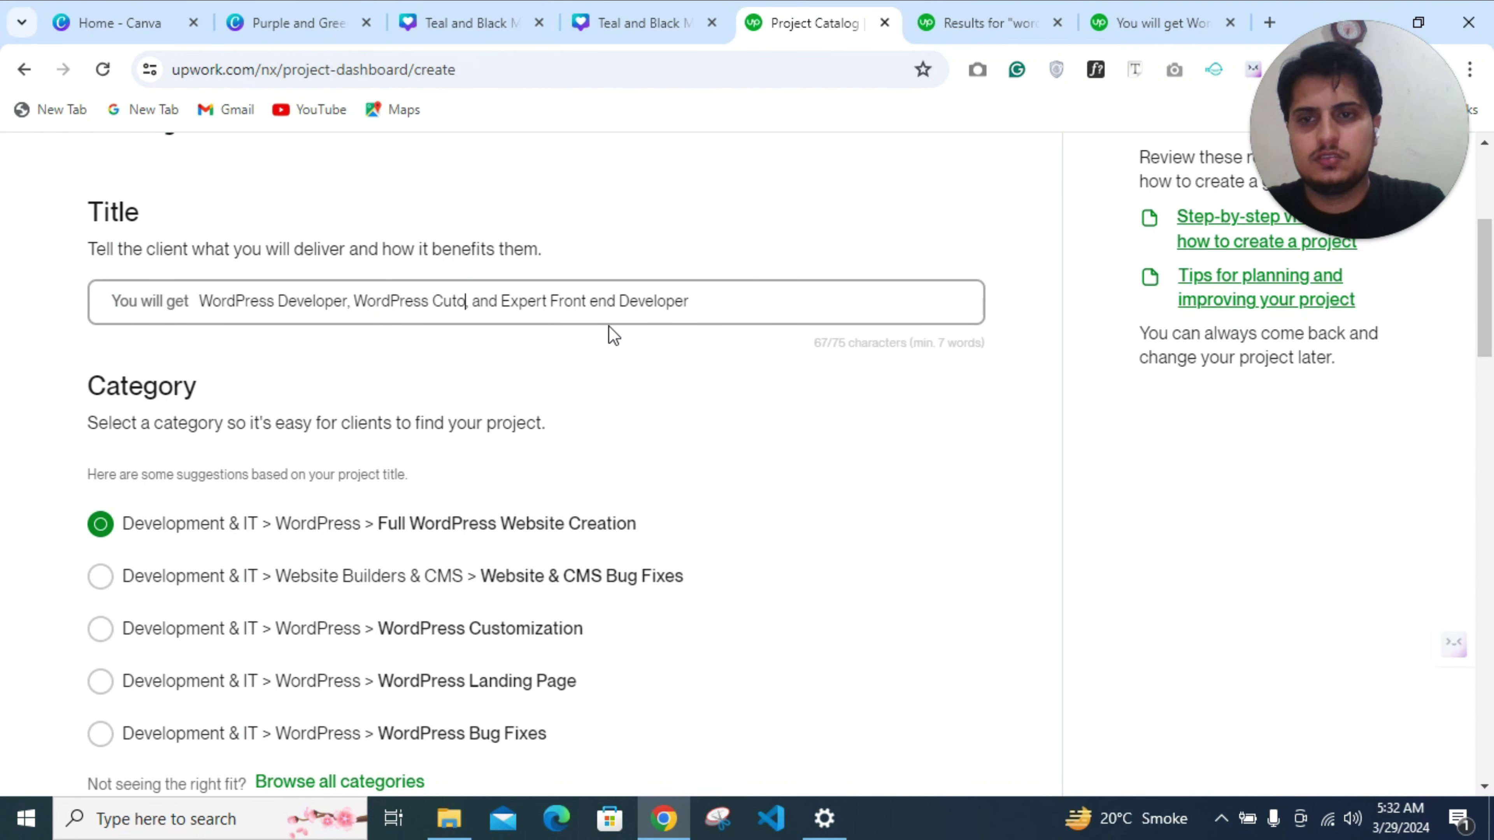
key("BackSpace")
key("BackSpace")
key("BackSpace")
key("BackSpace")
key("BackSpace")
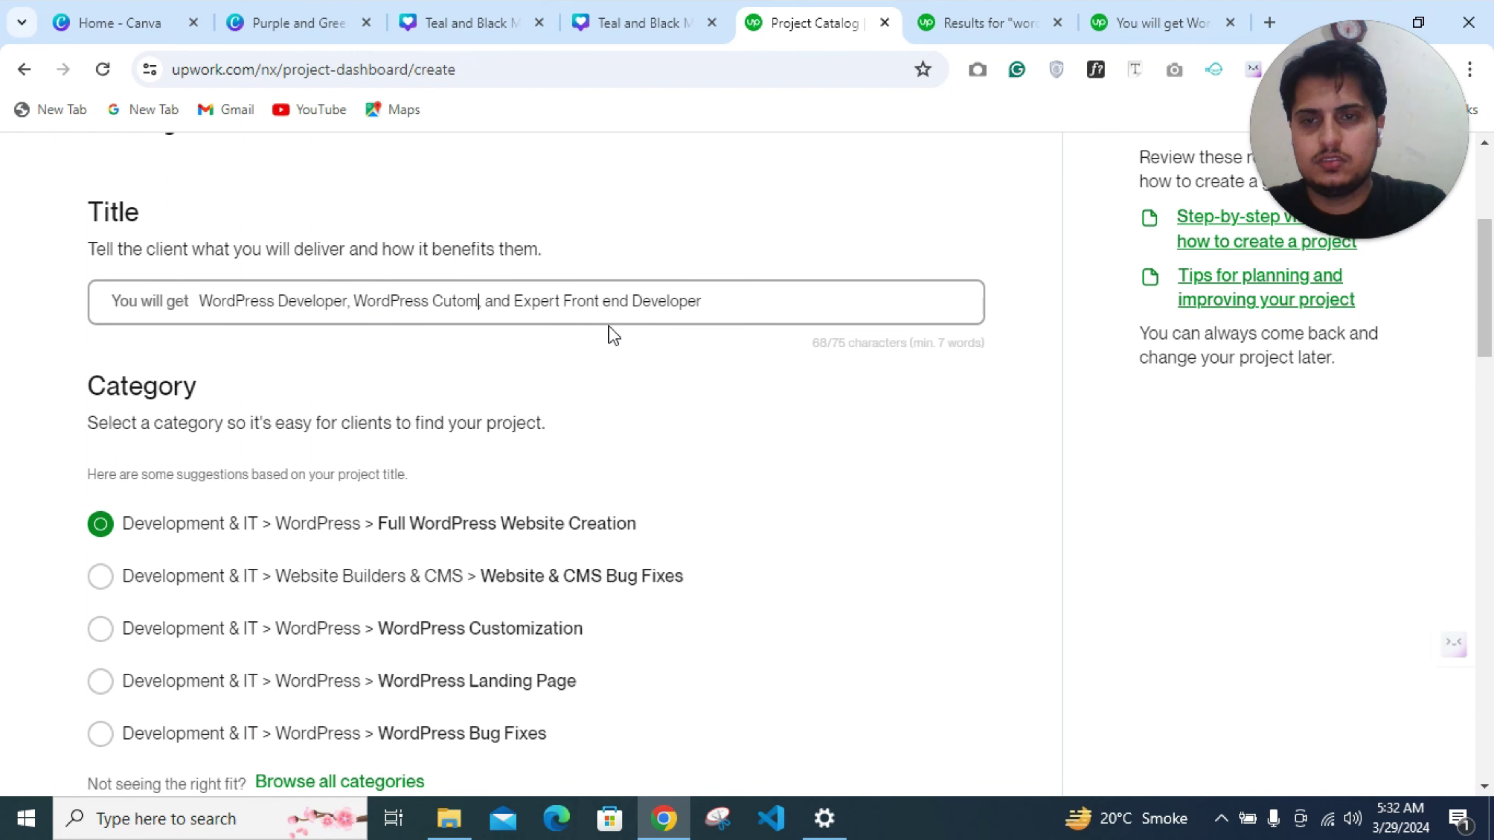
type("stomi")
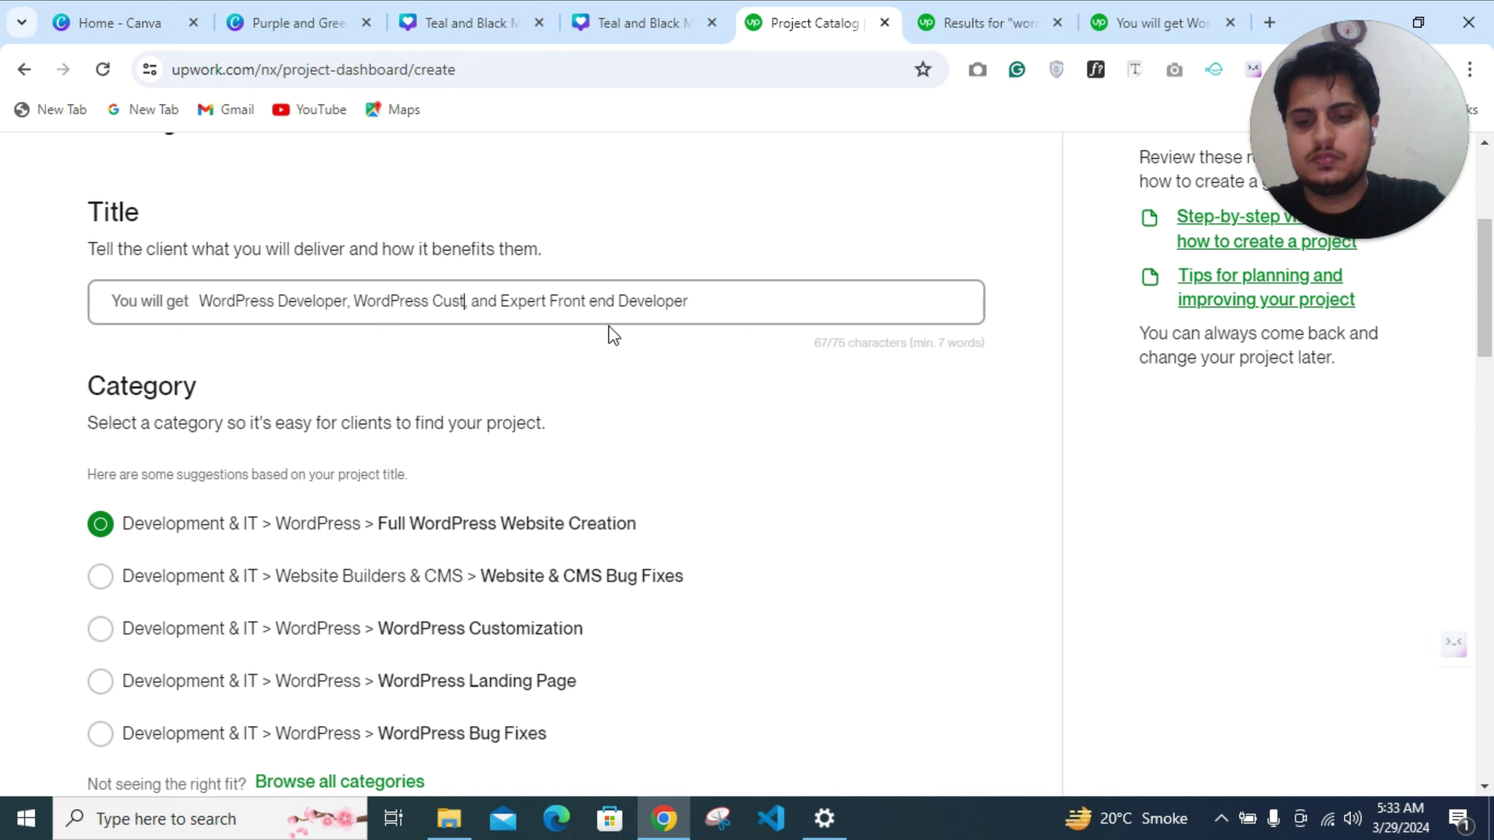
type("zation")
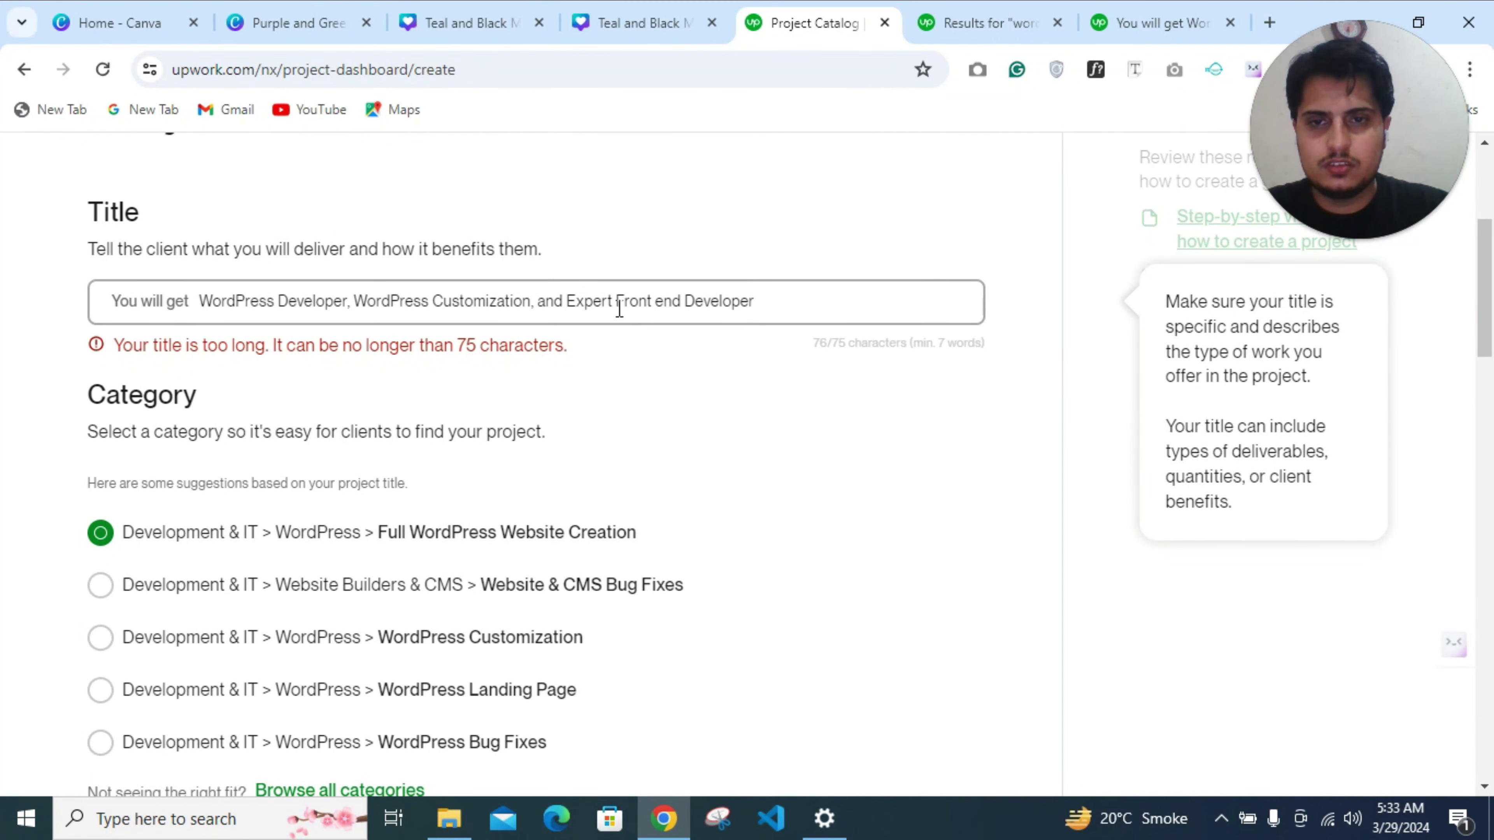
Shorten the project title by removing the word "Expert" before "Front end Developer"
key("BackSpace")
key("BackSpace")
key("BackSpace")
key("BackSpace")
key("BackSpace")
key("BackSpace")
key("BackSpace")
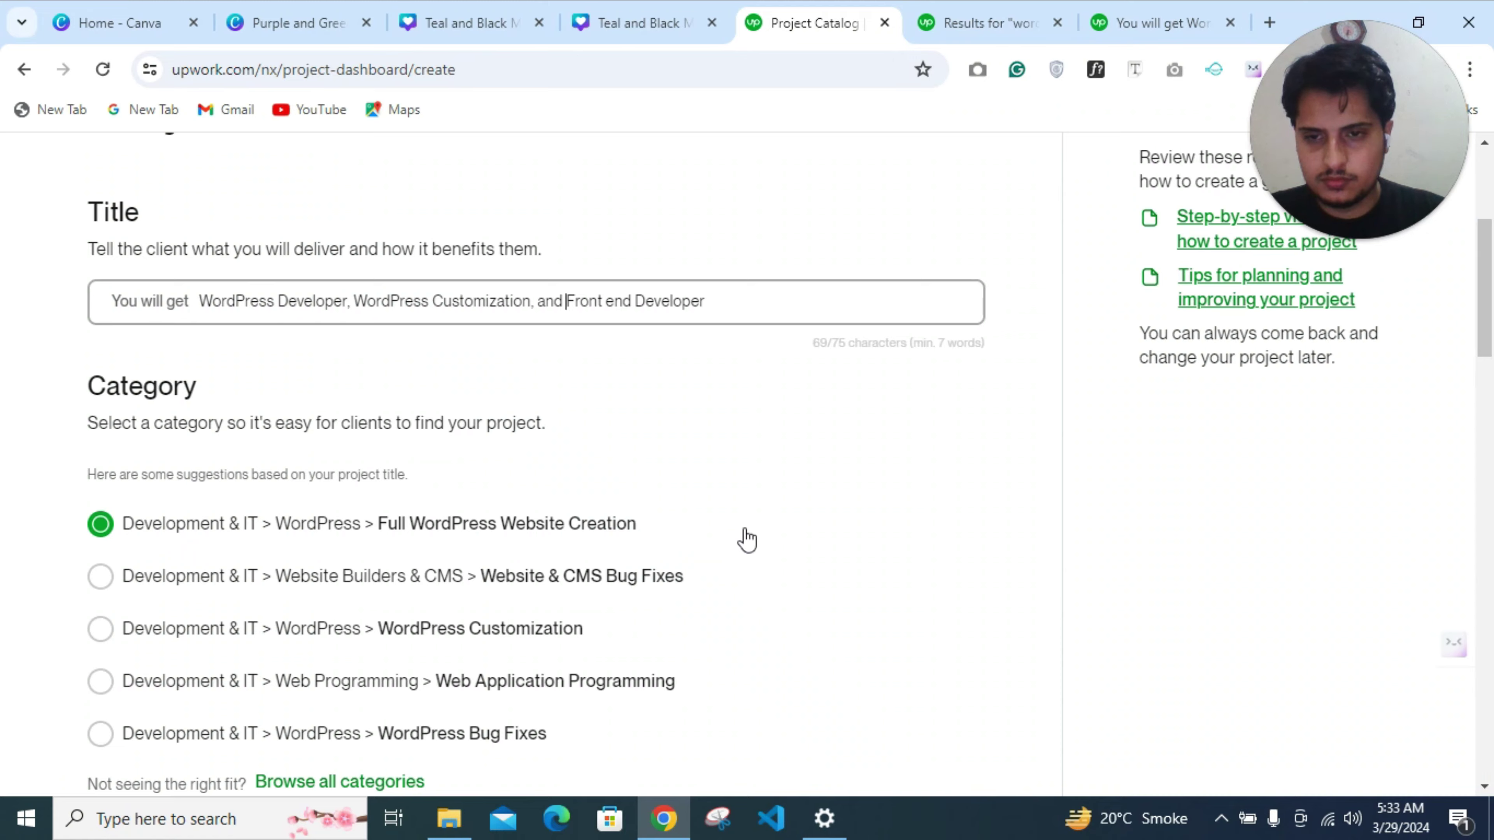
scroll(747, 539, "down", 2)
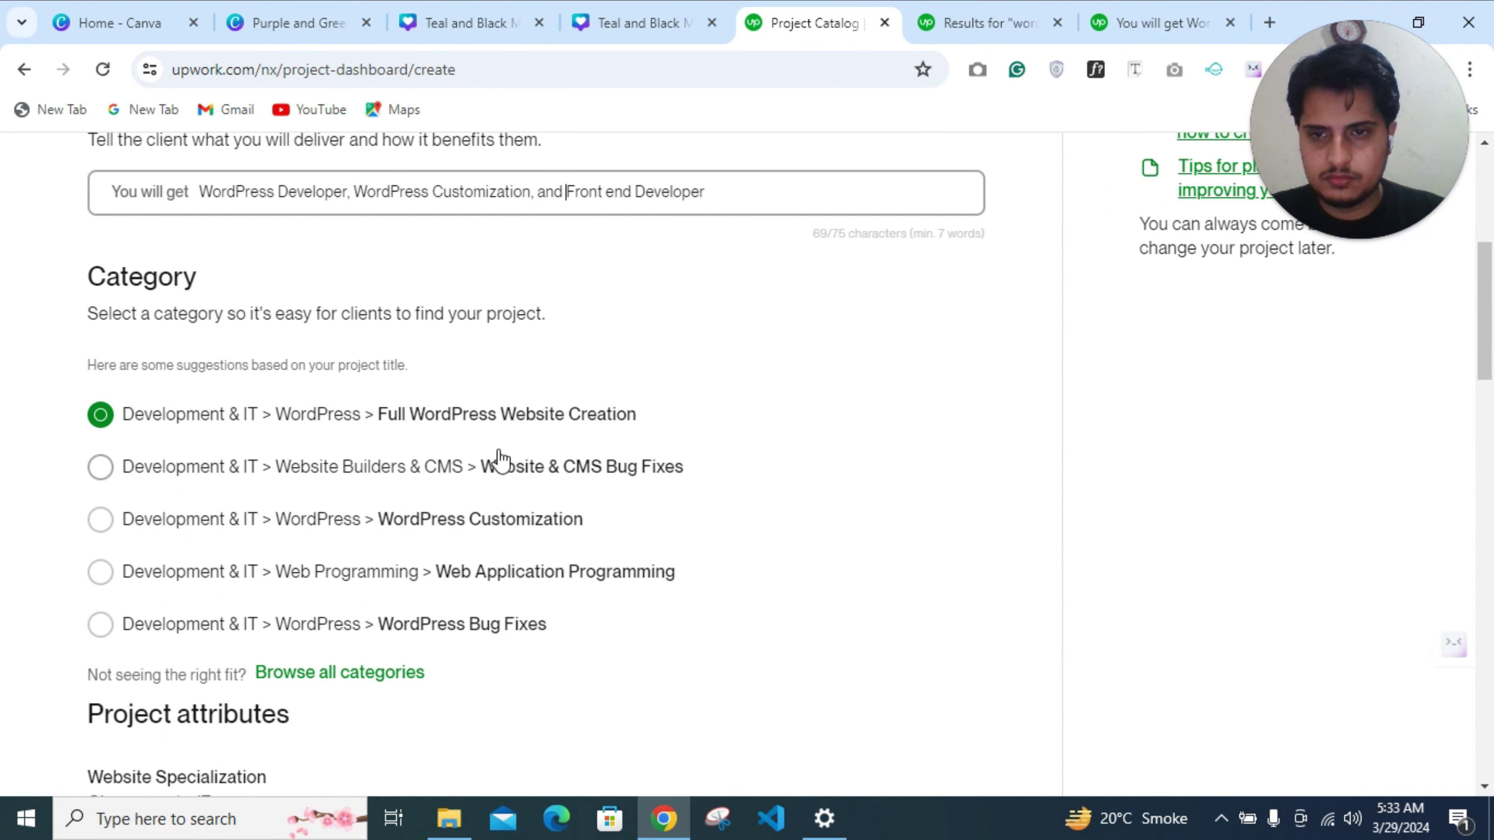
scroll(506, 454, "up", 2)
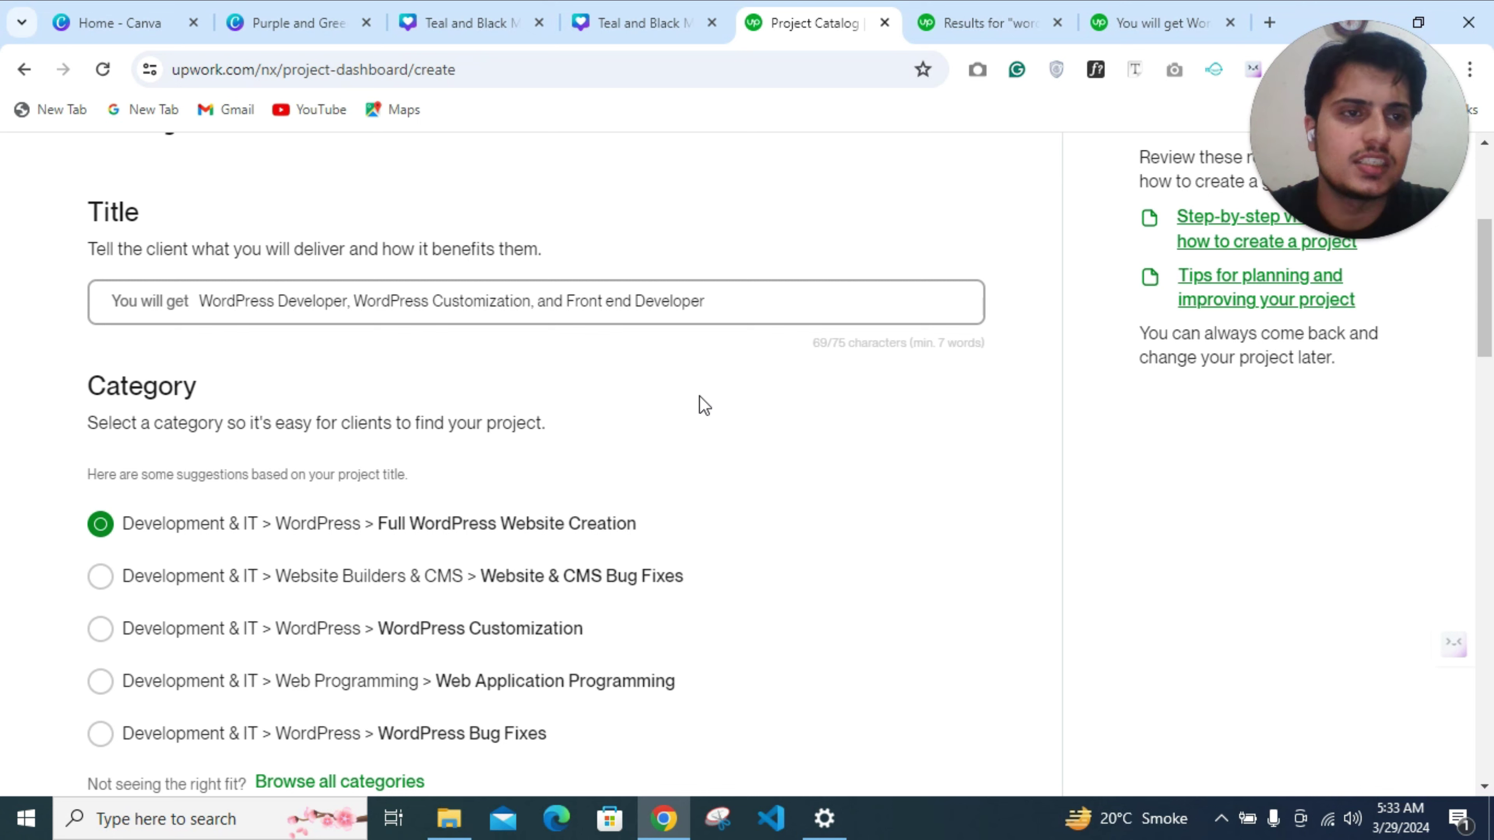
scroll(685, 427, "down", 3)
scroll(688, 428, "up", 3)
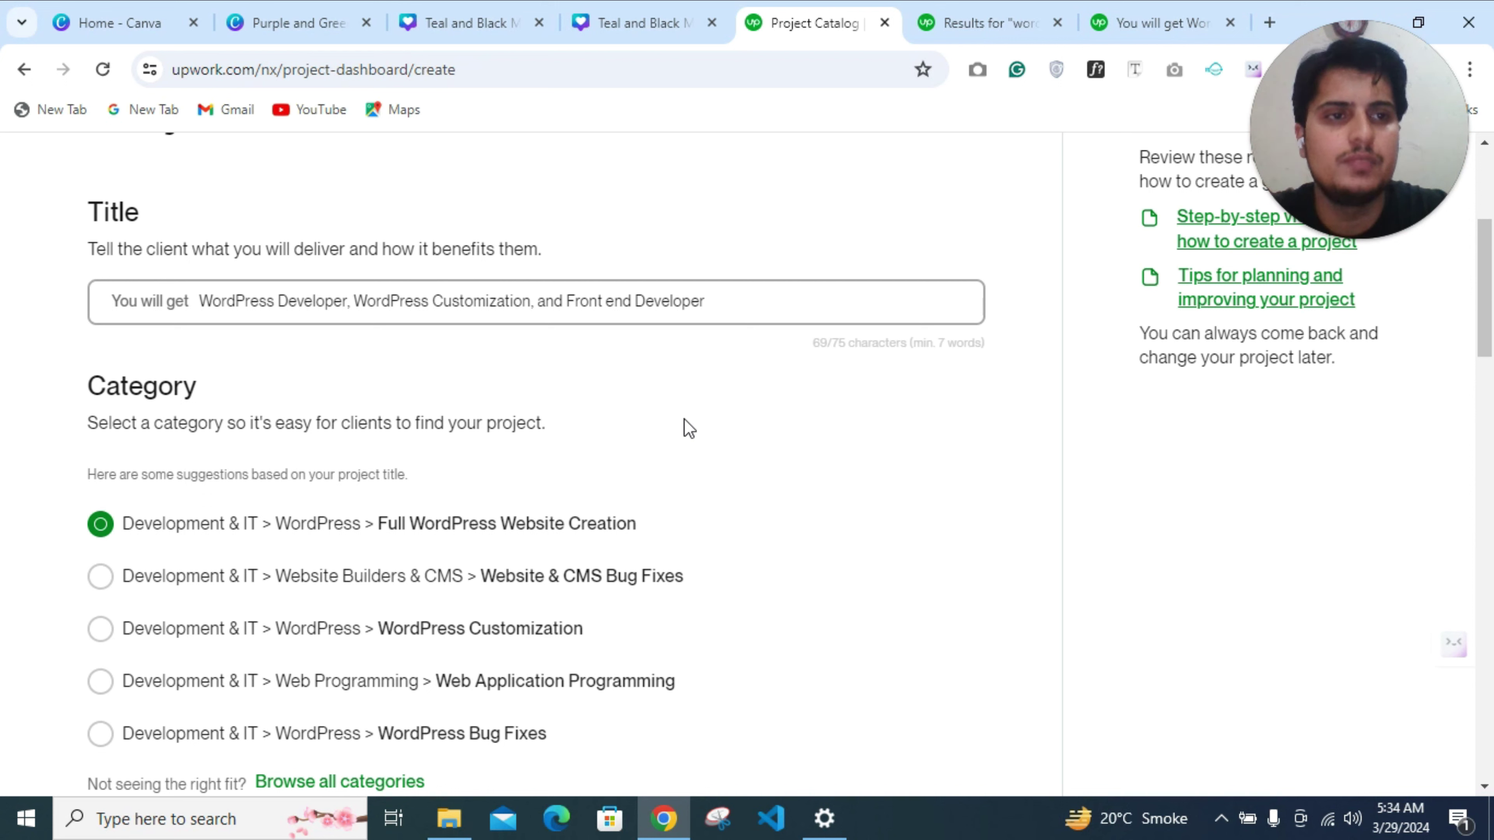
Try to replace "Front end Developer" at the end of the project title with "WordPress bu"
key("BackSpace")
key("BackSpace")
key("BackSpace")
key("BackSpace")
key("BackSpace")
key("BackSpace")
key("BackSpace")
key("BackSpace")
key("BackSpace")
key("BackSpace")
key("BackSpace")
key("BackSpace")
key("BackSpace")
key("BackSpace")
key("BackSpace")
key("BackSpace")
key("BackSpace")
key("BackSpace")
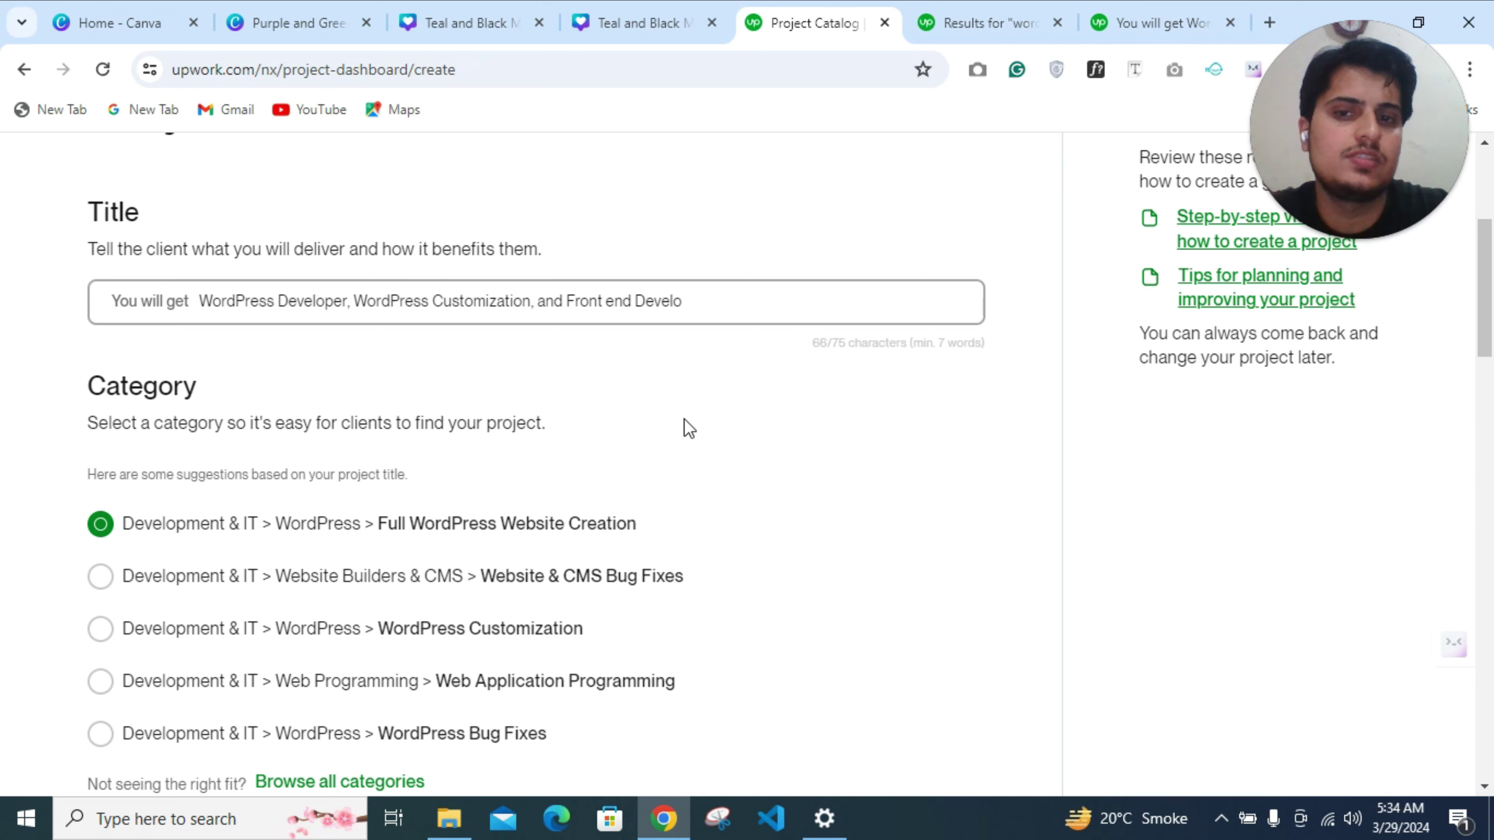
key("BackSpace")
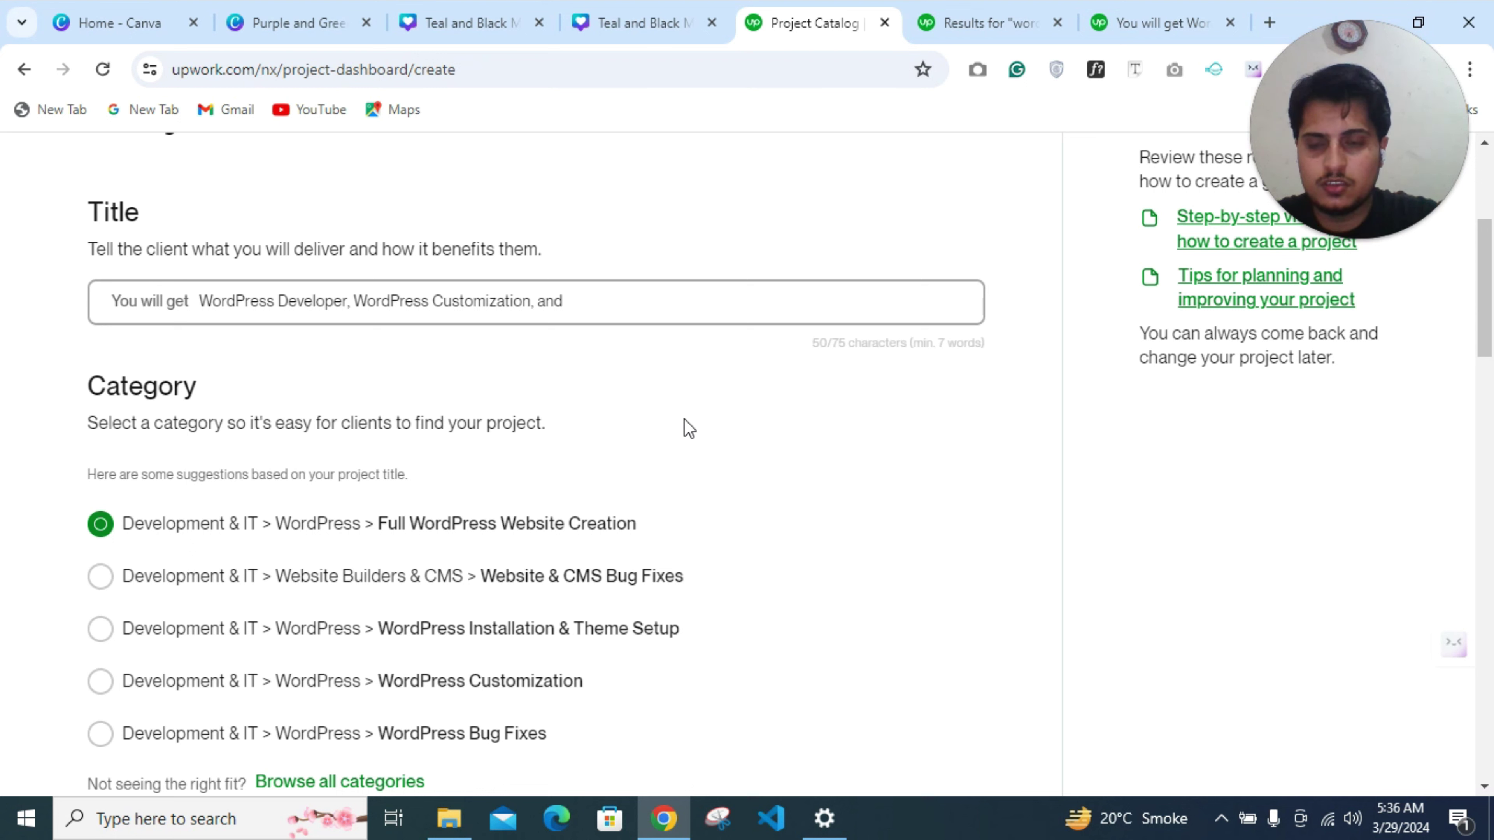
type("WordP")
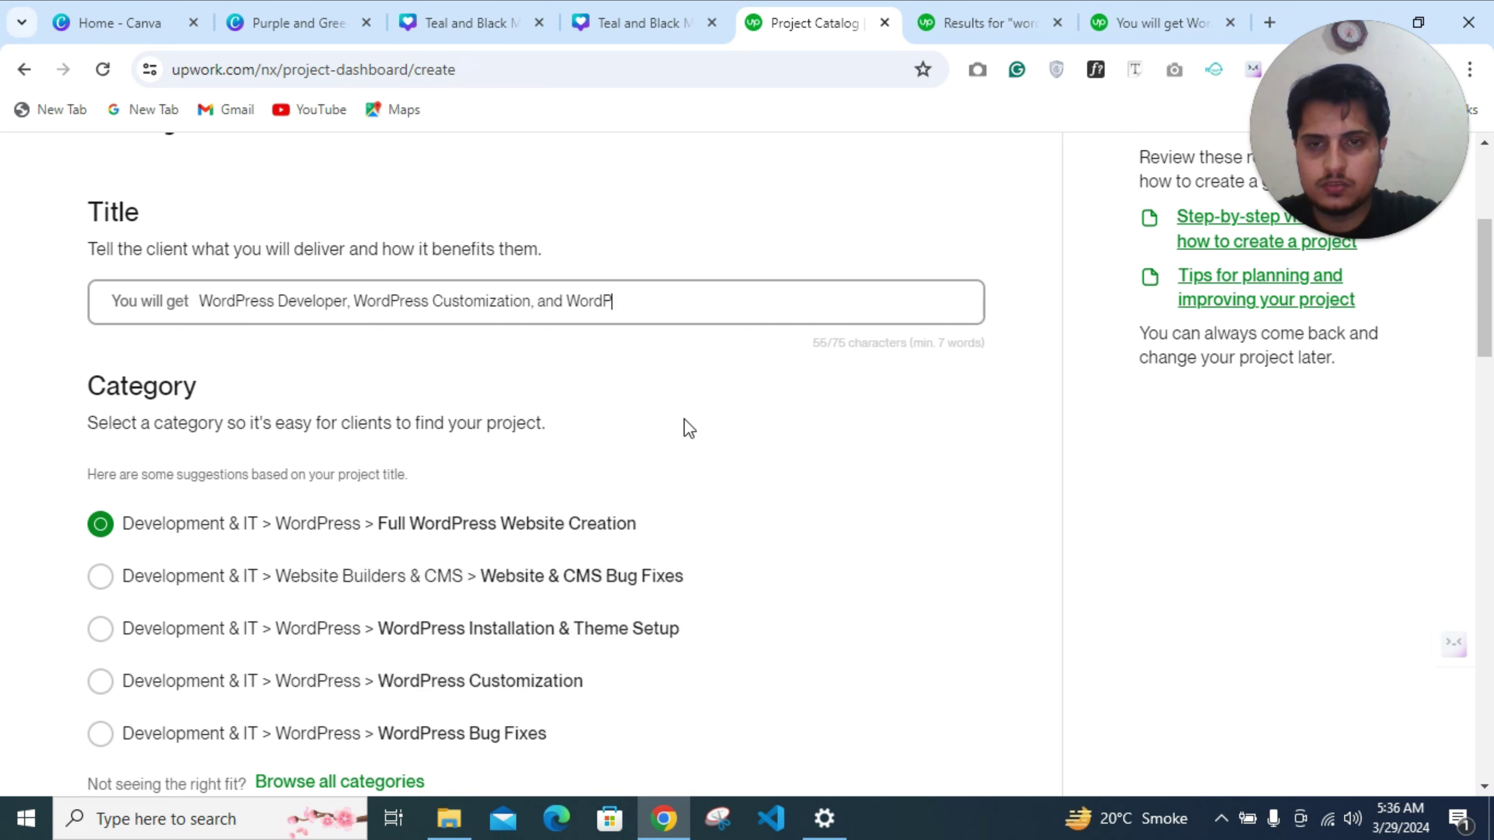
type("ress")
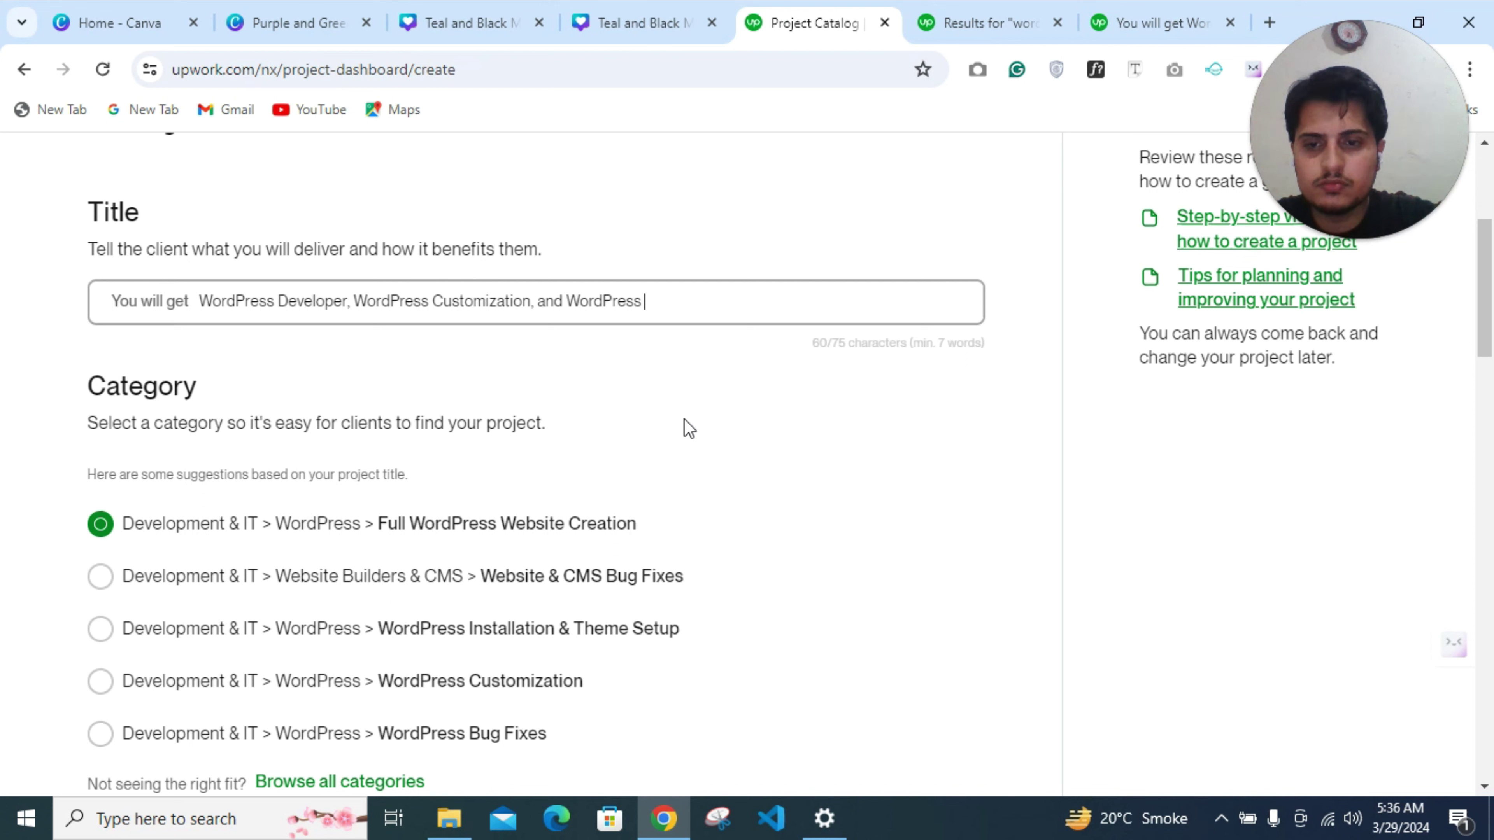
type("bug")
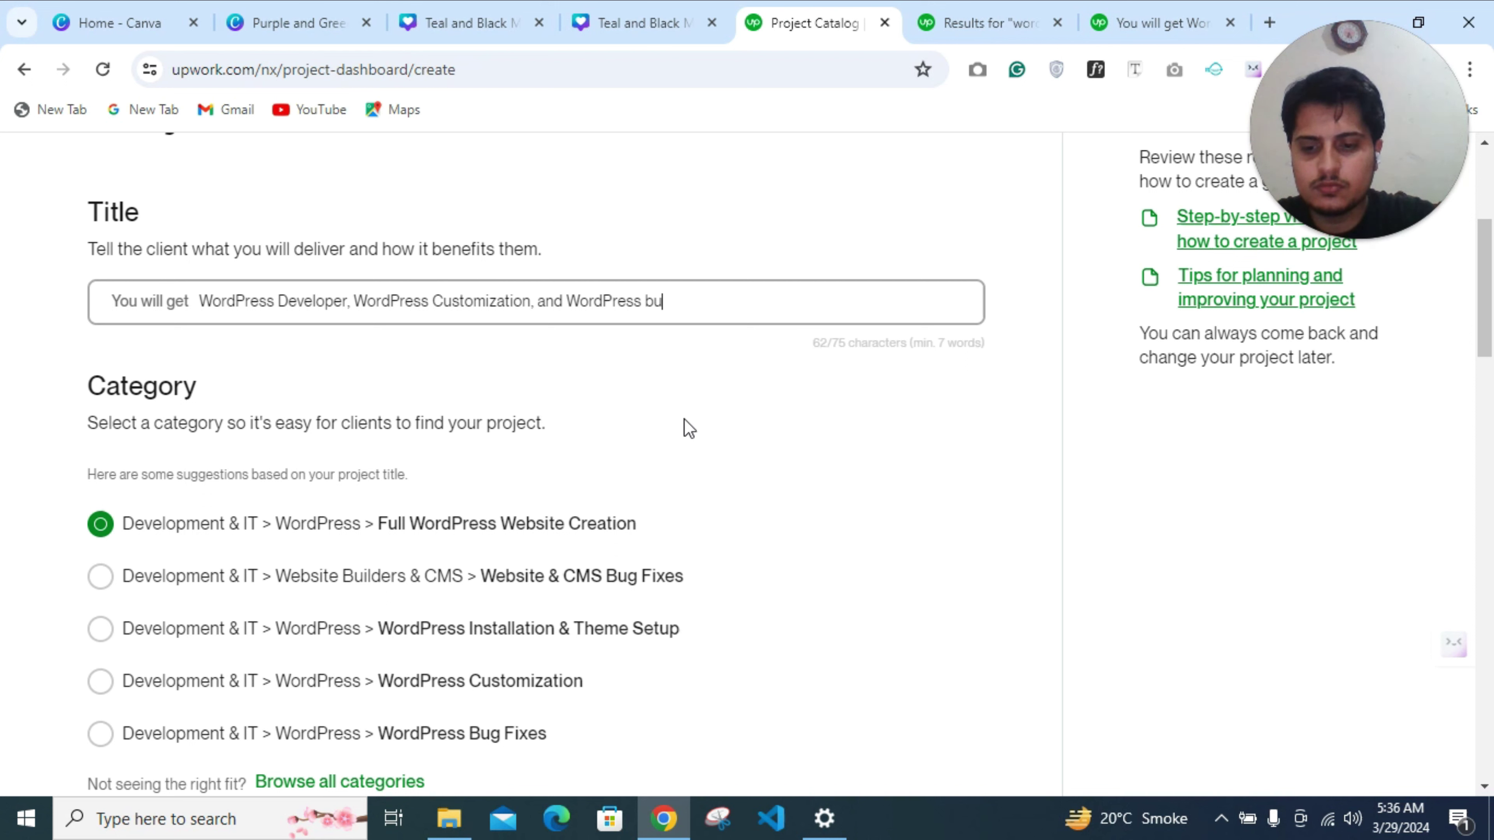
Trim the end of the project title back to "WordPress Developer, WordPress Customiza"
key("BackSpace")
key("BackSpace")
key("BackSpace")
key("BackSpace")
key("BackSpace")
key("BackSpace")
key("BackSpace")
key("BackSpace")
key("BackSpace")
key("BackSpace")
key("BackSpace")
key("BackSpace")
key("BackSpace")
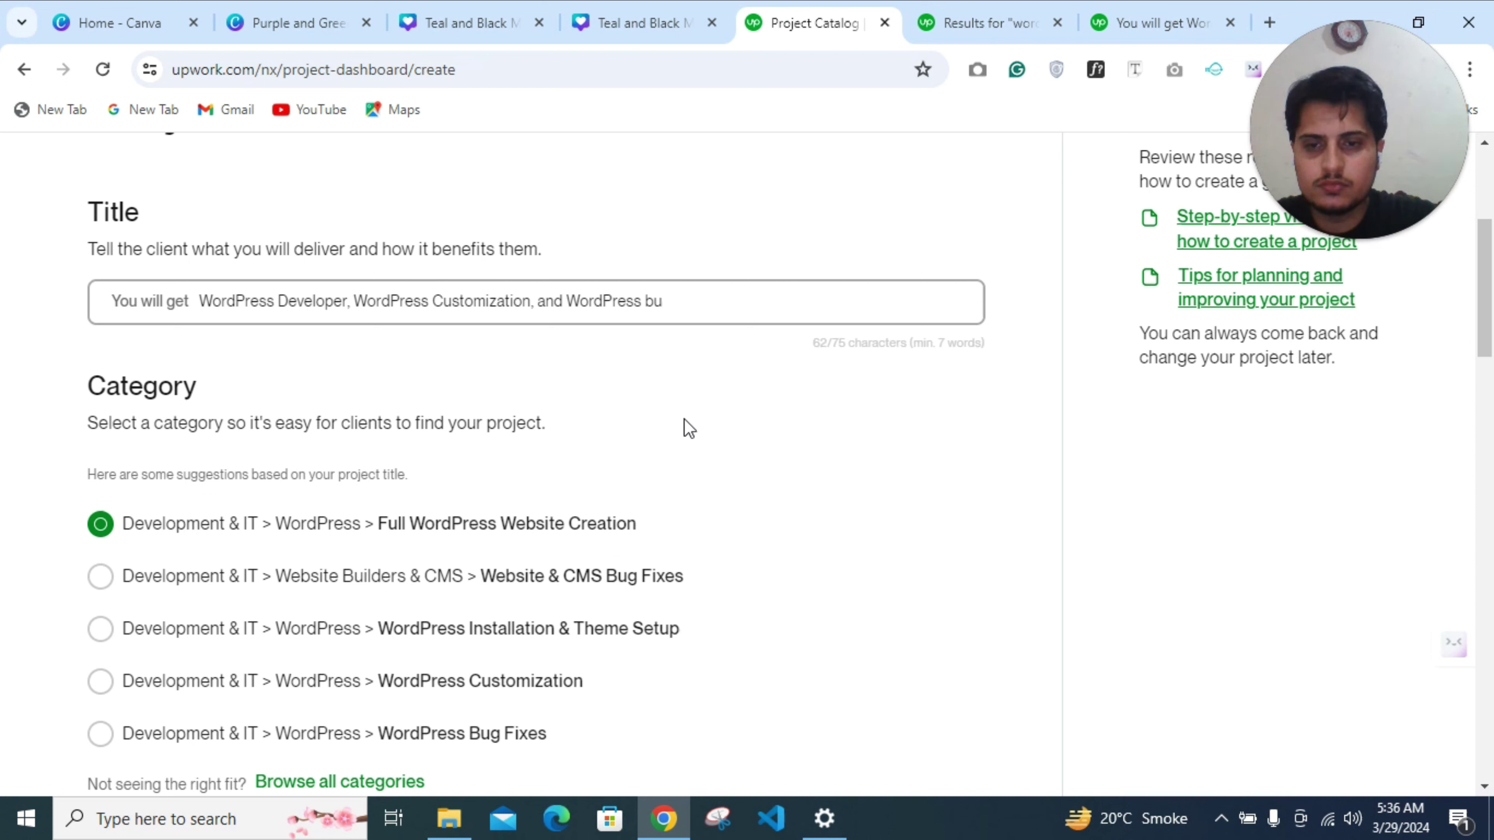
key("BackSpace")
key("BackSpace")
key("BackSpace")
key("BackSpace")
key("BackSpace")
key("BackSpace")
key("BackSpace")
key("BackSpace")
key("BackSpace")
key("BackSpace")
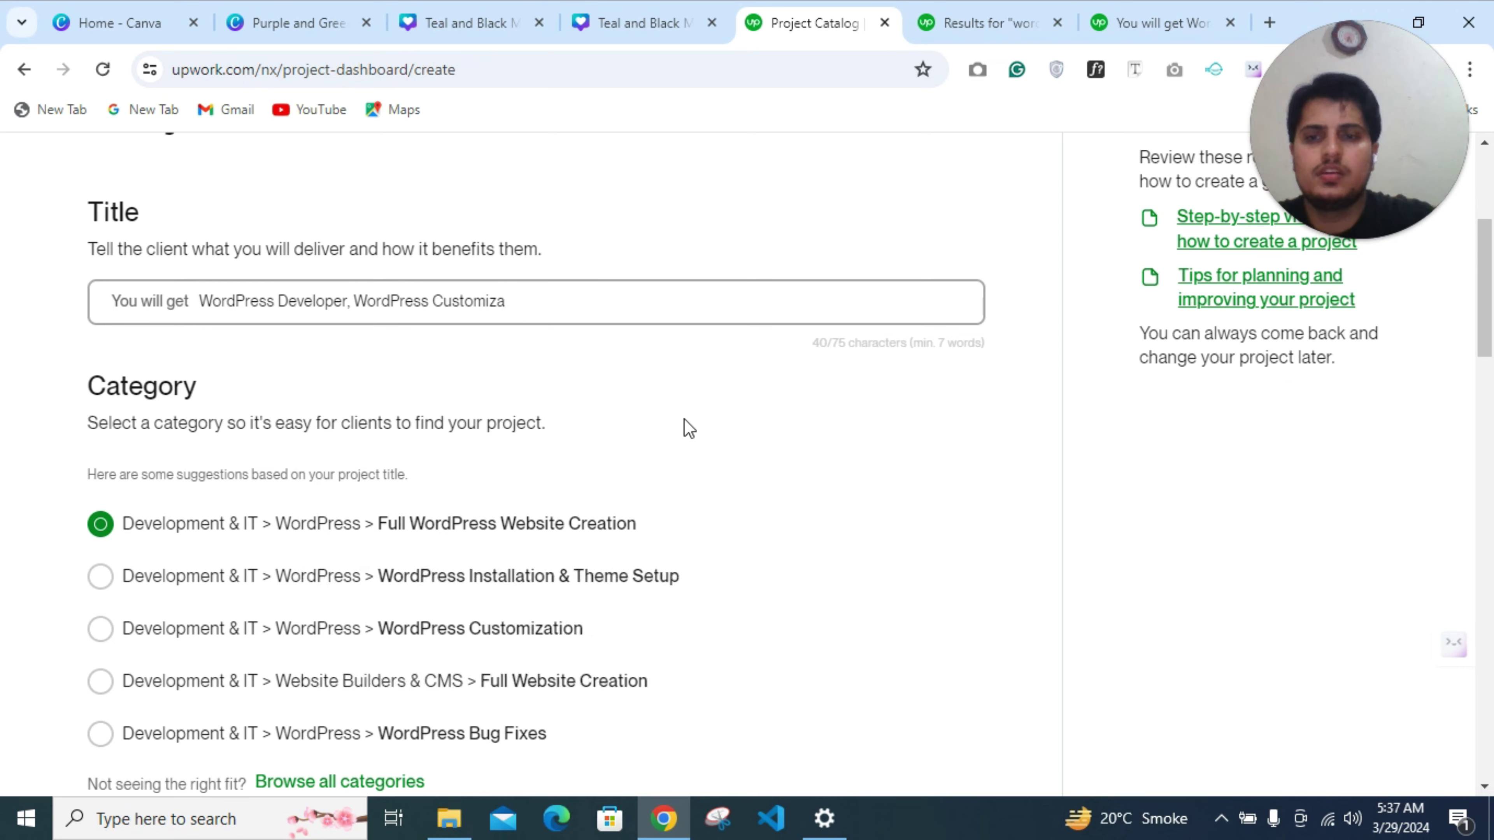
left_click(356, 302)
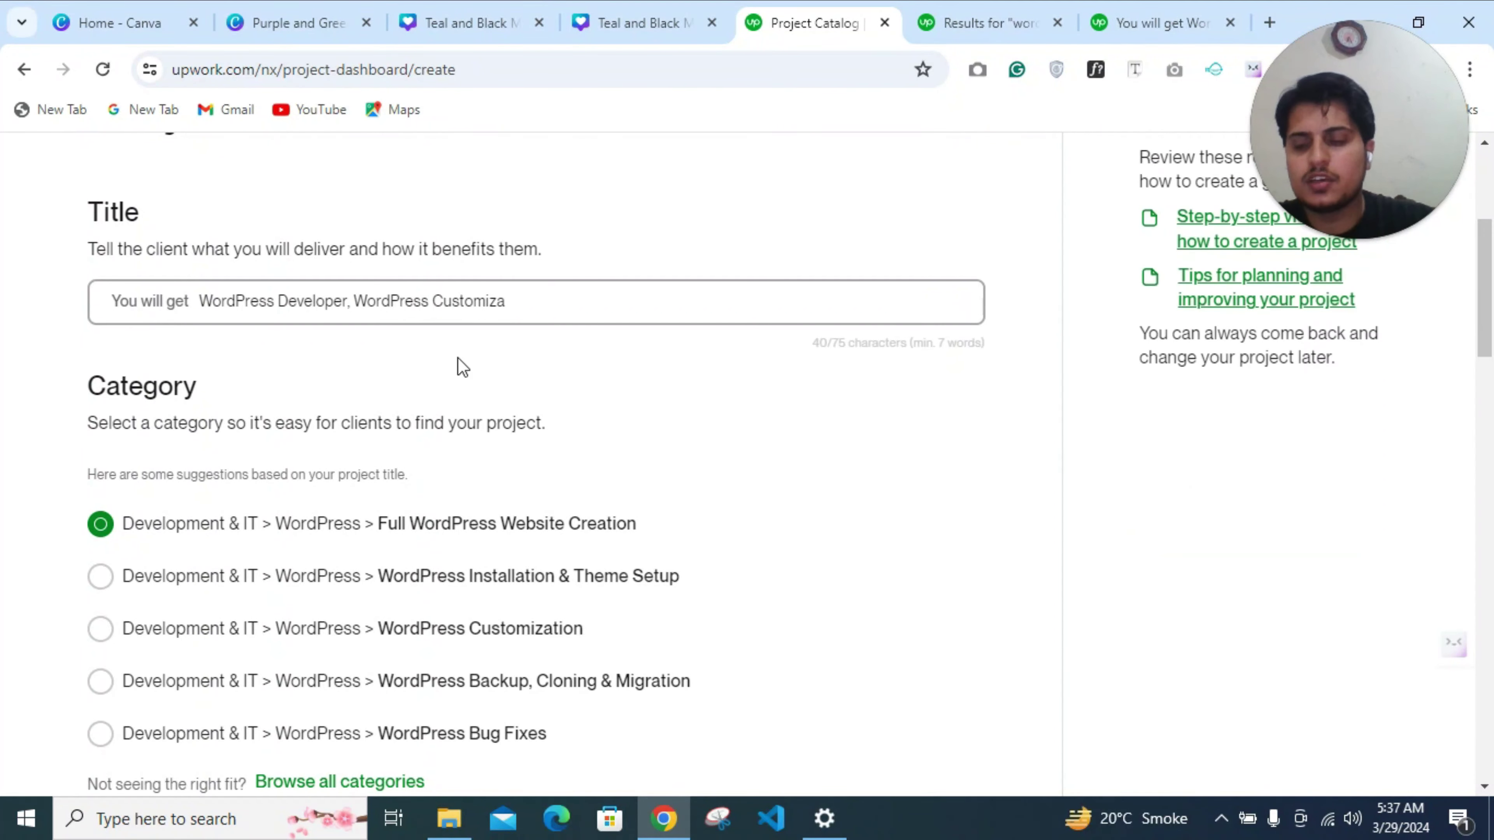
type("W")
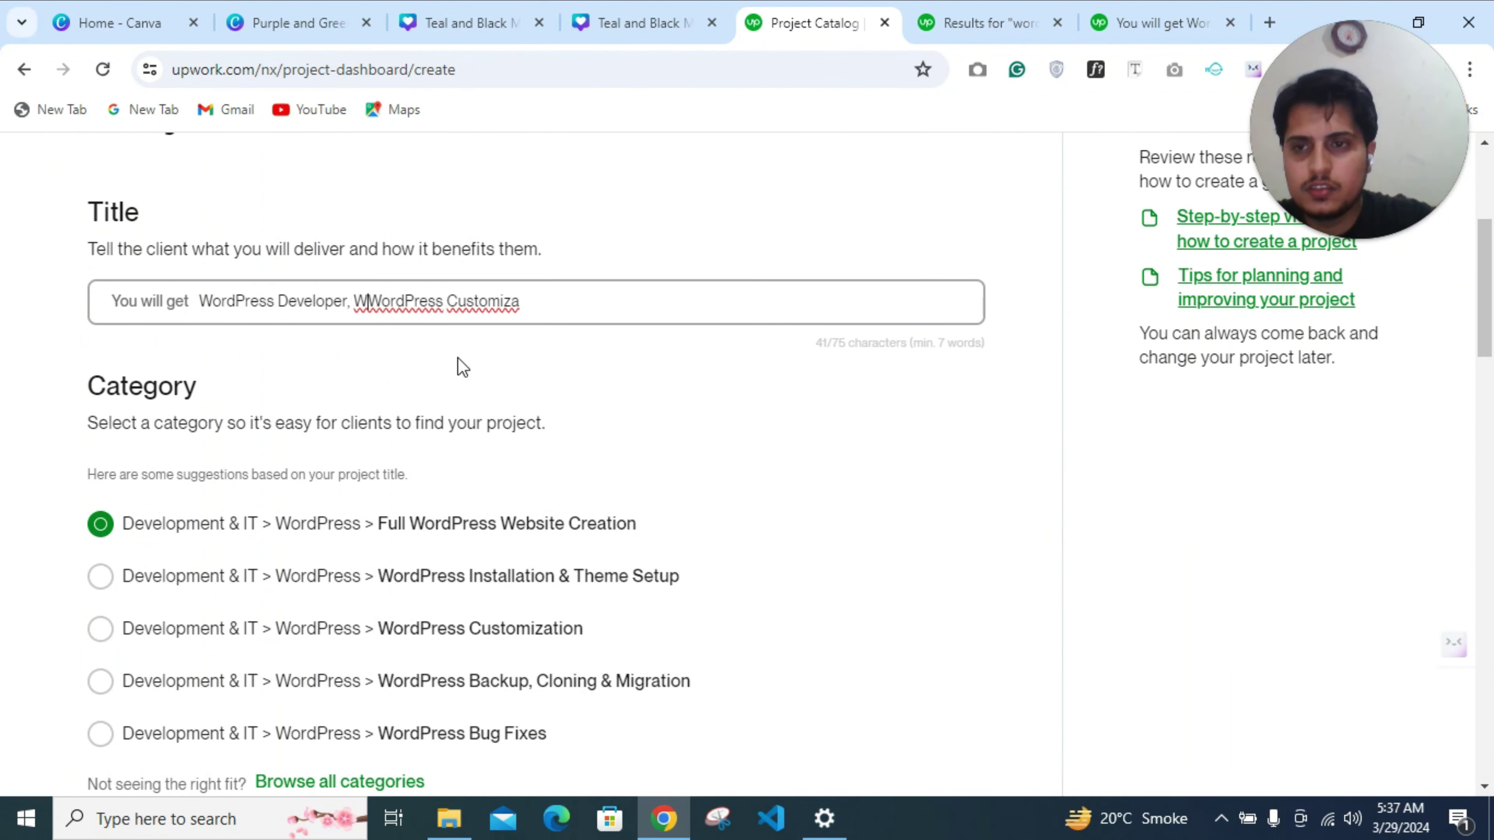
key("BackSpace")
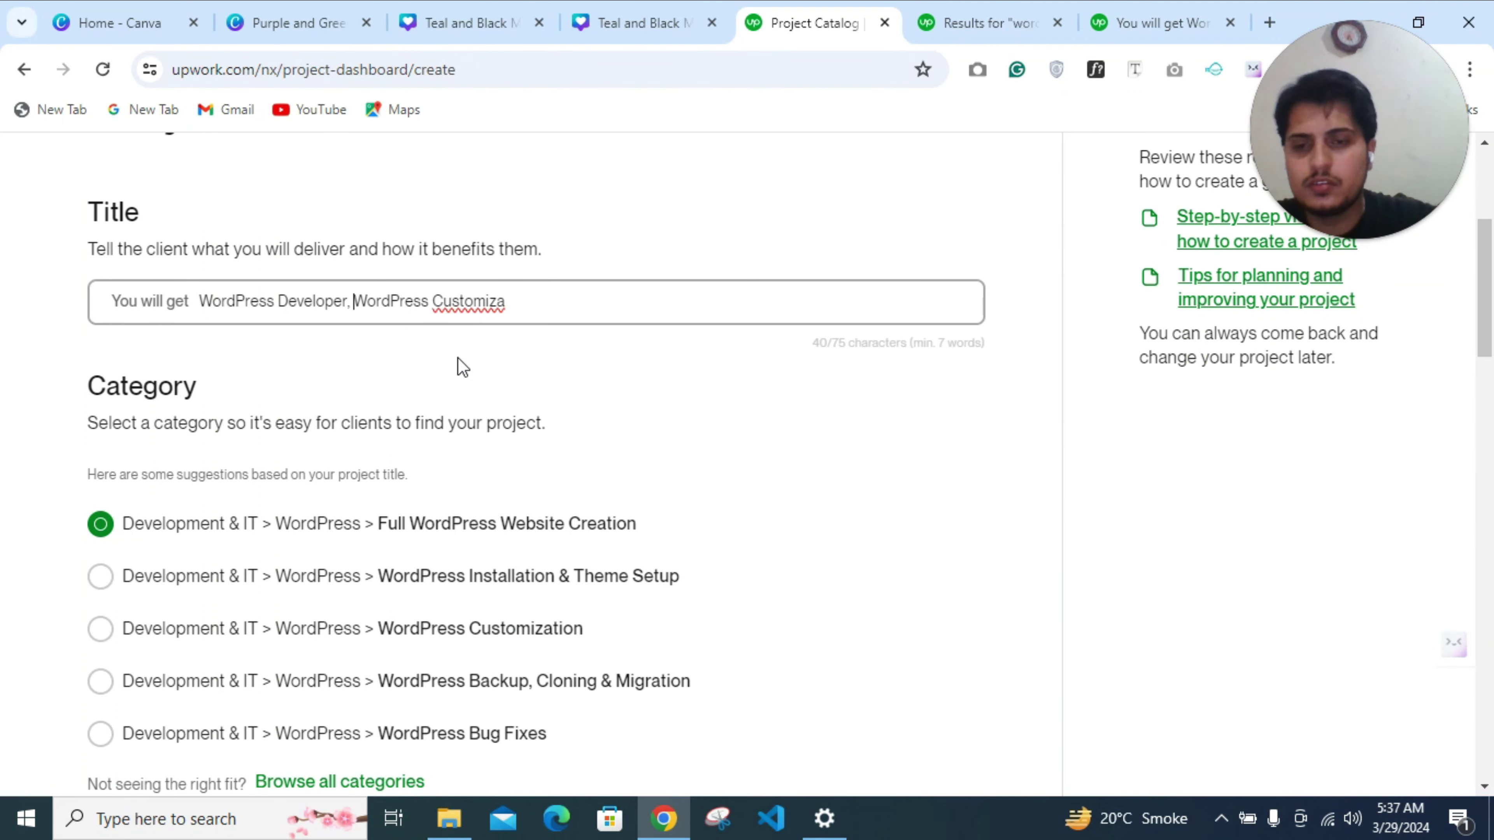
Clear all the remaining text from the project title
left_click(517, 297)
key("BackSpace")
key("BackSpace")
key("BackSpace")
key("BackSpace")
key("BackSpace")
key("BackSpace")
key("BackSpace")
key("BackSpace")
key("BackSpace")
key("BackSpace")
key("BackSpace")
key("BackSpace")
key("BackSpace")
key("BackSpace")
key("BackSpace")
key("BackSpace")
key("BackSpace")
key("BackSpace")
key("BackSpace")
key("BackSpace")
key("BackSpace")
key("BackSpace")
key("BackSpace")
key("BackSpace")
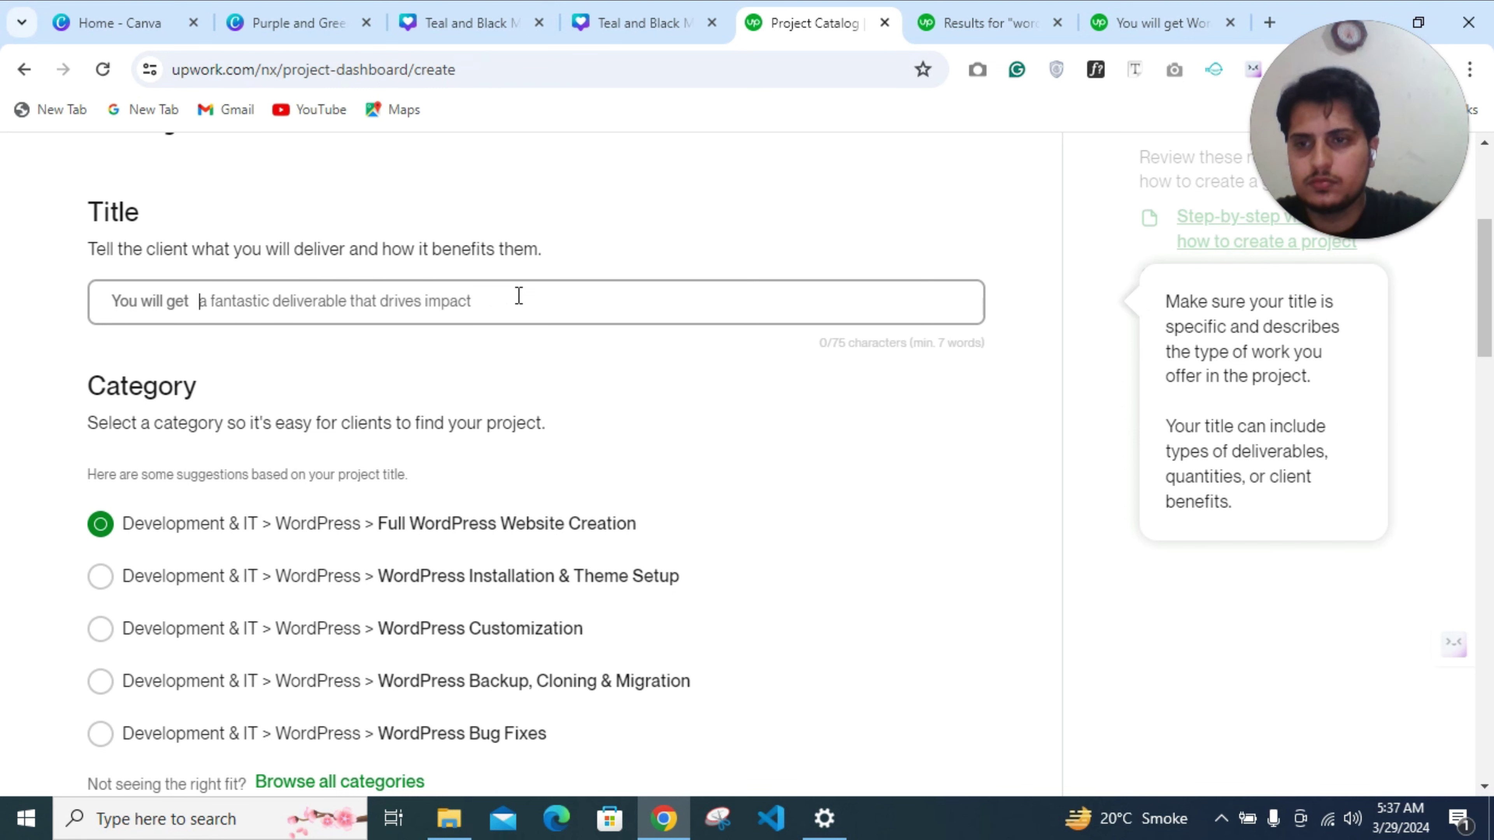
type("F")
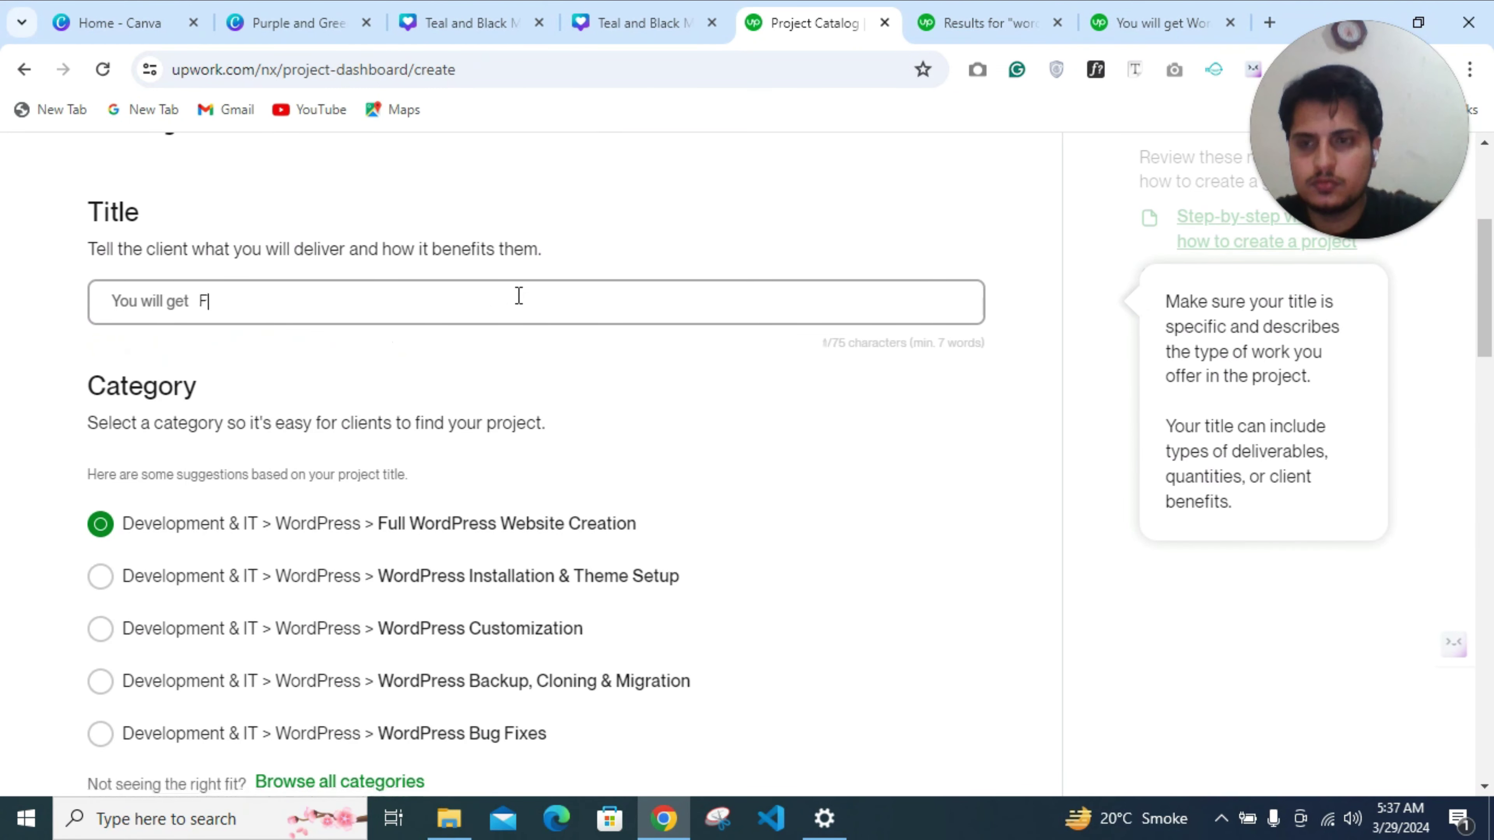
type("ull ")
type("Wo")
key("BackSpace")
key("BackSpace")
key("BackSpace")
key("BackSpace")
key("BackSpace")
key("BackSpace")
key("BackSpace")
Enter "WordPress developer, WordPress website designer" as the project title, correcting the spelling of the second "WordPress"
type("WordPress ")
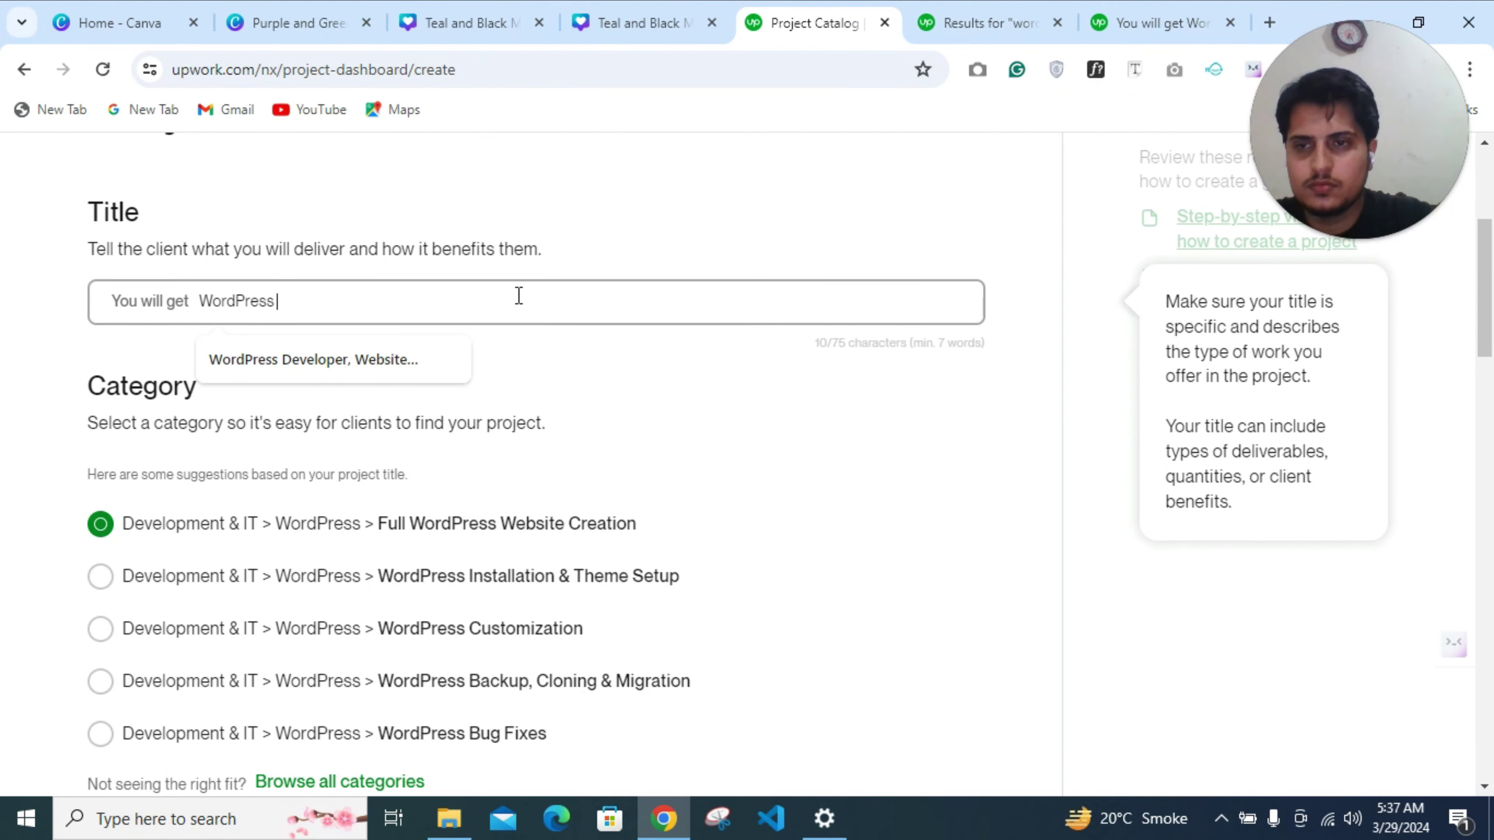
type("develo")
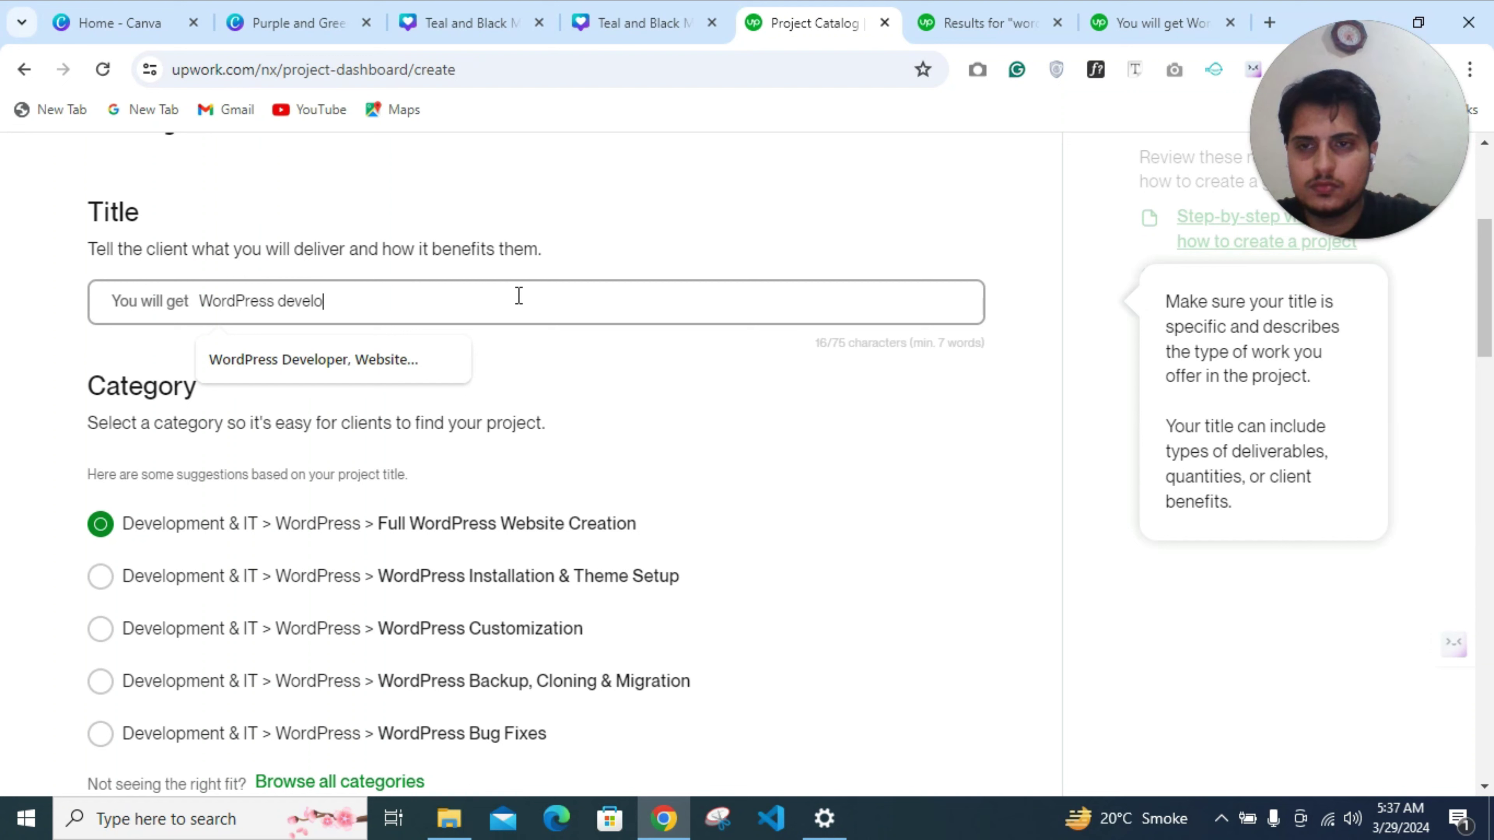
type("per, ")
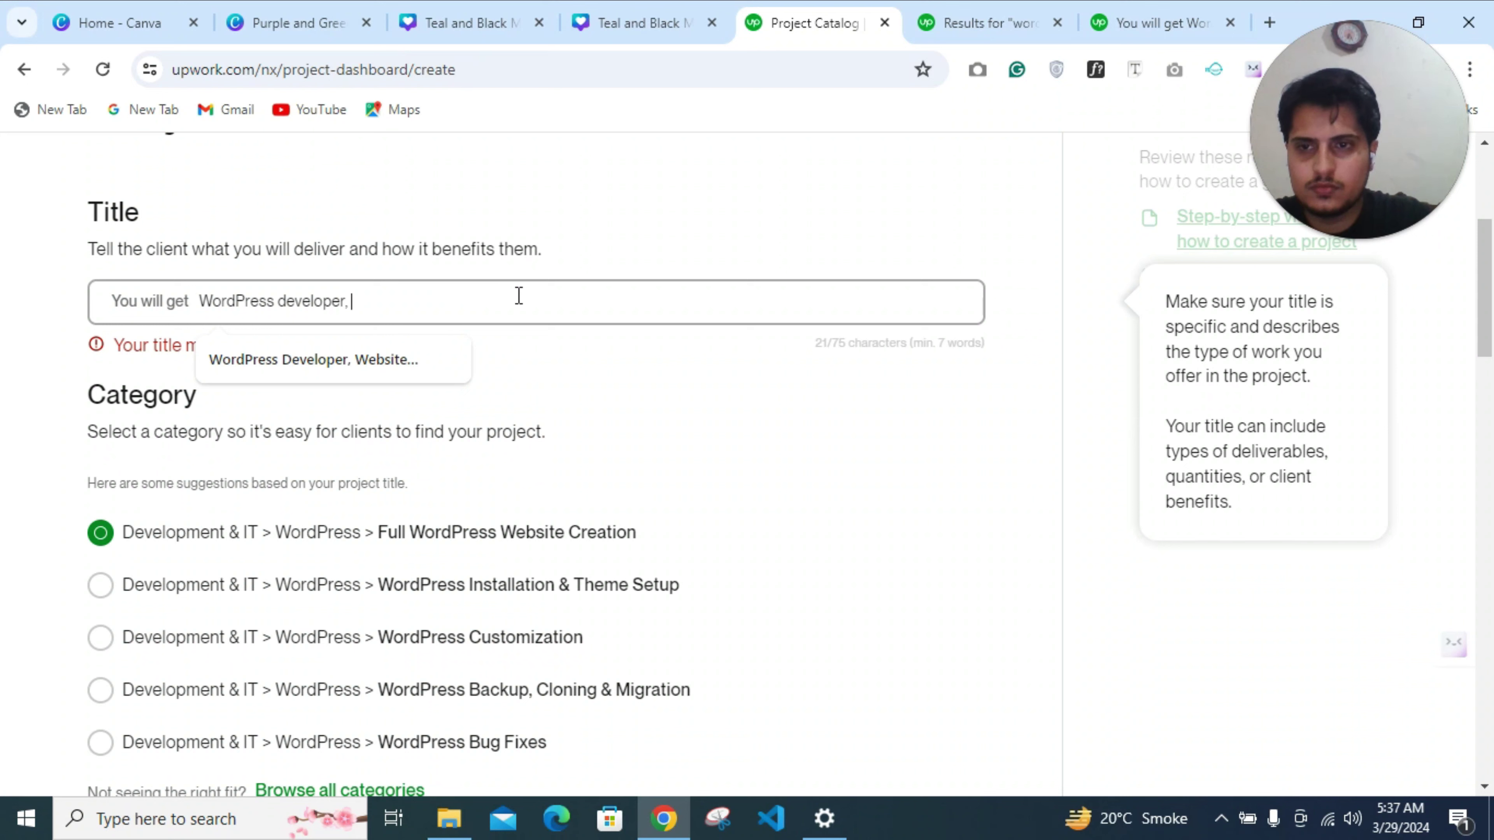
type("Wordpress website designer")
right_click(384, 303)
left_click(465, 329)
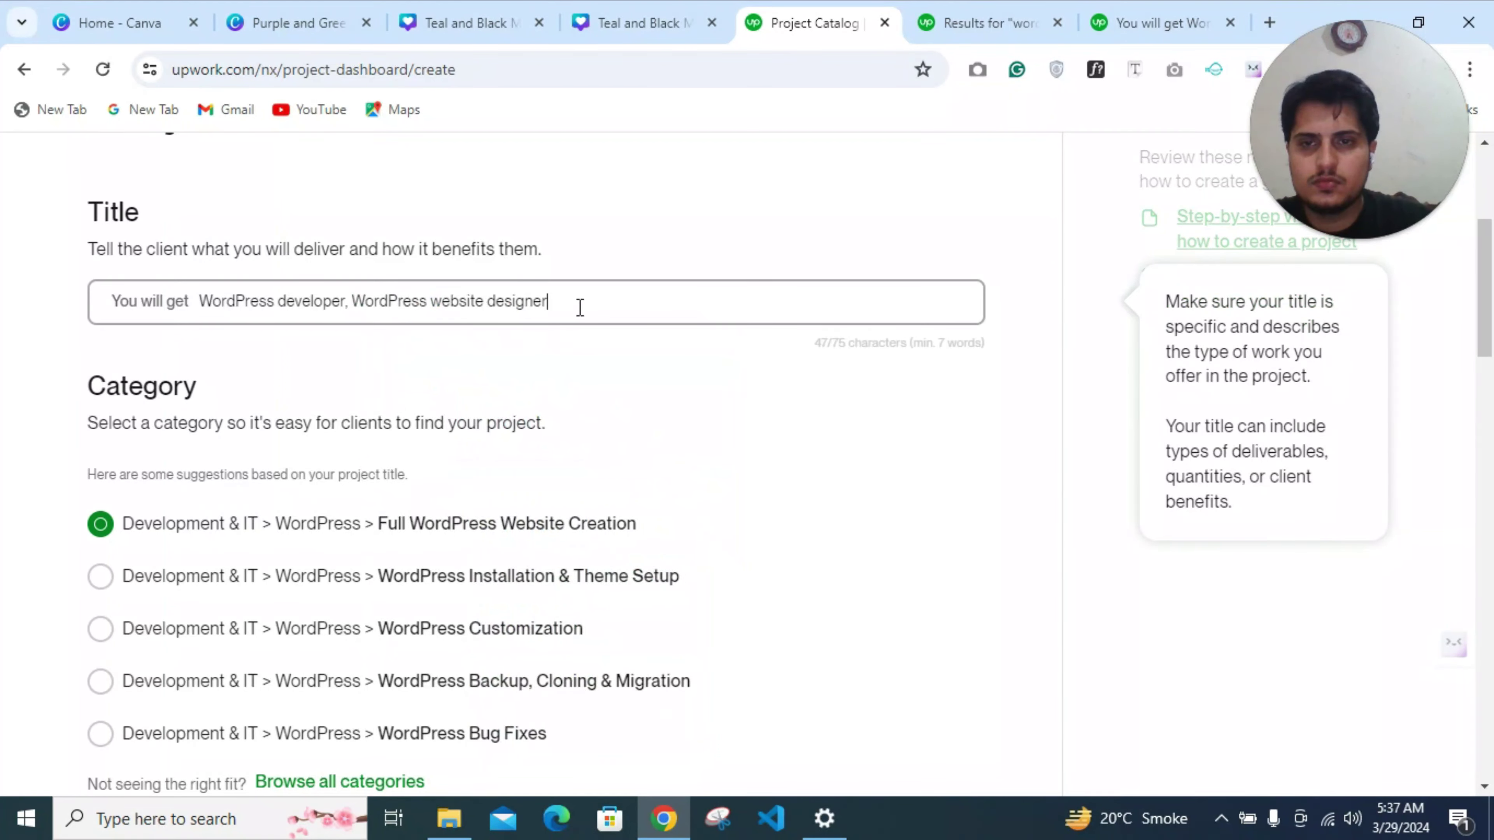
Append ", and WordPress Customization" to the end of the project title
type(", and ")
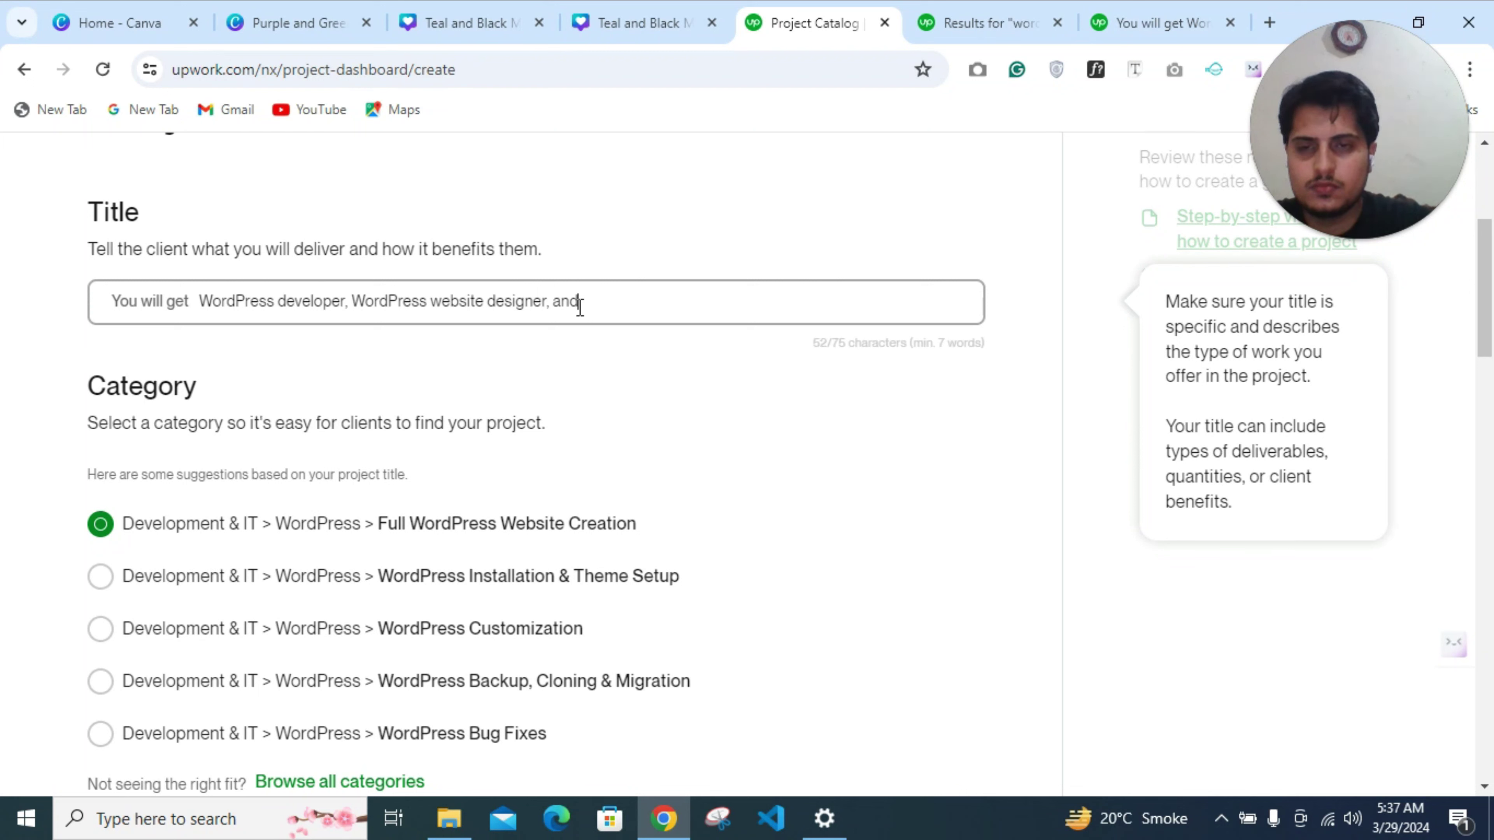
type("W")
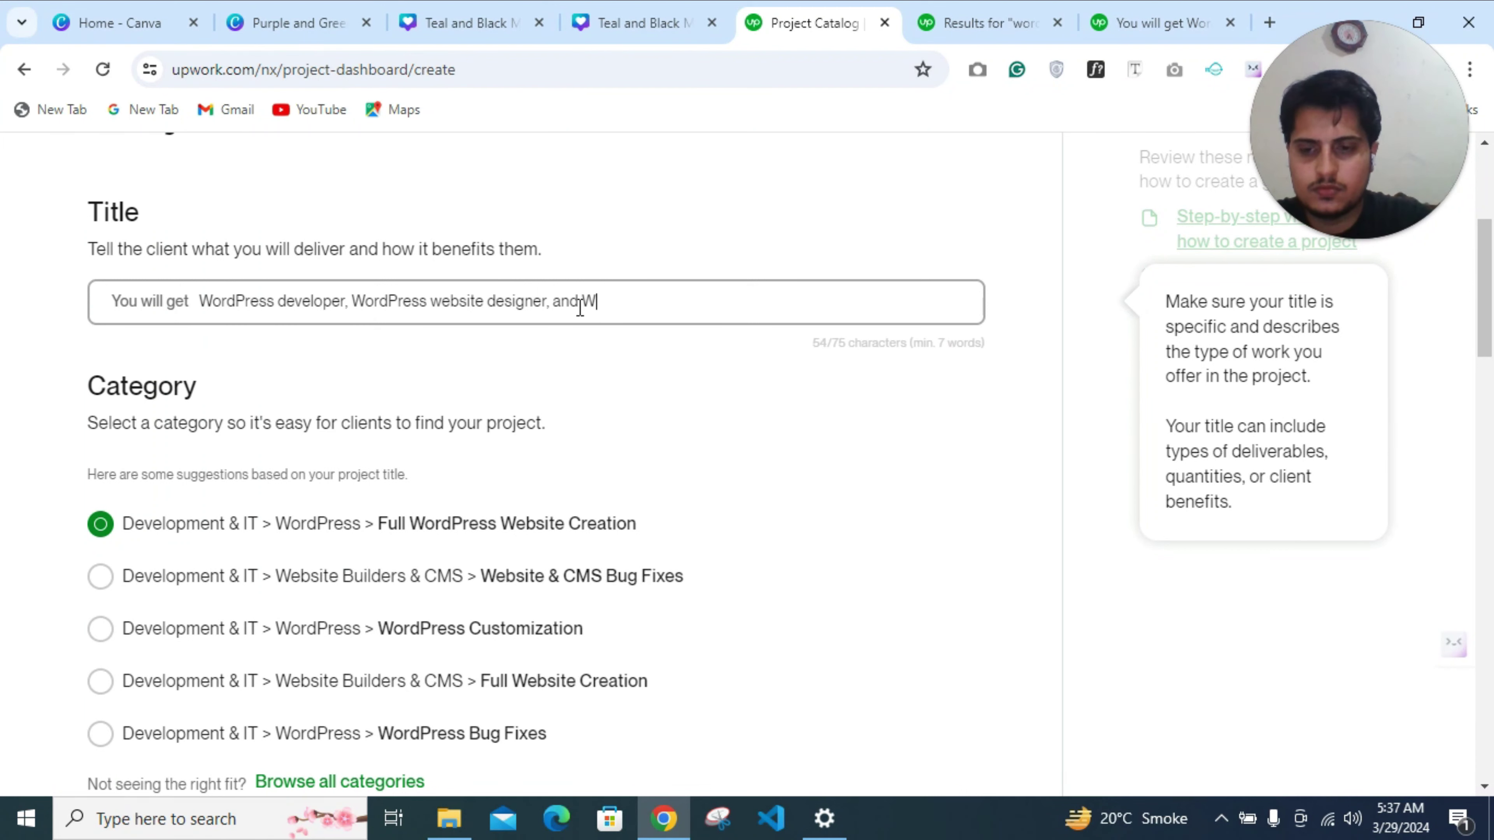
type("ordPr")
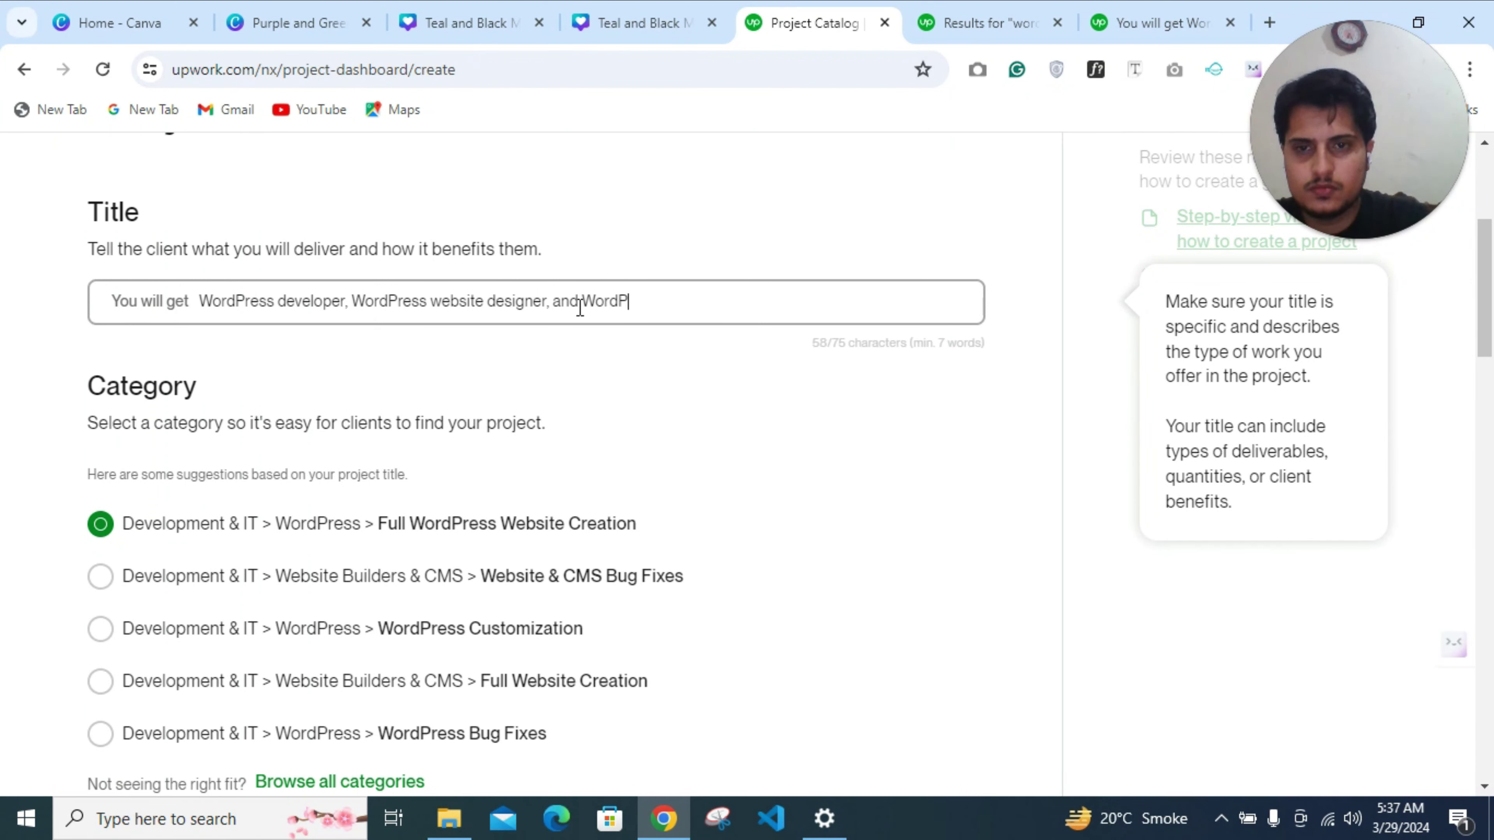
type("ess C")
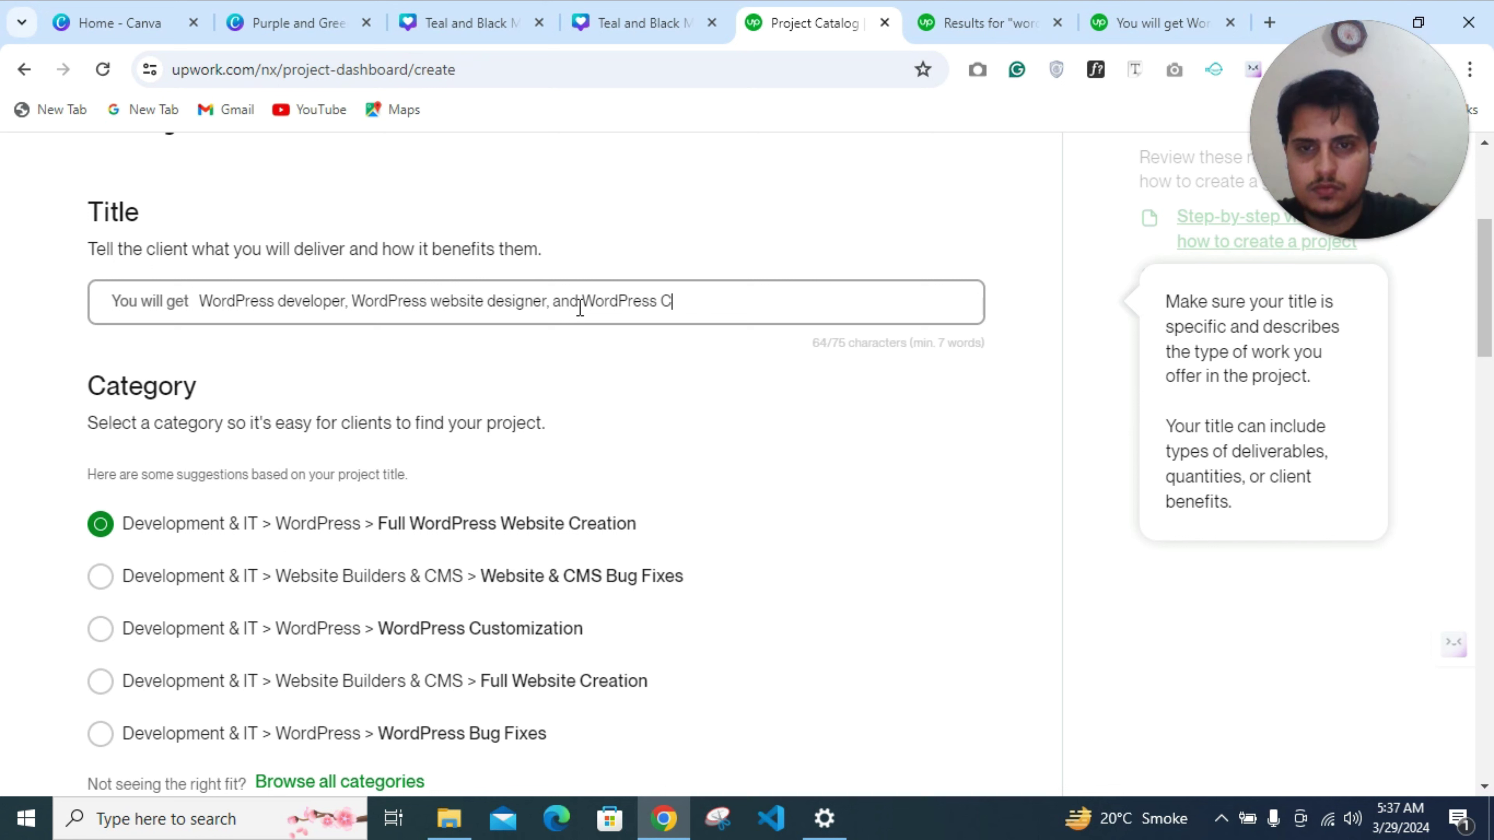
type("ustp")
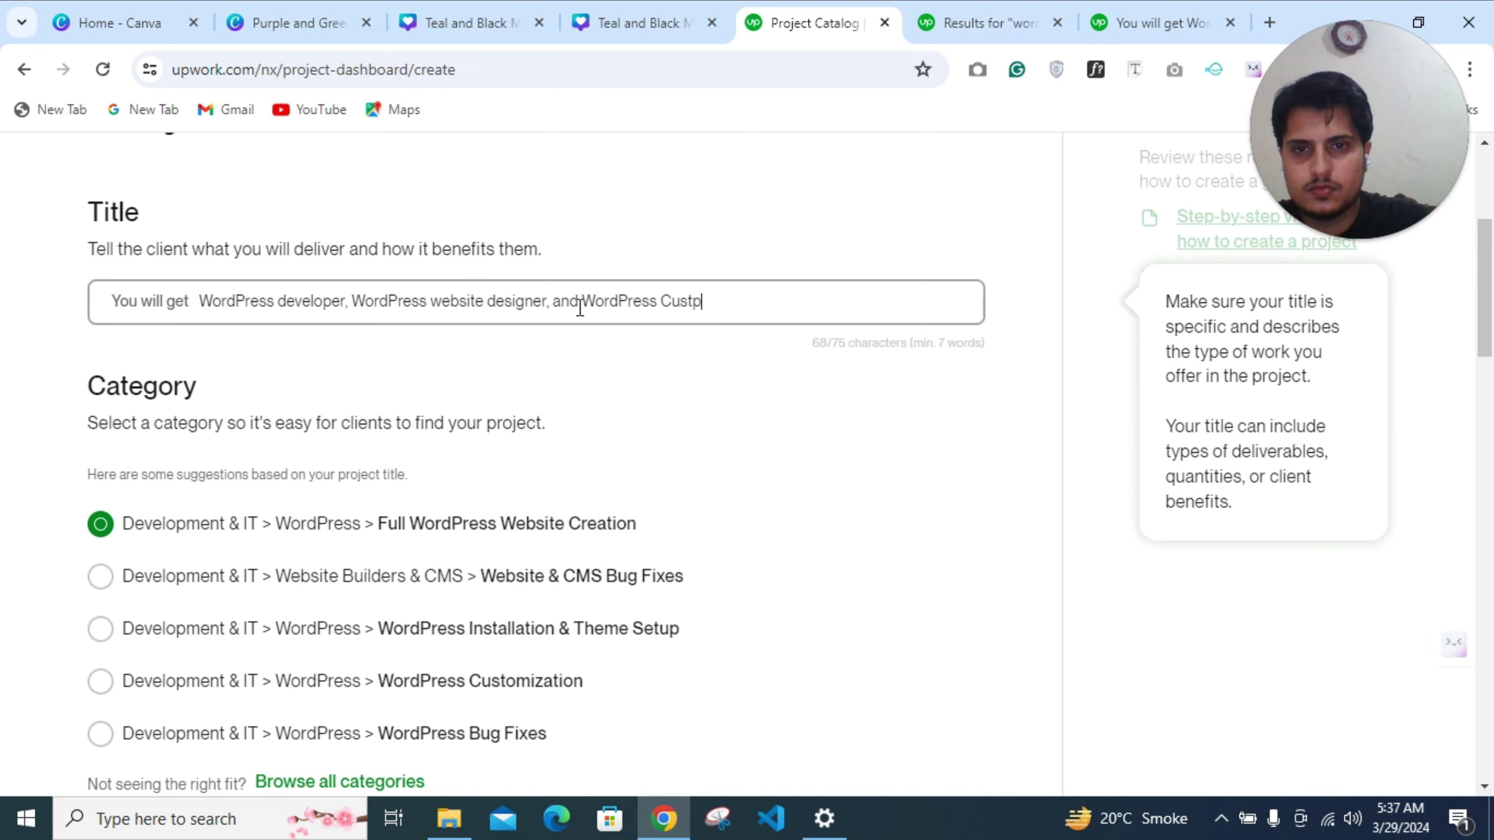
key("BackSpace")
type("o")
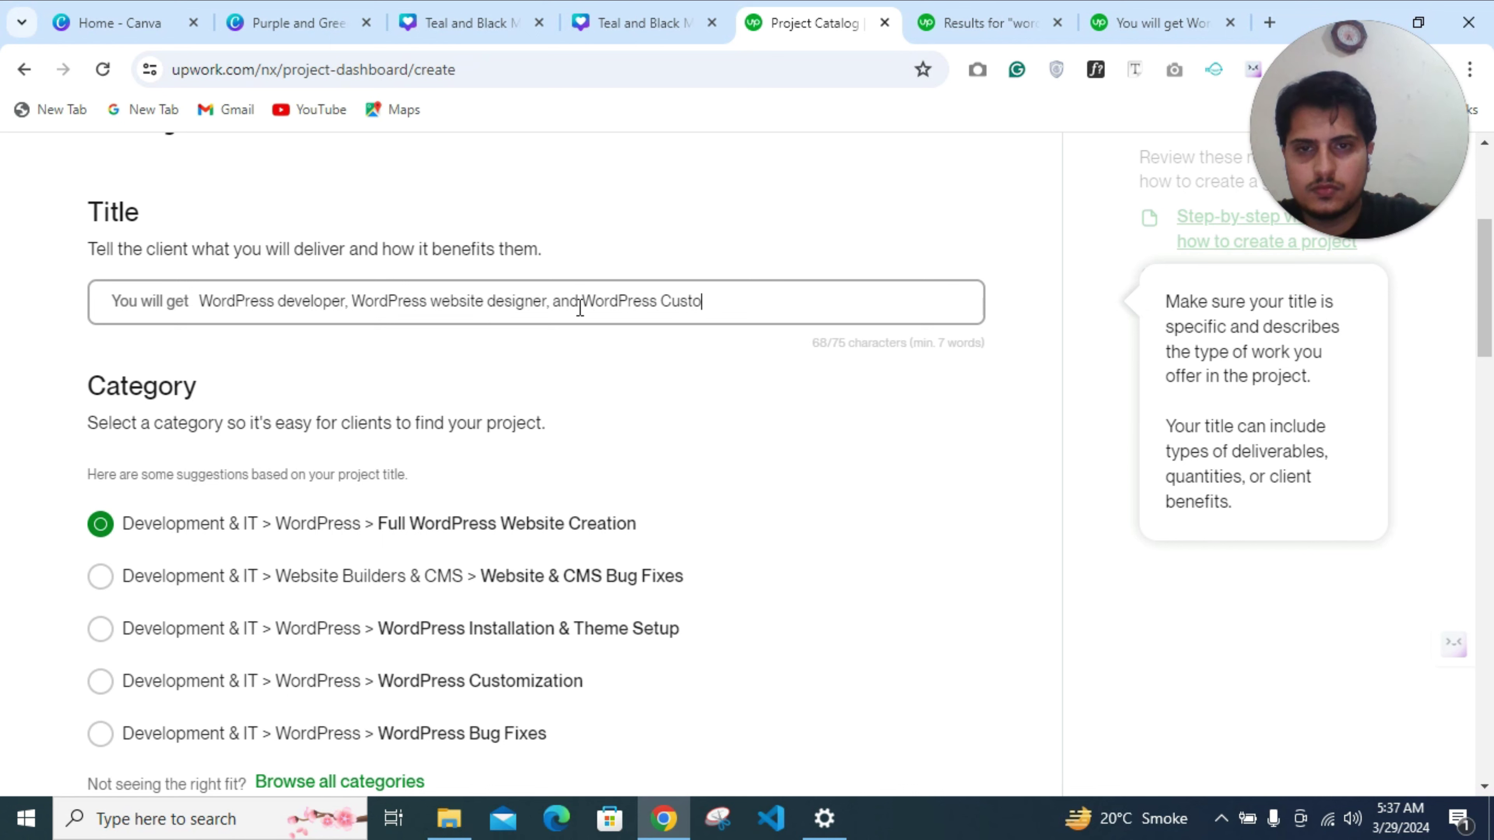
type("mization")
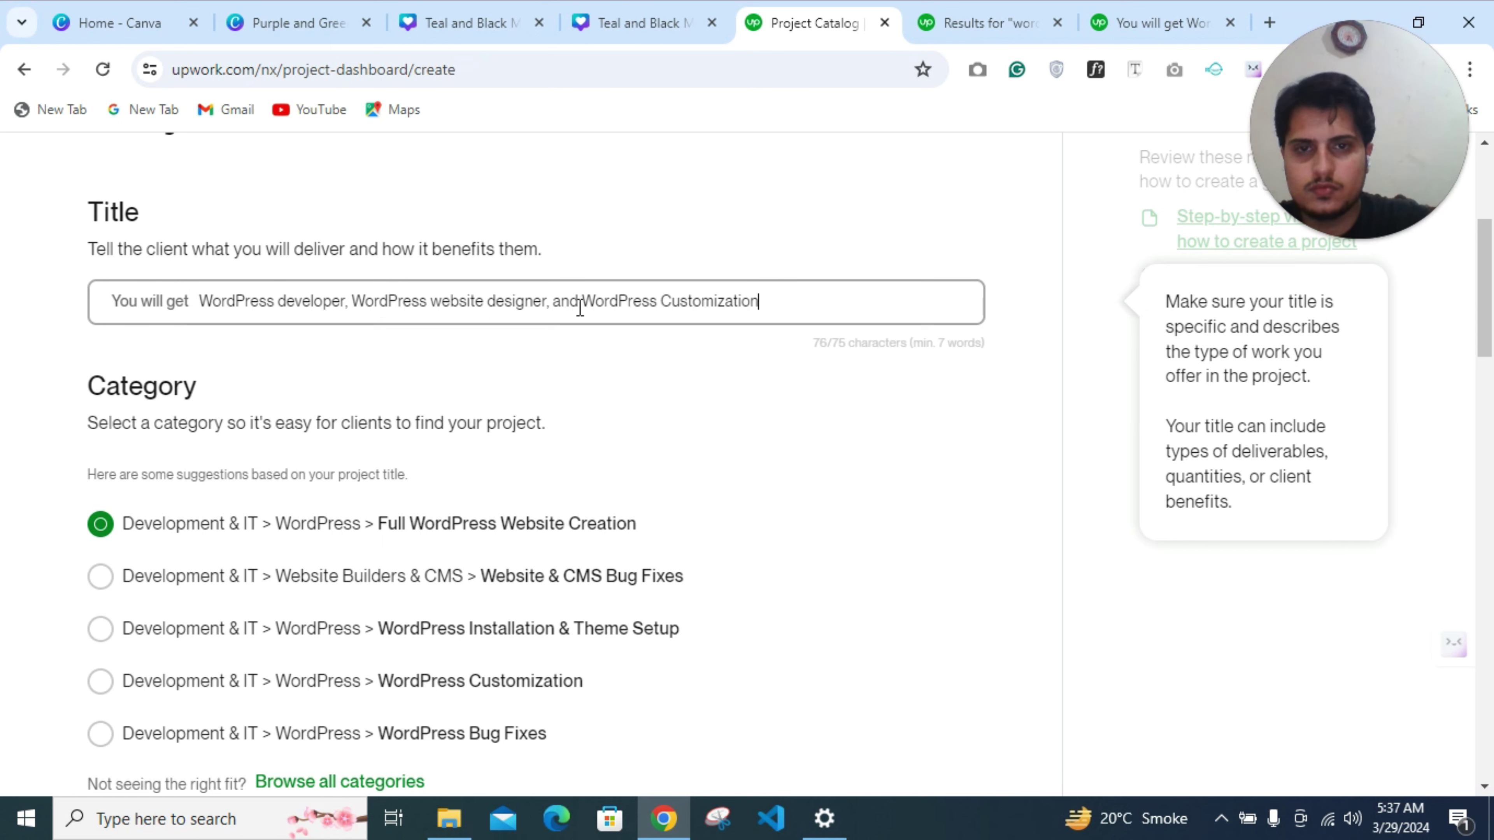
key("BackSpace")
key("BackSpace")
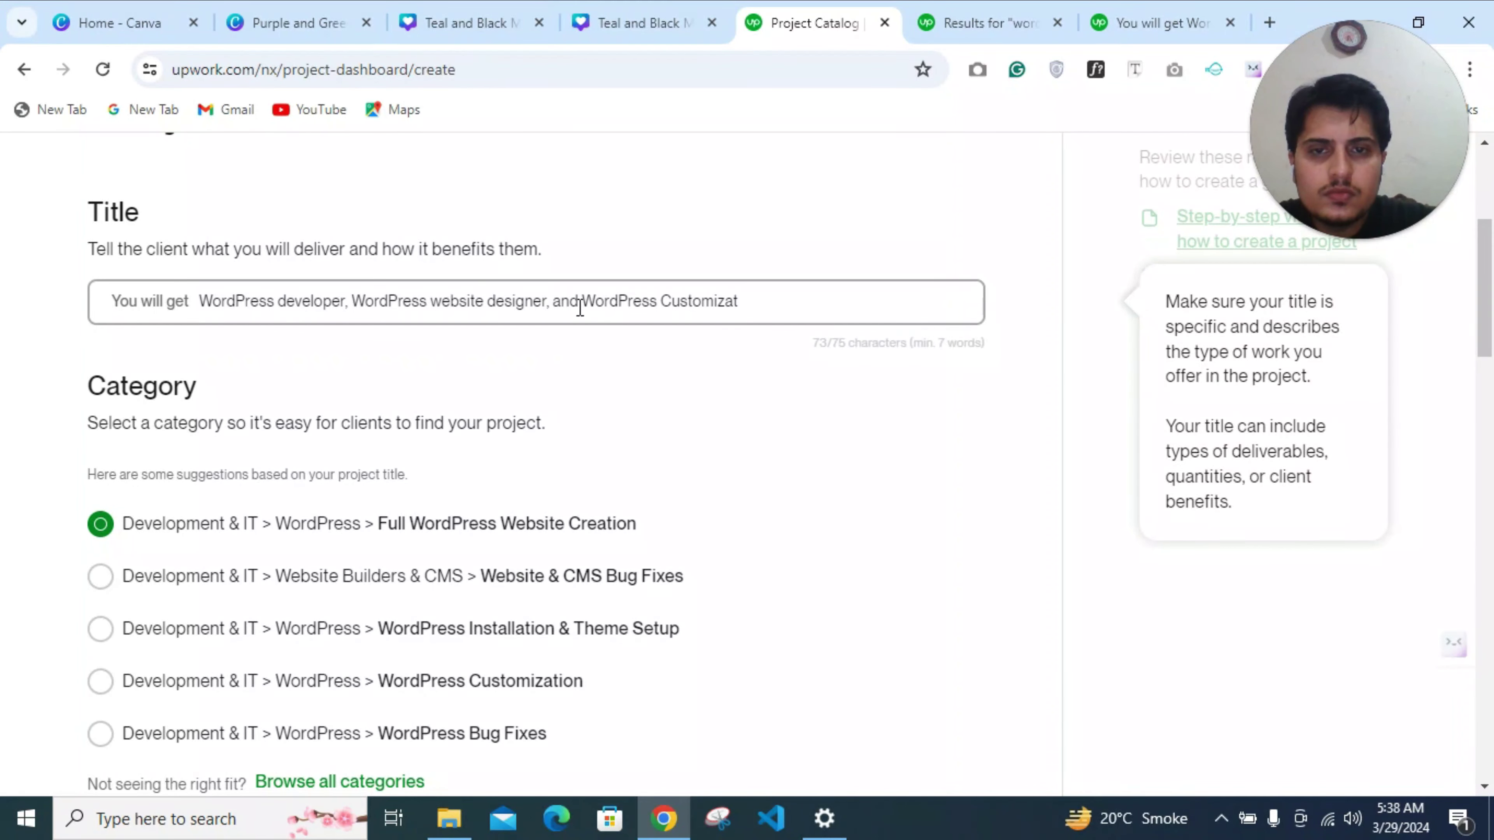
type("ion")
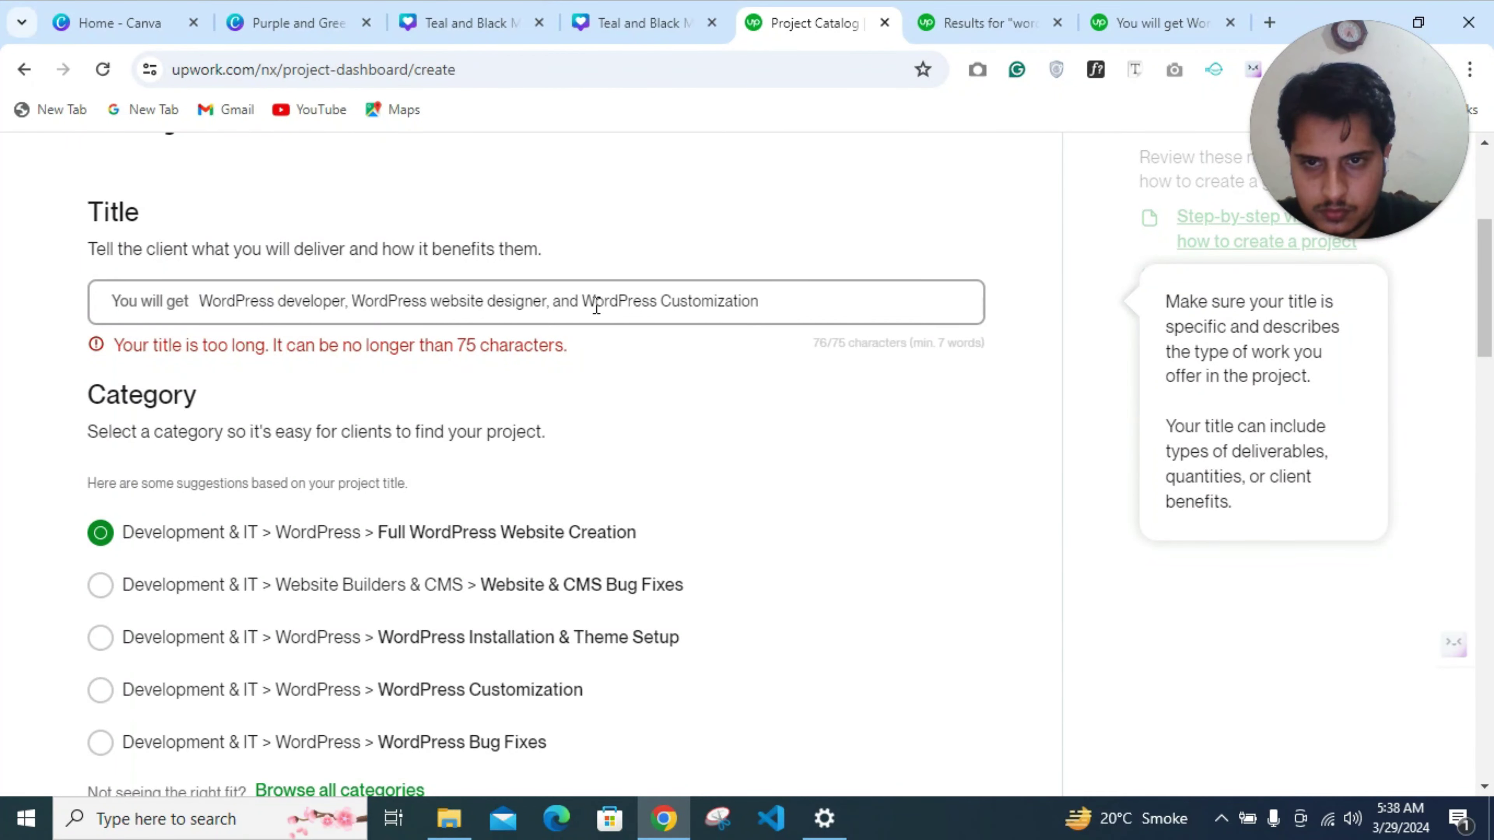
Shorten the project title by changing "designer" to "design" after "WordPress website", and leave the title text
left_click(546, 301)
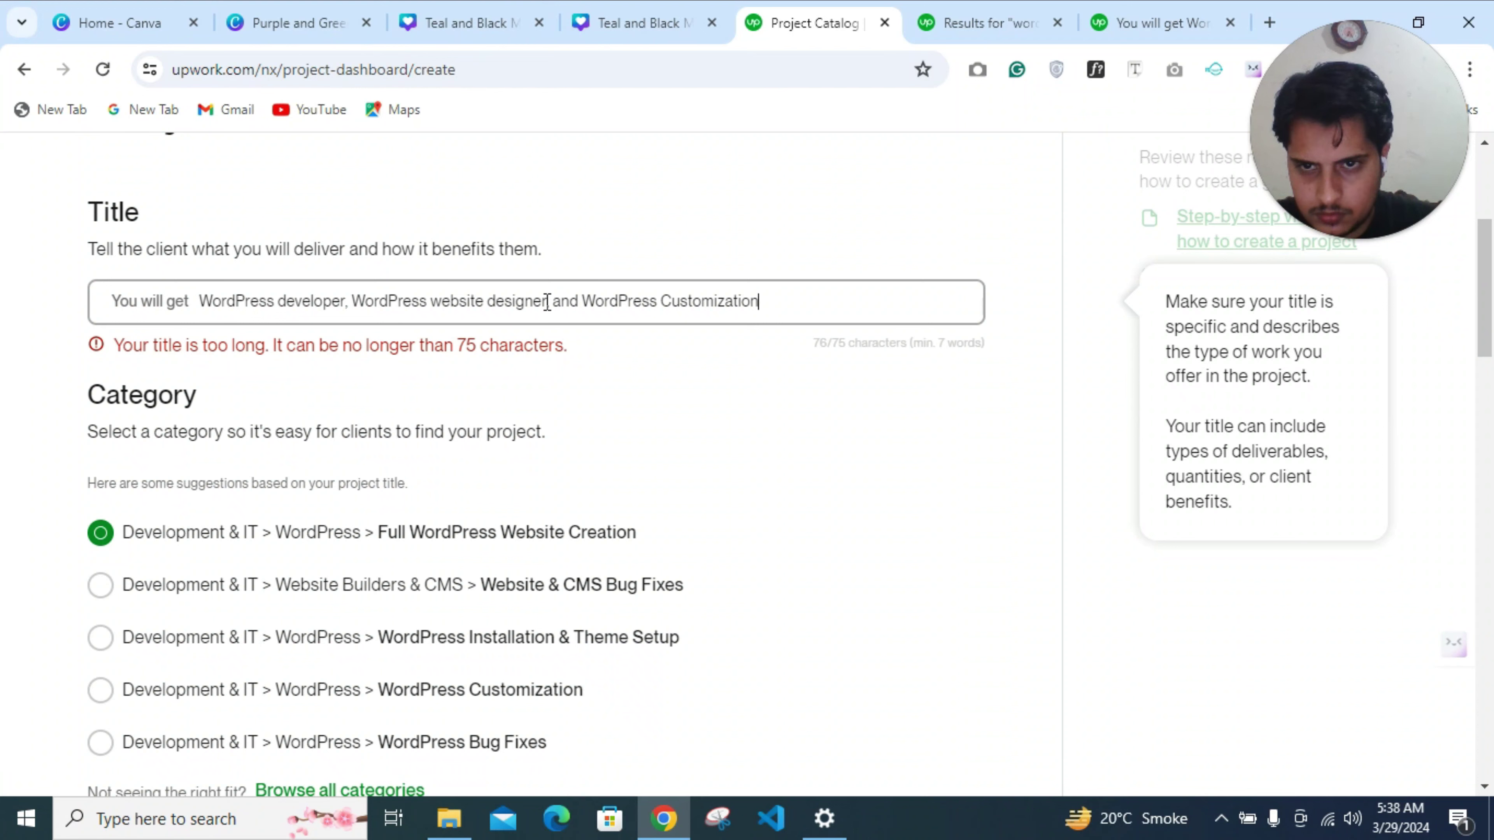
key("BackSpace")
key("BackSpace")
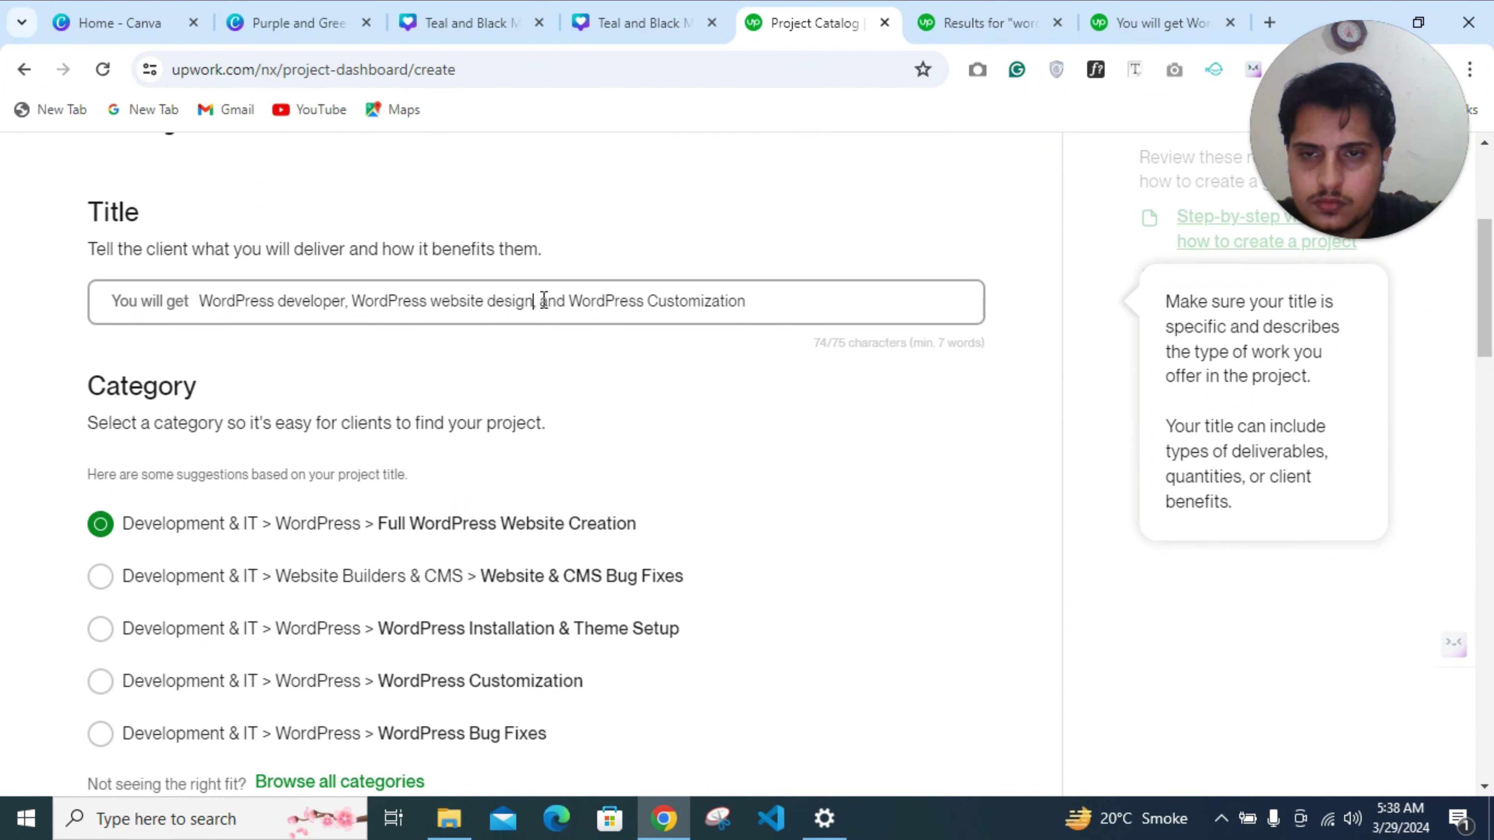
left_click(782, 307)
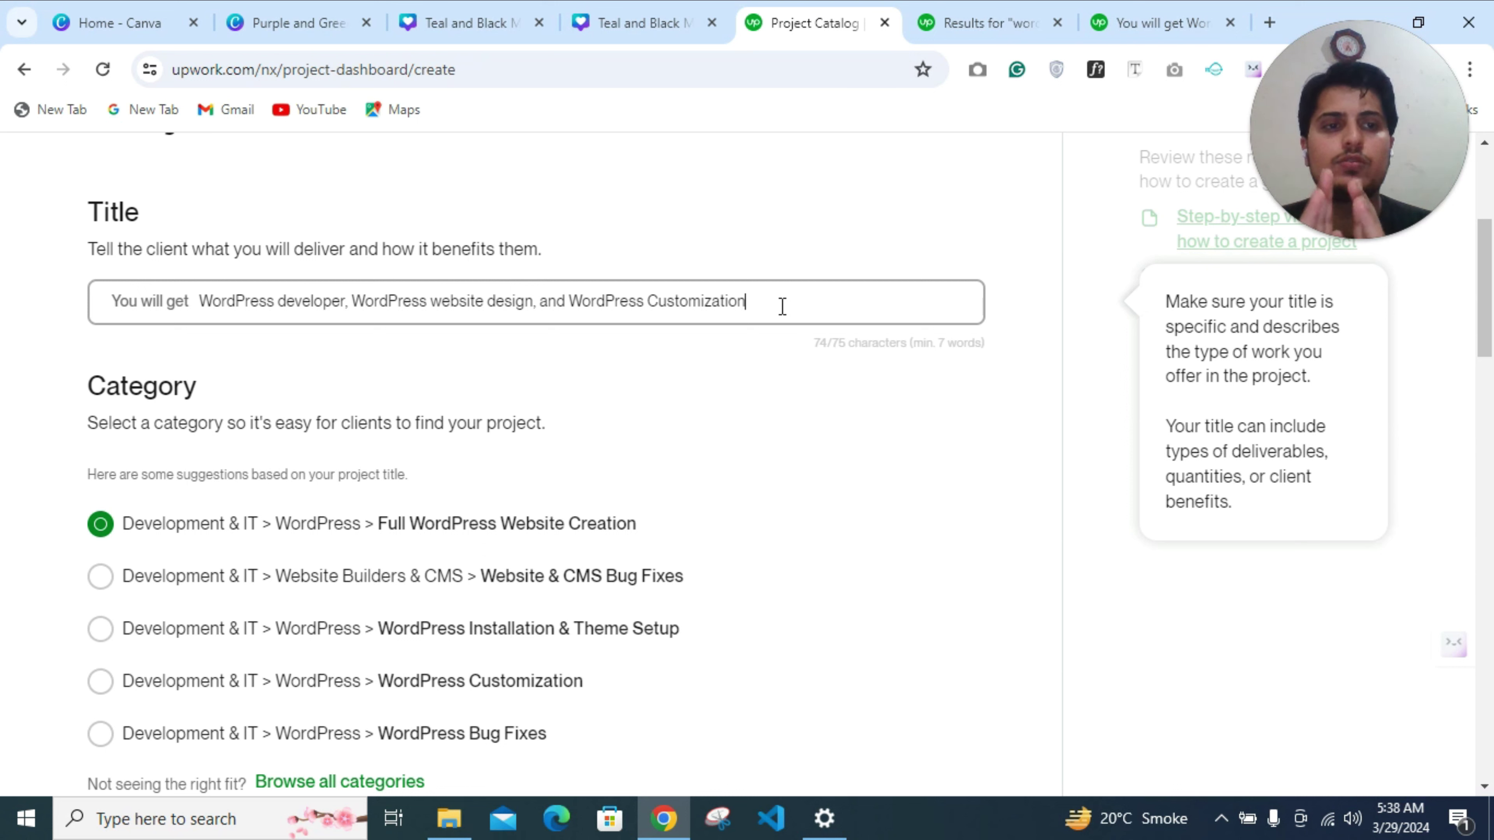
left_click(487, 346)
Review the project title against the suggested categories and the beginning of the project attributes
scroll(488, 347, "down", 5)
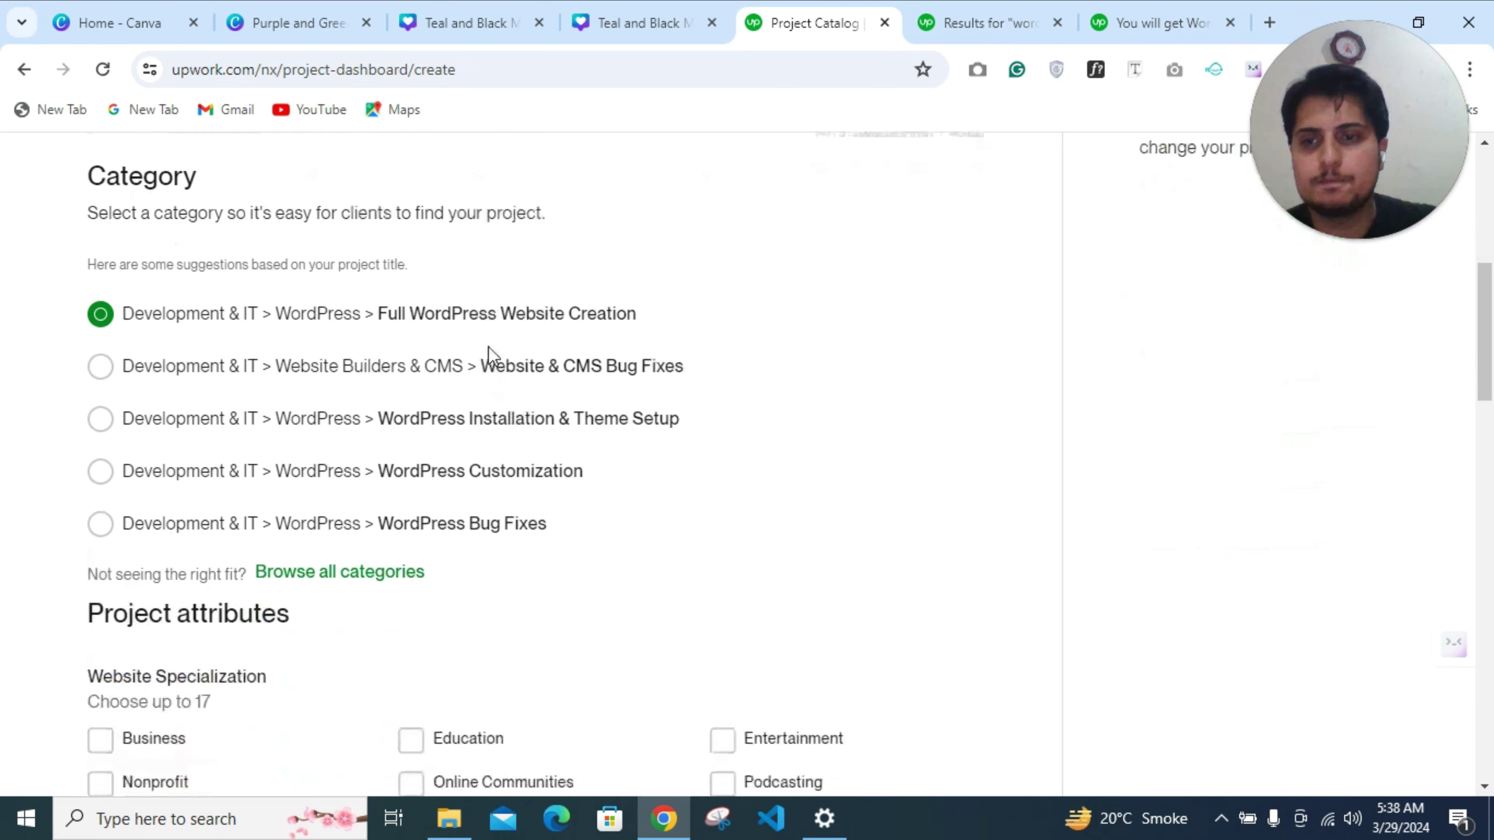
scroll(237, 251, "up", 5)
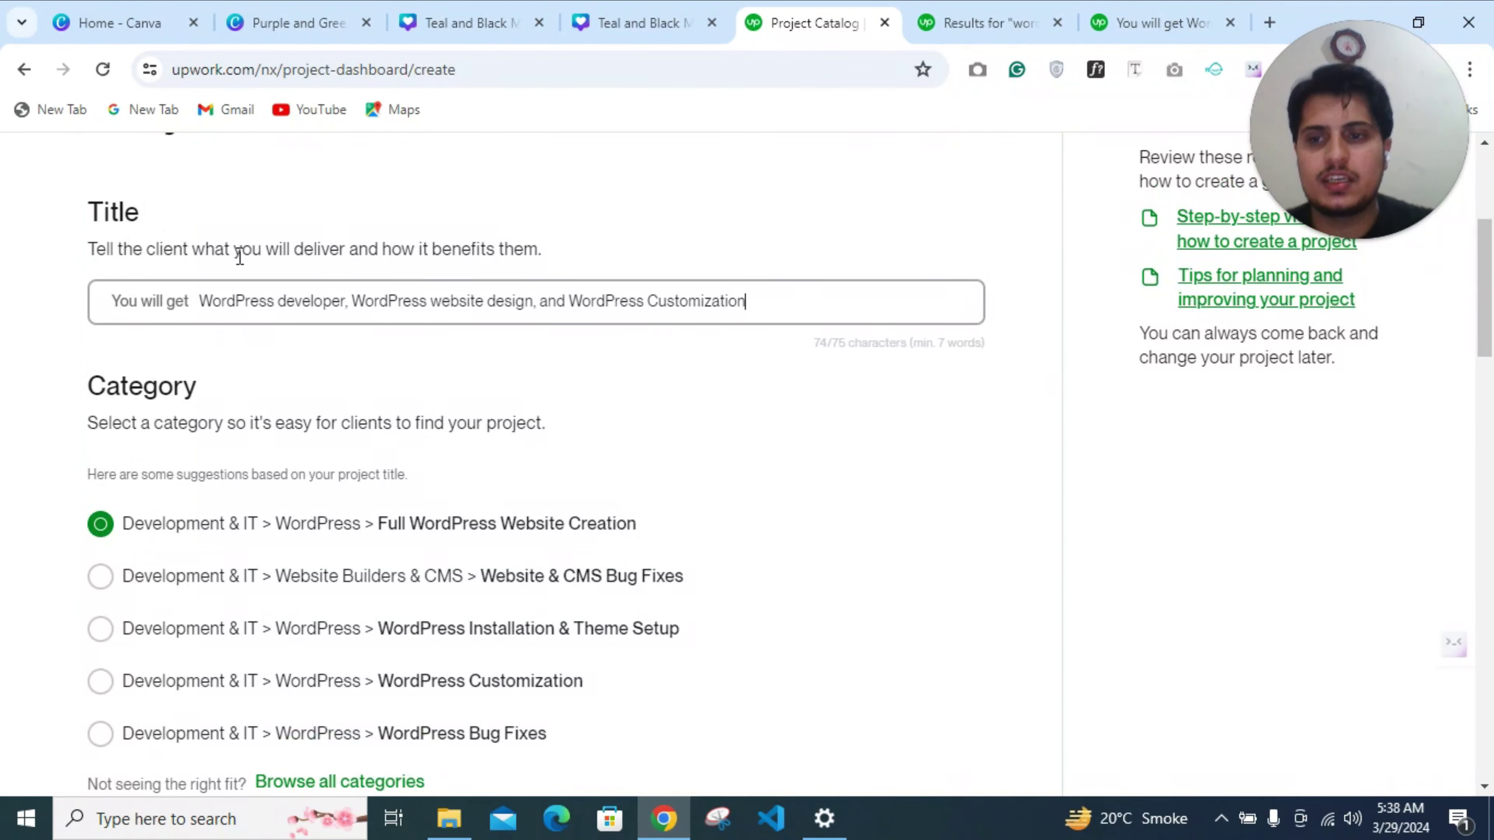
scroll(240, 257, "down", 2)
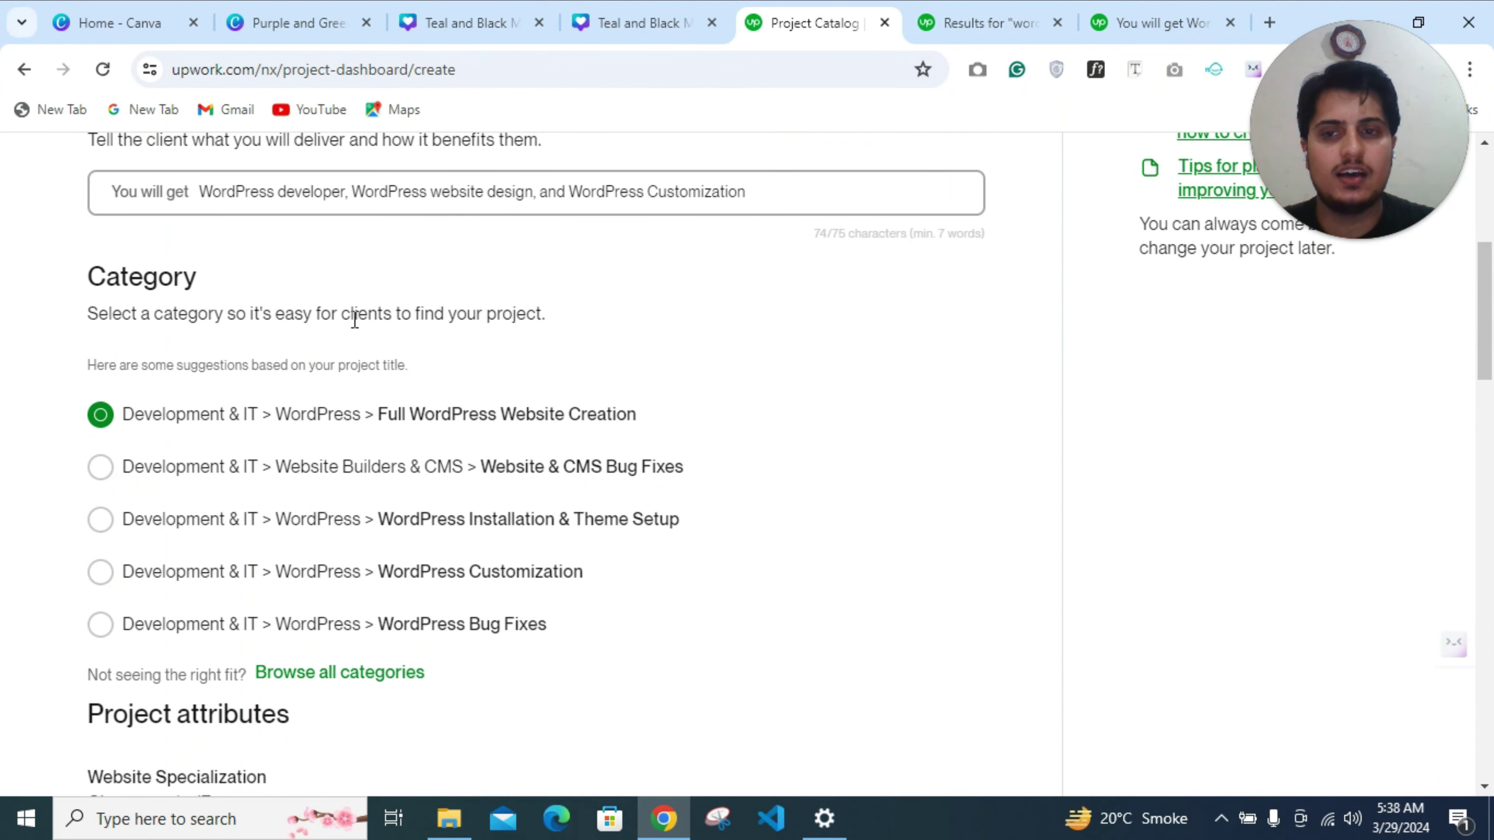
scroll(483, 404, "up", 2)
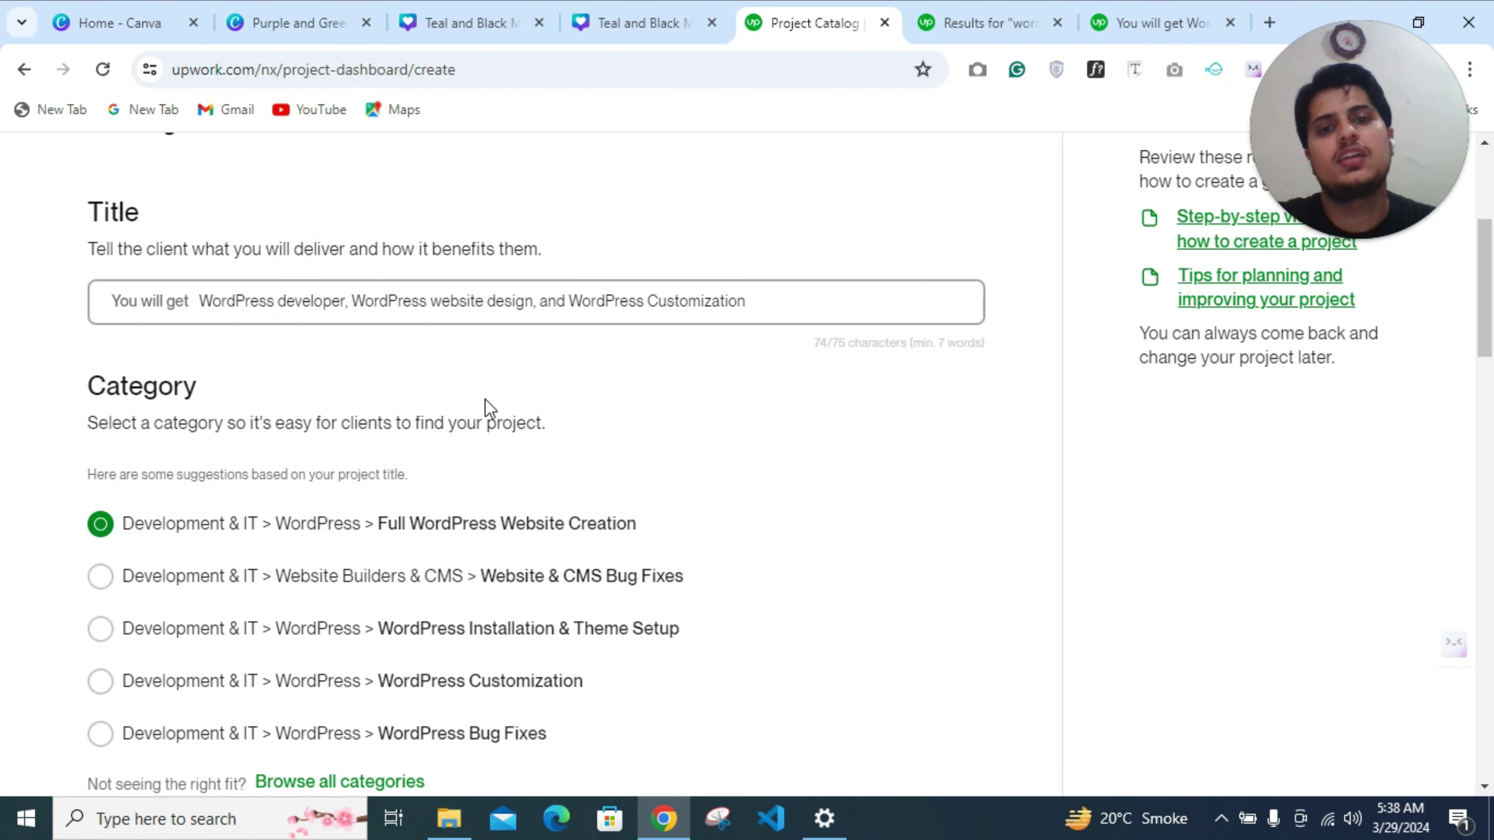
scroll(488, 406, "down", 4)
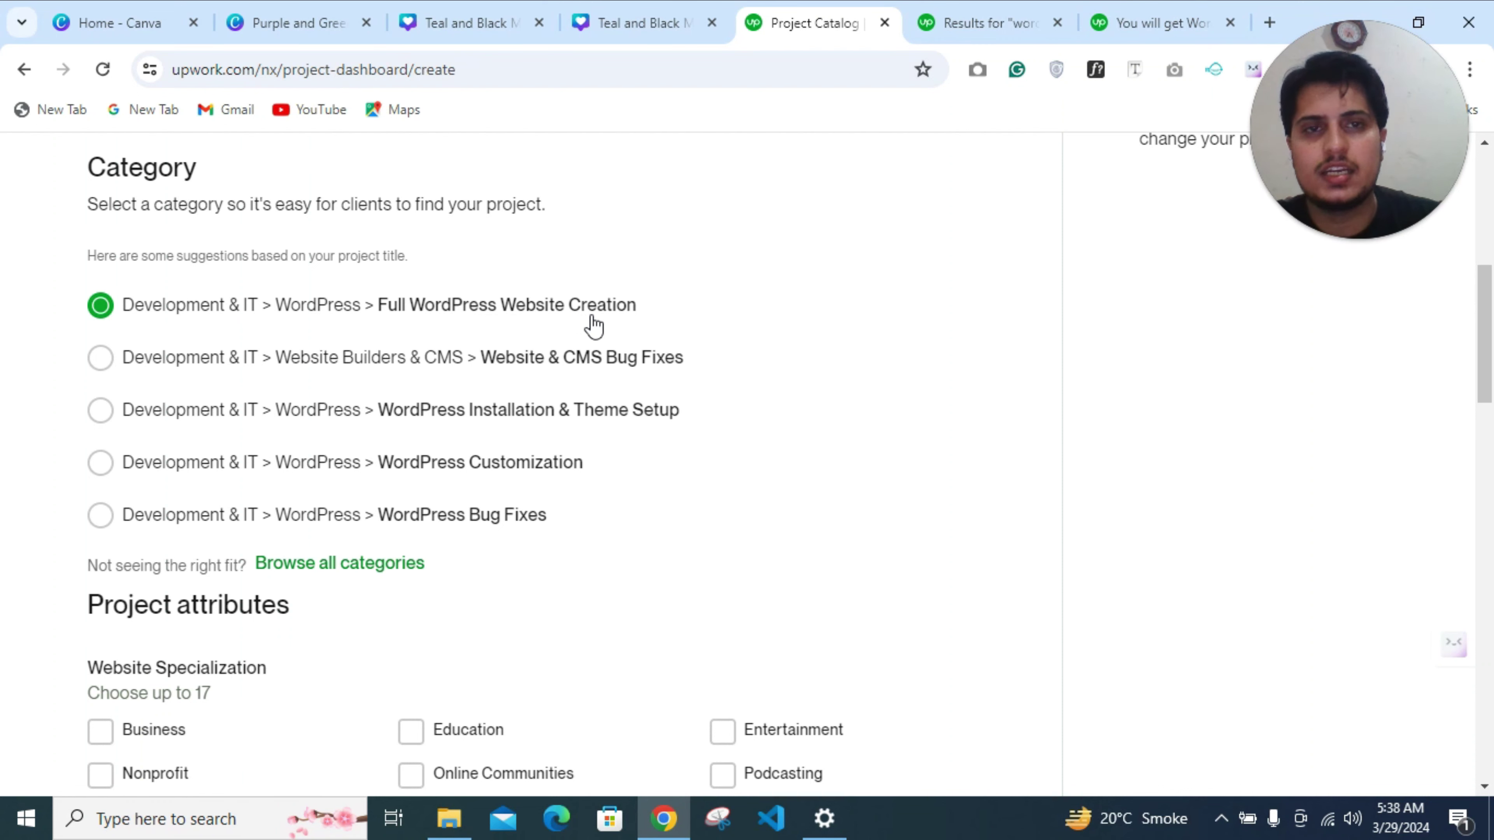
Switch to the project catalog results and search for "wordpress developer" projects
left_click(1014, 15)
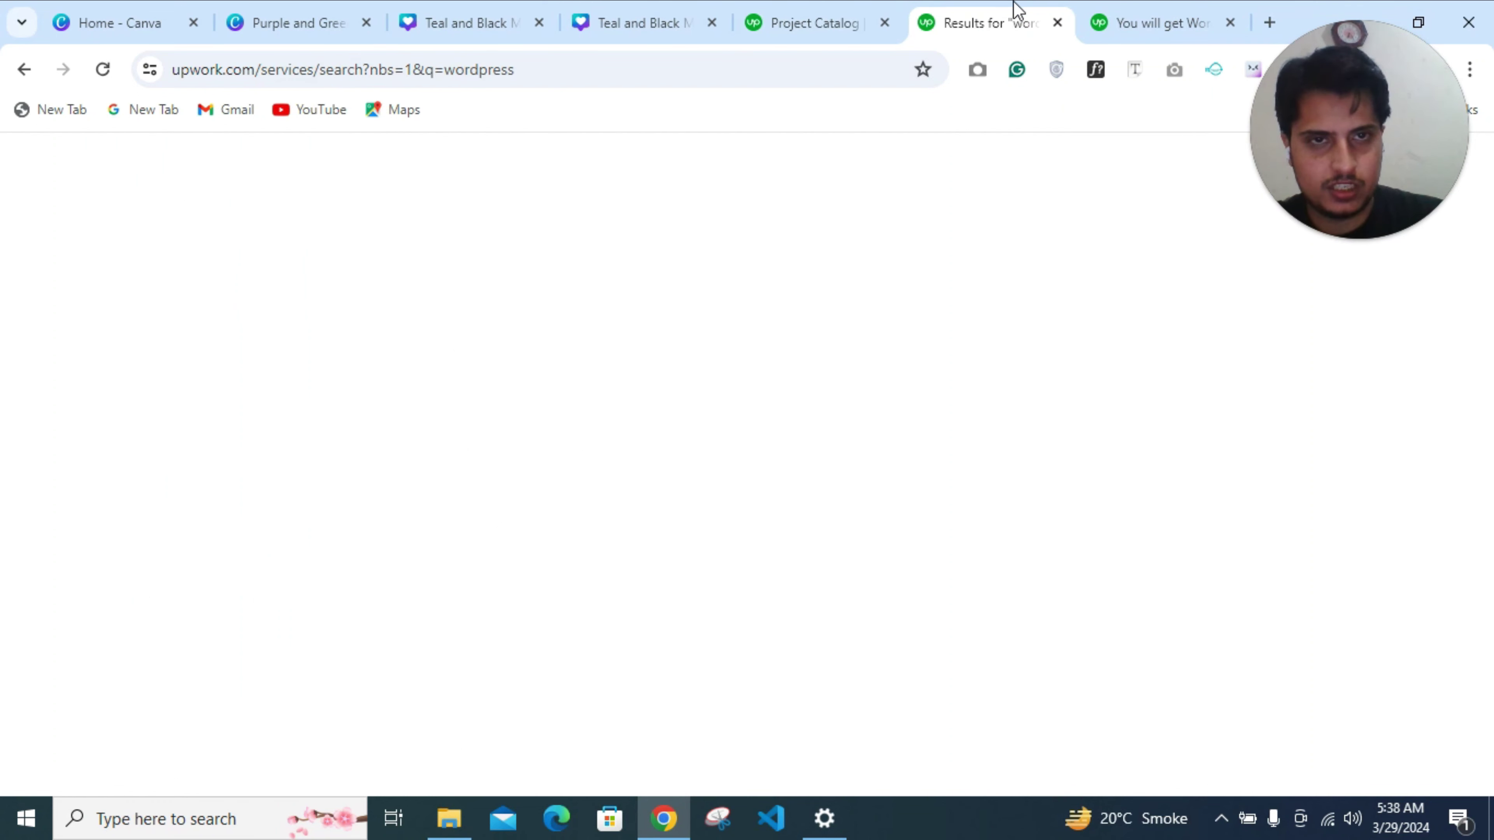
scroll(322, 305, "up", 10)
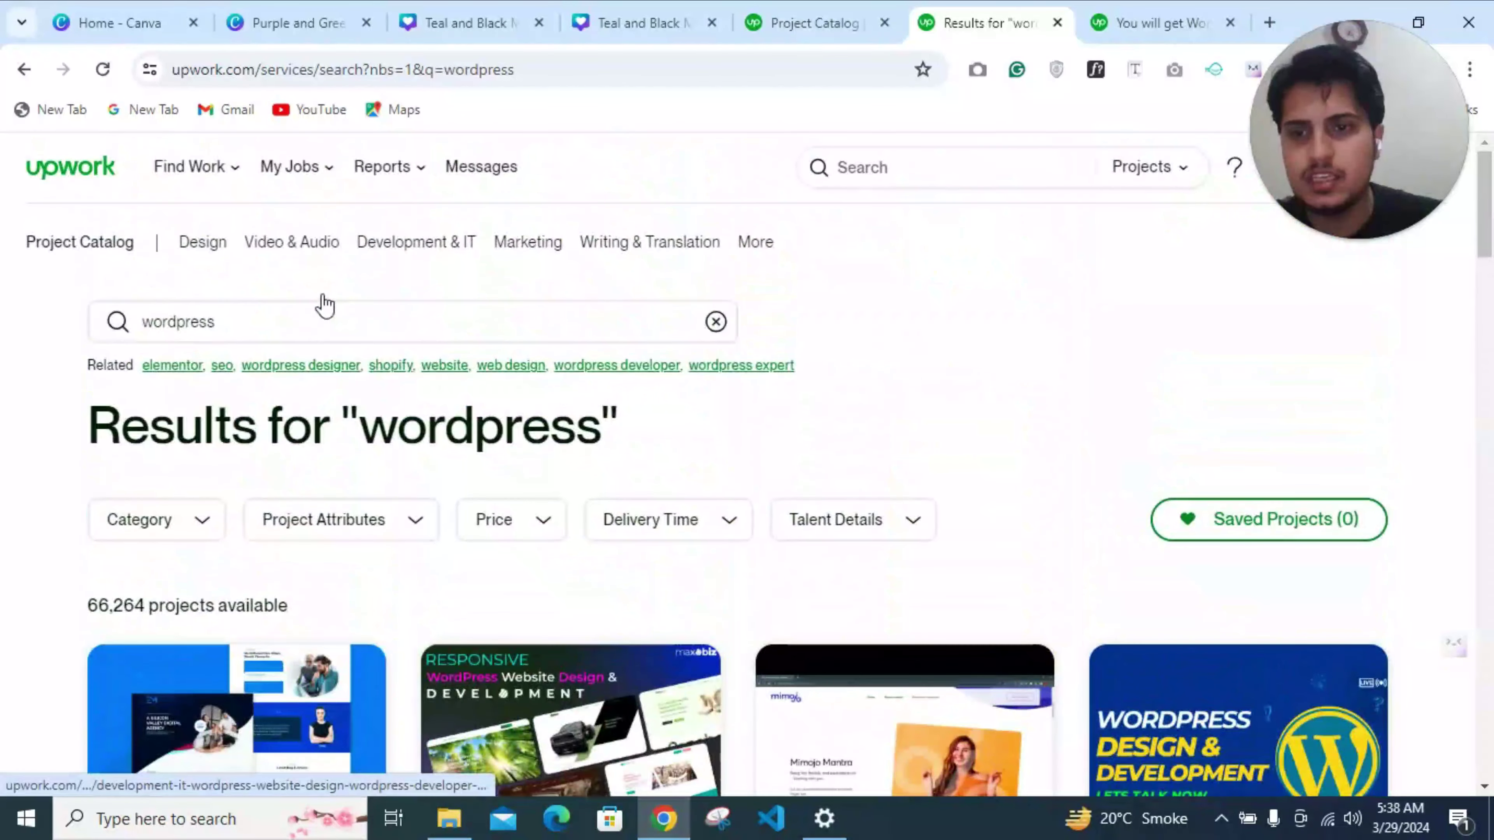
scroll(324, 304, "down", 2)
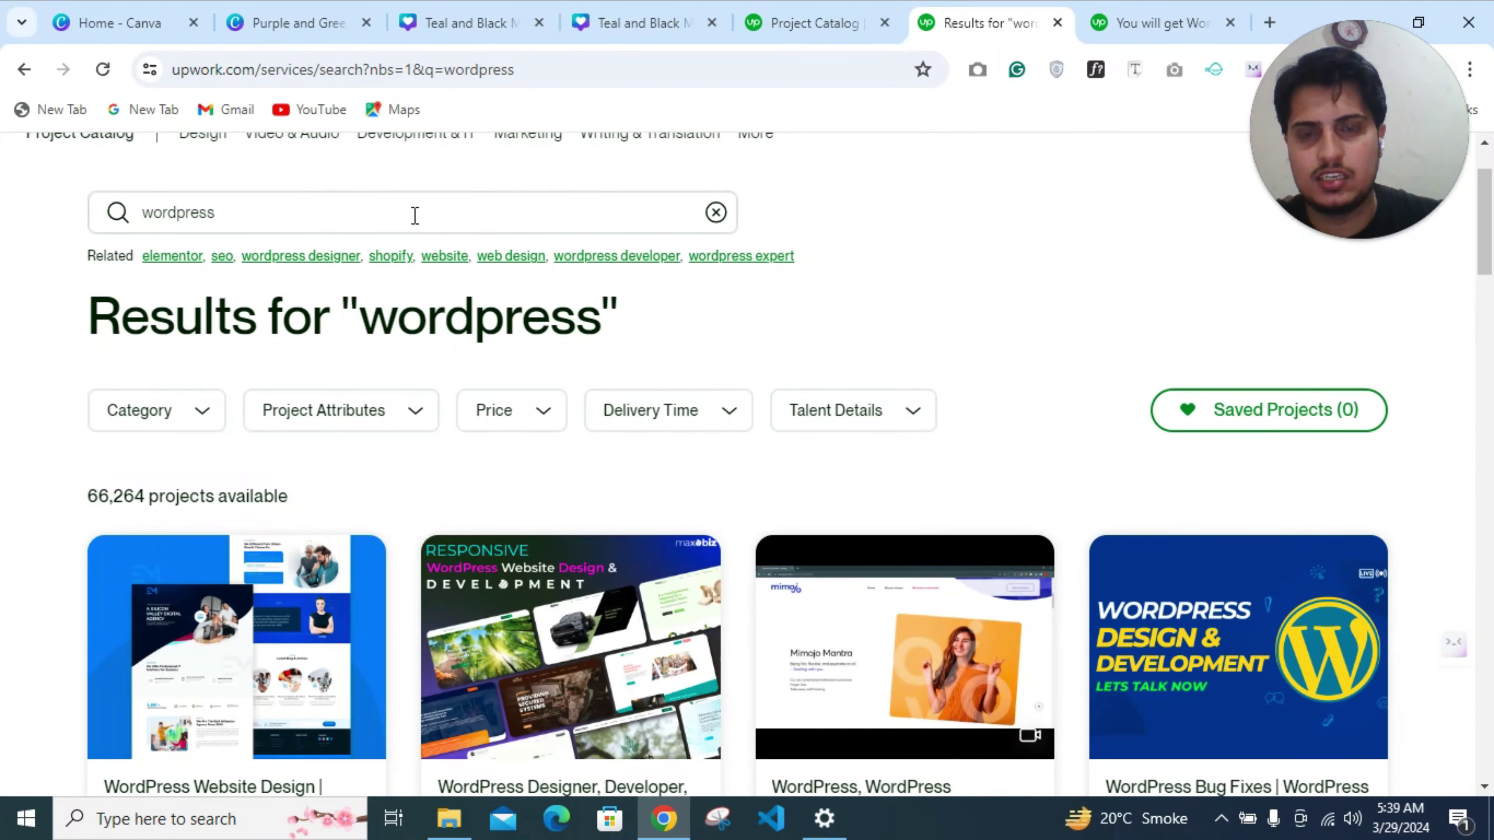
left_click(327, 227)
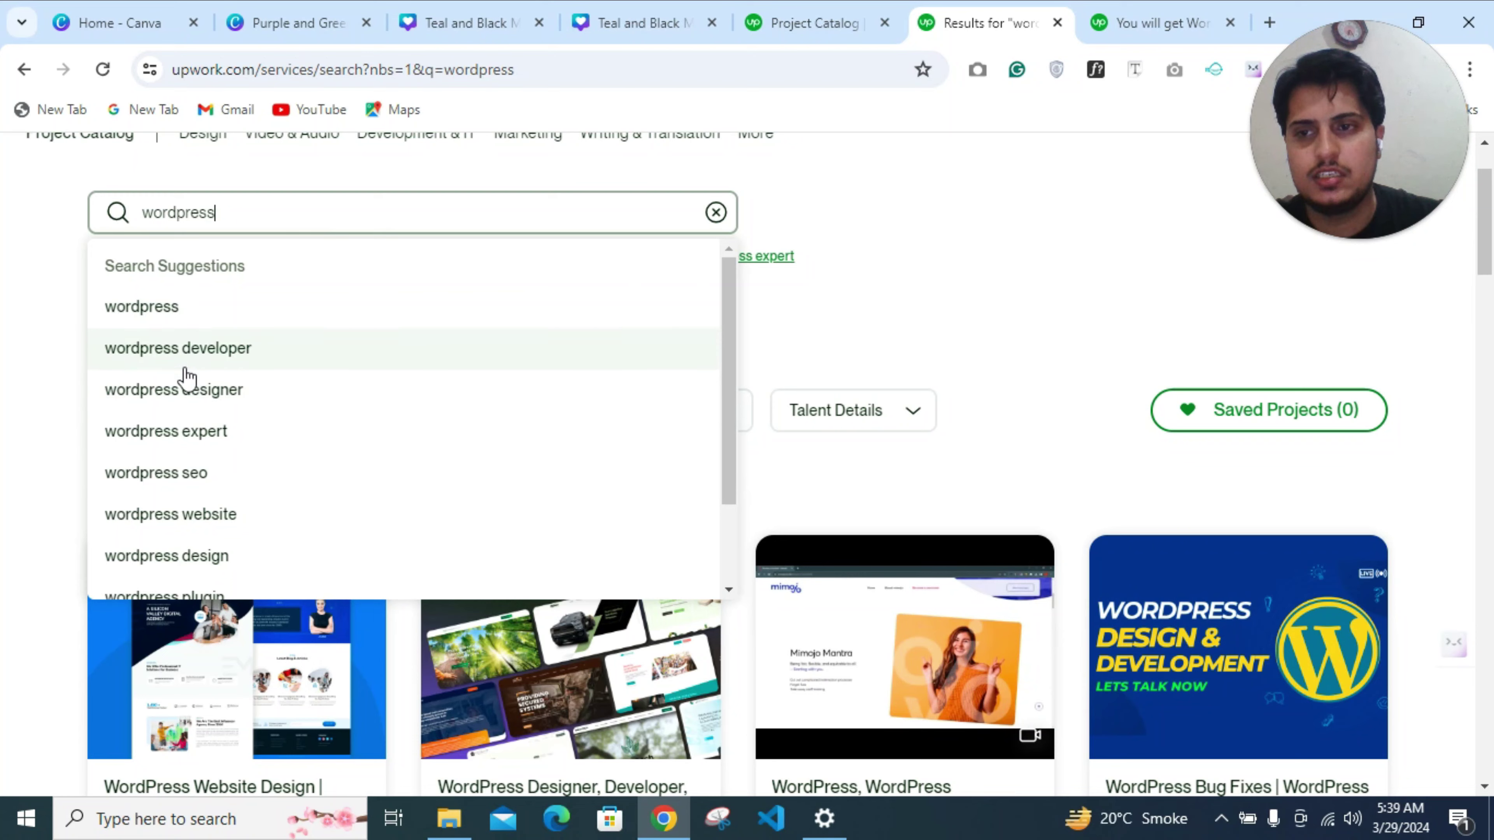
left_click(191, 357)
left_click(191, 365)
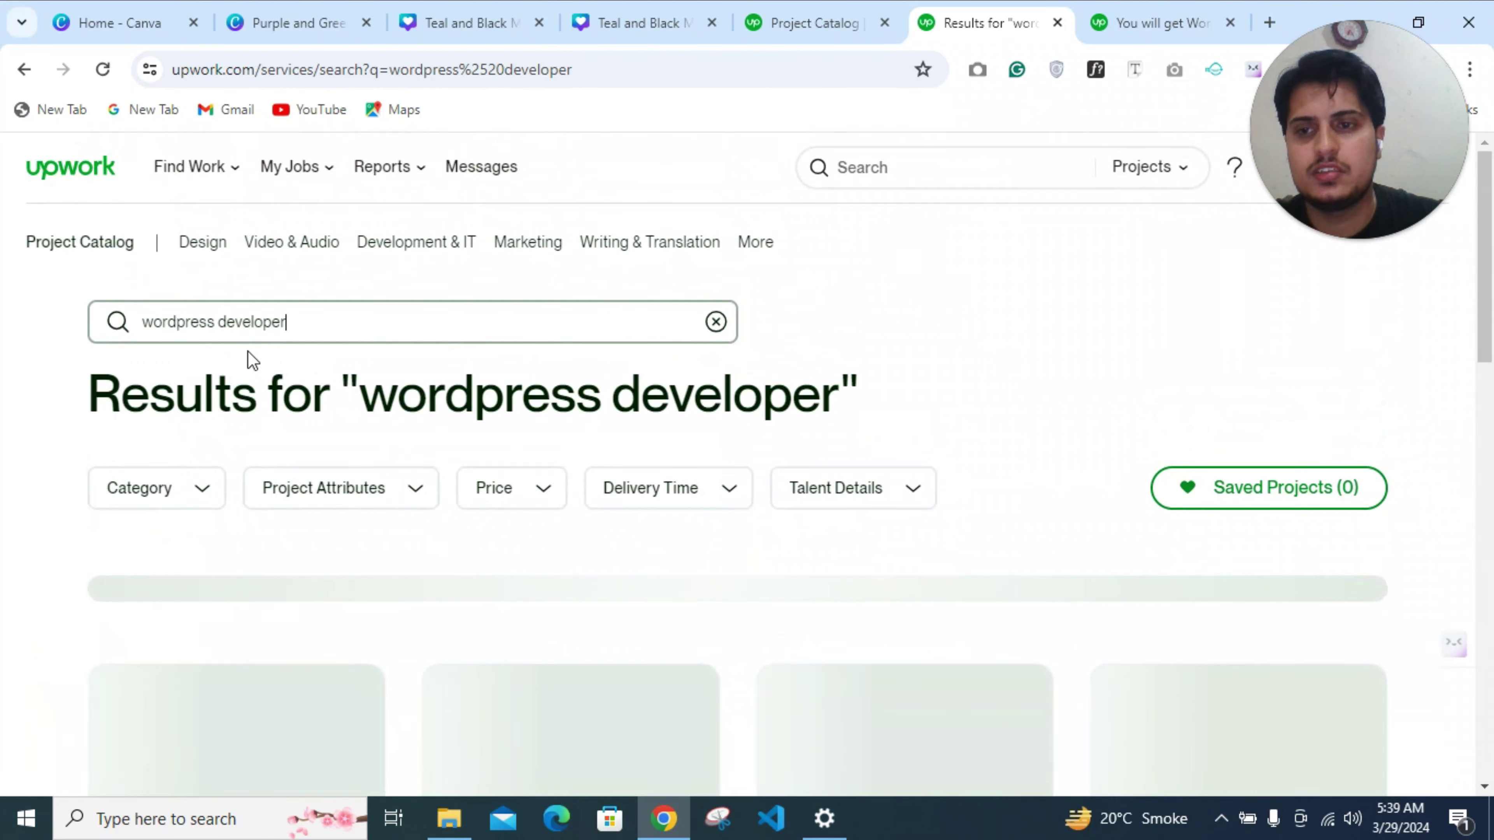
Examine the category filter options for the "wordpress developer" results without applying a filter
scroll(235, 347, "down", 3)
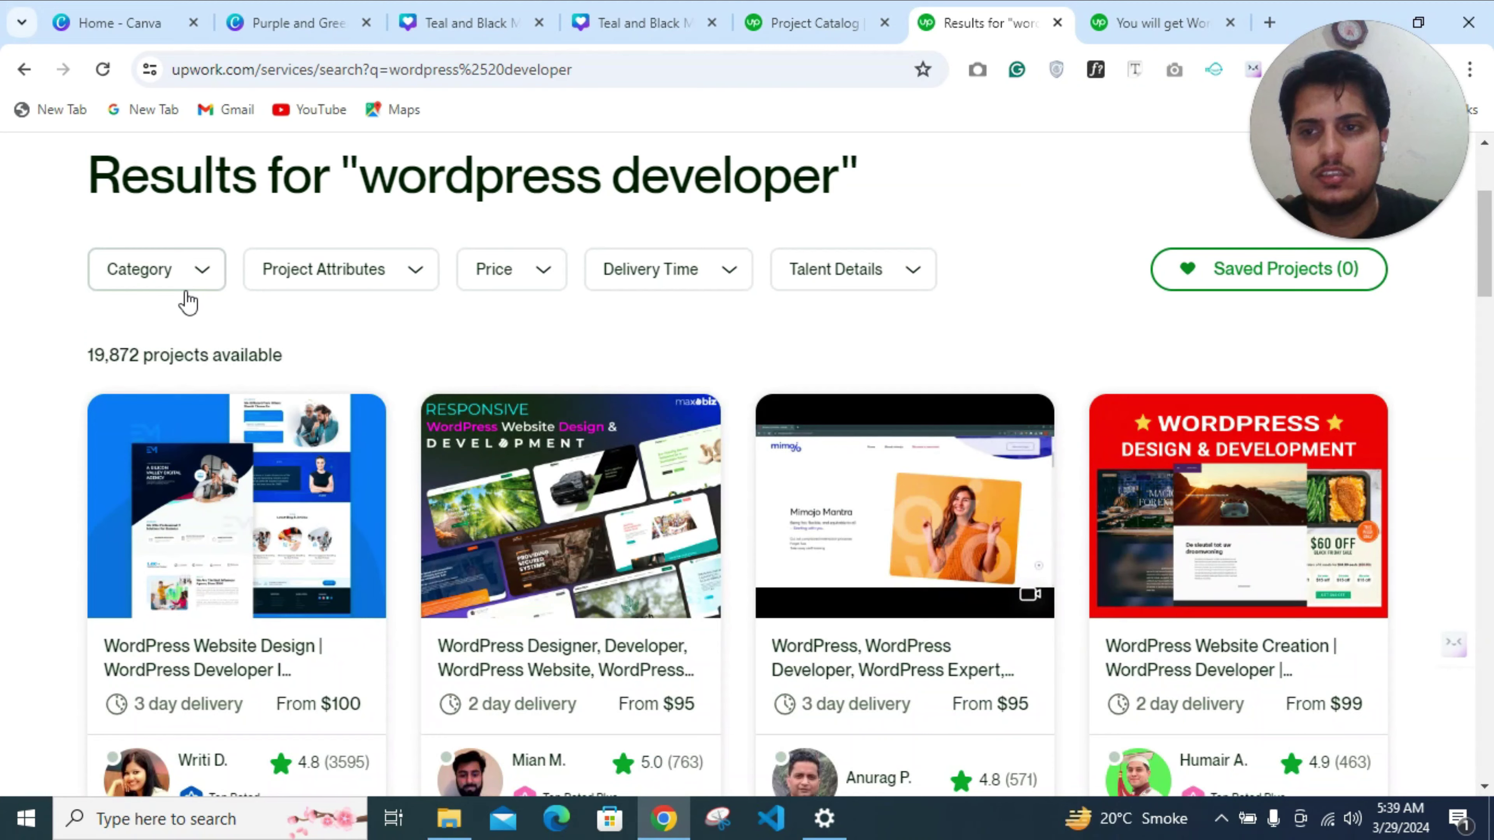
left_click(200, 277)
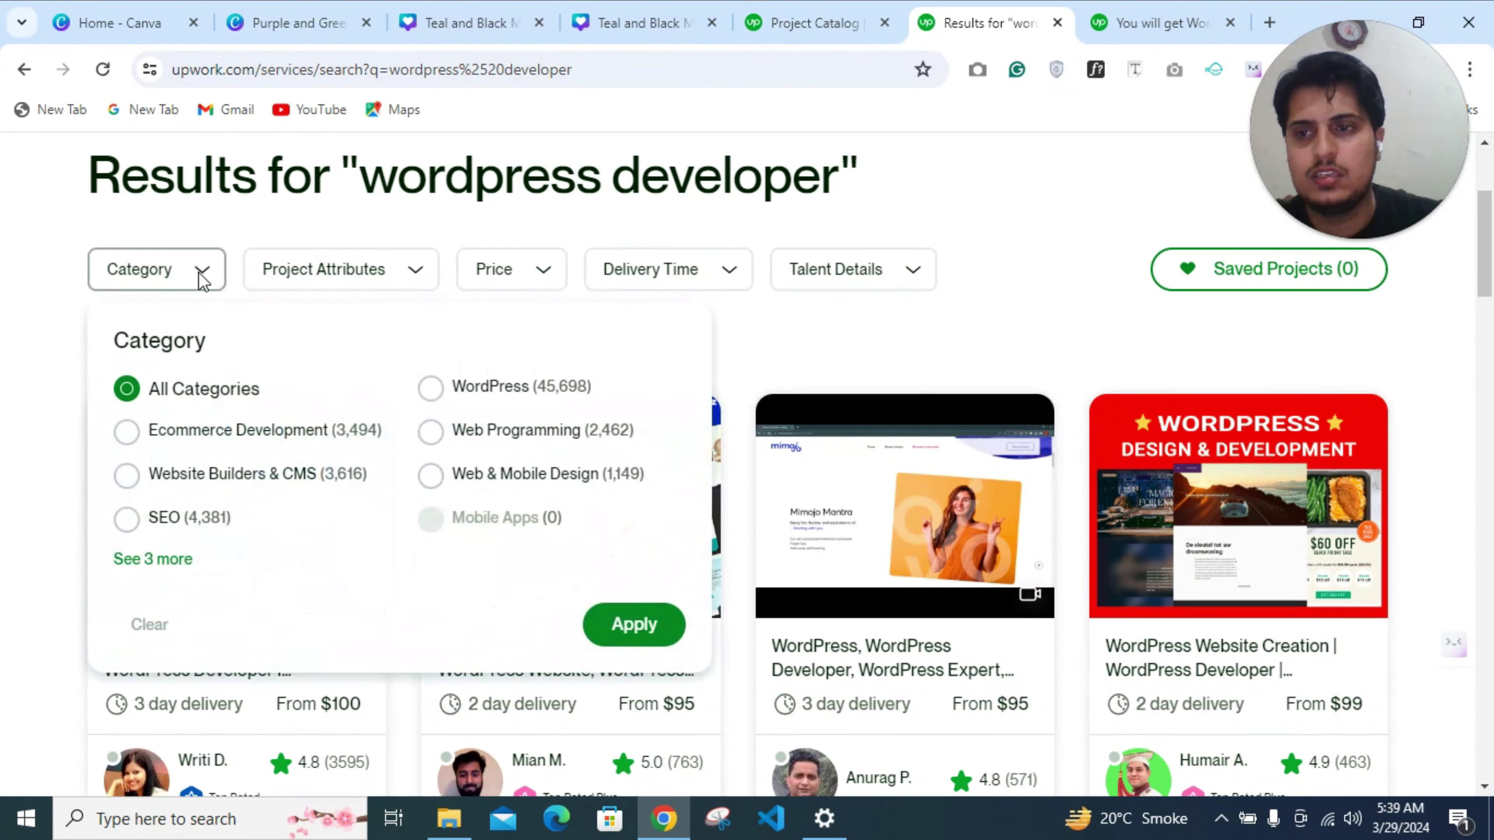
scroll(517, 388, "down", 2)
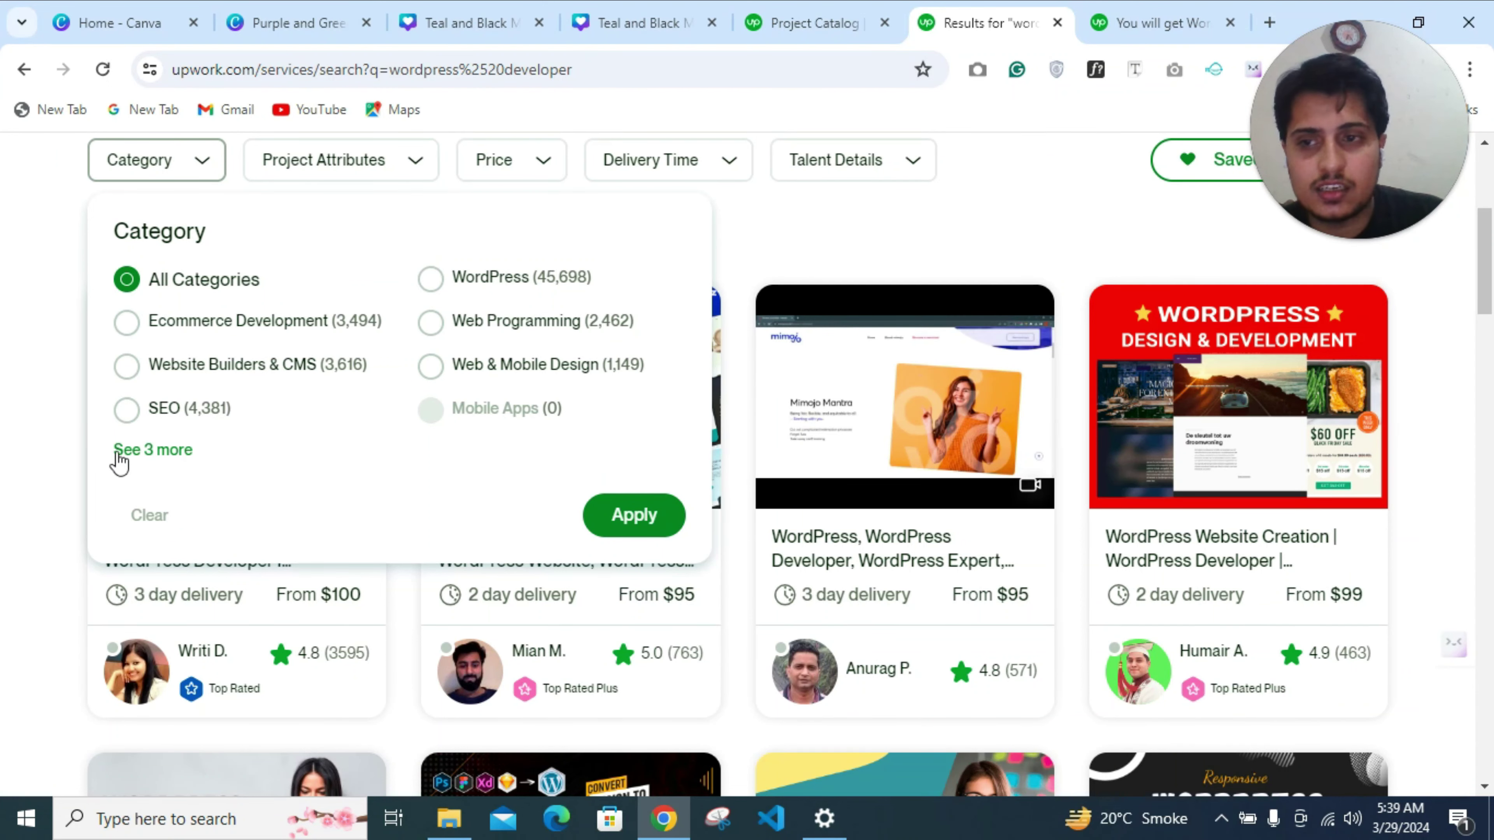
scroll(370, 392, "up", 2)
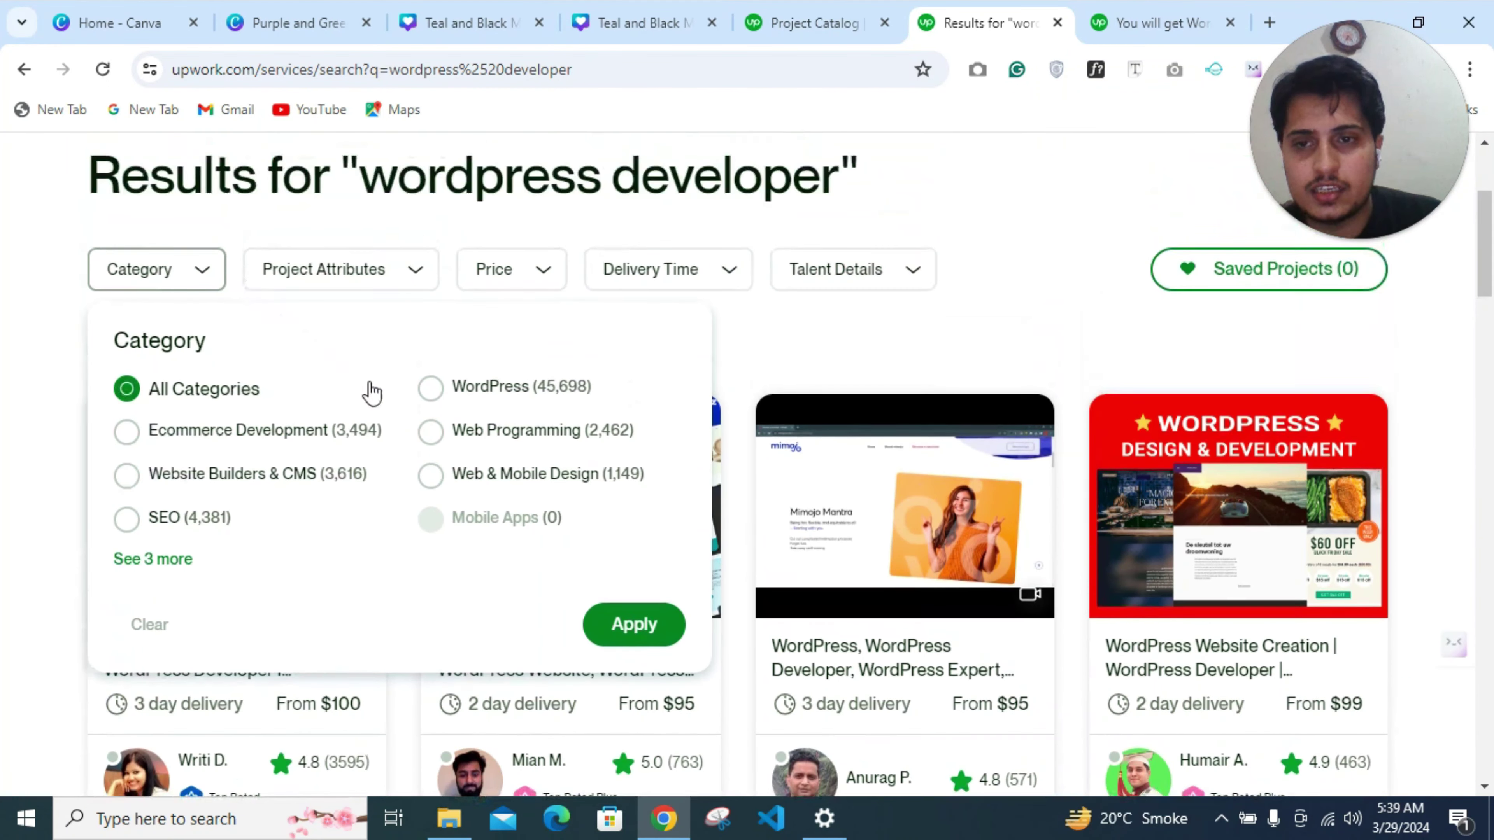
left_click(793, 347)
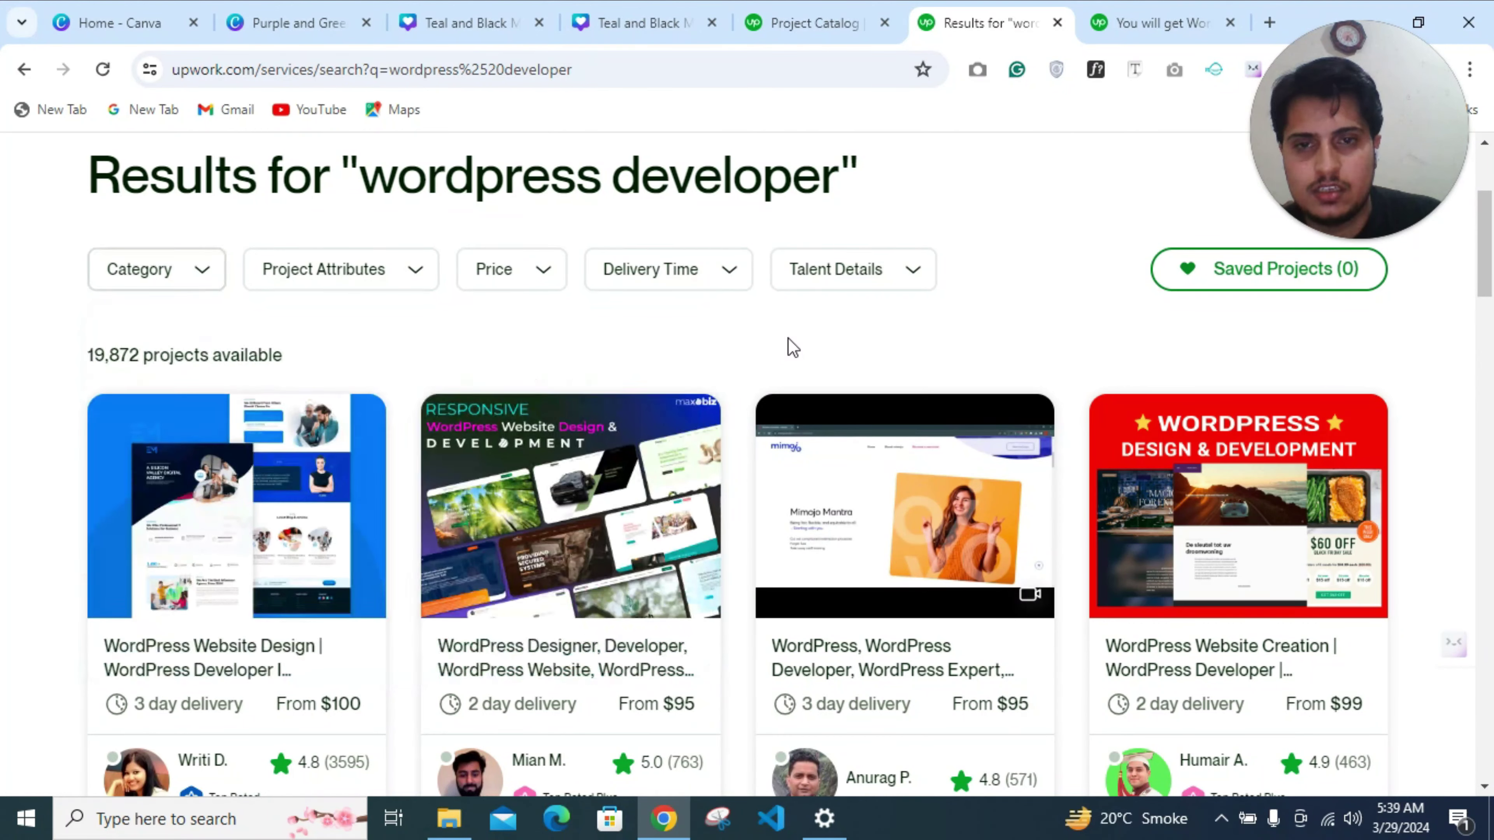
Return to the new project form and select Business, Education, Entertainment, Nonprofit and Online Communities as website specializations
left_click(812, 9)
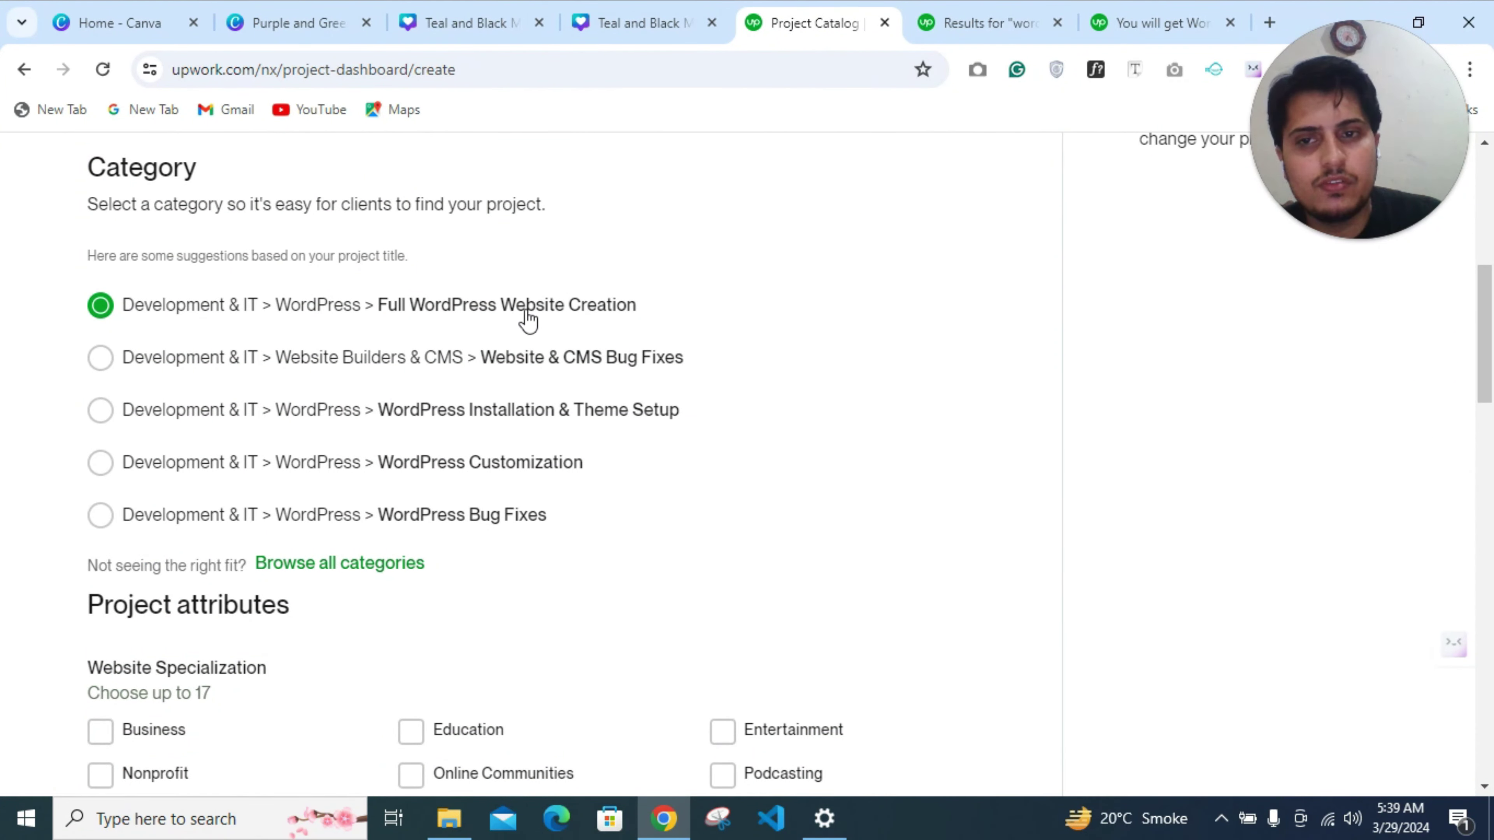
scroll(557, 318, "down", 5)
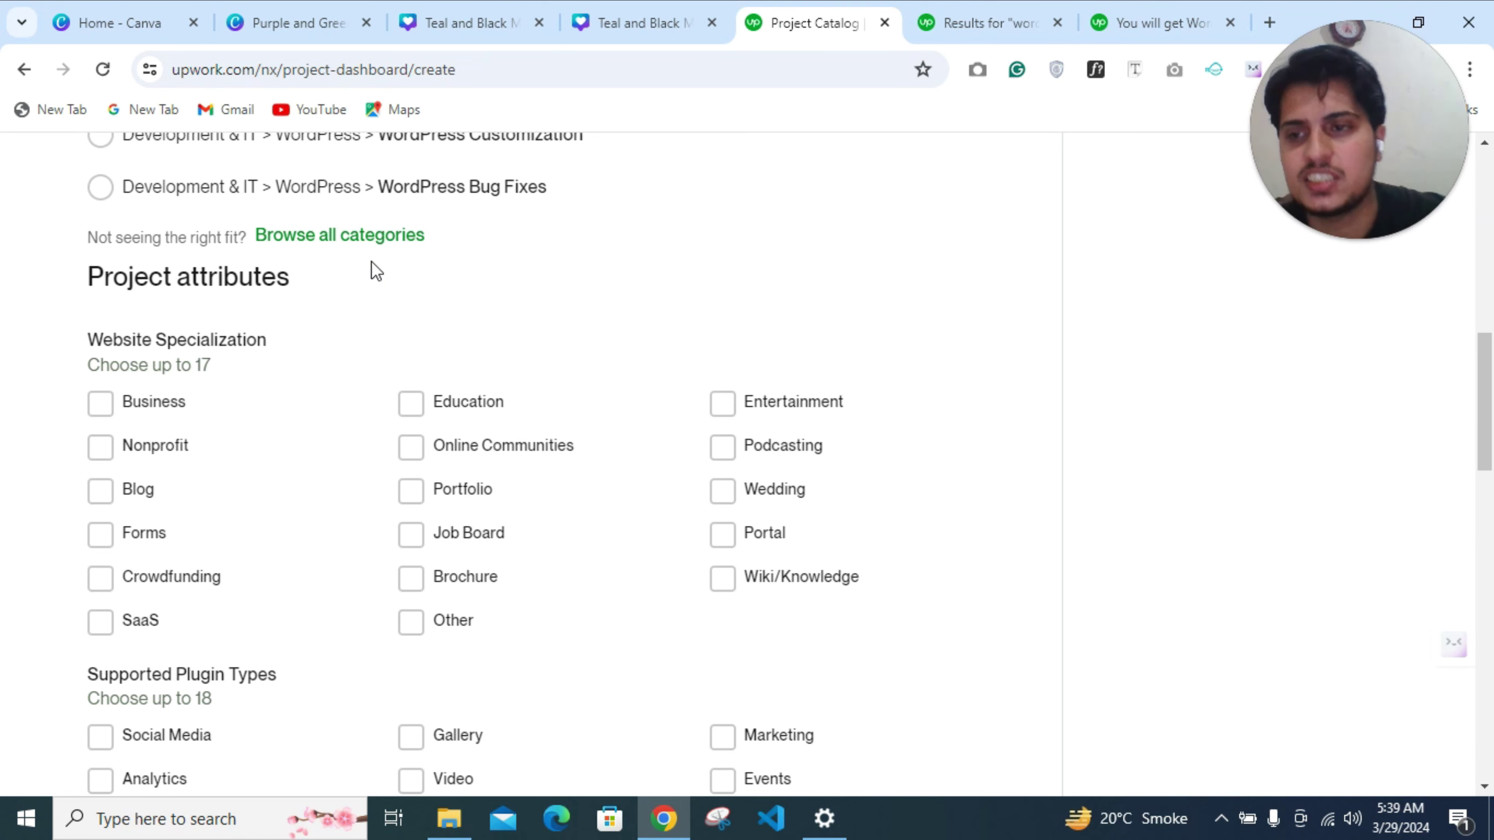
left_click(163, 404)
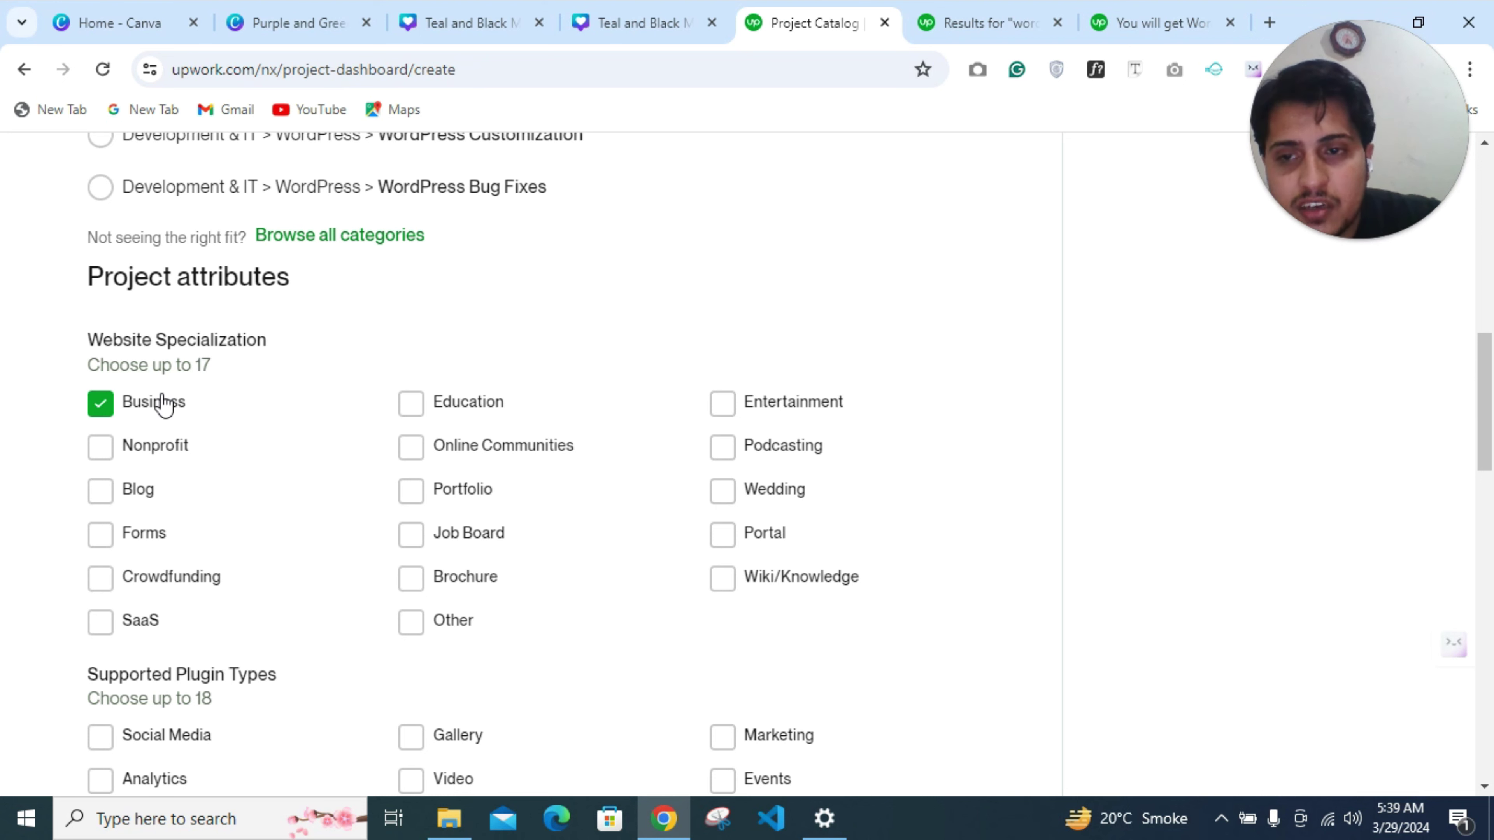
left_click(491, 419)
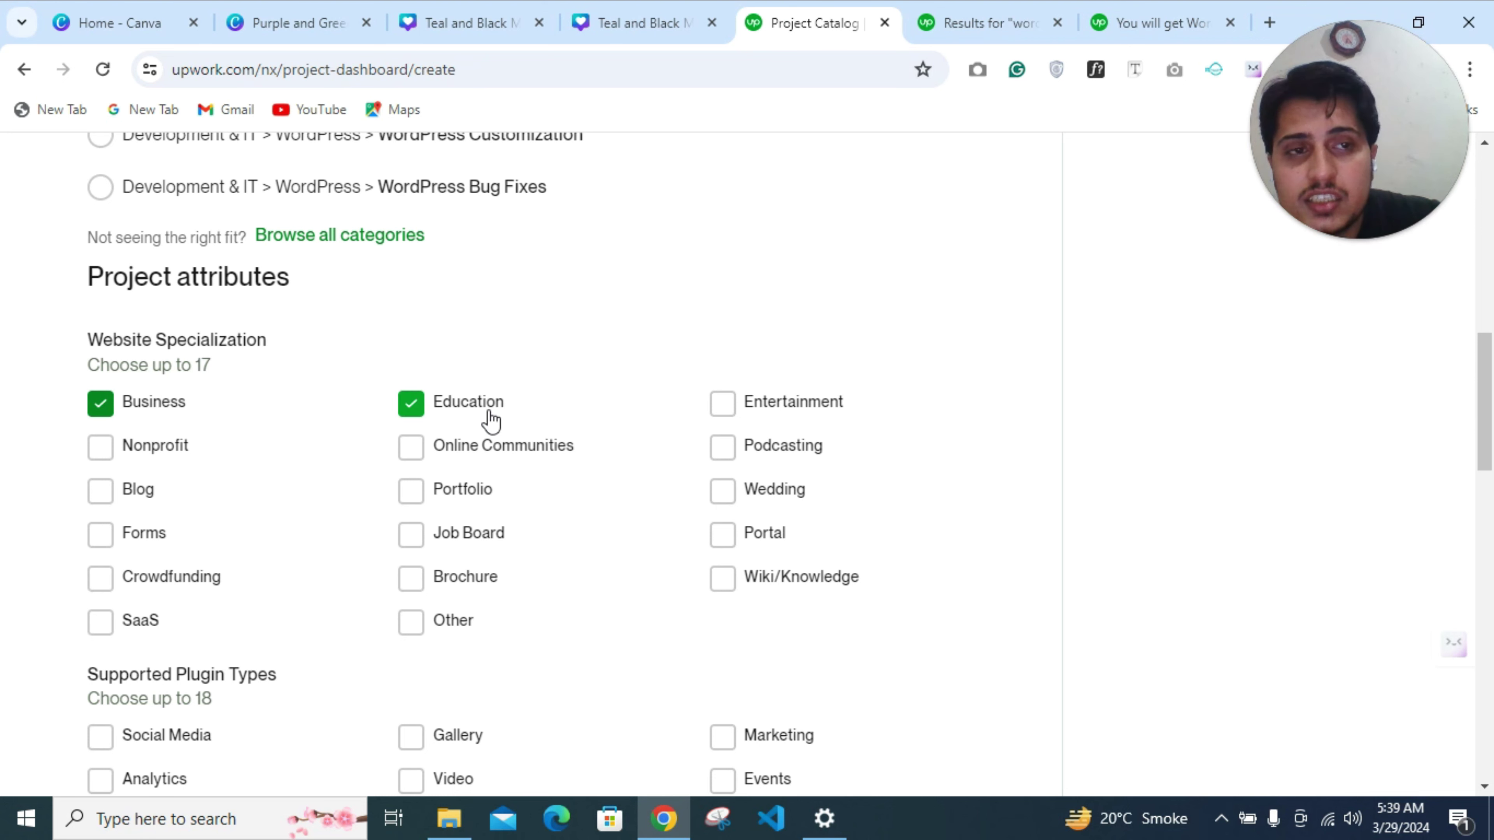
left_click(802, 412)
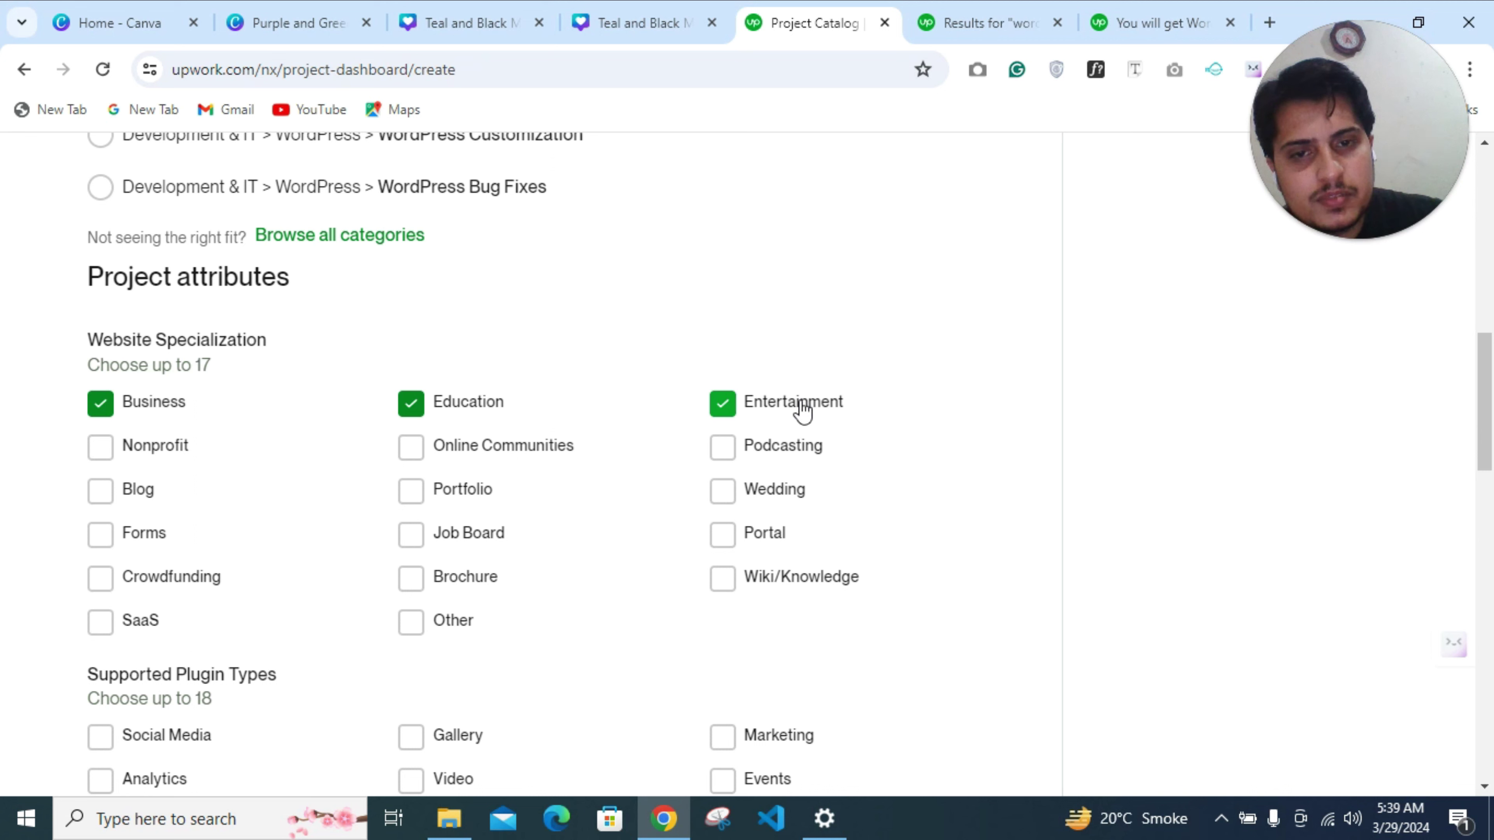
left_click(169, 458)
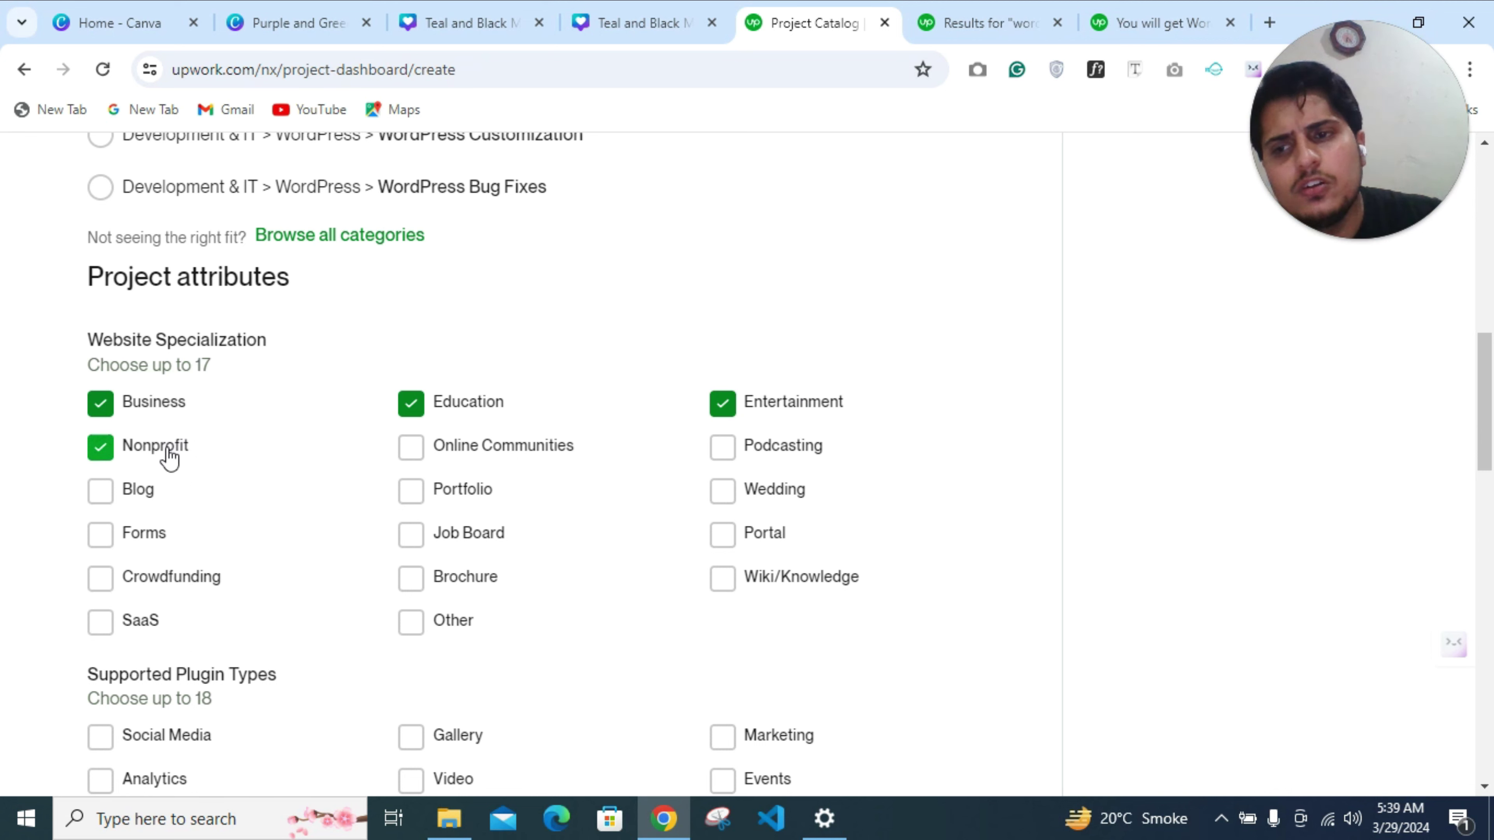
left_click(484, 462)
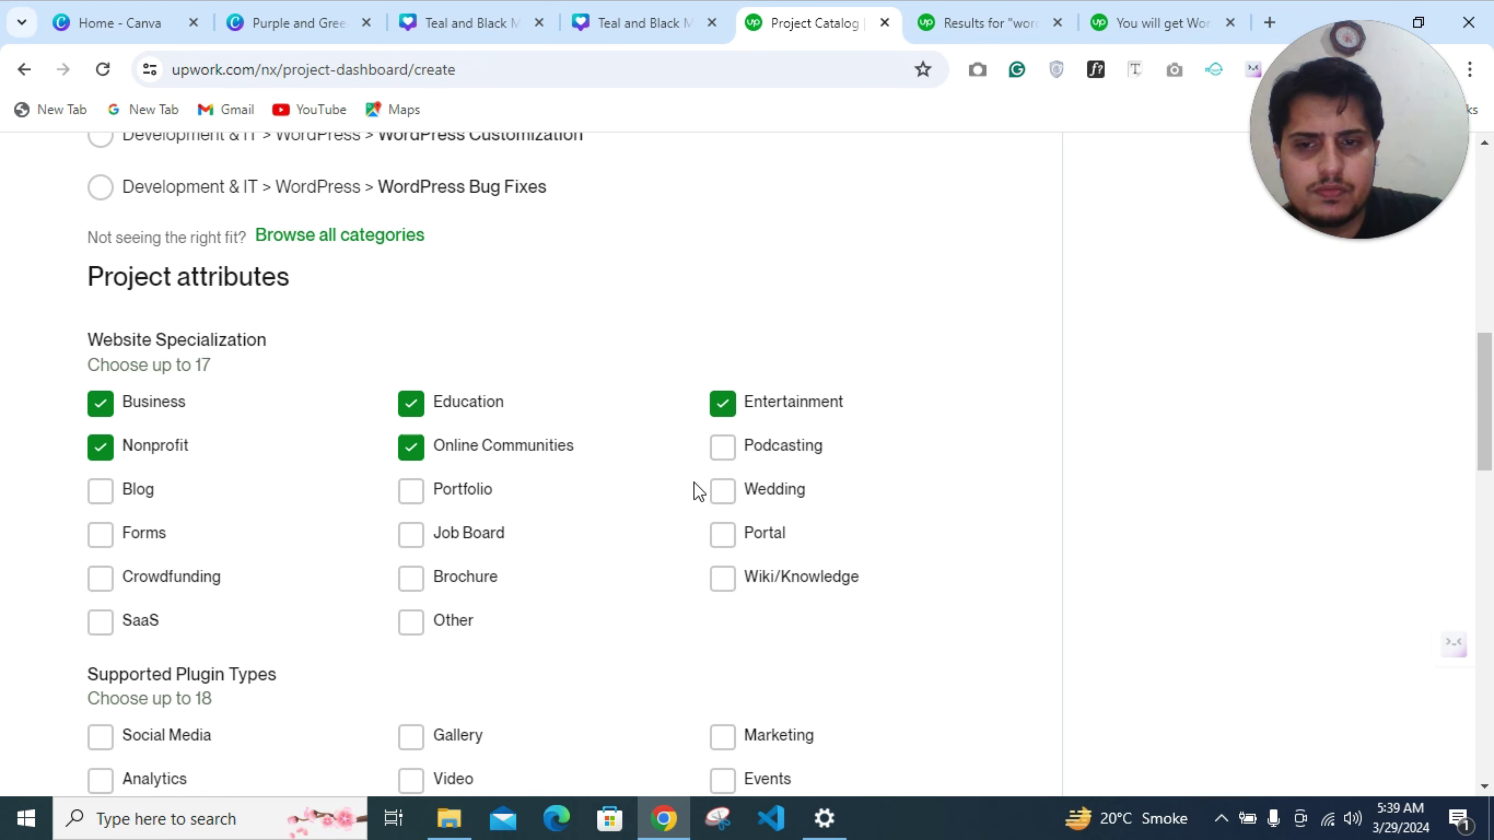
Add Wedding, Portfolio, Blog, Forms and Portal to the selected website specializations
left_click(715, 501)
left_click(441, 506)
left_click(180, 503)
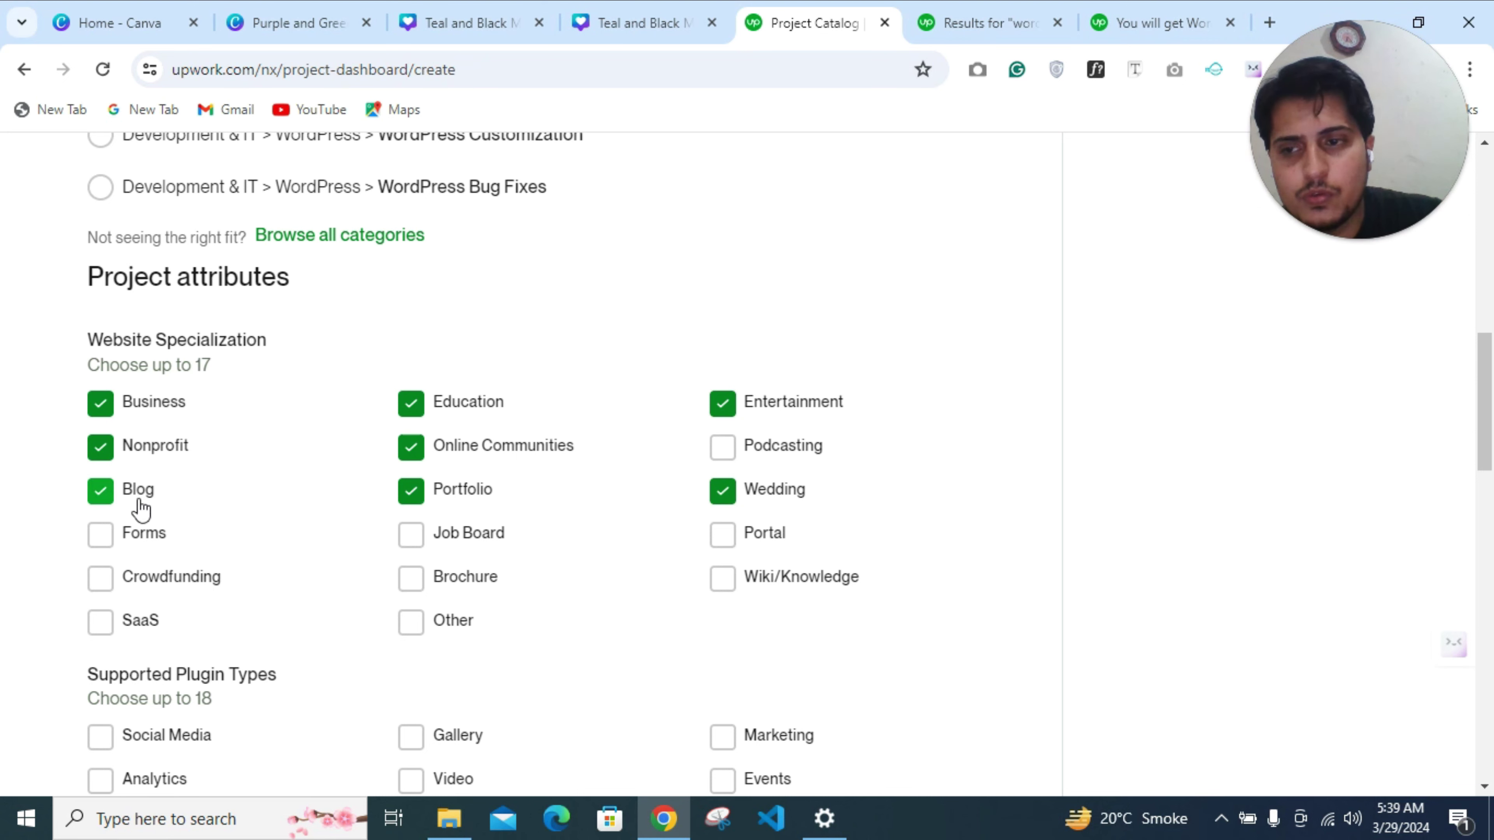
left_click(120, 547)
left_click(760, 537)
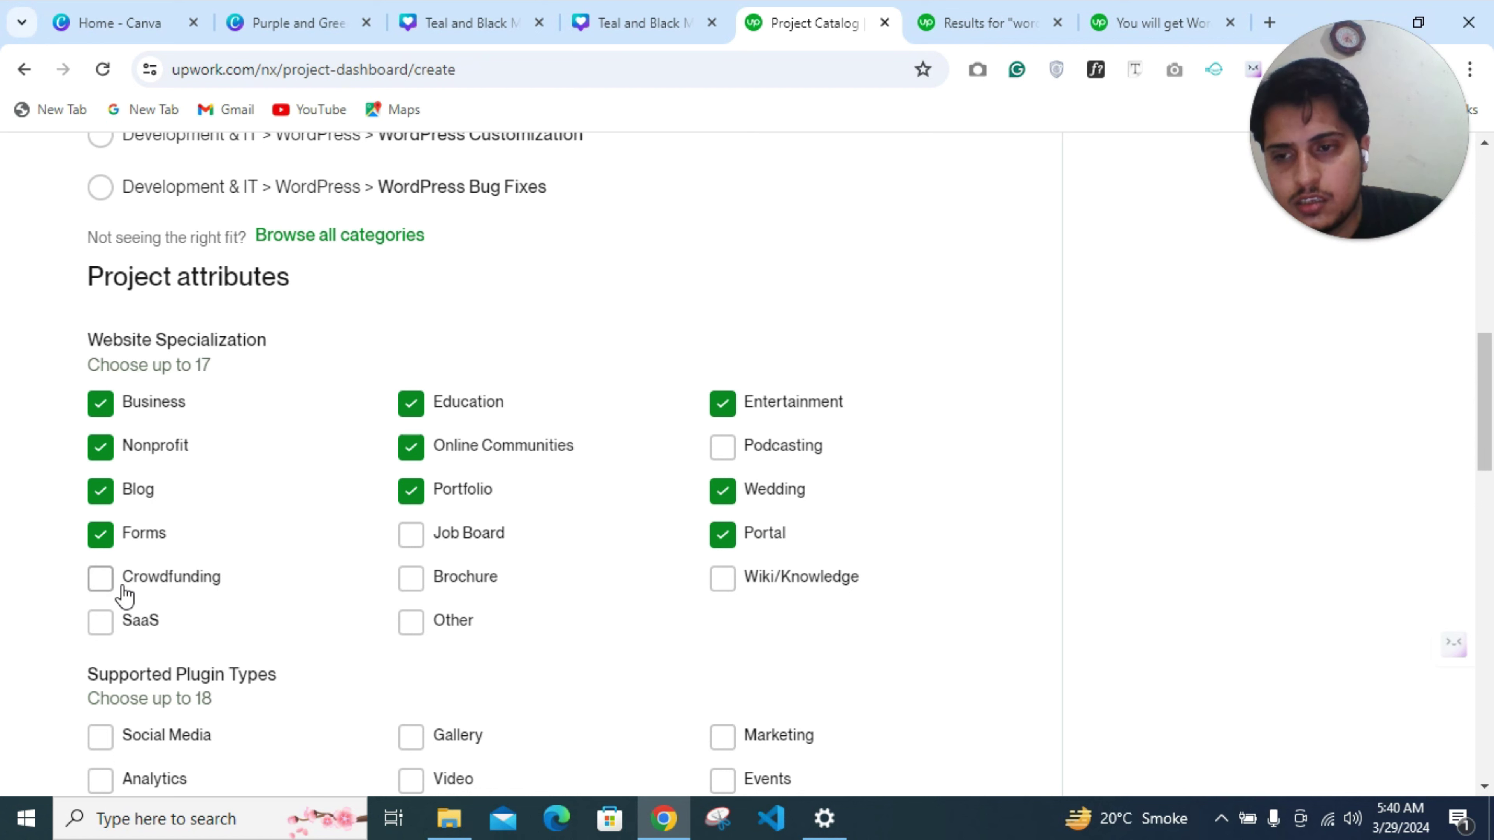
Add Brochure, Wiki/Knowledge, SaaS and Other to the selected website specializations
left_click(415, 588)
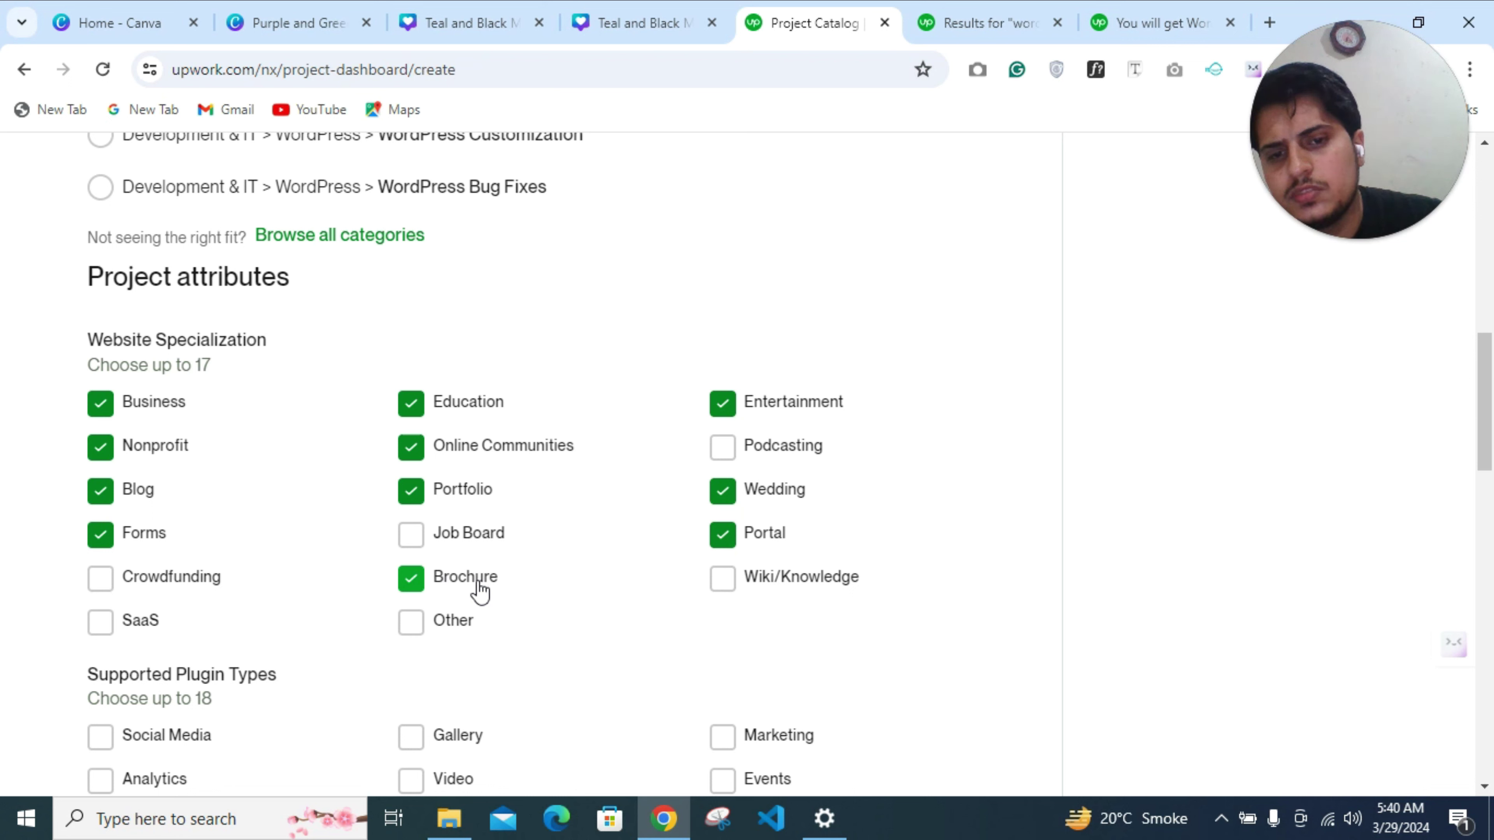
left_click(775, 590)
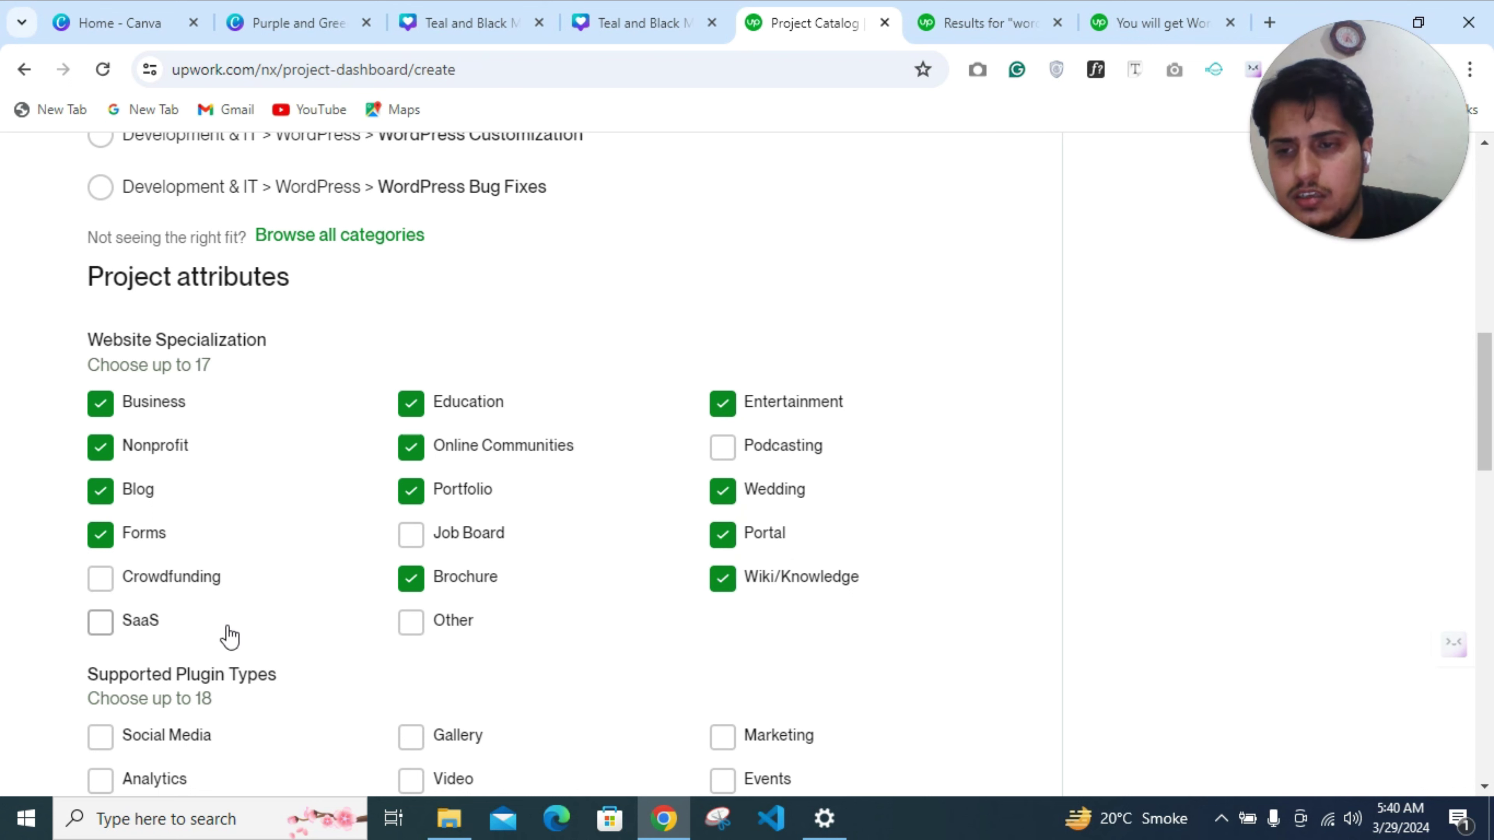
left_click(141, 632)
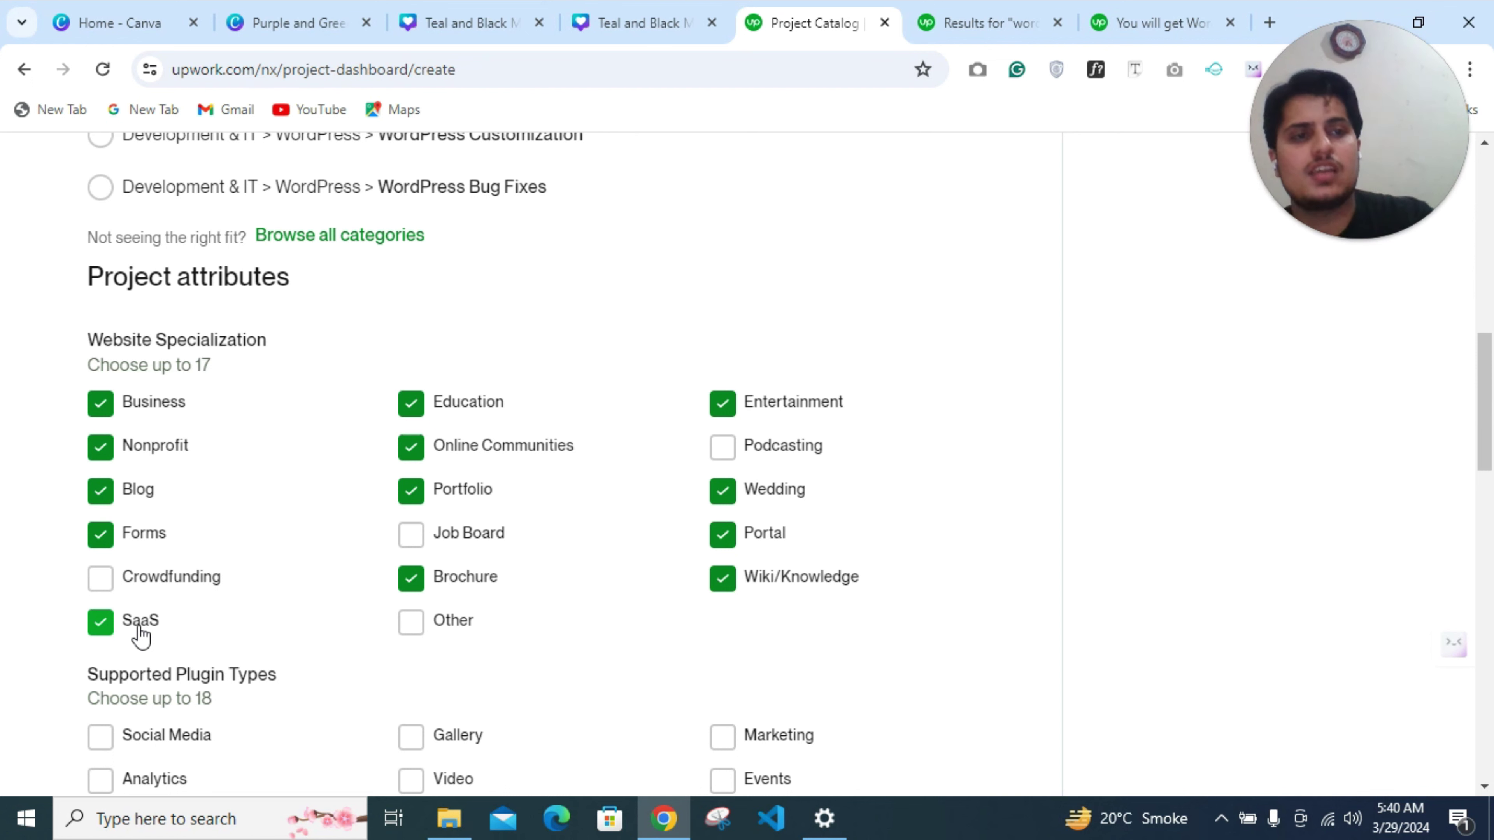
left_click(428, 632)
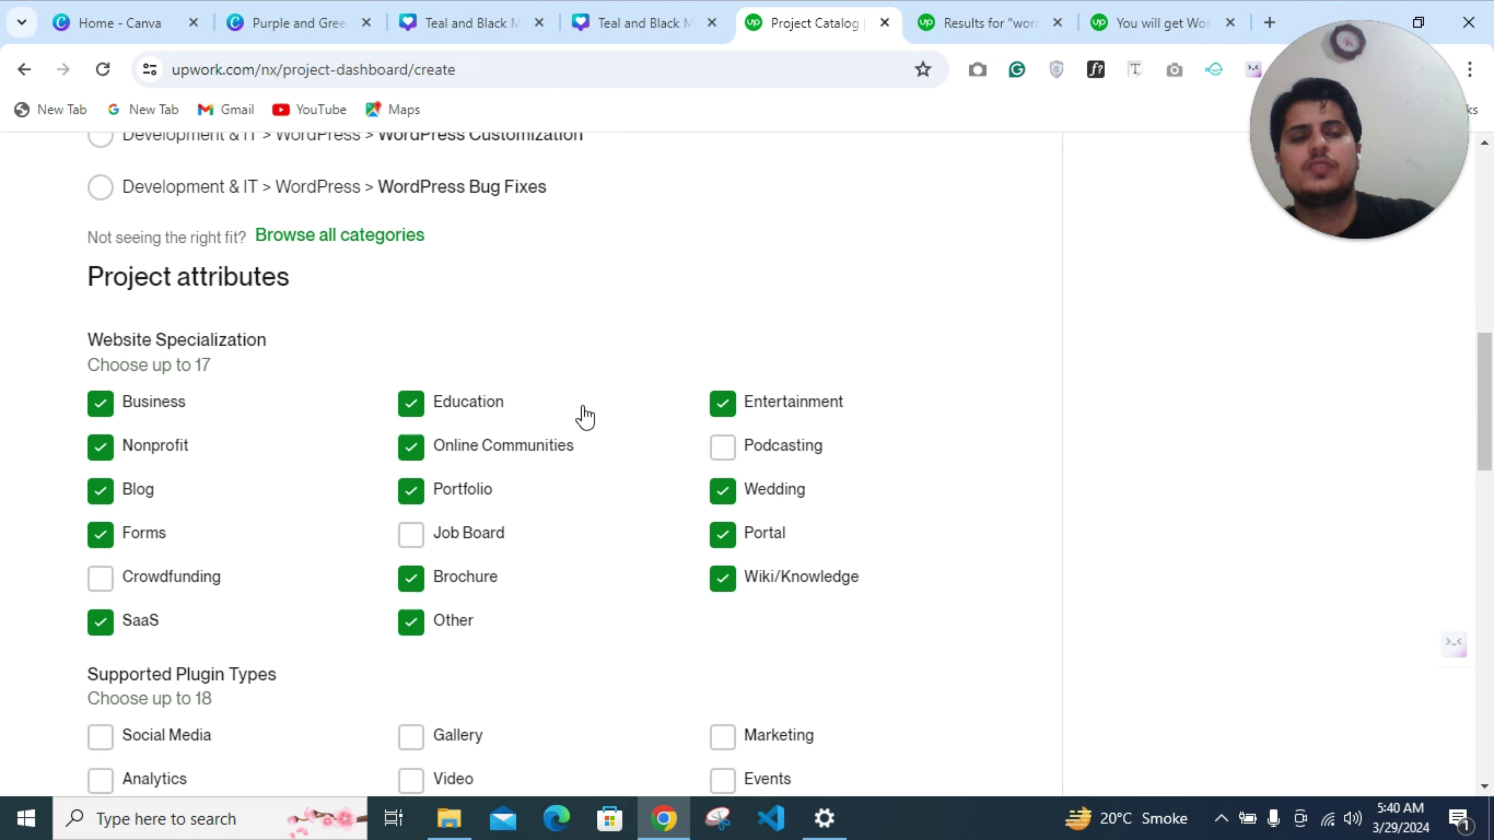
scroll(582, 423, "down", 5)
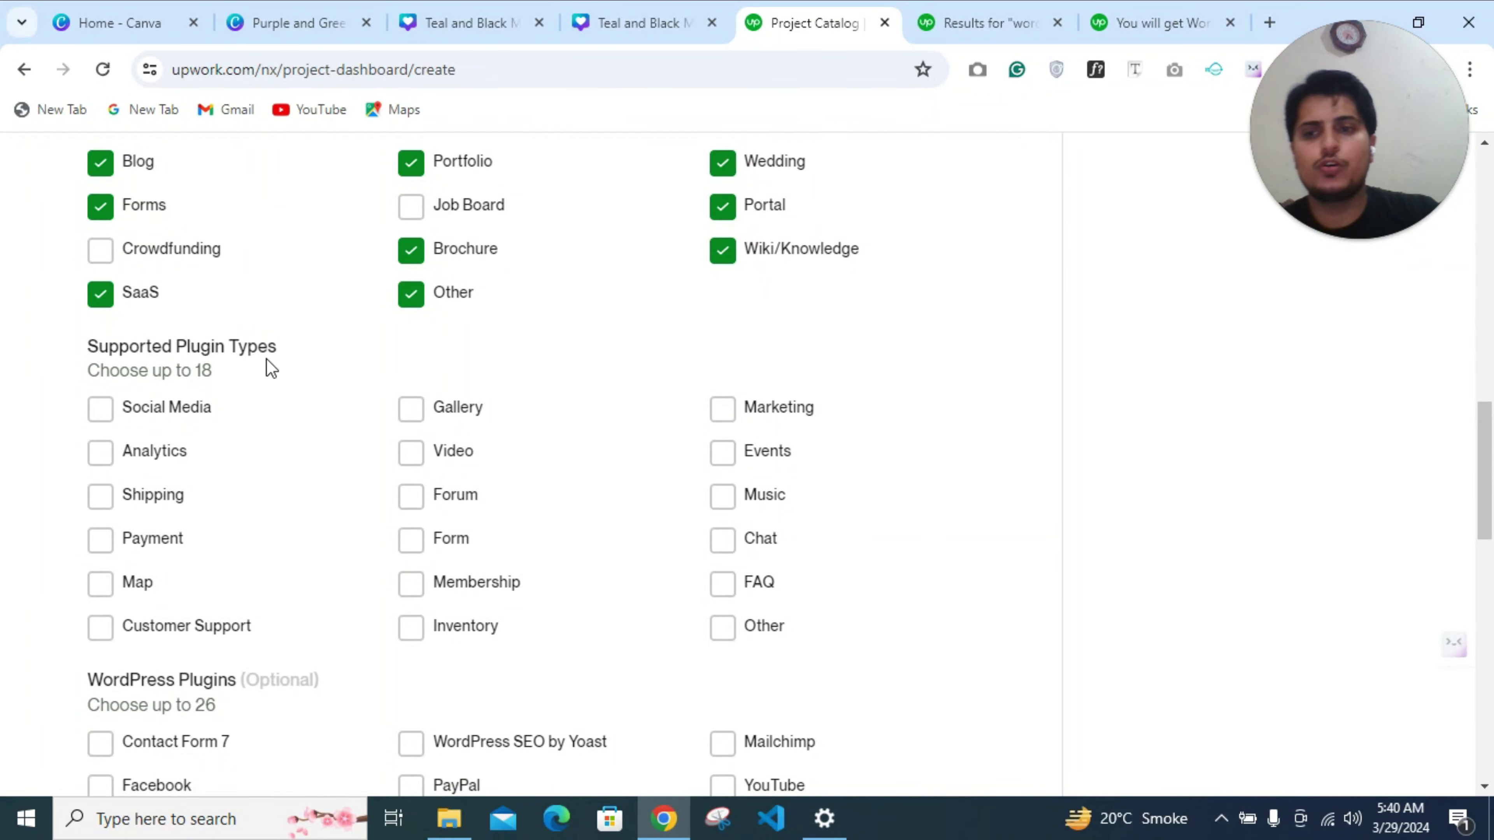
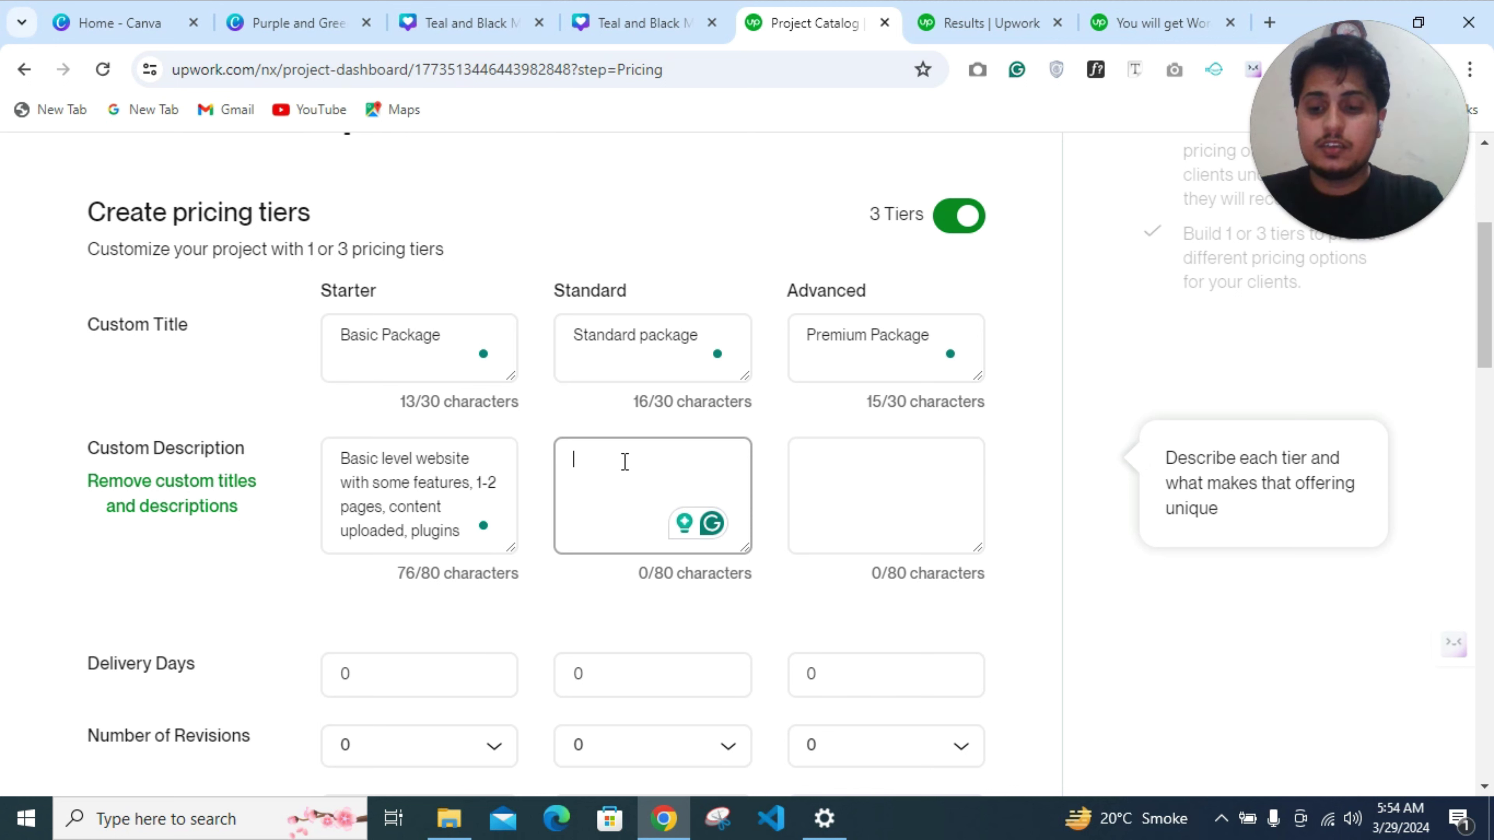
Start the Standard tier's custom description with "Complete website, customization, mobile", correcting the misspelled words
type("C")
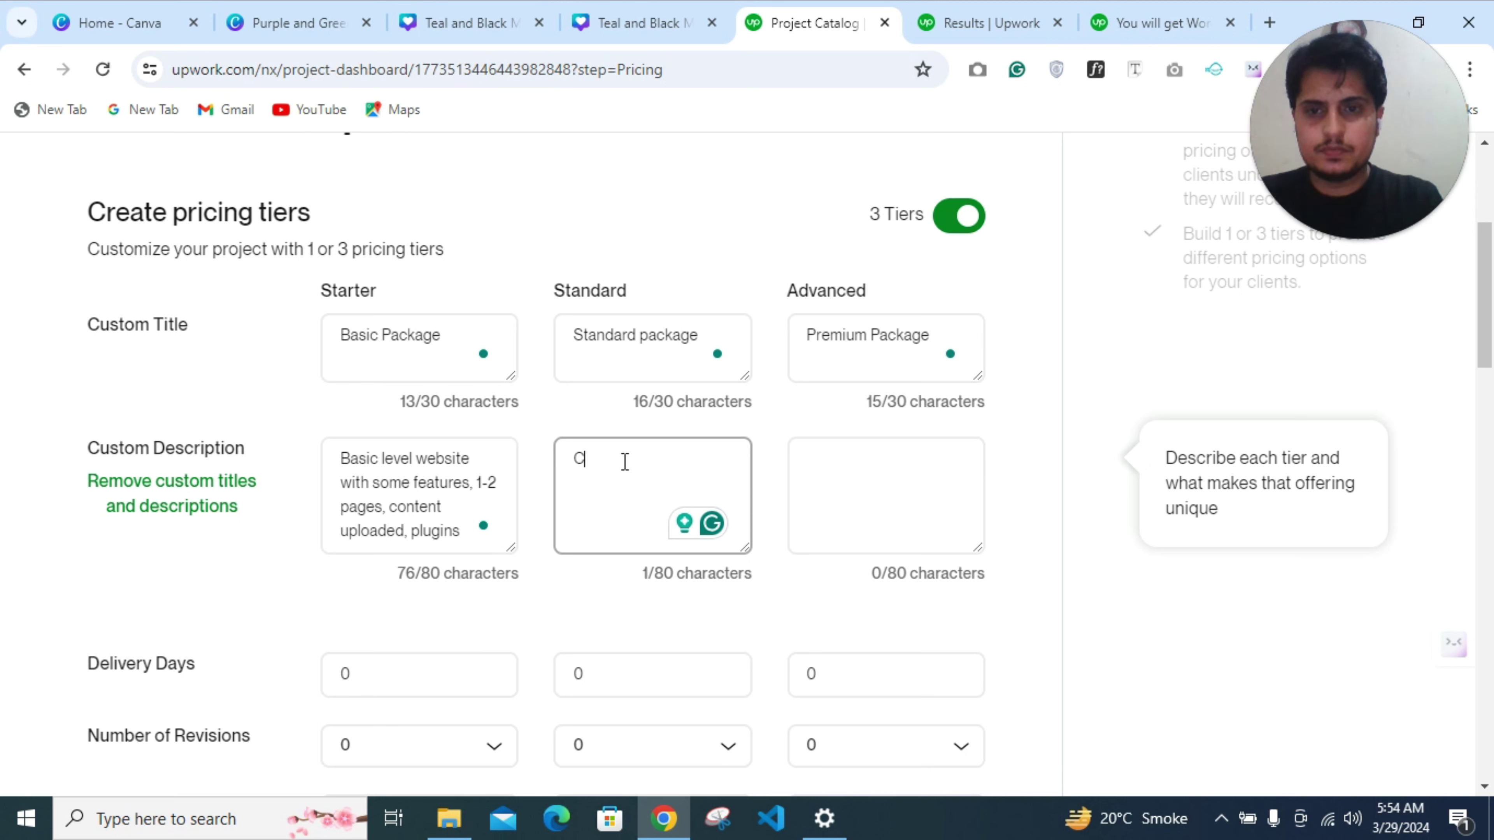
type("ompl")
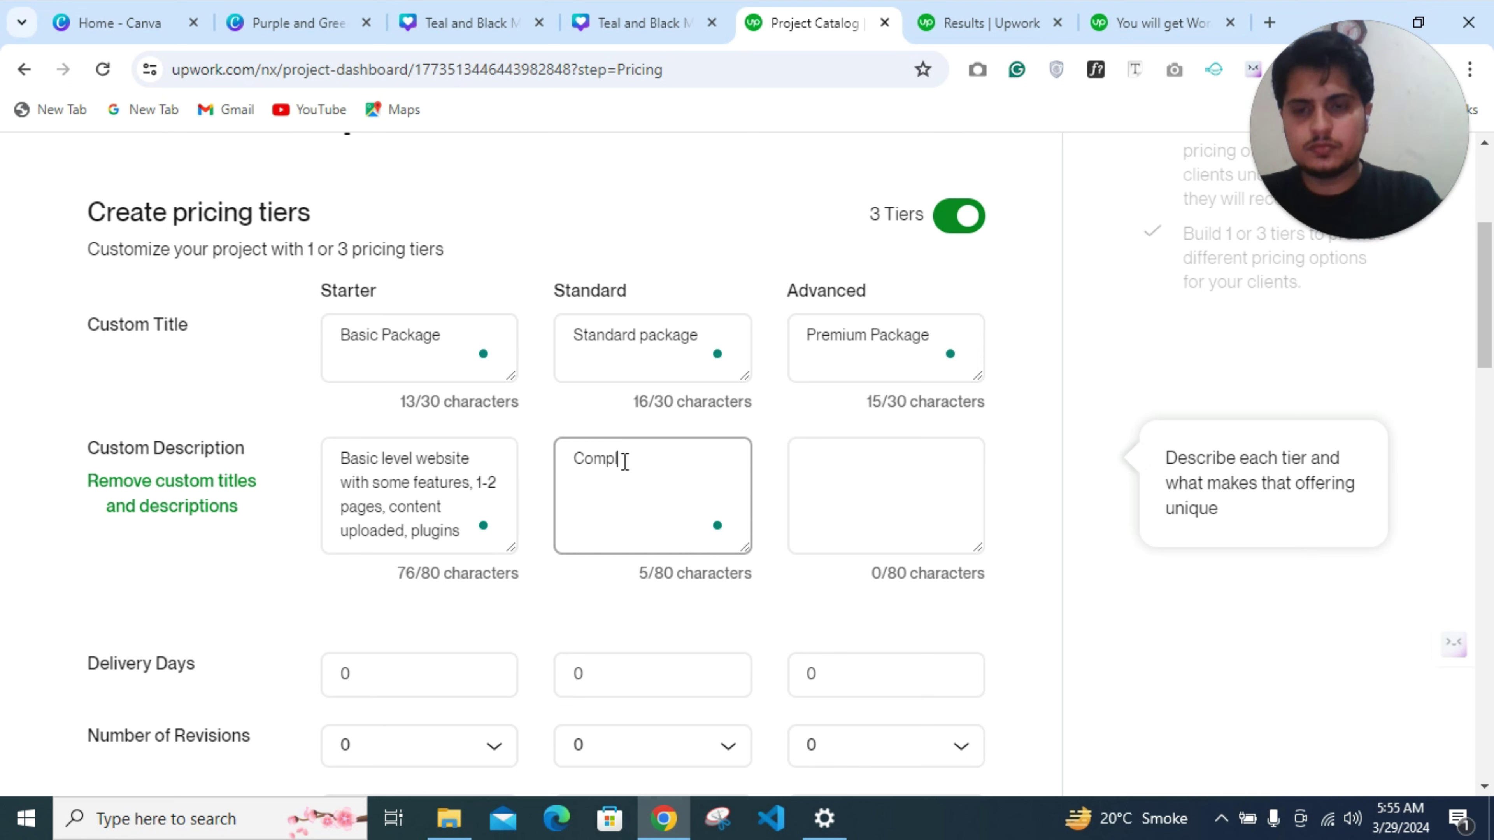
type("ete webs")
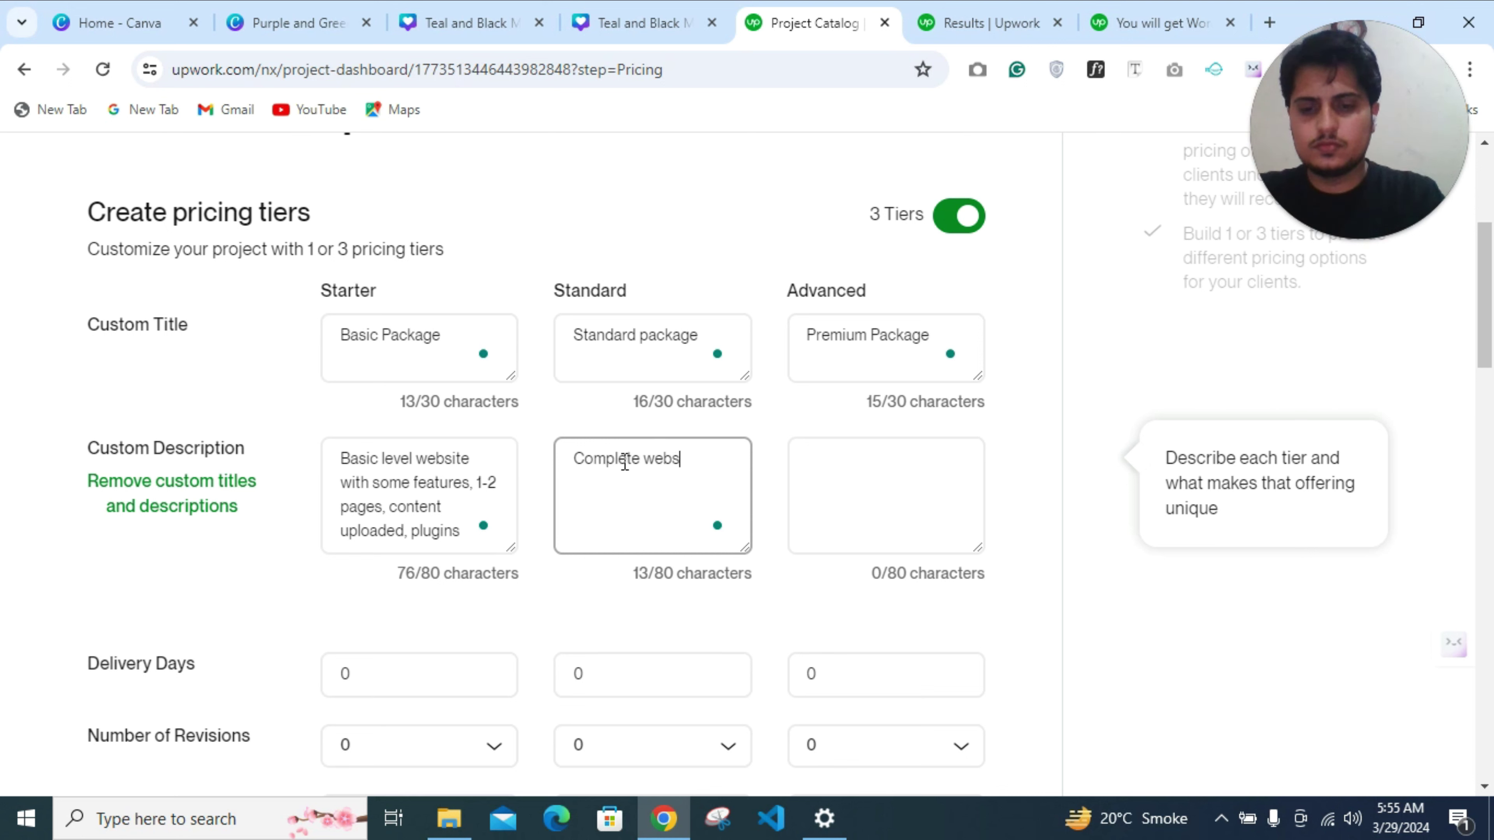
type("ite,")
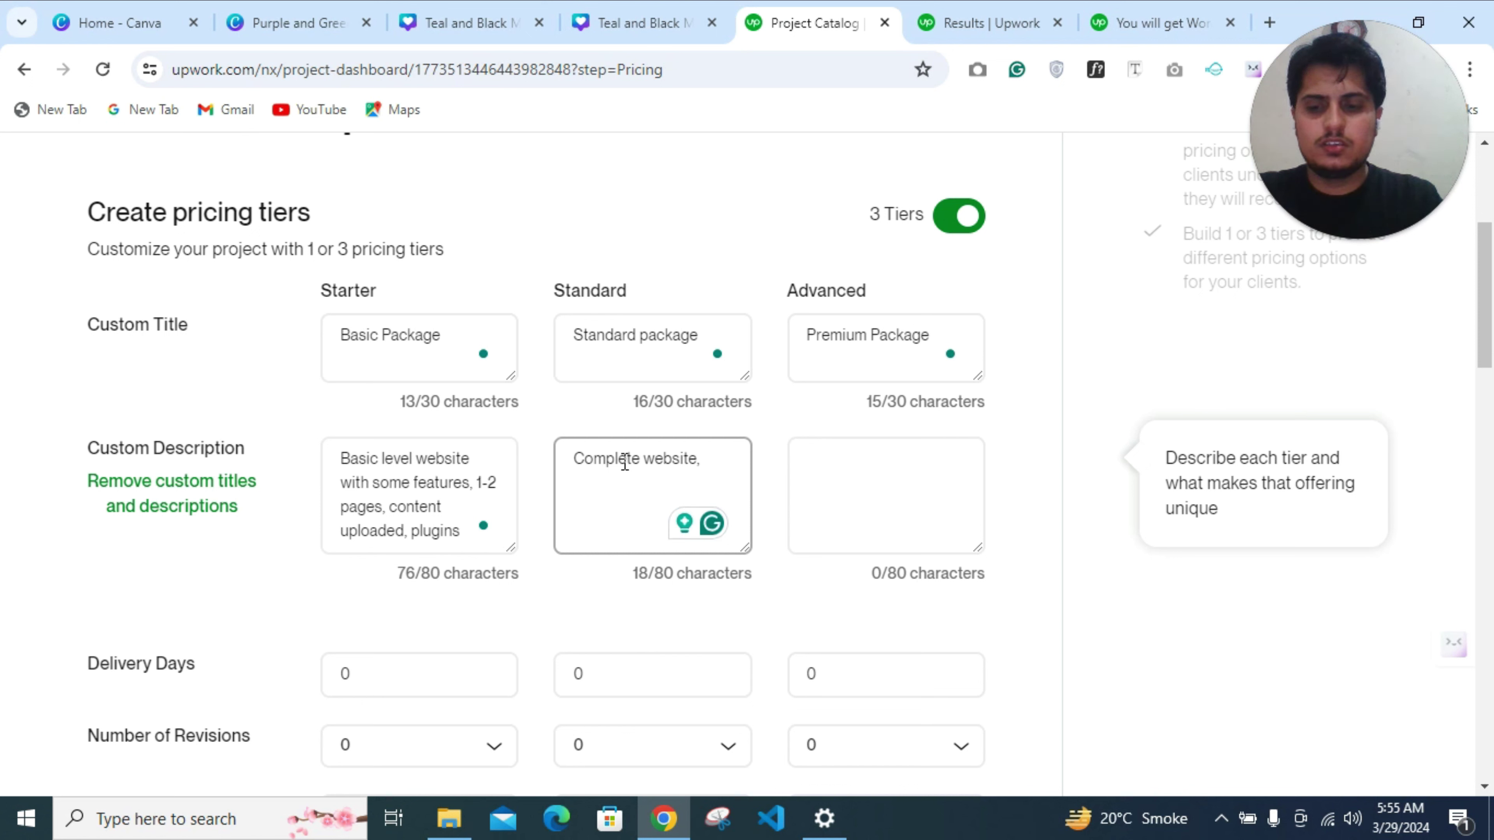
type("cust")
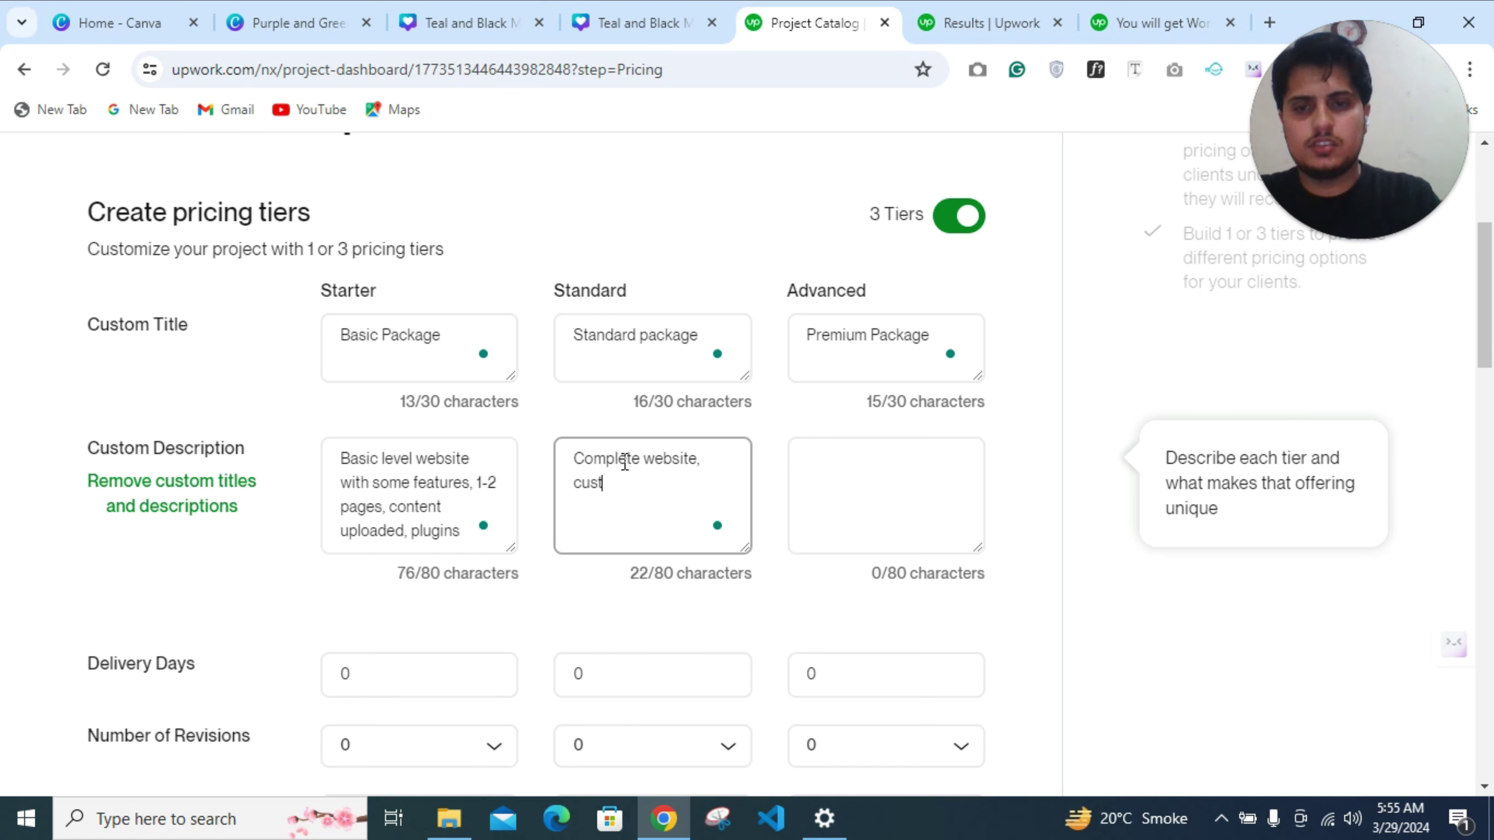
type("mi")
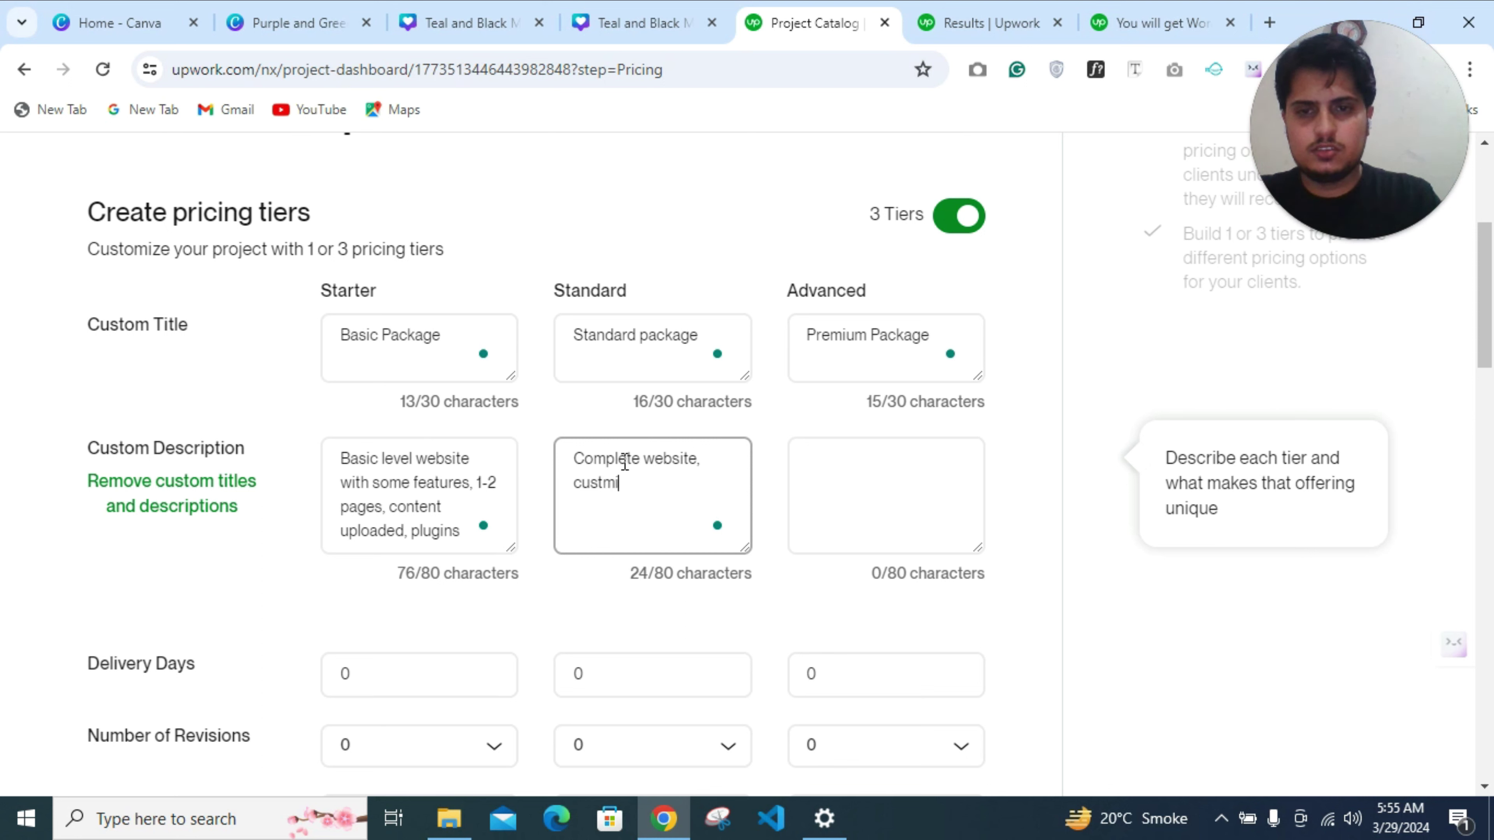
type("zation, ")
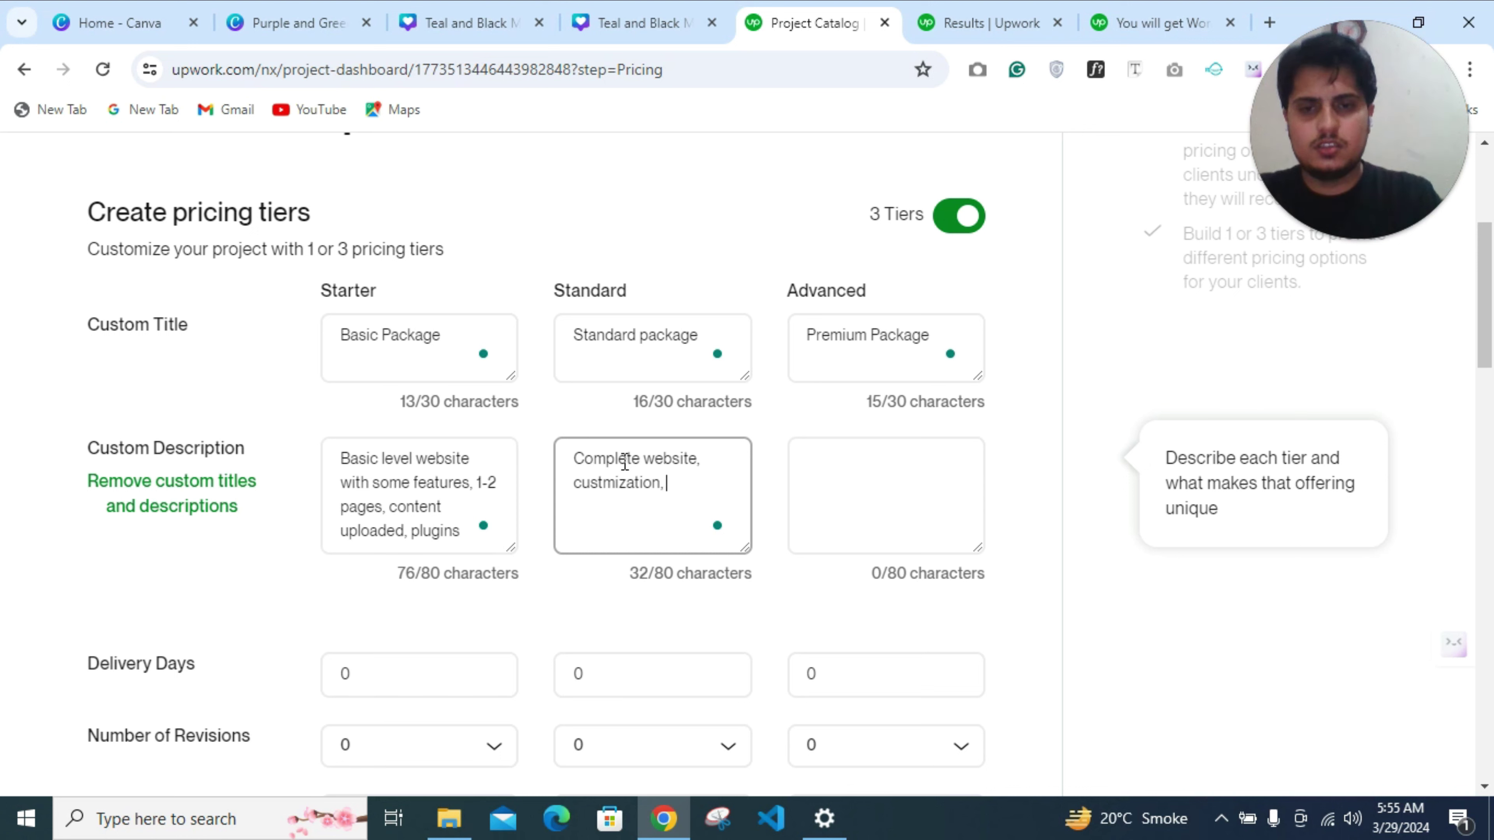
type("mobl")
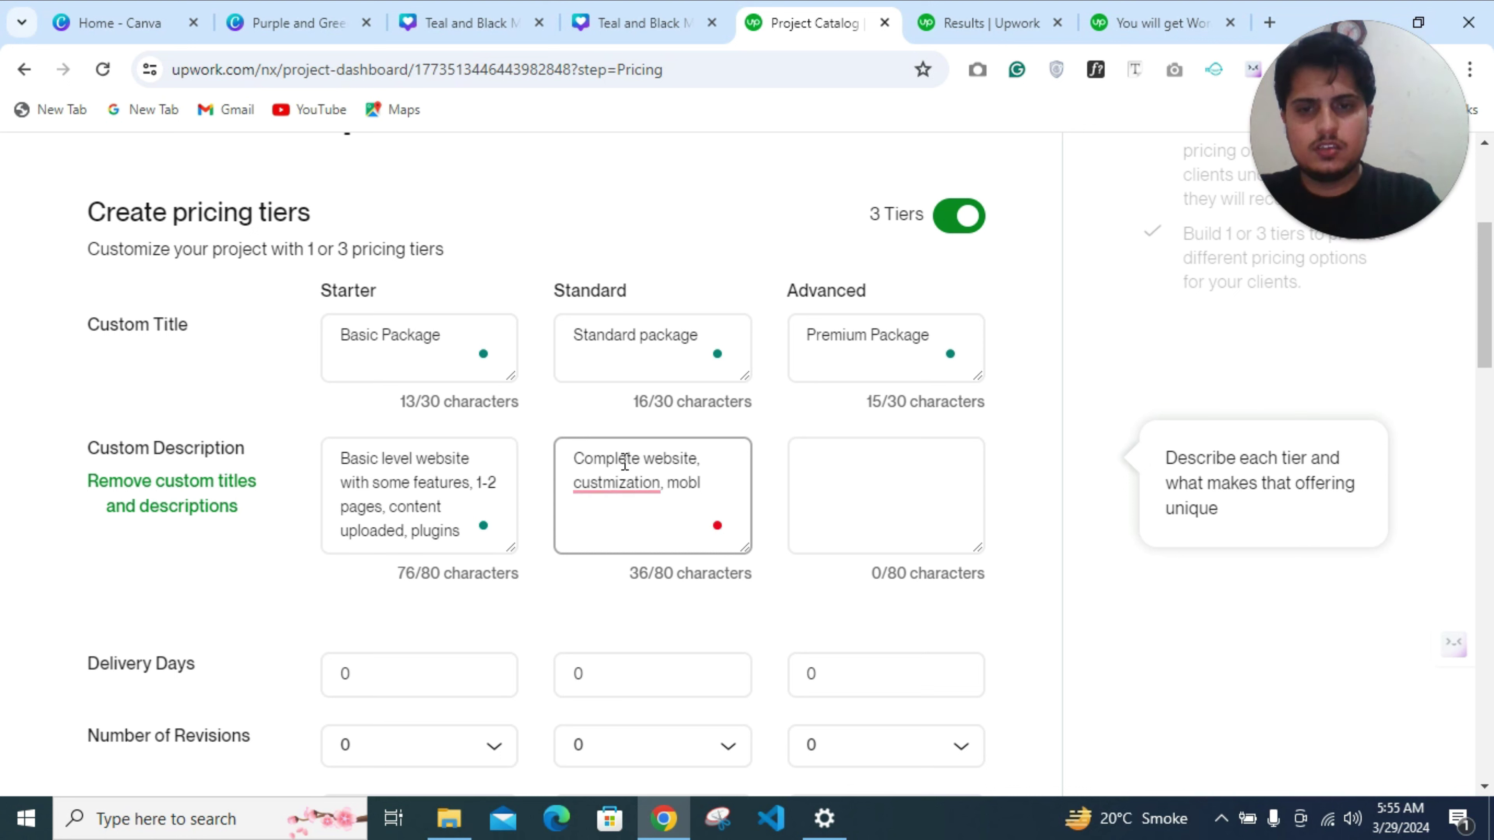
left_click(624, 489)
left_click(628, 545)
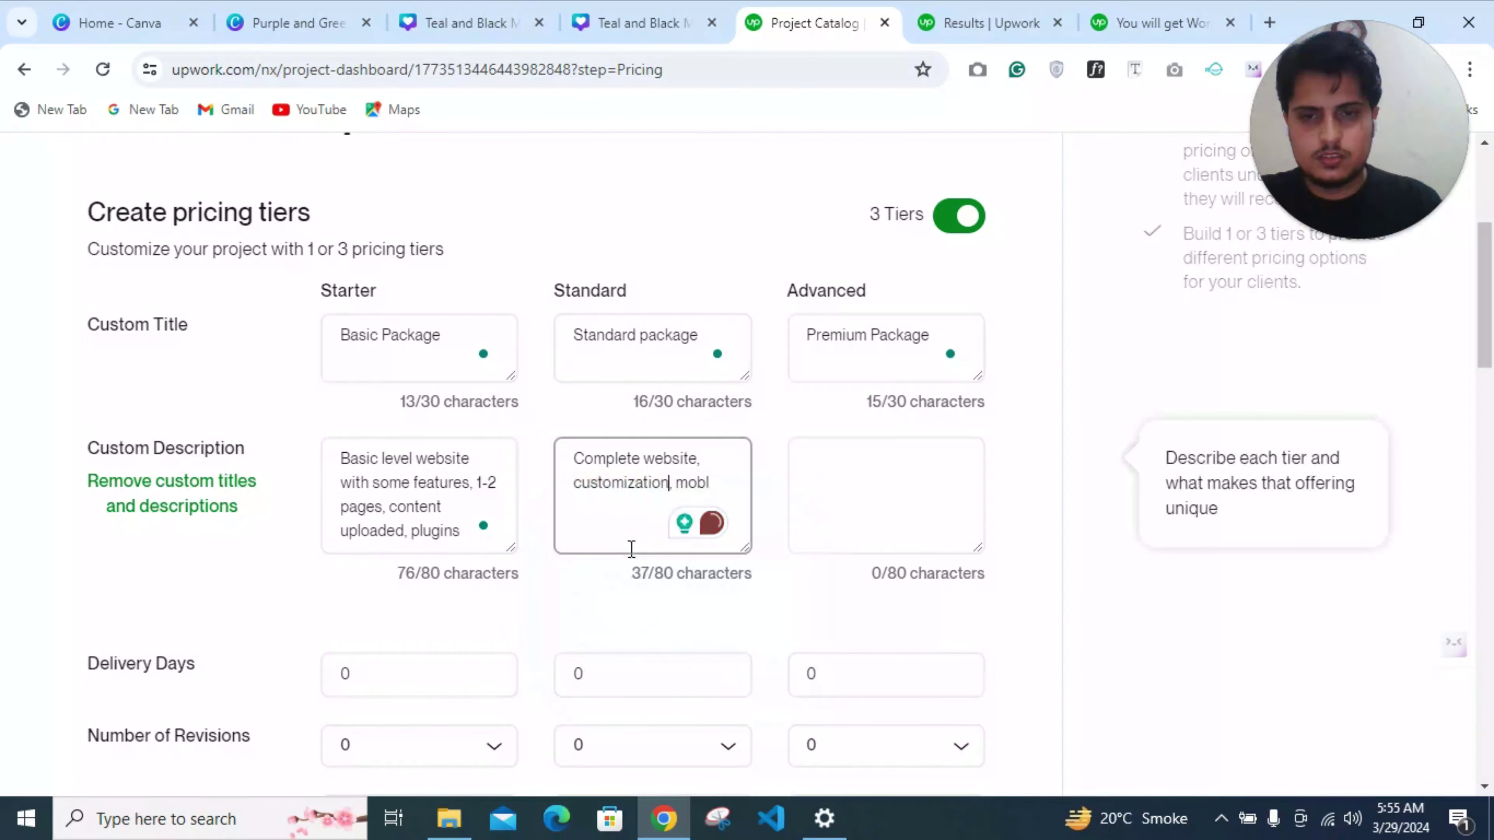
left_click(711, 483)
left_click(701, 541)
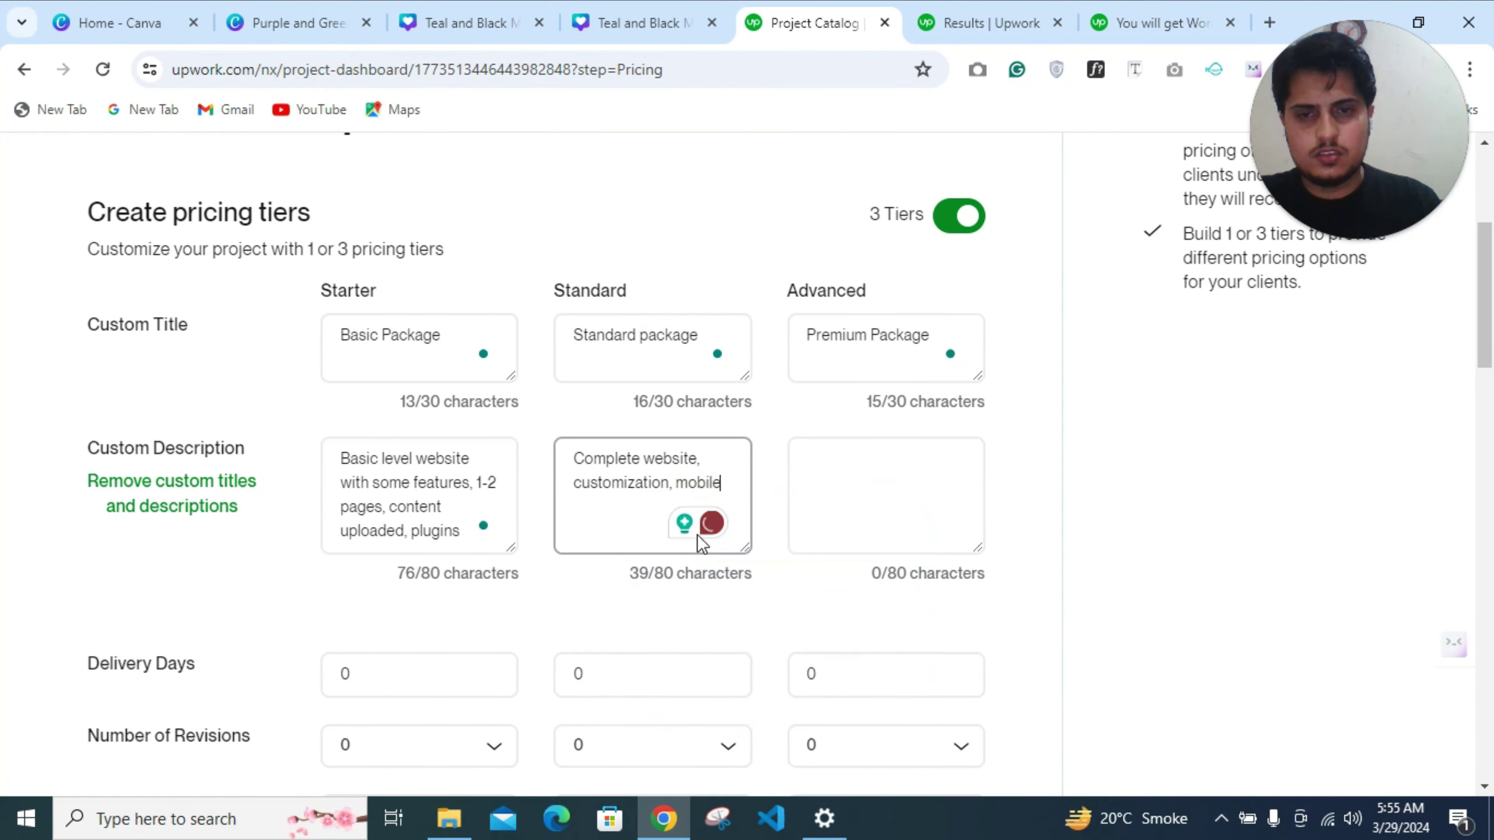
Add "responsive," to the Standard tier's custom description with its spelling corrected
type("resp")
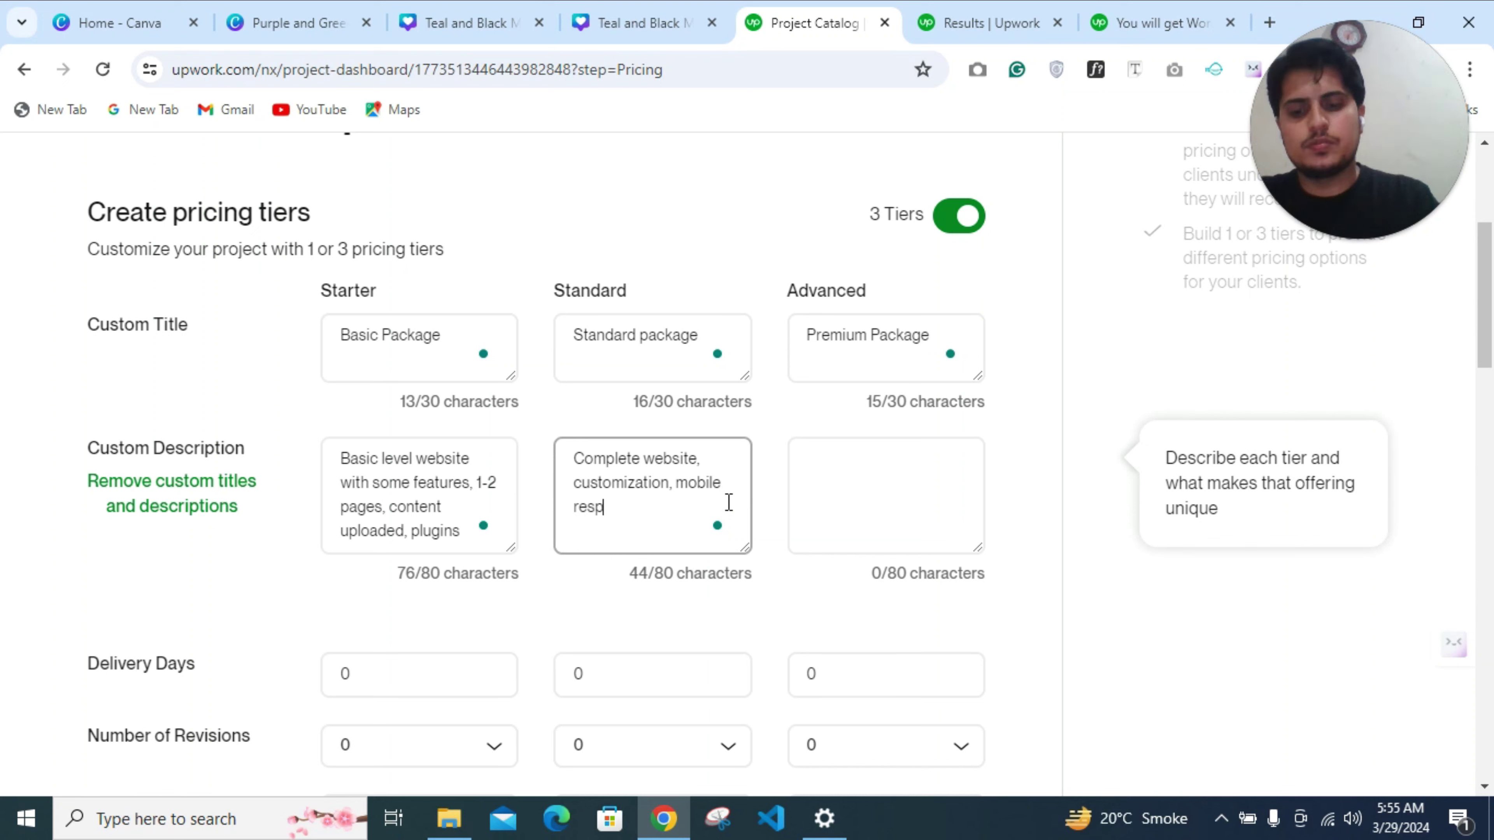
type("onisve")
key("BackSpace")
key("BackSpace")
type("ve")
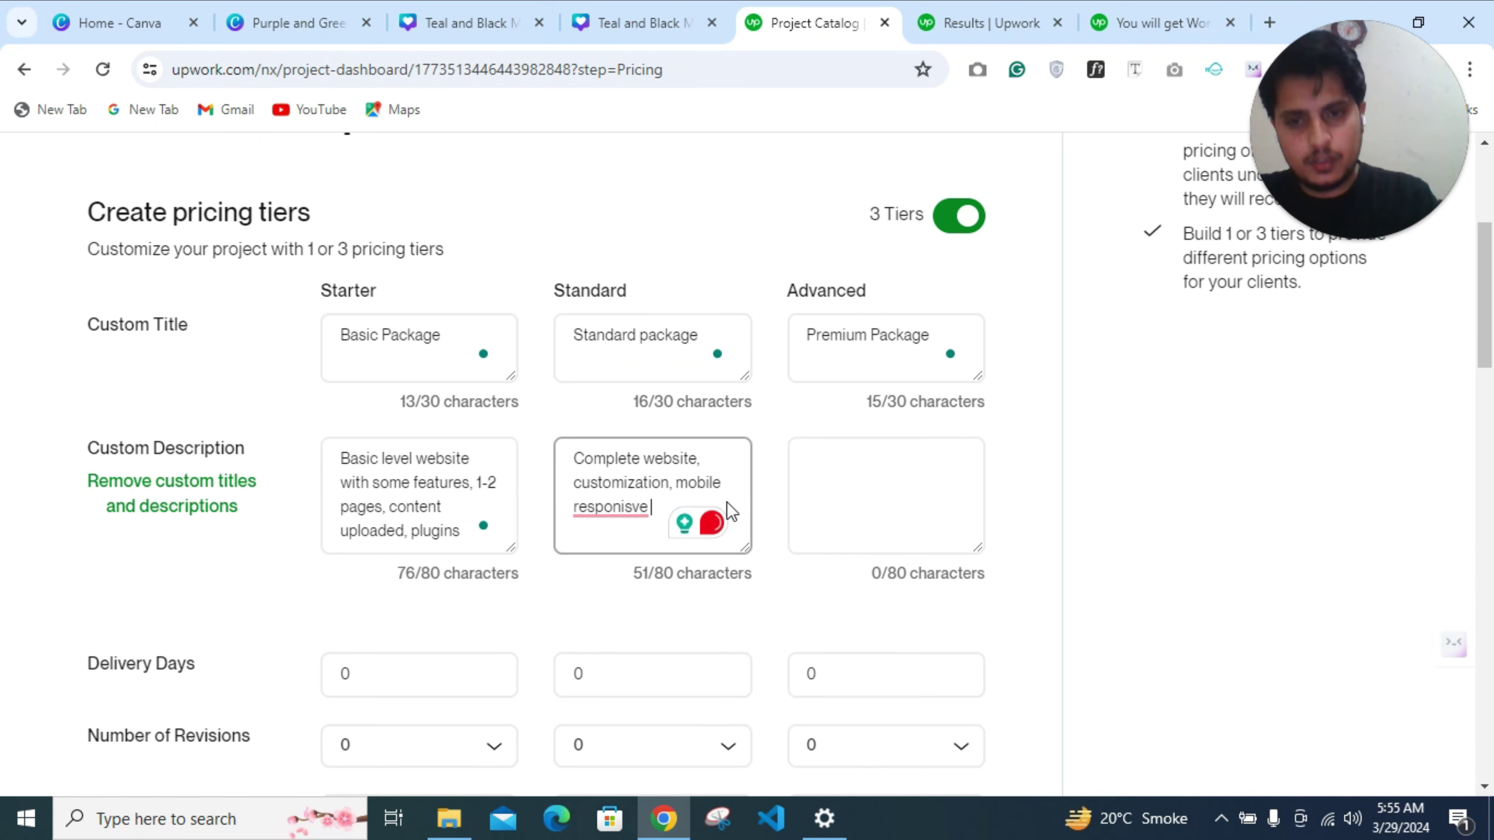
mouse_move(612, 507)
left_click(625, 570)
type(",")
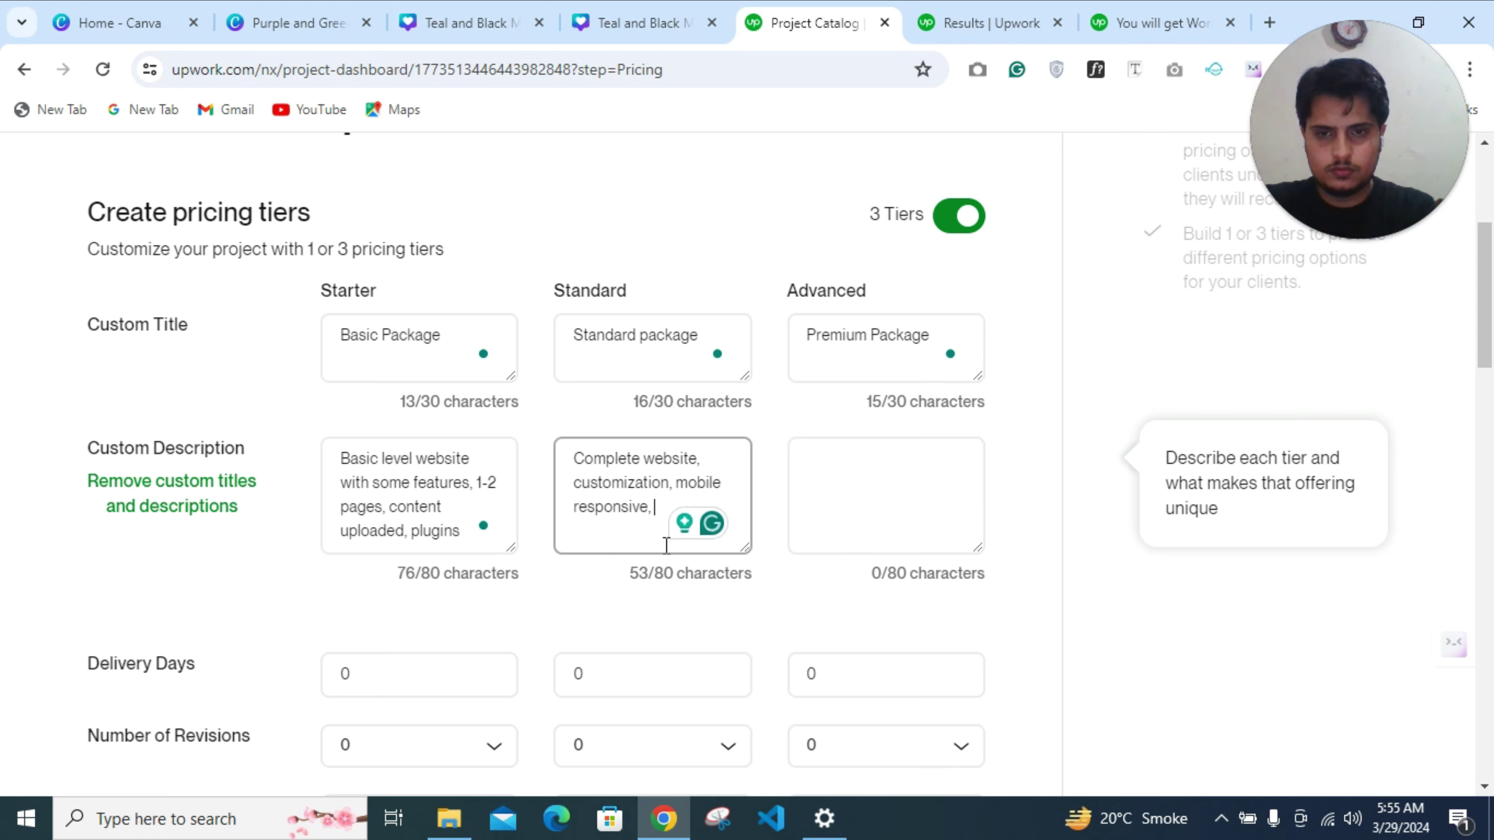
Finish the Standard tier's custom description with "include some features," and leave out any page count
type("(nclude ")
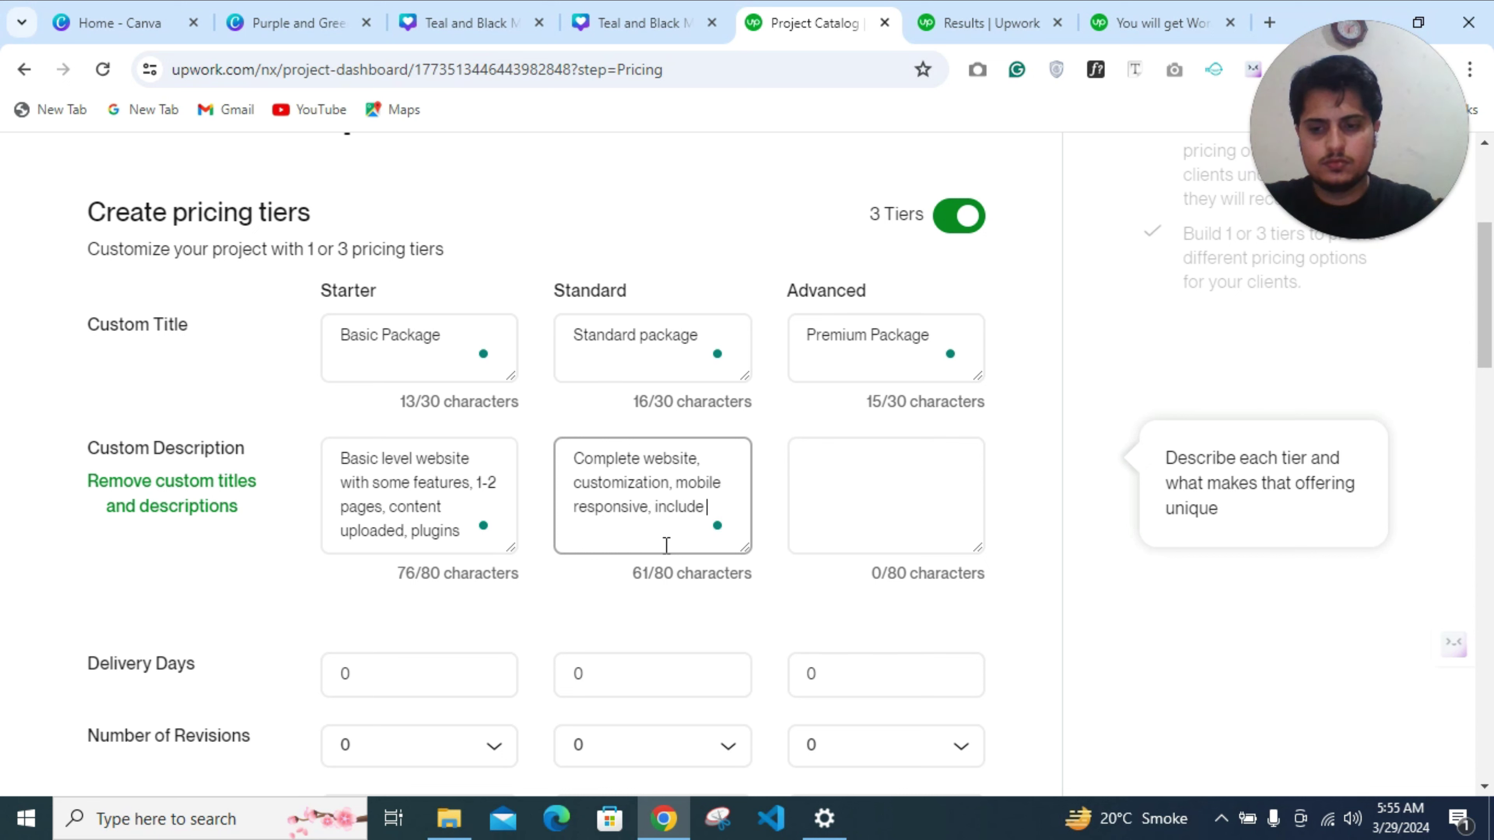
type("some feature")
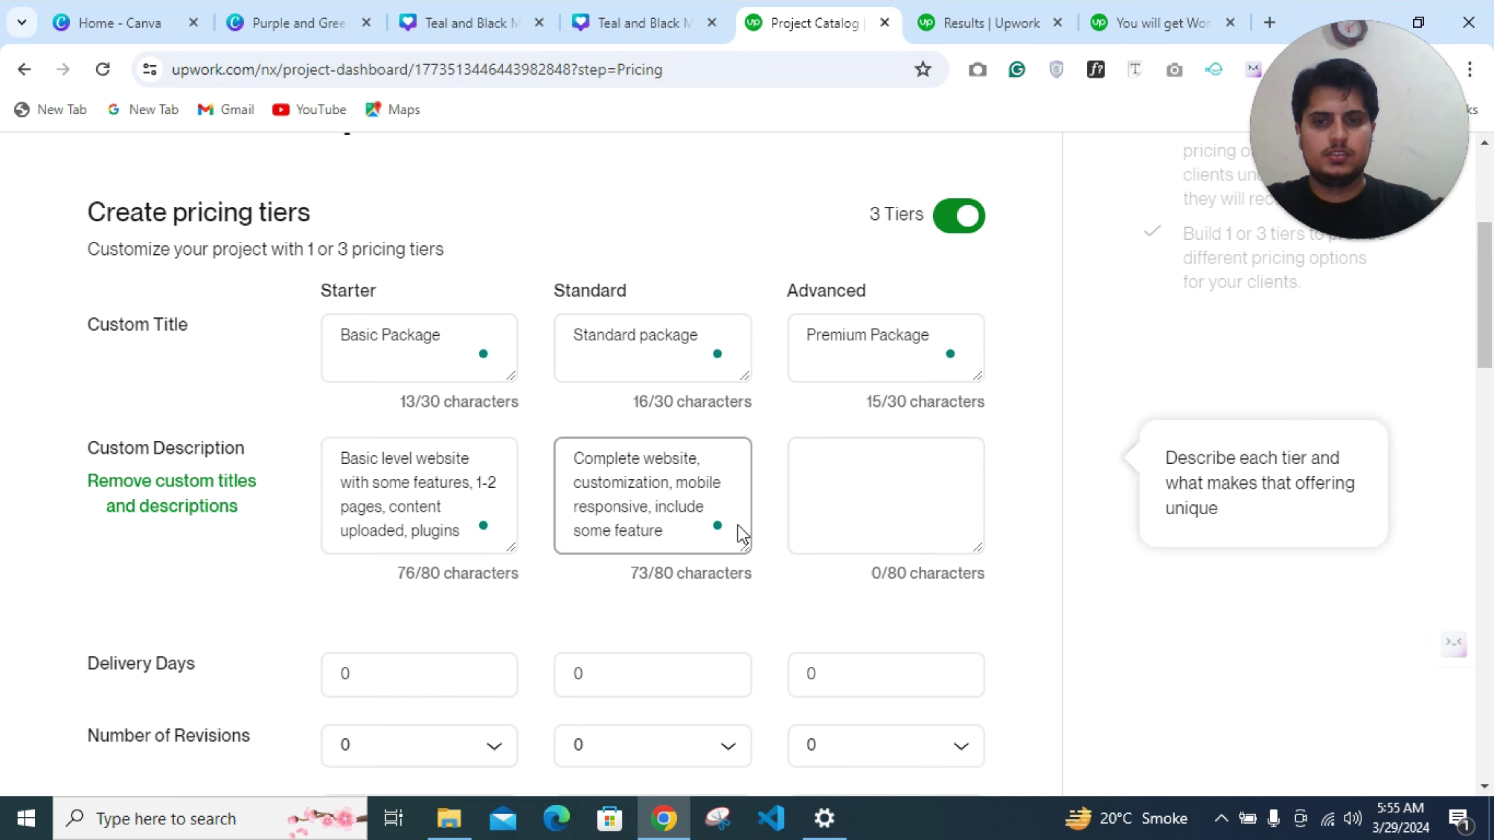
type("s")
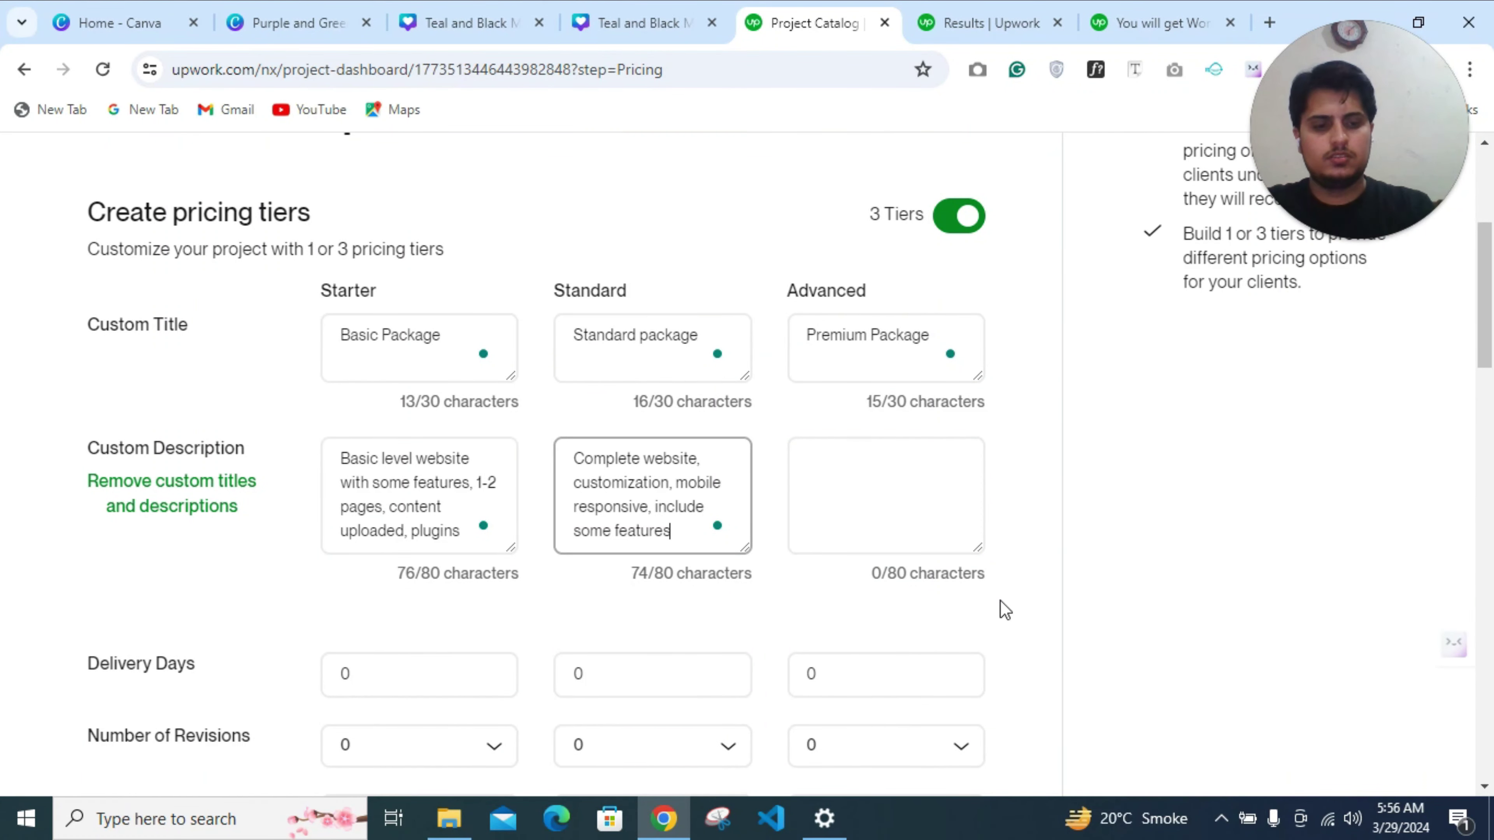
type(", 5 Pae")
key("BackSpace")
key("BackSpace")
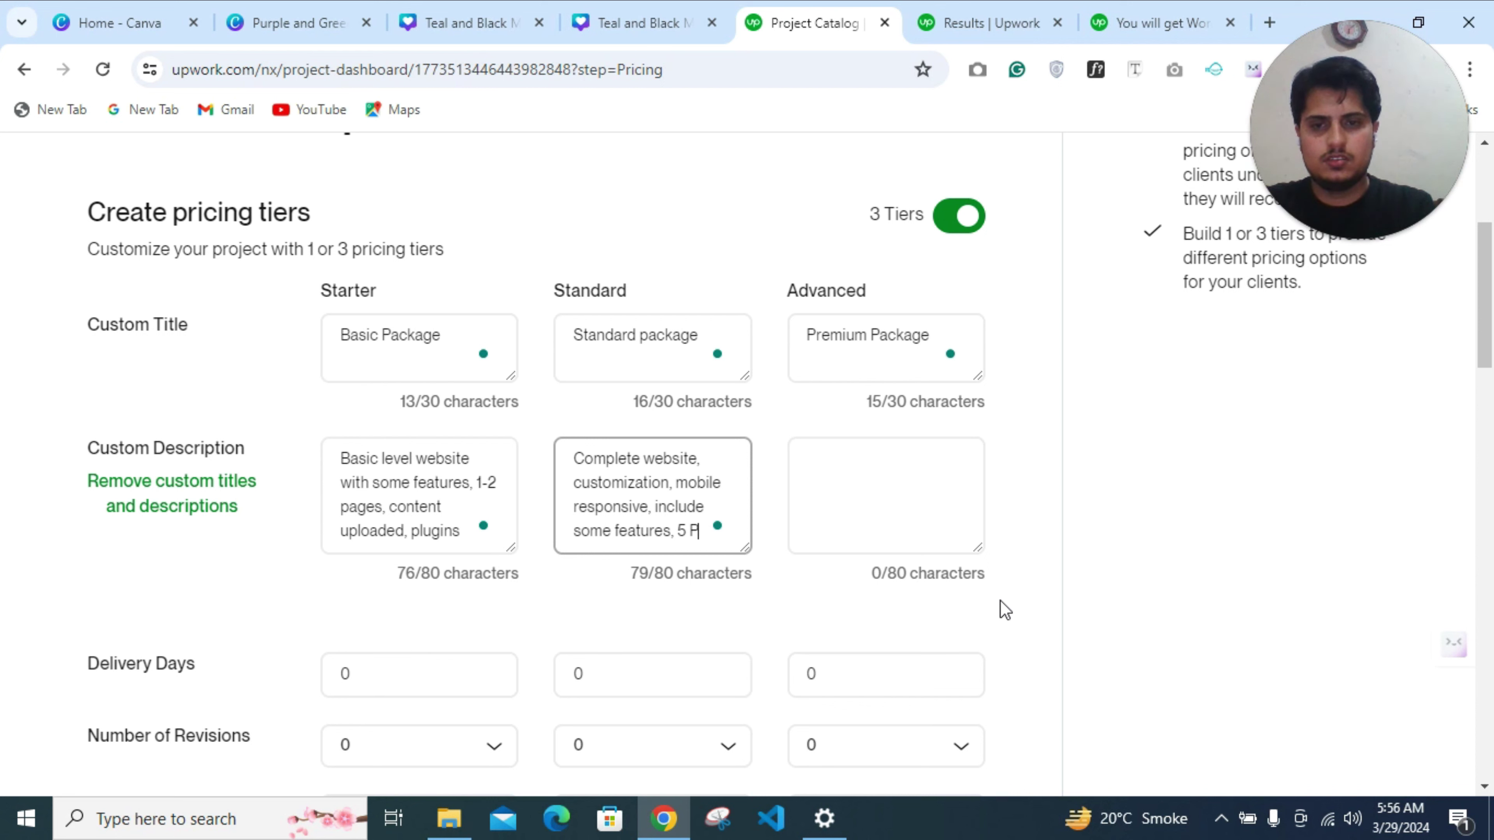
key("BackSpace")
key("BackSpace")
key("BackSpace")
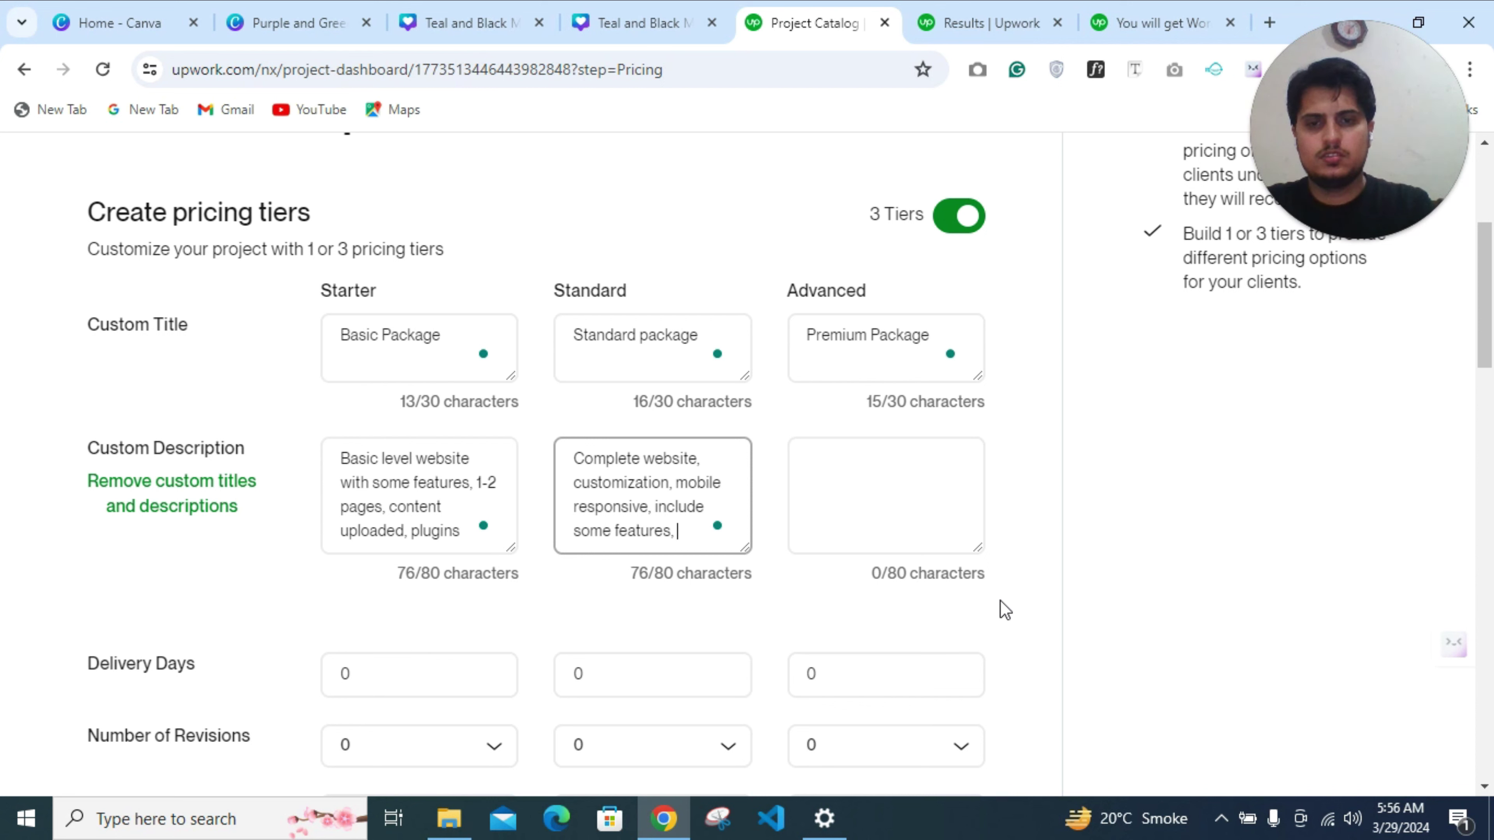
left_click(879, 479)
type("C")
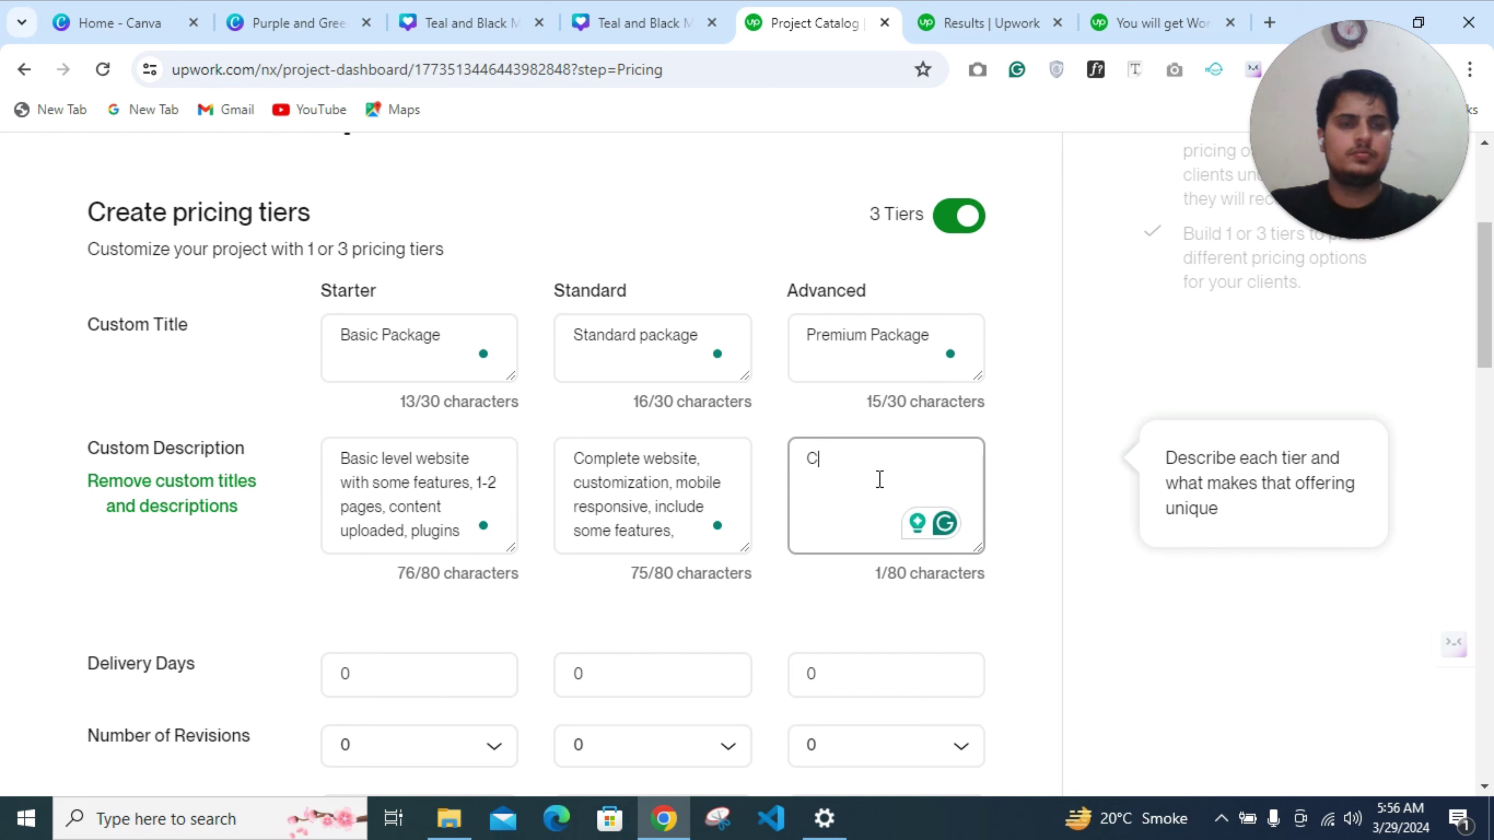
key("BackSpace")
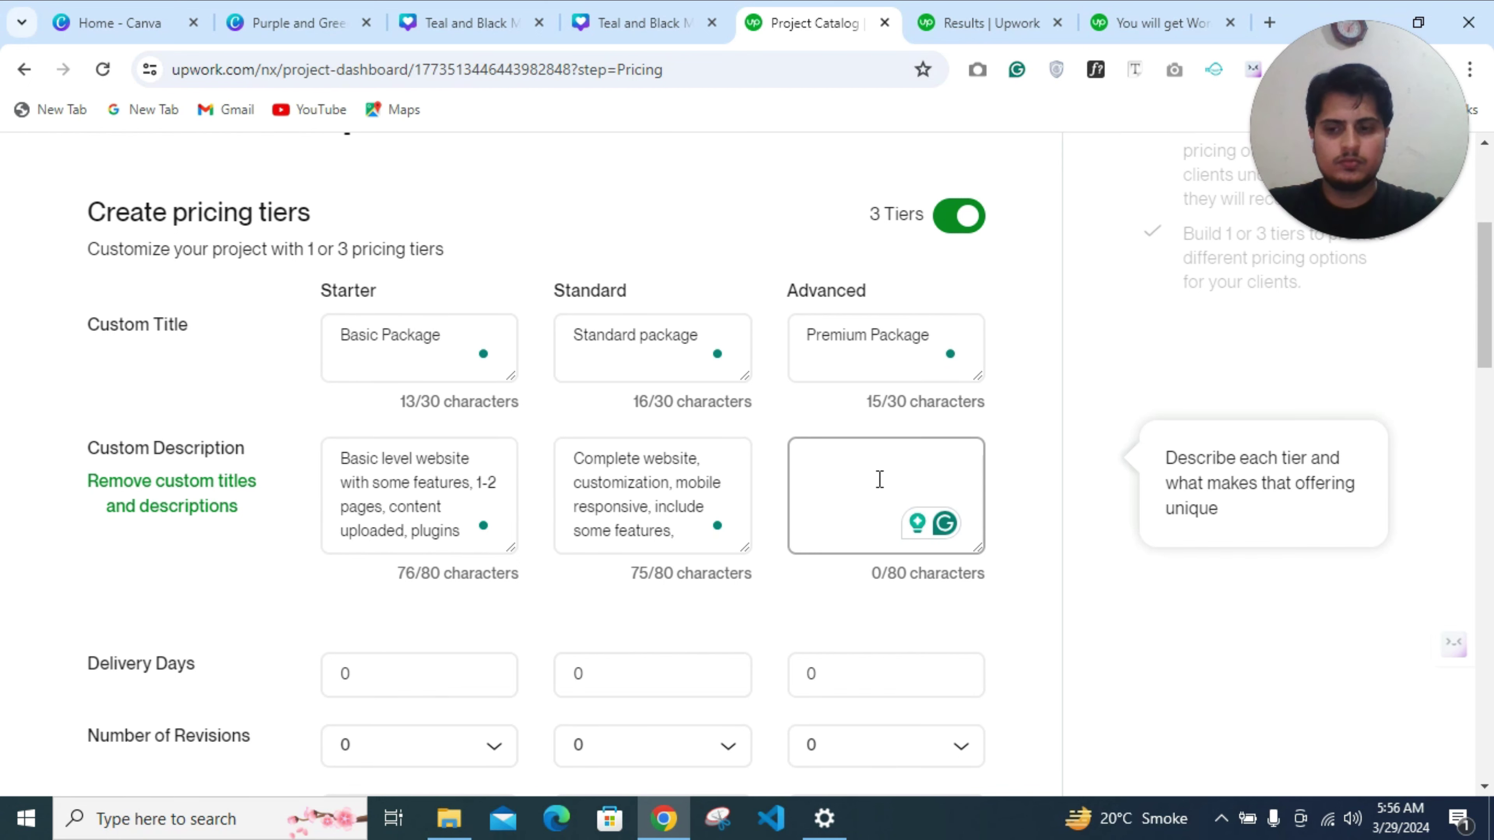
type("Expert level")
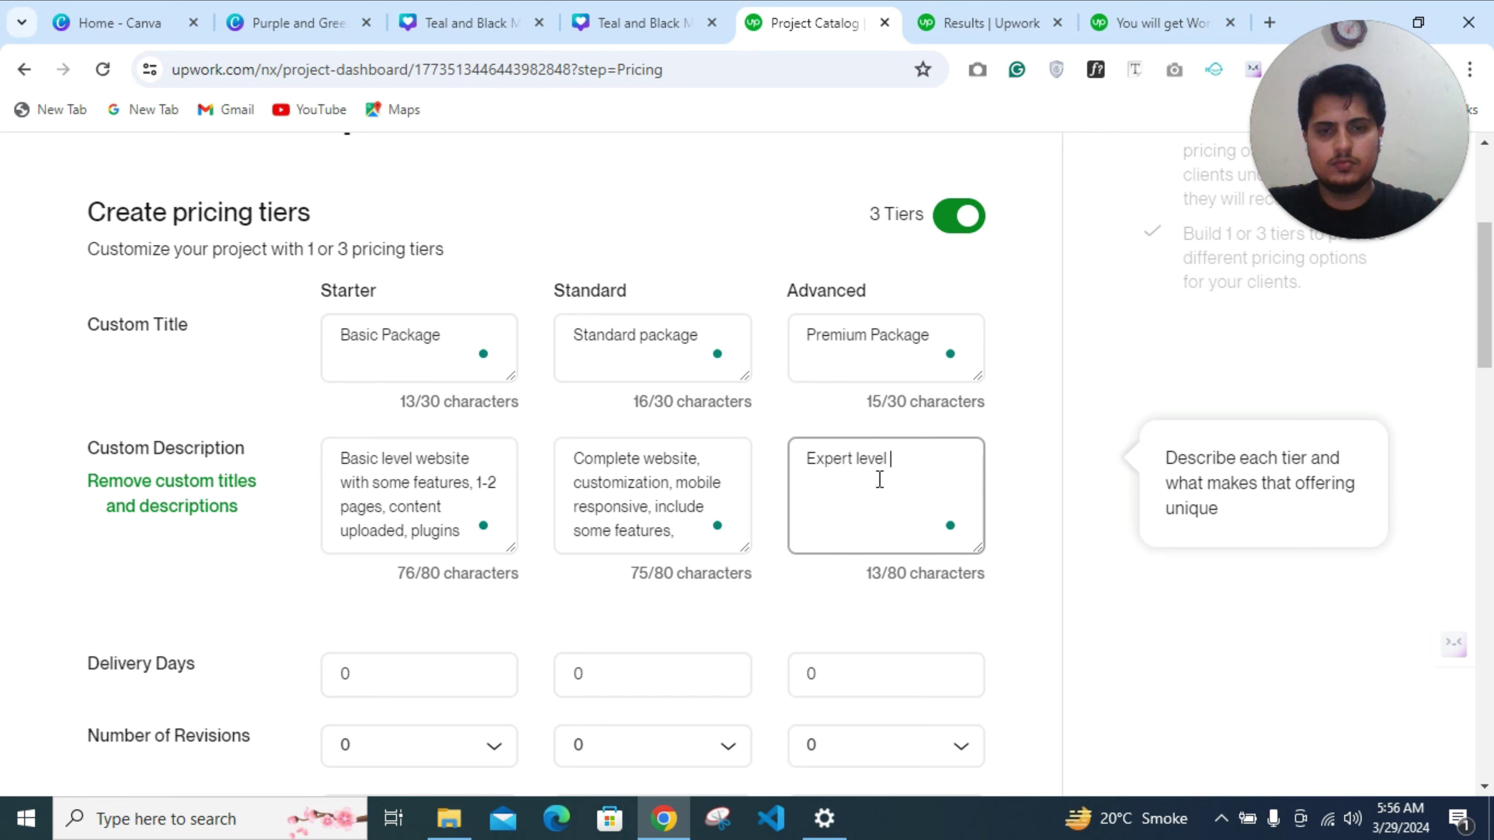
key("BackSpace")
key("BackSpace")
key("BackSpace")
key("BackSpace")
key("BackSpace")
key("BackSpace")
key("BackSpace")
key("BackSpace")
key("BackSpace")
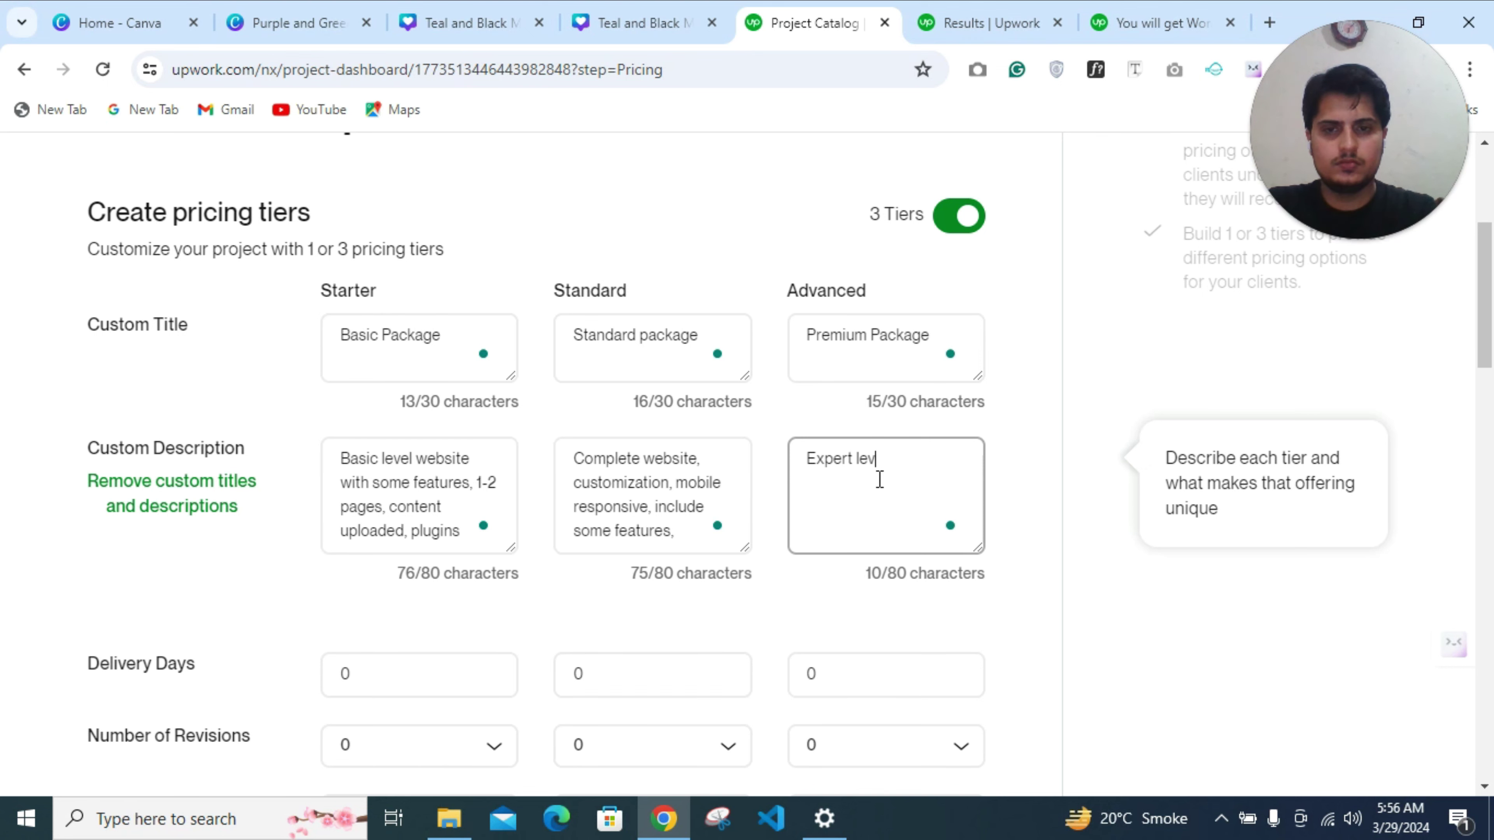
key("BackSpace")
key("BackSpace")
key("BackSpace")
key("BackSpace")
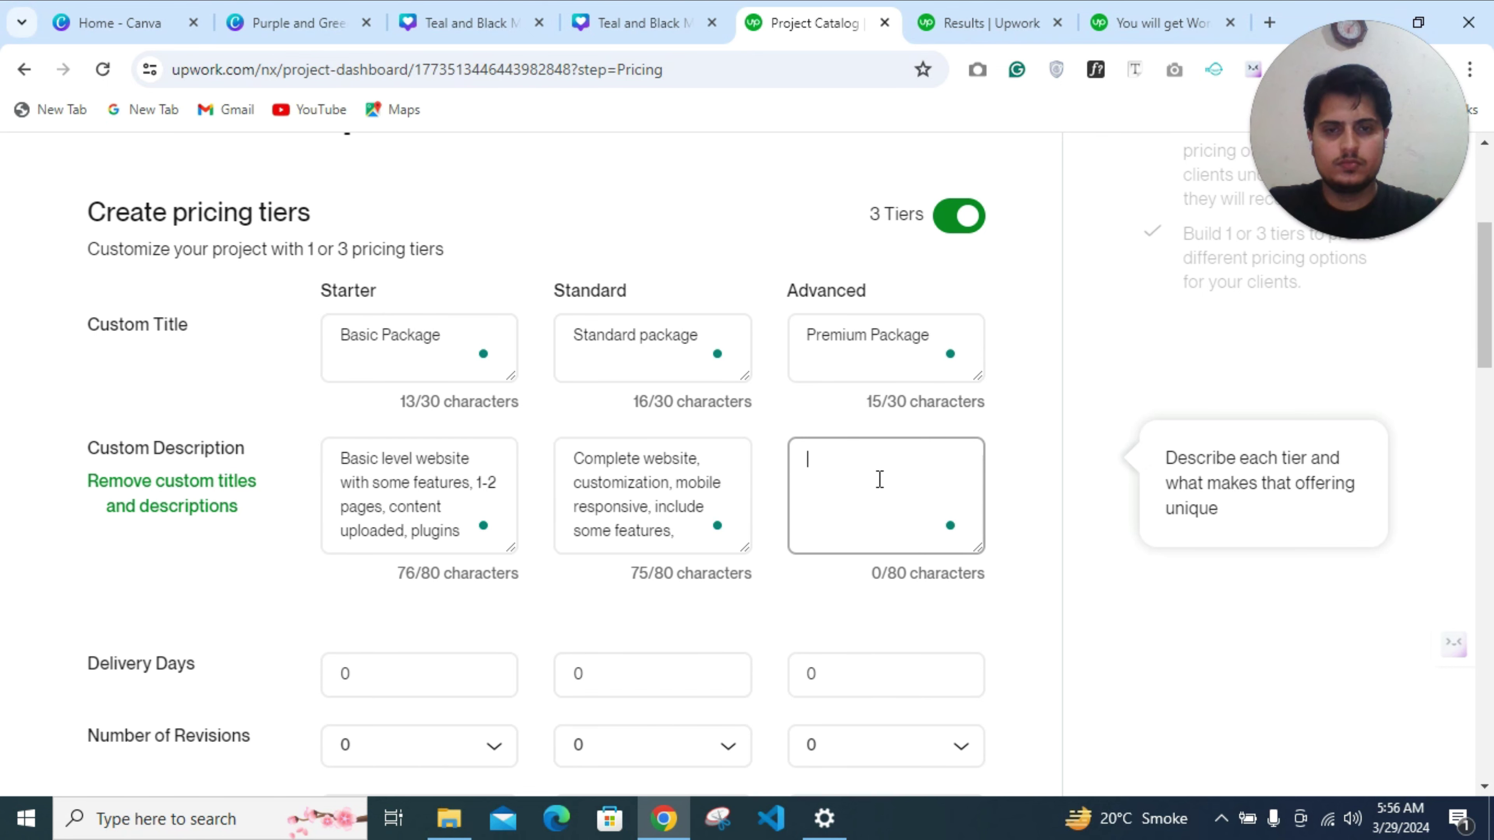
type("C")
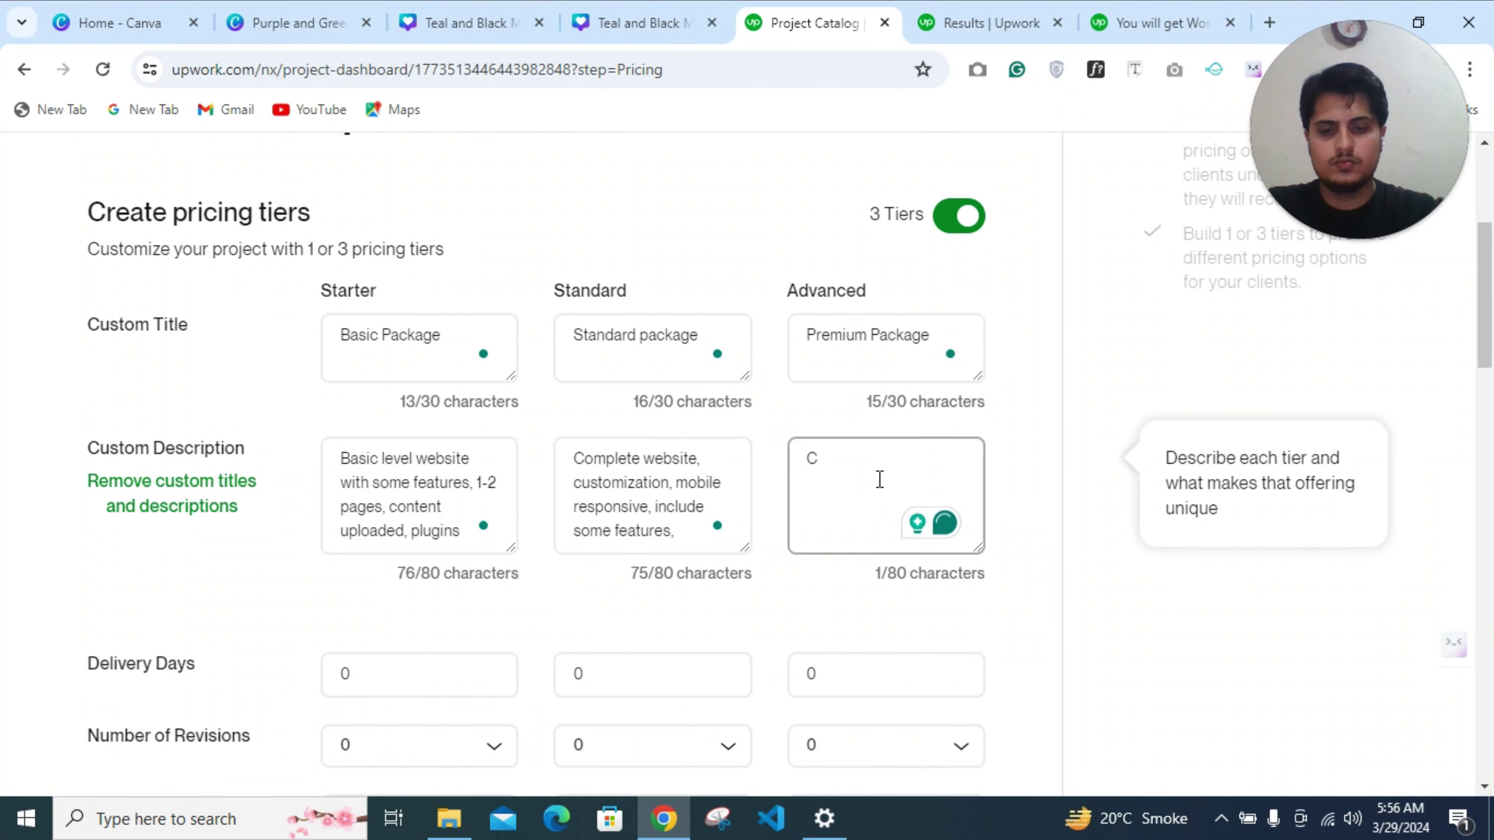
key("BackSpace")
type("a")
key("BackSpace")
Start the Advanced tier's custom description with "Professional level website"
type("Pr")
type("ofess")
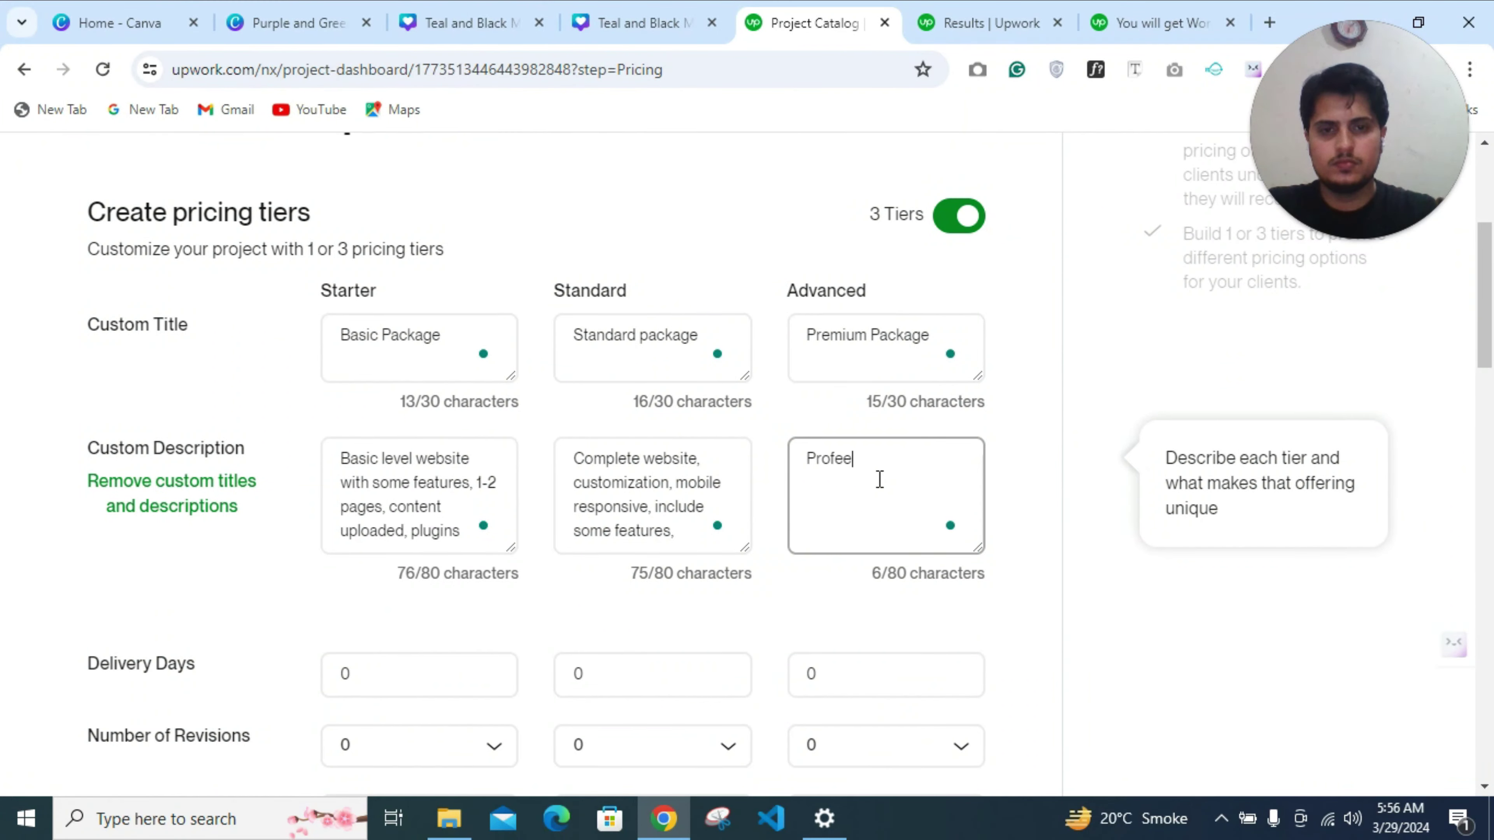
type("ional level")
key("BackSpace")
key("BackSpace")
type("l wev")
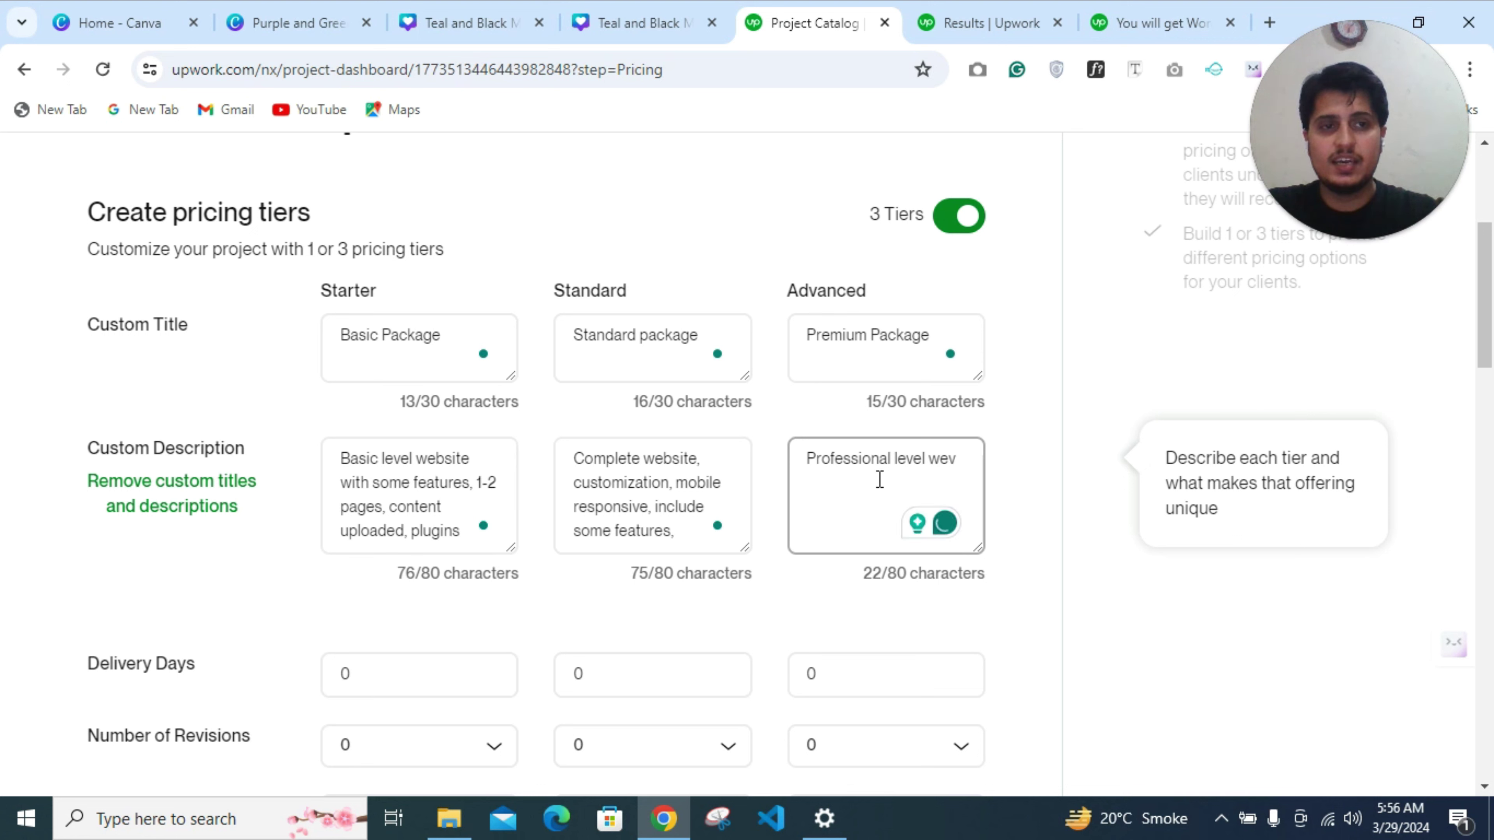
key("BackSpace")
type("b")
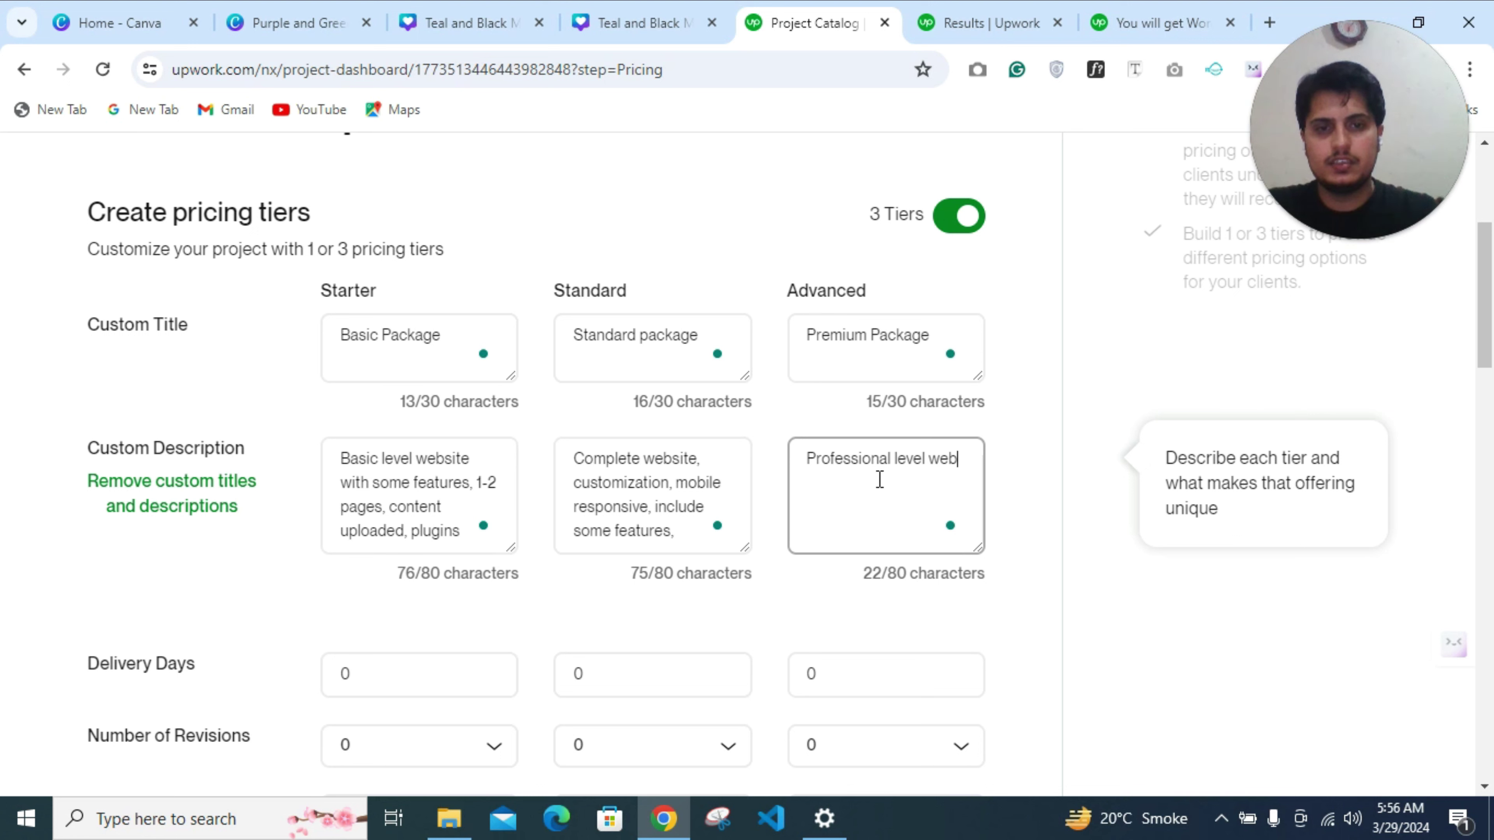
type("aite")
key("BackSpace")
key("BackSpace")
key("BackSpace")
key("BackSpace")
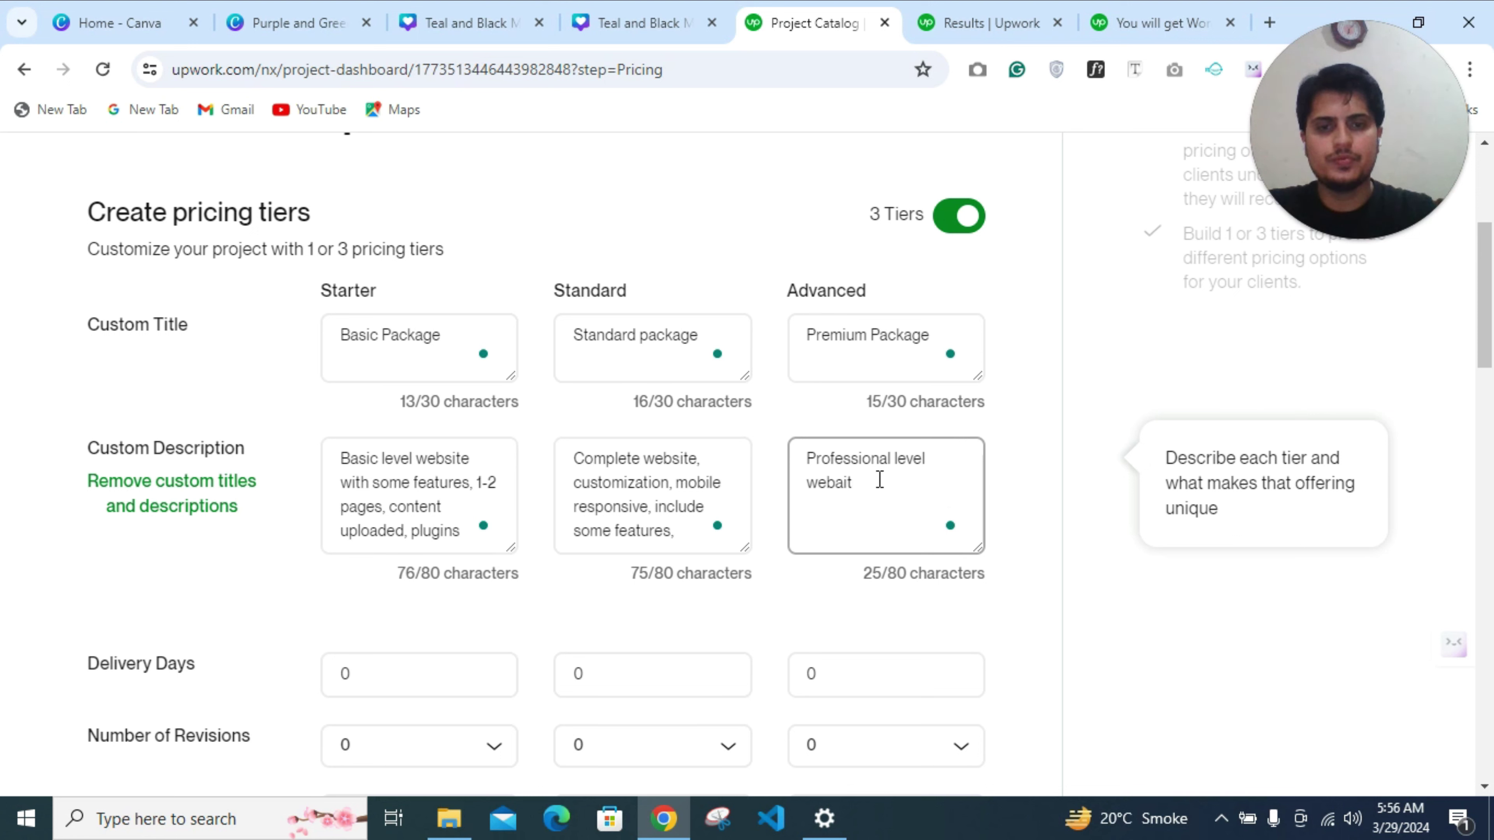
key("BackSpace")
type("site wit")
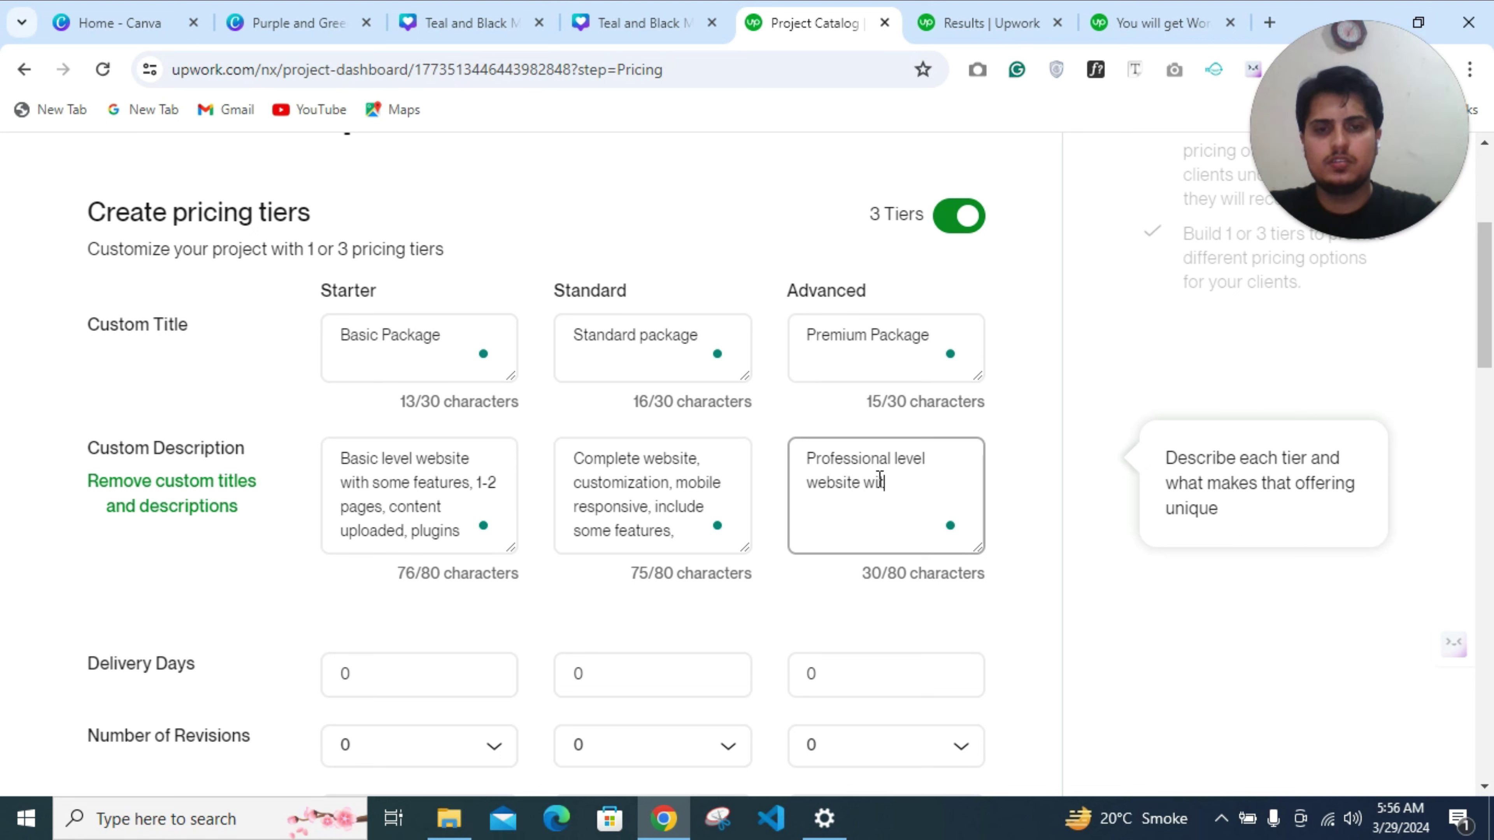
Continue the Advanced tier's custom description with "with all features according to the client"
type("h a")
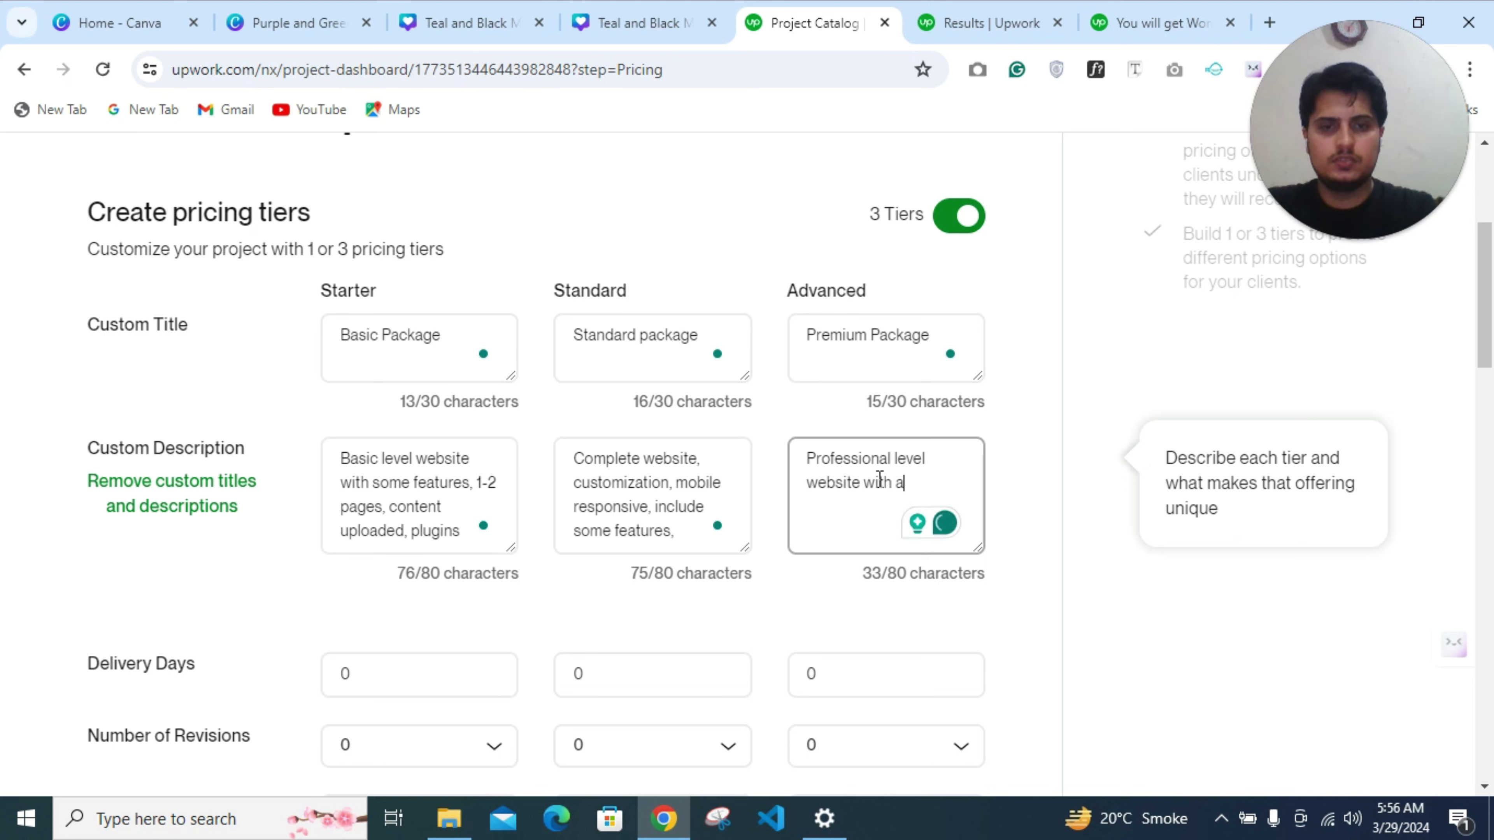
type("ll featu")
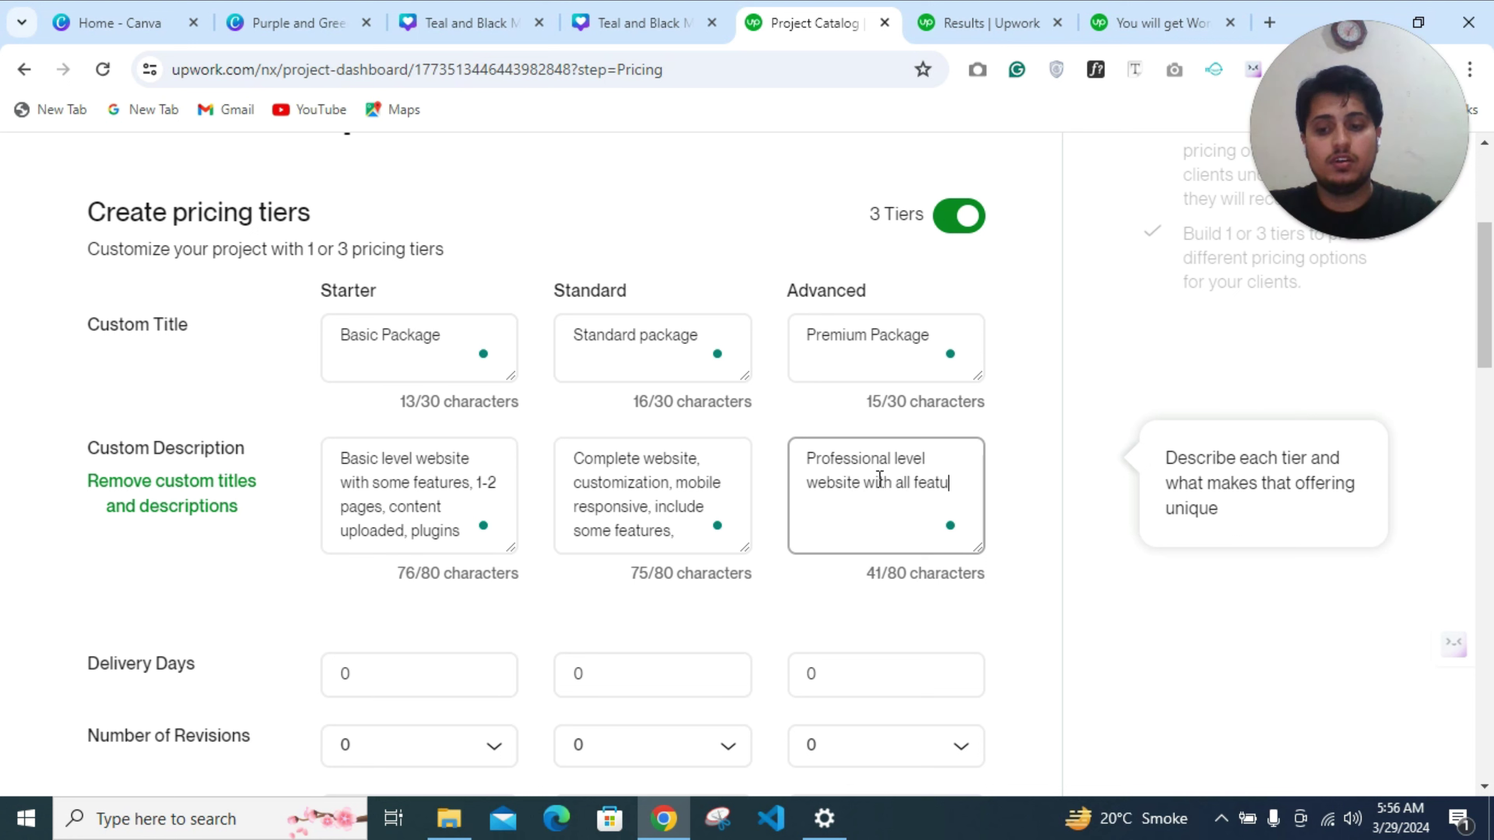
type("res ")
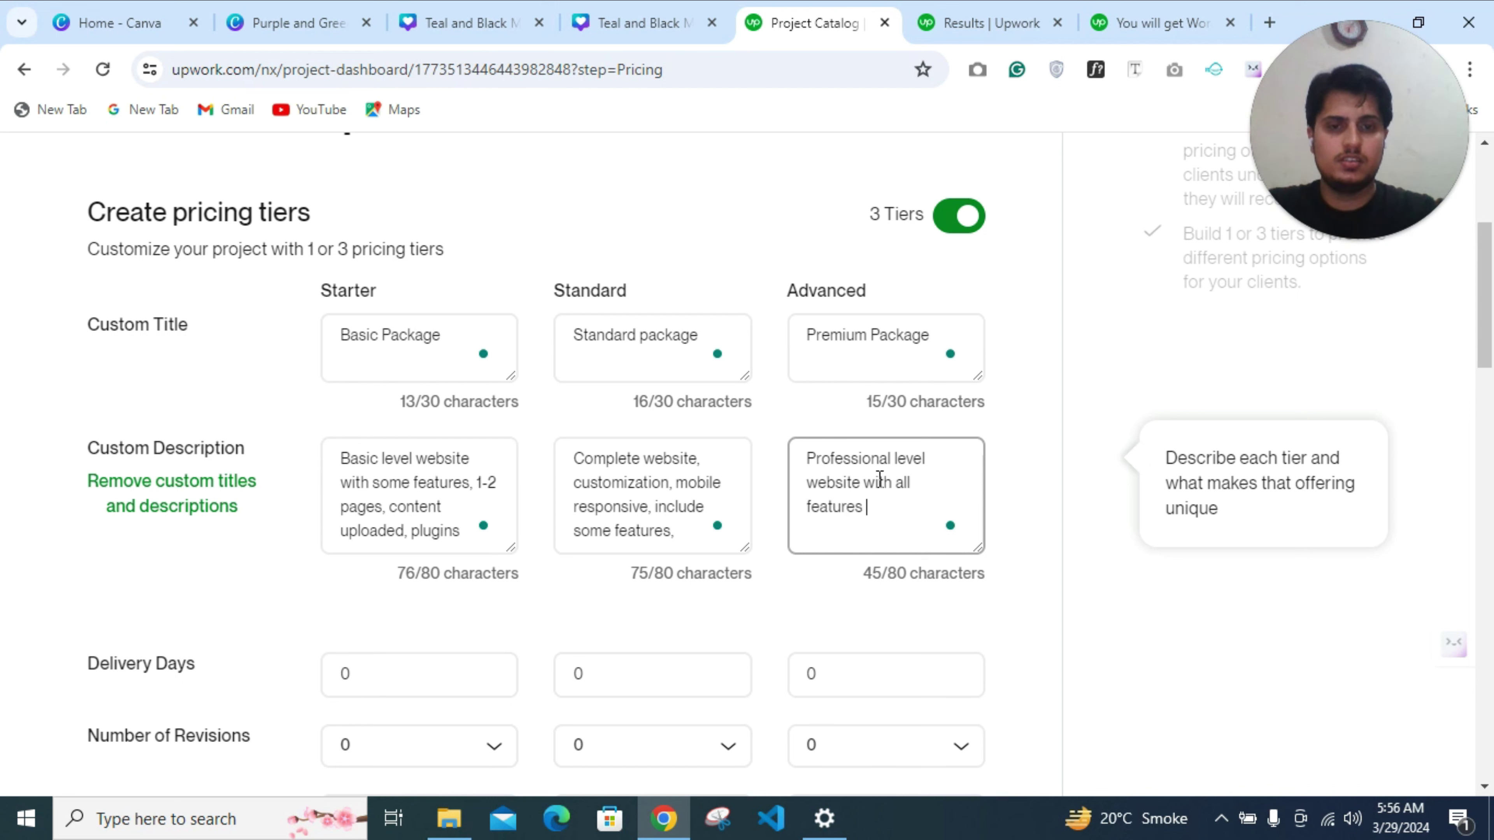
type("acc")
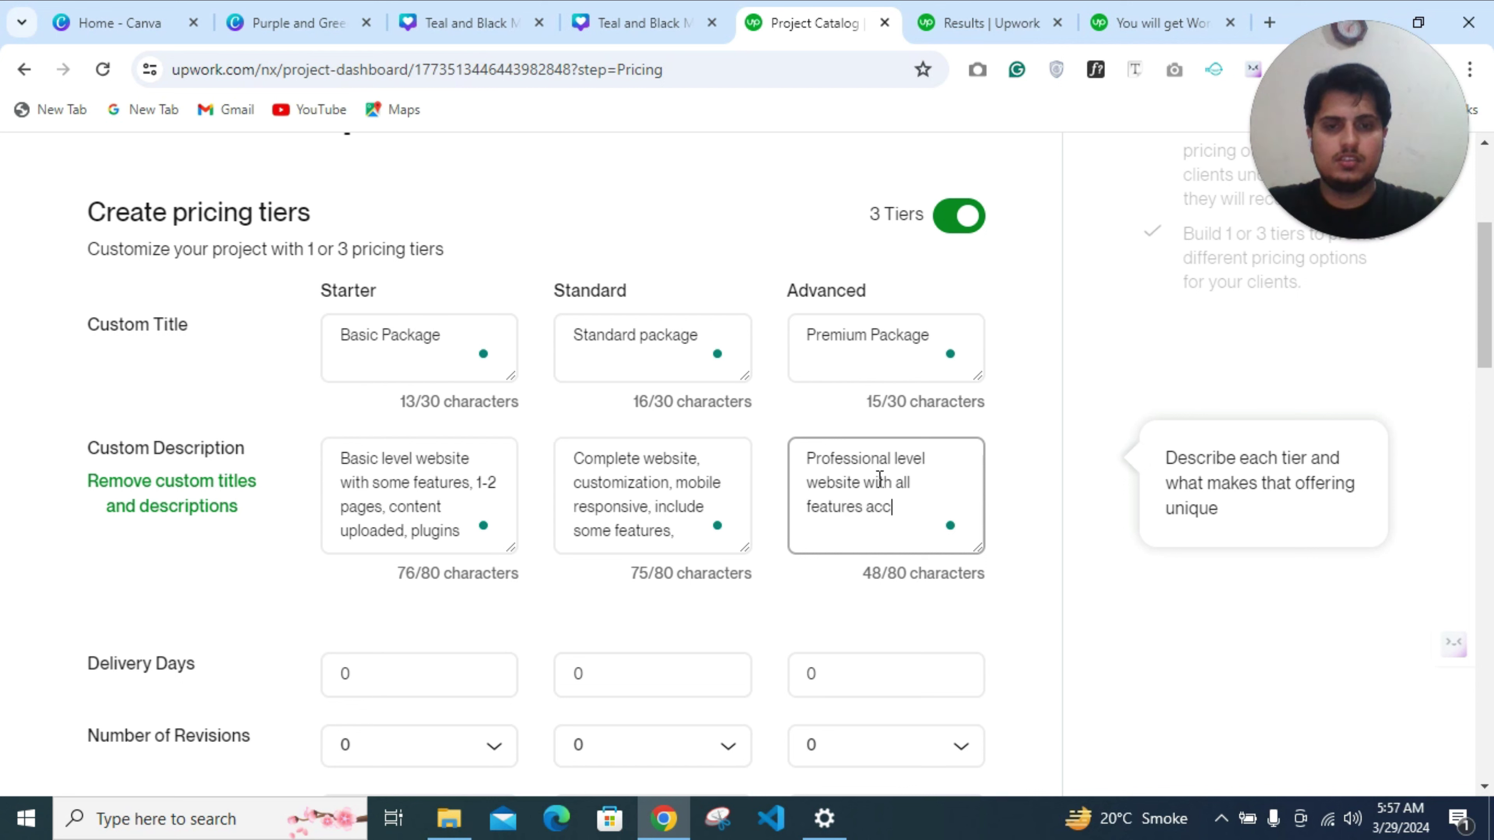
type("ording ")
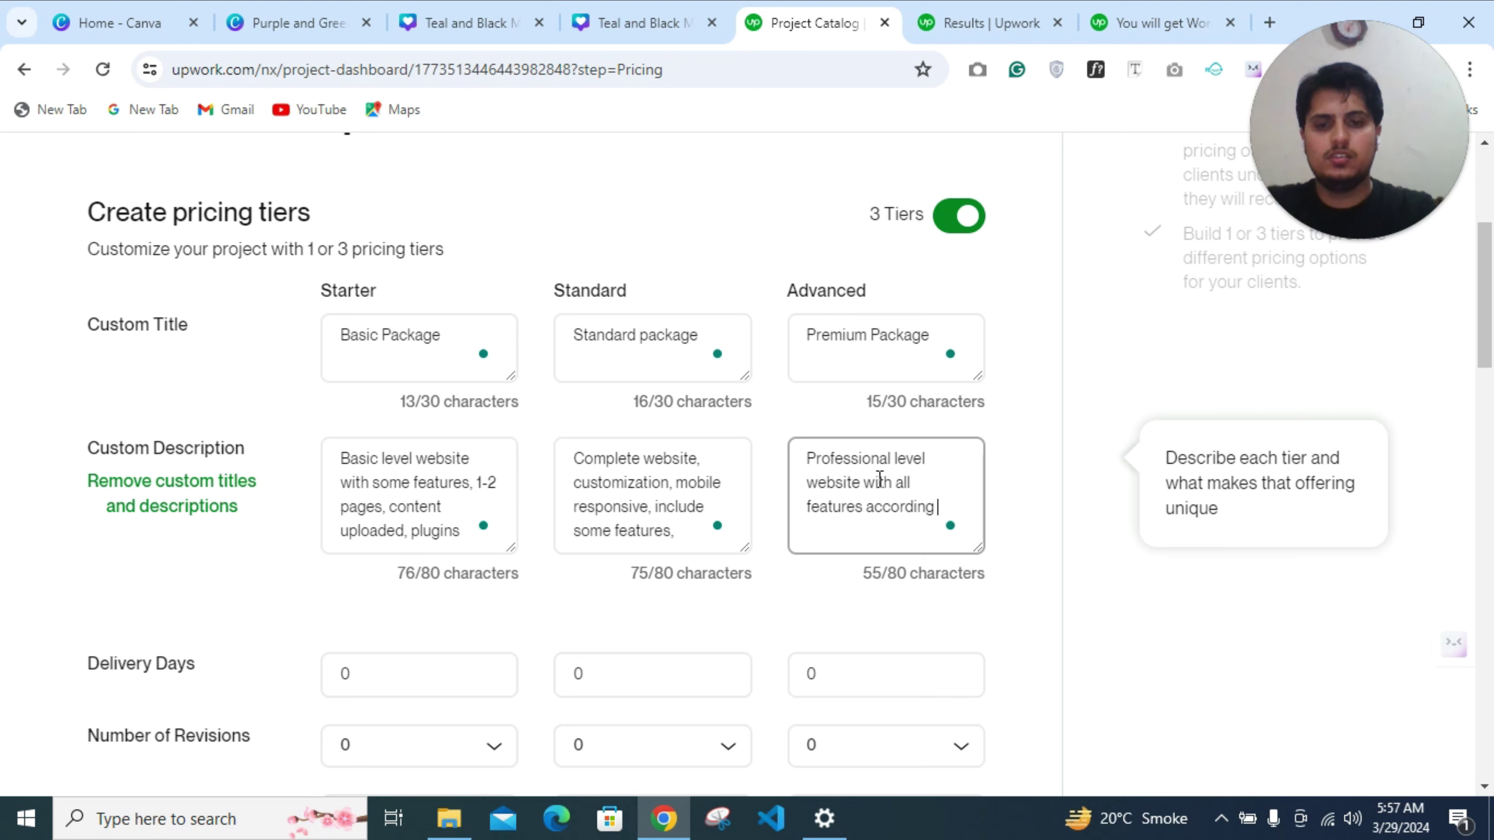
type("to the ")
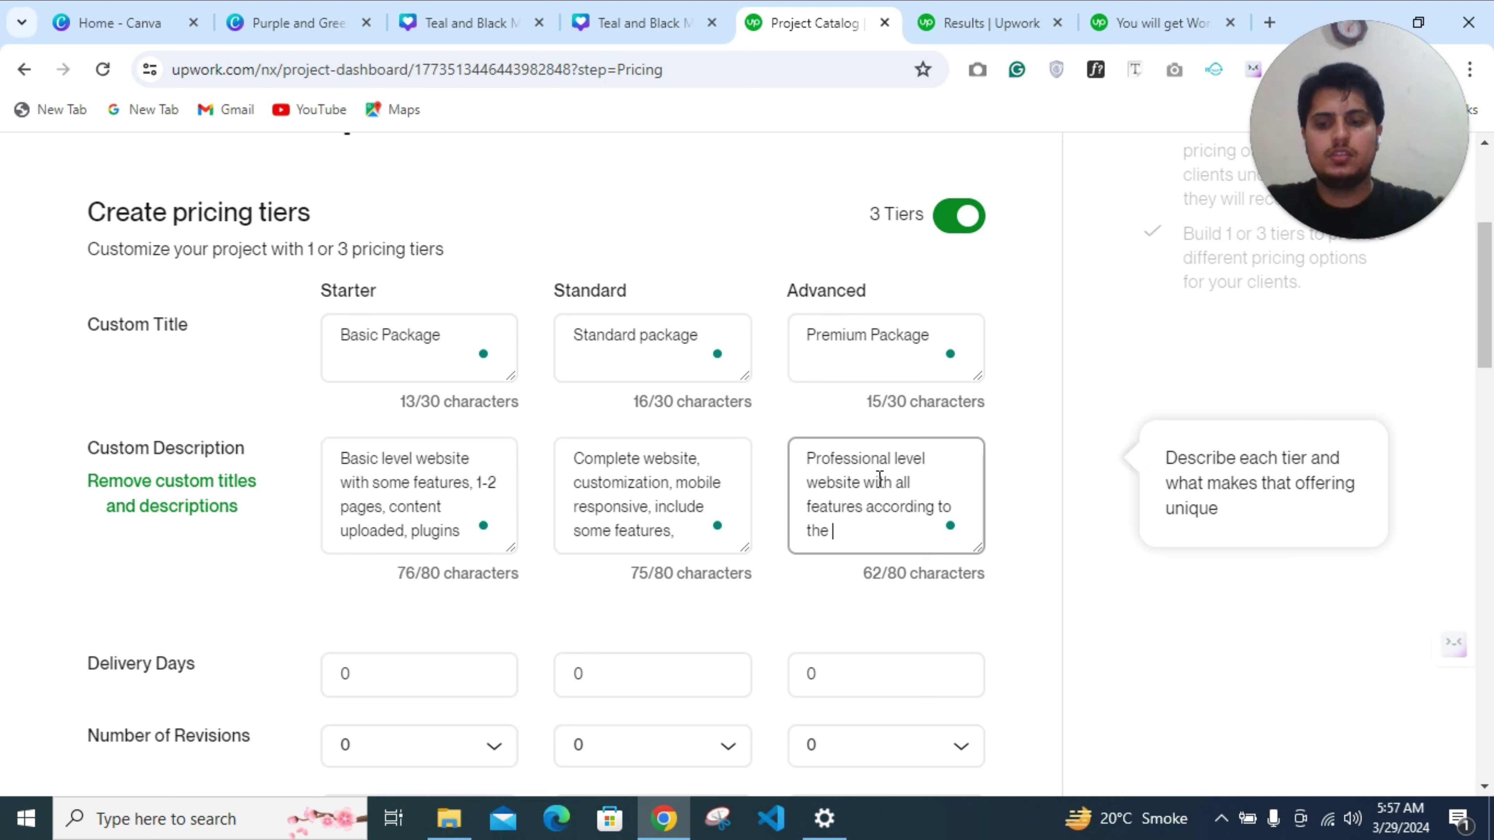
type("client")
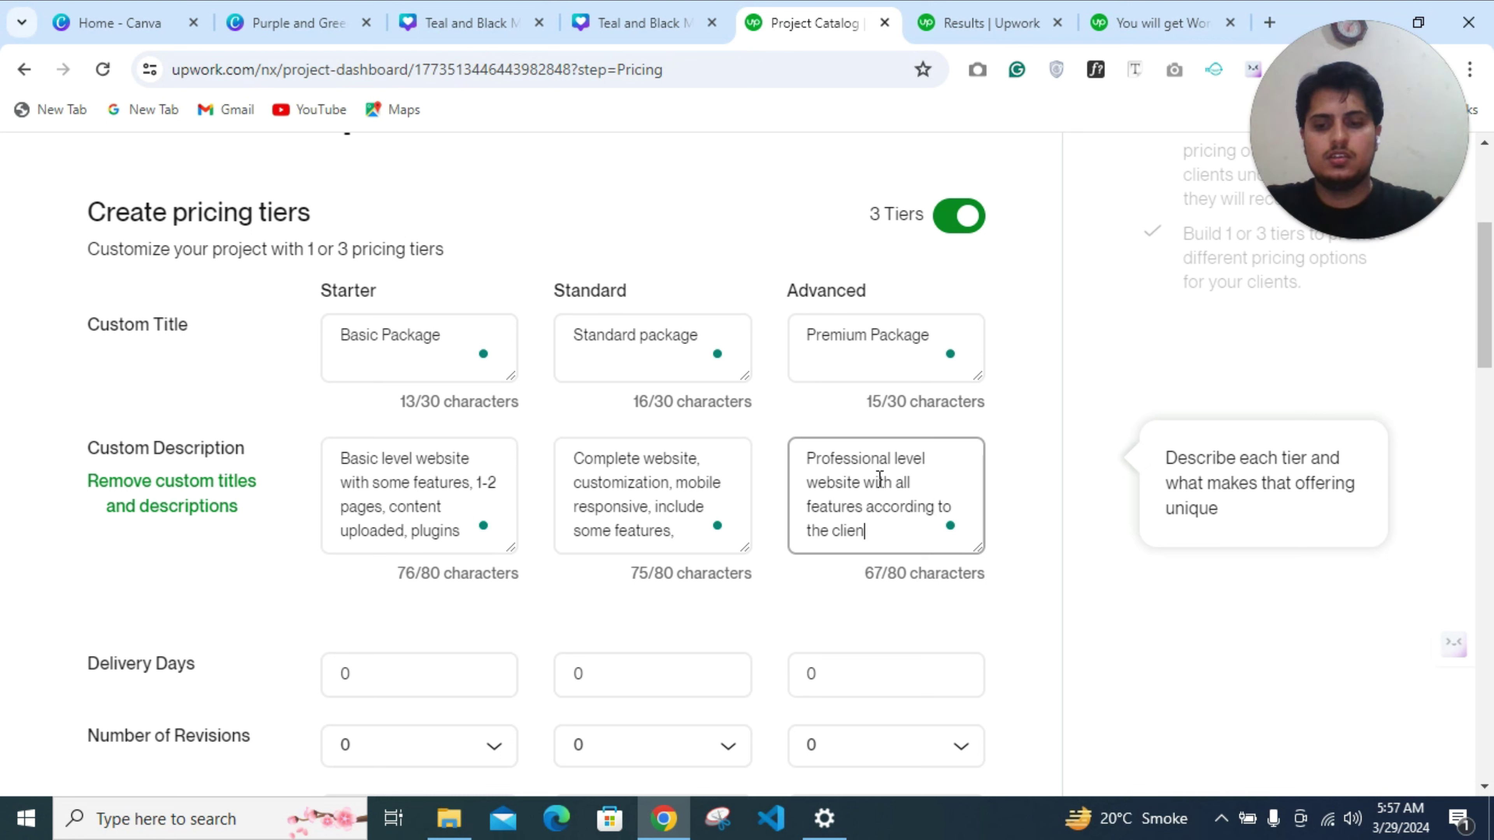
Replace "the client" at the end of the Advanced tier's custom description with "your requirments"
key("BackSpace")
key("BackSpace")
key("BackSpace")
key("BackSpace")
key("BackSpace")
key("BackSpace")
key("BackSpace")
key("BackSpace")
key("BackSpace")
key("BackSpace")
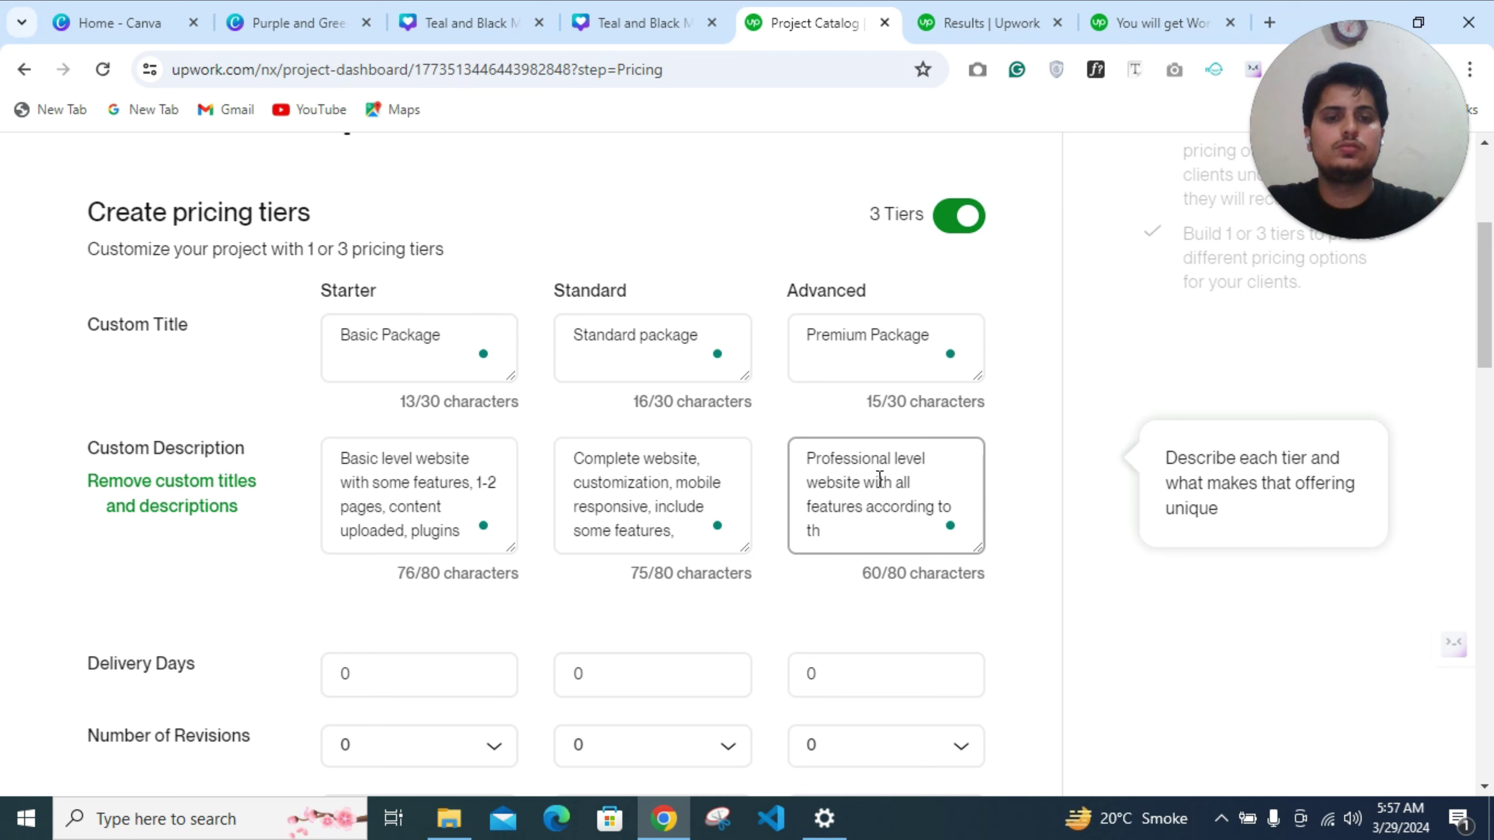
type("your ")
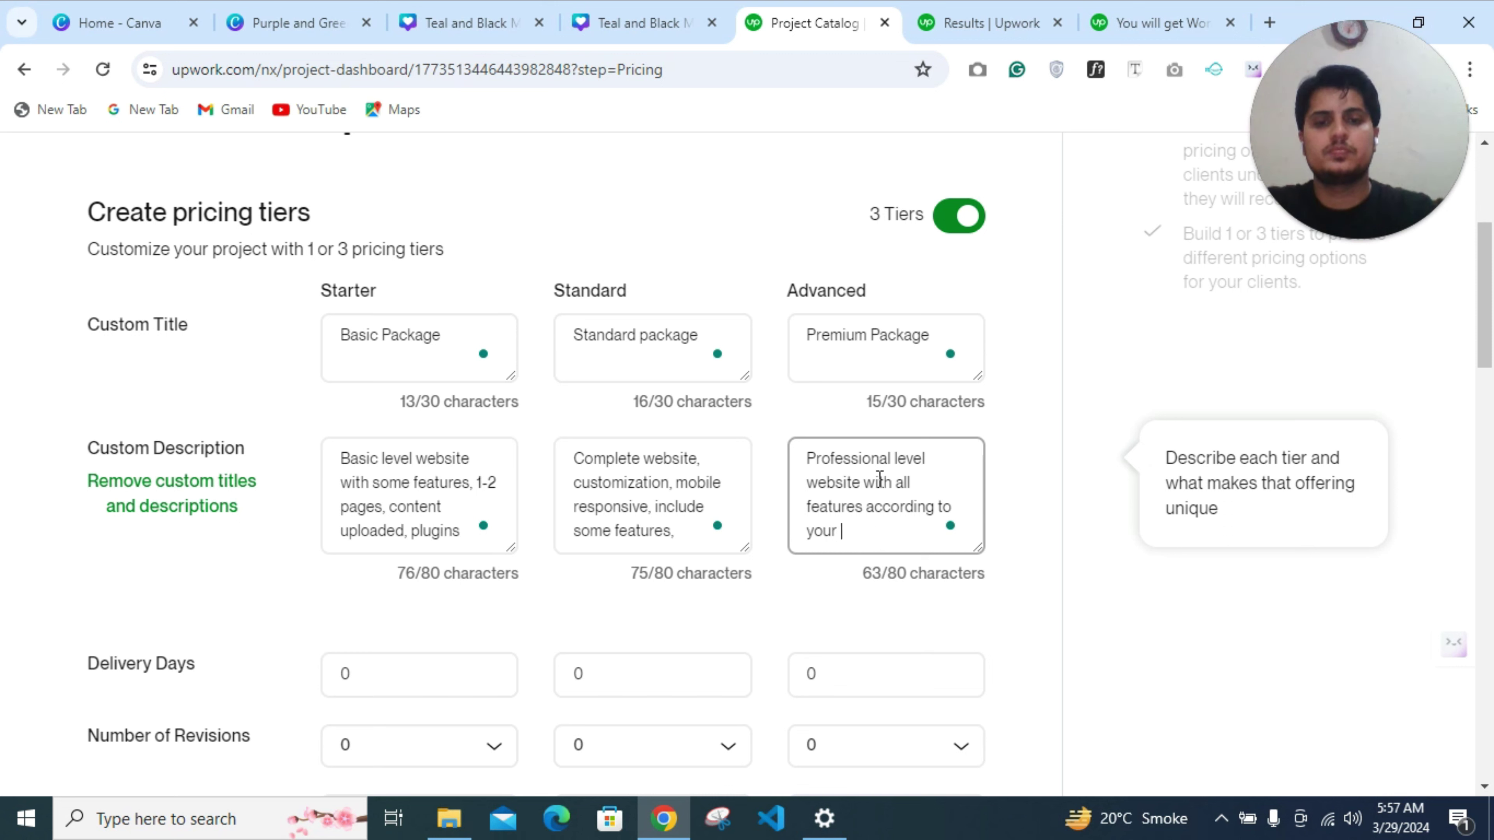
type("requi")
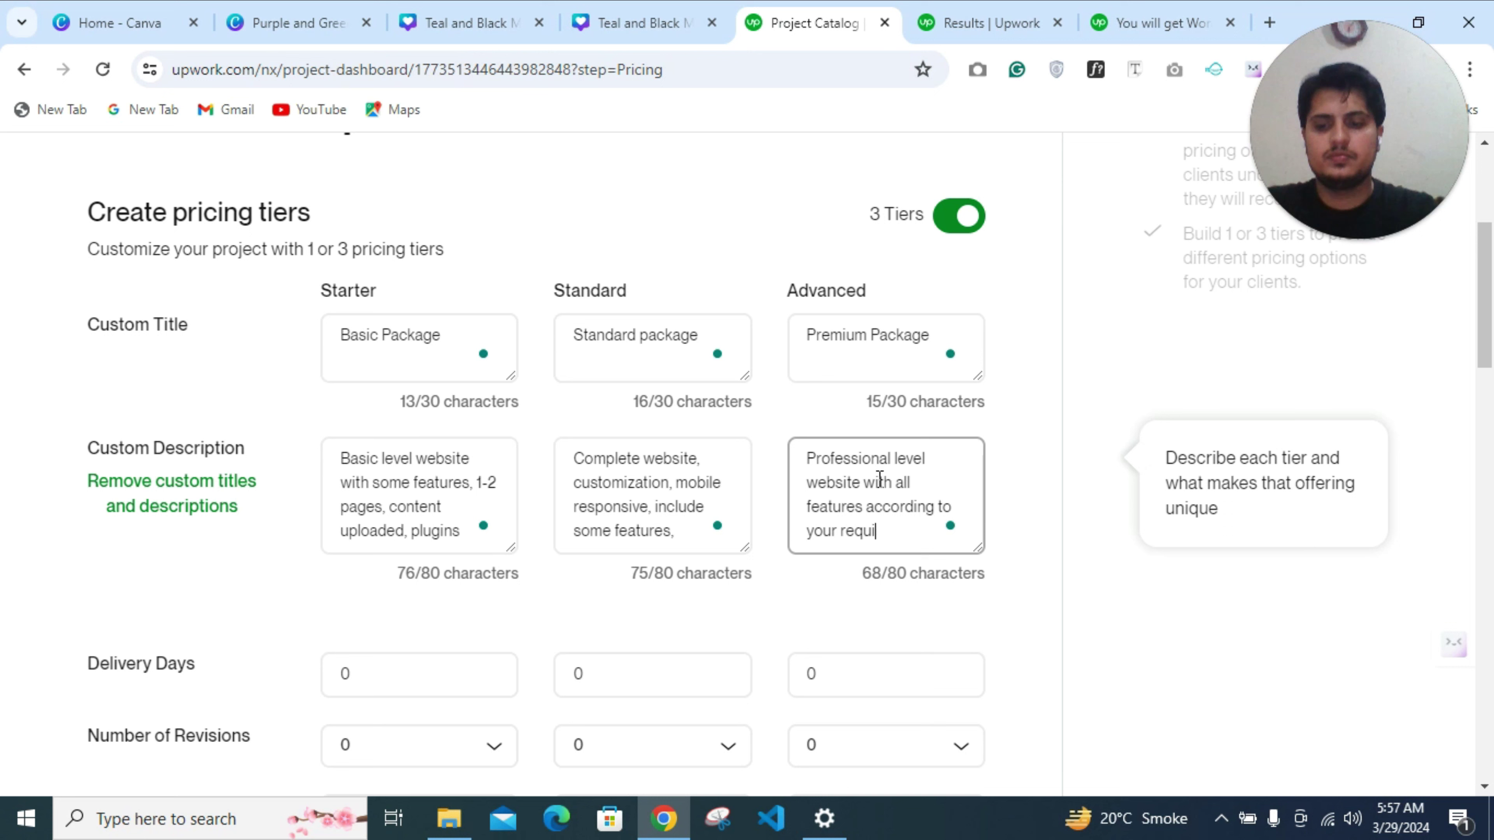
type("rments")
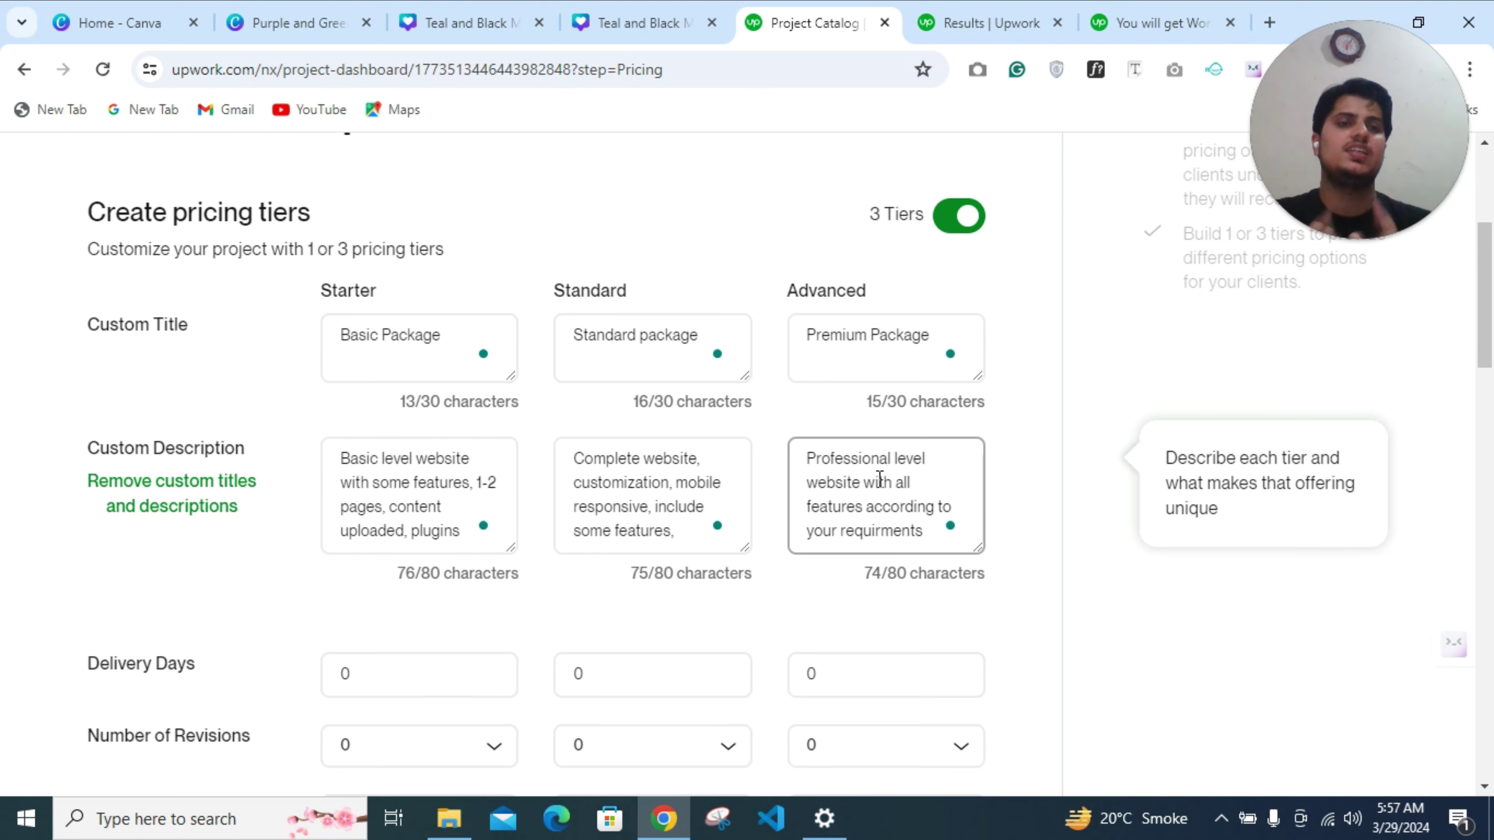
Correct the Advanced tier's custom description to "A professional-level website with all features according to your requirements"
left_click(871, 464)
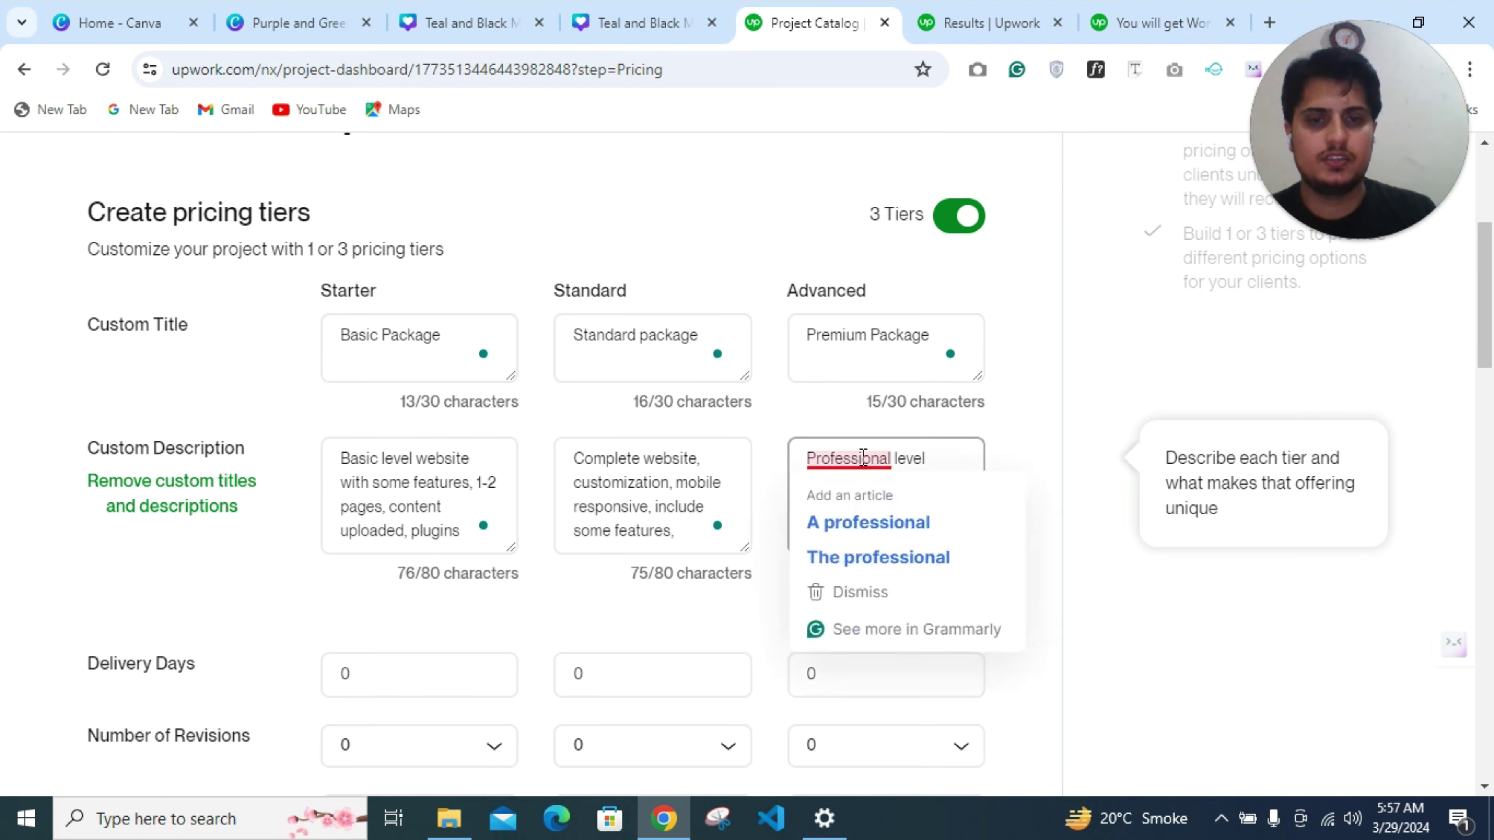
left_click(891, 533)
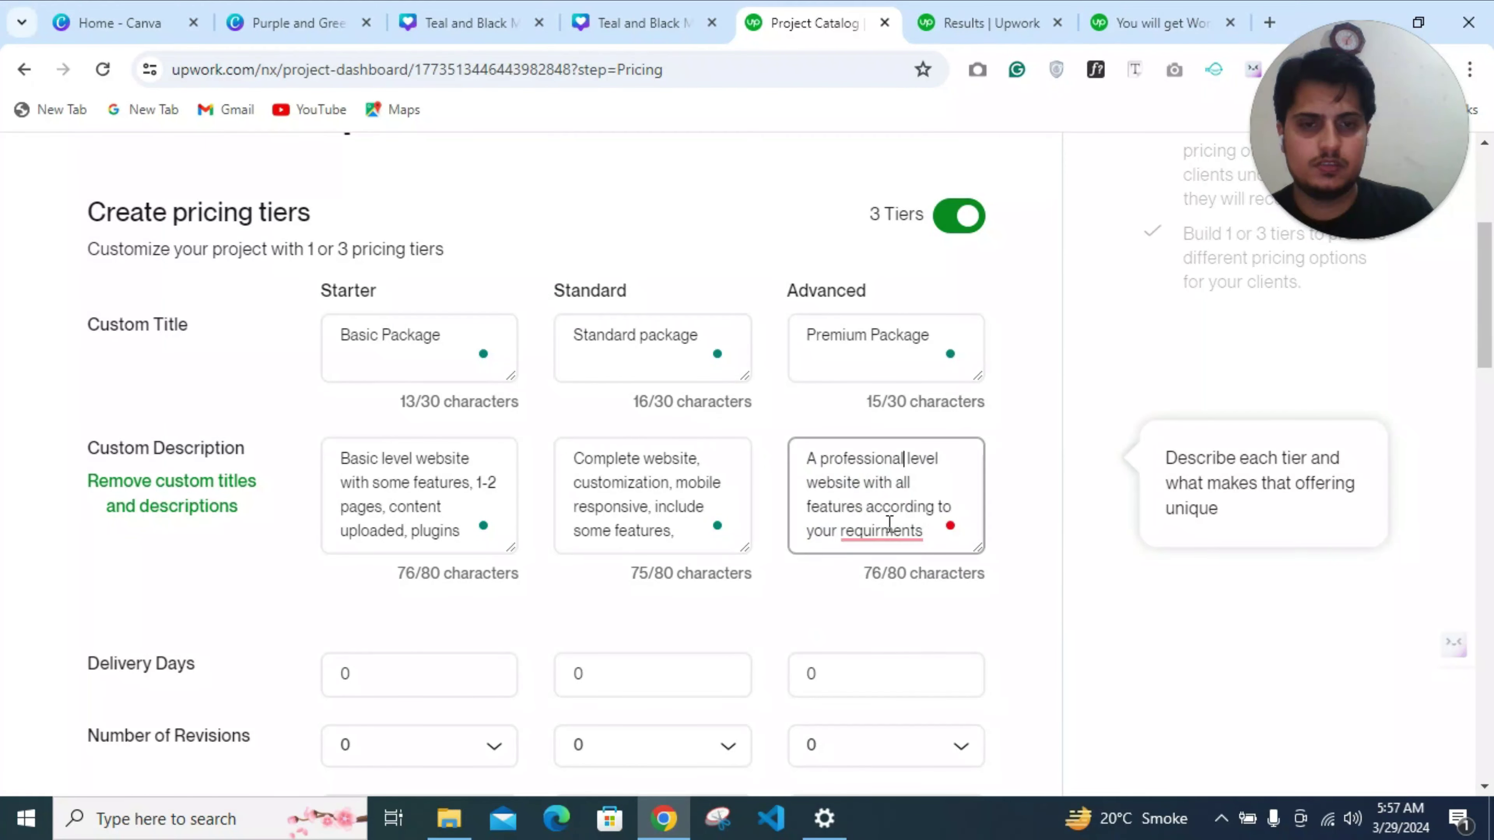
left_click(873, 531)
left_click(914, 594)
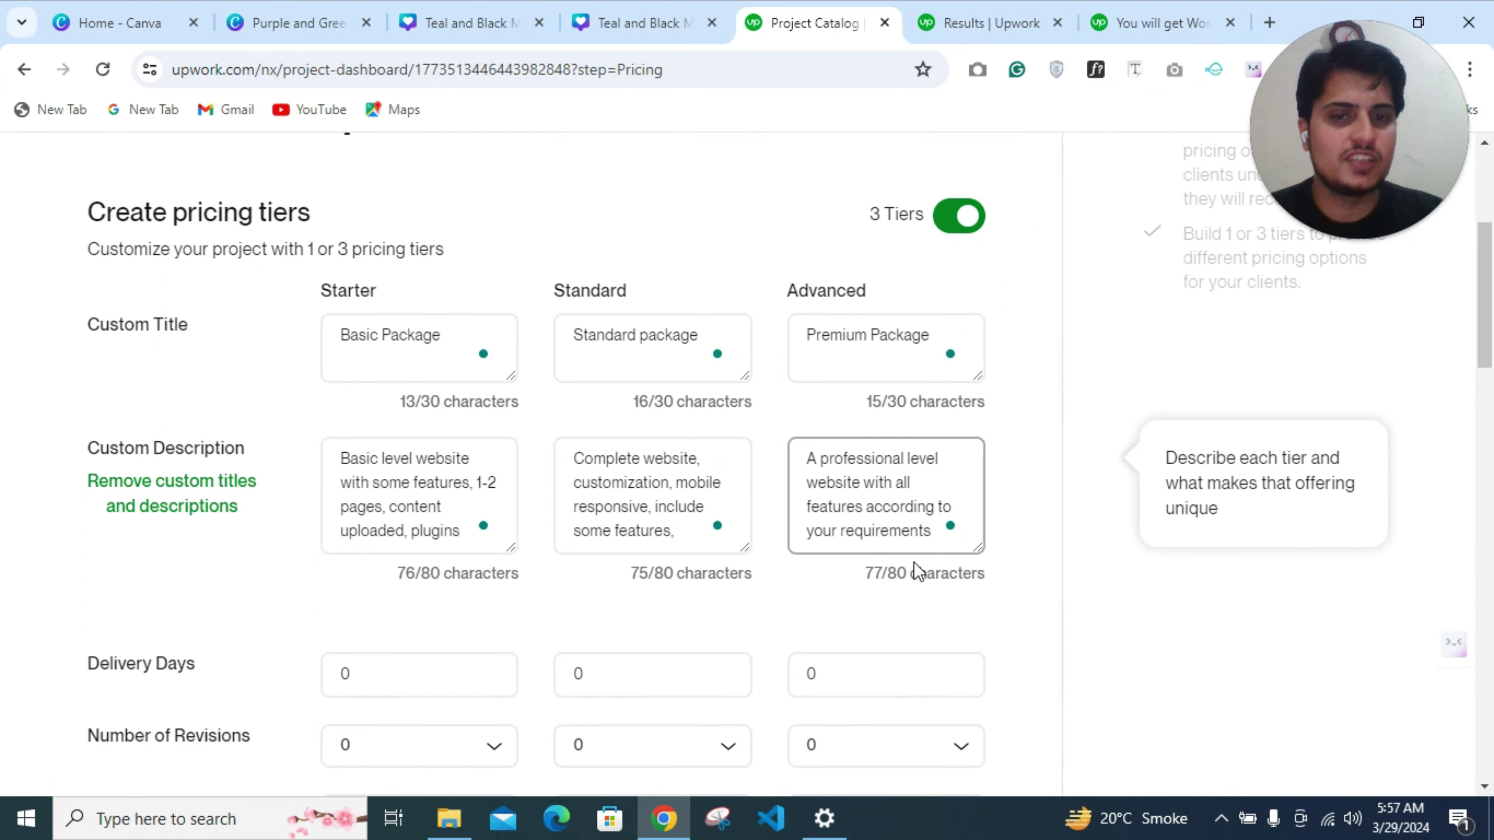
scroll(677, 523, "down", 3)
left_click(383, 459)
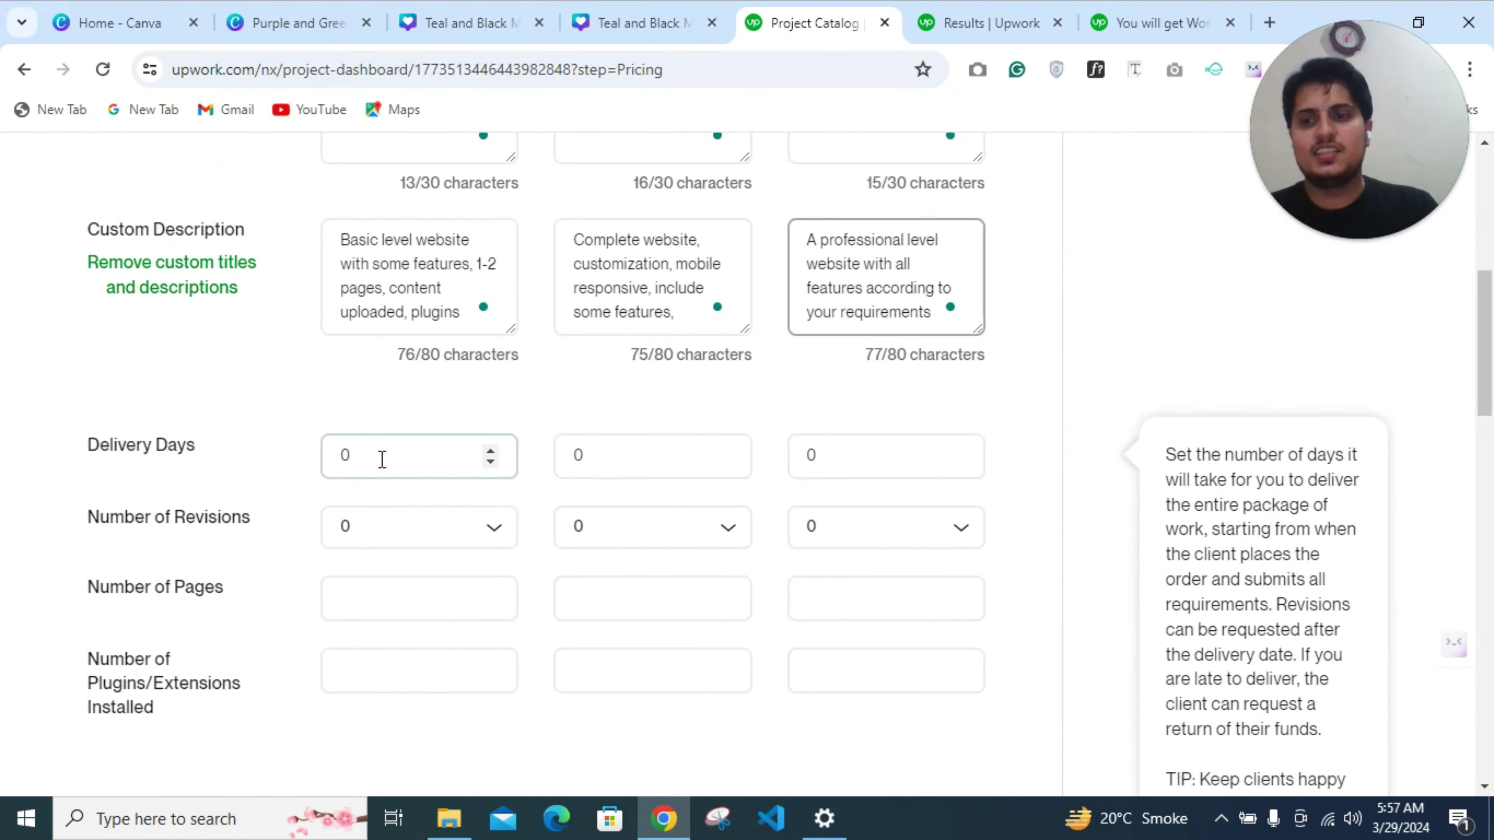
left_click(900, 250)
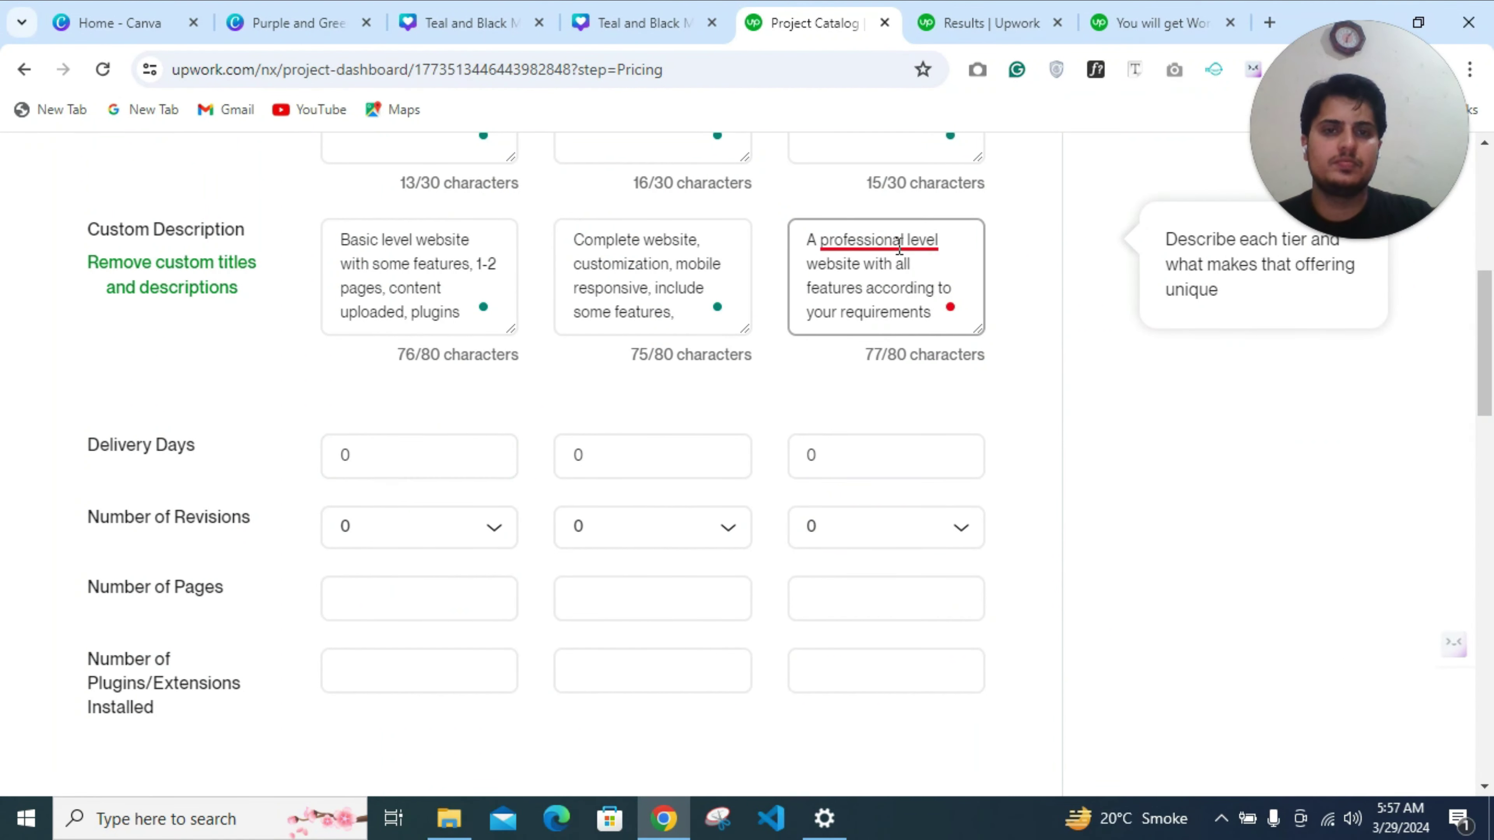
left_click(932, 304)
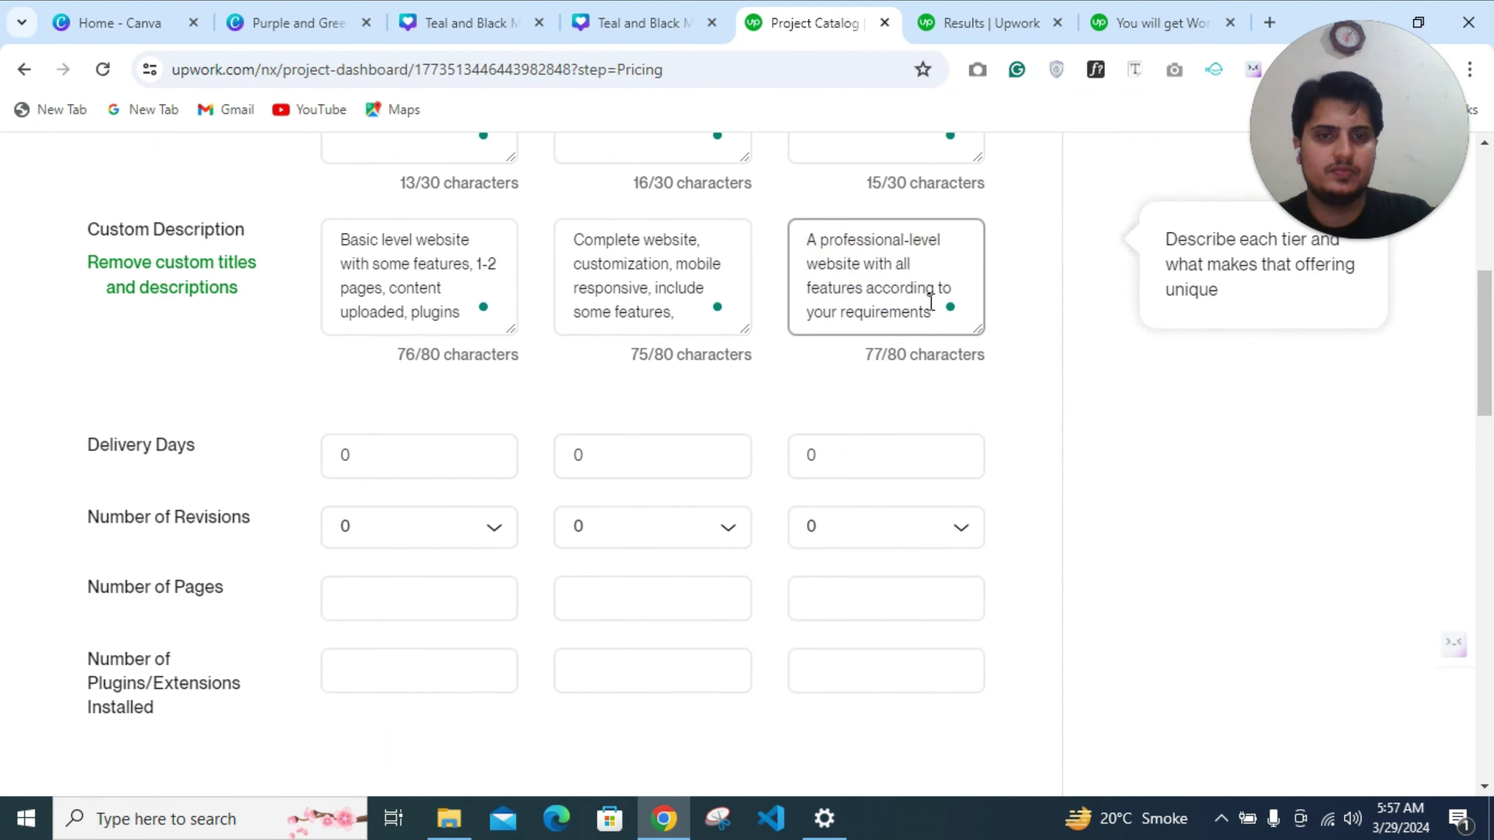
Set the delivery days to 2 for Starter, 3 for Standard and 5 for Advanced
left_click(643, 257)
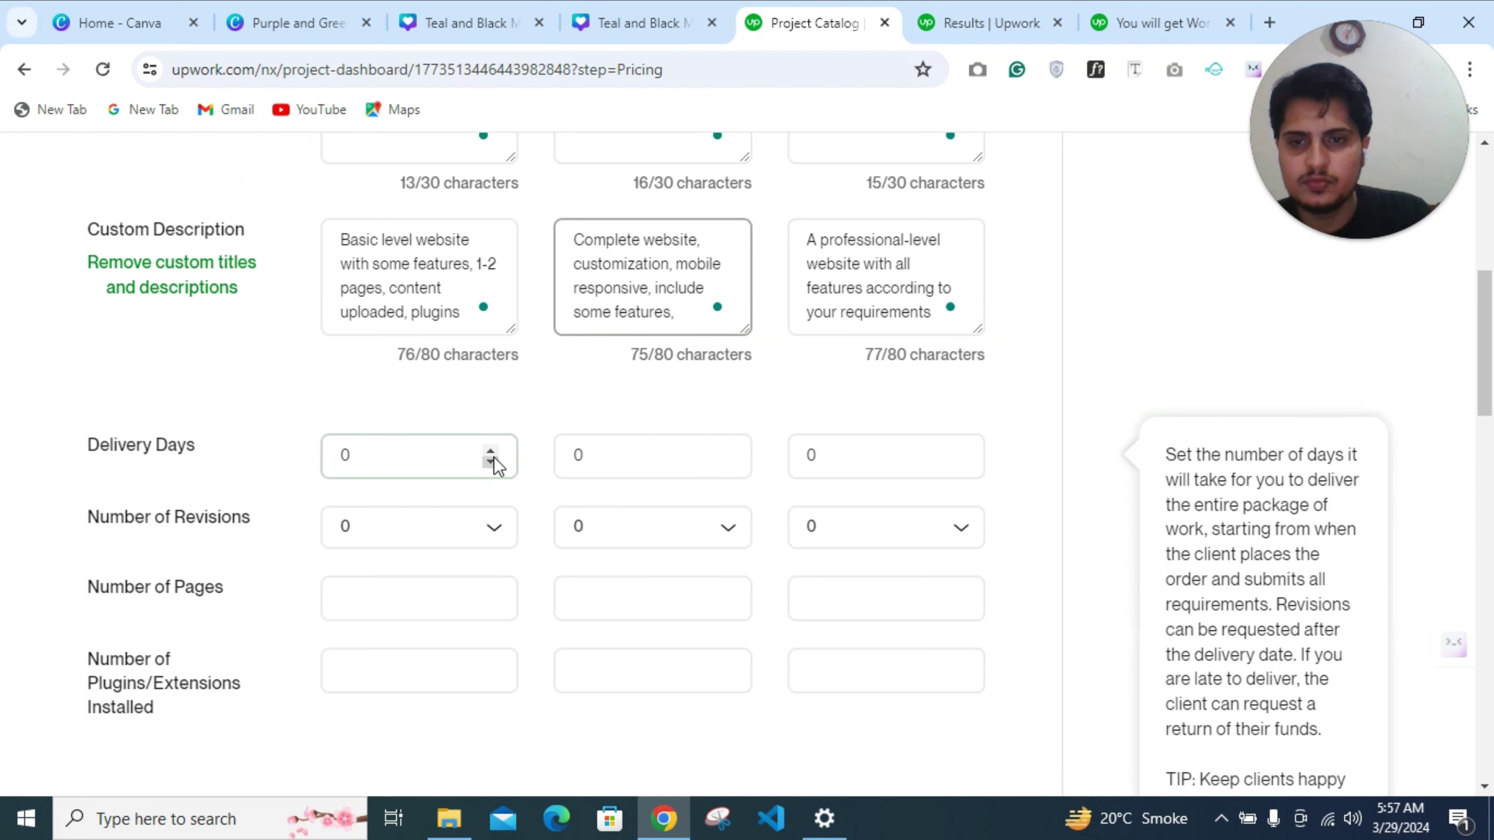
double_click(492, 452)
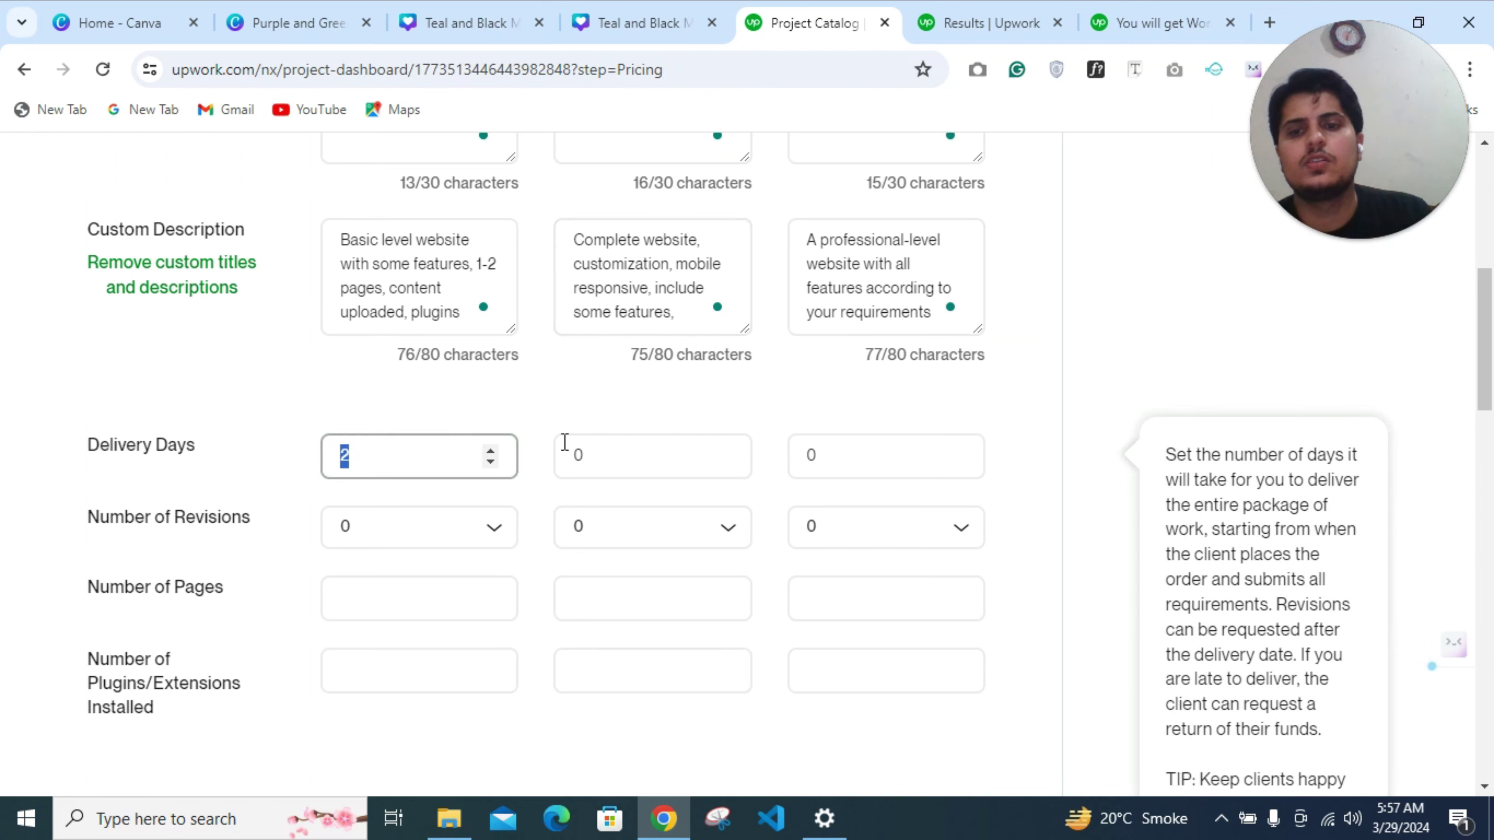
triple_click(725, 452)
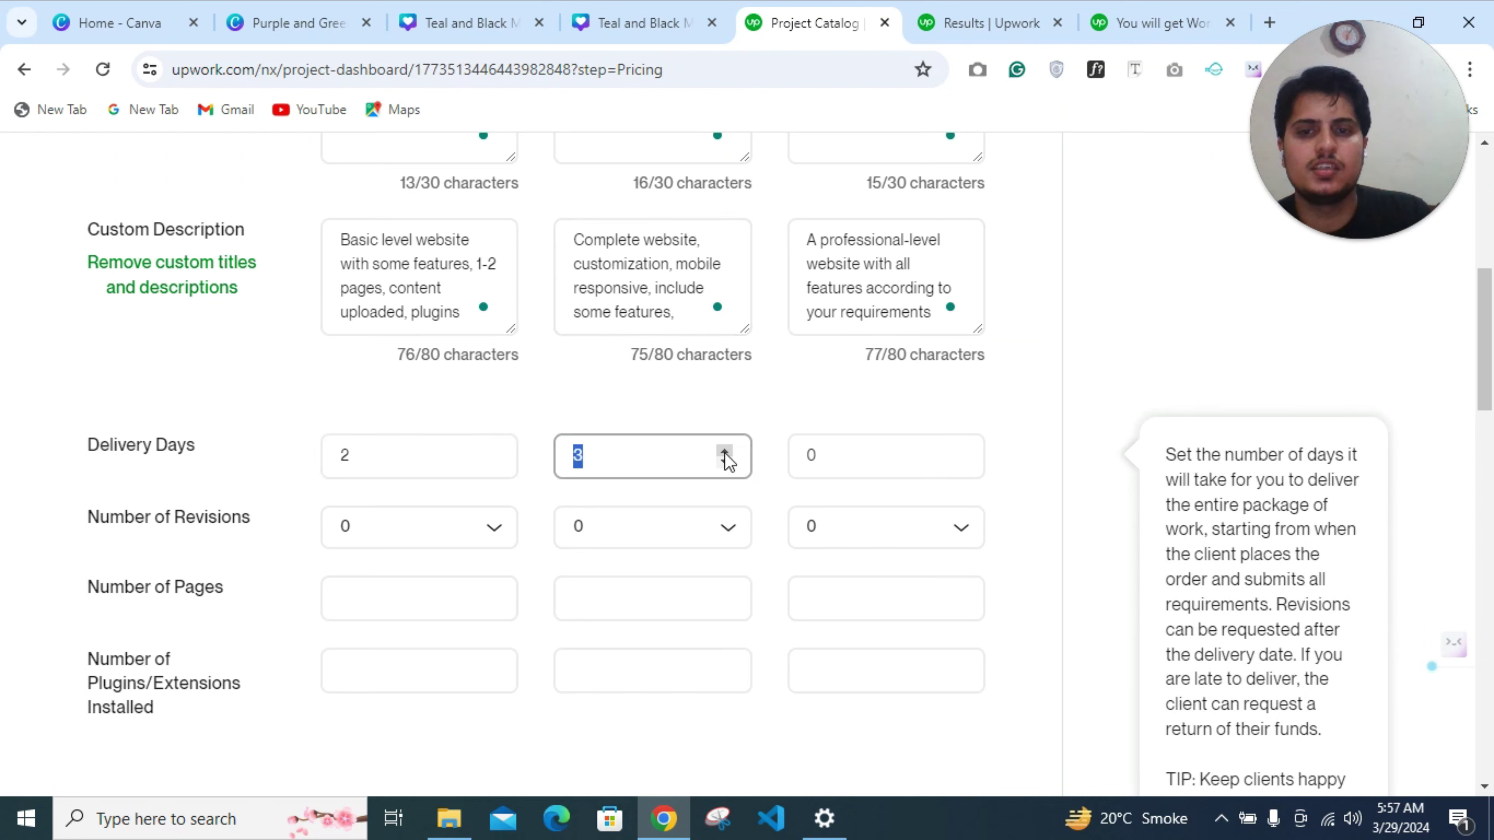
double_click(957, 452)
double_click(958, 452)
double_click(957, 452)
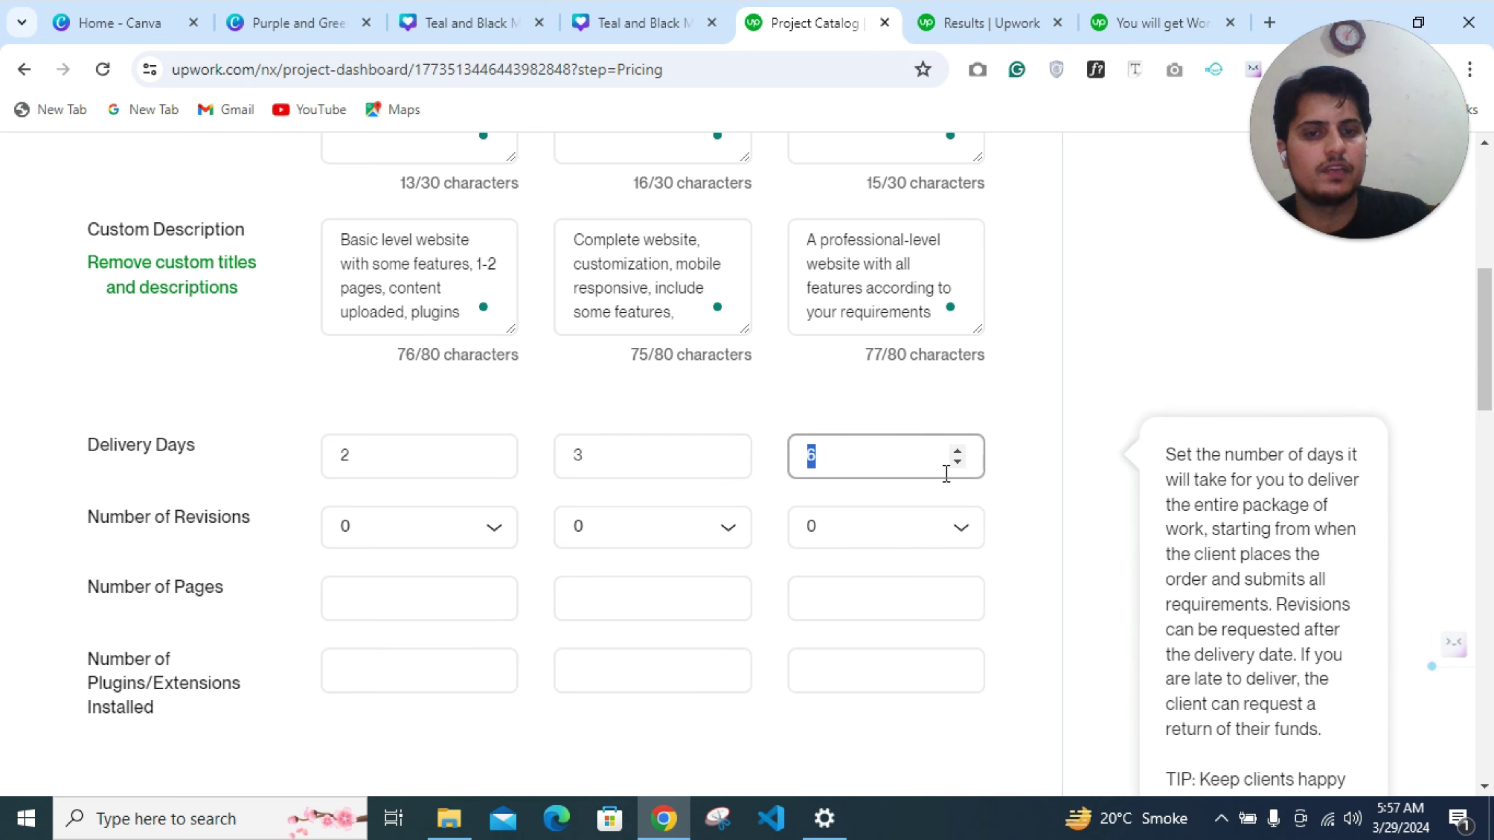
left_click(957, 464)
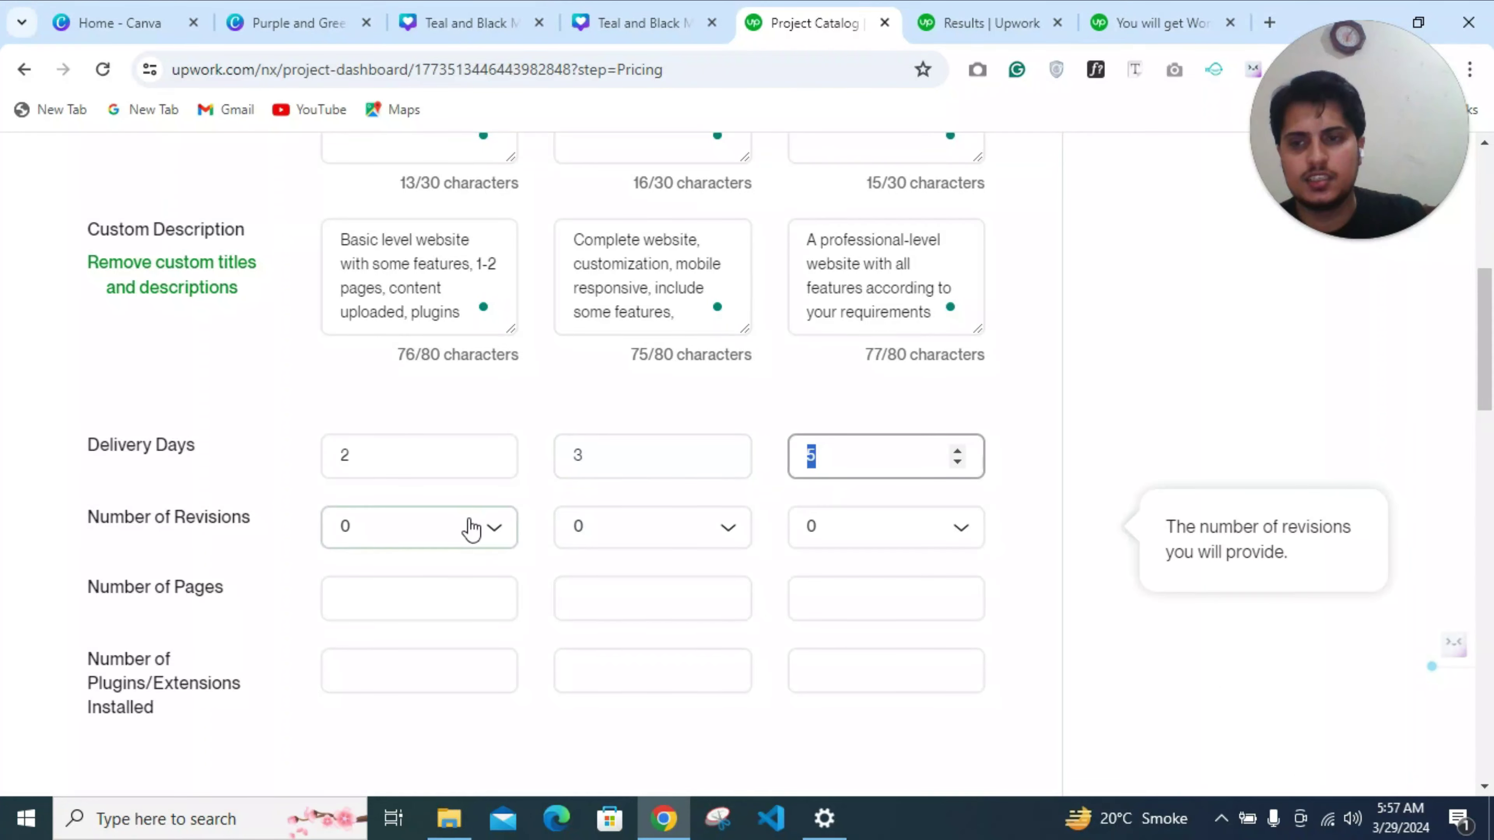
Set the number of revisions to 1 for Starter, 1 for Standard and 2 for Advanced
left_click(505, 533)
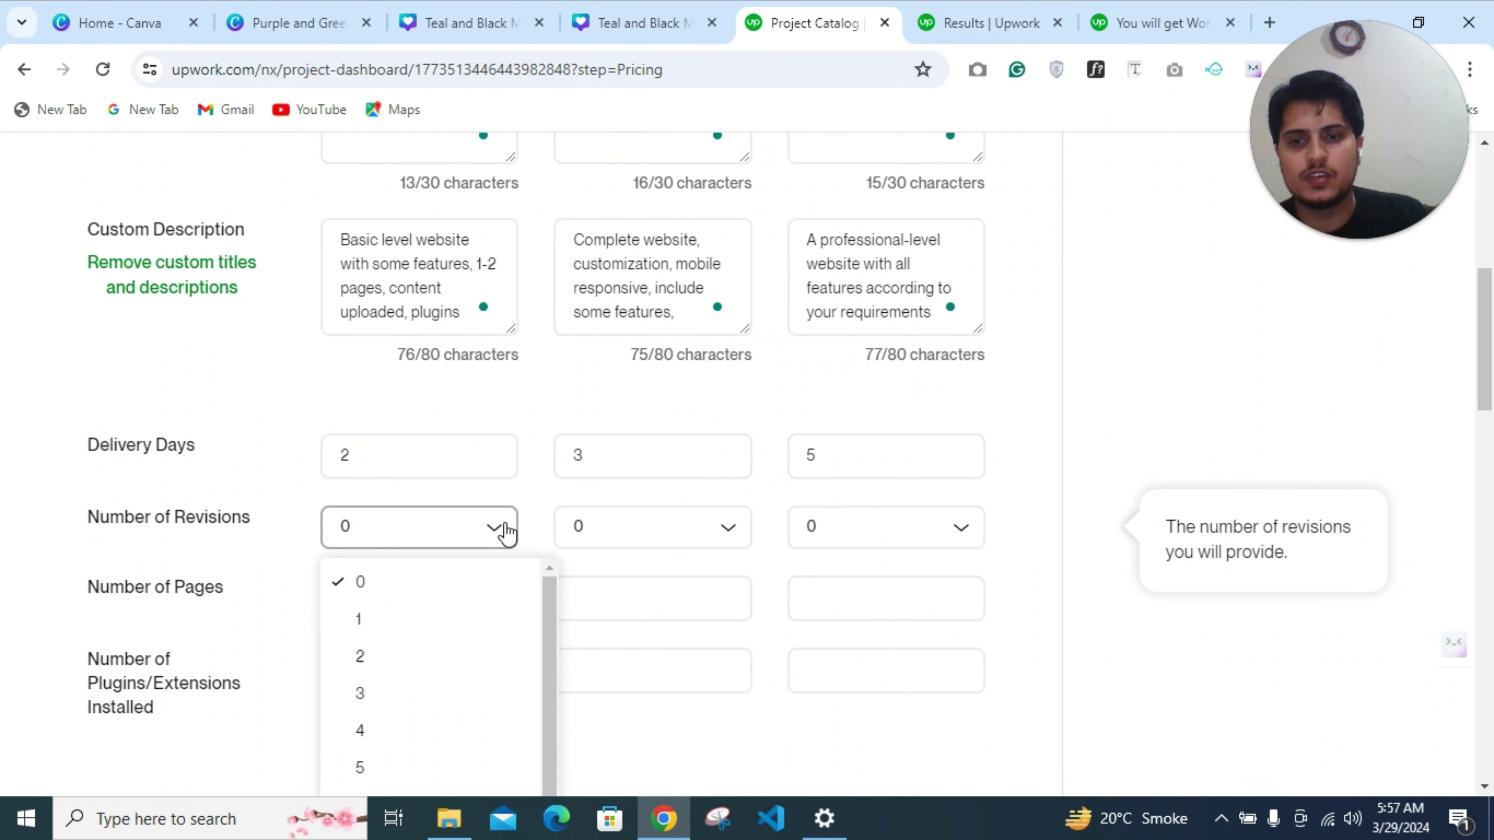
left_click(373, 619)
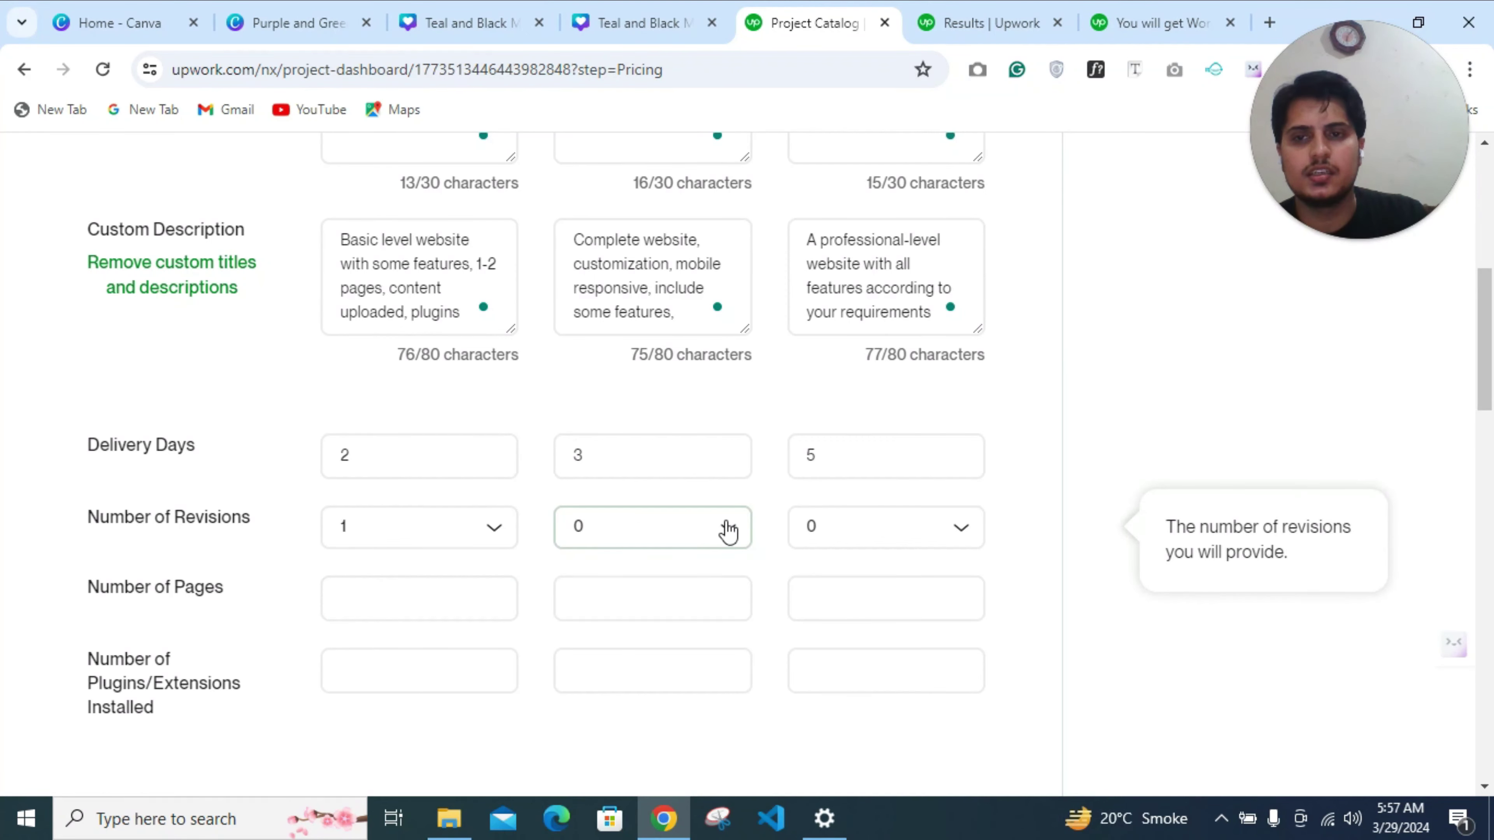
scroll(736, 528, "up", 3)
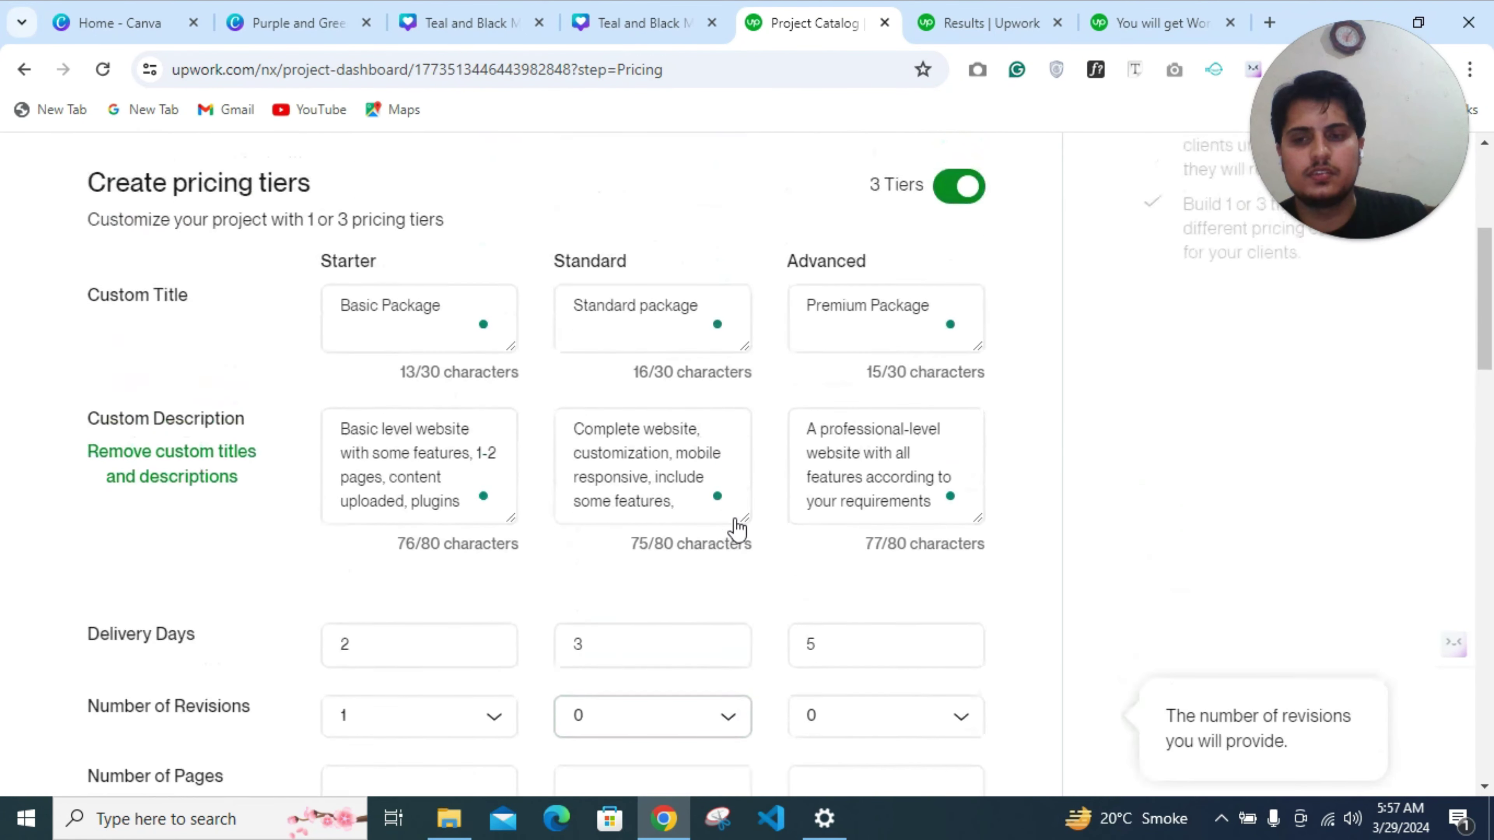
scroll(736, 535, "down", 3)
left_click(733, 533)
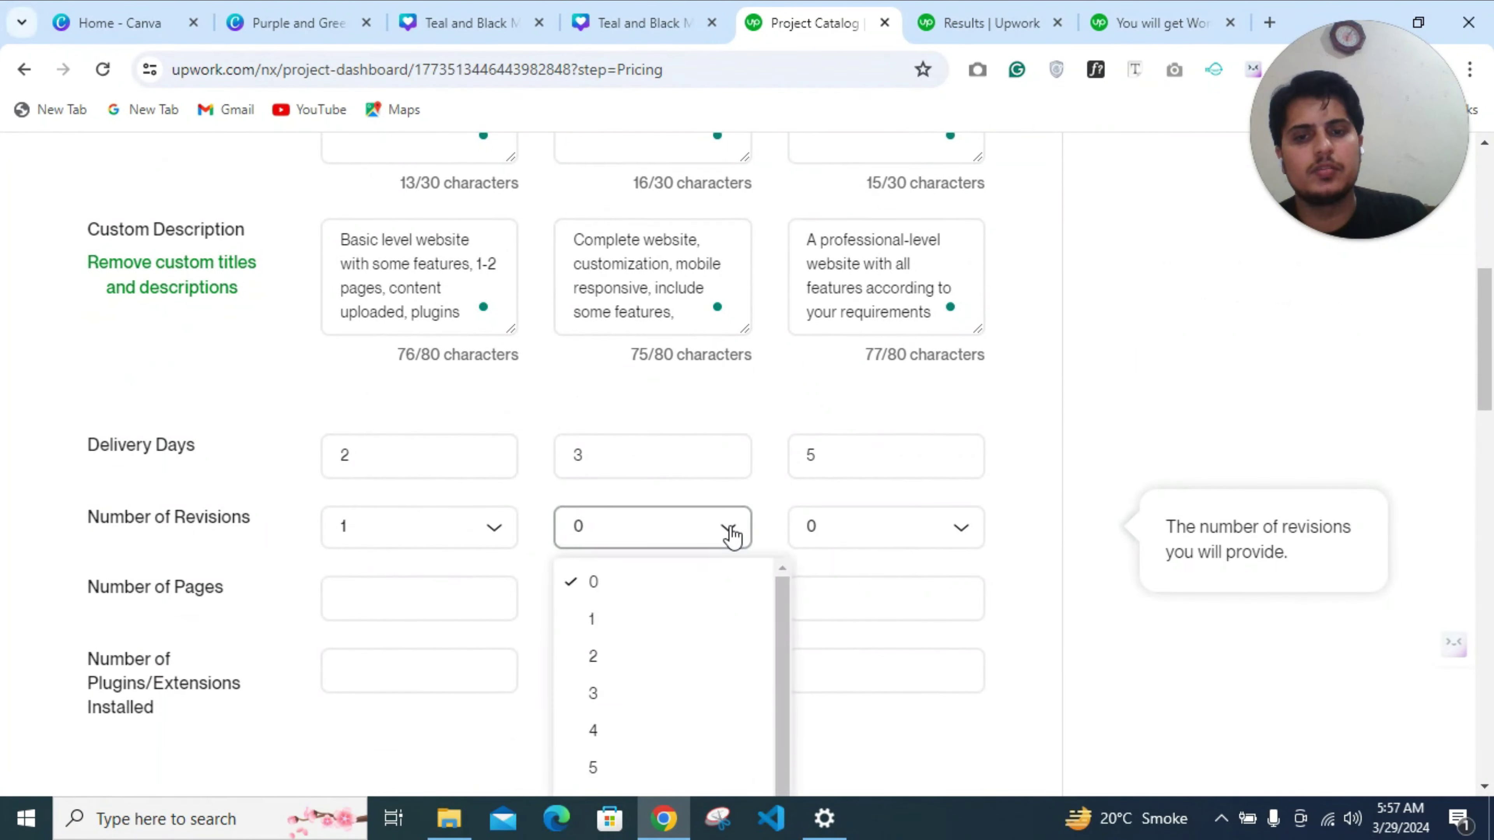
left_click(632, 621)
left_click(975, 550)
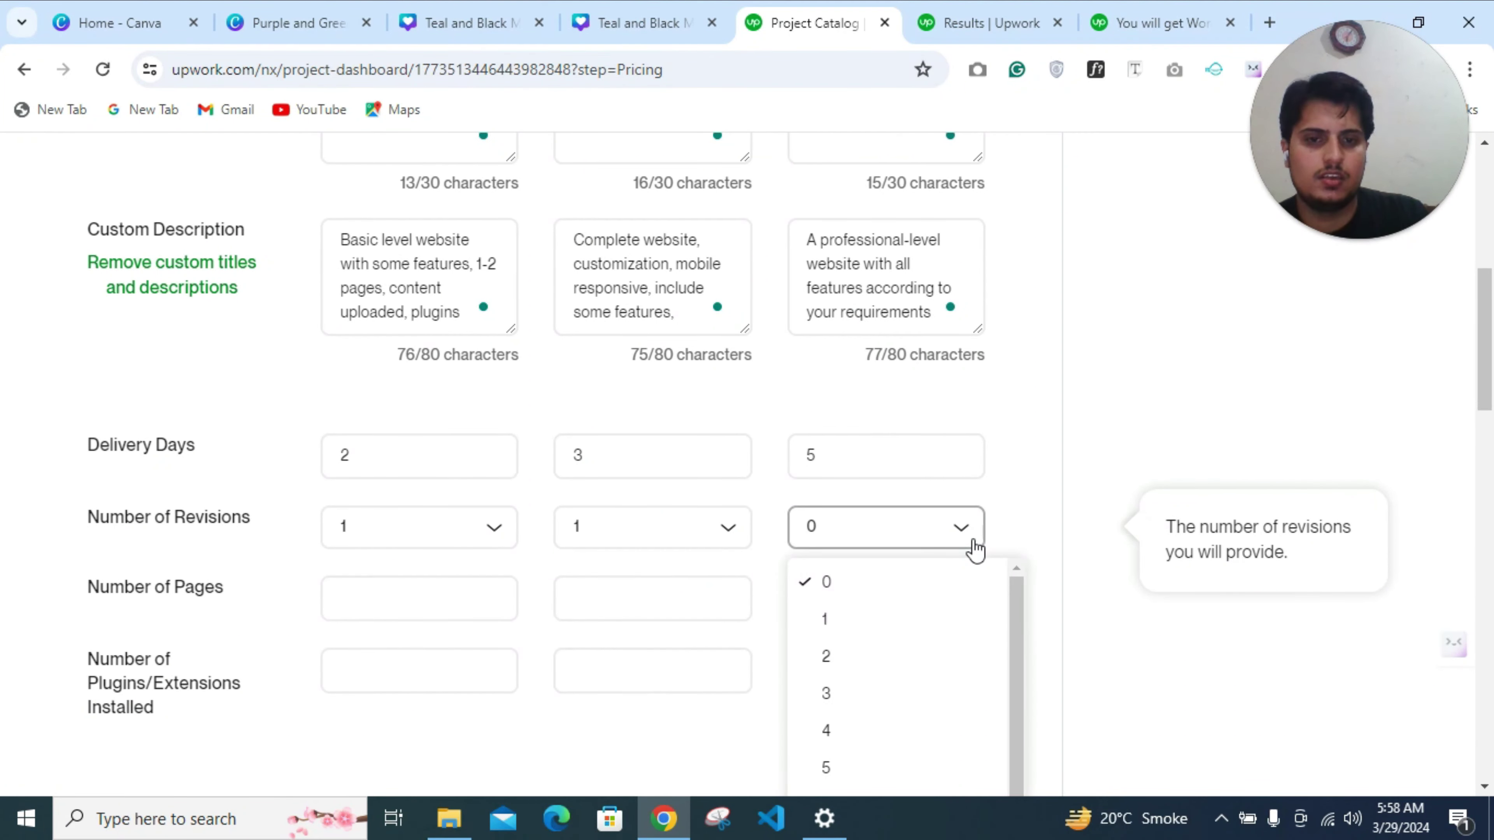
left_click(837, 663)
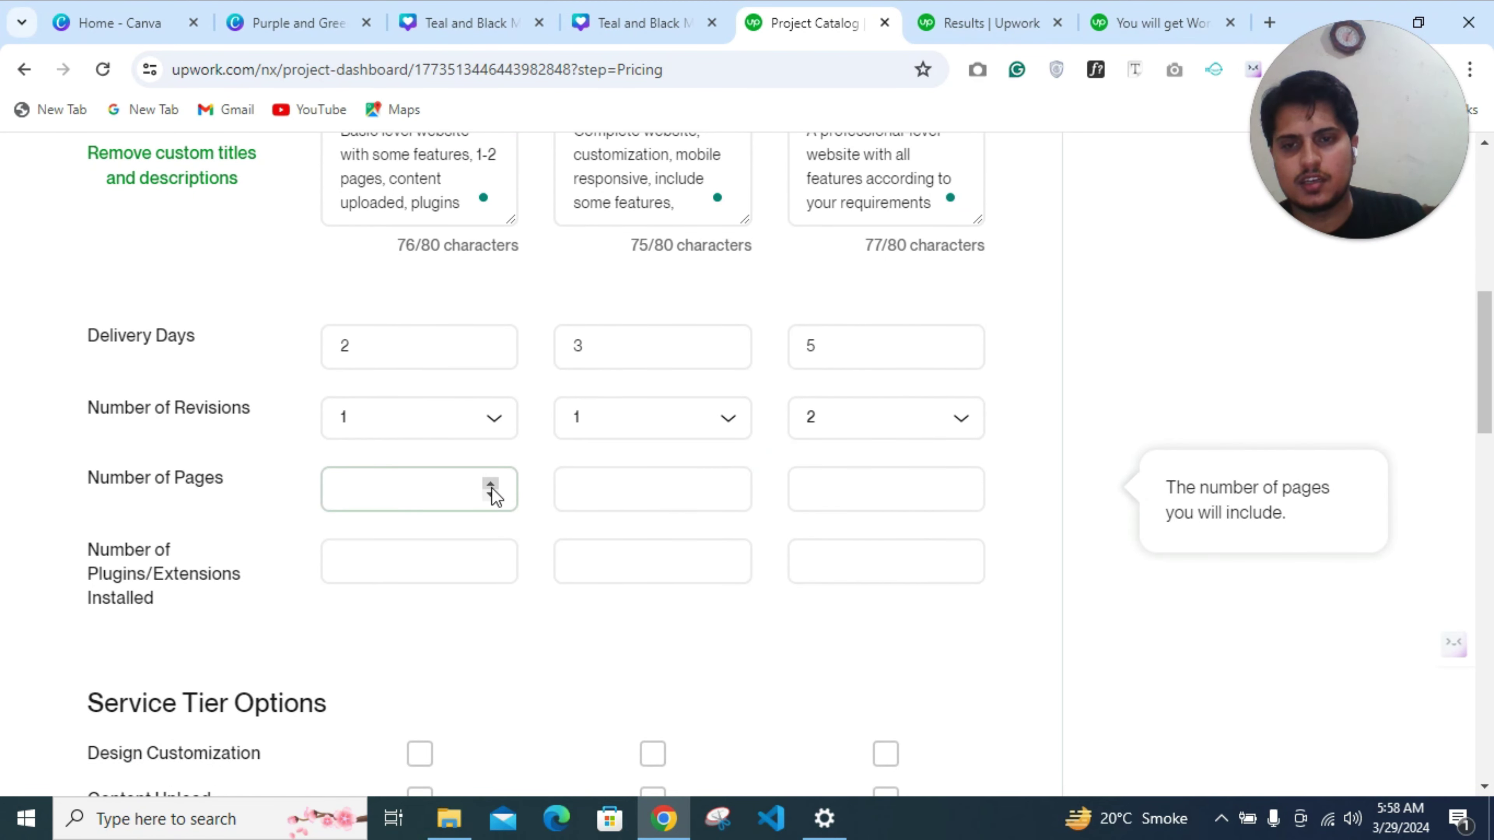
Set the number of pages to 2 for the Starter tier and 5 for the Standard tier
scroll(494, 496, "up", 4)
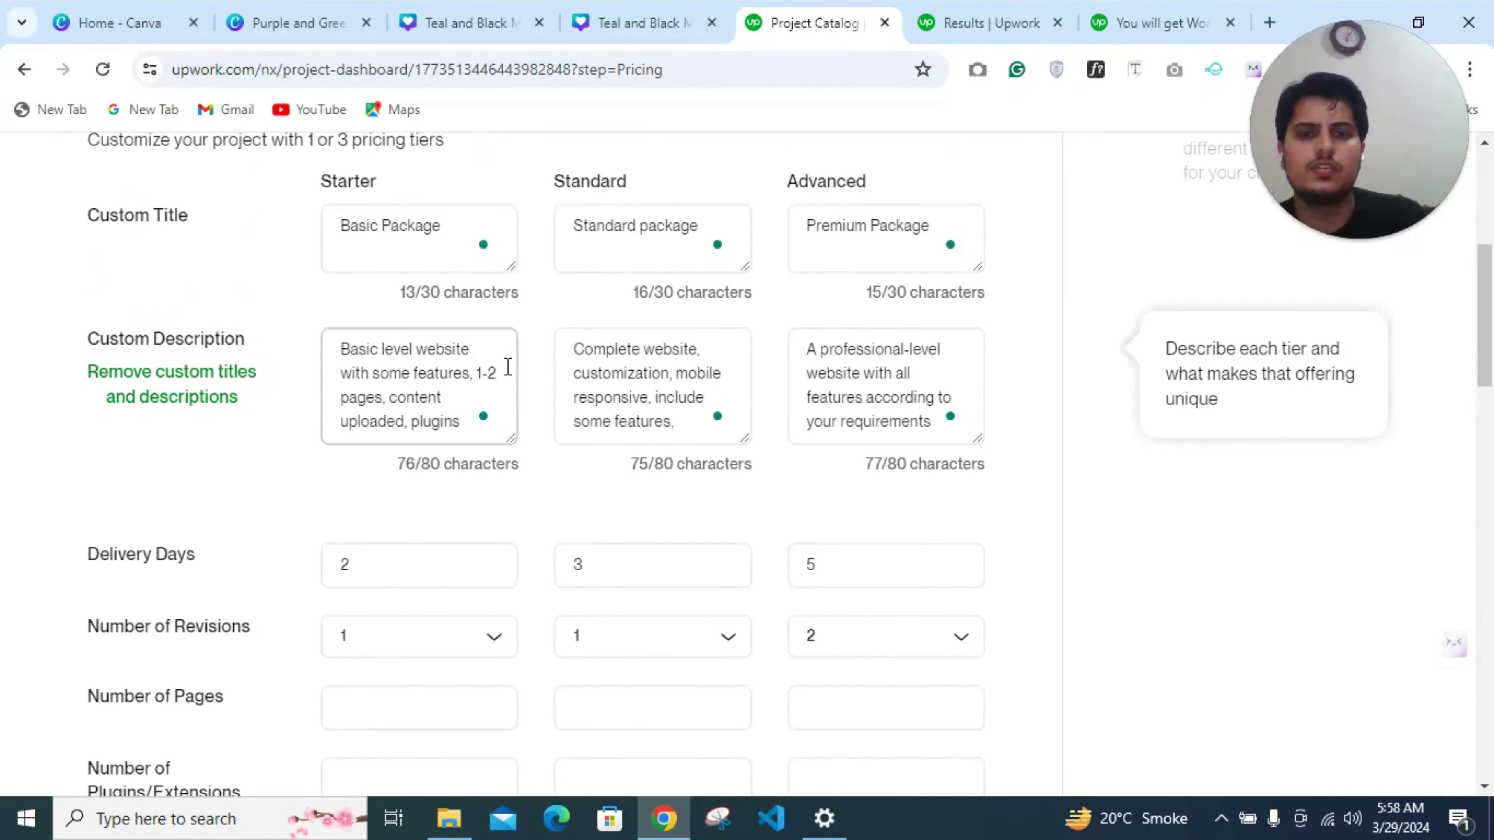
scroll(507, 385, "up", 2)
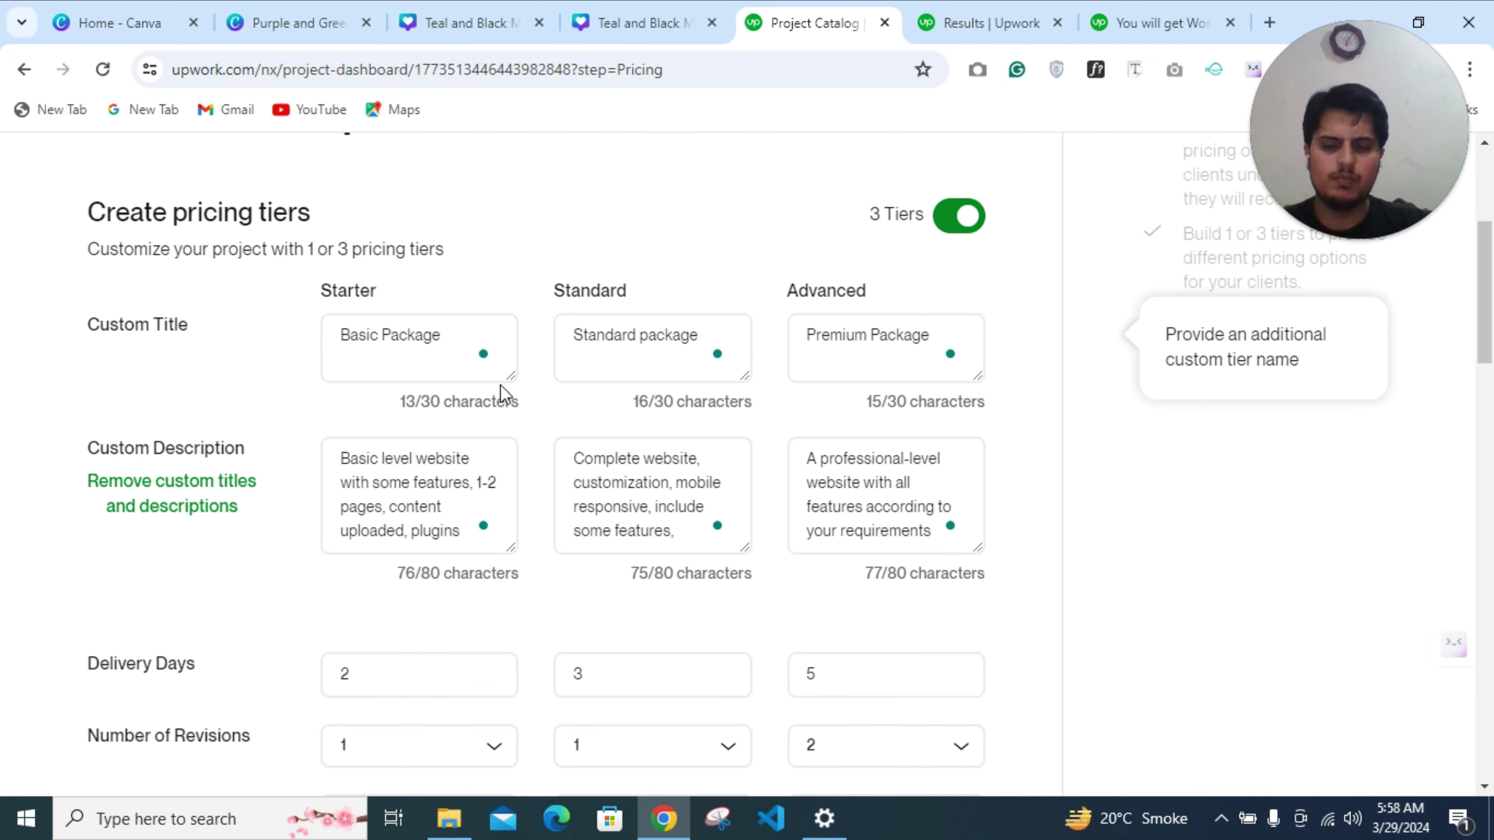
scroll(465, 471, "down", 5)
left_click(490, 484)
left_click(490, 483)
left_click(726, 483)
left_click(726, 482)
left_click(726, 483)
left_click(726, 484)
left_click(727, 483)
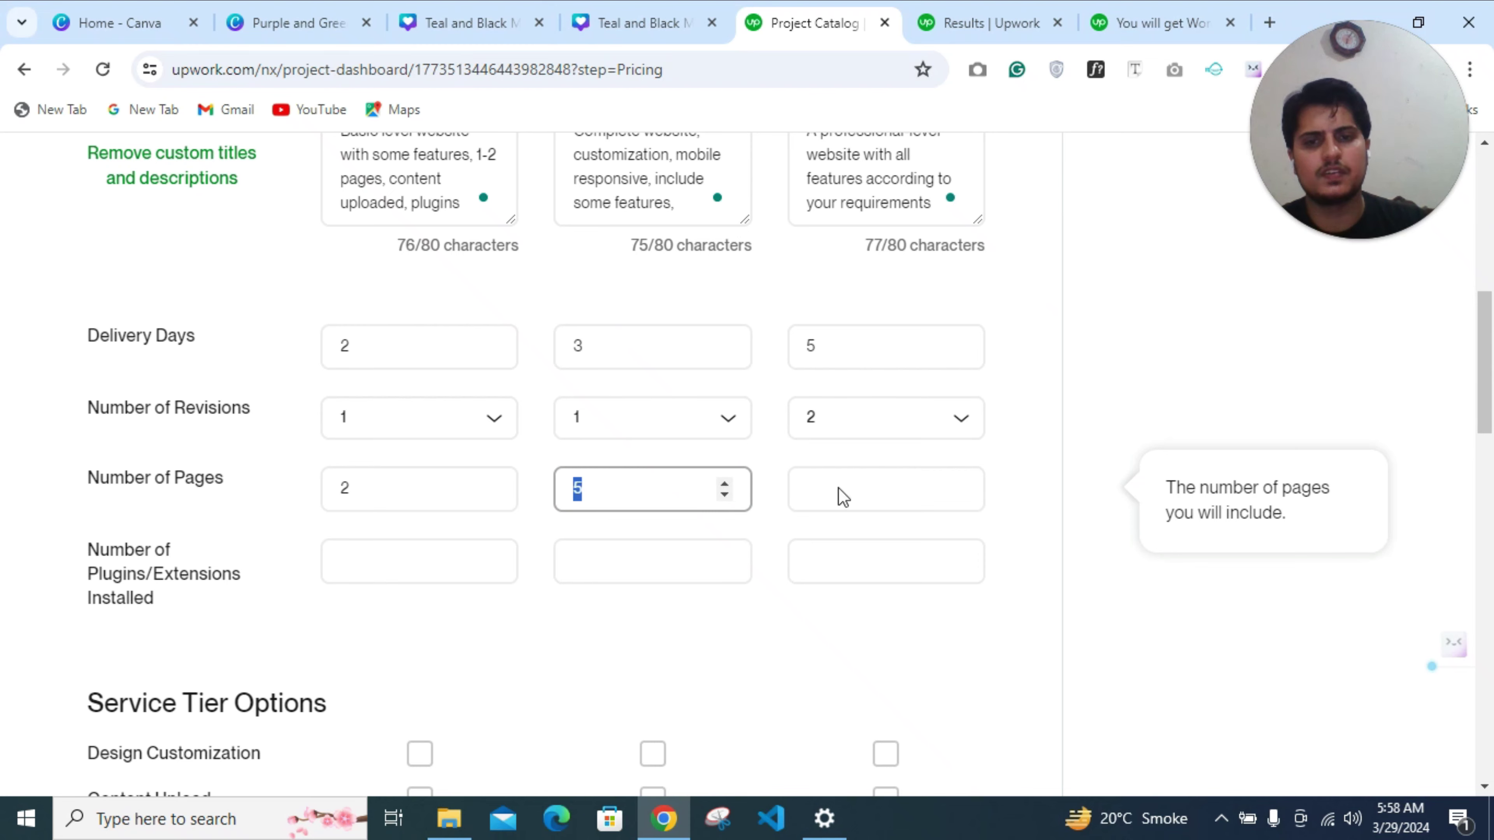
Set the Advanced tier's number of pages to 10
left_click(965, 422)
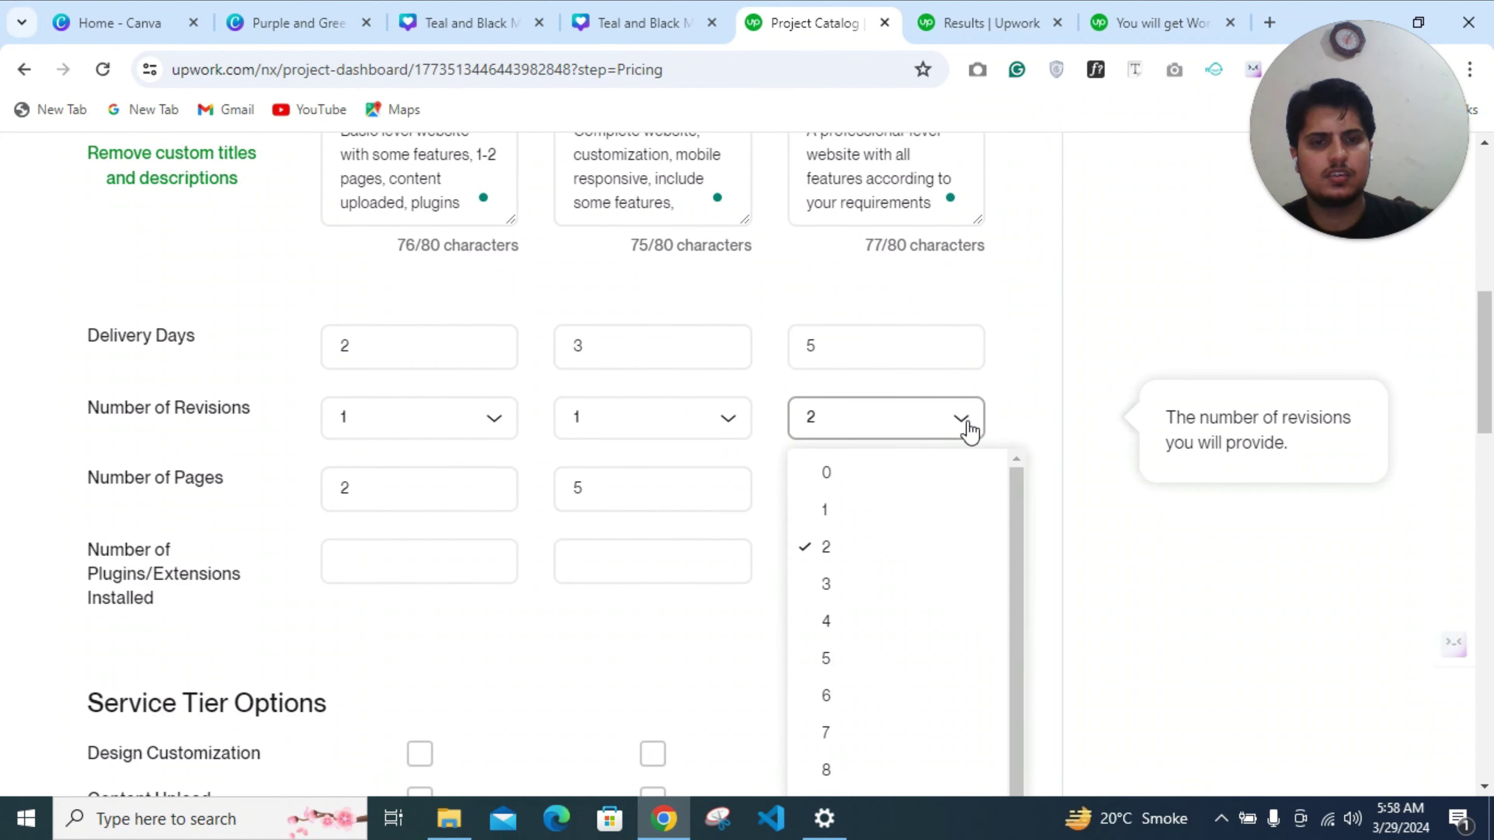
left_click(968, 428)
left_click(958, 487)
left_click(957, 483)
left_click(957, 483)
left_click(956, 482)
left_click(956, 482)
left_click(956, 482)
left_click(956, 483)
left_click(957, 483)
left_click(956, 483)
left_click(957, 482)
left_click(956, 483)
Set the Starter tier's number of plugins/extensions installed to 3
scroll(291, 485, "down", 2)
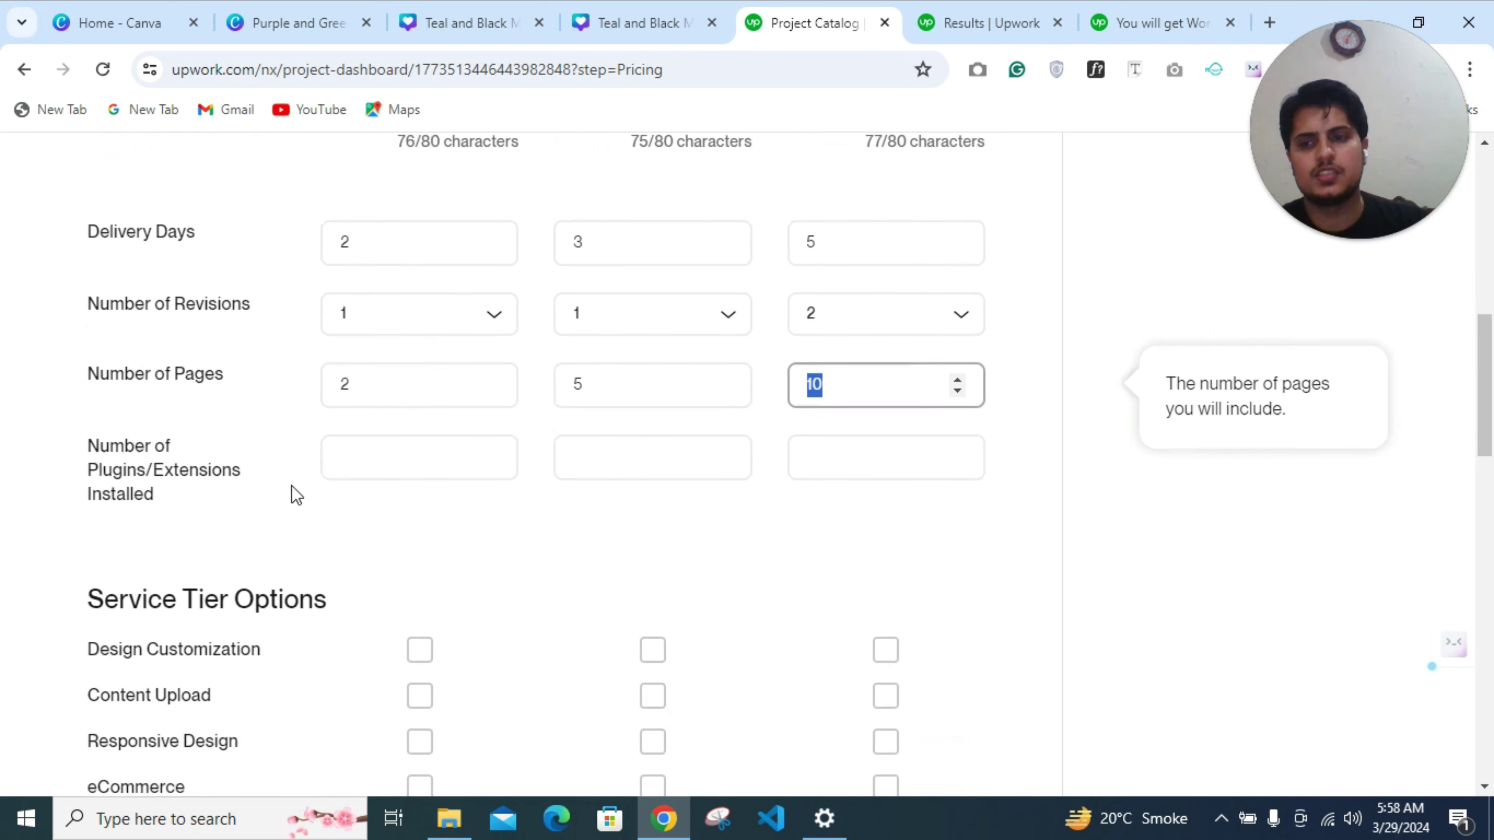
left_click(492, 447)
left_click(492, 447)
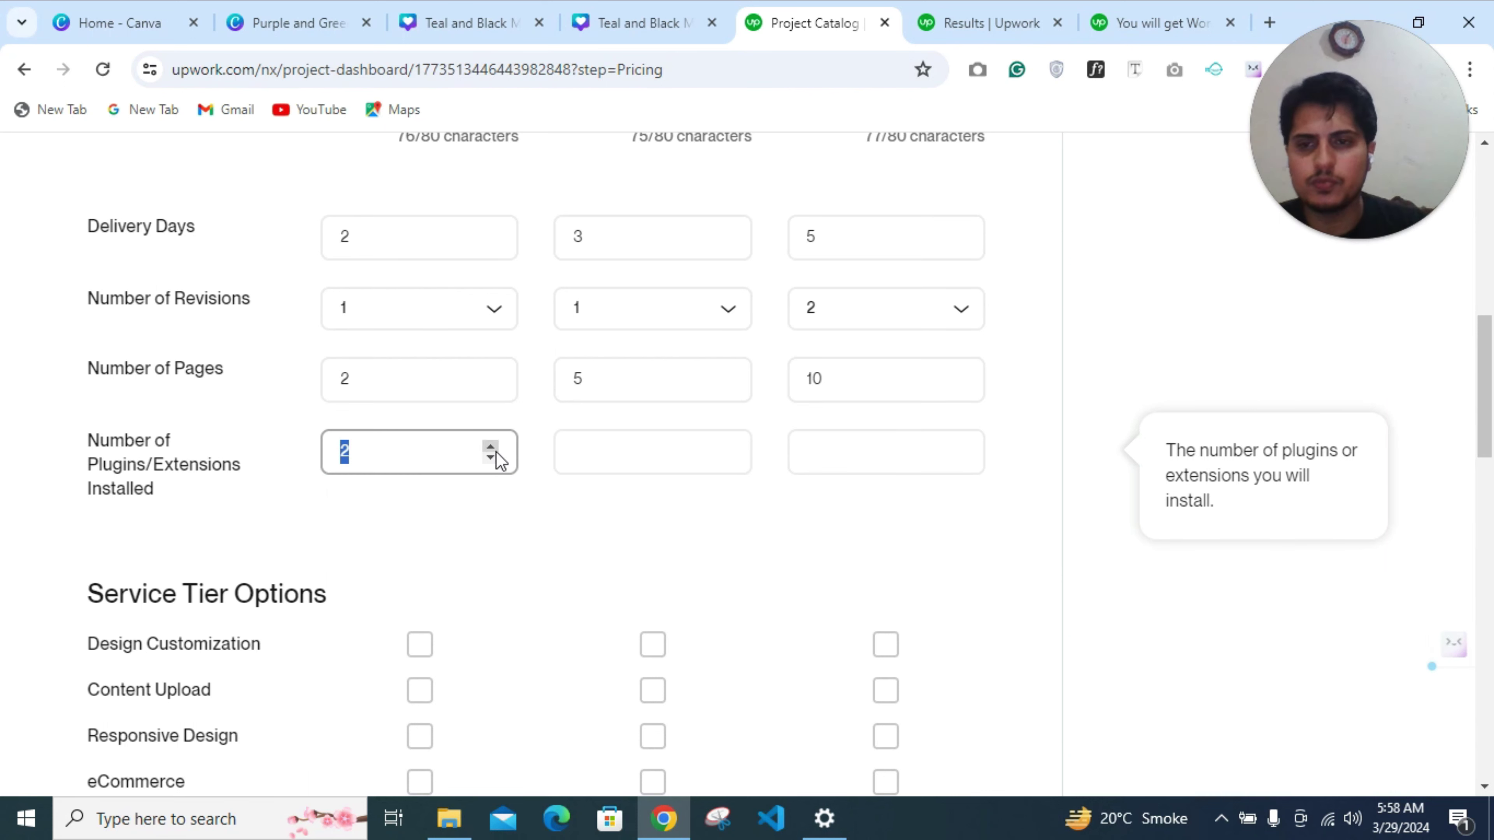
left_click(491, 446)
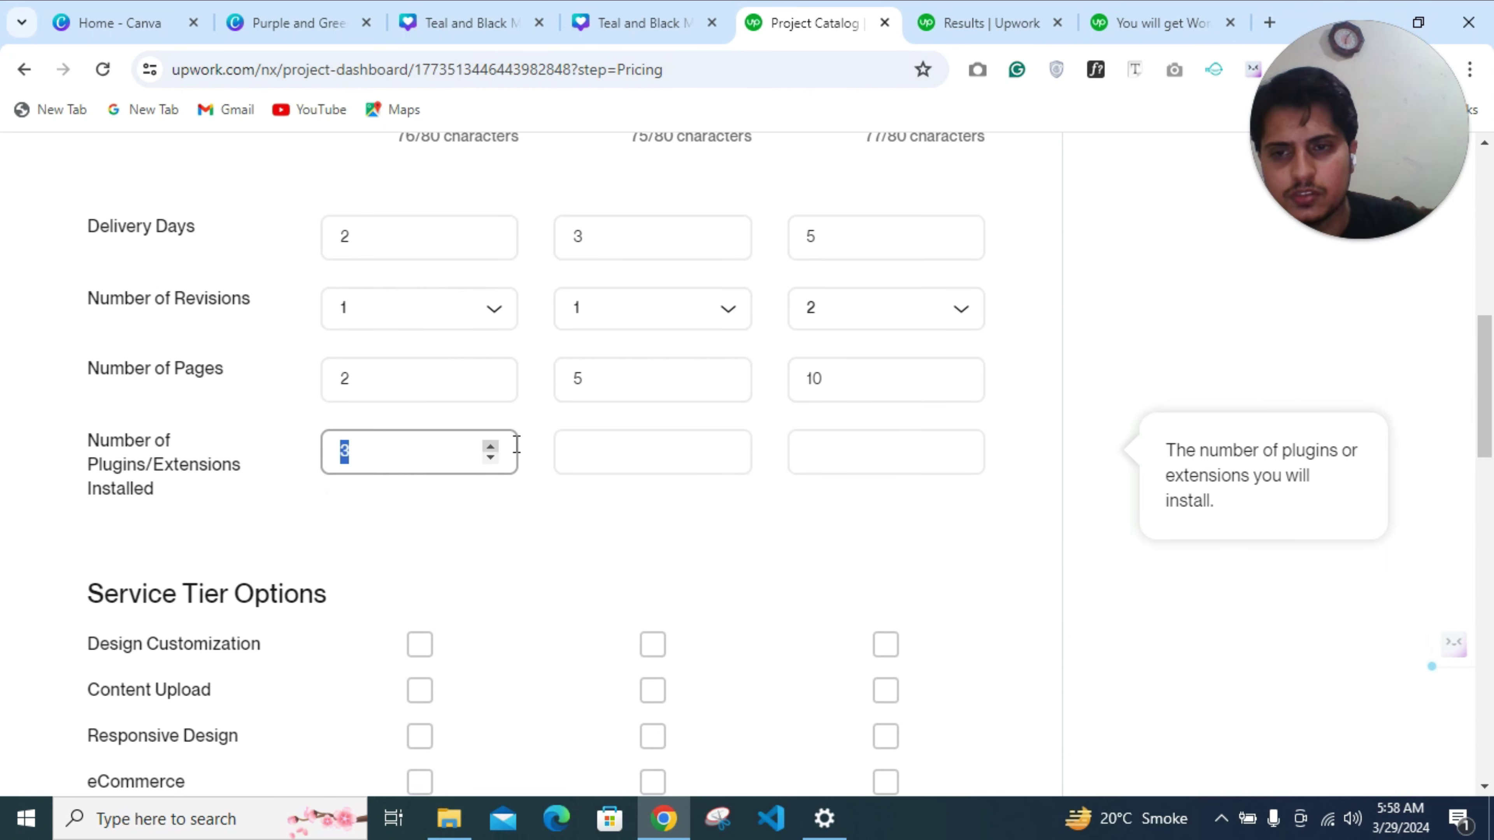
Set the Standard tier's number of plugins/extensions installed to 7
left_click(725, 446)
left_click(725, 446)
left_click(725, 446)
left_click(724, 447)
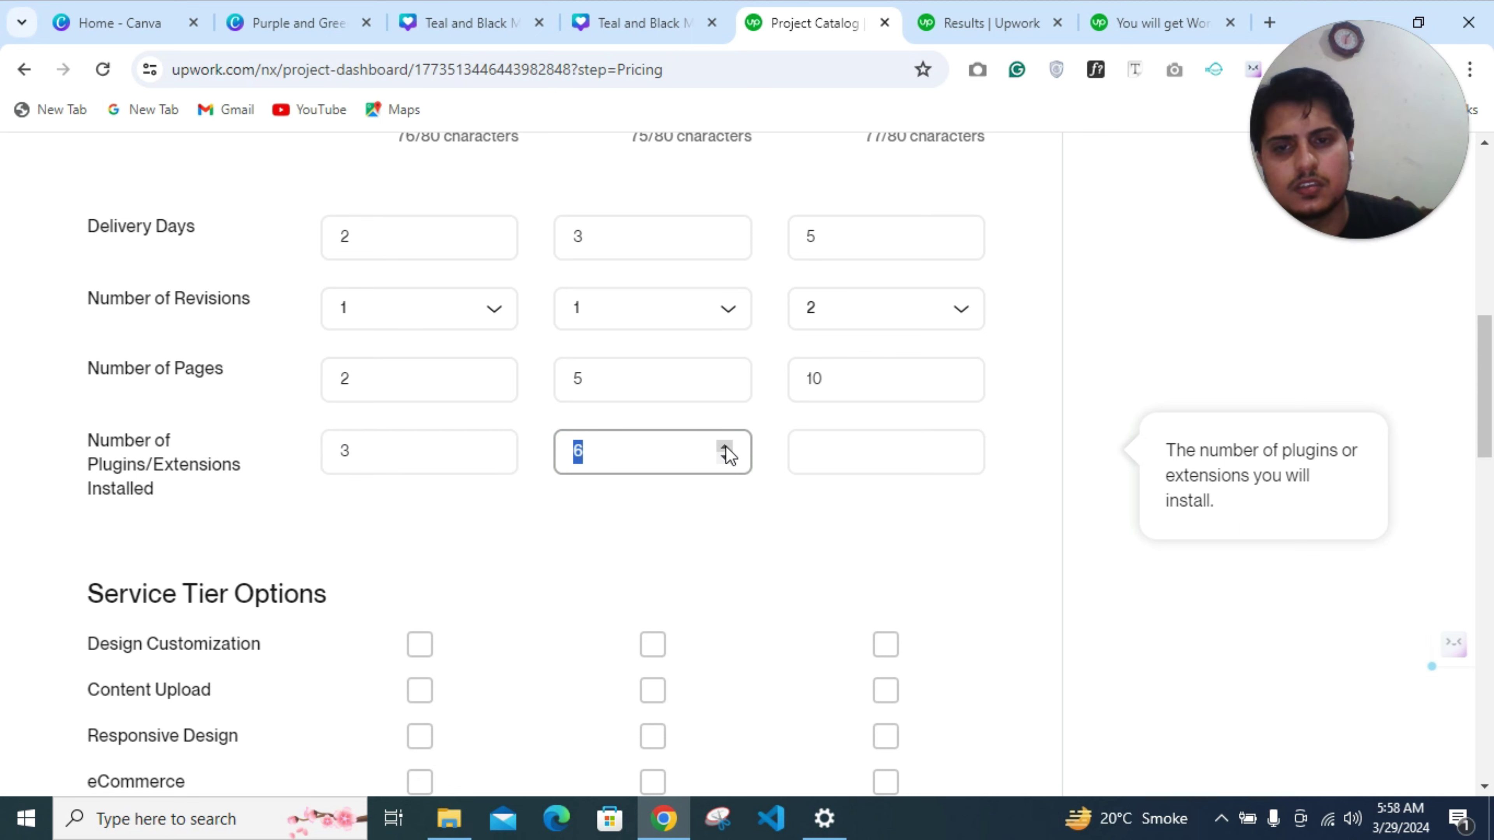
left_click(725, 447)
Set the number of plugins/extensions installed to 20 for the Advanced tier and 8 for the Standard tier
left_click(959, 447)
left_click(959, 446)
left_click(959, 446)
left_click(959, 446)
left_click(959, 447)
left_click(959, 446)
left_click(959, 447)
left_click(959, 446)
left_click(959, 447)
left_click(959, 446)
left_click(959, 447)
left_click(959, 446)
left_click(958, 447)
left_click(958, 446)
left_click(959, 446)
left_click(959, 446)
left_click(959, 447)
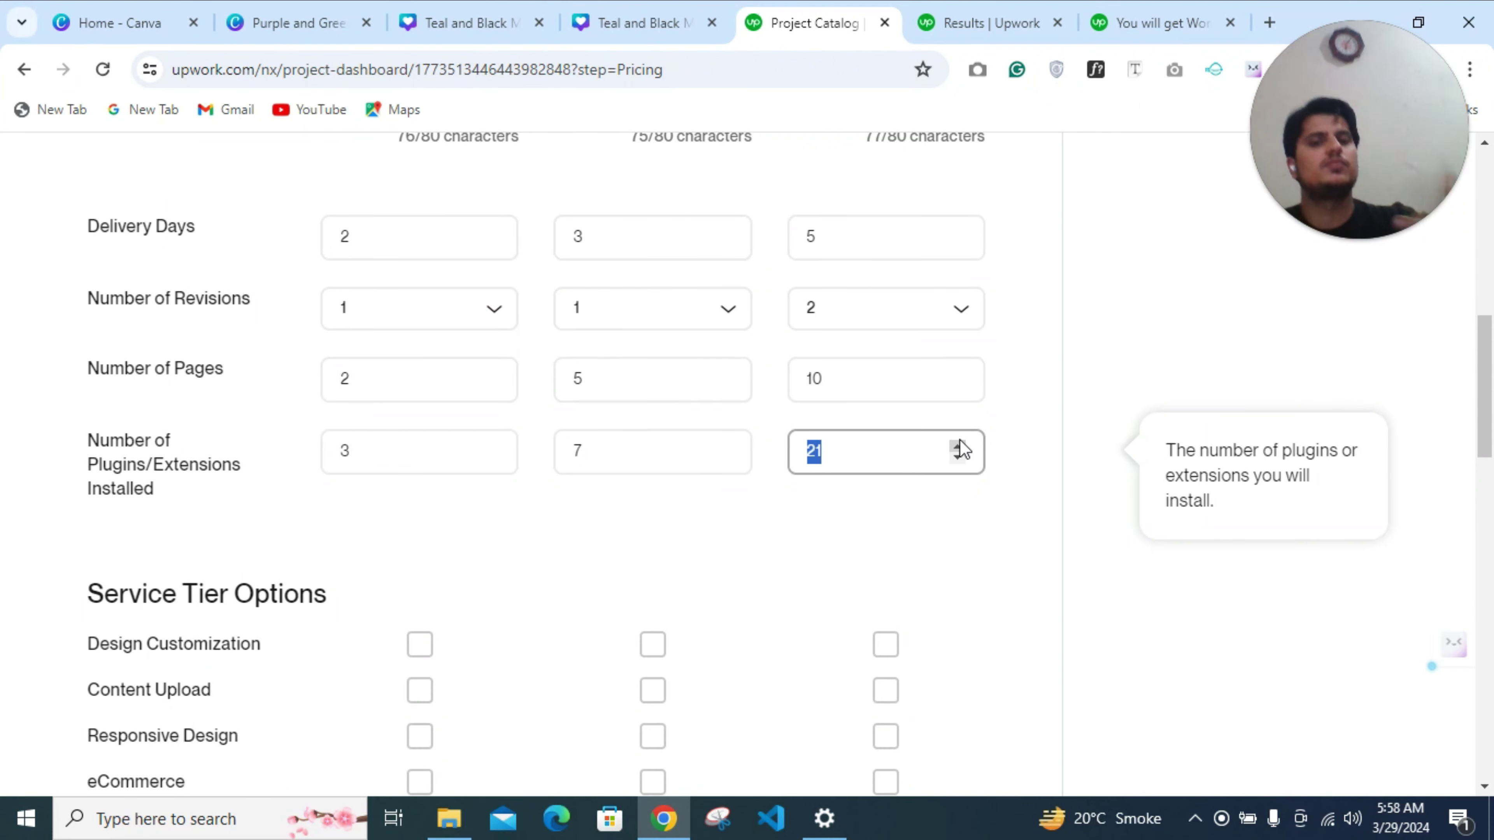
left_click(958, 458)
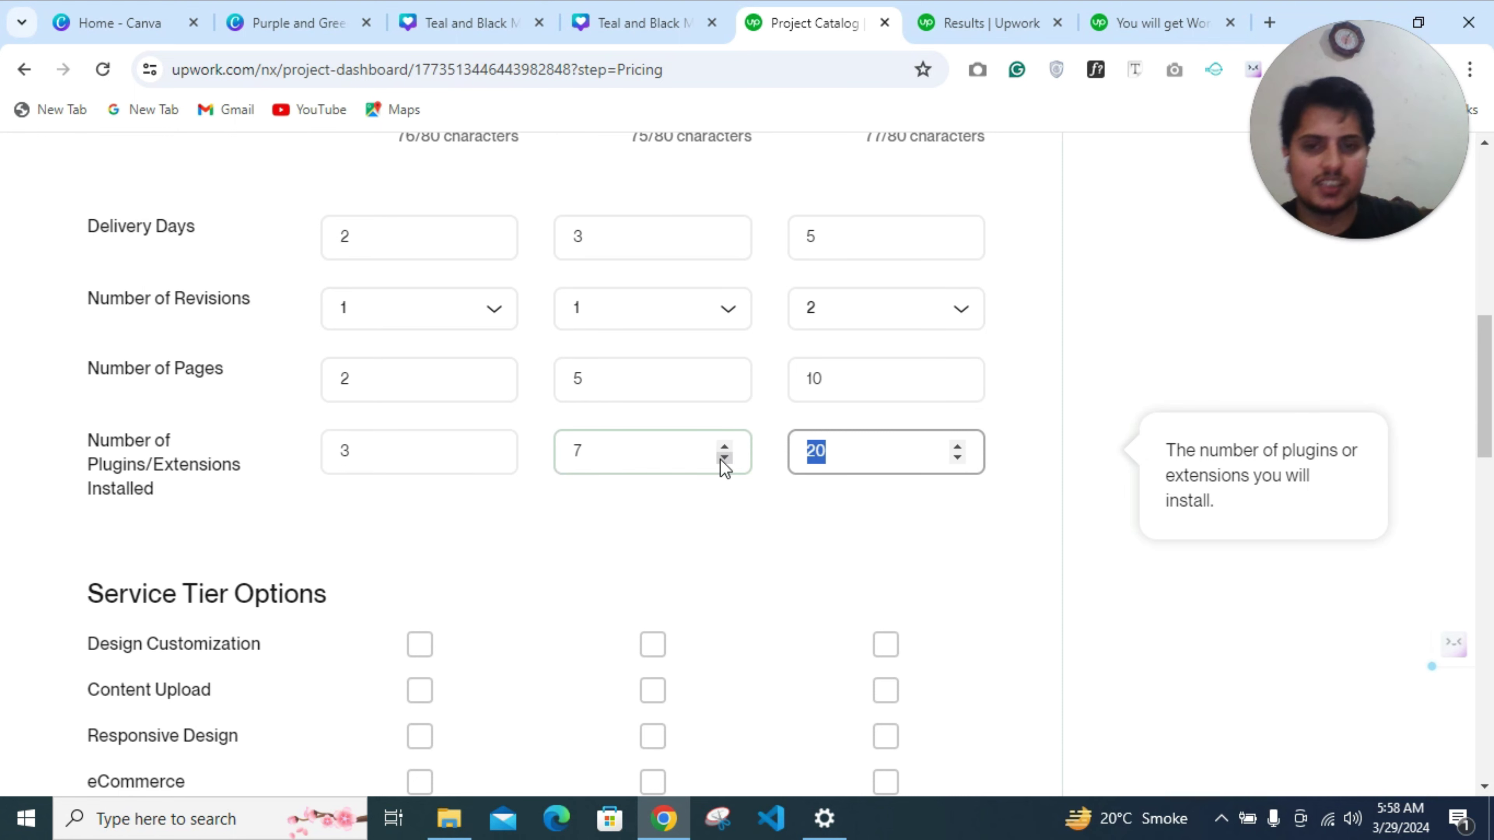
left_click(724, 447)
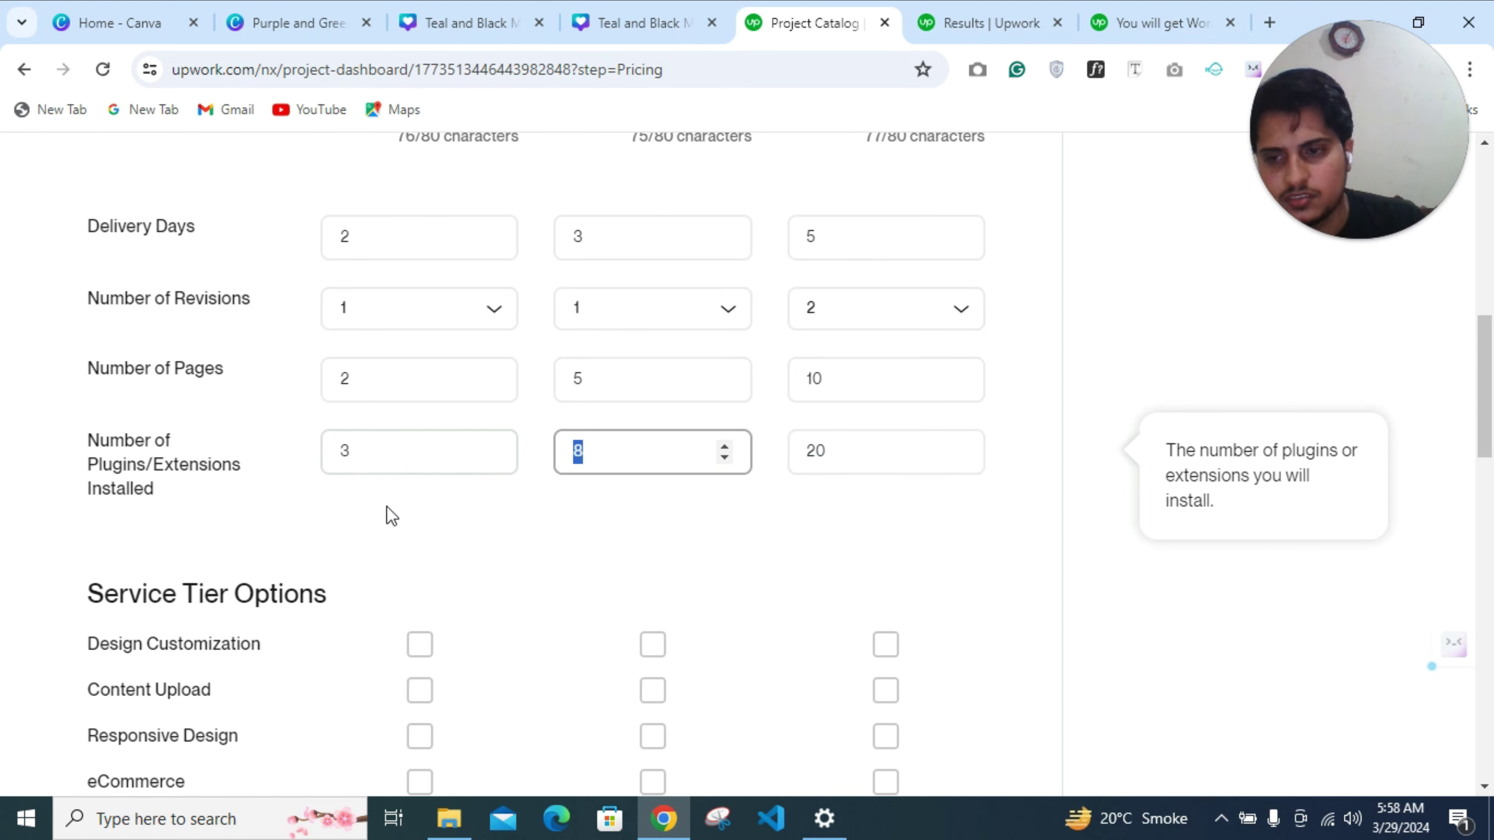
Include Design Customization, Content Upload, Responsive Design and eCommerce Functionality in the Advanced tier
scroll(391, 516, "down", 3)
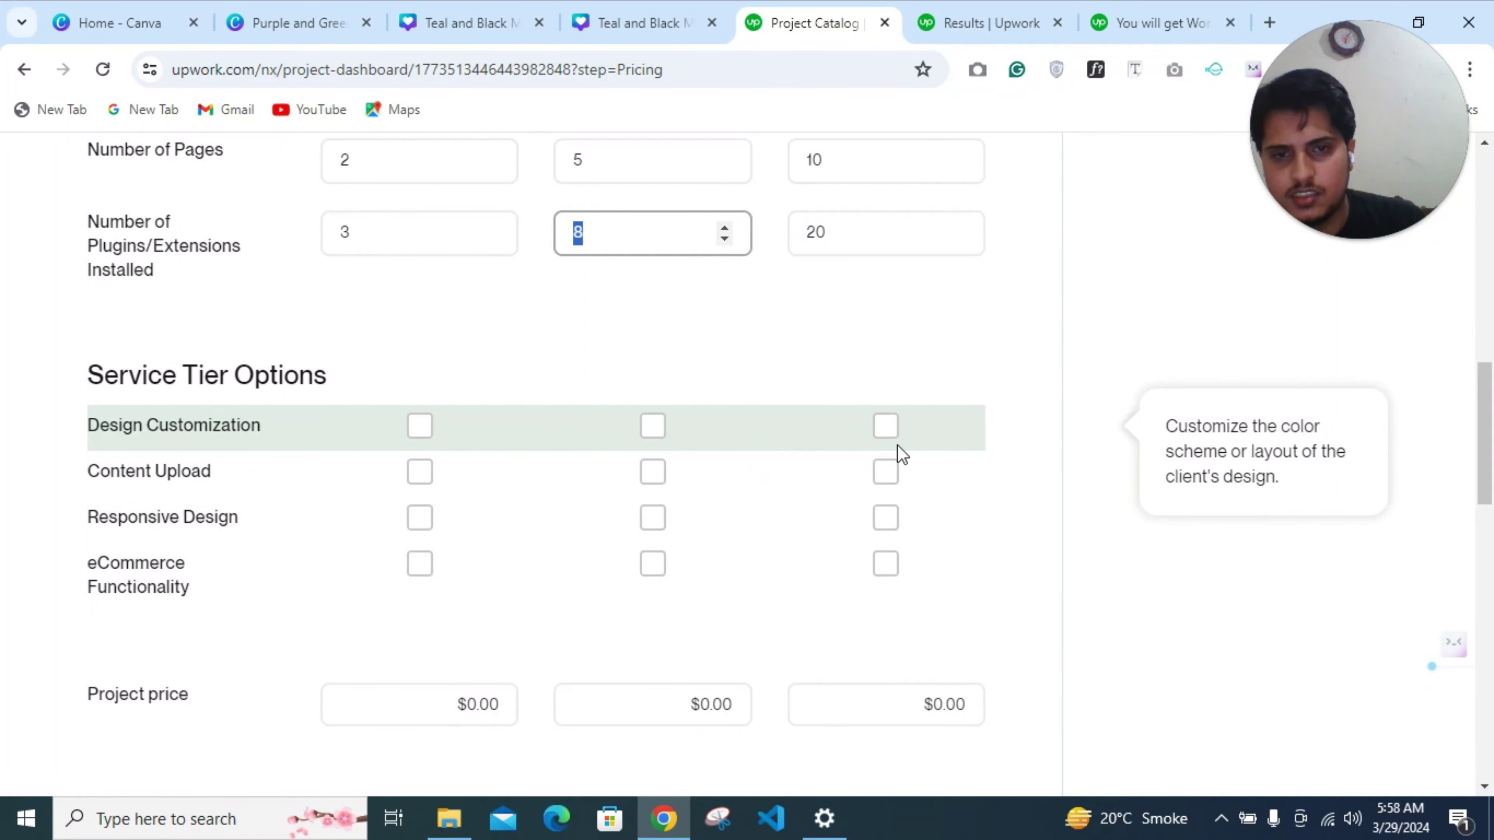
left_click(887, 427)
left_click(886, 478)
left_click(887, 520)
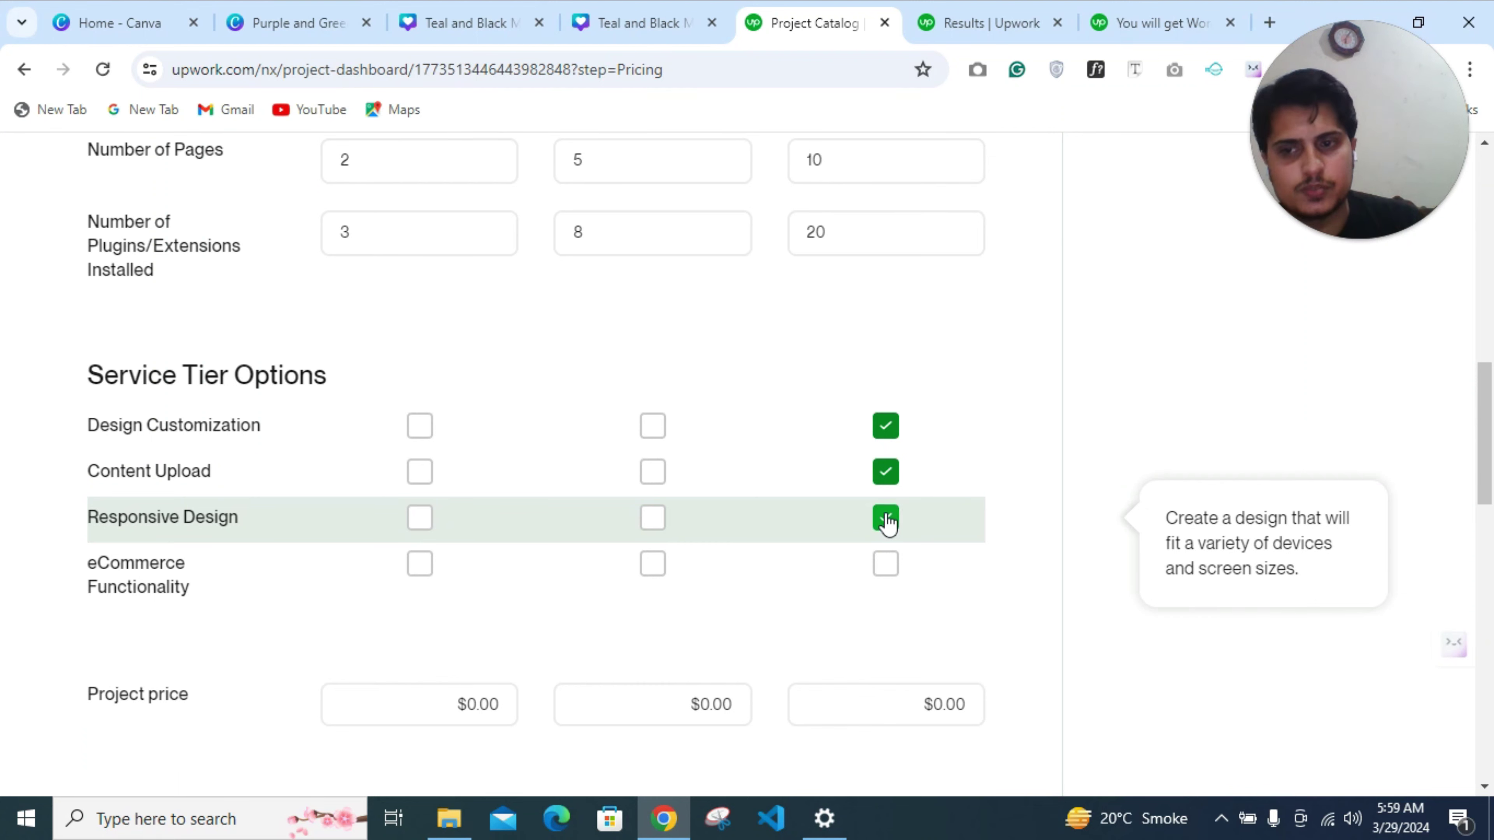
left_click(887, 567)
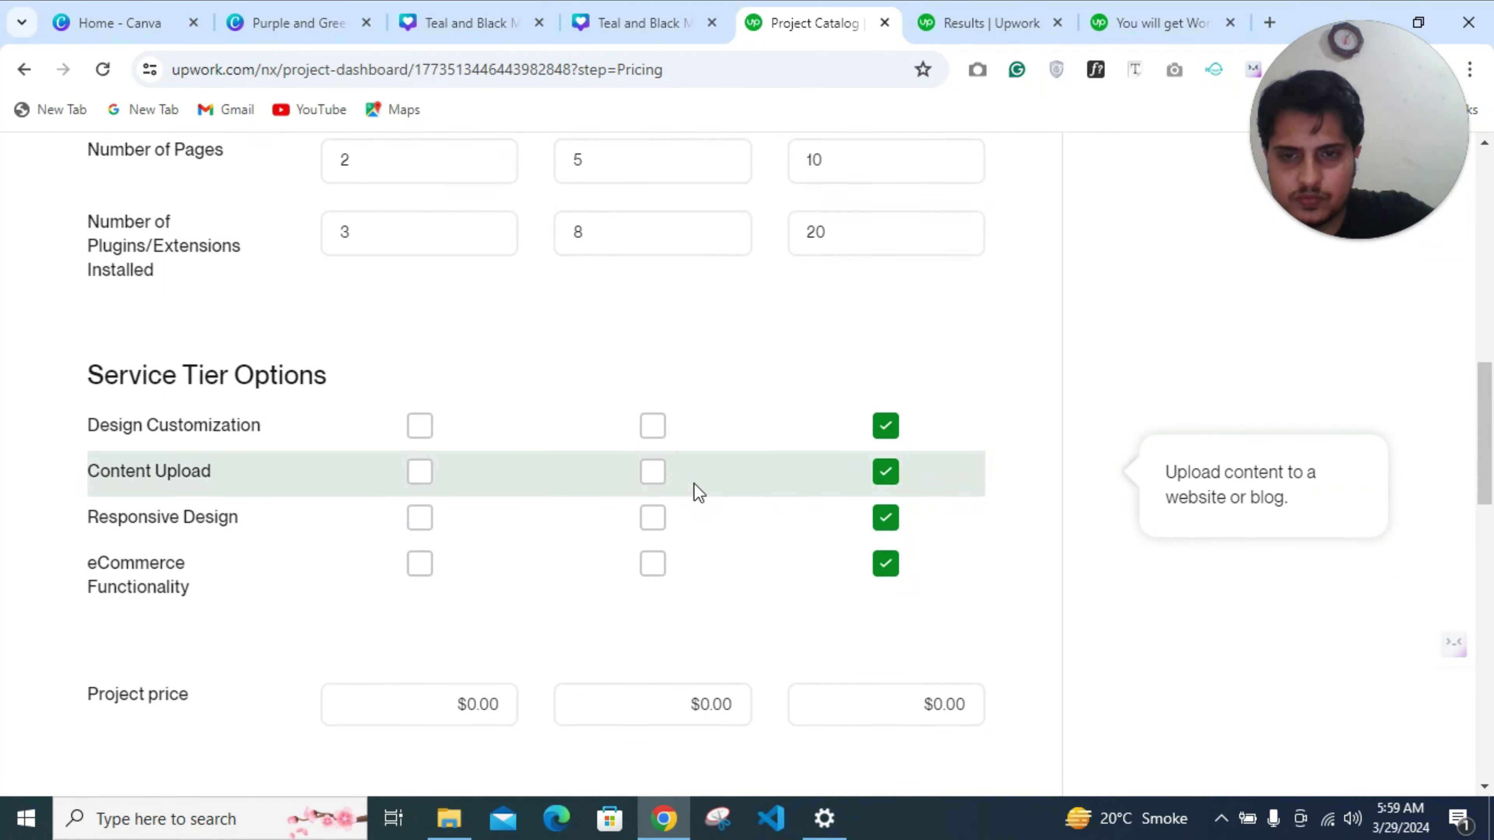
Include Design Customization, Content Upload and Responsive Design in the Standard tier
left_click(653, 429)
left_click(655, 478)
left_click(652, 521)
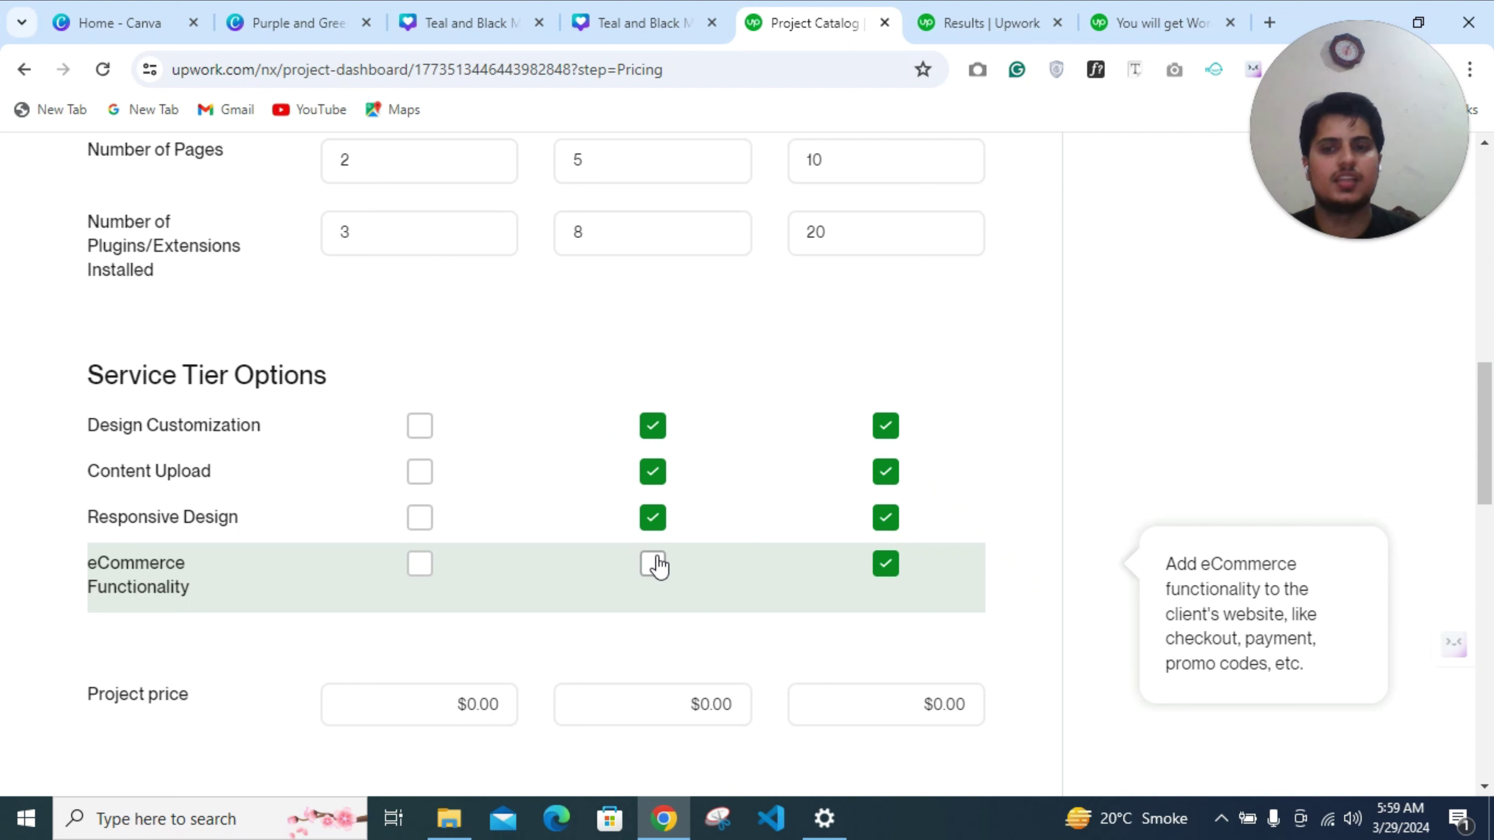
Include Design Customization and Content Upload in the Starter tier's service options
scroll(557, 530, "up", 10)
scroll(483, 418, "down", 5)
scroll(481, 418, "down", 6)
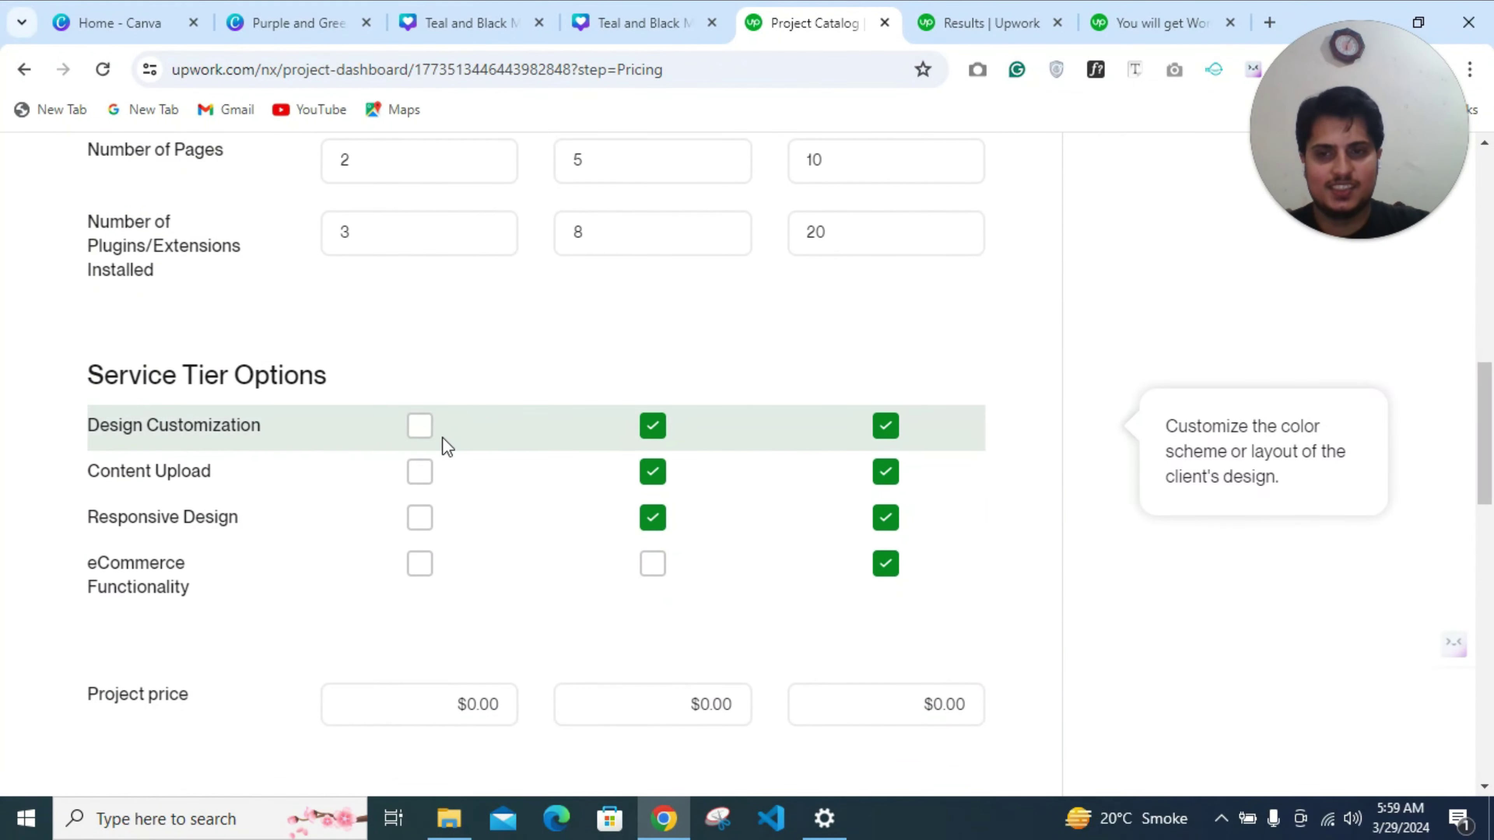
left_click(418, 434)
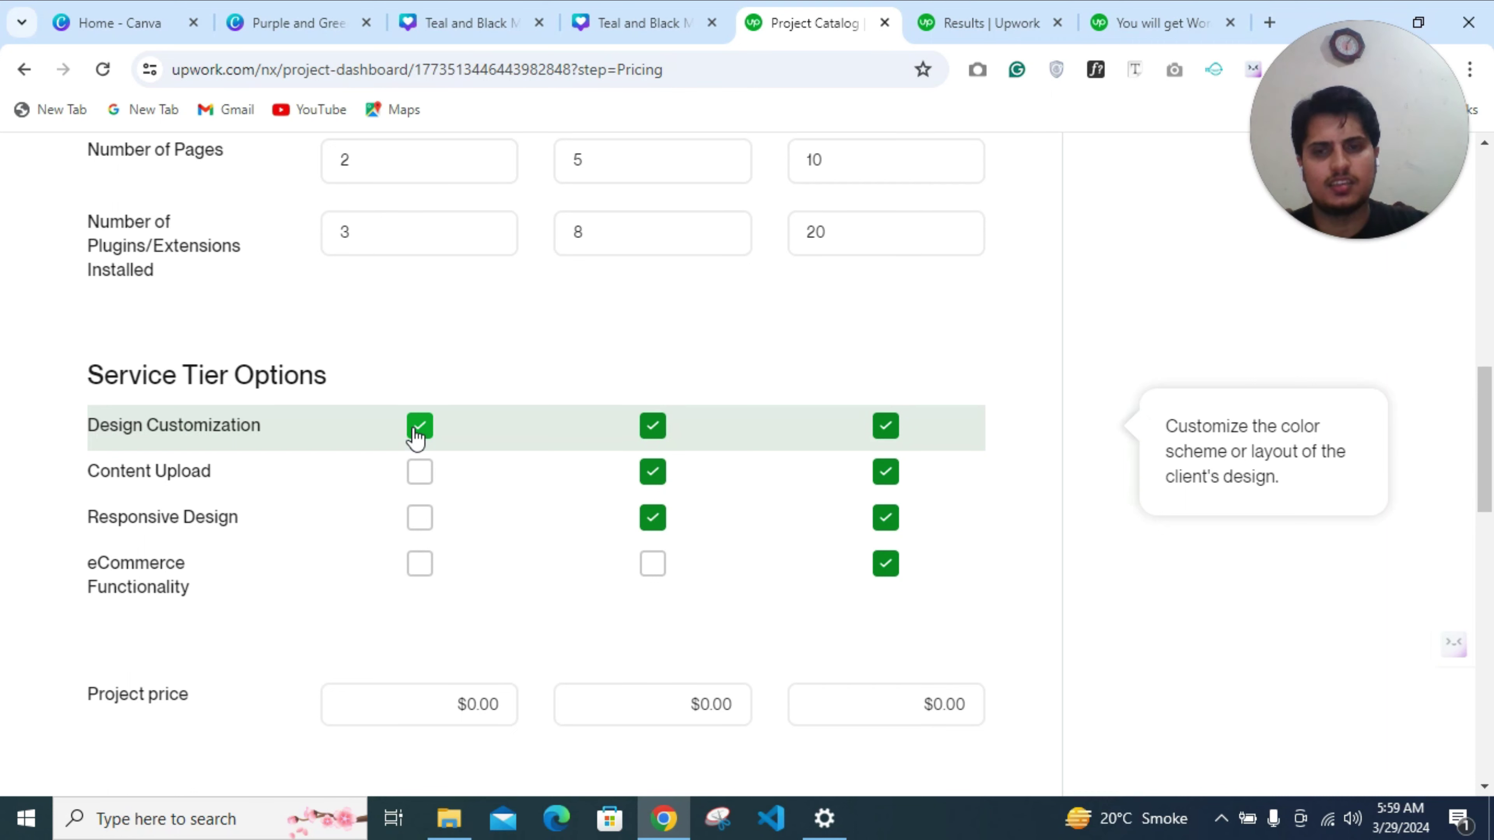
left_click(421, 474)
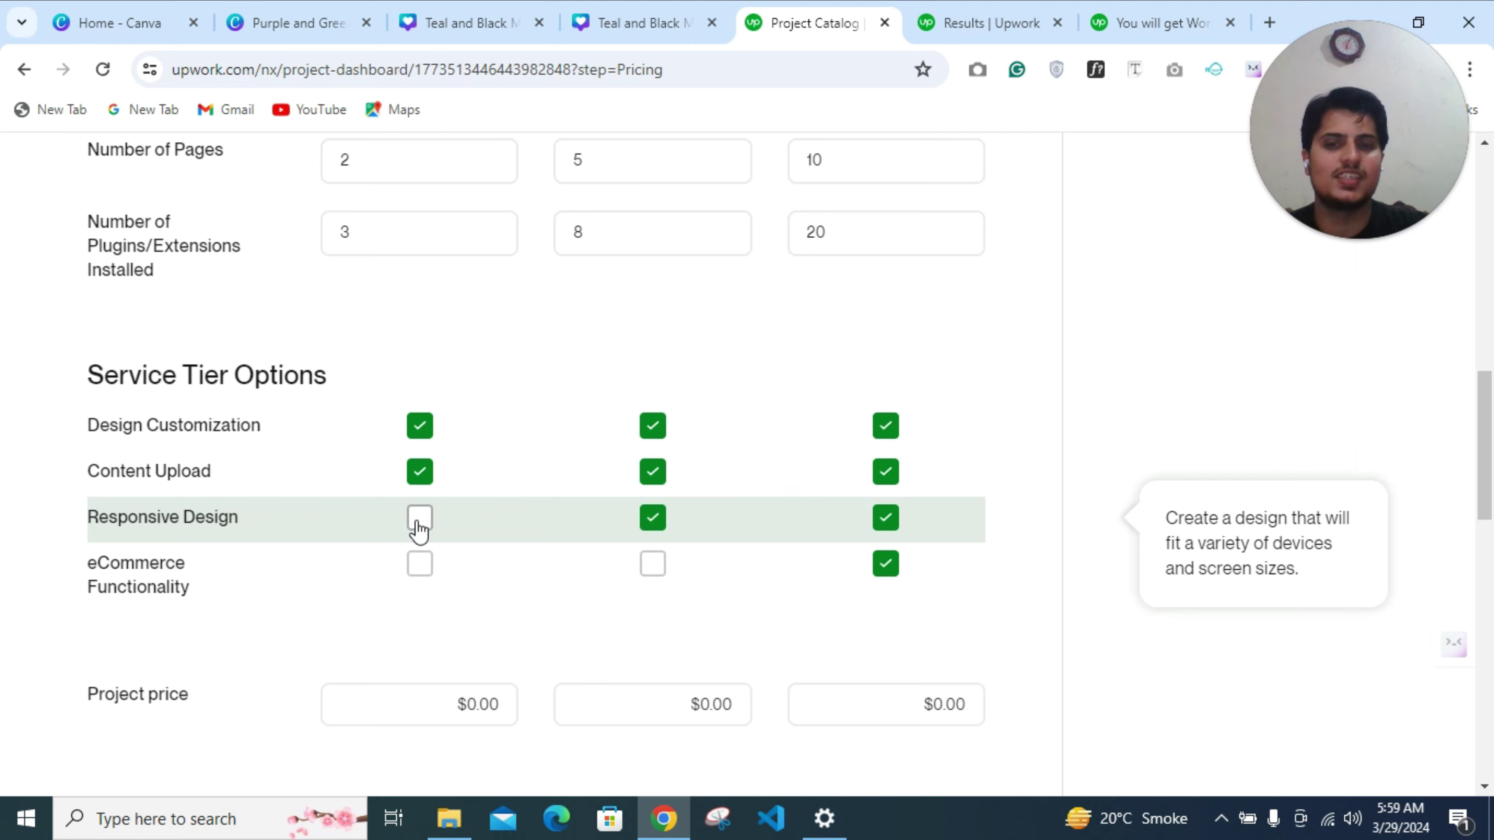
Review the three tiers' descriptions, delivery days, revisions, pages, plugin counts and selected service options
scroll(721, 333, "up", 10)
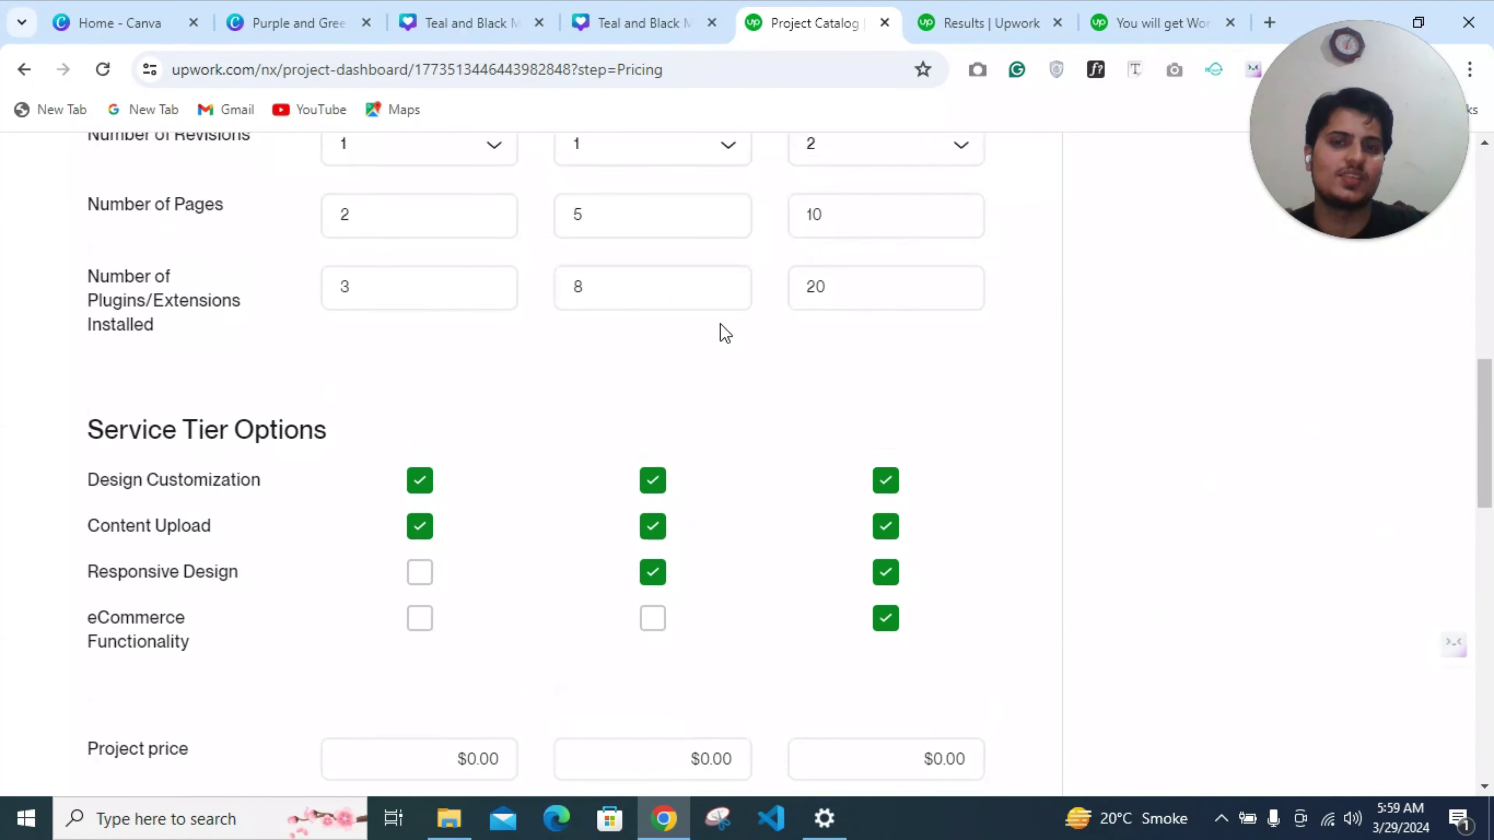
scroll(657, 323, "down", 7)
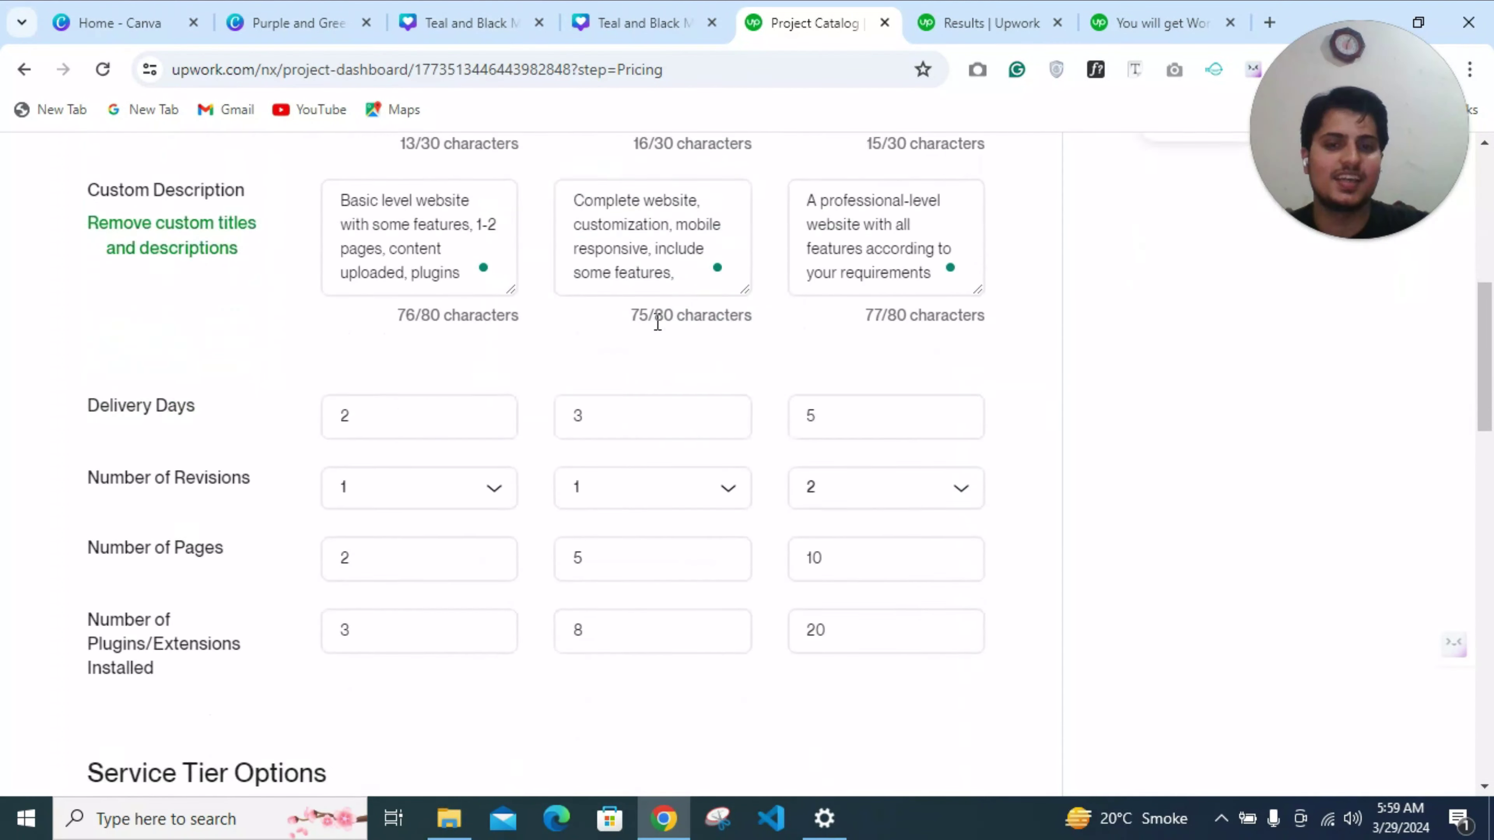
left_click(657, 323)
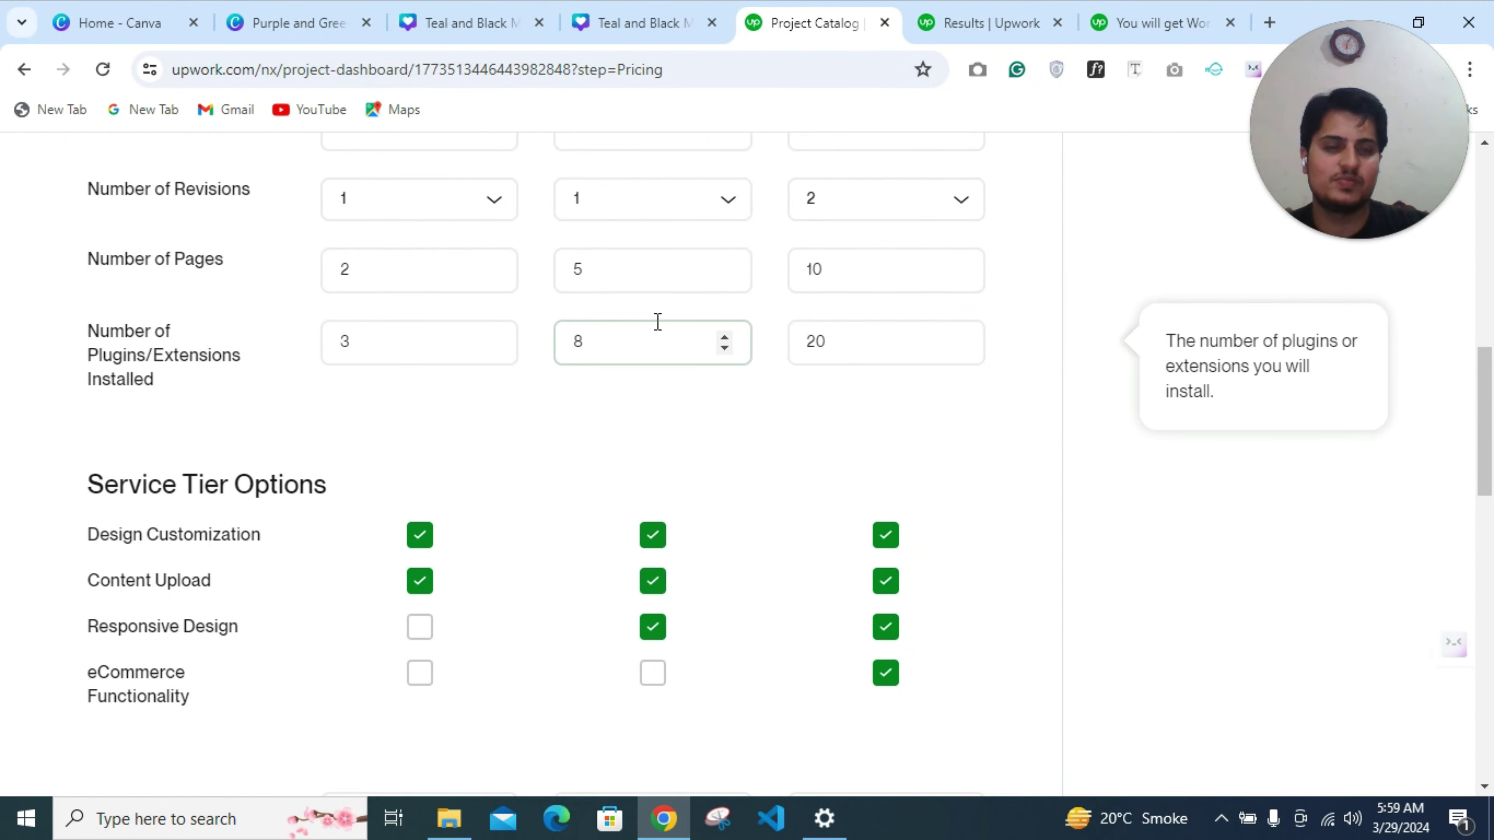
scroll(658, 323, "down", 4)
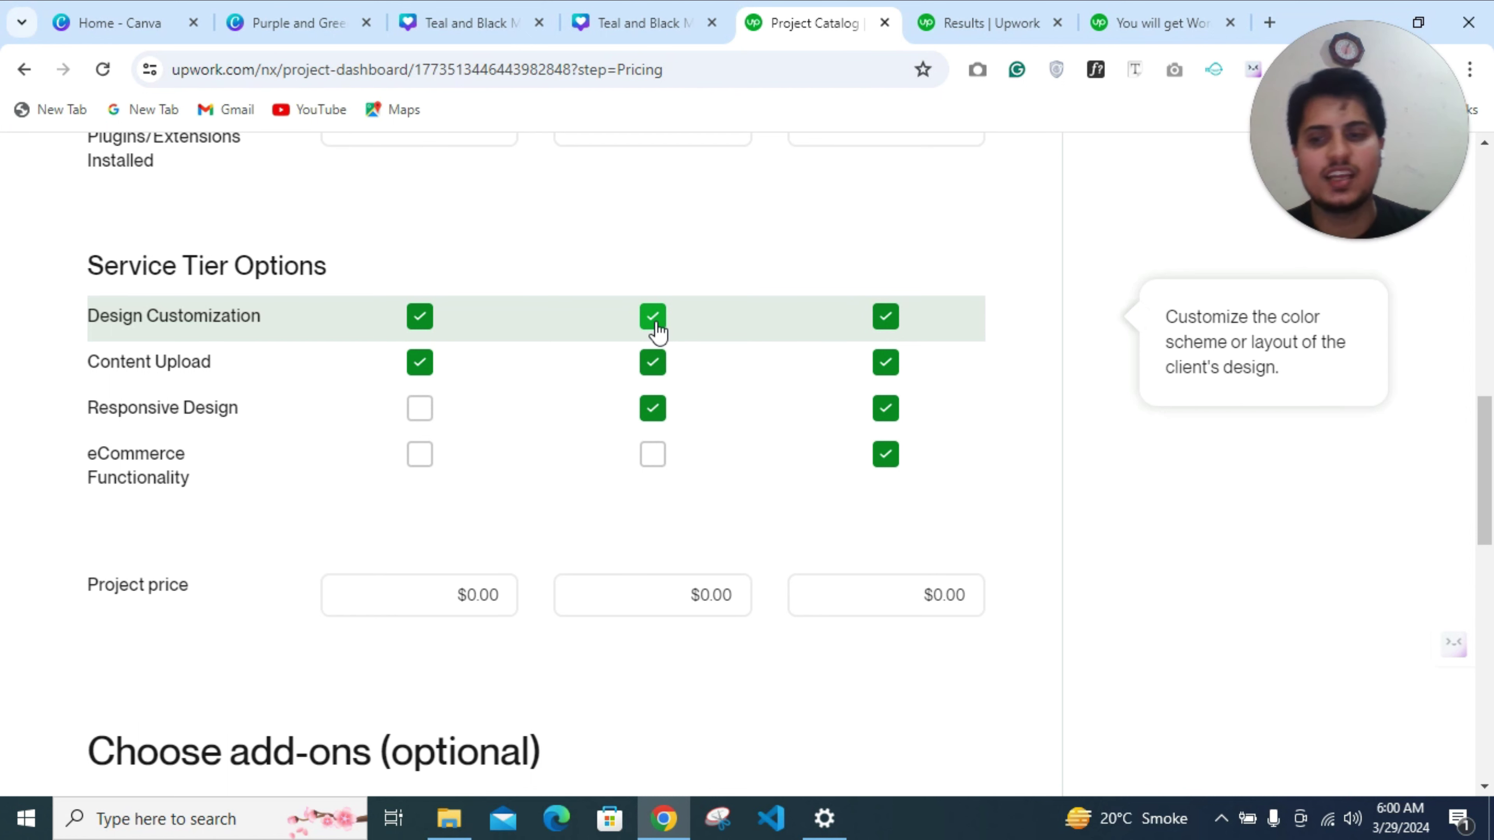
scroll(617, 340, "up", 9)
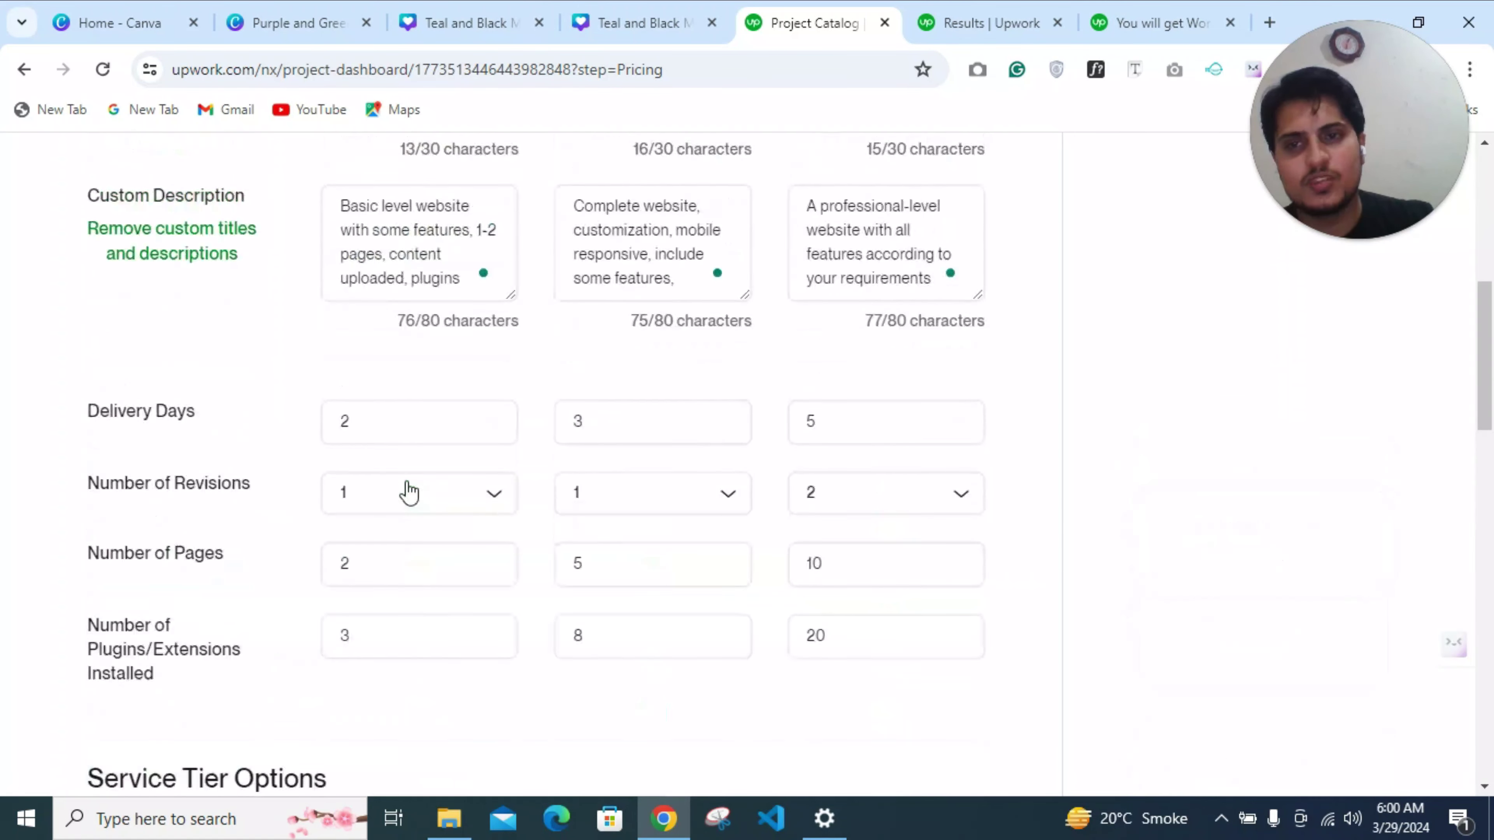
scroll(407, 490, "down", 2)
left_click(408, 481)
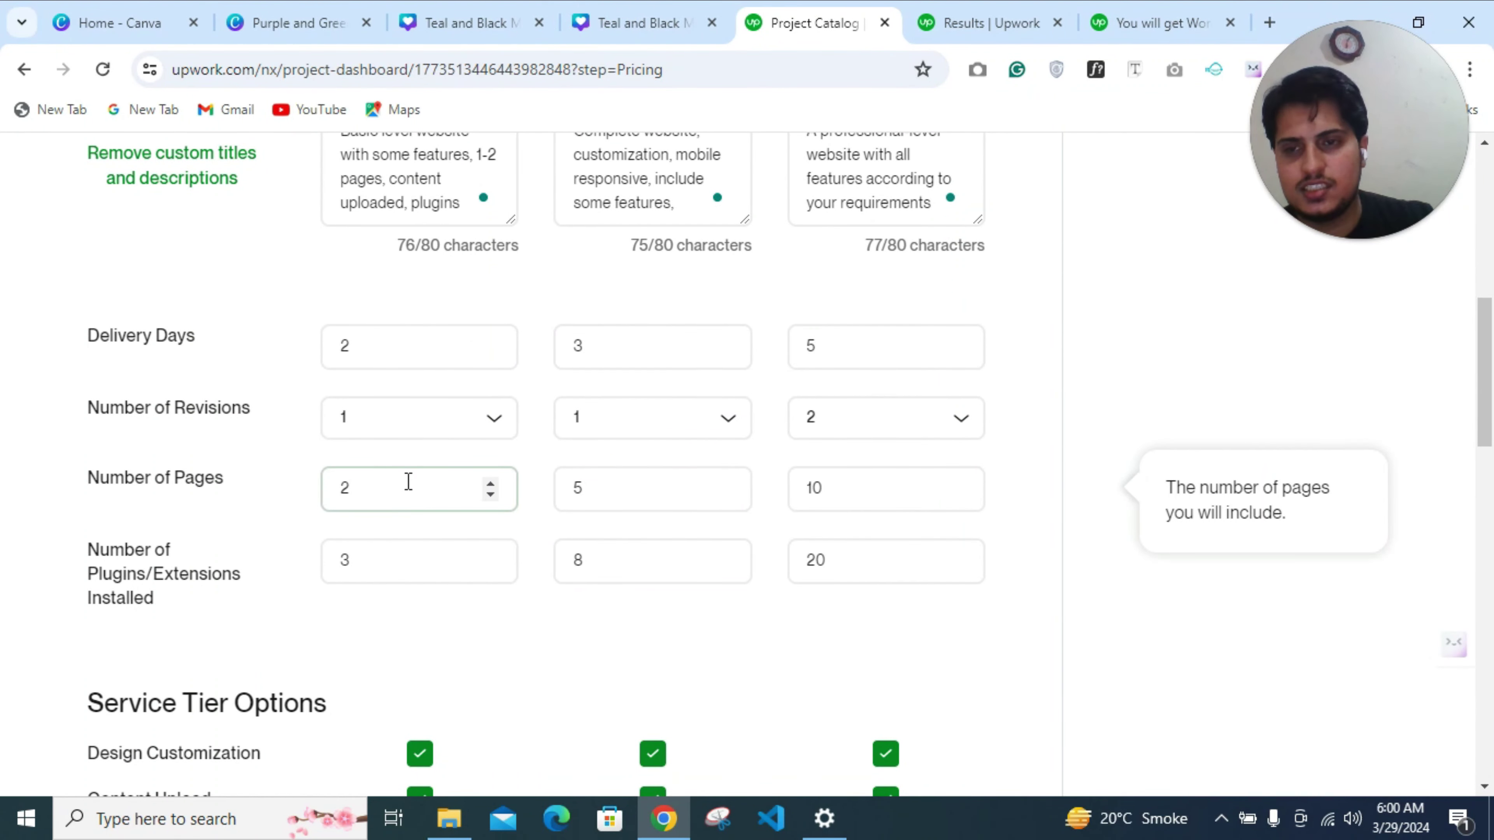
left_click(489, 423)
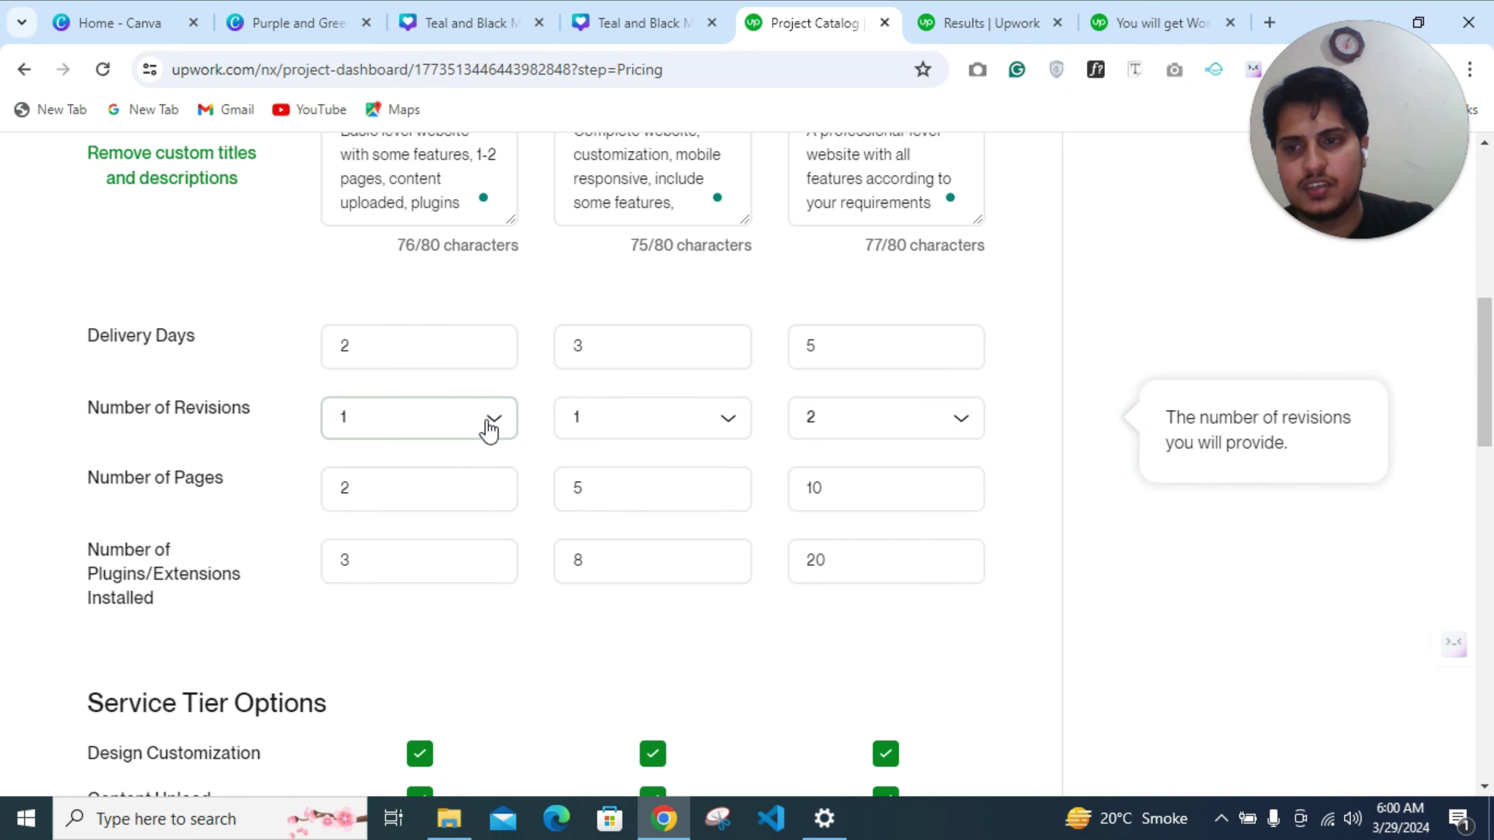
left_click(488, 422)
left_click(490, 425)
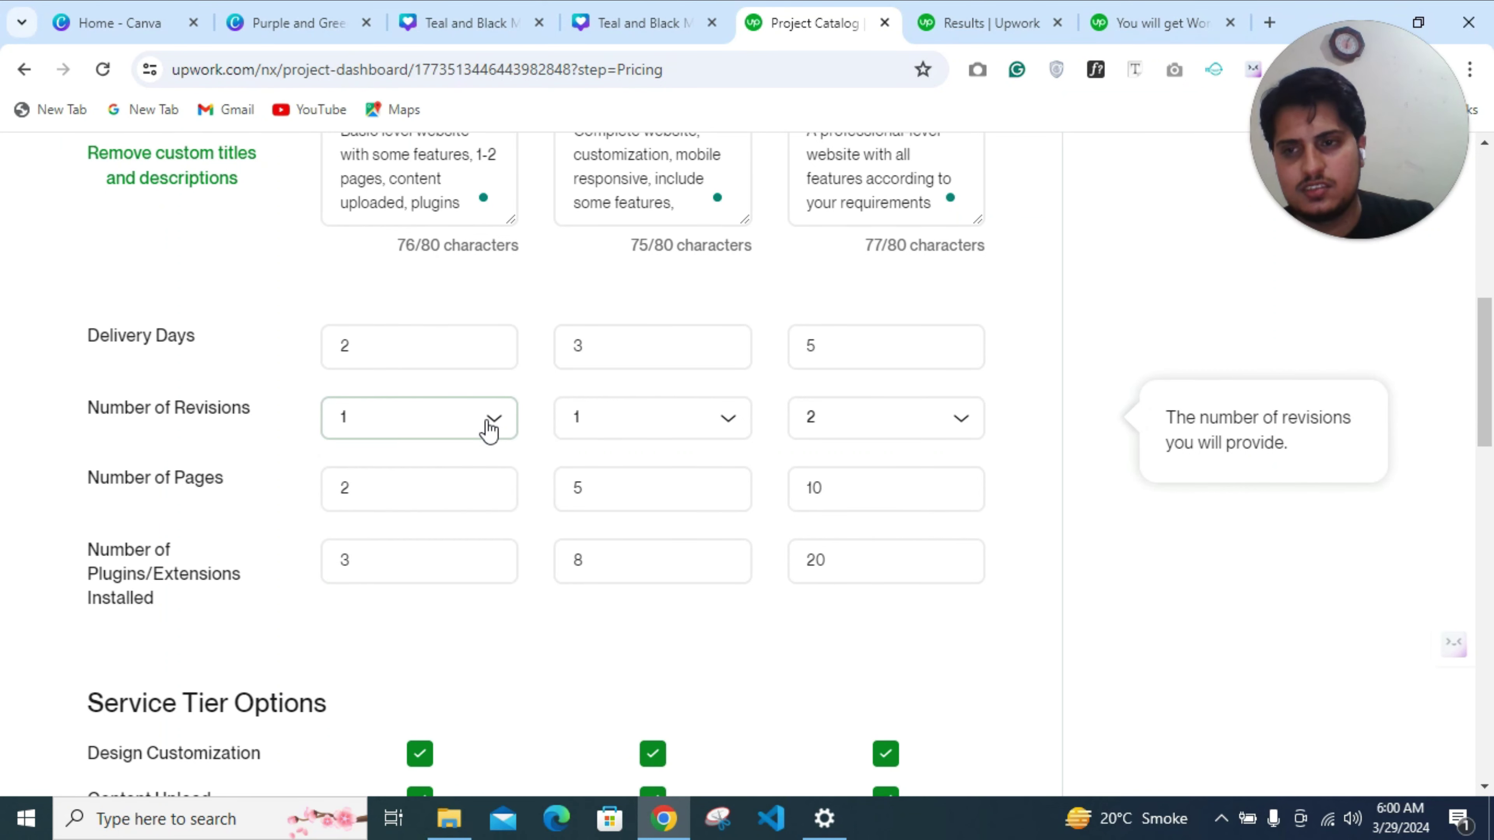
left_click(404, 482)
left_click(371, 533)
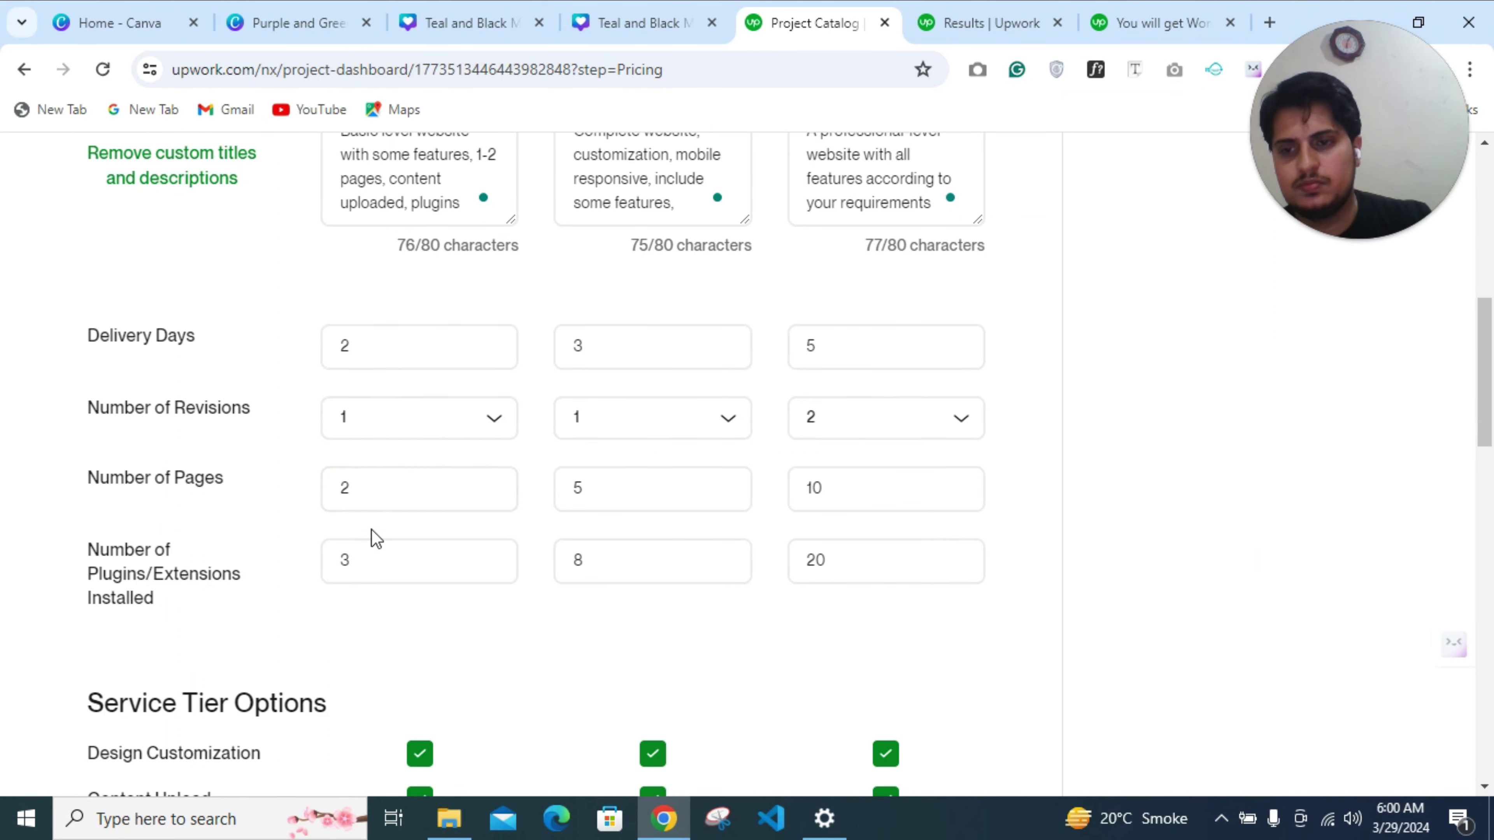
Turn Design Customization off for the Starter tier, and restore it
scroll(372, 529, "down", 2)
scroll(369, 533, "down", 6)
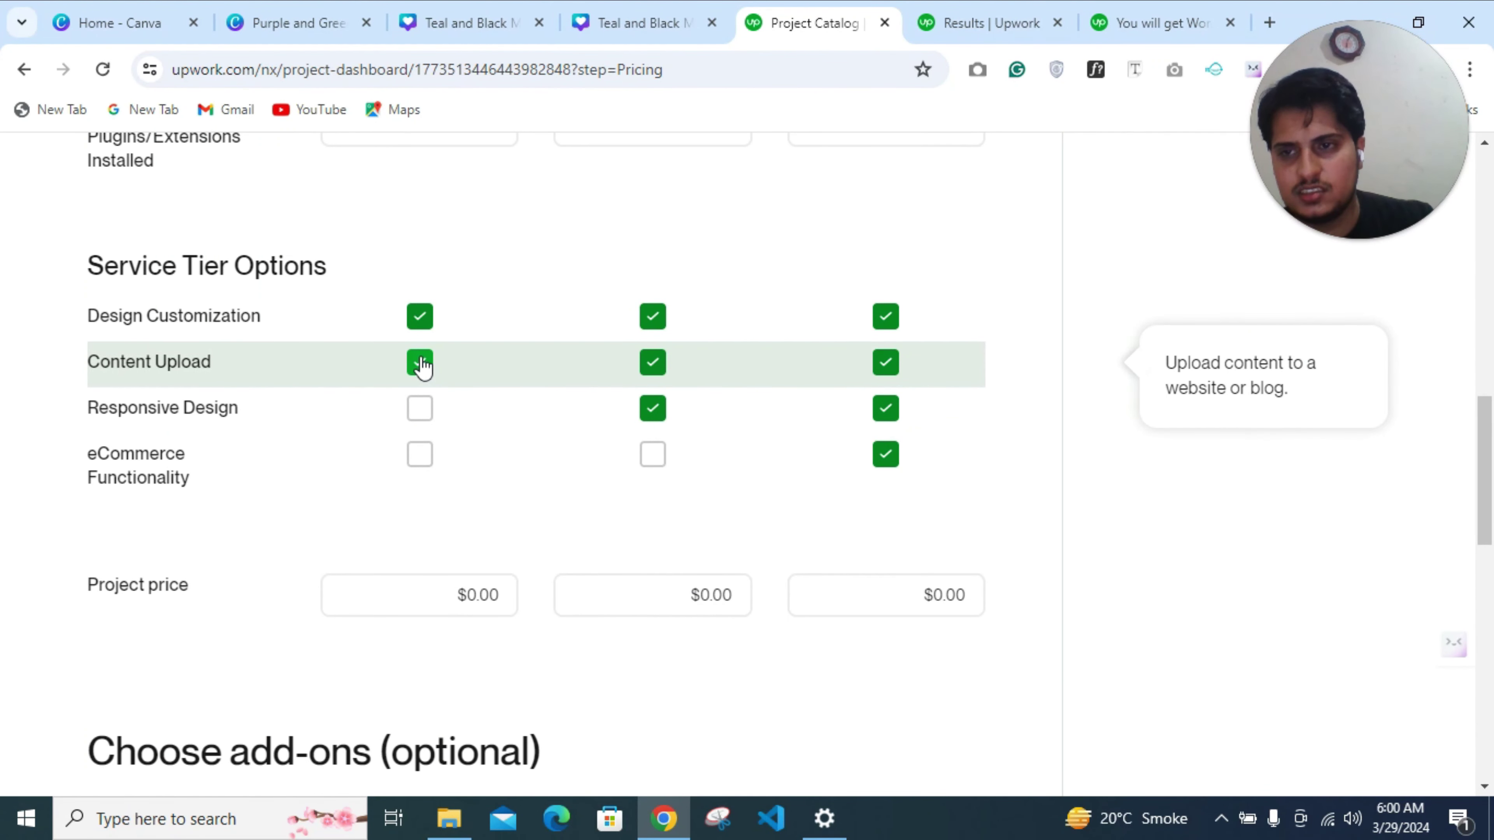
left_click(422, 331)
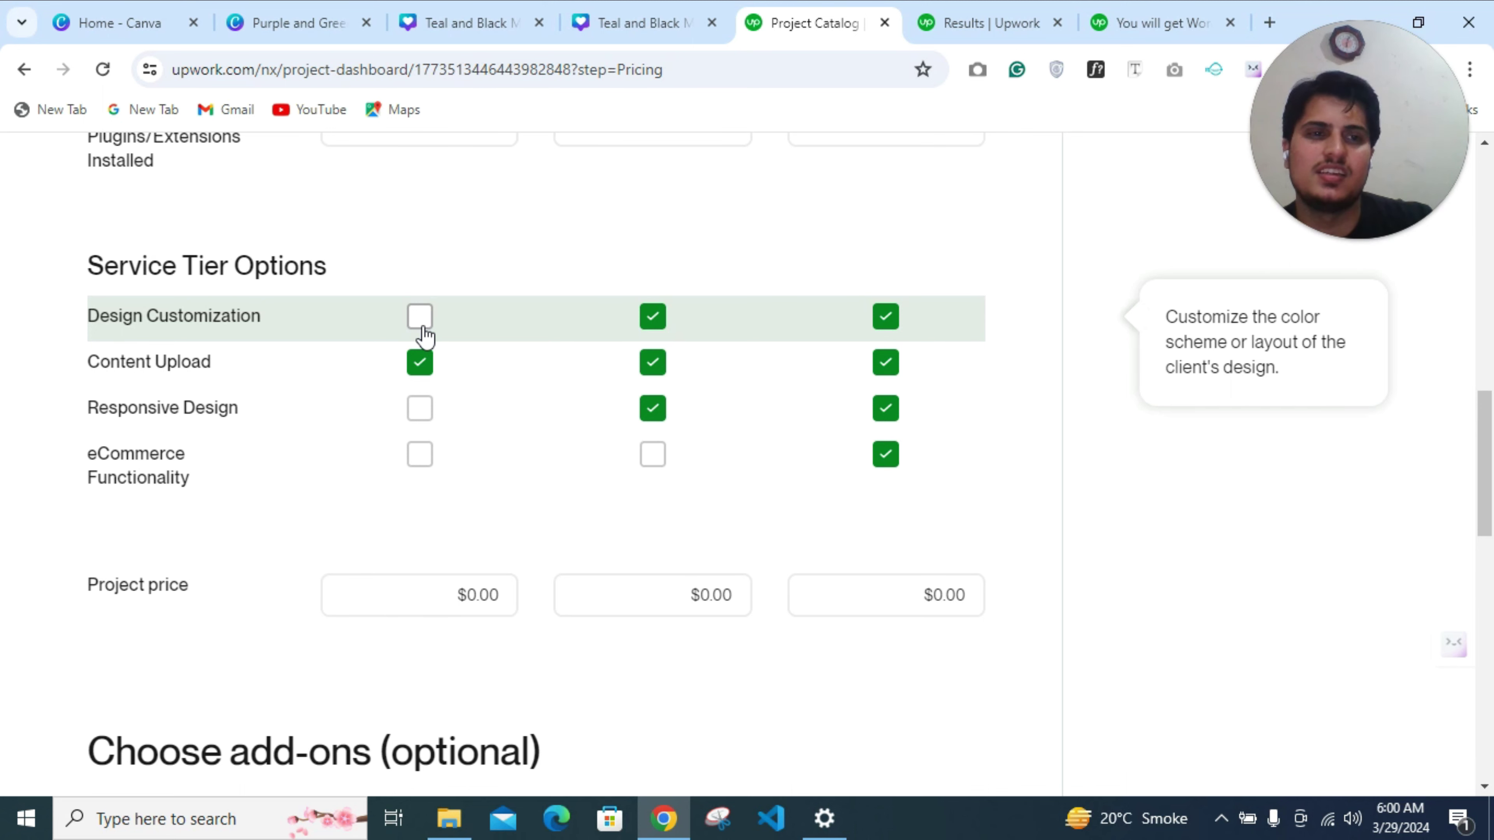
left_click(422, 331)
Set the project prices to $80 for Starter, $150 for Standard and $300 for Advanced
scroll(490, 423, "down", 3)
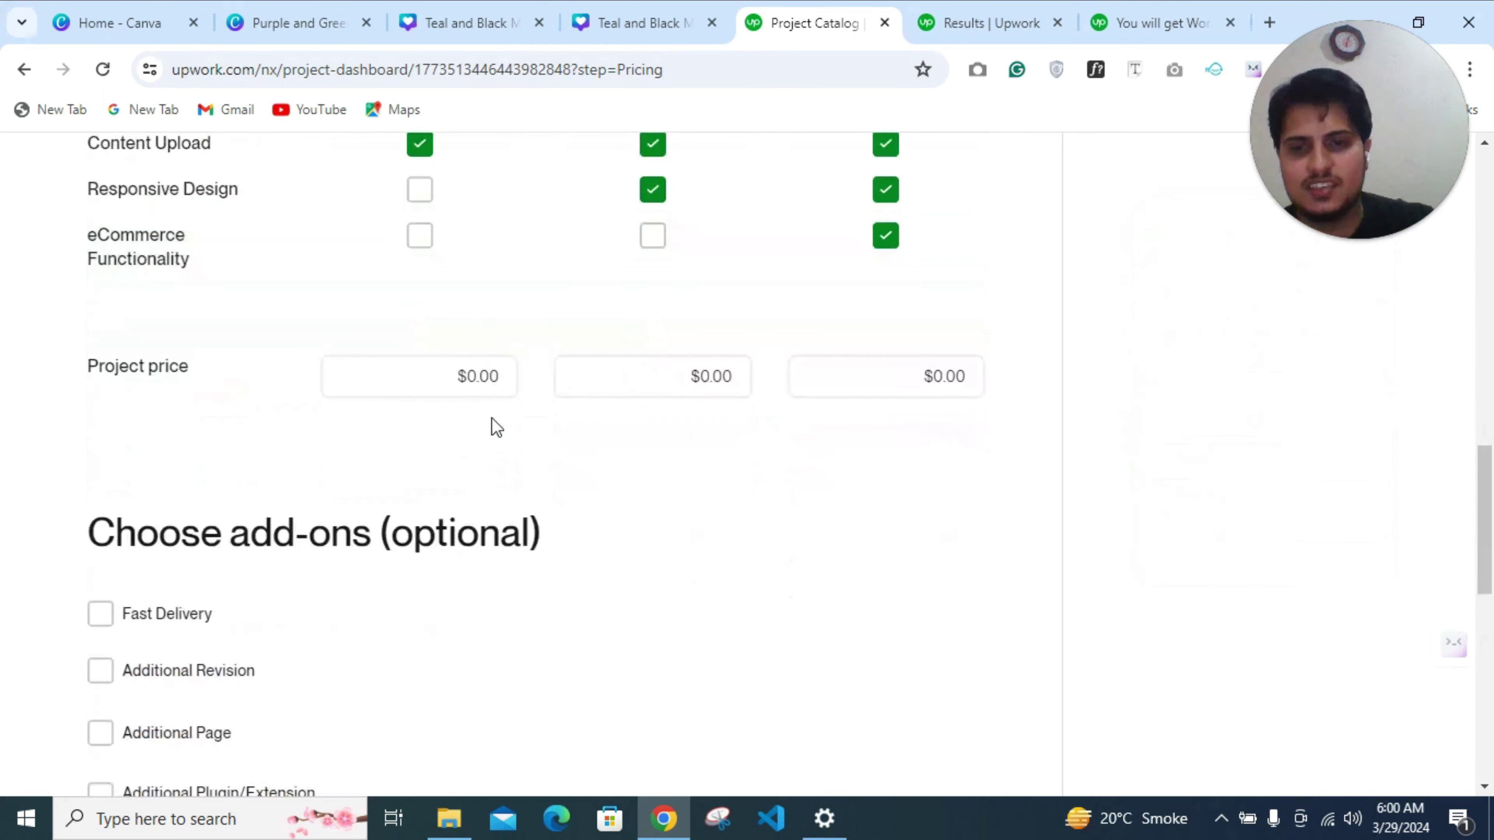
left_click(499, 380)
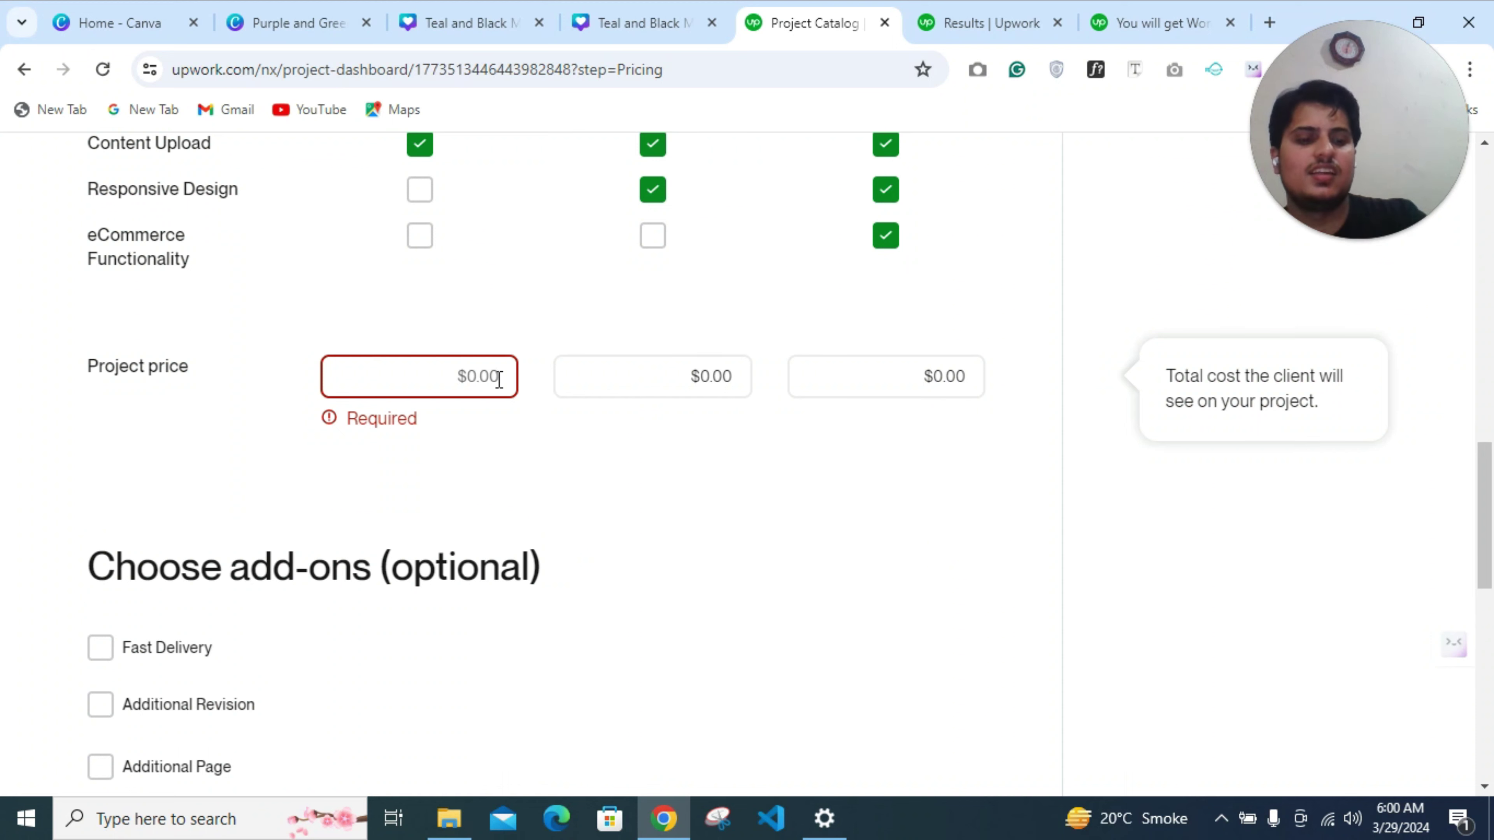
left_click(499, 379)
type("80")
left_click(736, 383)
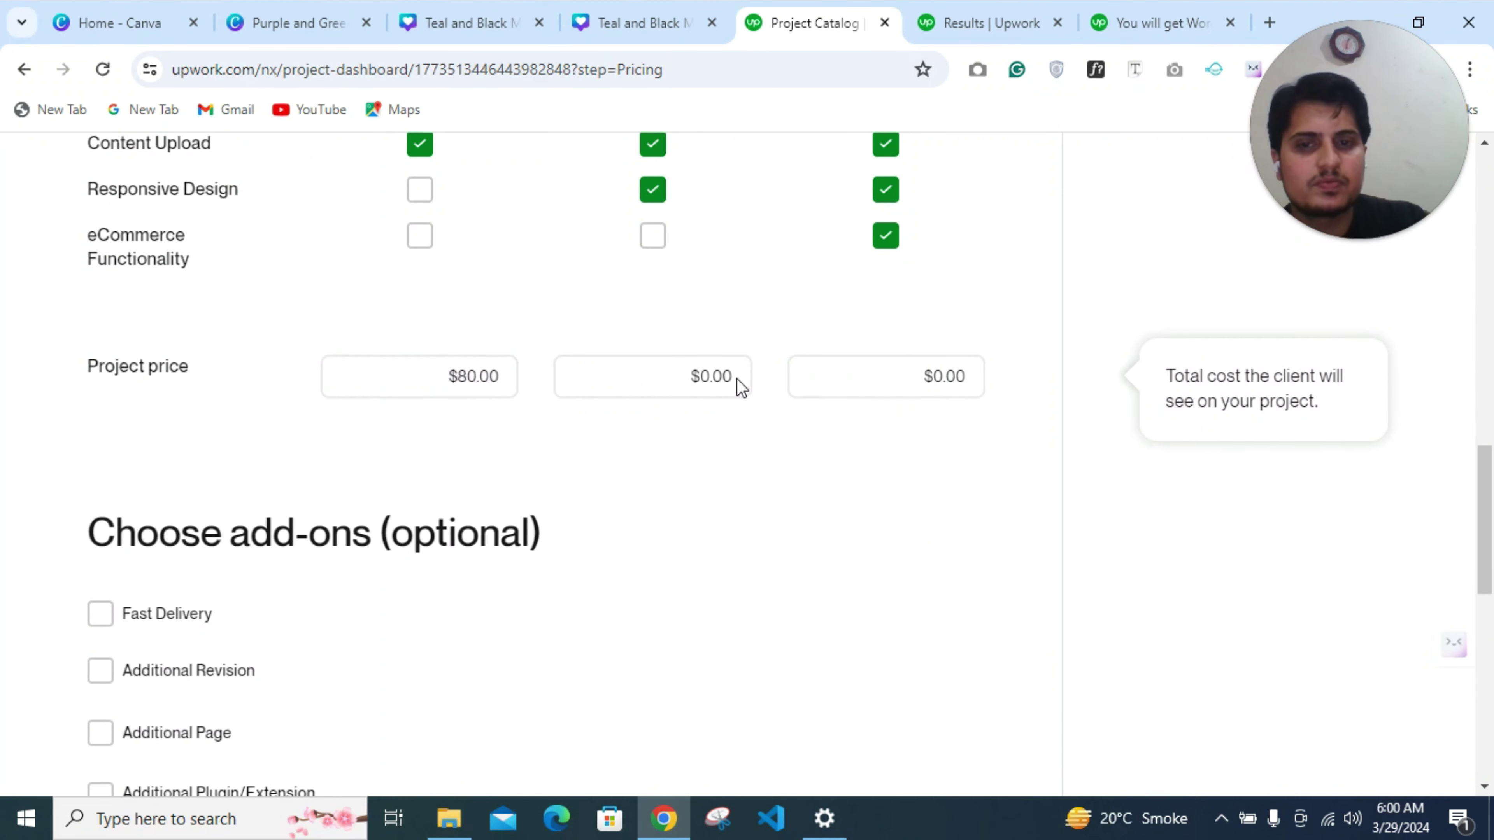
type("150")
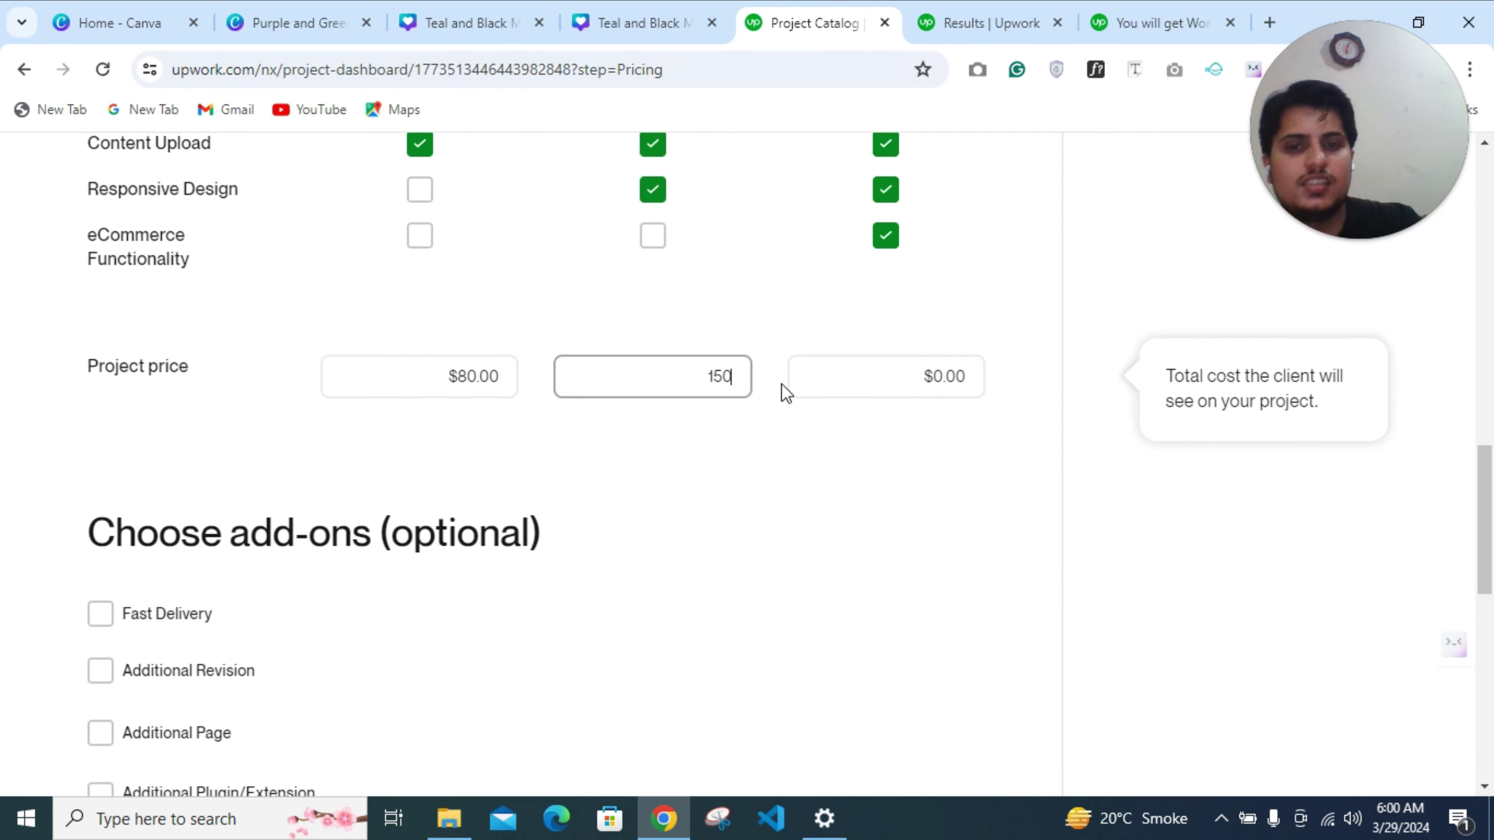
left_click(743, 396)
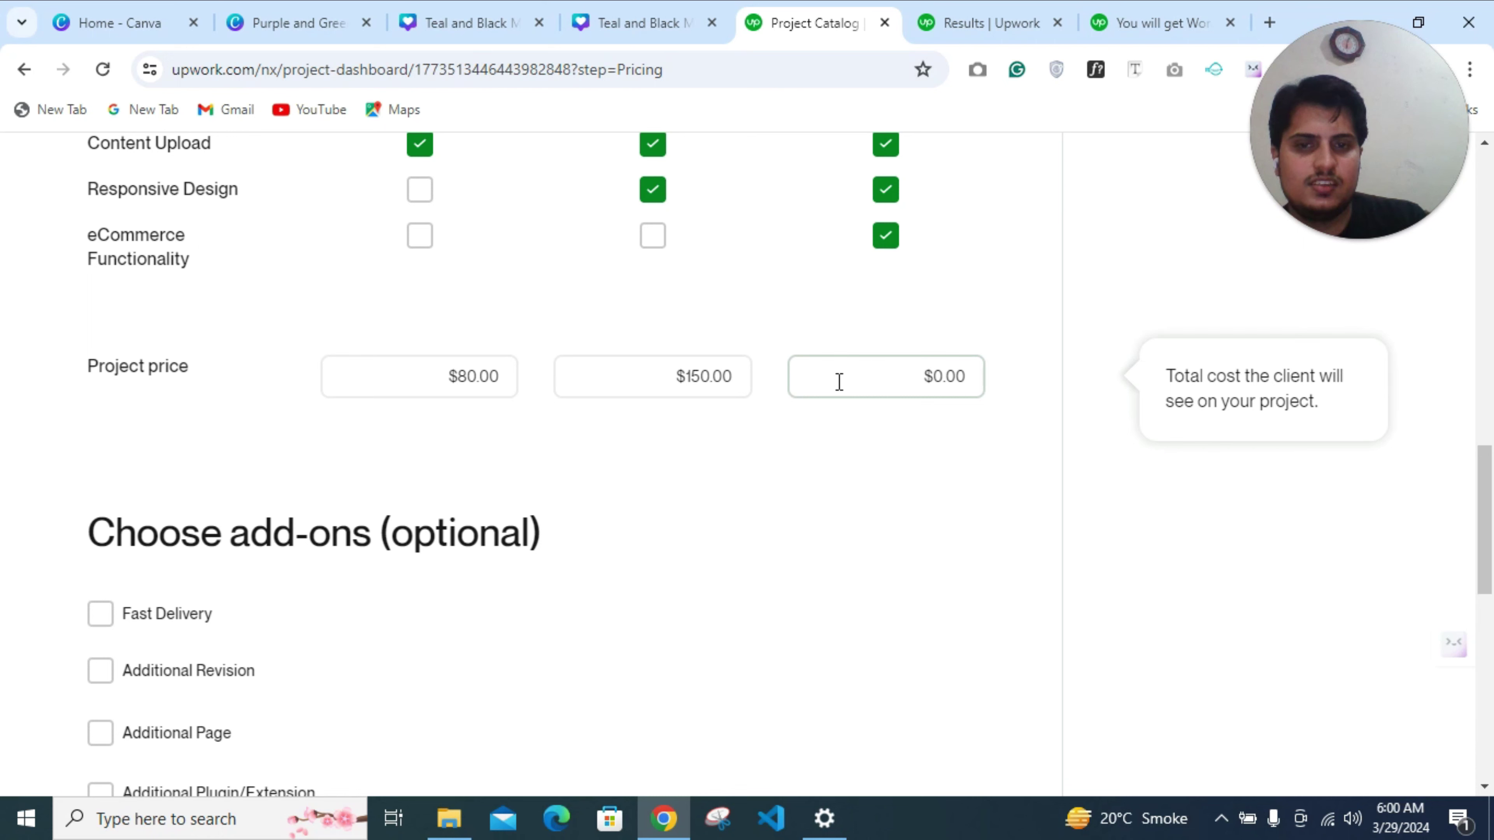
left_click(724, 368)
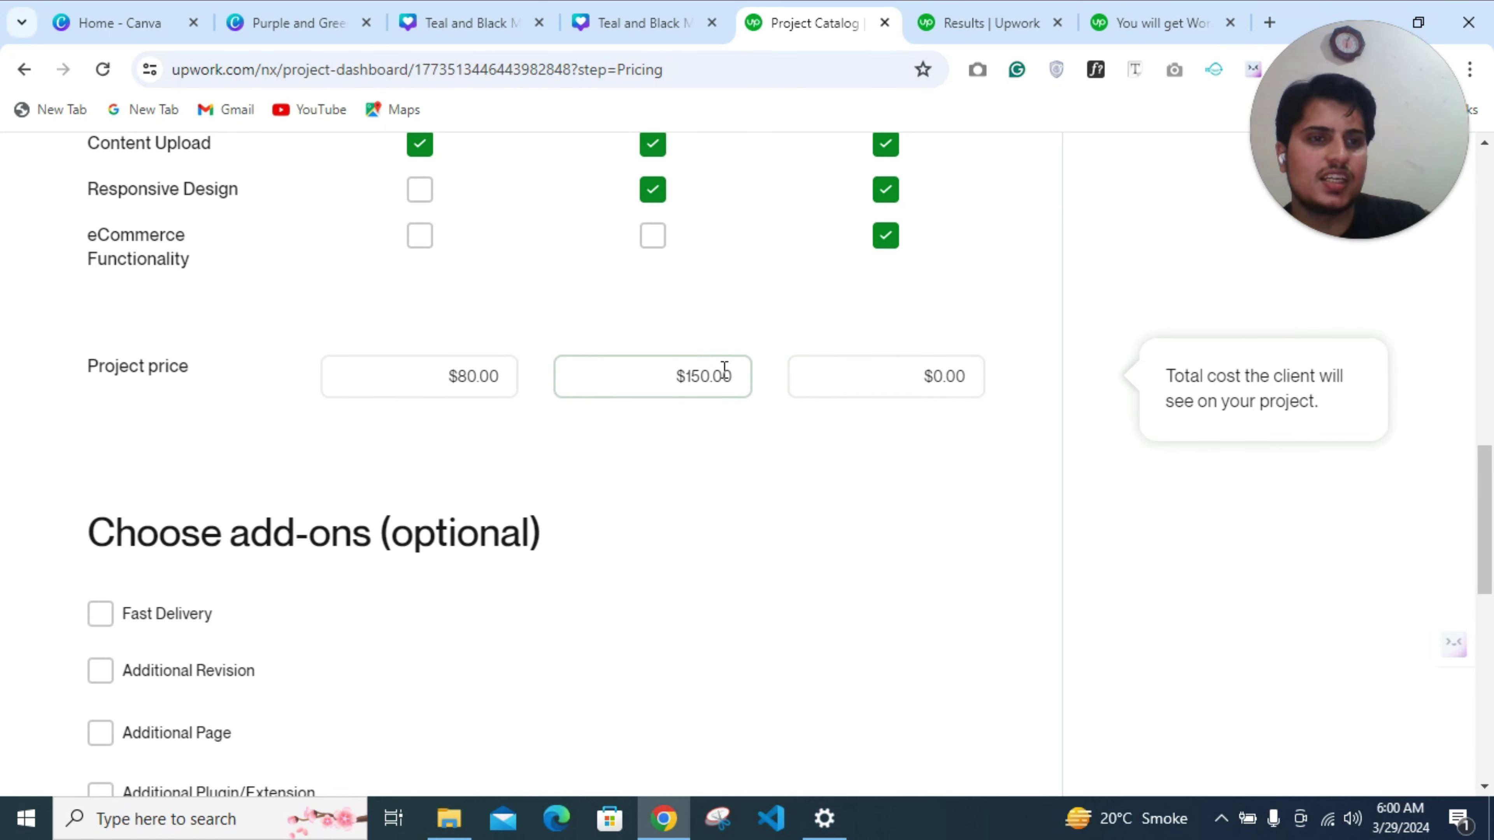
left_click(939, 371)
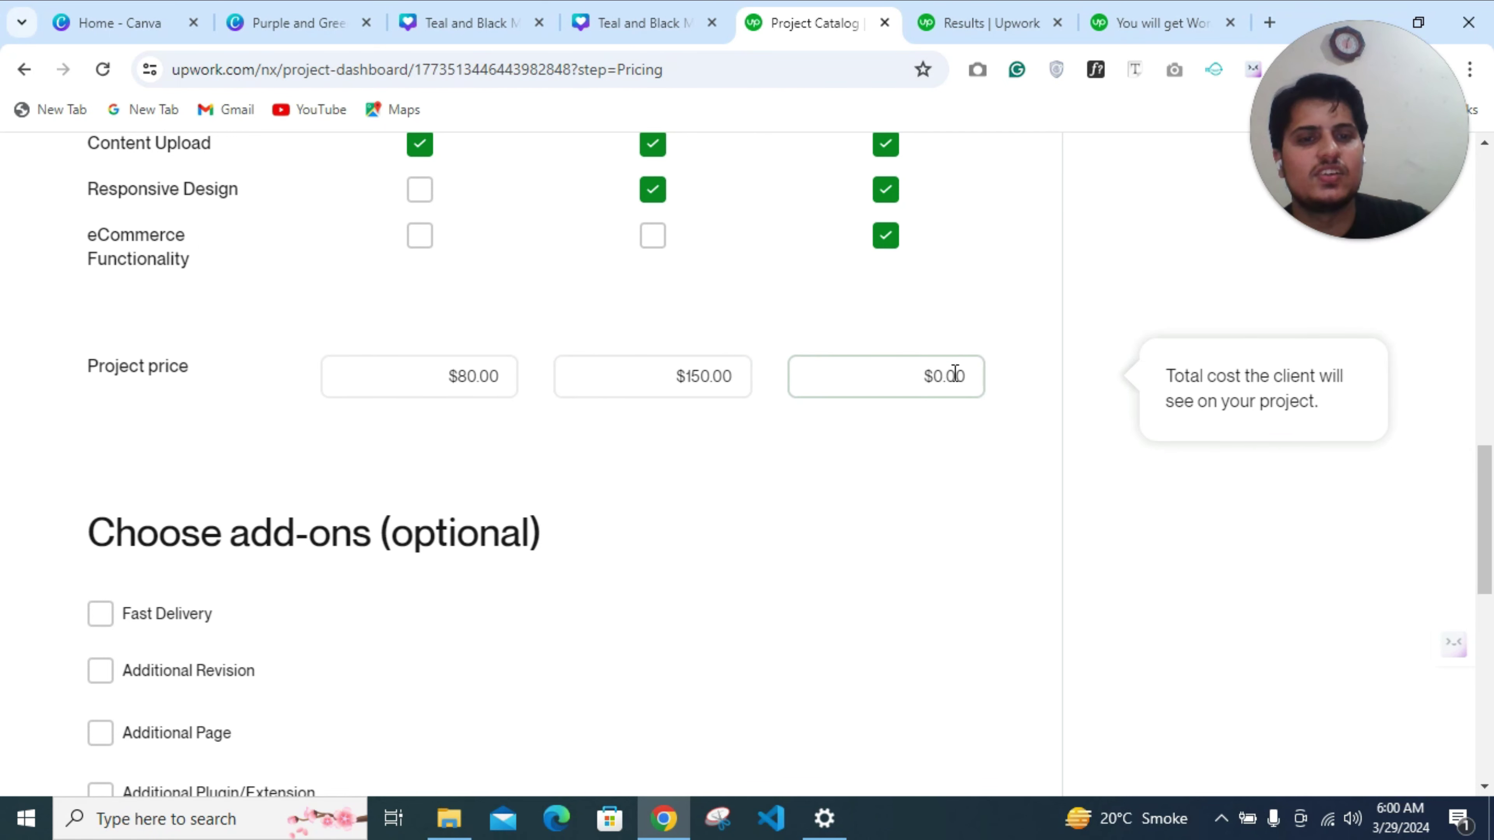
type("300")
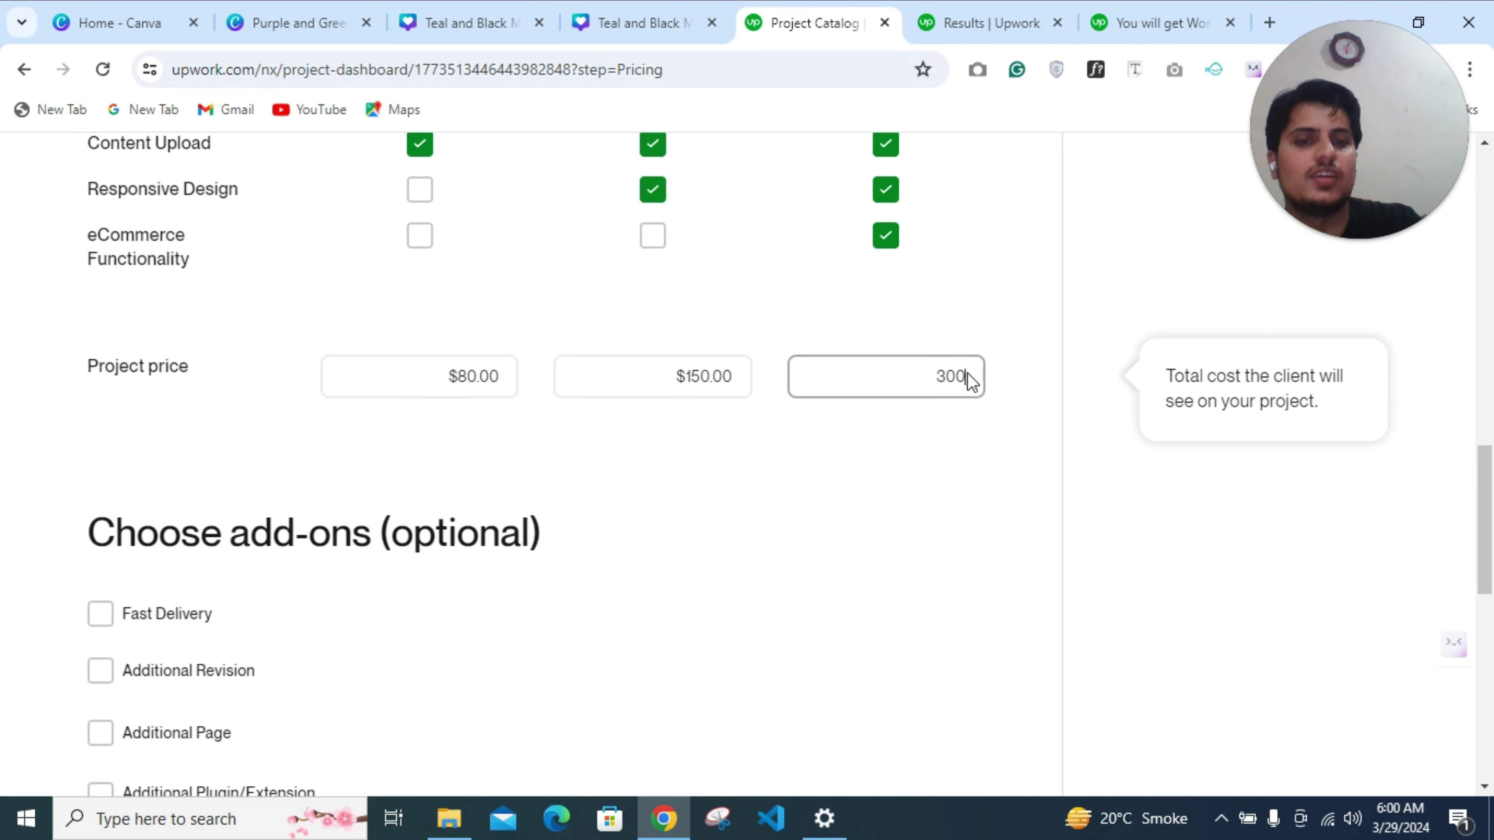
left_click(1019, 430)
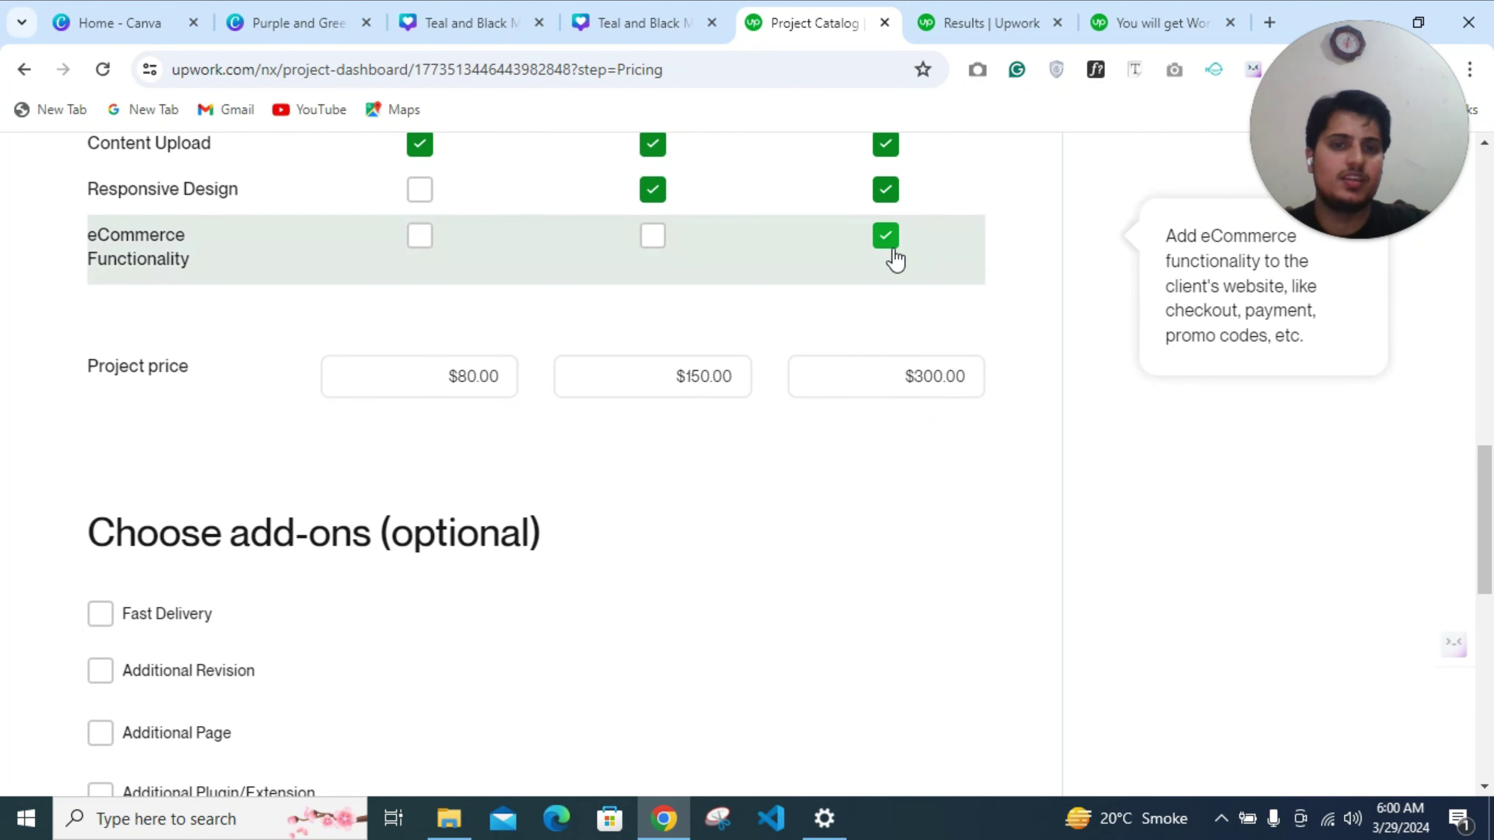
Enable the Fast Delivery add-on and set the Advanced tier to 2 delivery days for an extra $100
scroll(493, 385, "down", 5)
scroll(480, 388, "up", 3)
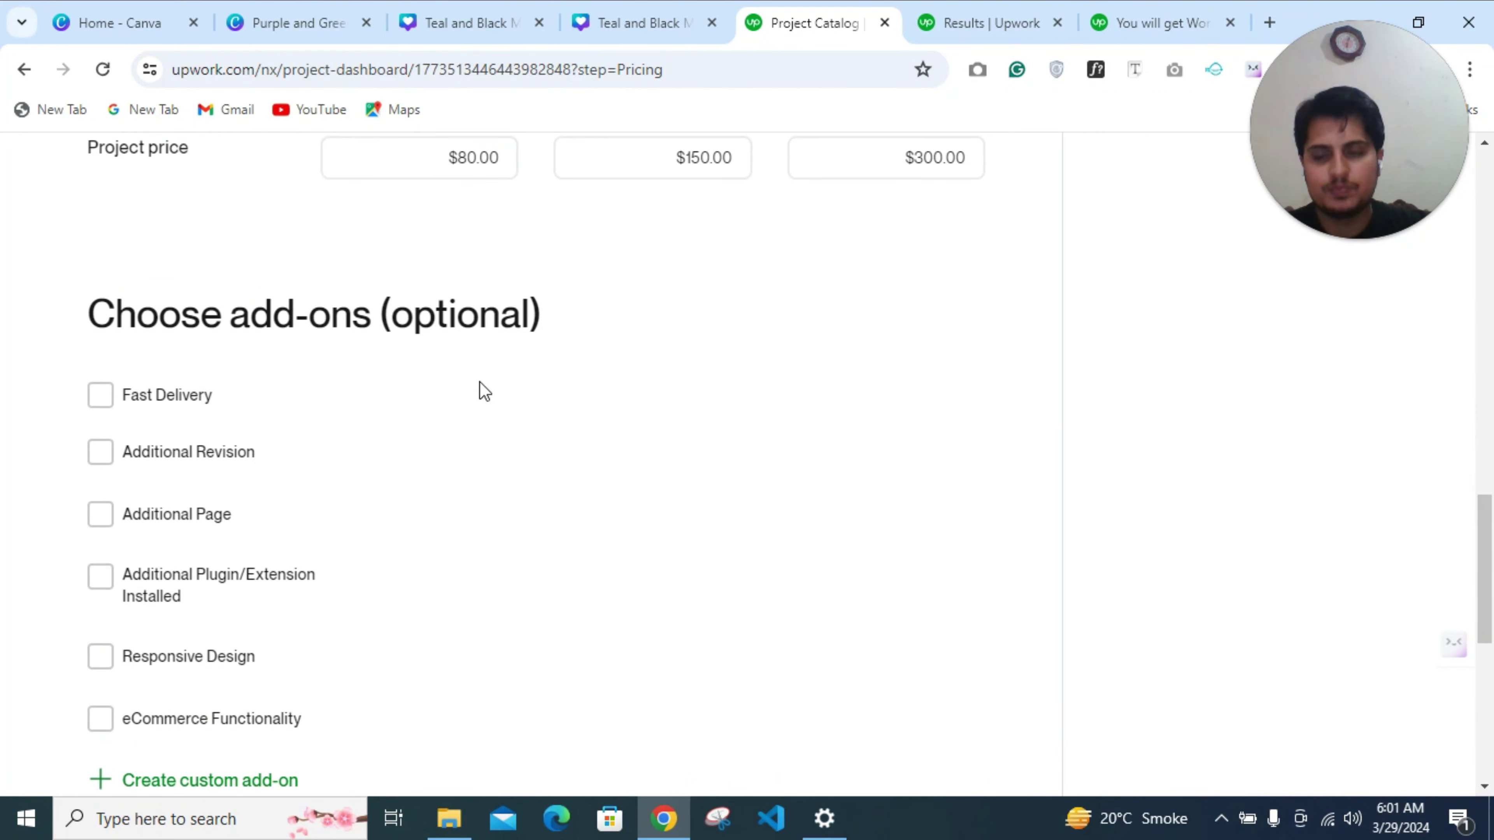
scroll(479, 388, "down", 3)
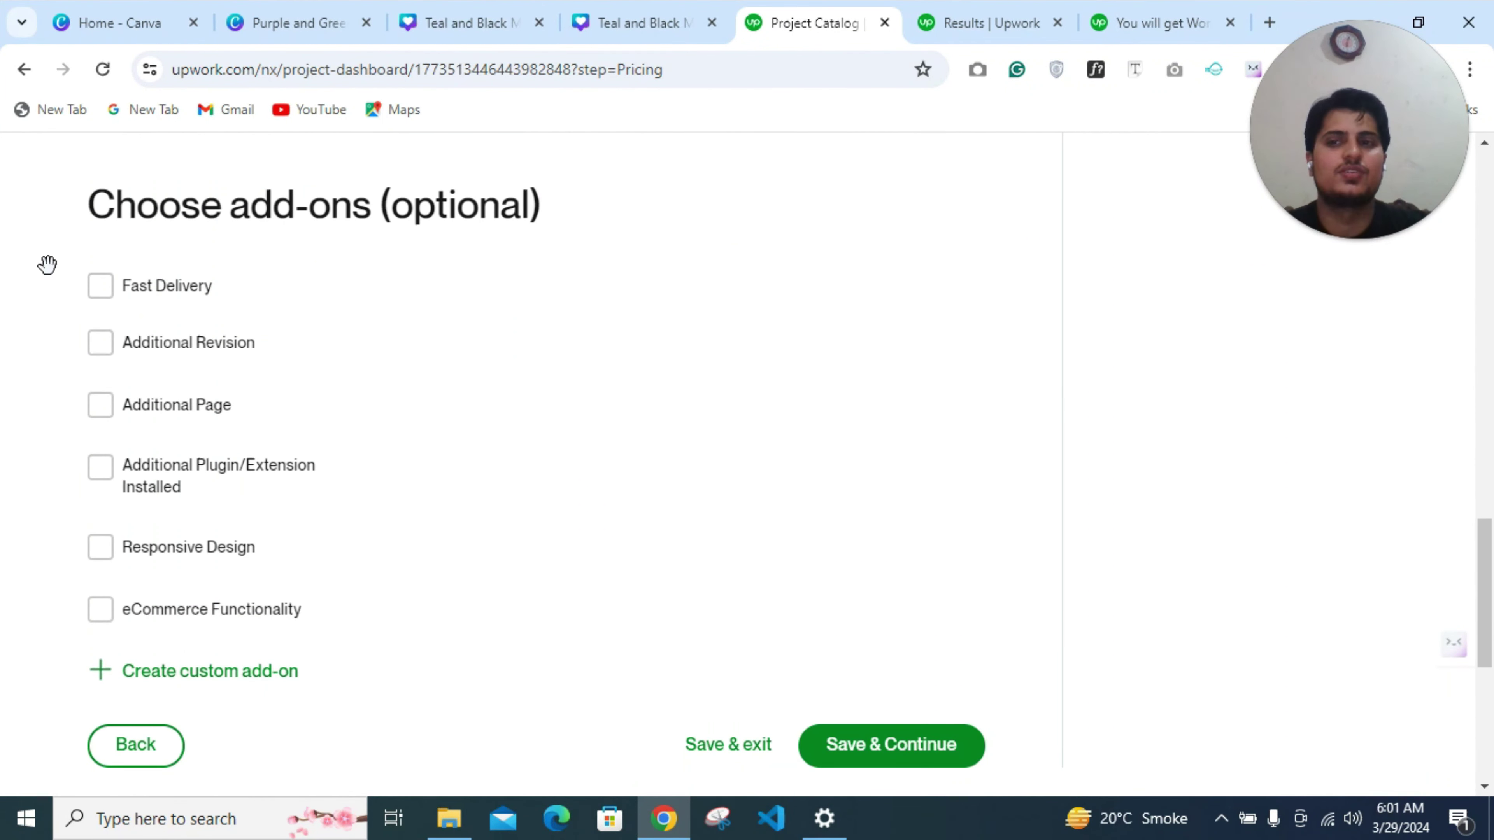
left_click(143, 298)
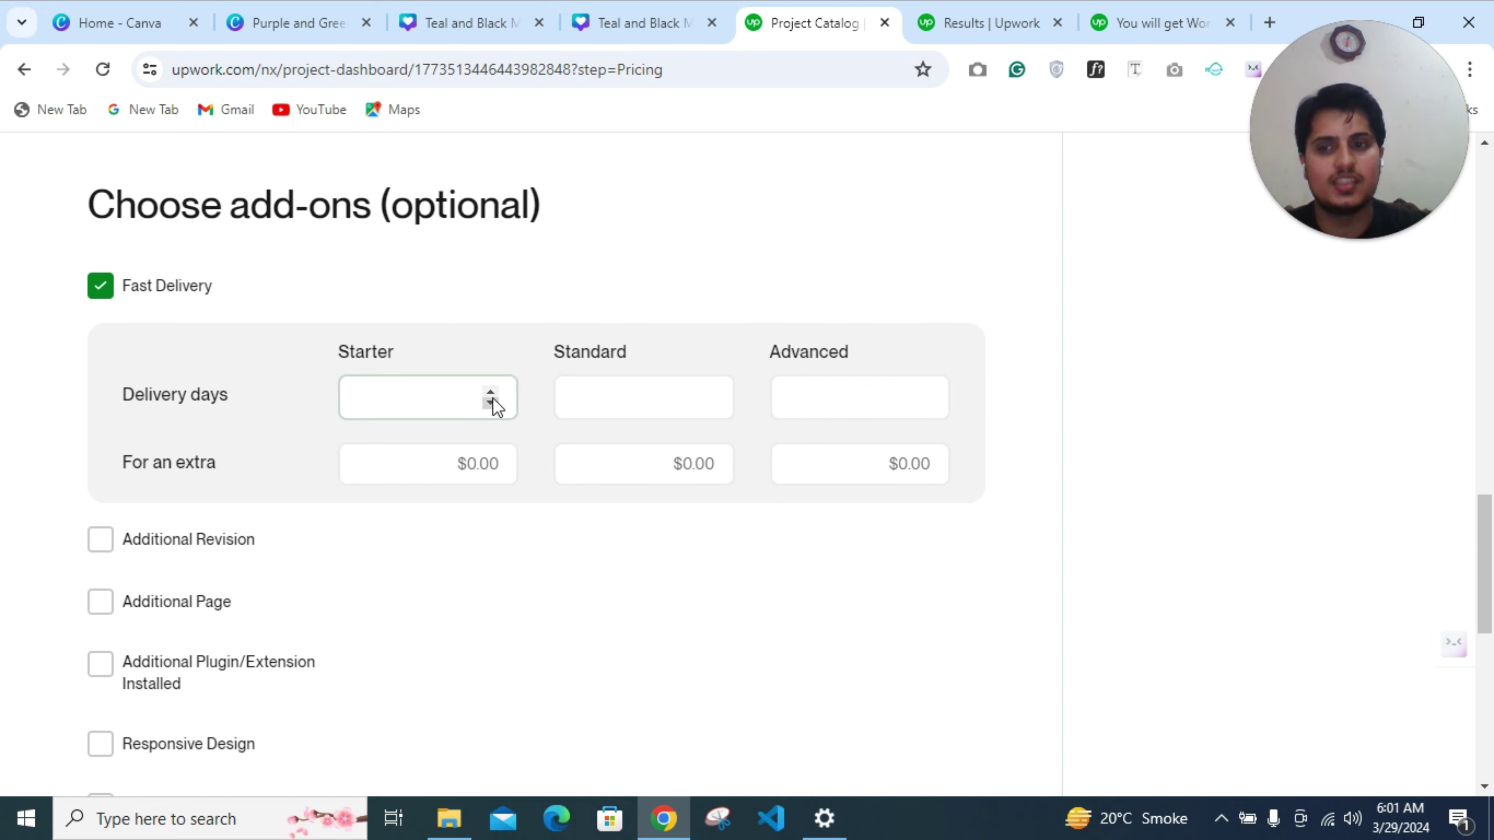
scroll(495, 398, "down", 2)
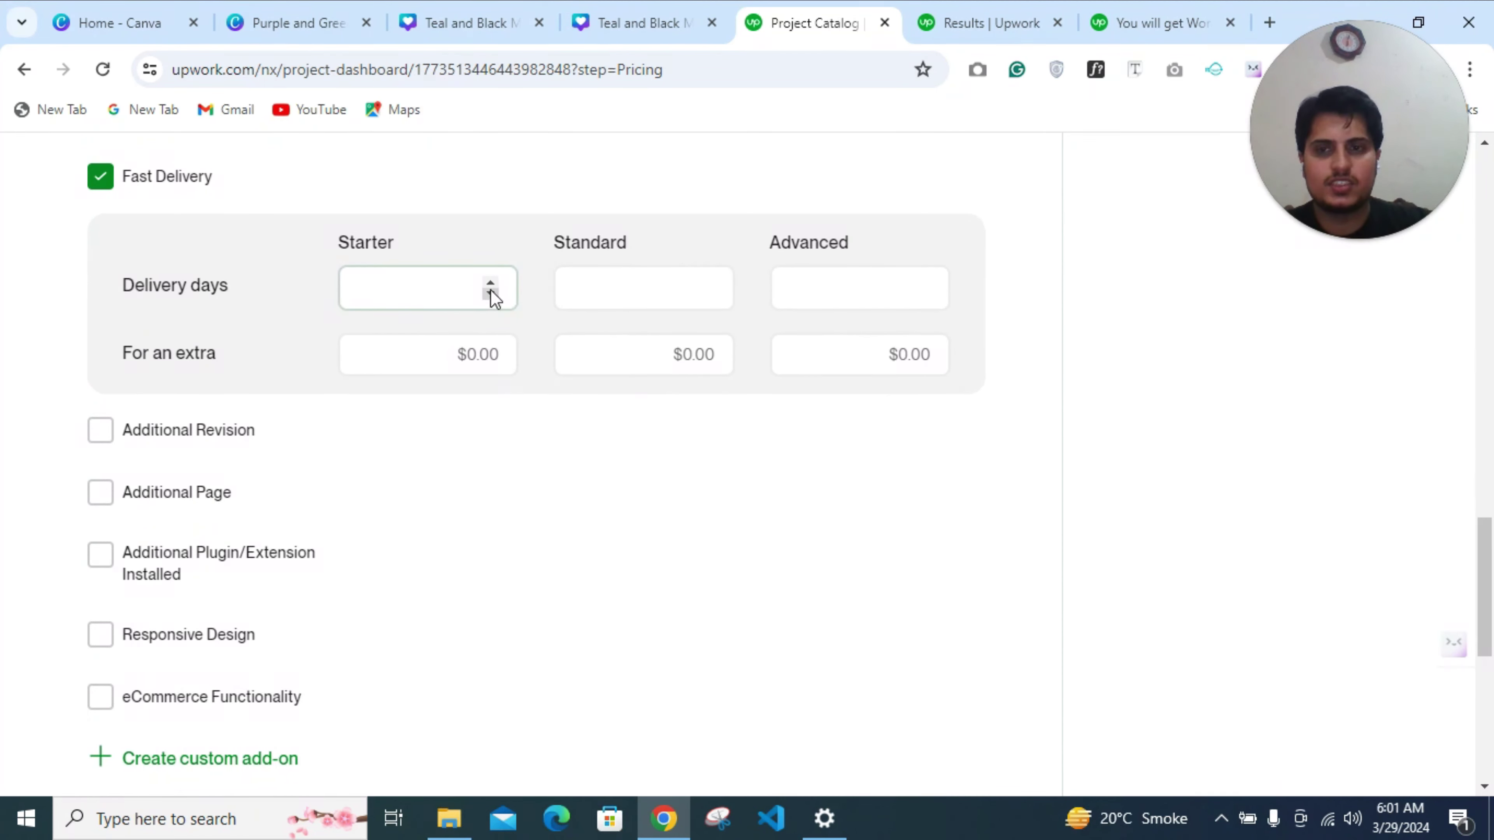
left_click(921, 284)
left_click(922, 284)
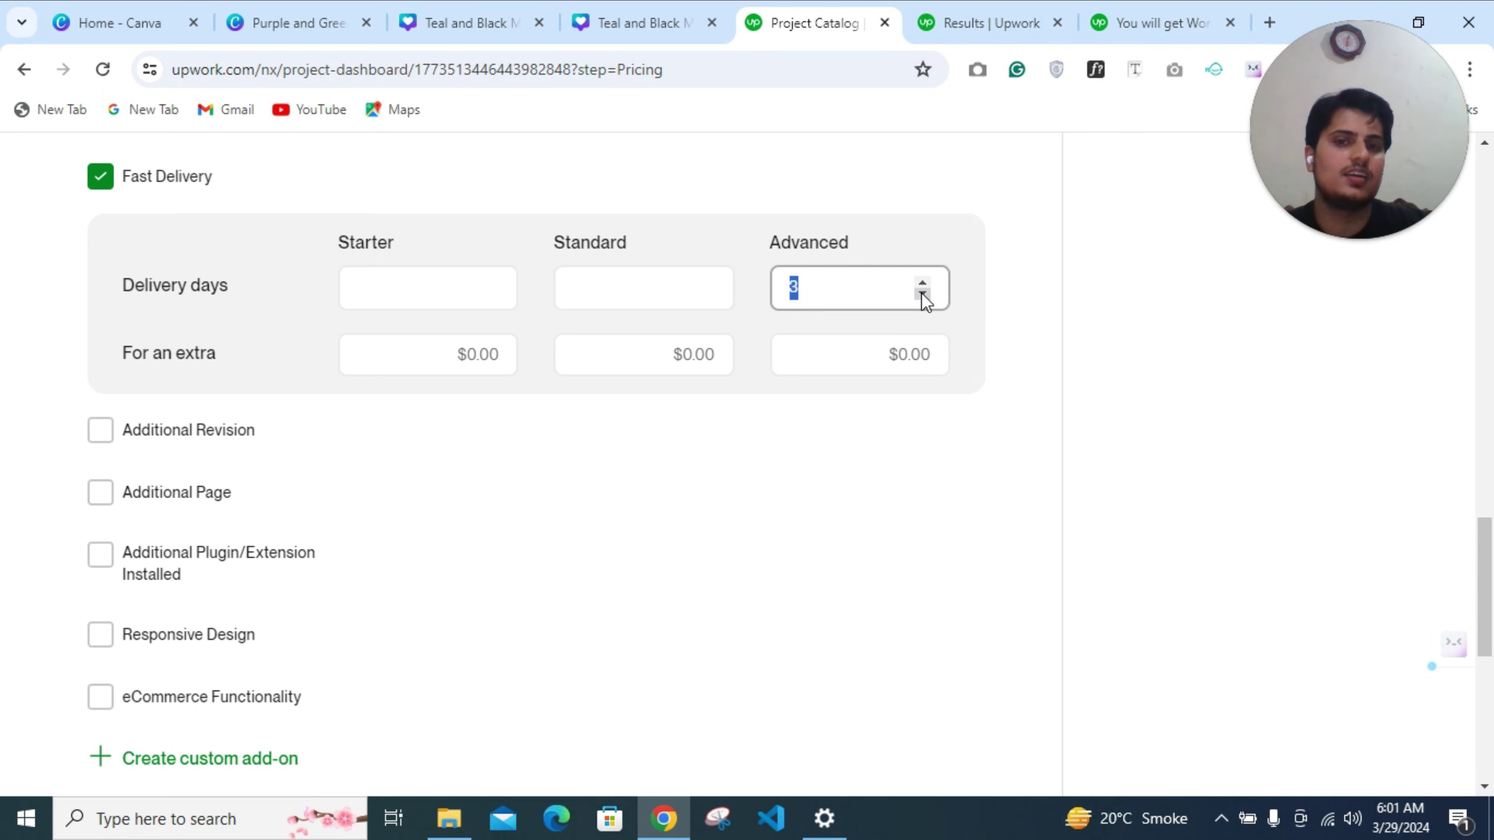
left_click(922, 293)
left_click(914, 351)
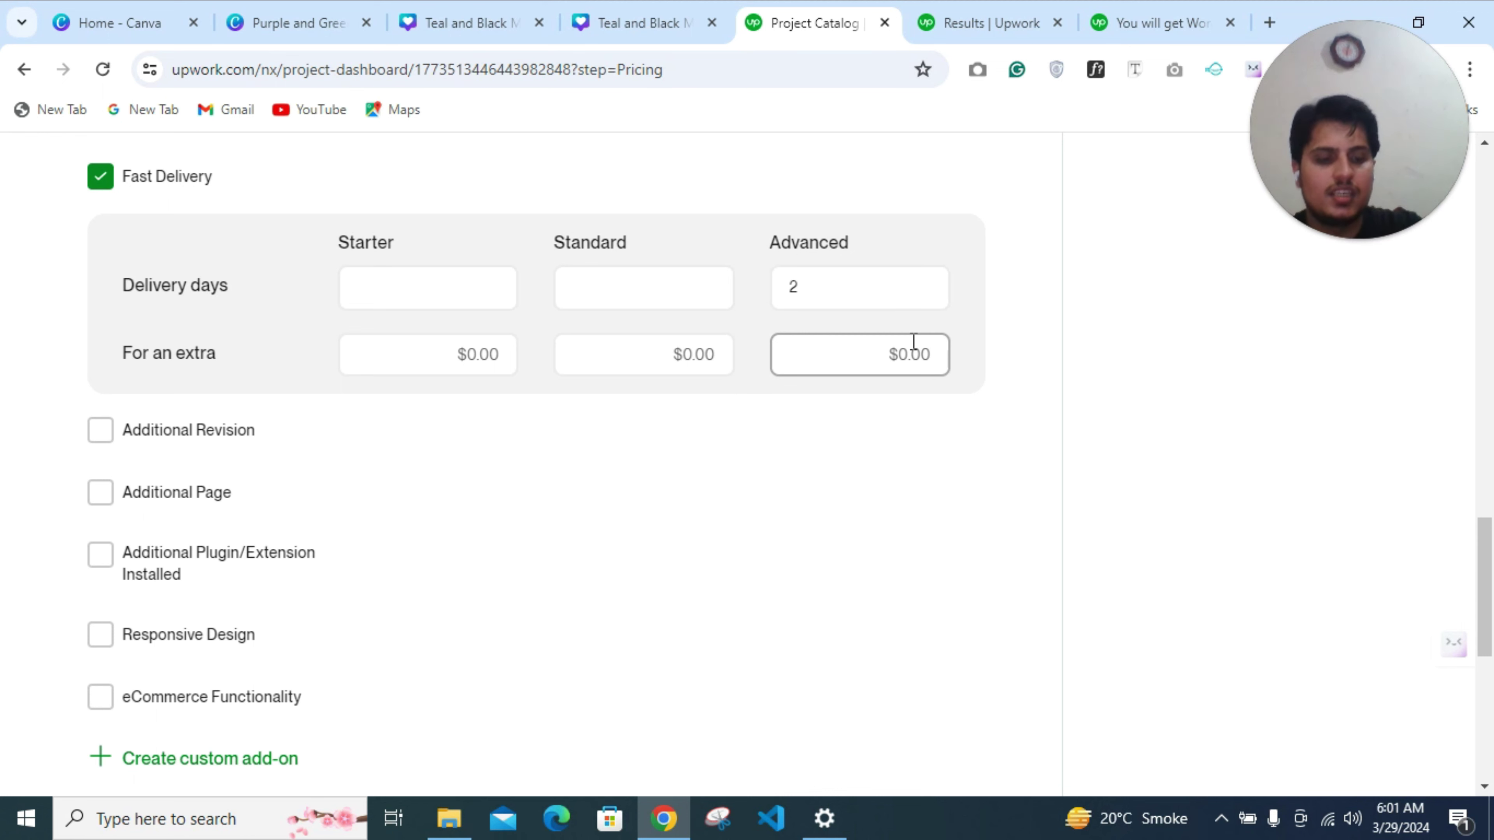
type("100")
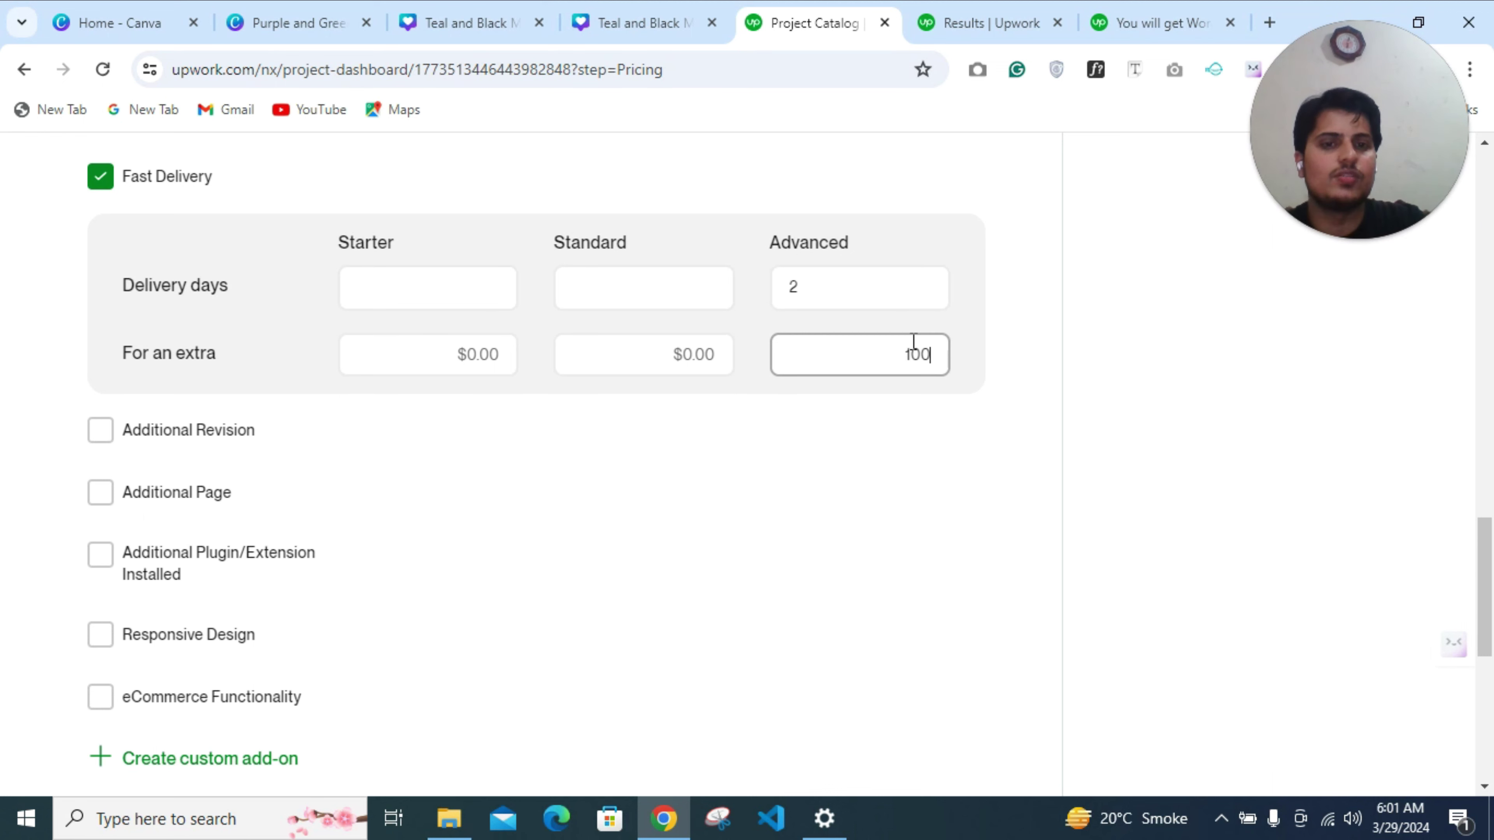
left_click(985, 459)
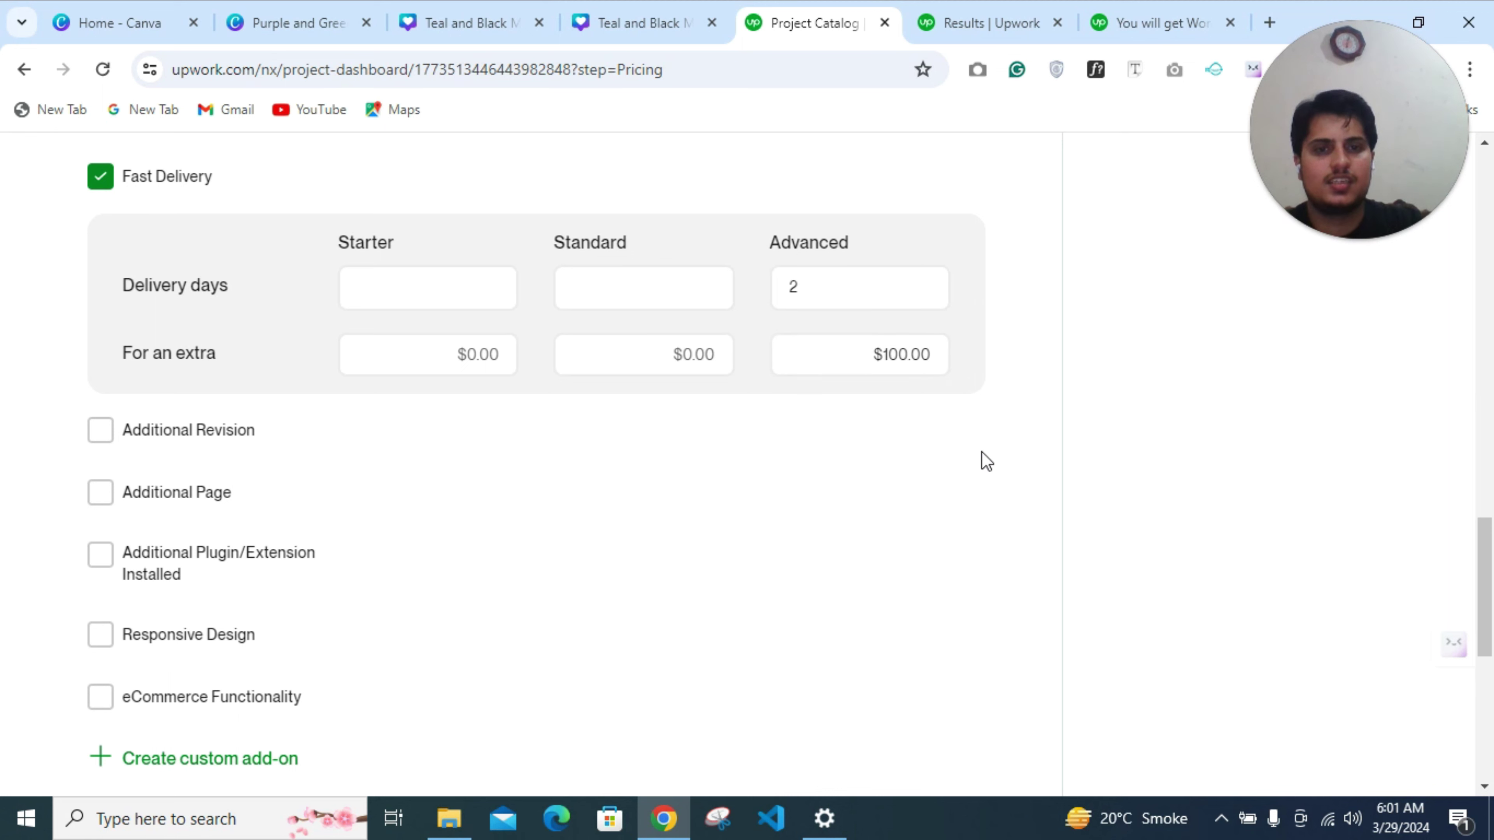
Set Fast Delivery for the Standard tier to 1 delivery day for an extra $50
left_click(707, 283)
left_click(713, 284)
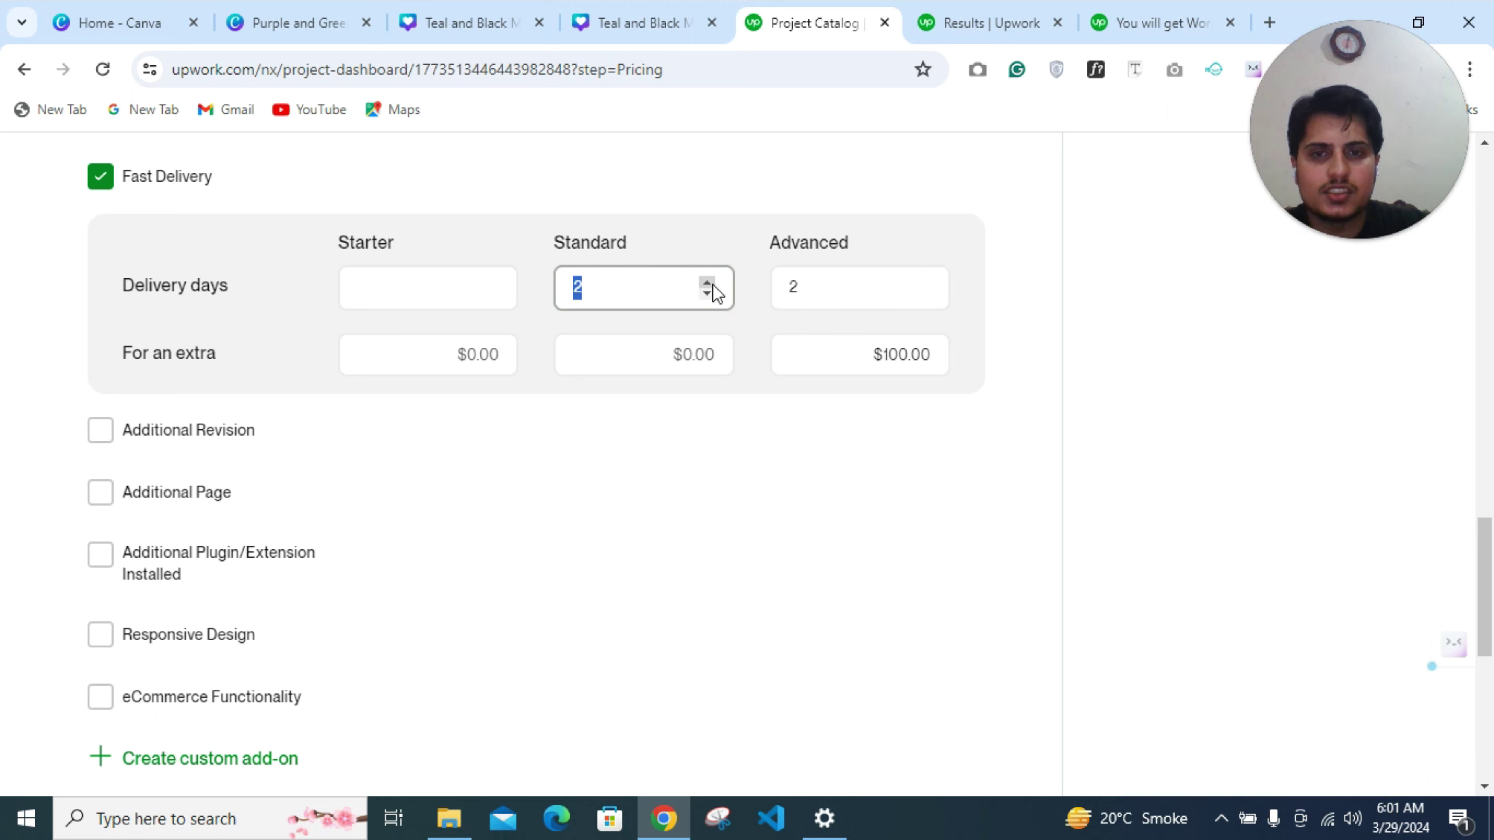
left_click(707, 293)
left_click(715, 355)
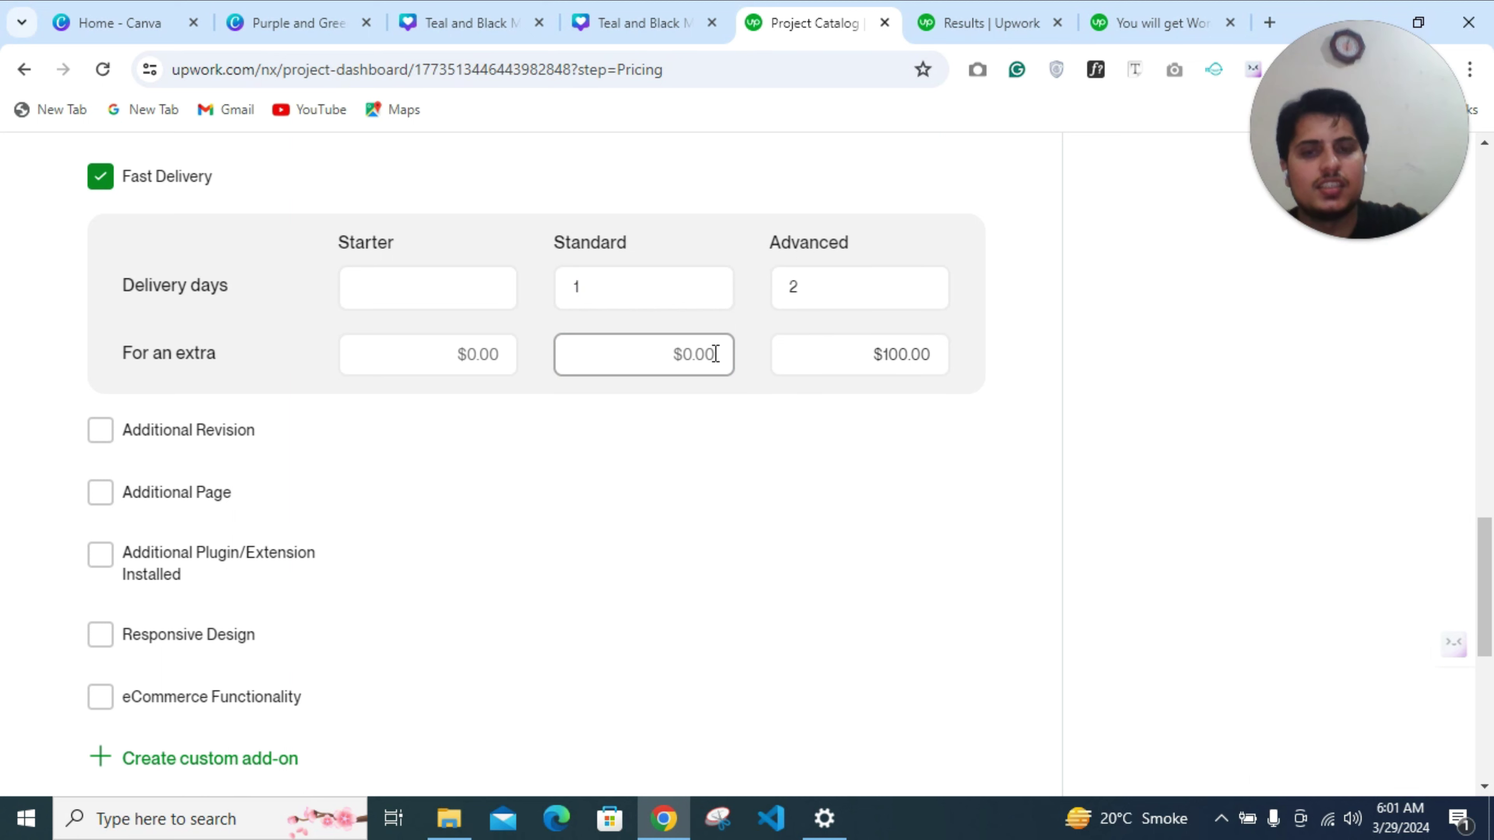
type("50")
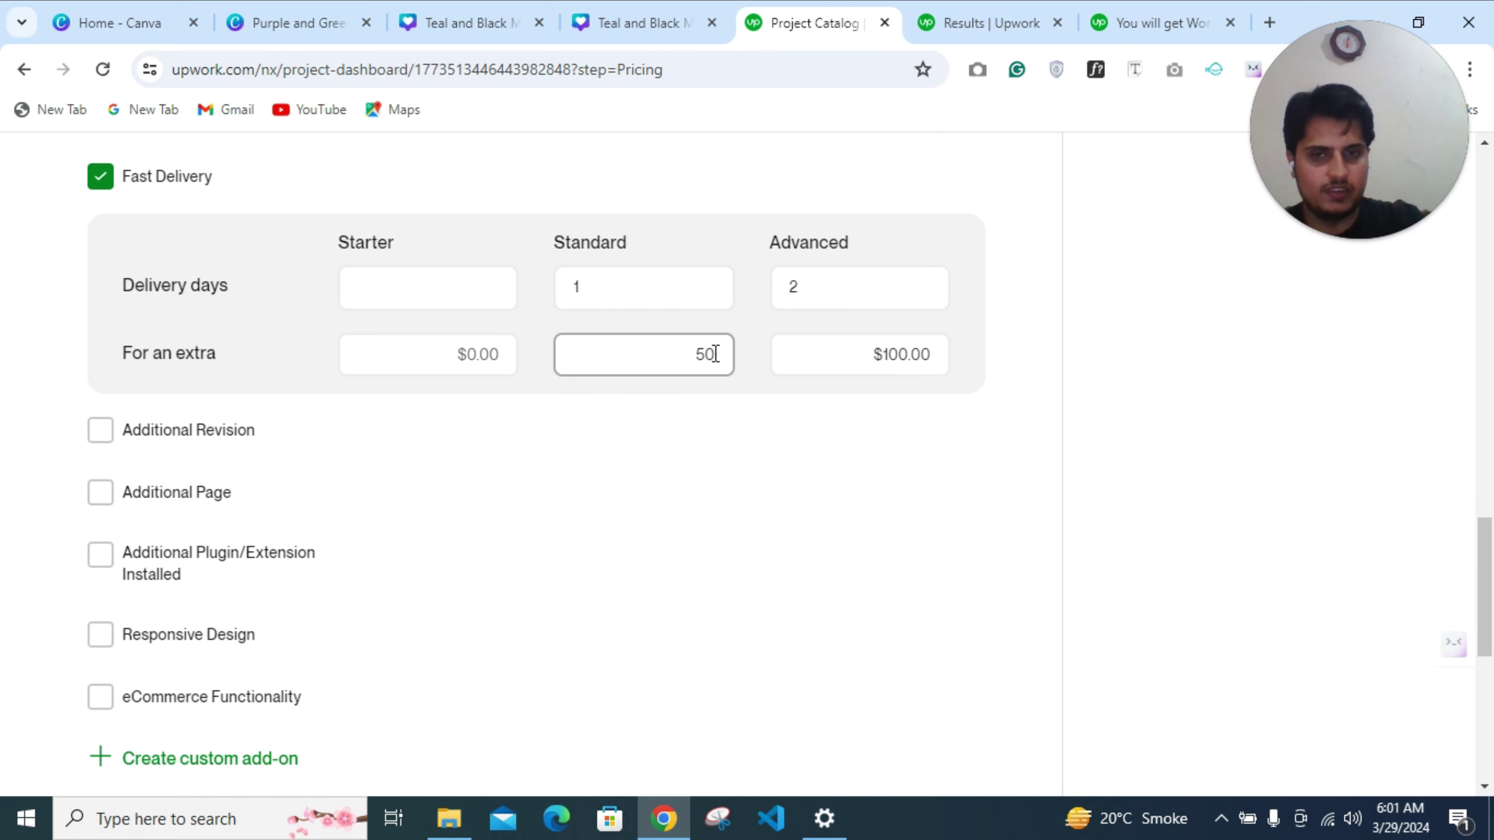
left_click(692, 491)
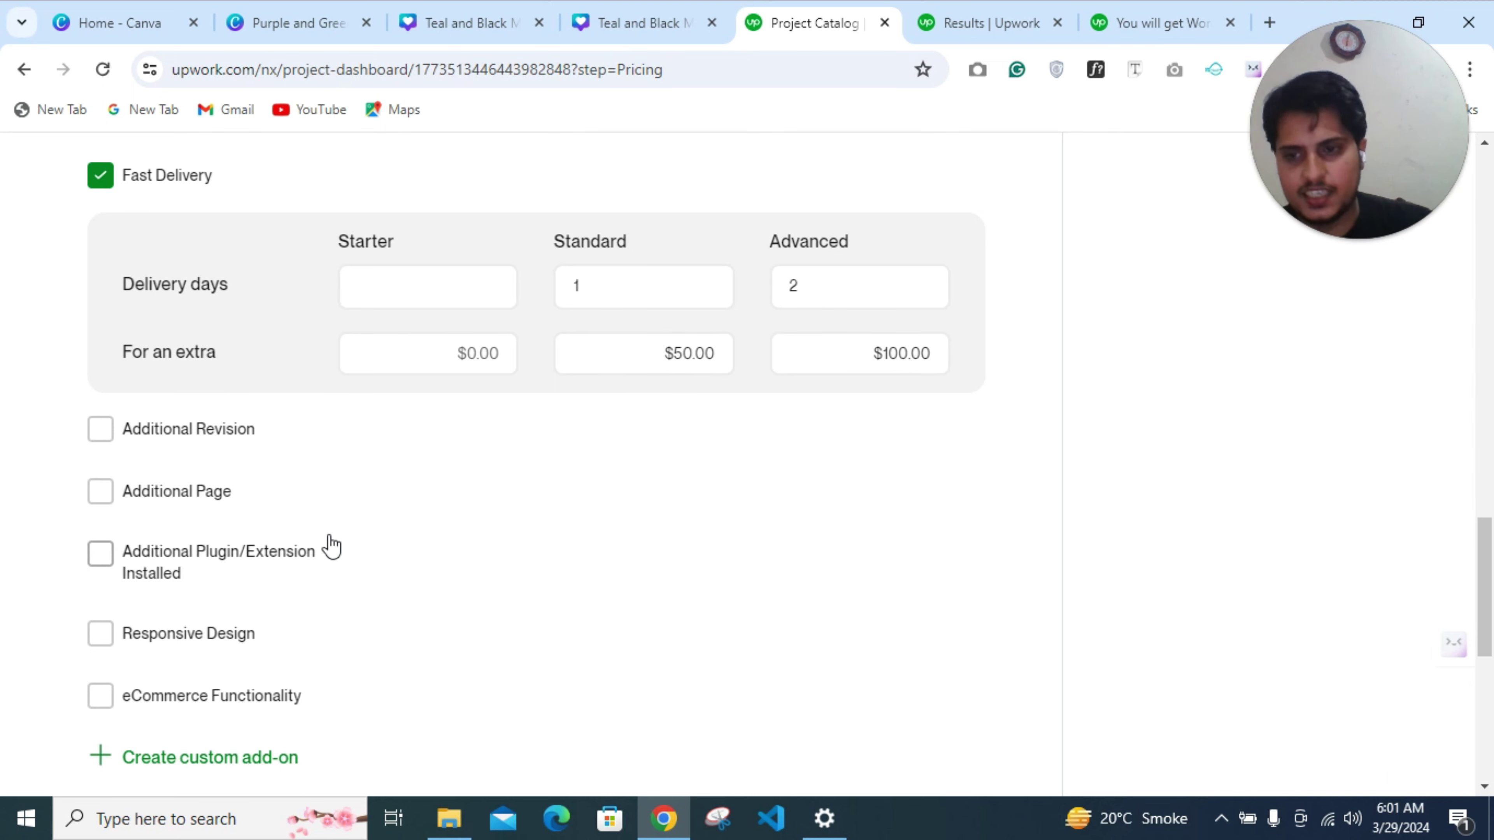
Enable the eCommerce Functionality add-on for an extra $80 with 2 additional days
scroll(327, 544, "down", 2)
left_click(100, 588)
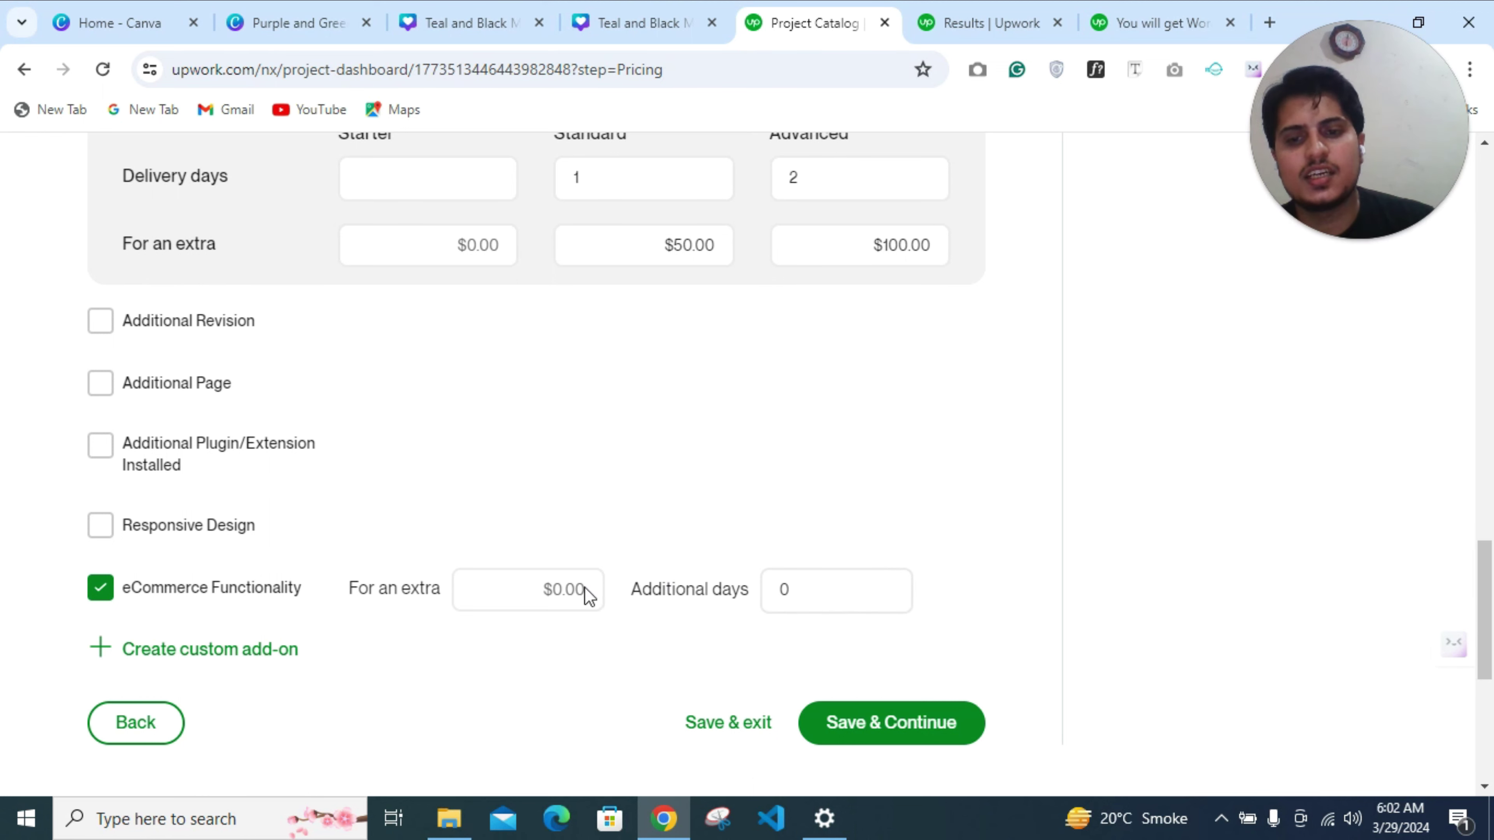
left_click(573, 581)
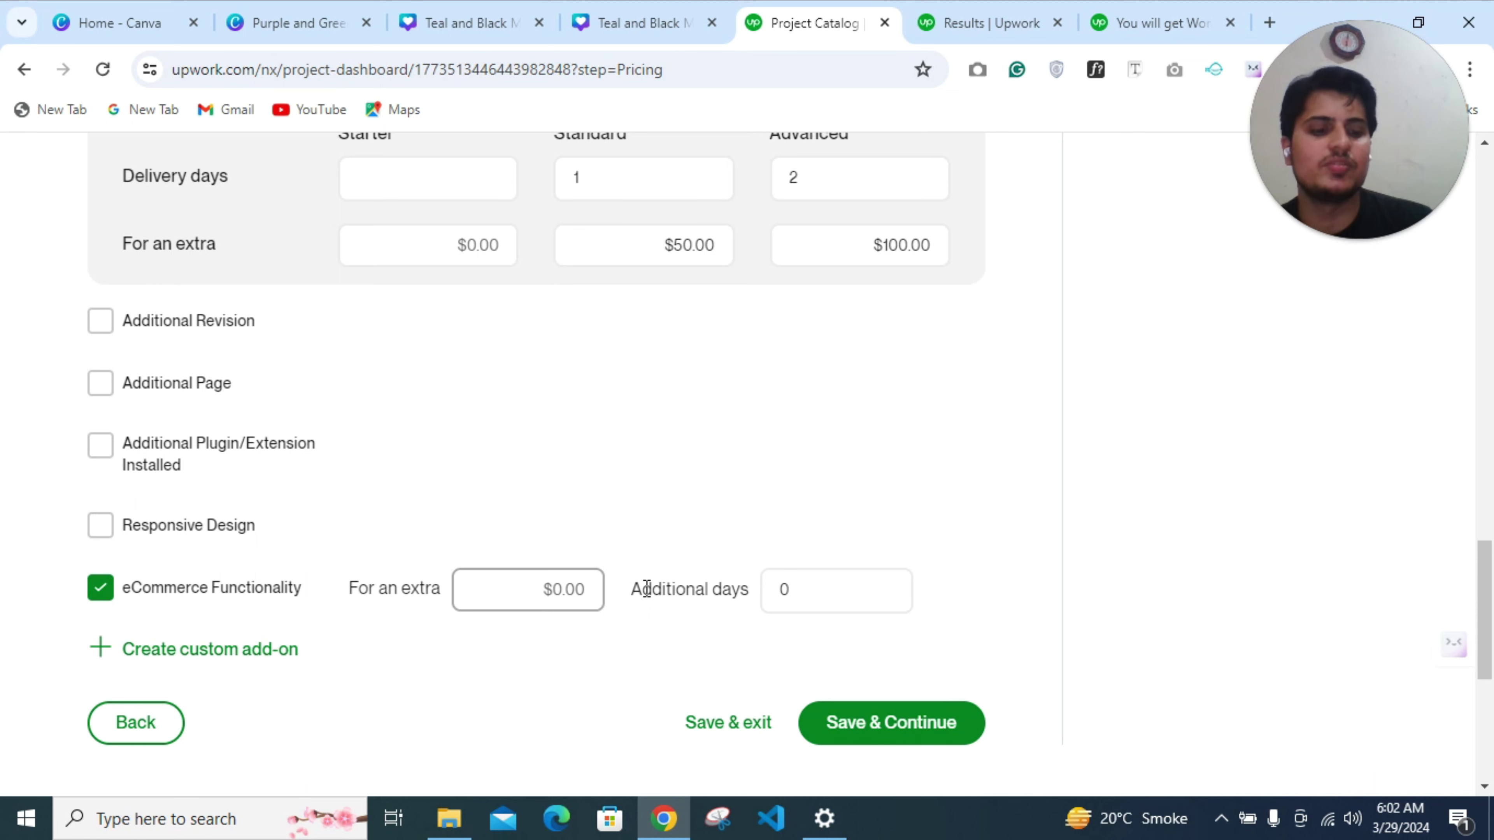
type("1")
key("BackSpace")
type("80")
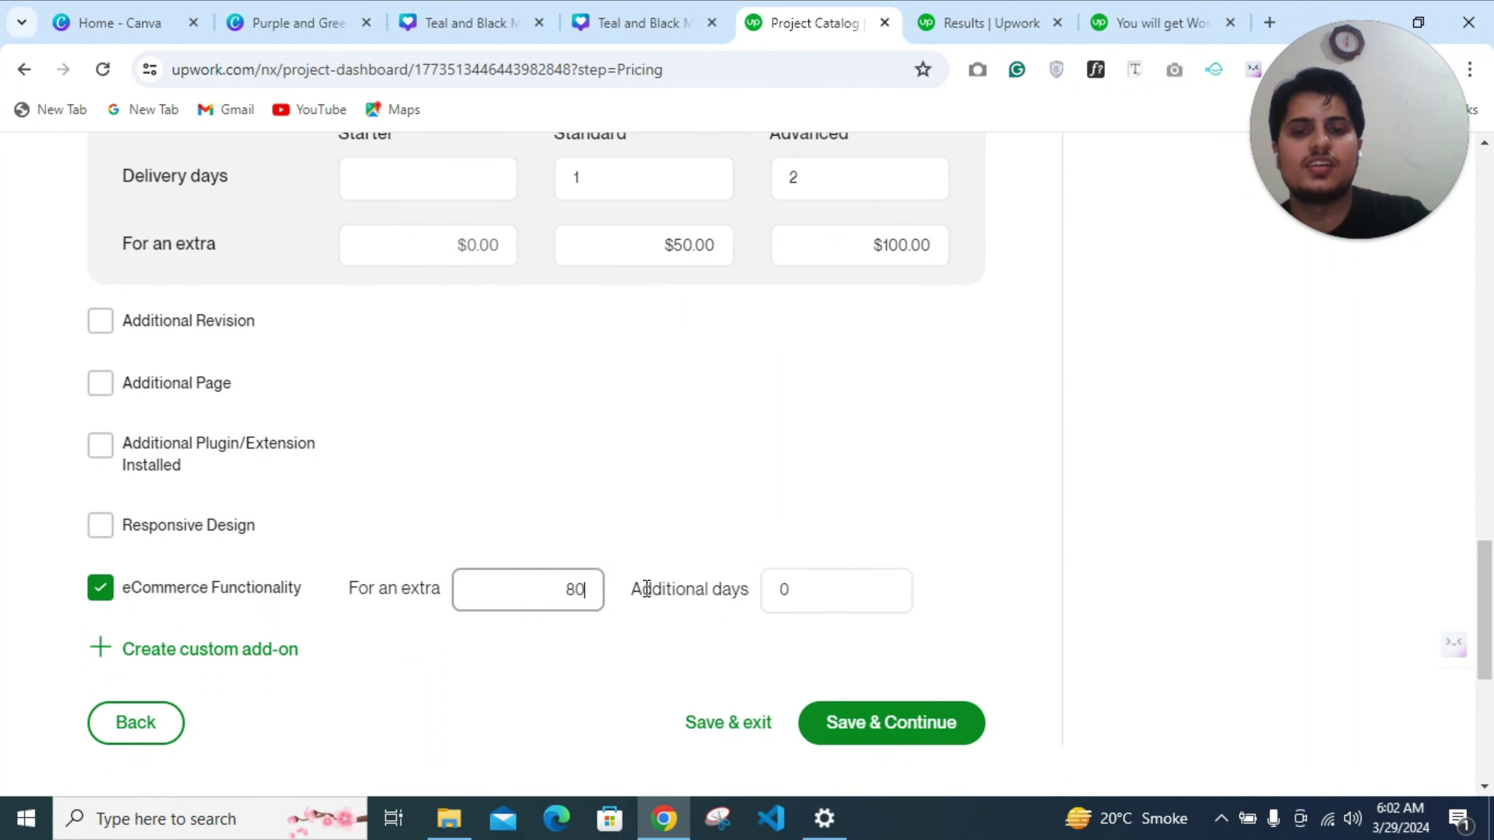
left_click(877, 585)
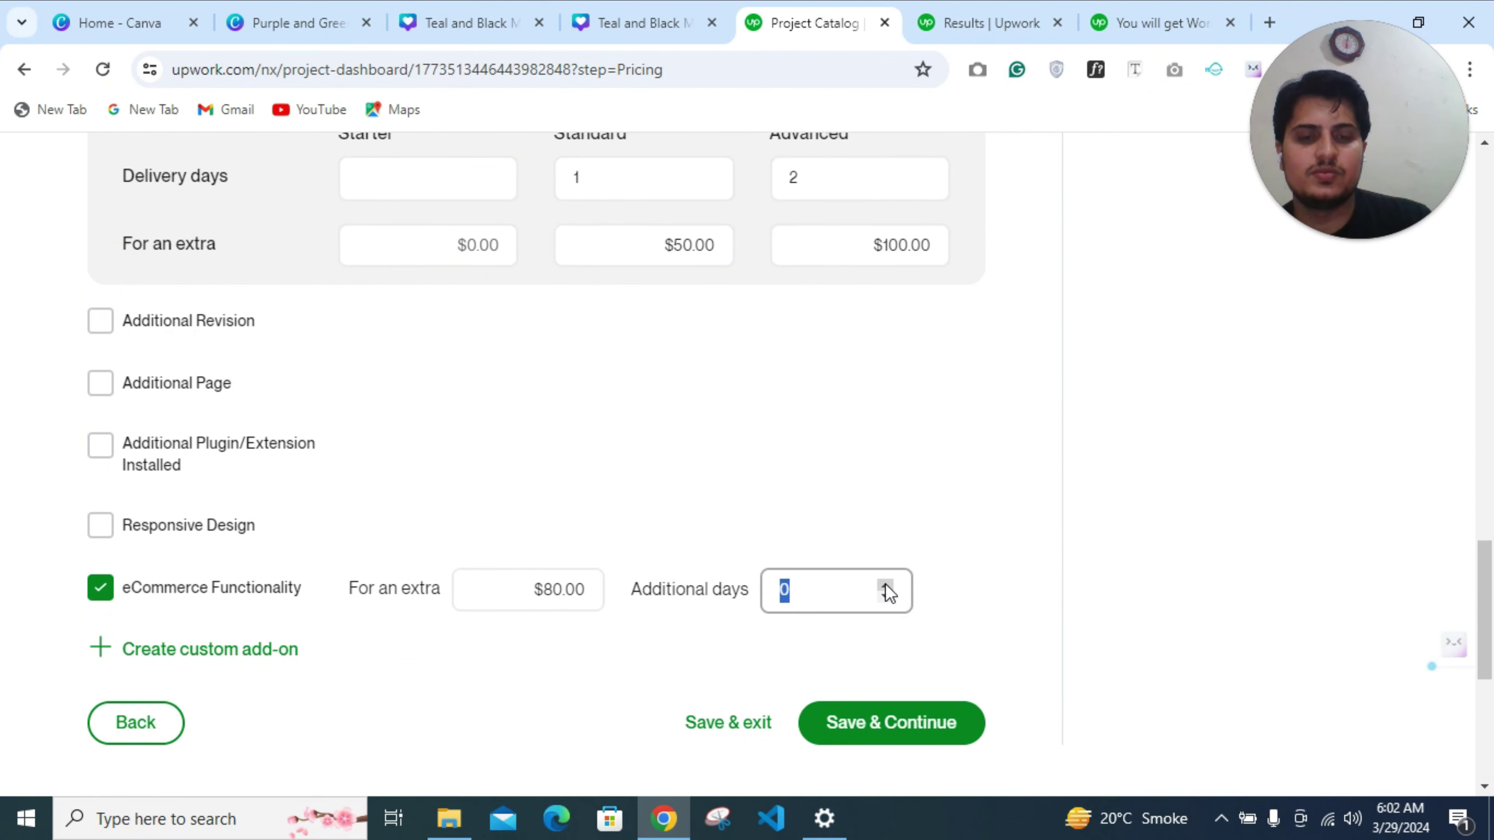
left_click(886, 586)
left_click(885, 586)
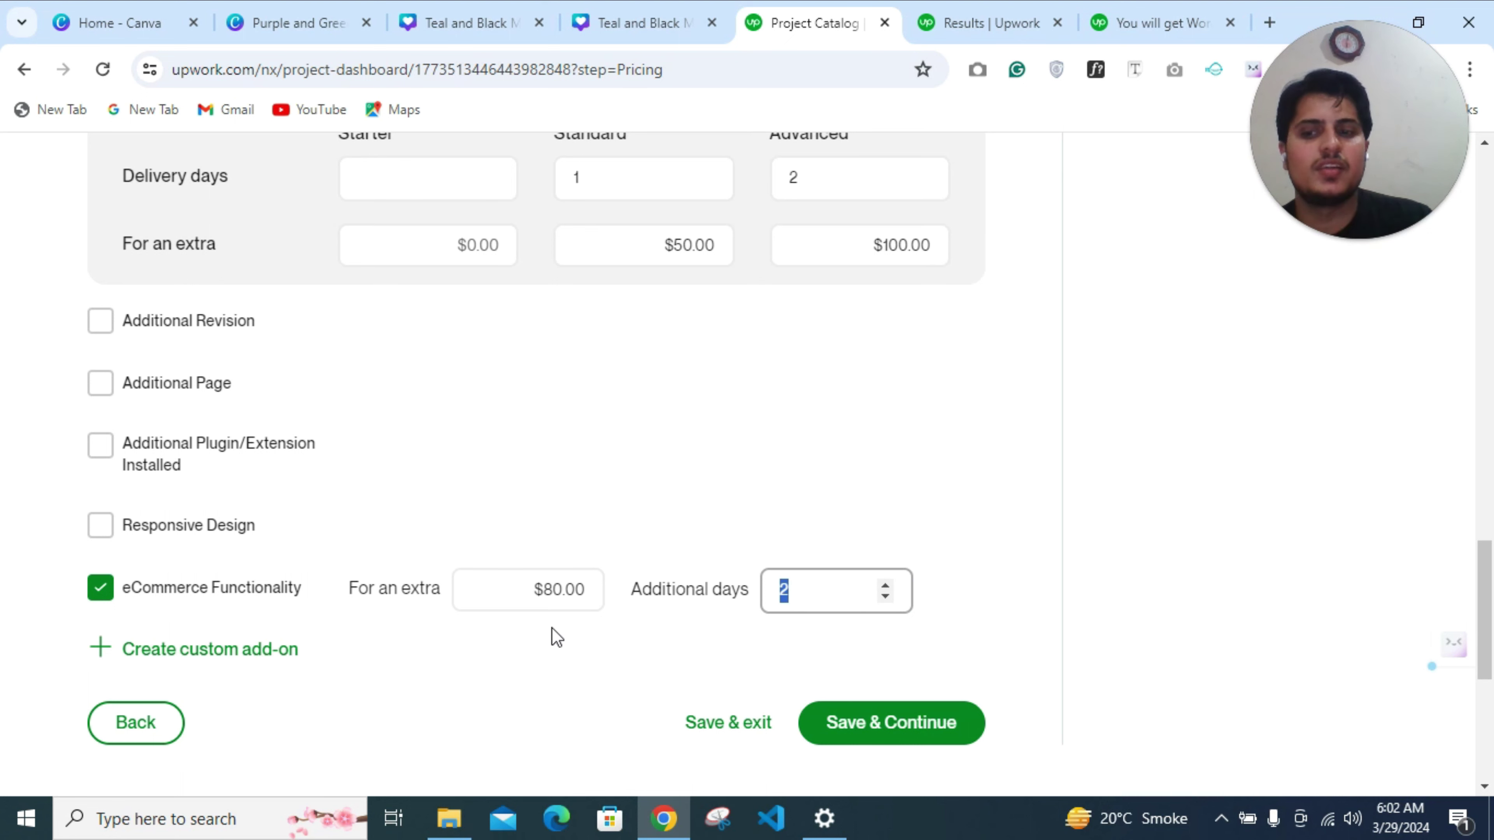
Enable the Responsive Design add-on for an extra $50 with 1 additional day
left_click(230, 532)
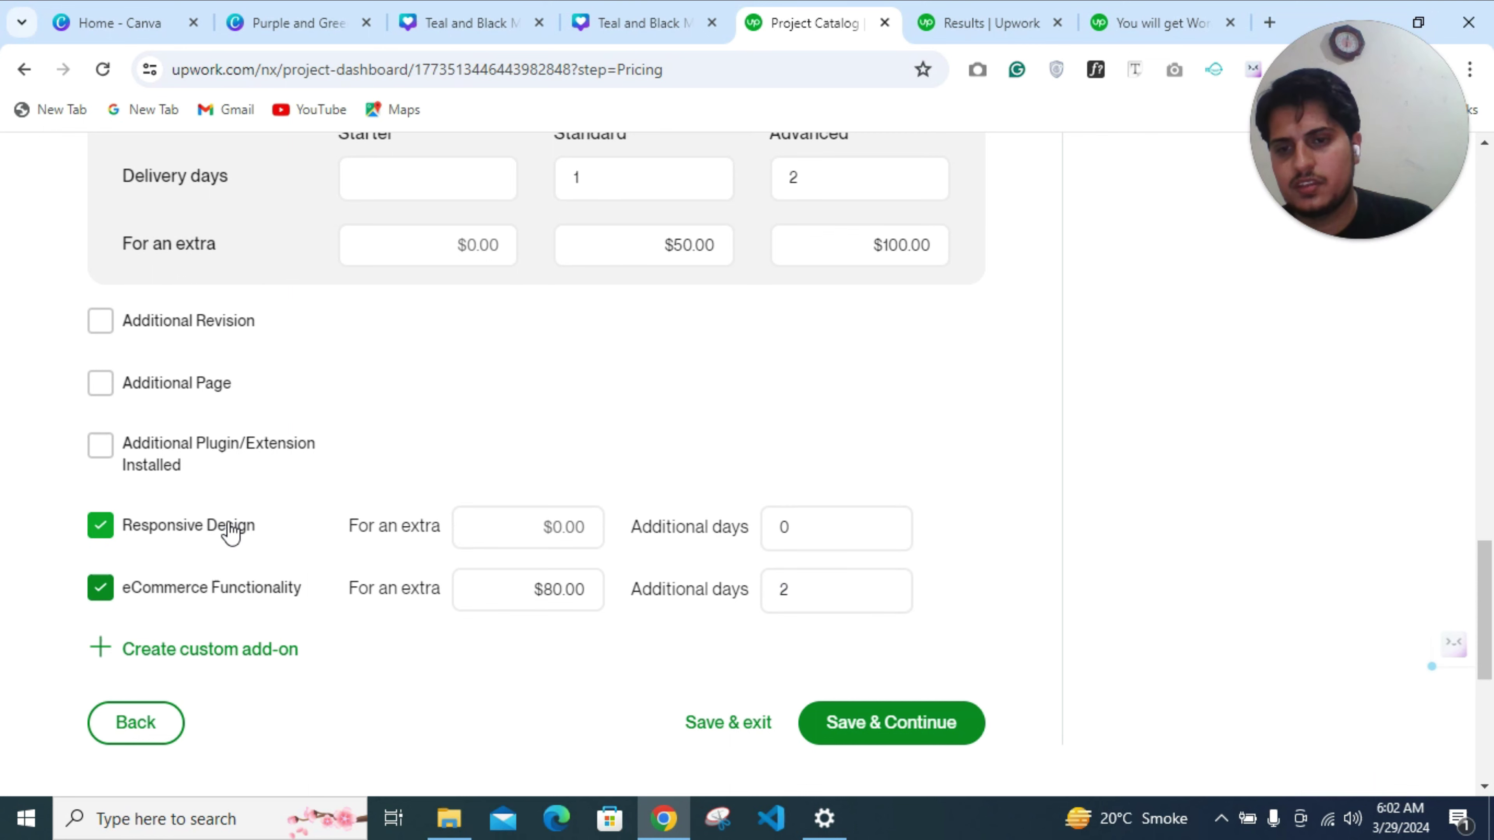
left_click(544, 533)
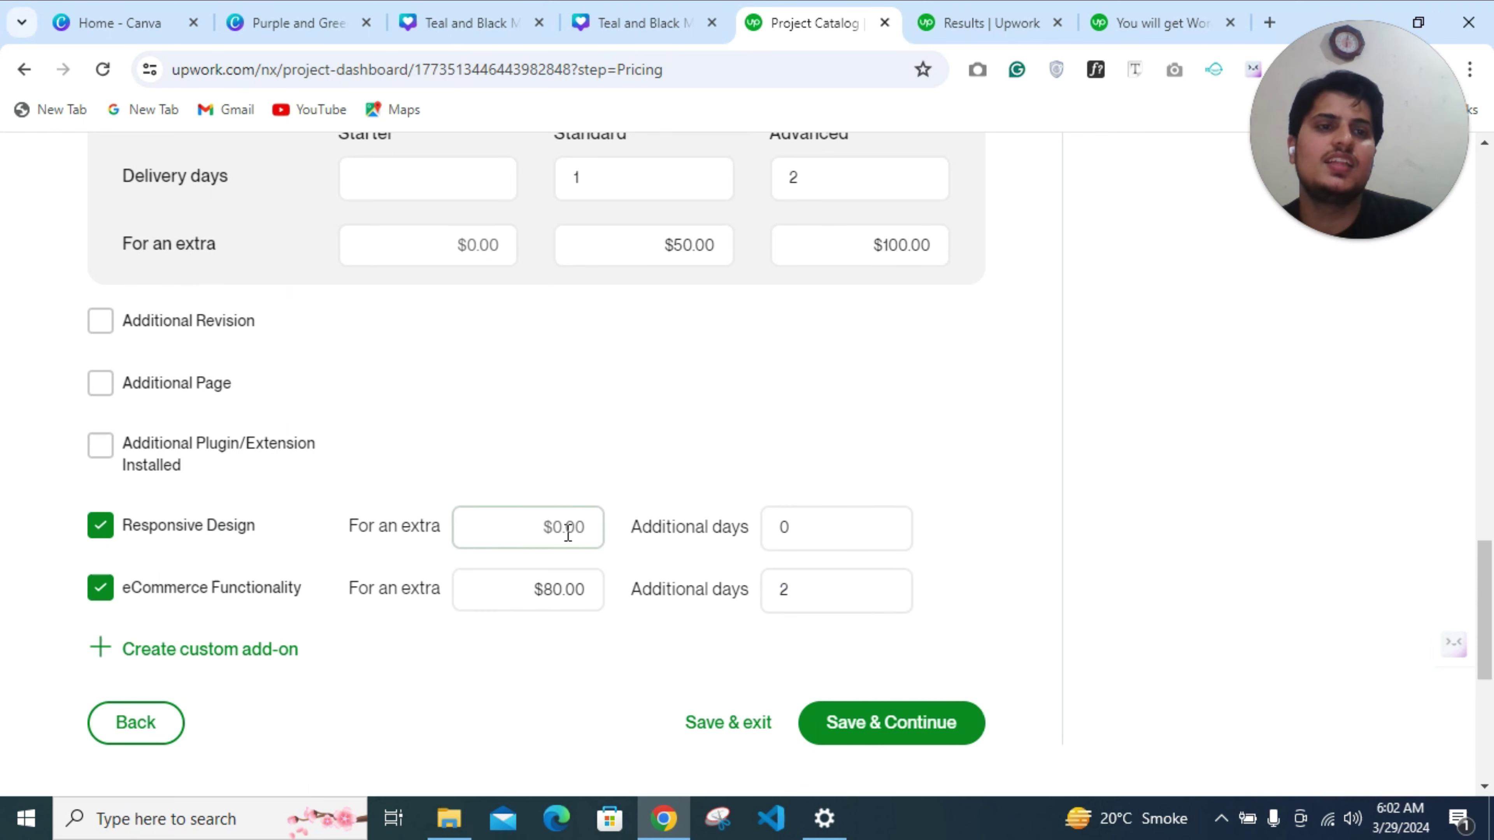
scroll(565, 533, "up", 10)
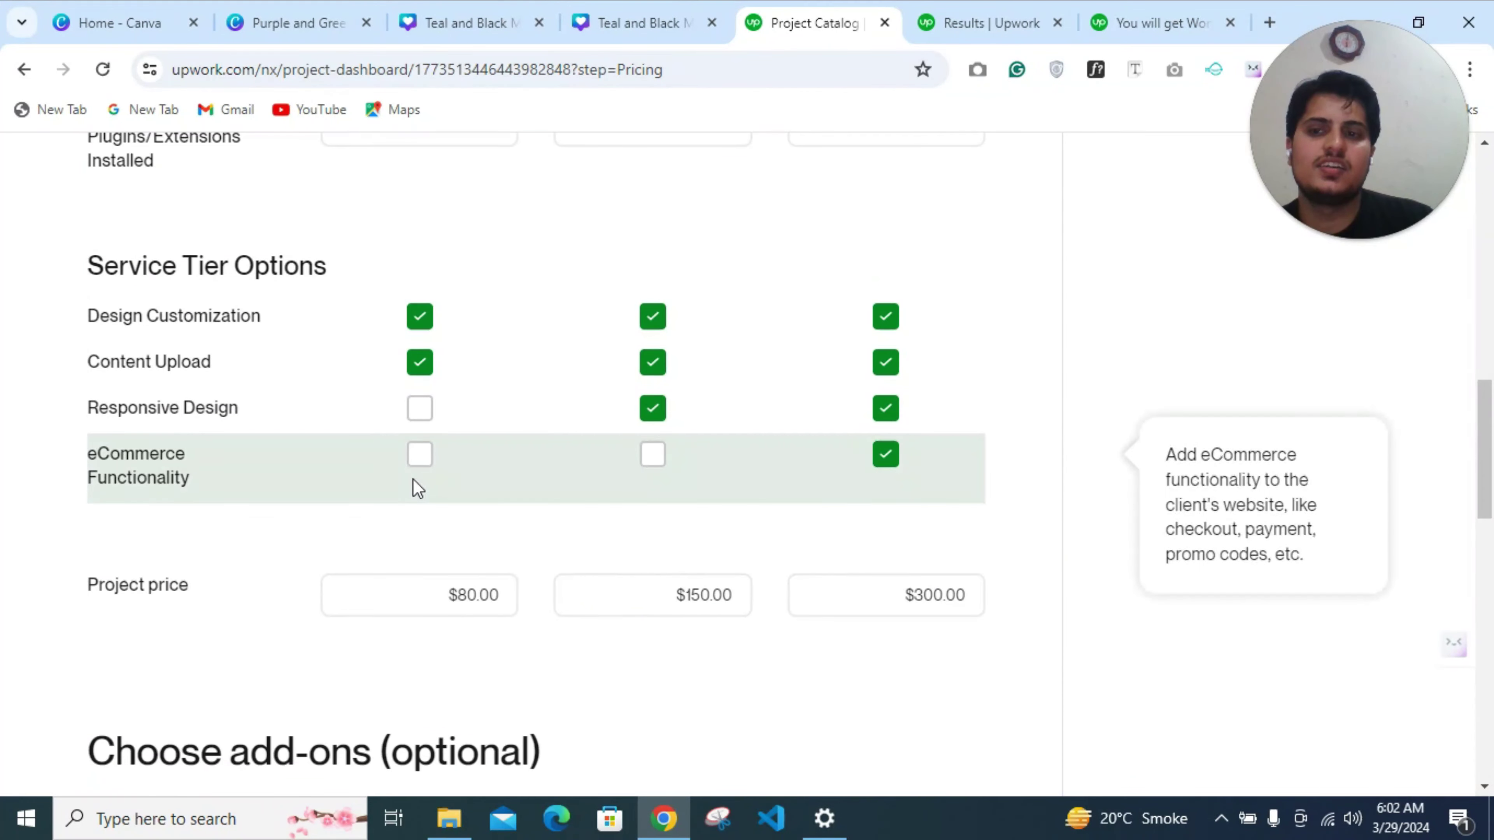
scroll(398, 418, "up", 2)
scroll(400, 423, "down", 5)
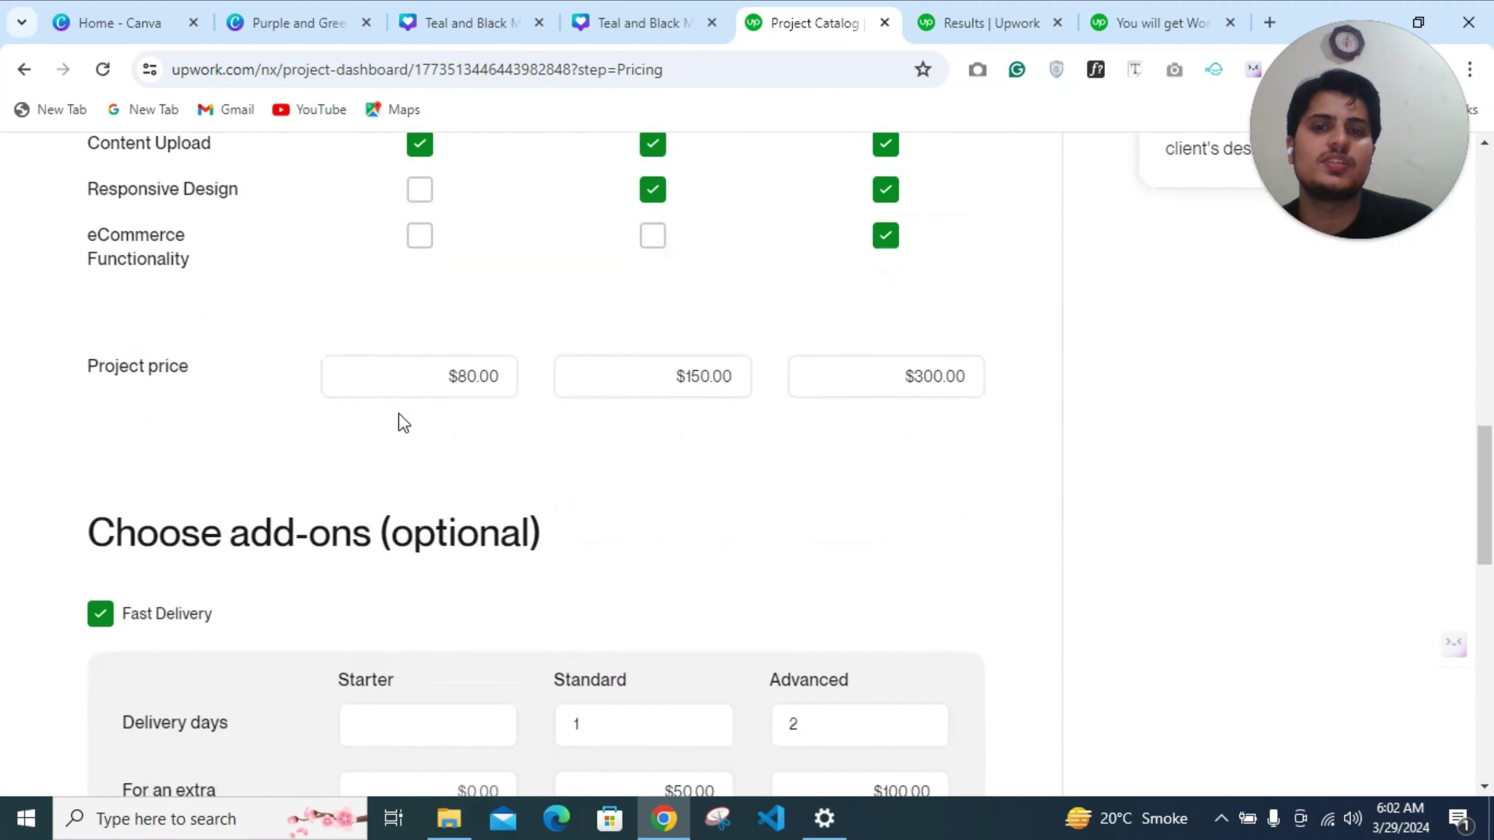
scroll(530, 448, "up", 1)
scroll(677, 474, "down", 14)
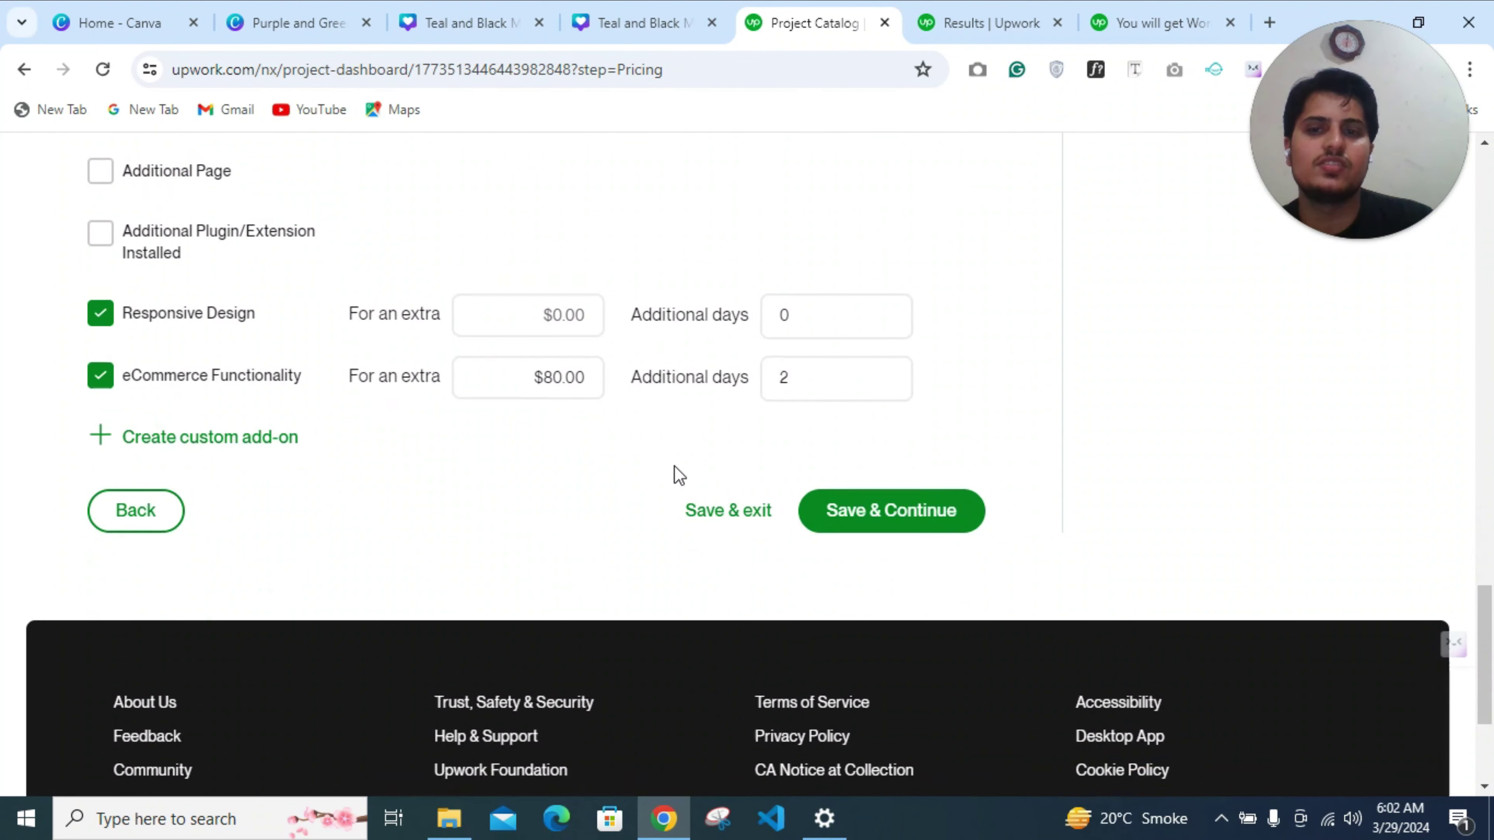
scroll(673, 474, "up", 2)
left_click(587, 417)
type("50")
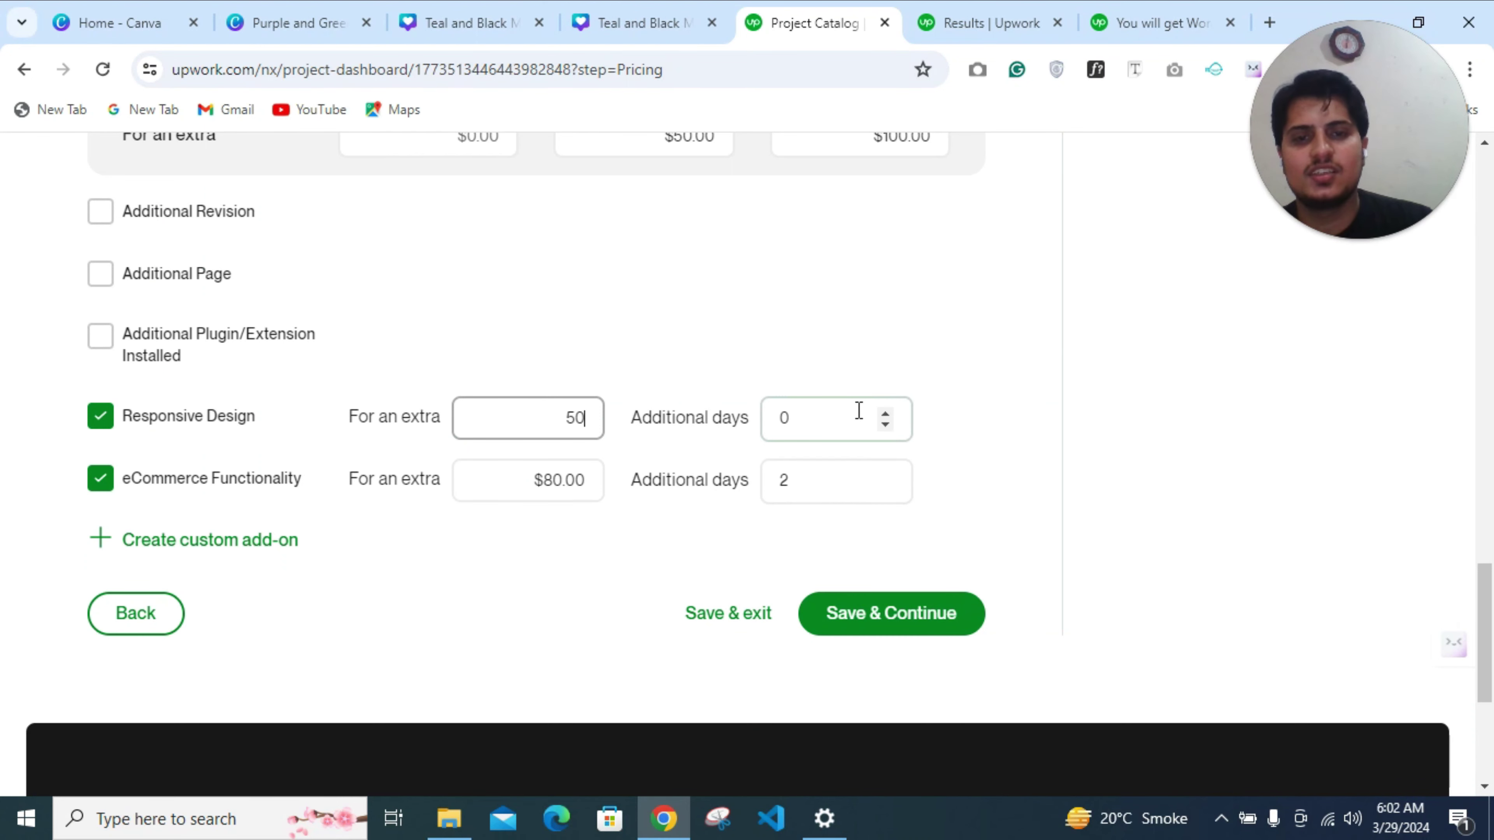
left_click(886, 414)
left_click(994, 458)
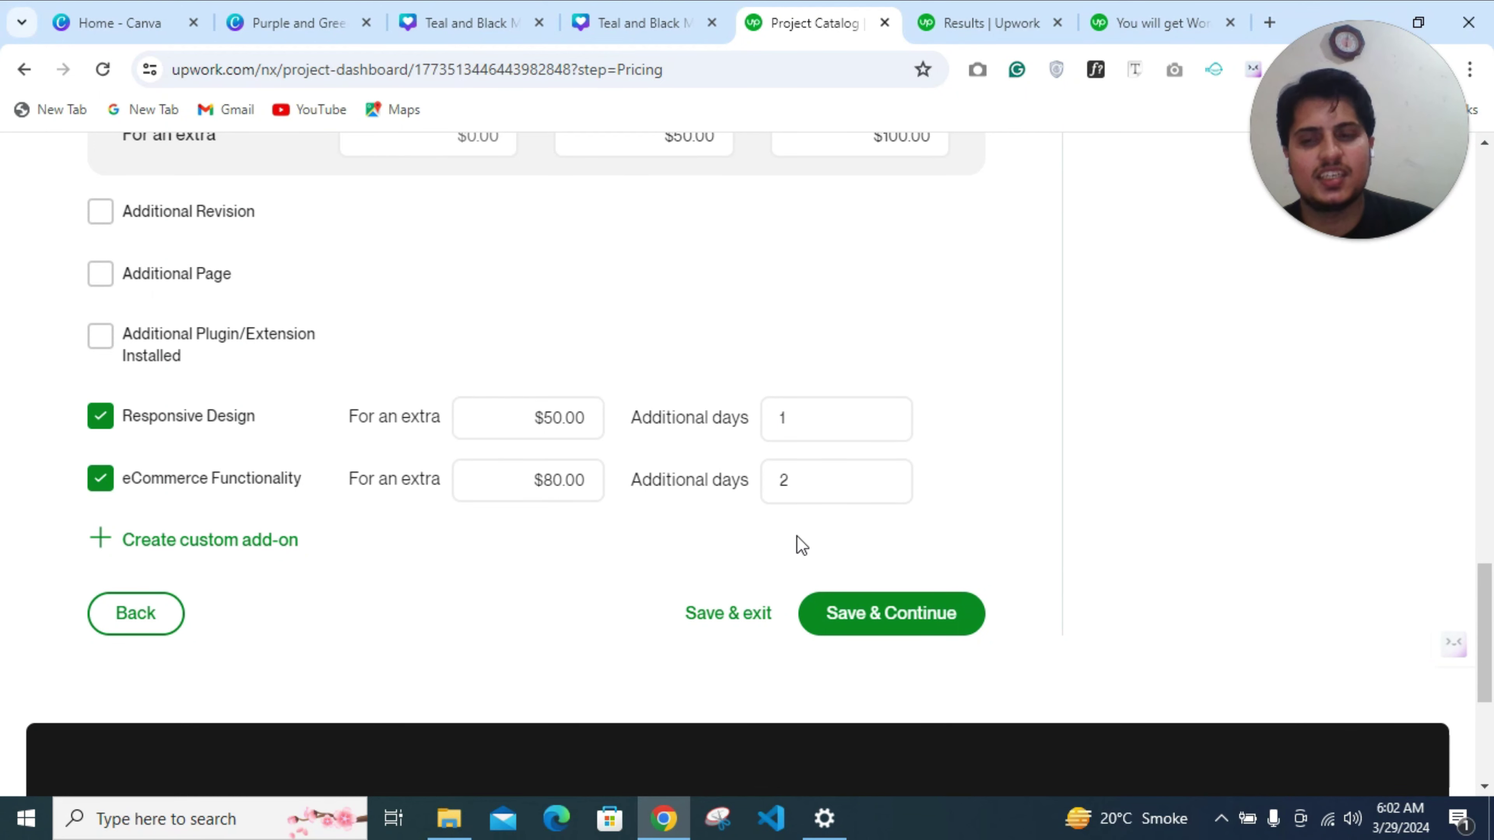
Try to save the pricing details and continue to the gallery step
scroll(527, 439, "up", 1)
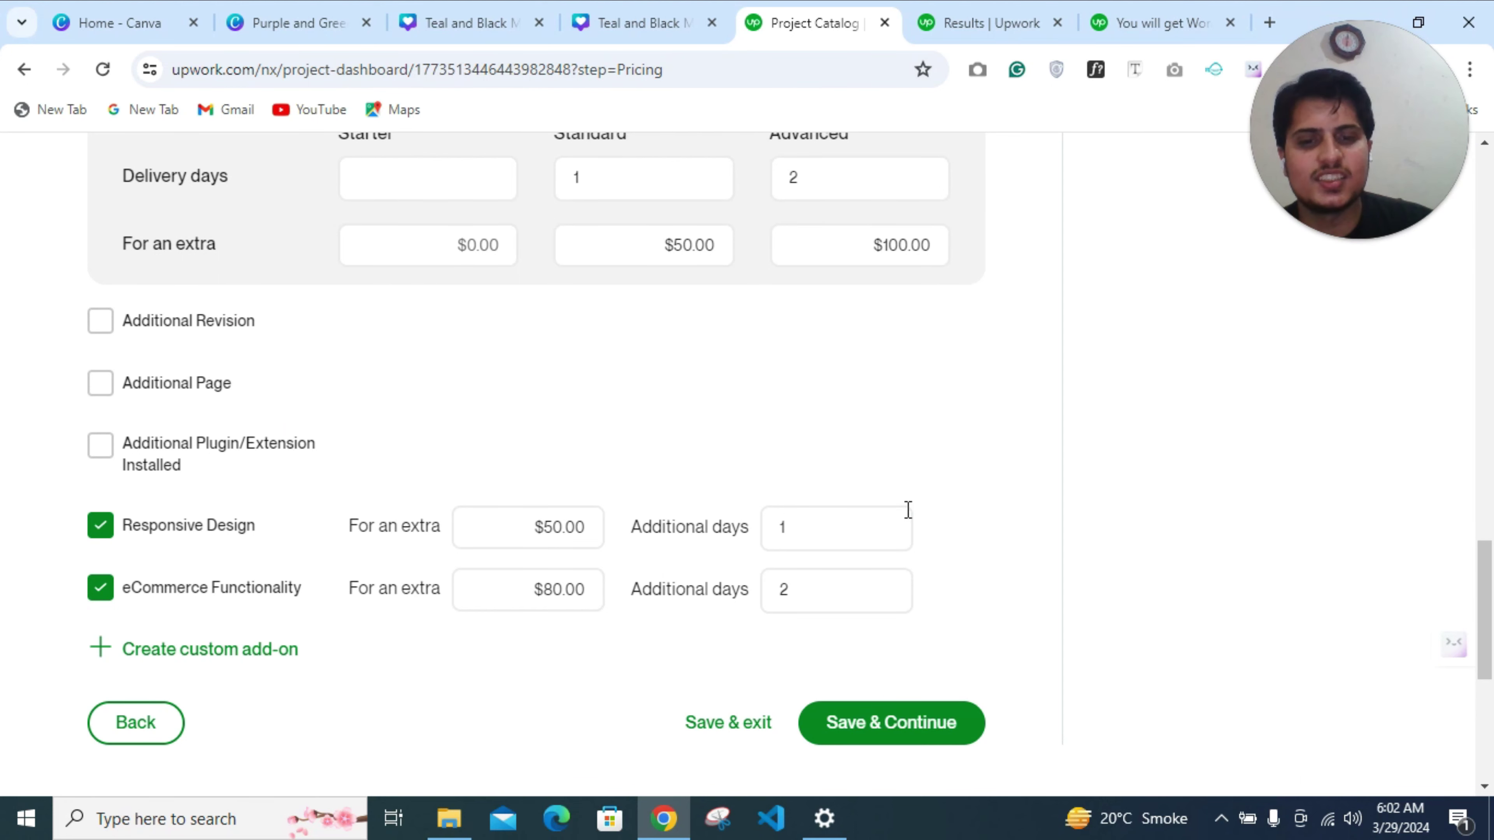
scroll(907, 510, "down", 1)
left_click(882, 622)
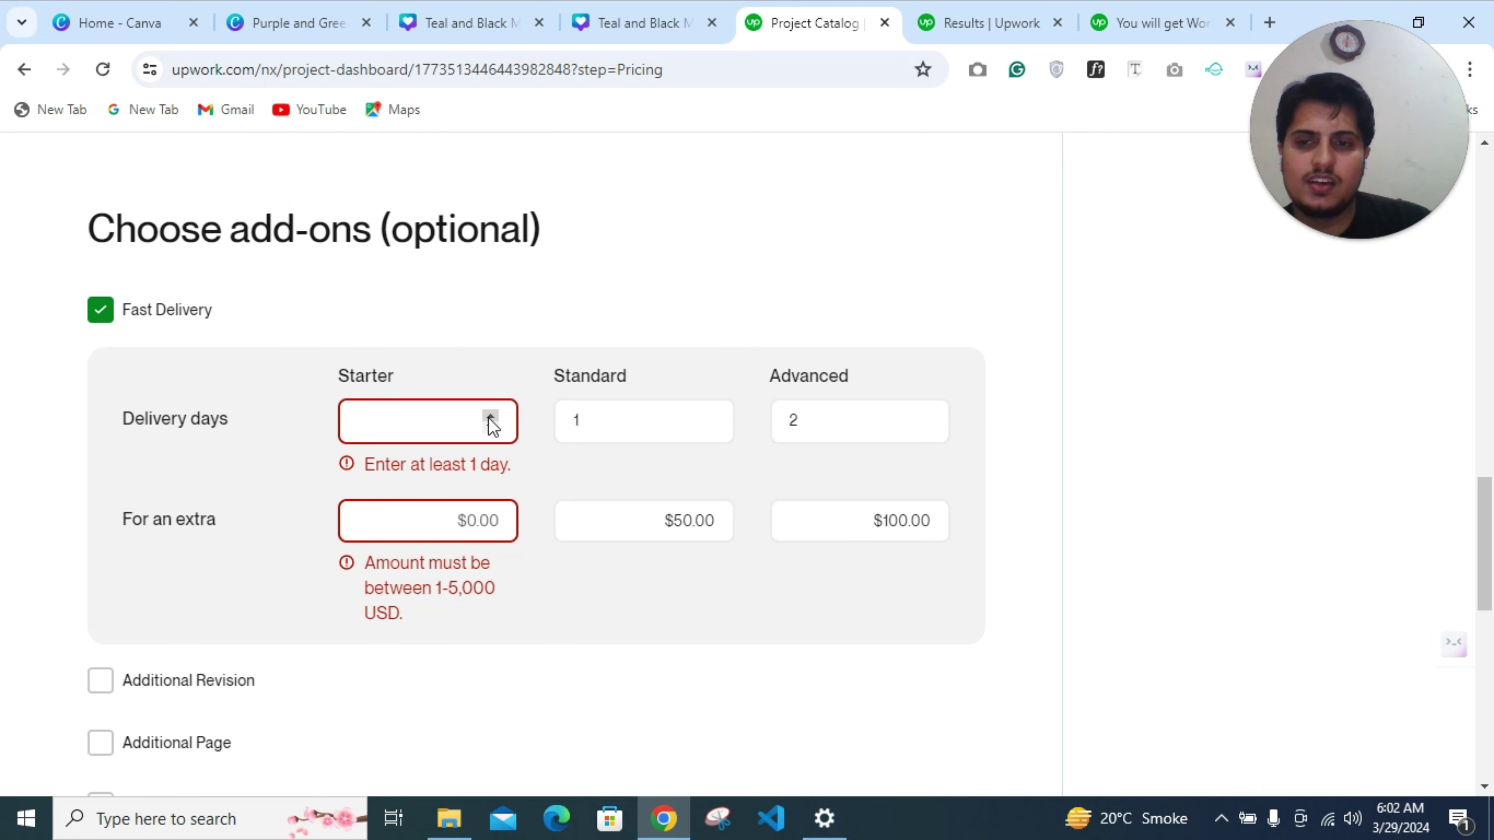
Set Fast Delivery for the Starter tier to 1 delivery day for an extra $30
scroll(488, 416, "up", 15)
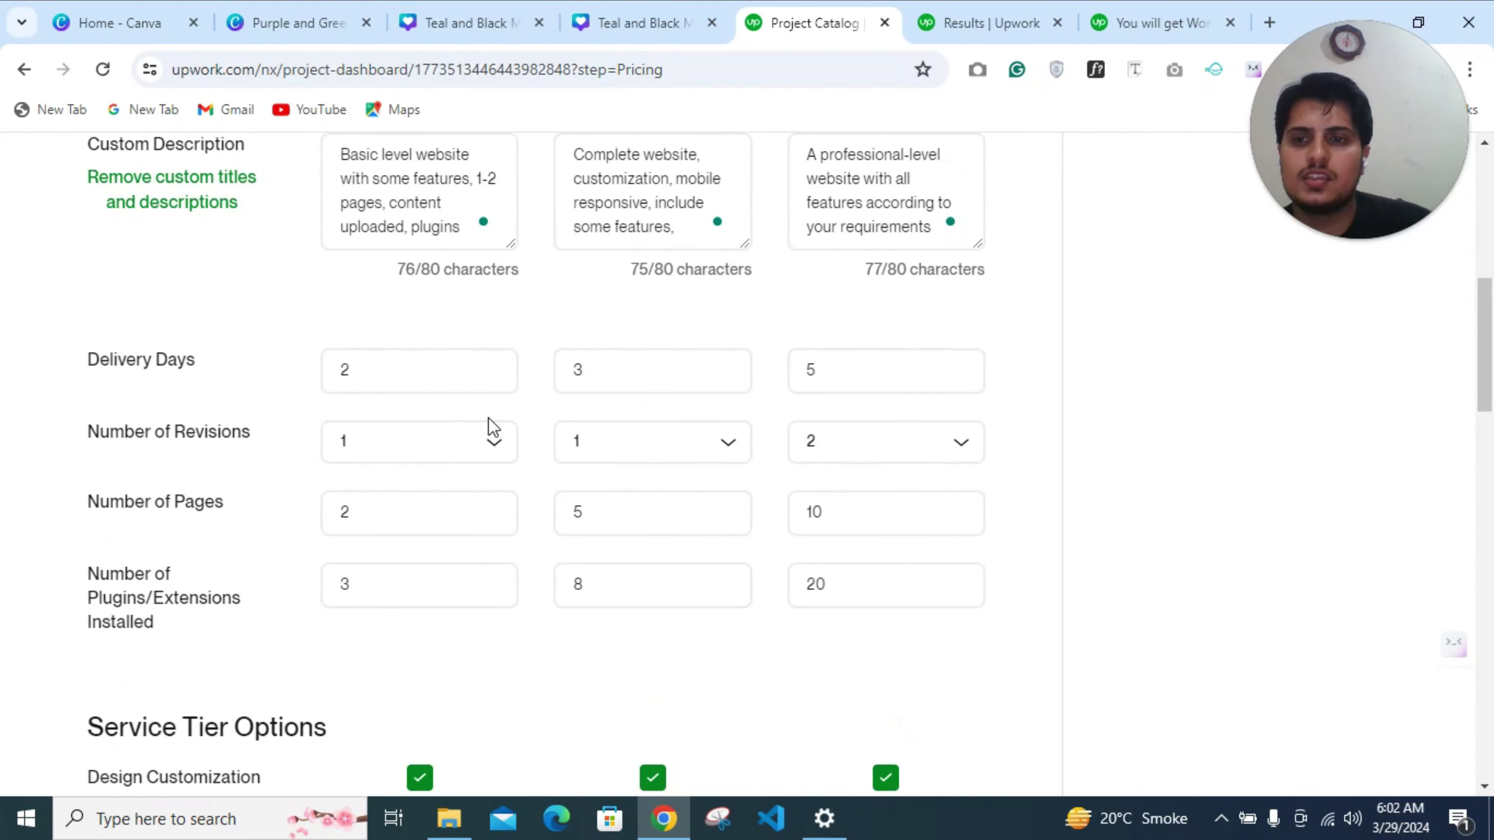
scroll(488, 428, "down", 15)
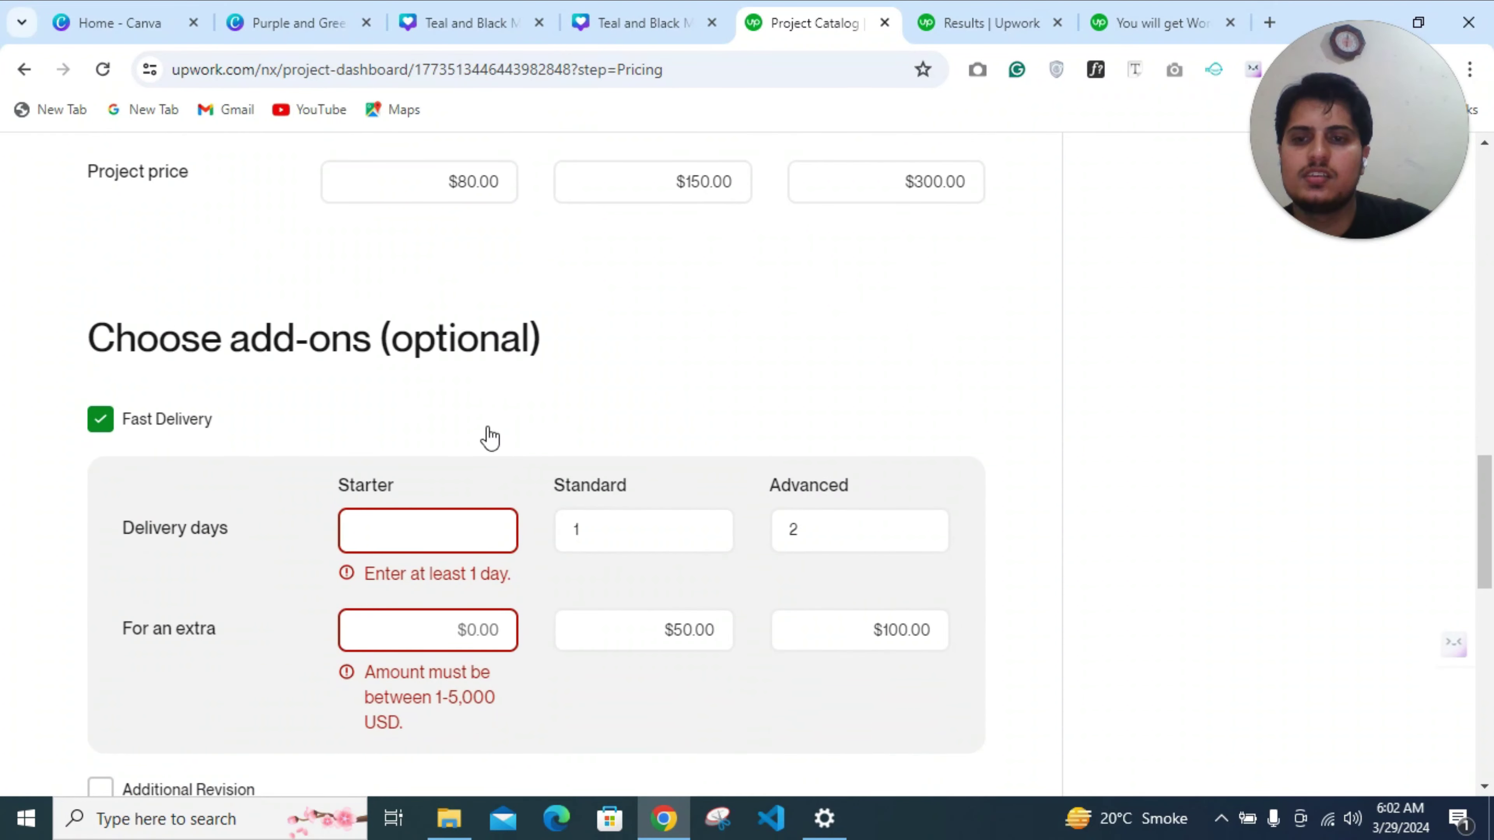
left_click(490, 525)
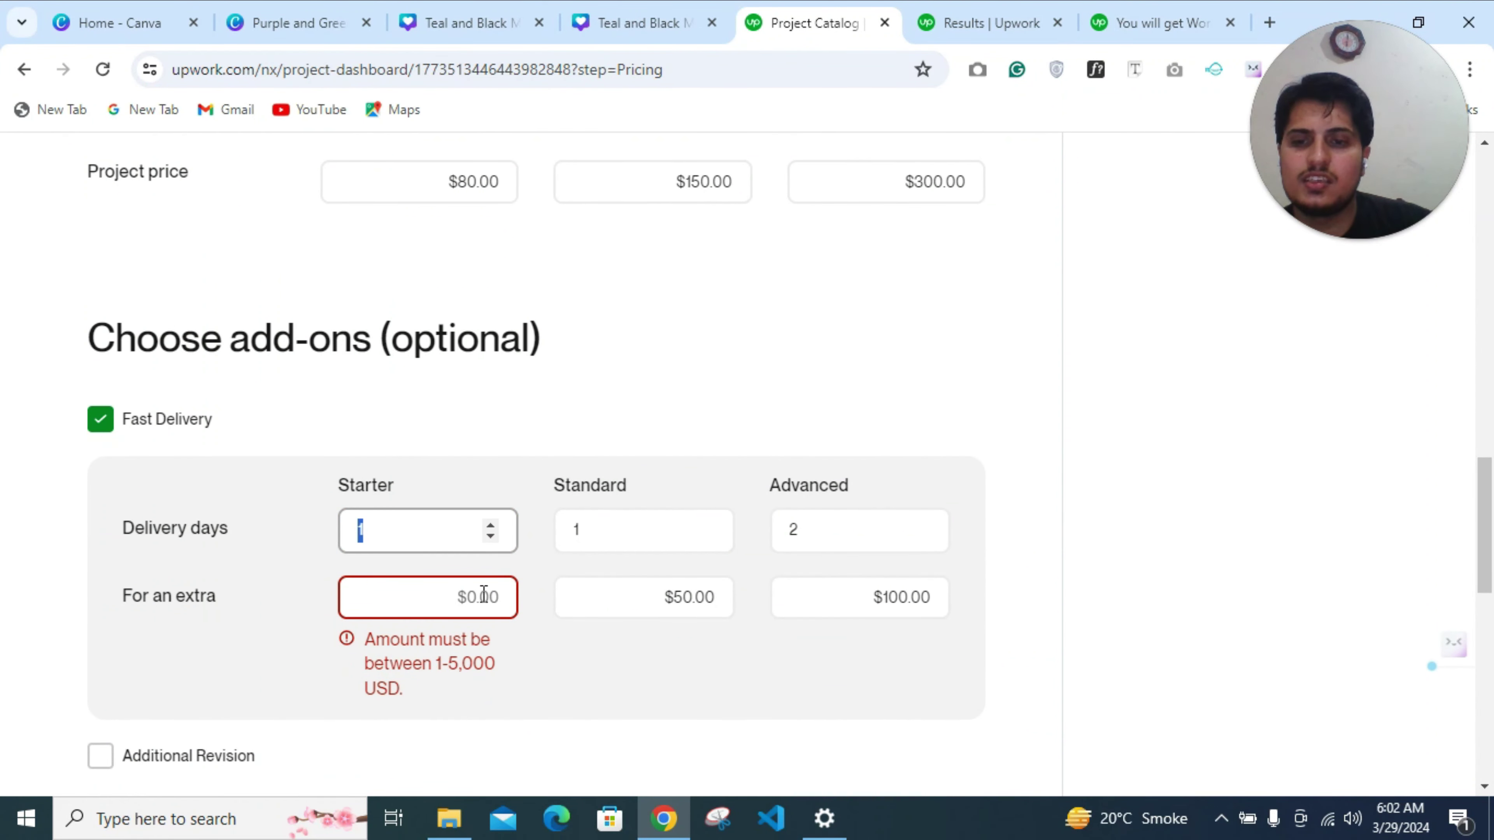
scroll(506, 600, "up", 5)
scroll(505, 570, "down", 7)
left_click(503, 487)
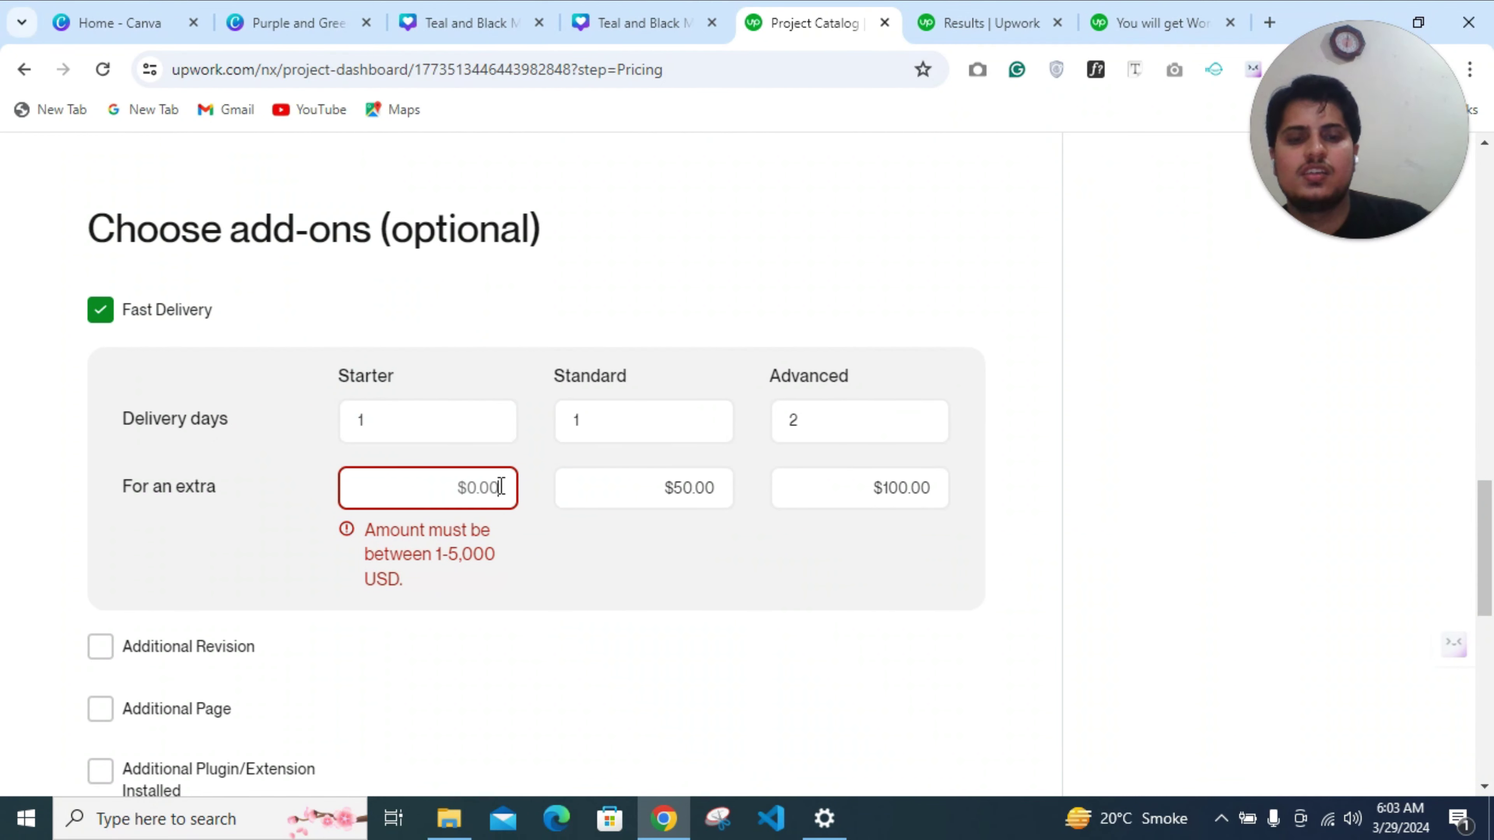
type("30")
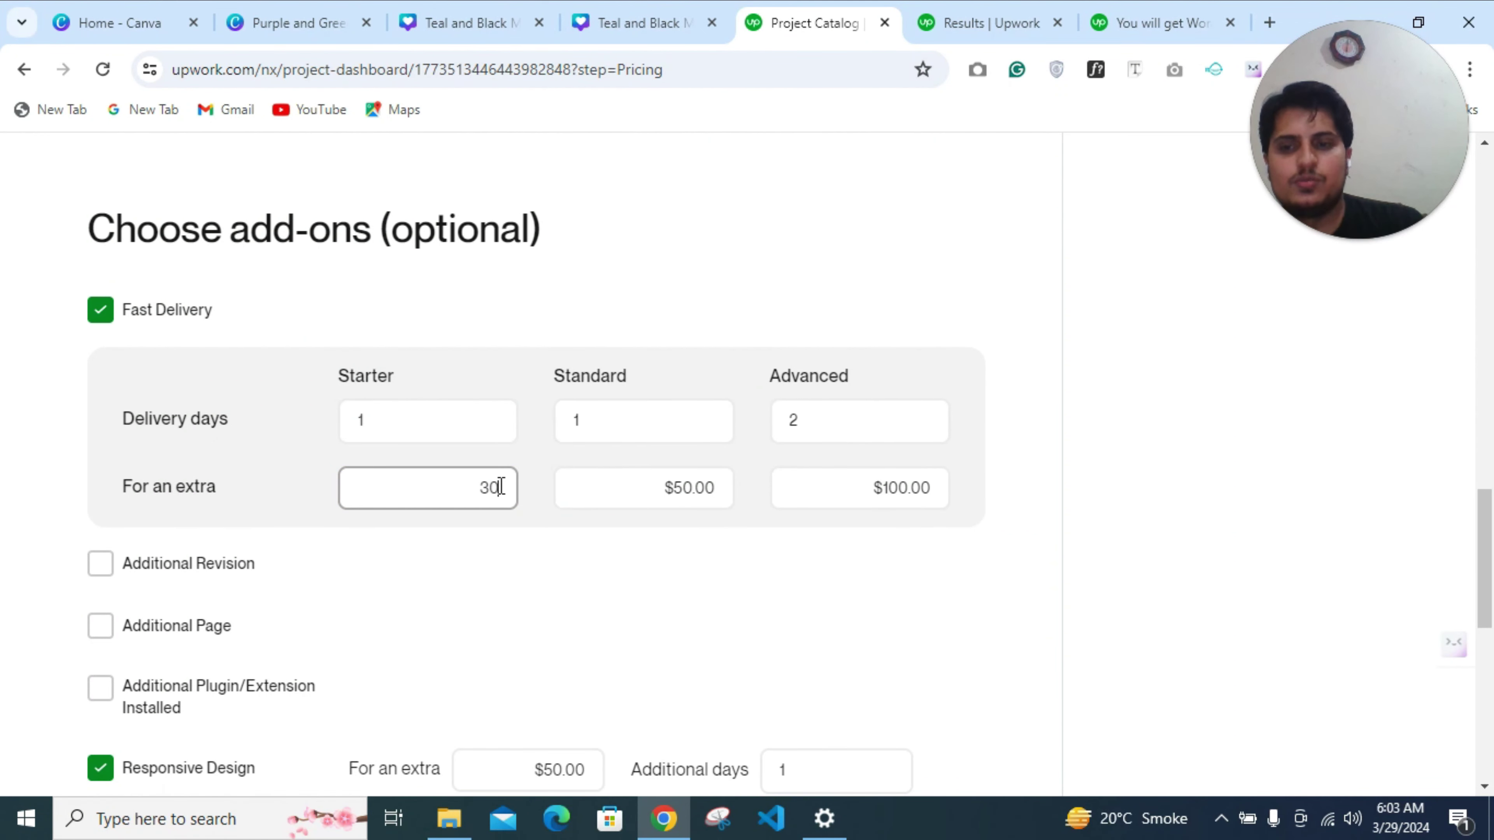
left_click(1030, 576)
Review the add-on prices, then save the completed pricing and continue to the project gallery
scroll(989, 574, "down", 5)
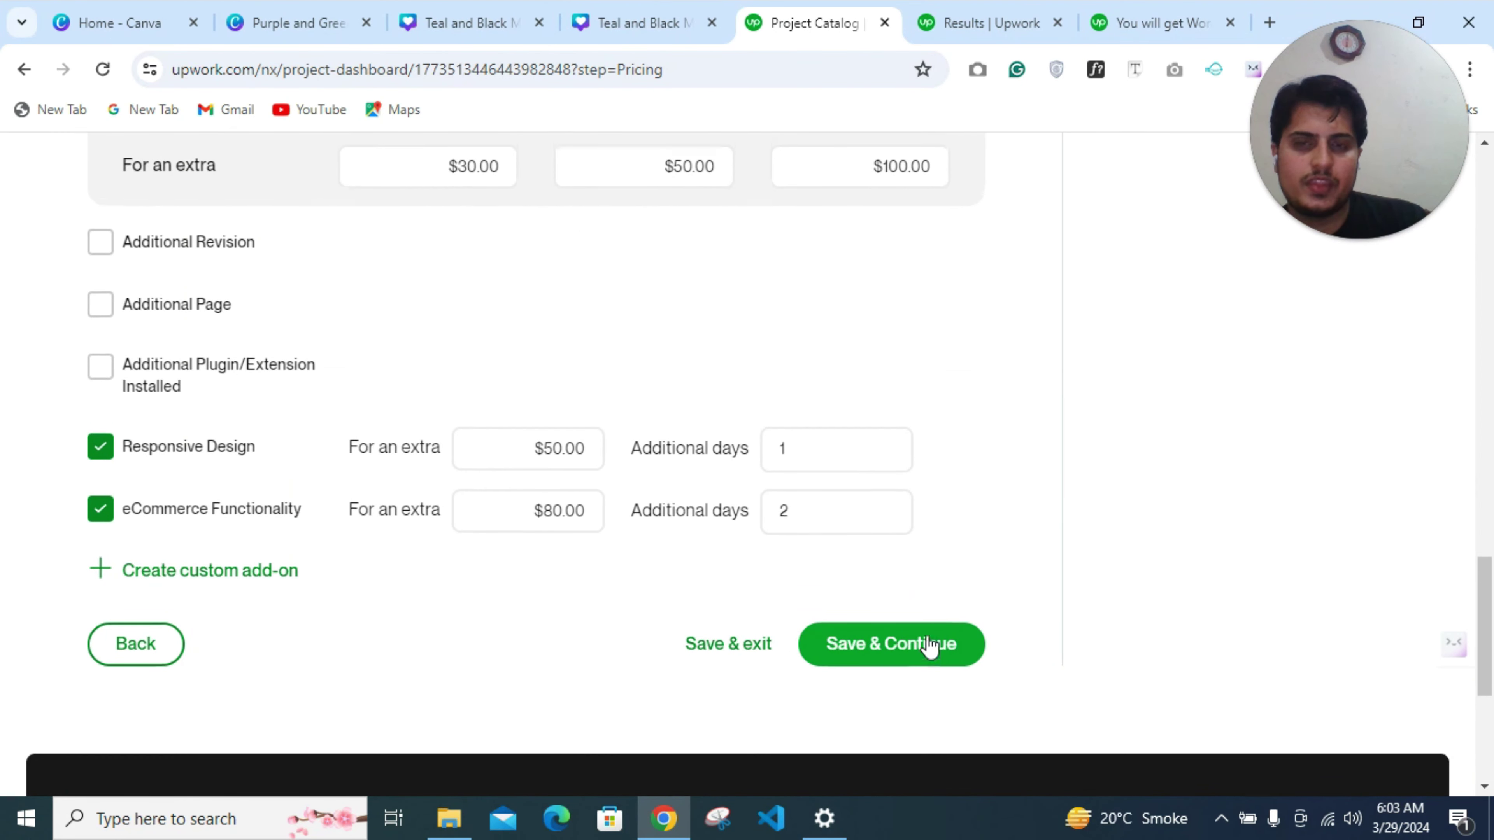
scroll(930, 644, "up", 8)
left_click(685, 487)
scroll(725, 521, "down", 3)
scroll(726, 522, "down", 3)
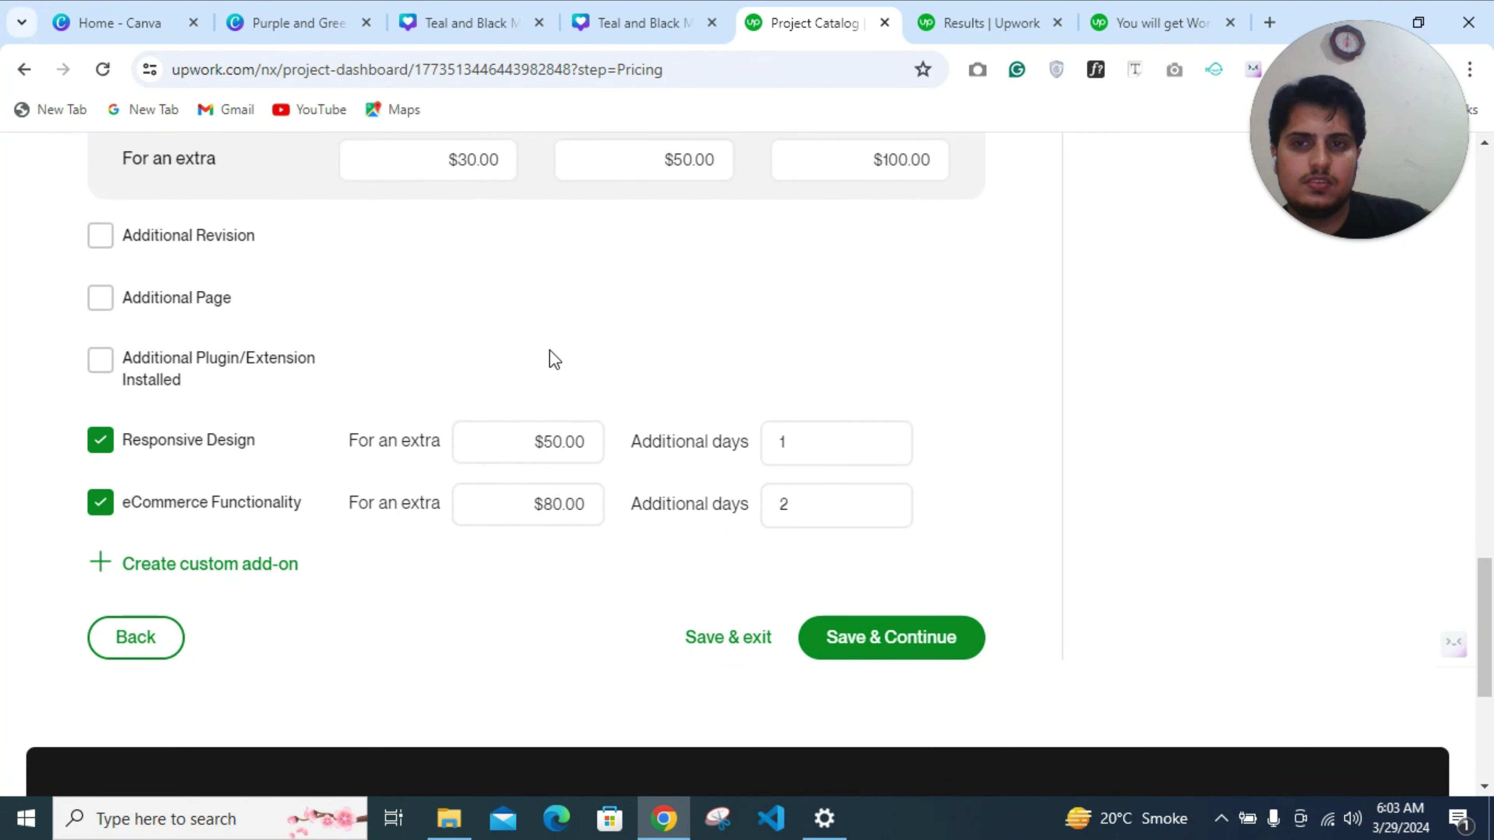
left_click(967, 649)
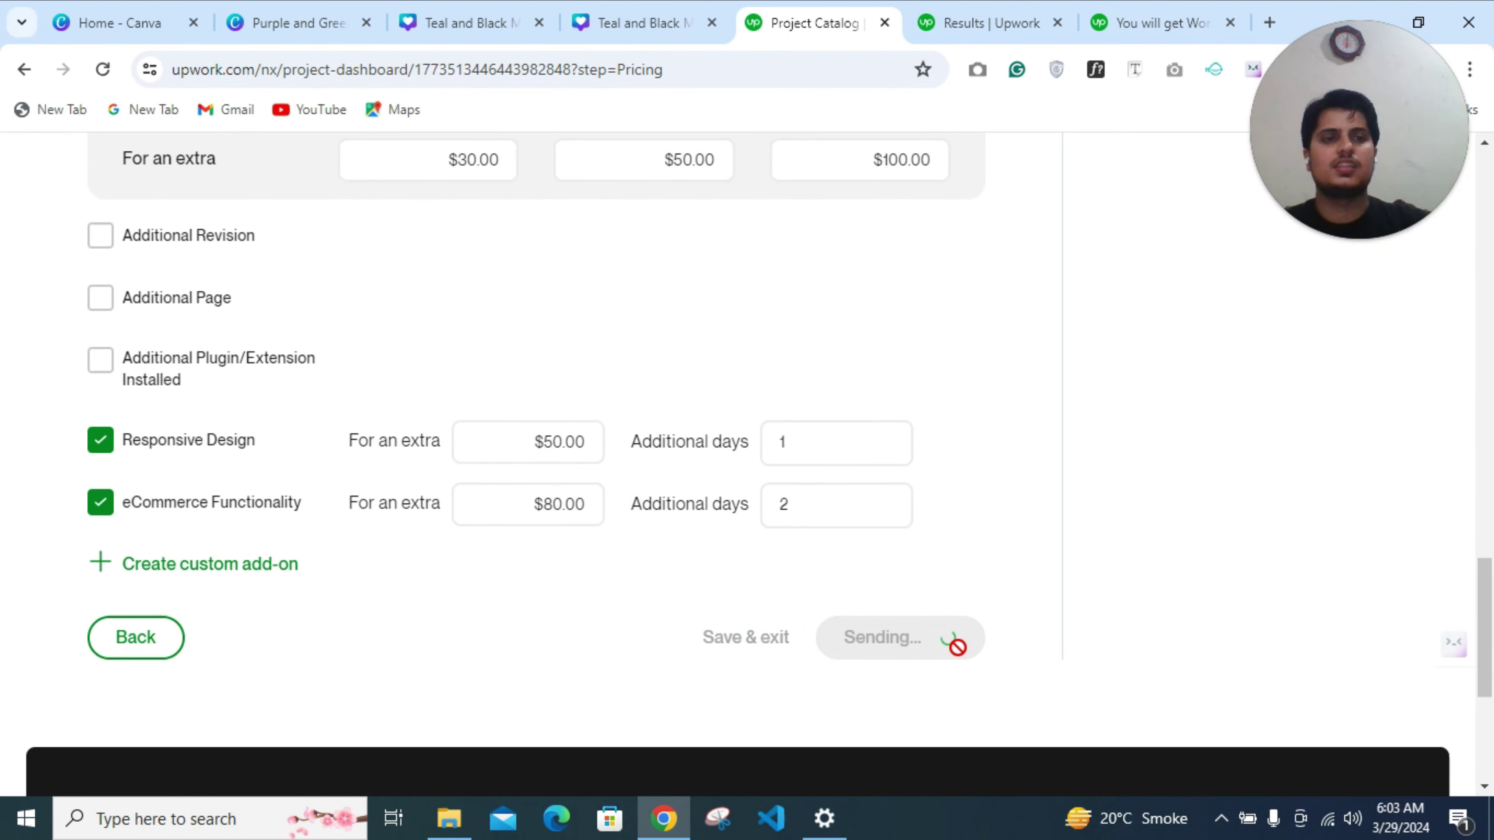
scroll(930, 637, "up", 6)
scroll(934, 641, "up", 10)
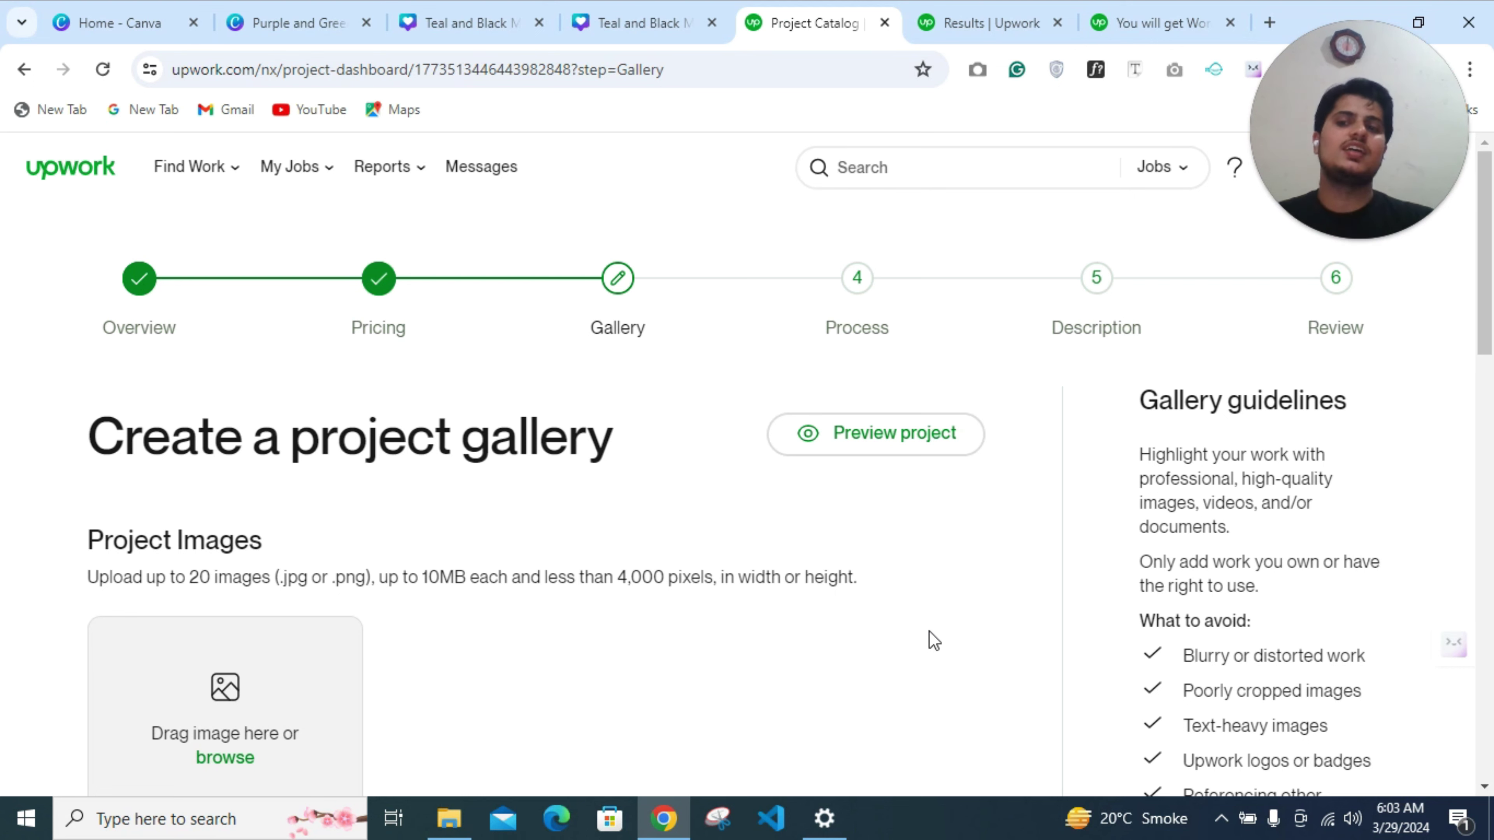
Load the Wordpress website developer image from Downloads for the project gallery and shift its crop frame to include the full heading
scroll(394, 551, "down", 3)
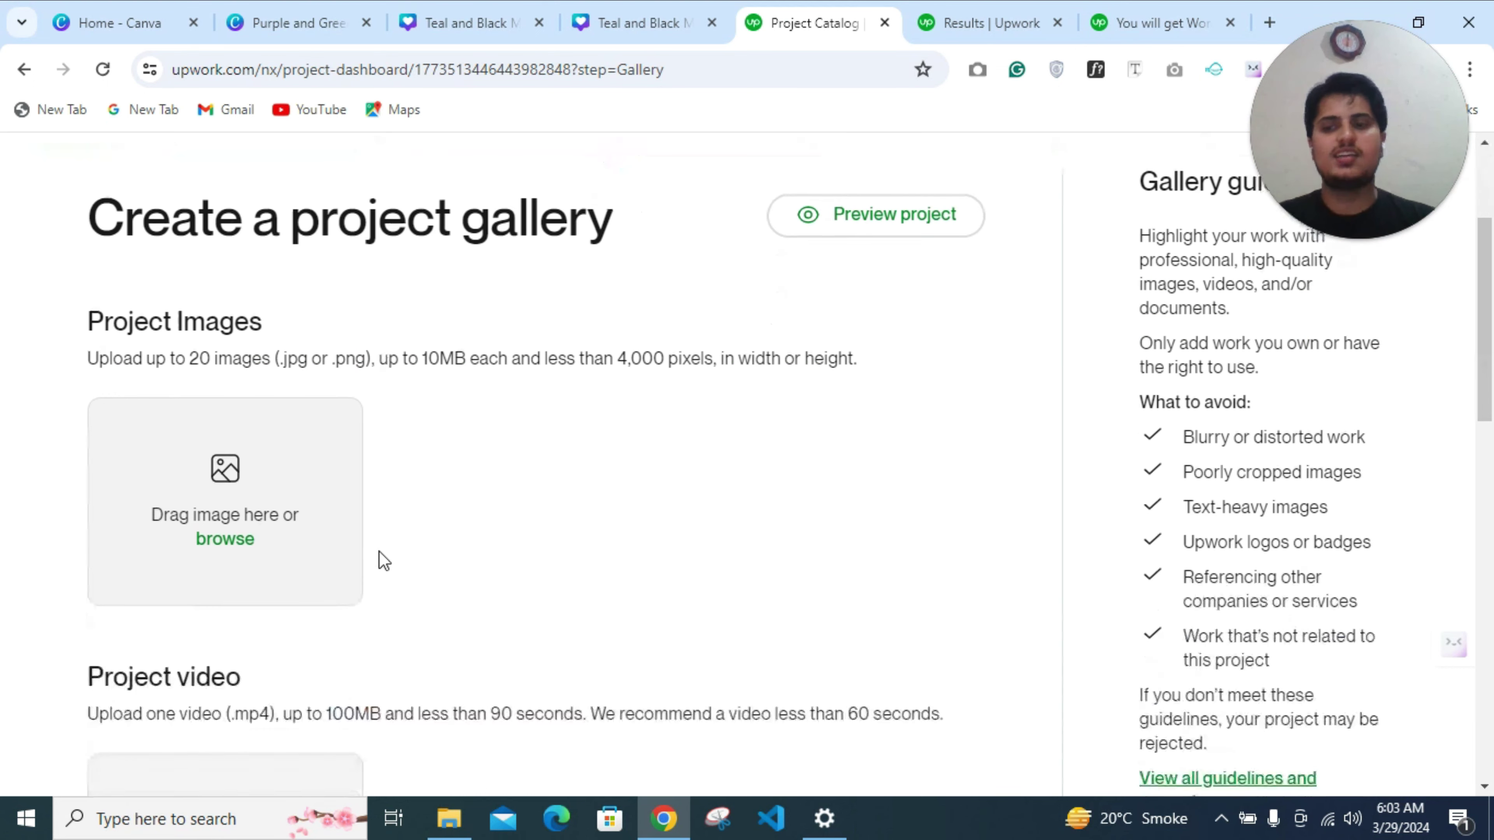
left_click(217, 541)
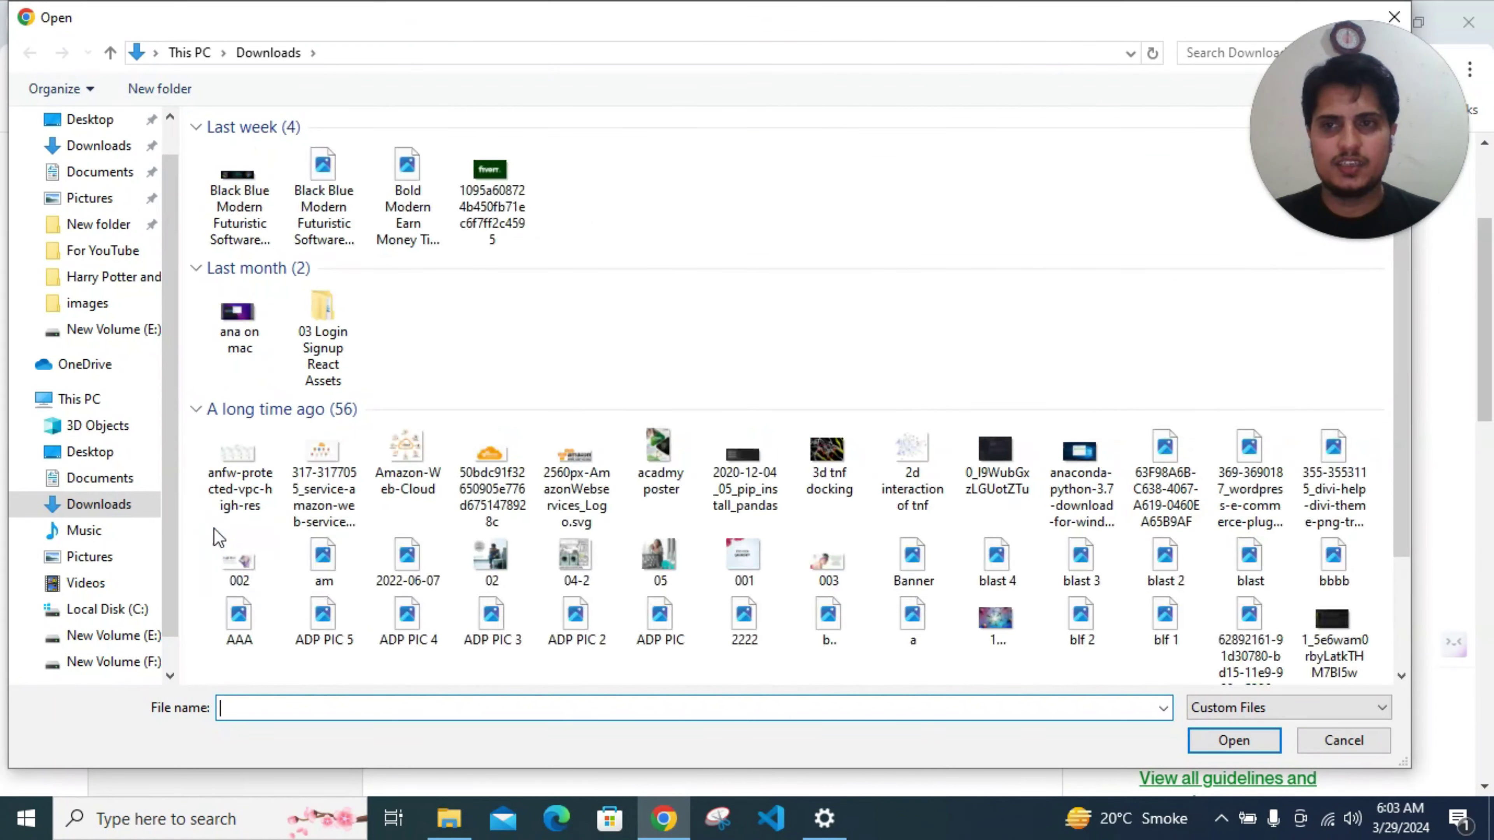
left_click(252, 203)
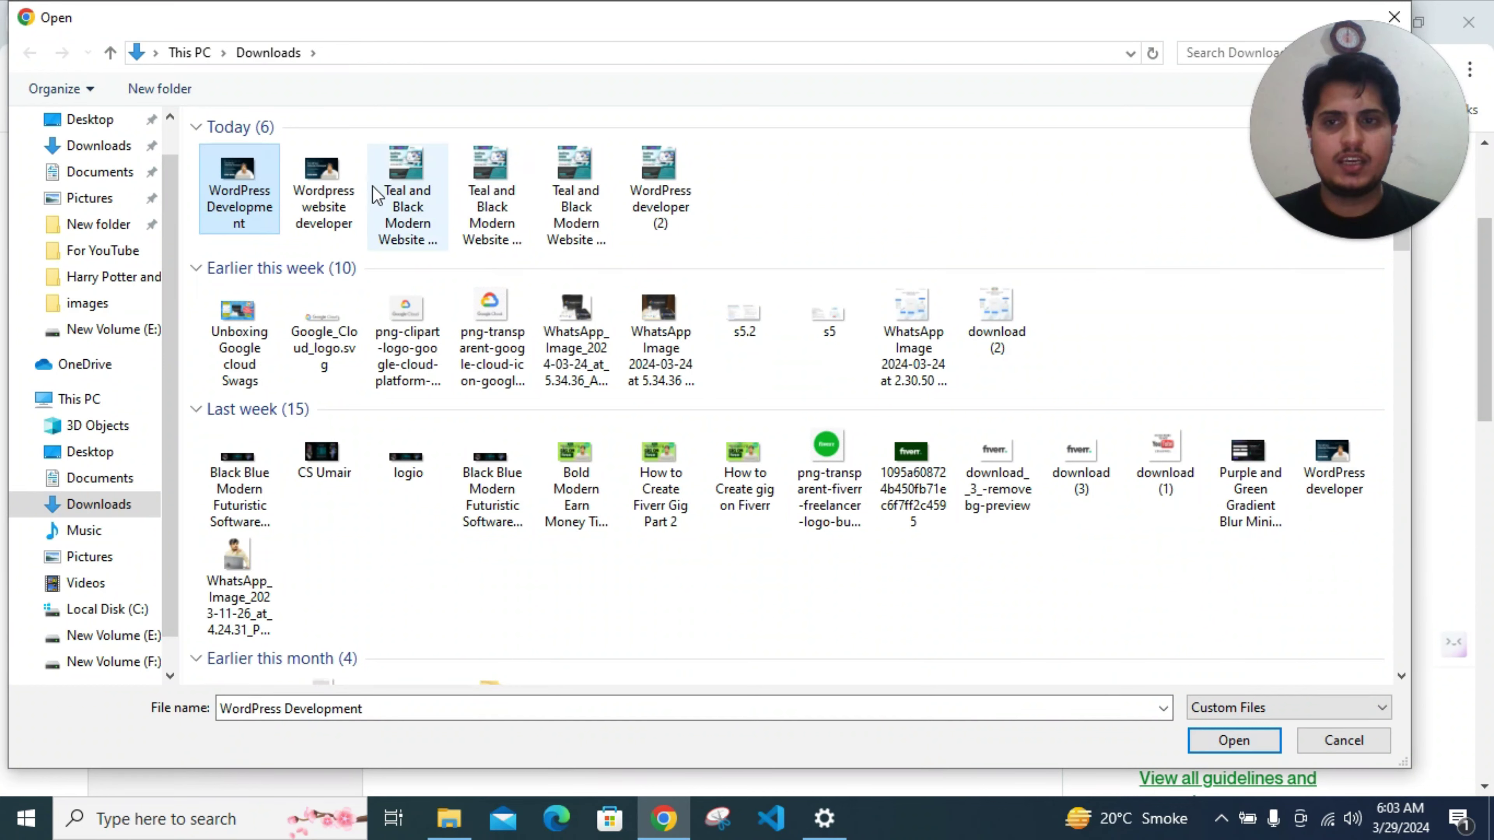
left_click(336, 189)
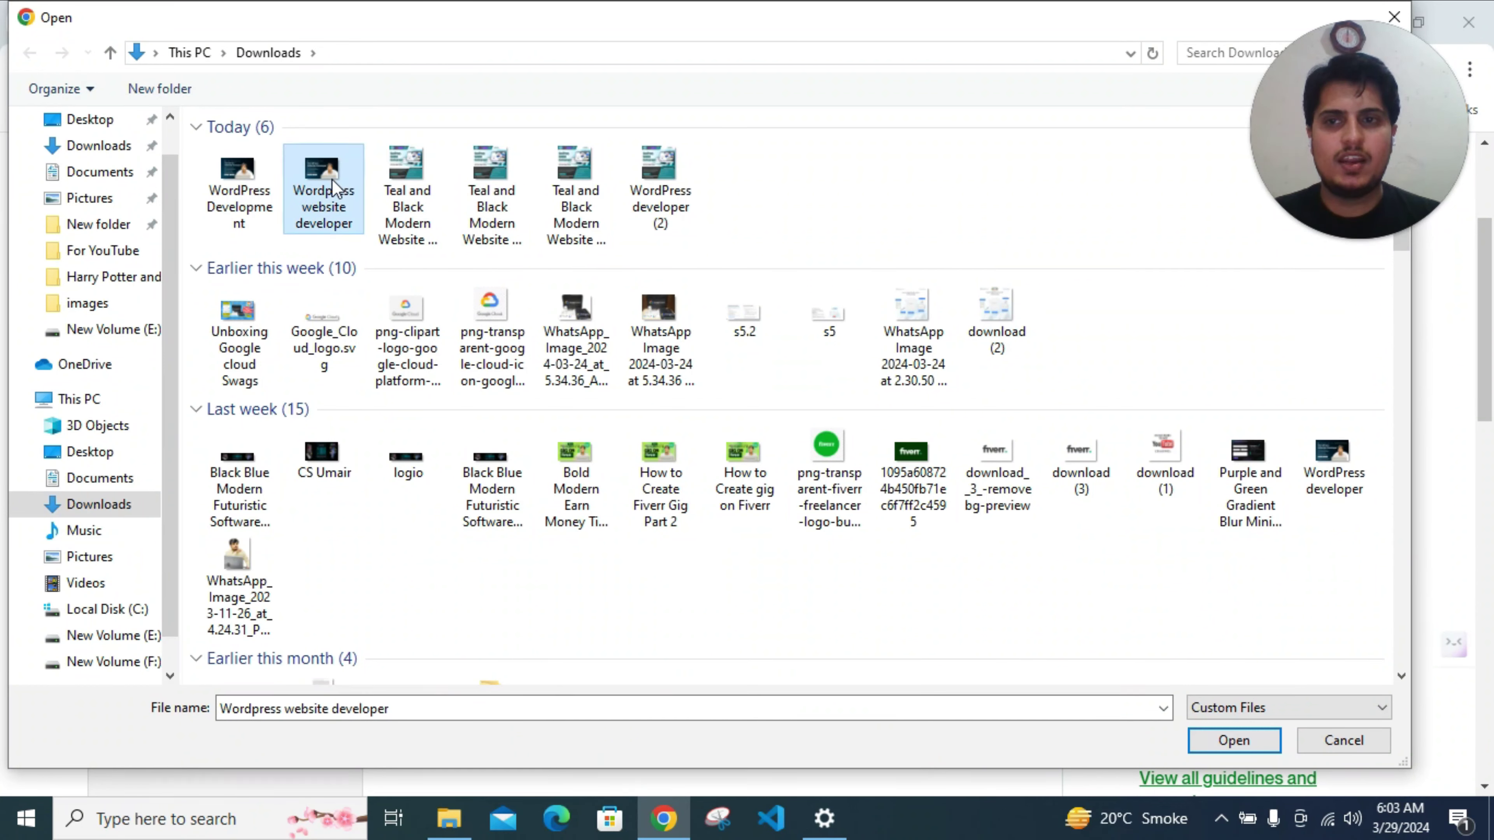
left_click(1250, 742)
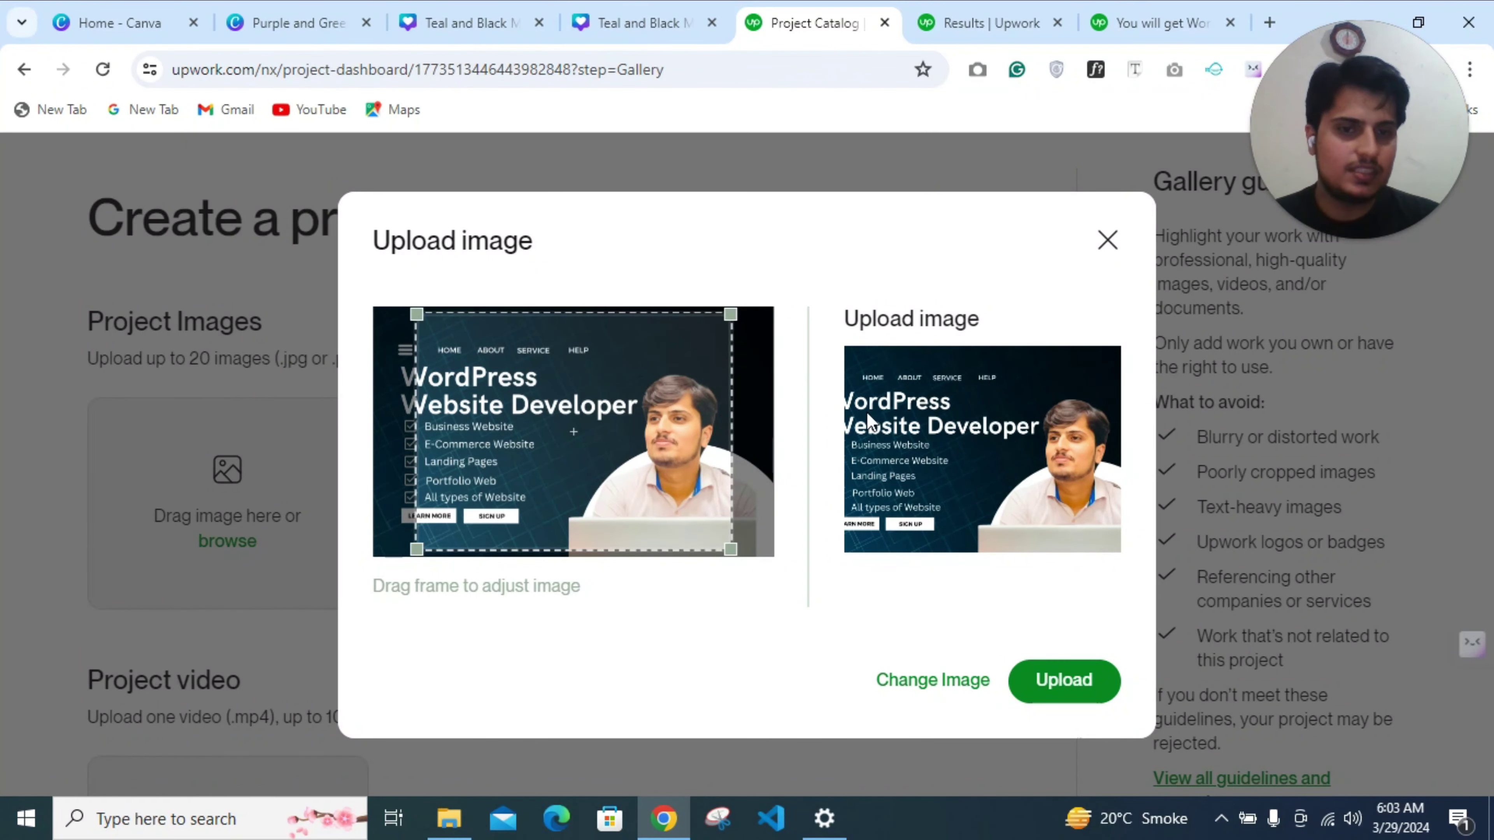
mouse_move(557, 443)
left_mouse_down()
mouse_move(528, 443)
mouse_move(541, 447)
left_mouse_up()
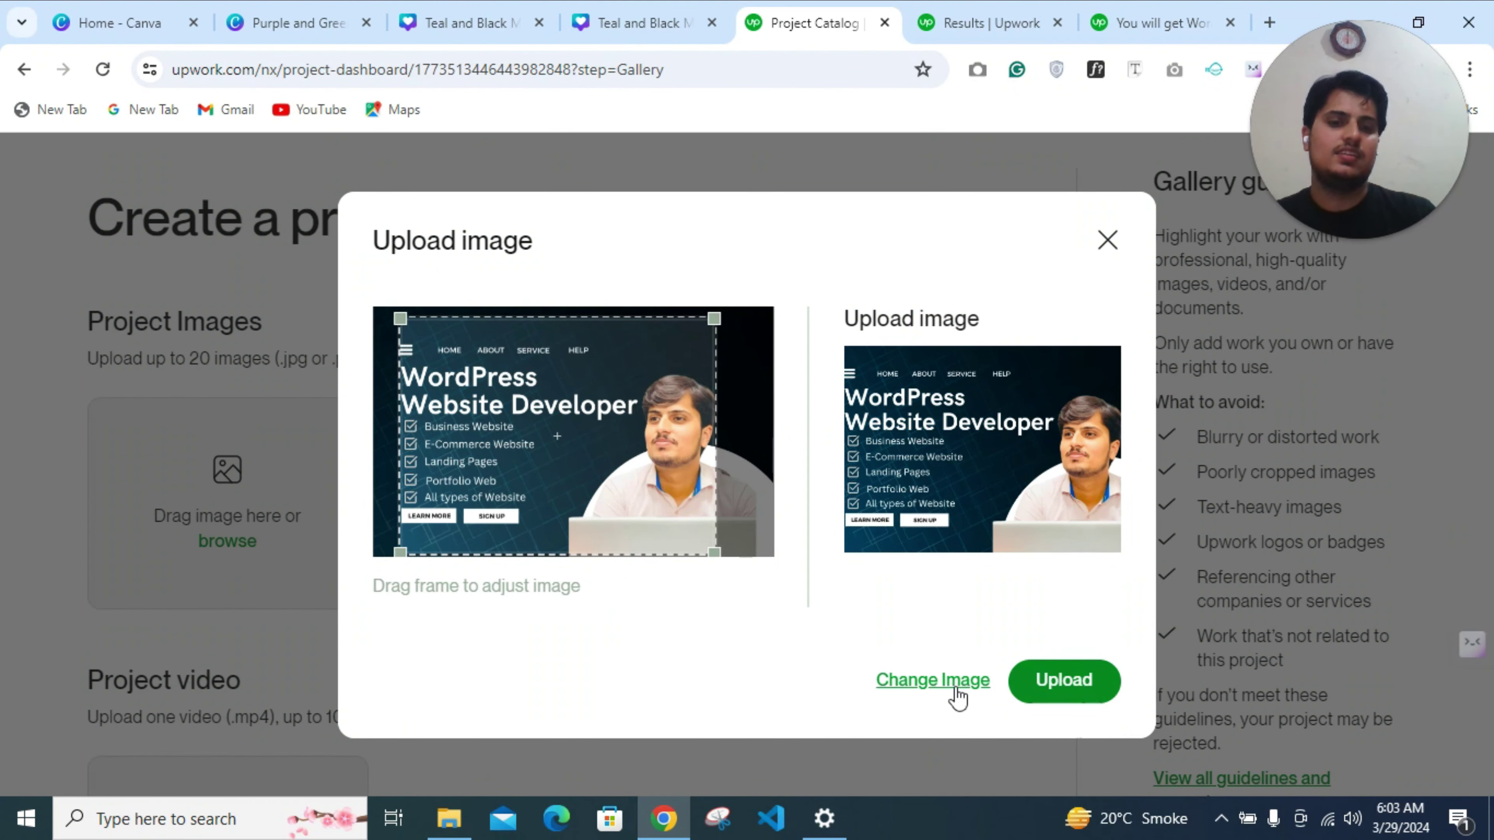
Replace the gallery image with the WordPress Development file, fit the crop frame around its heading and portrait, and upload it
left_click(932, 680)
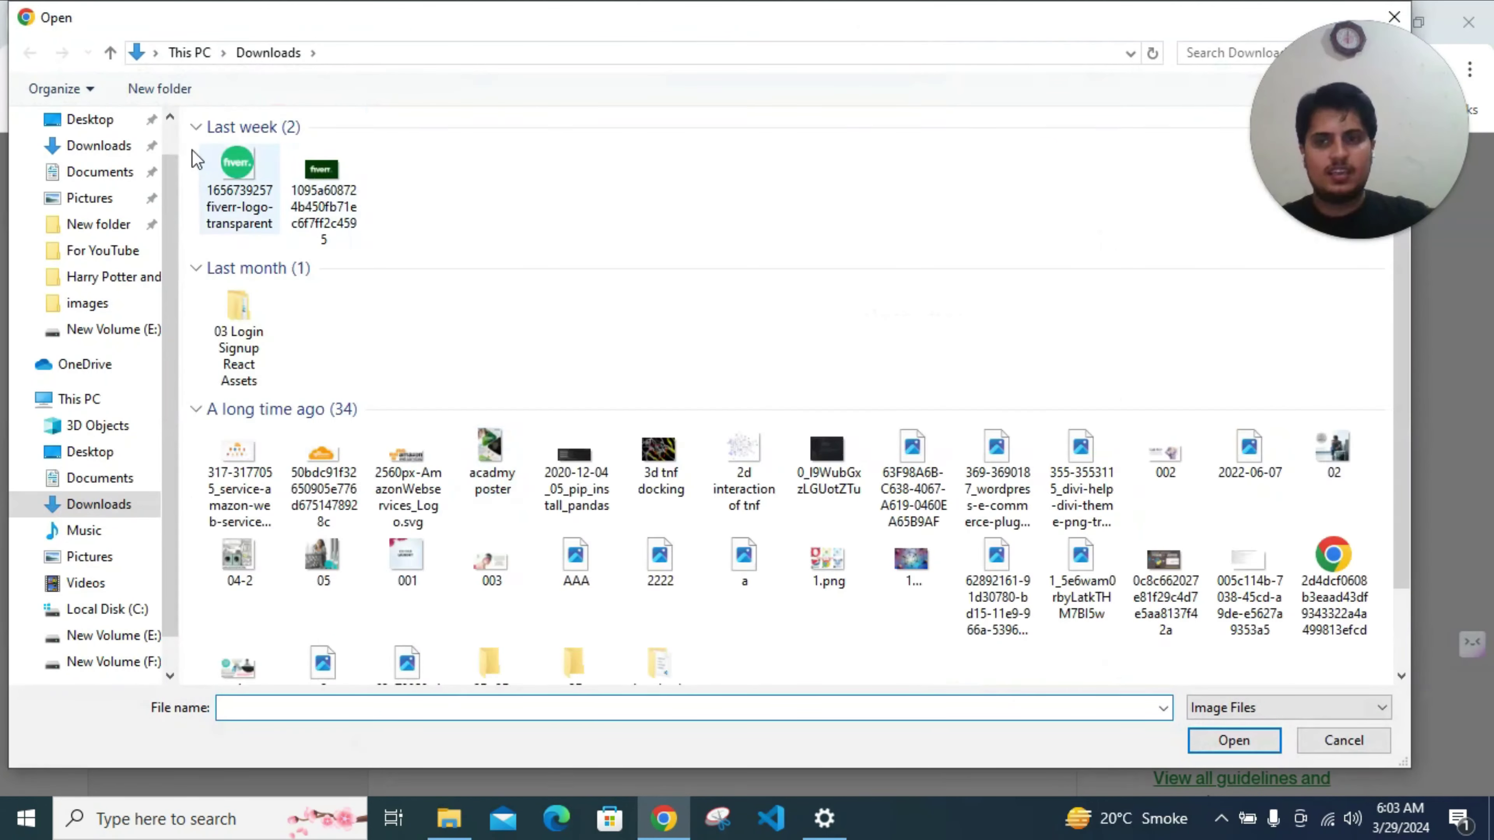
left_click(261, 175)
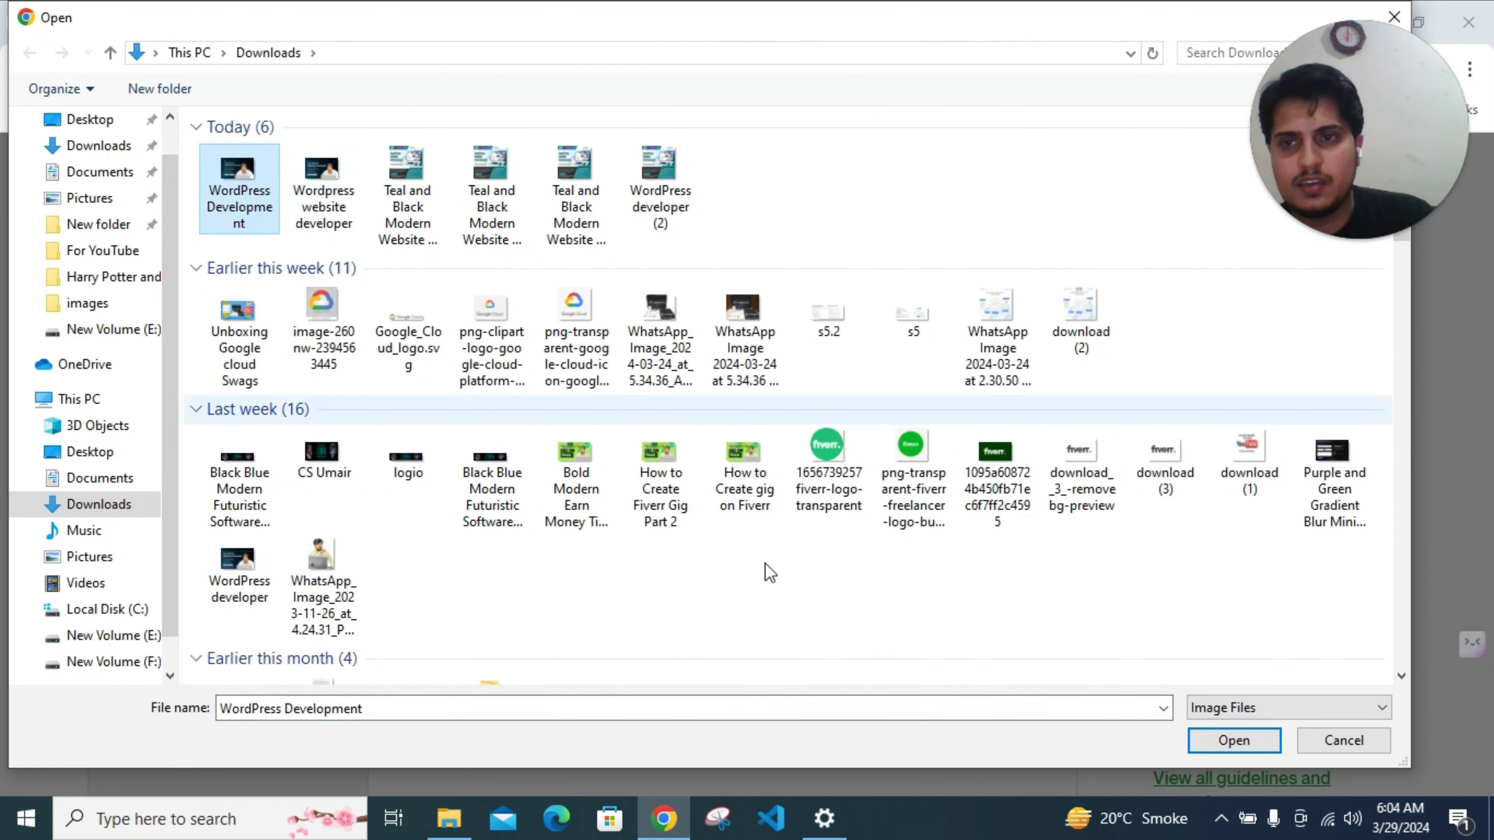
left_click(1236, 741)
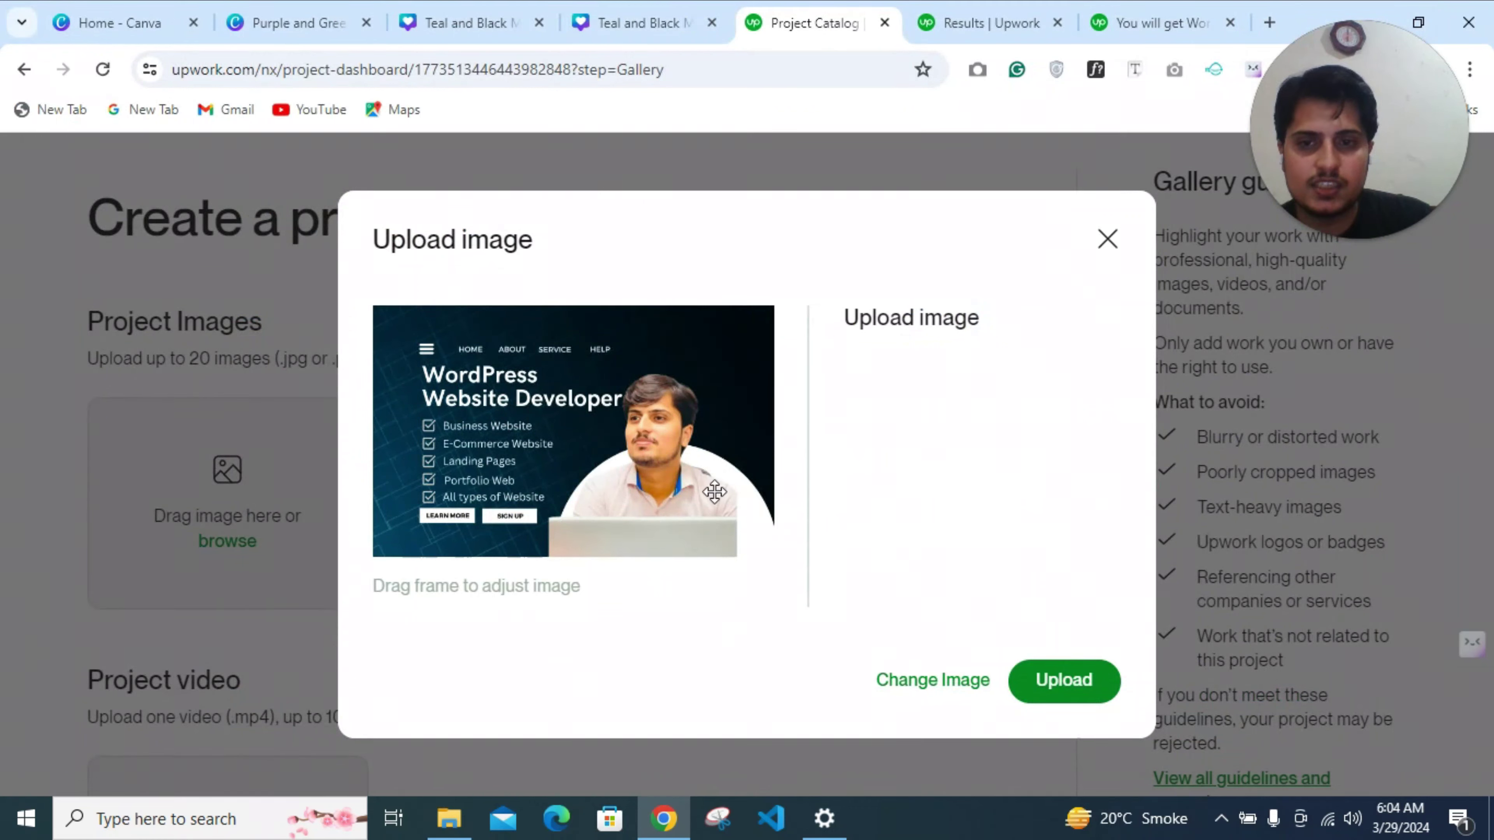
left_click_drag(666, 486, 662, 490)
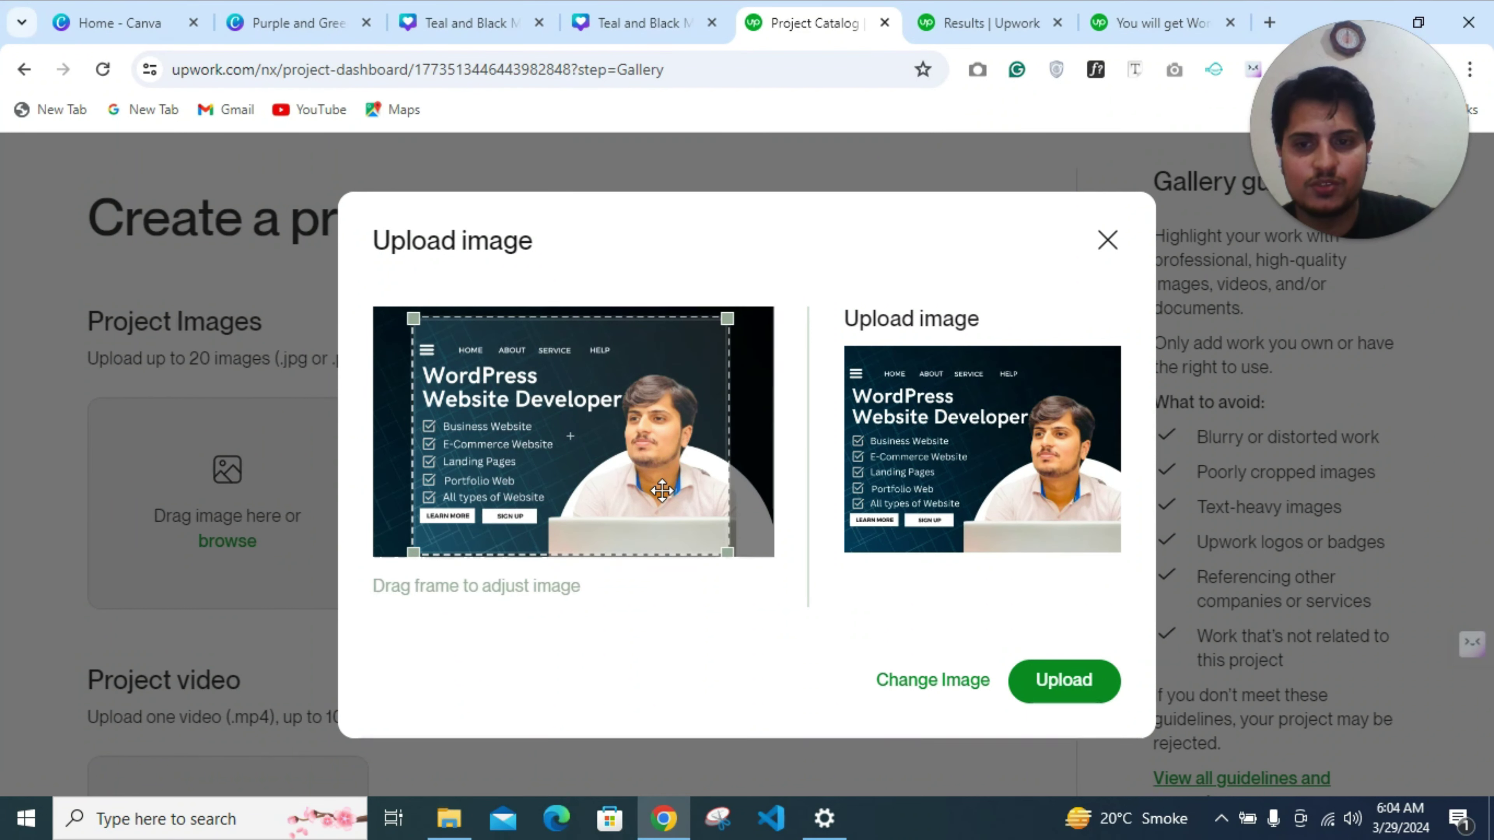
left_click_drag(661, 489, 661, 487)
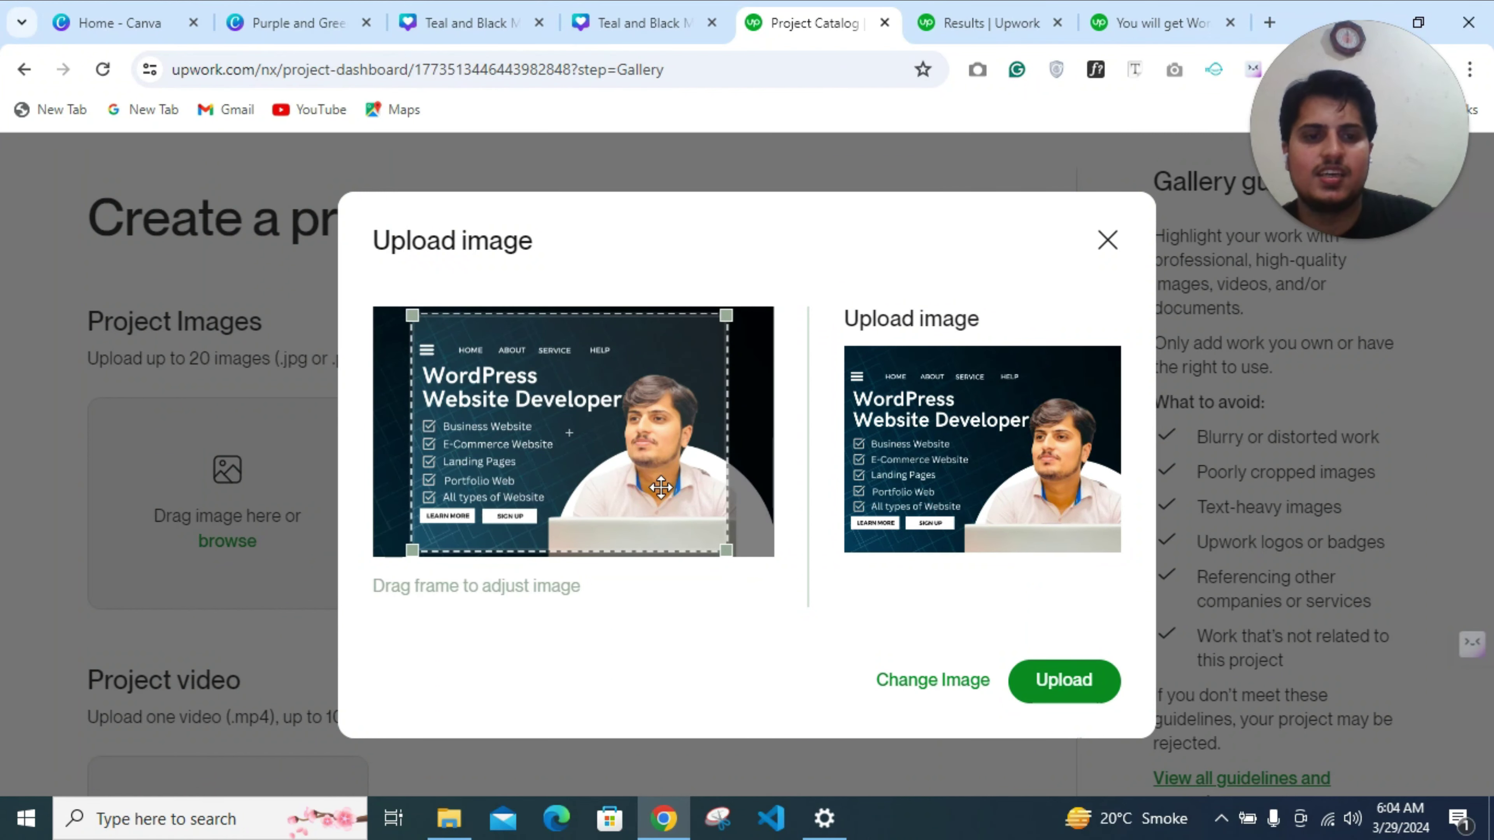
left_click(1065, 678)
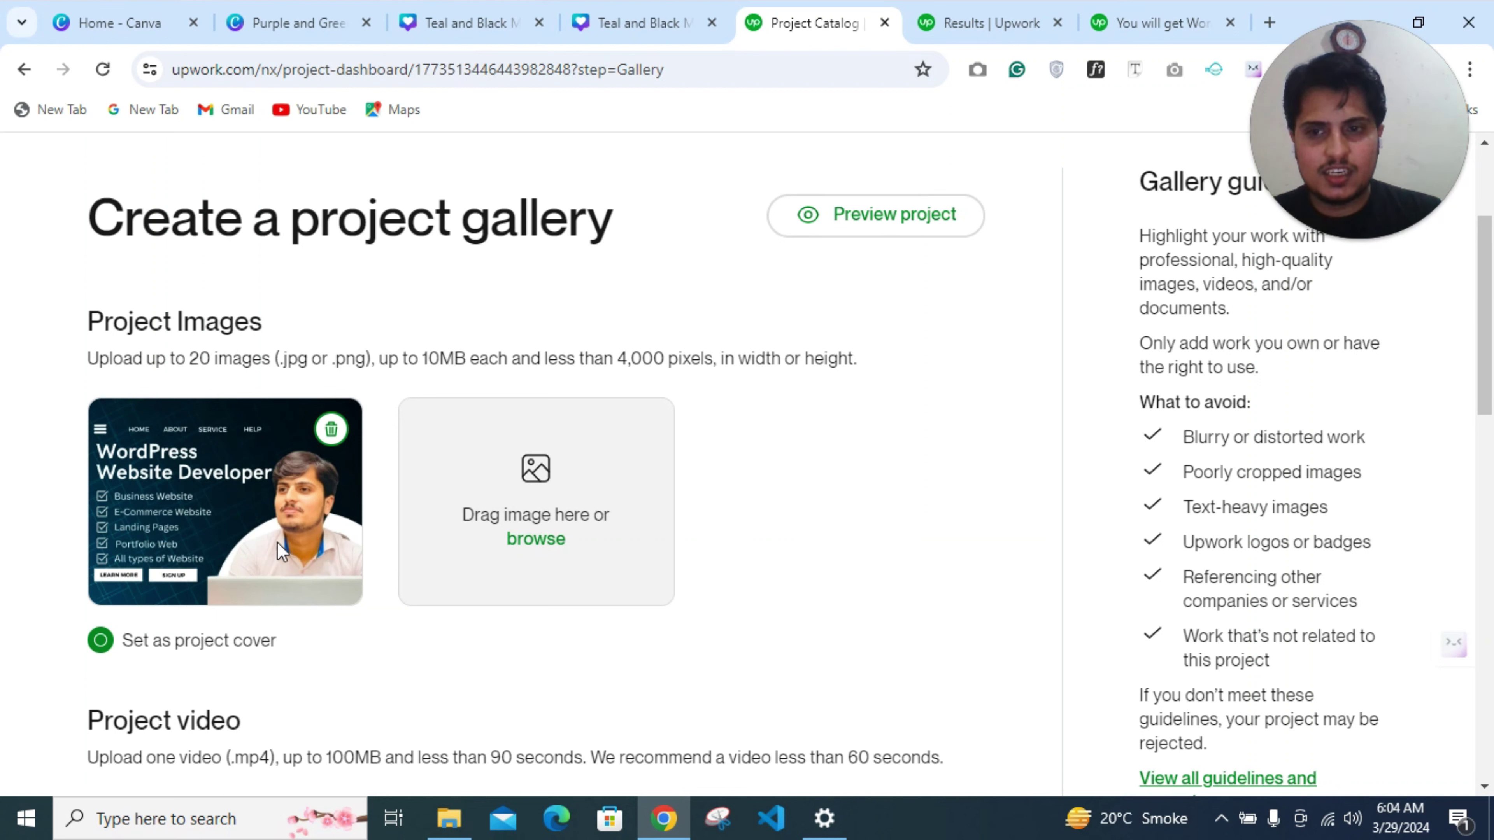
Upload the WordPress website design PDF from Downloads as a sample document
scroll(277, 542, "down", 10)
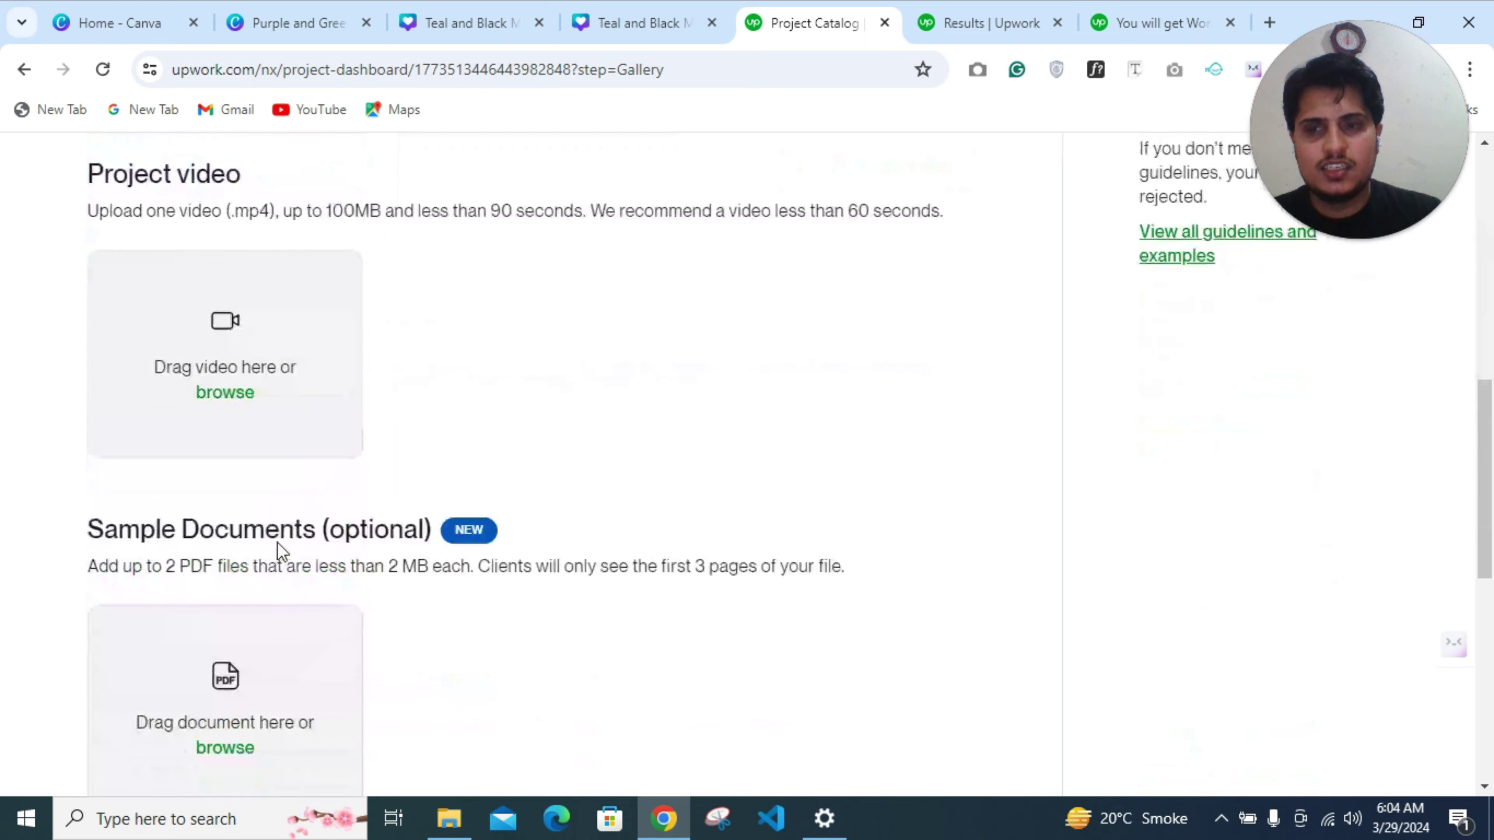
scroll(277, 542, "up", 4)
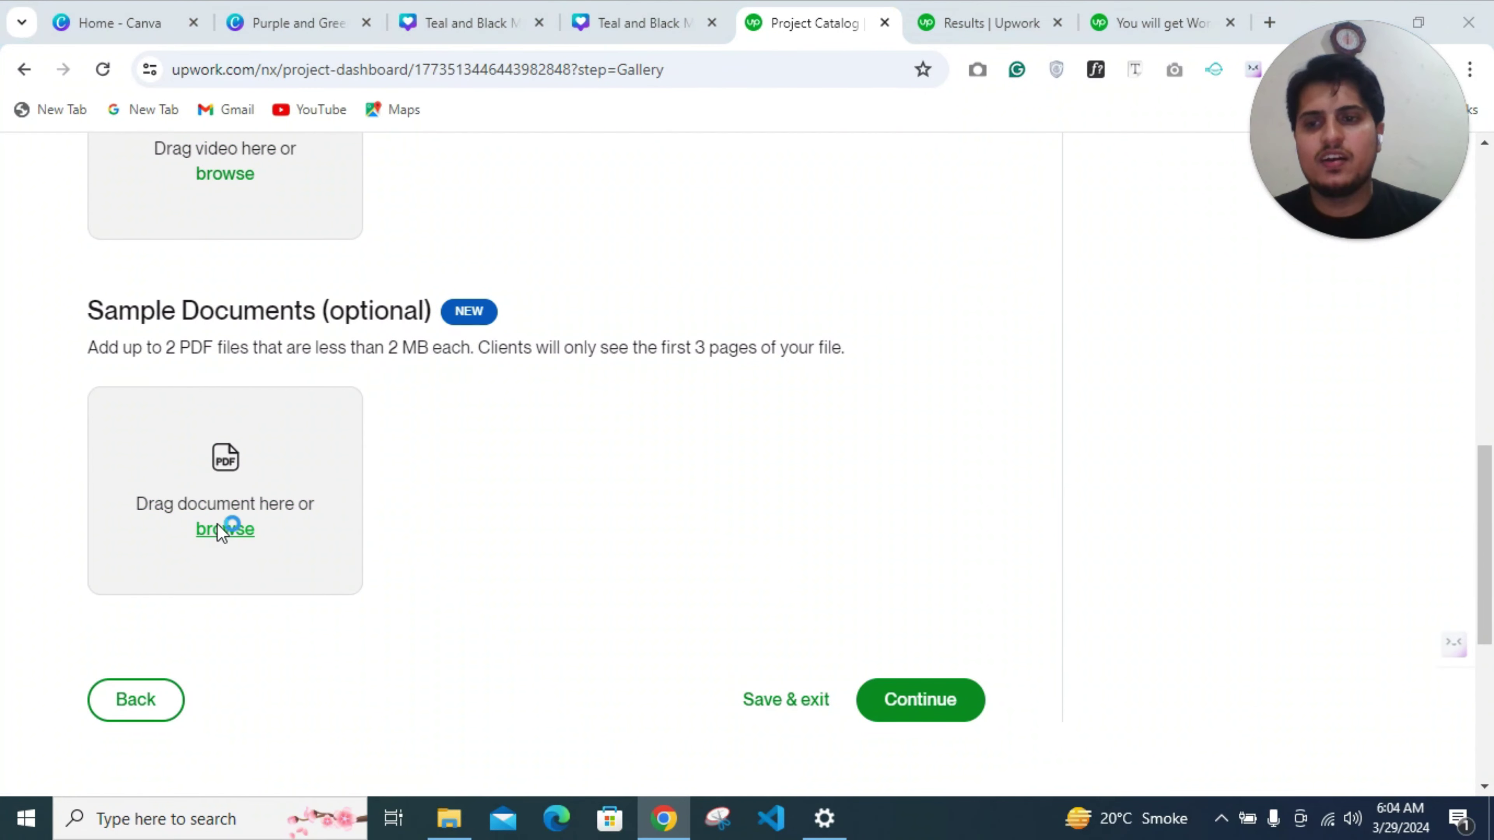
left_click(223, 526)
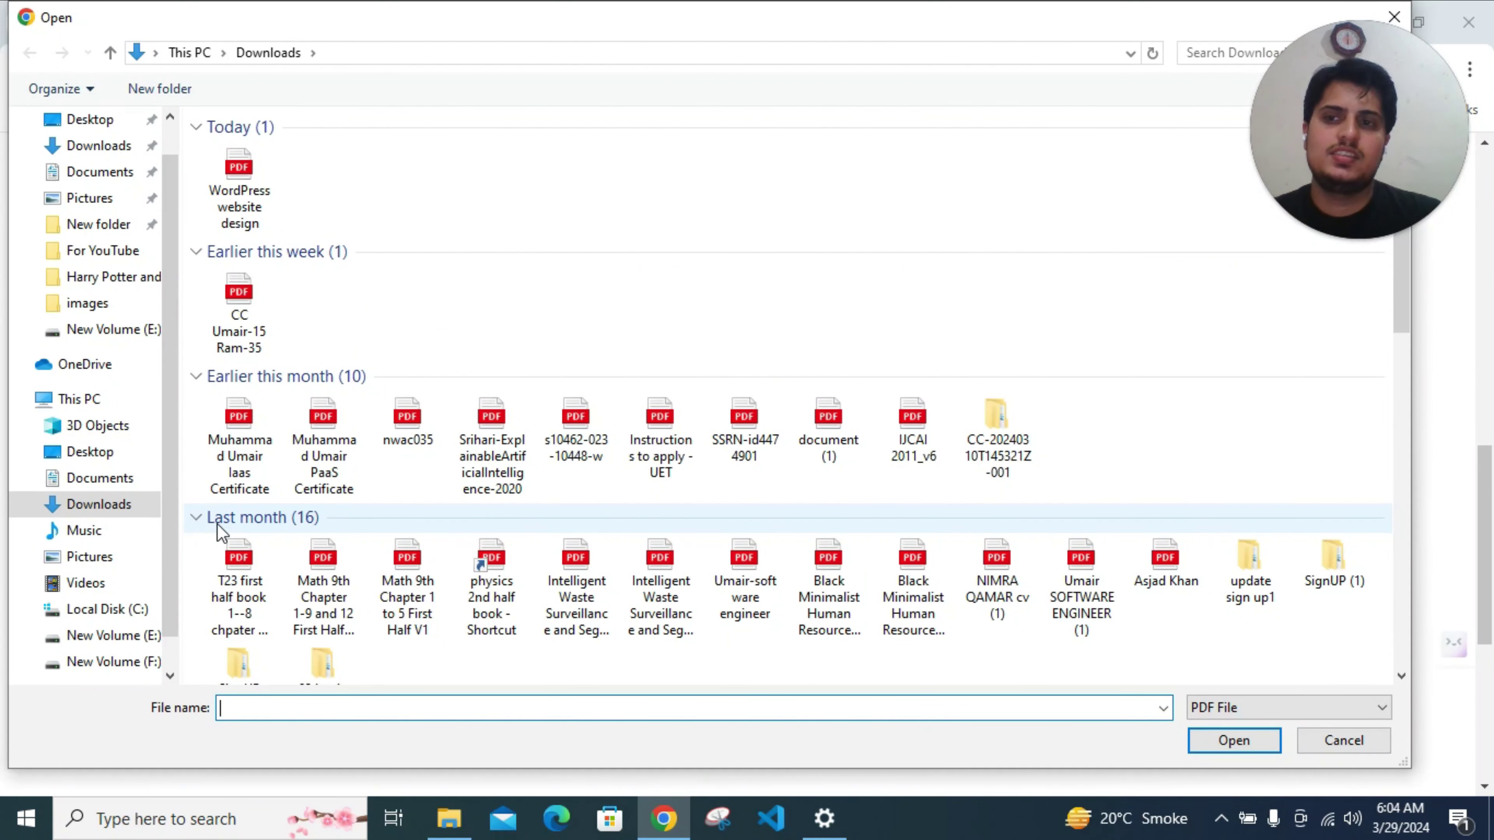
left_click(240, 188)
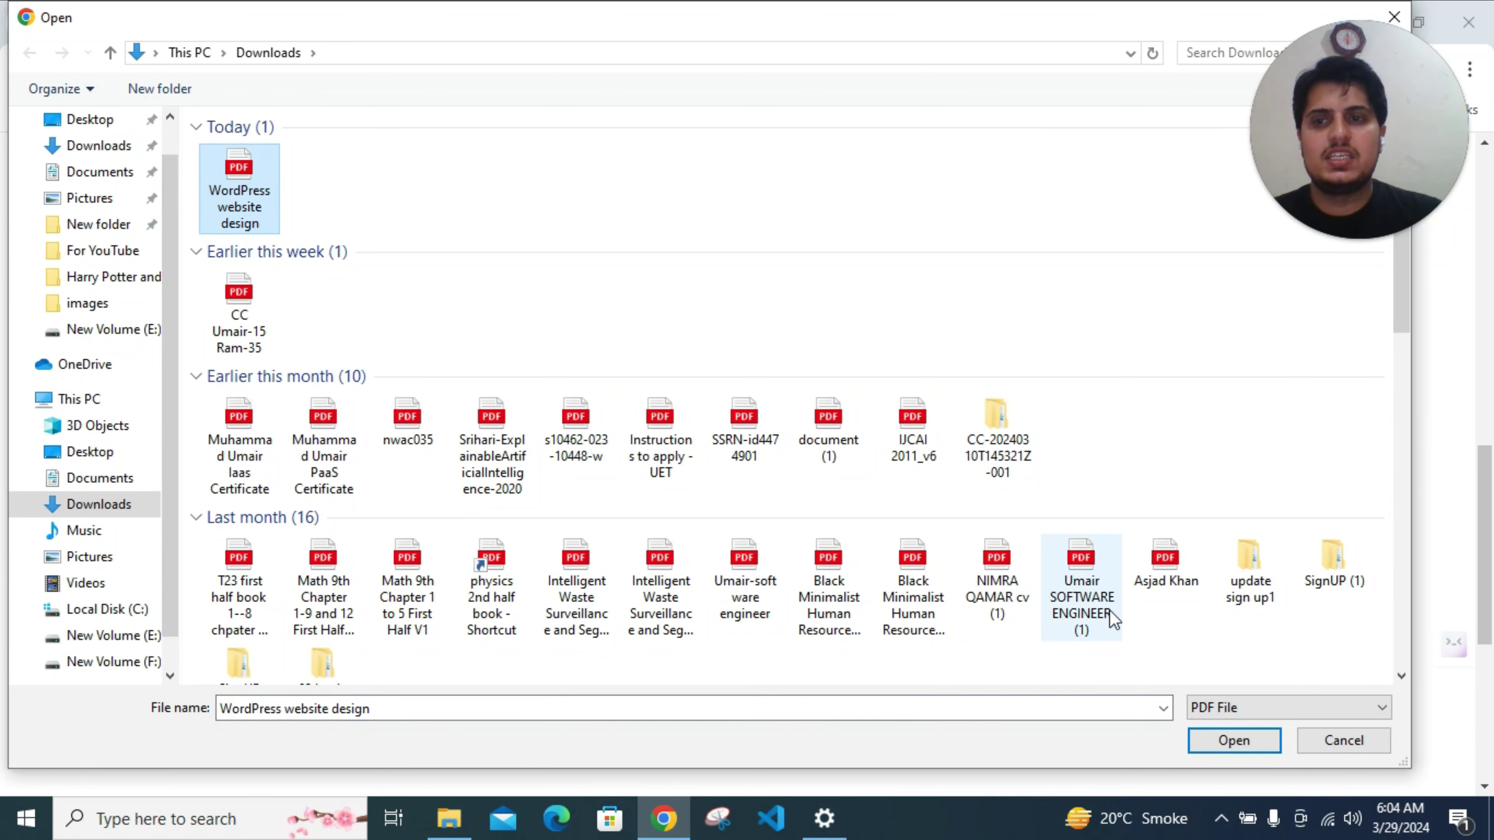
left_click(1271, 743)
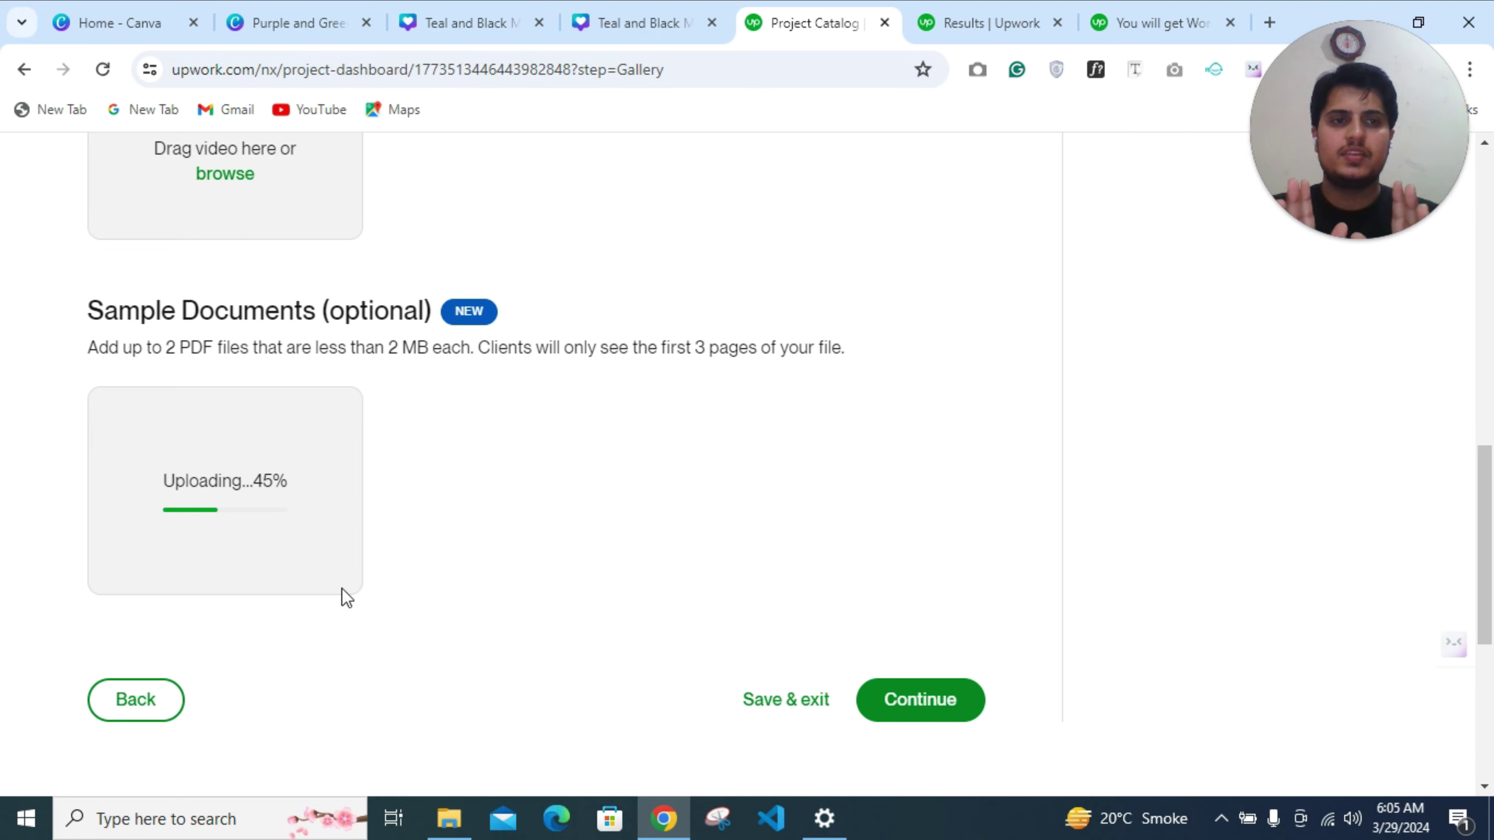
Review the uploaded project image and sample PDF in the gallery, then continue to the project's process section
scroll(336, 580, "up", 20)
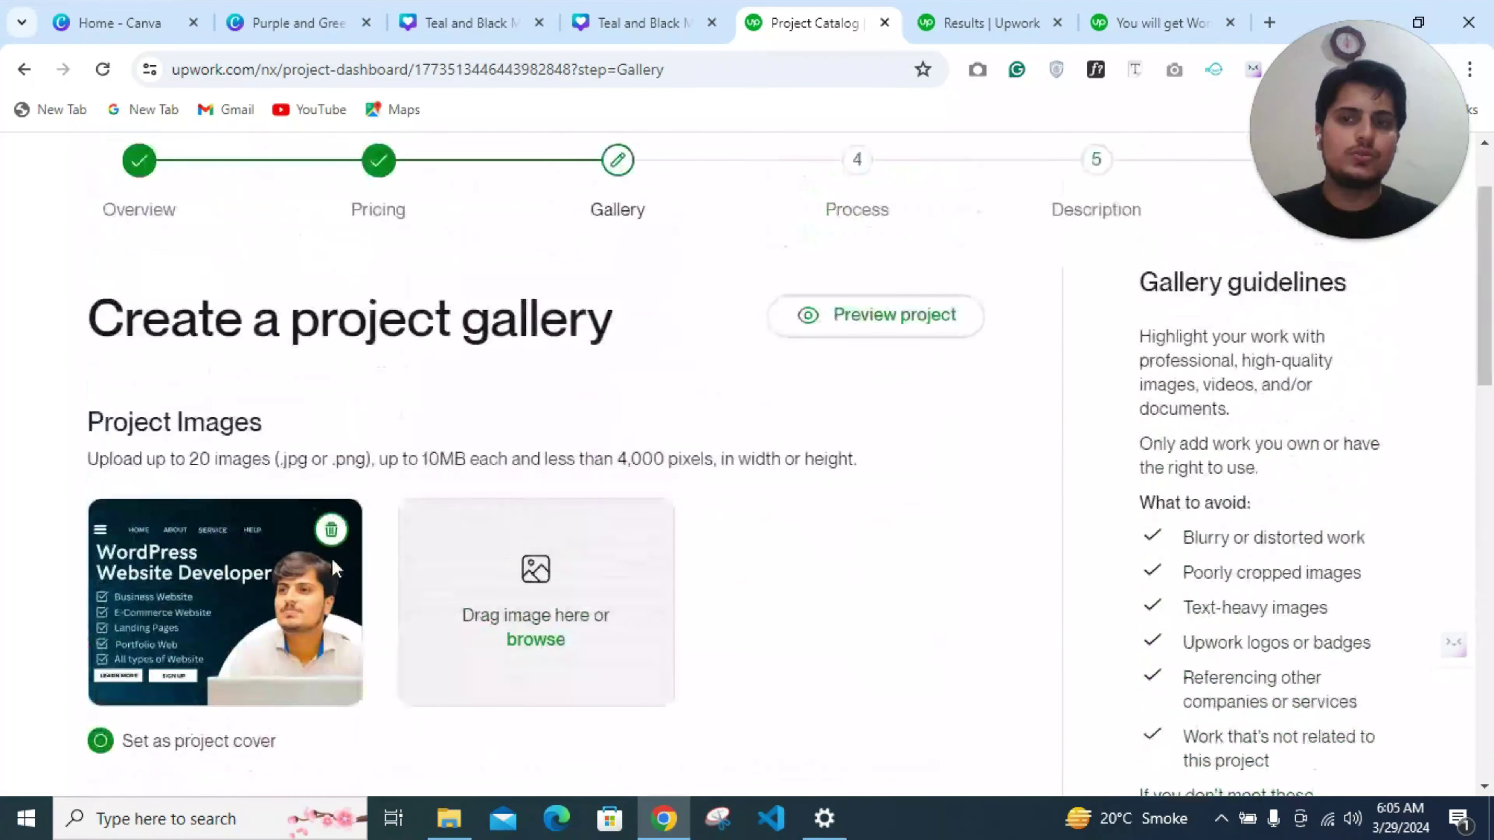
scroll(332, 562, "down", 2)
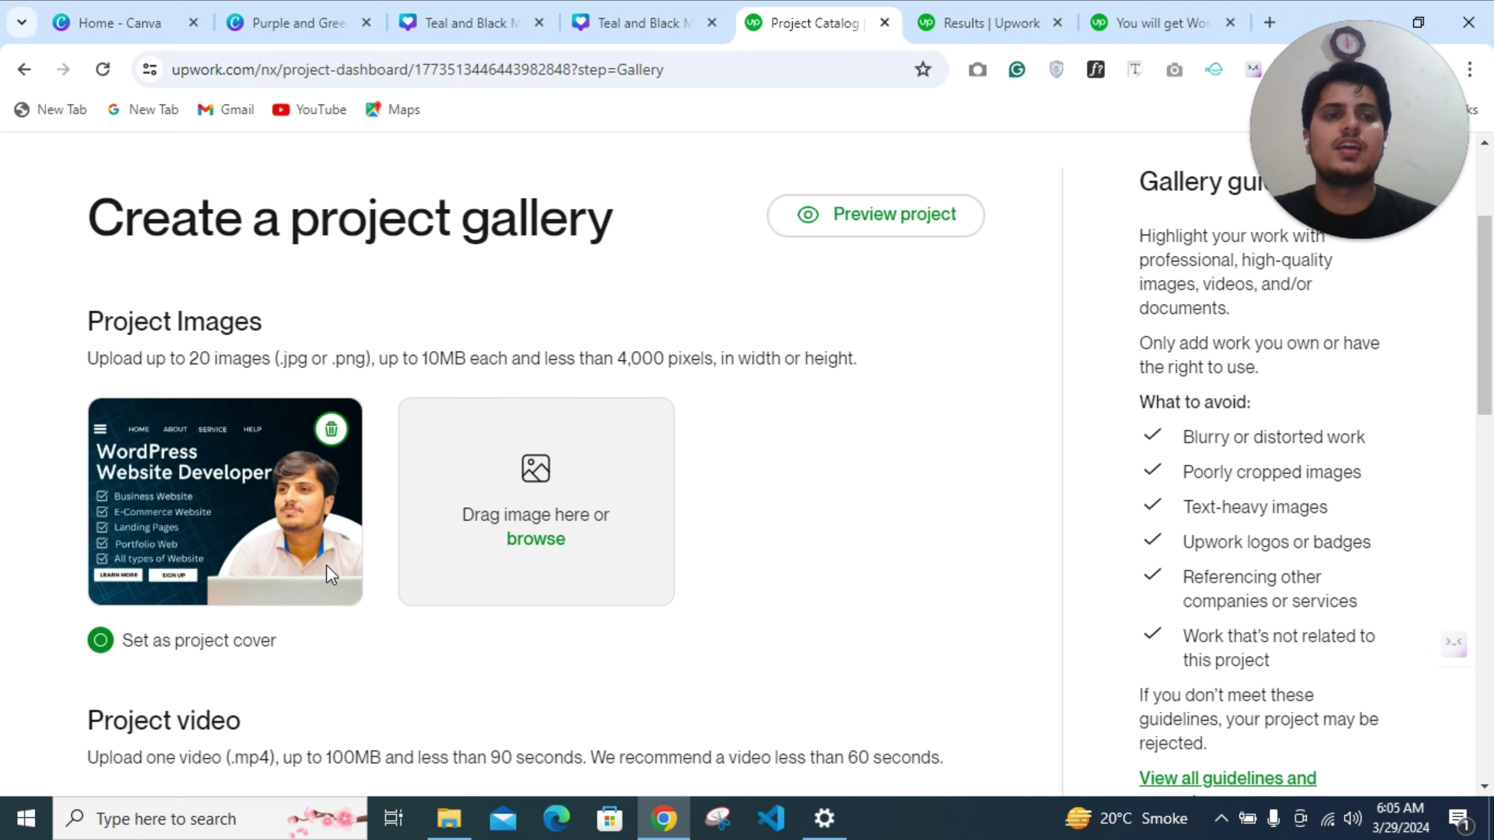
scroll(331, 574, "down", 10)
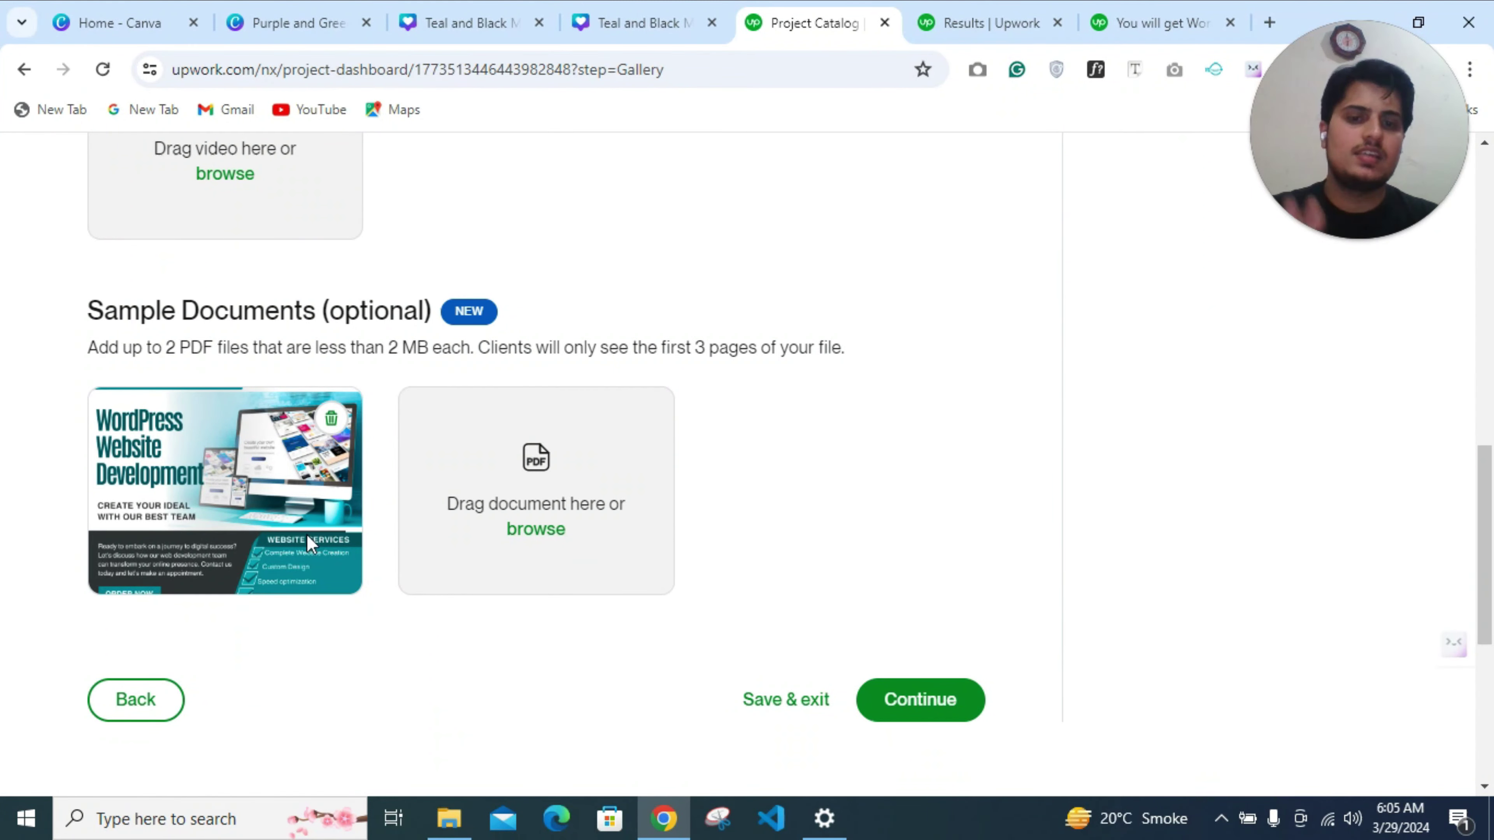
scroll(410, 556, "up", 2)
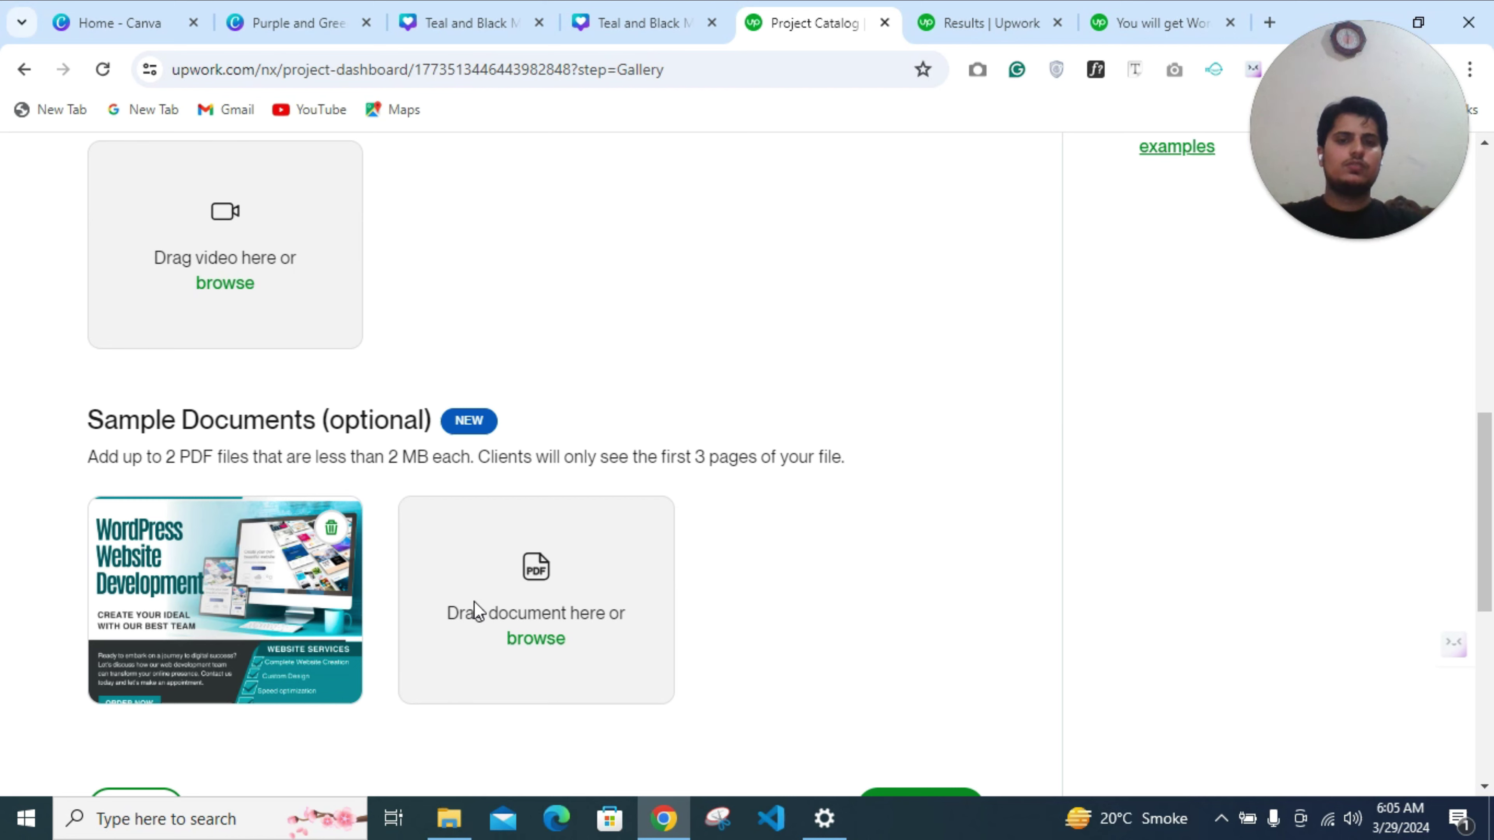
scroll(475, 612, "up", 5)
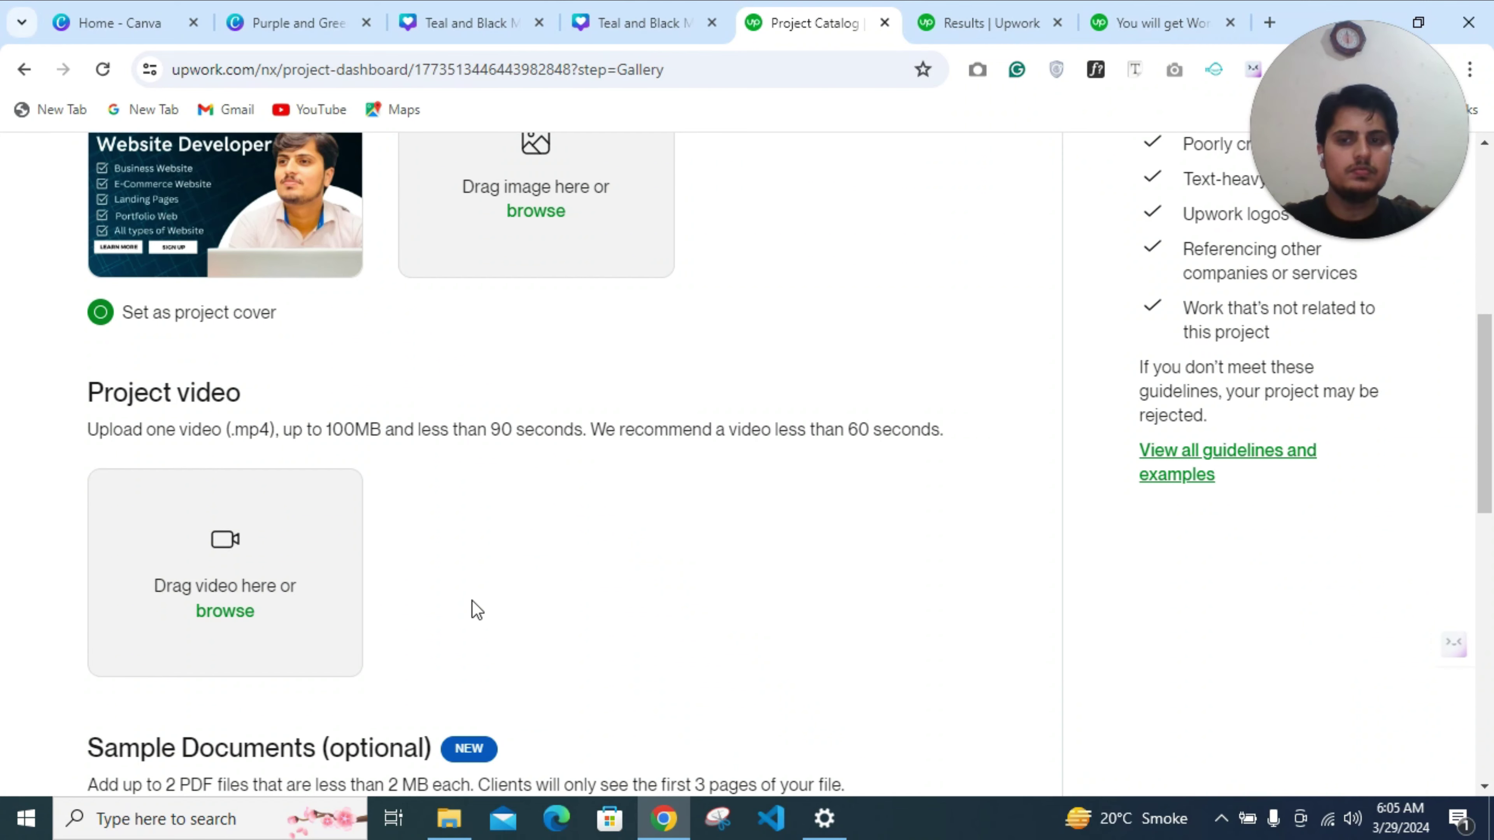
scroll(475, 611, "up", 5)
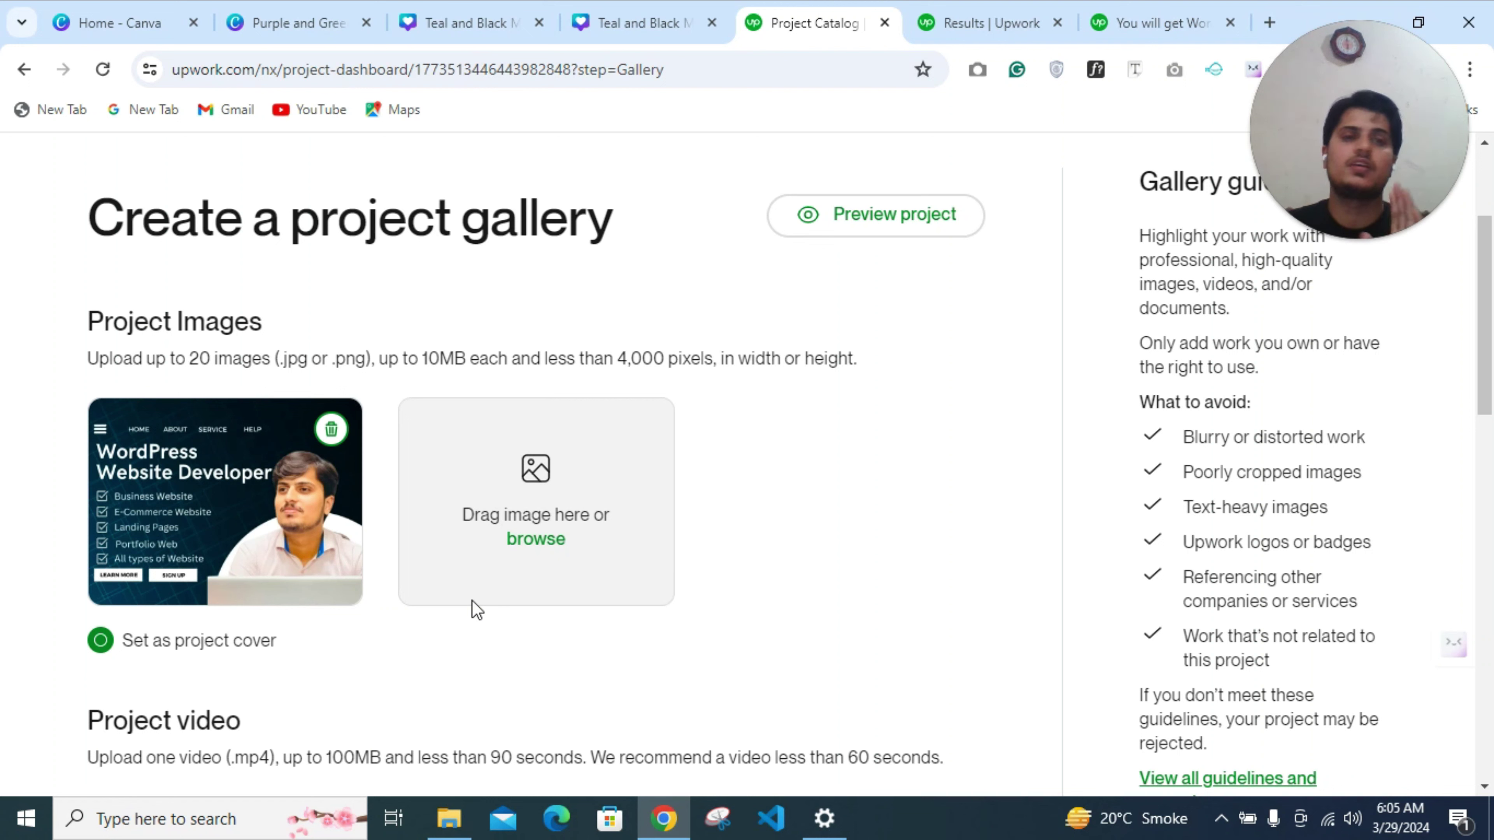
scroll(477, 611, "down", 3)
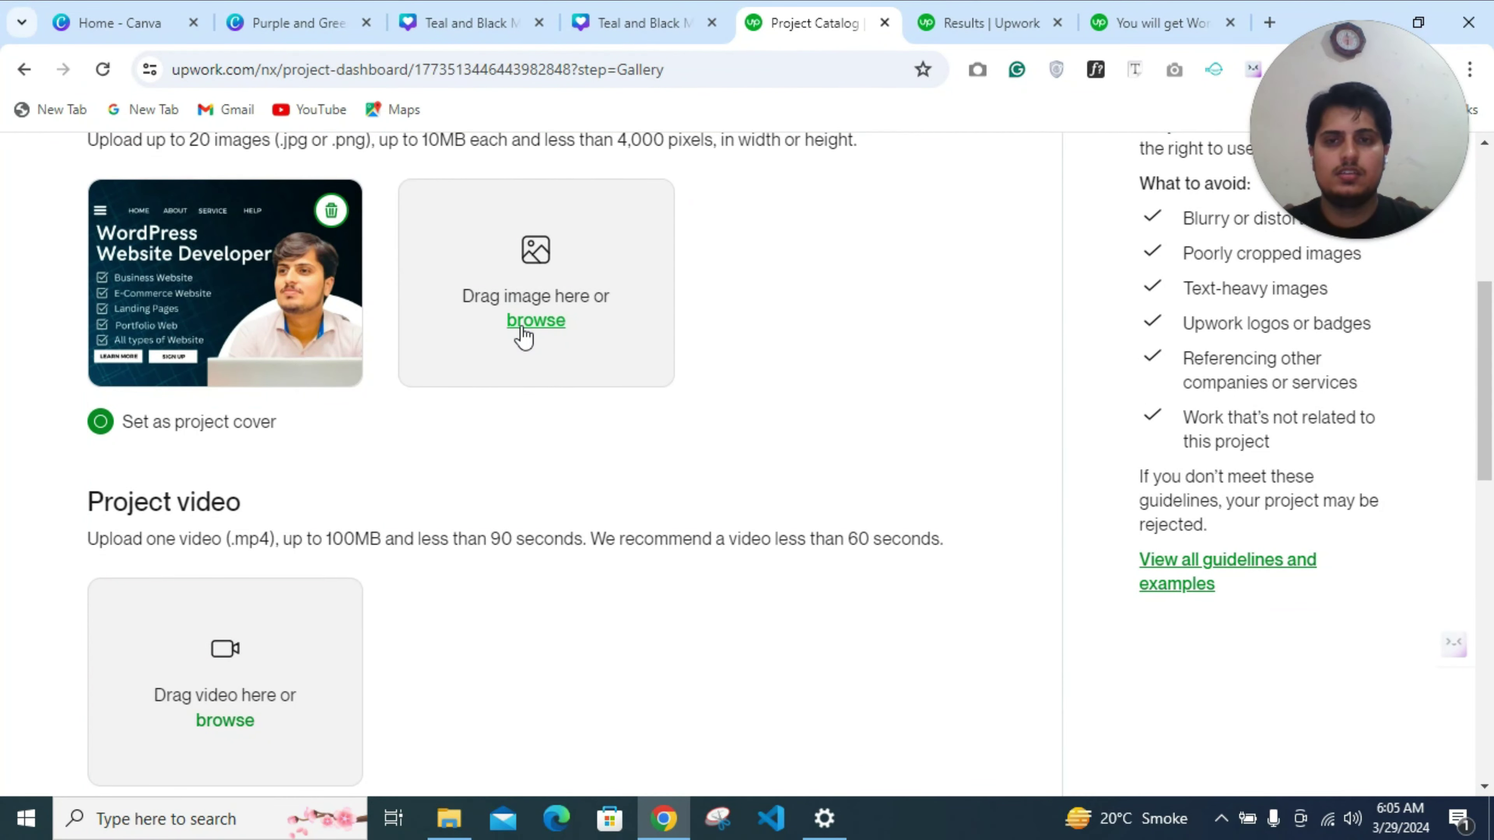
scroll(522, 337, "down", 9)
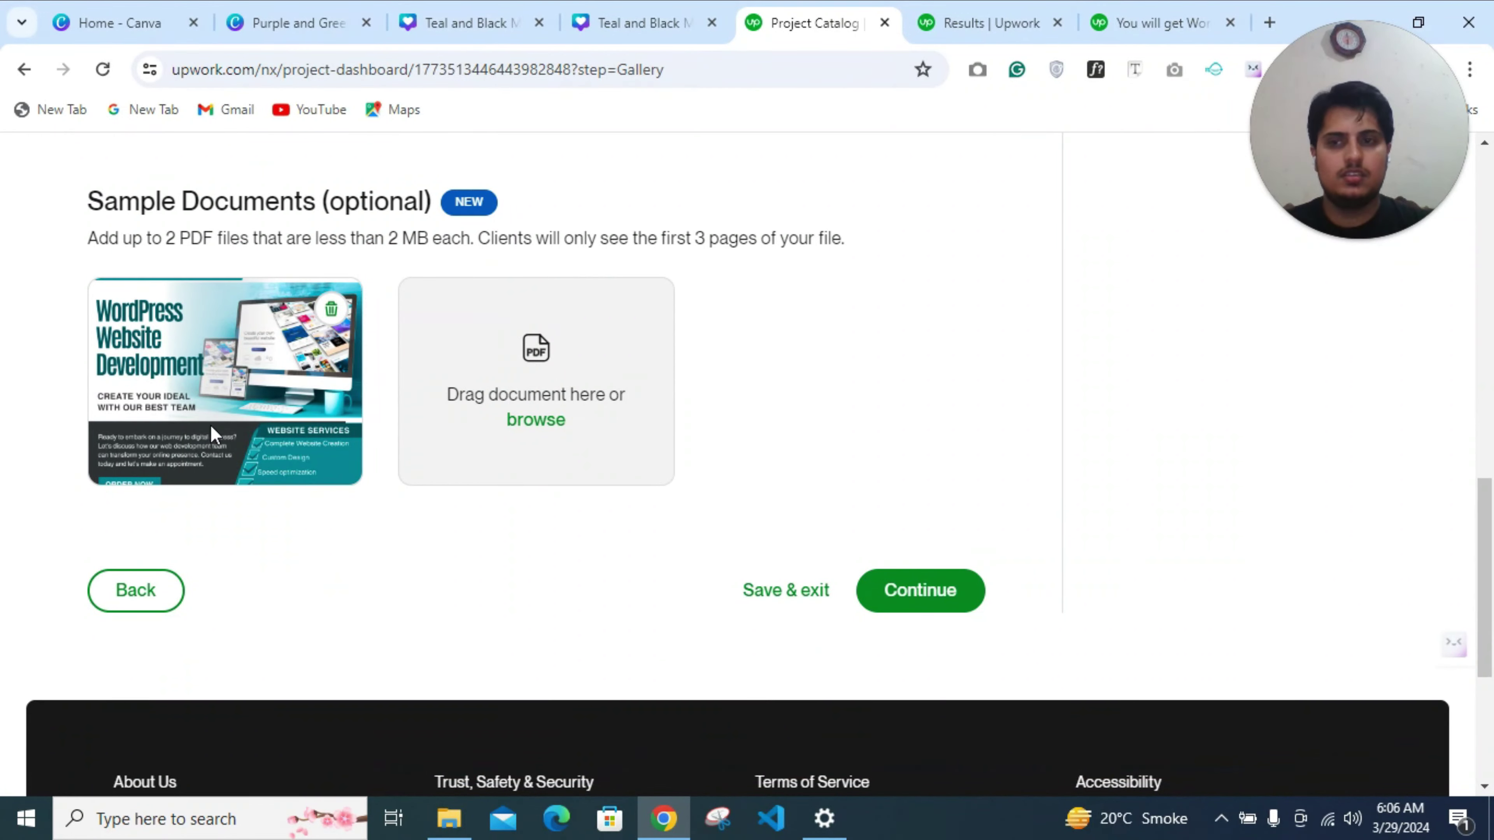
scroll(374, 443, "up", 13)
scroll(600, 548, "down", 8)
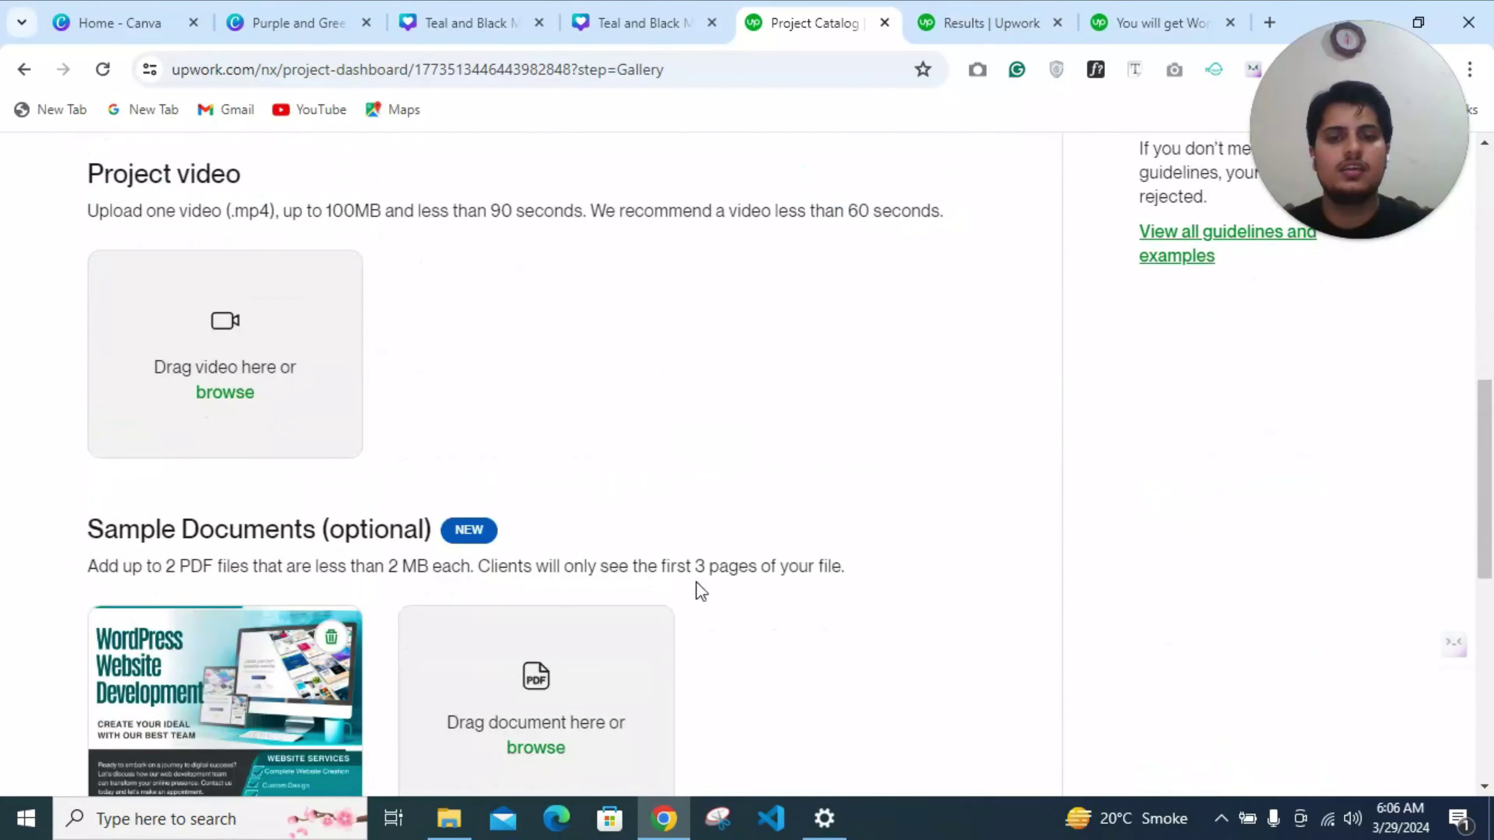
scroll(700, 590, "down", 5)
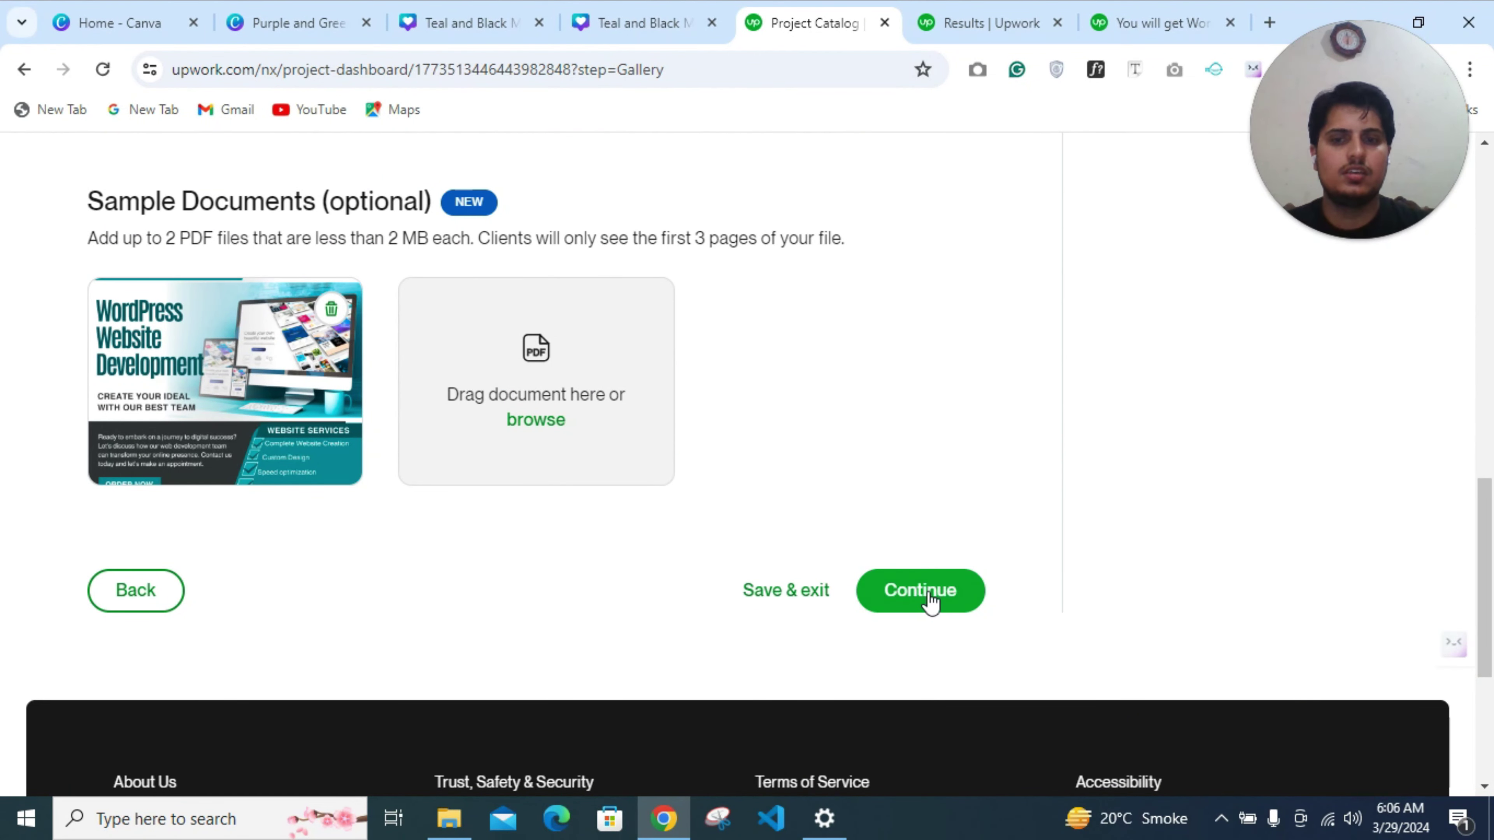
left_click(921, 590)
Examine the Requirements and steps page, covering the client information section and the fields for the project's work steps
scroll(515, 488, "up", 6)
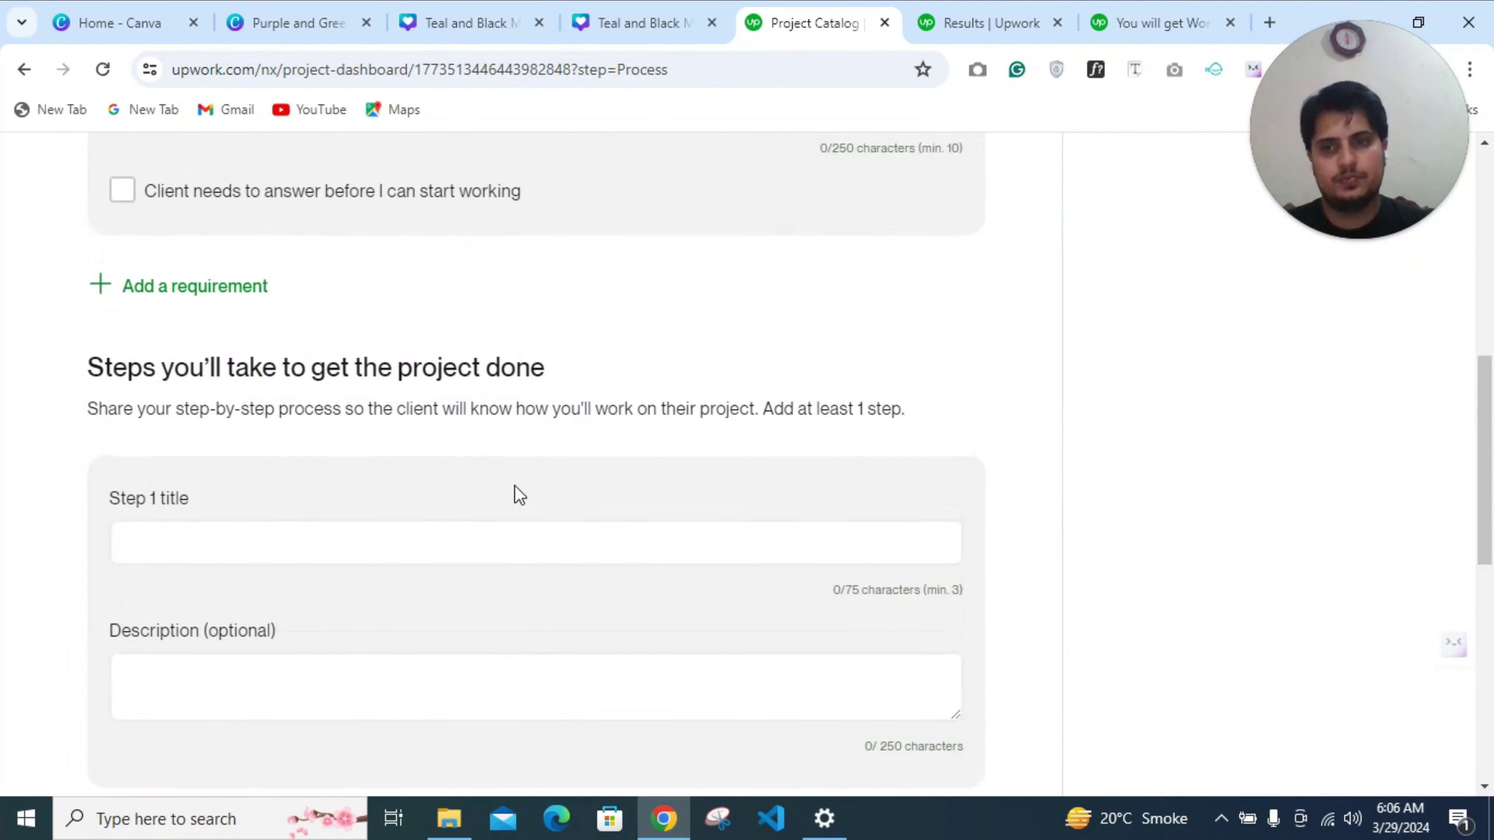
scroll(515, 485, "up", 10)
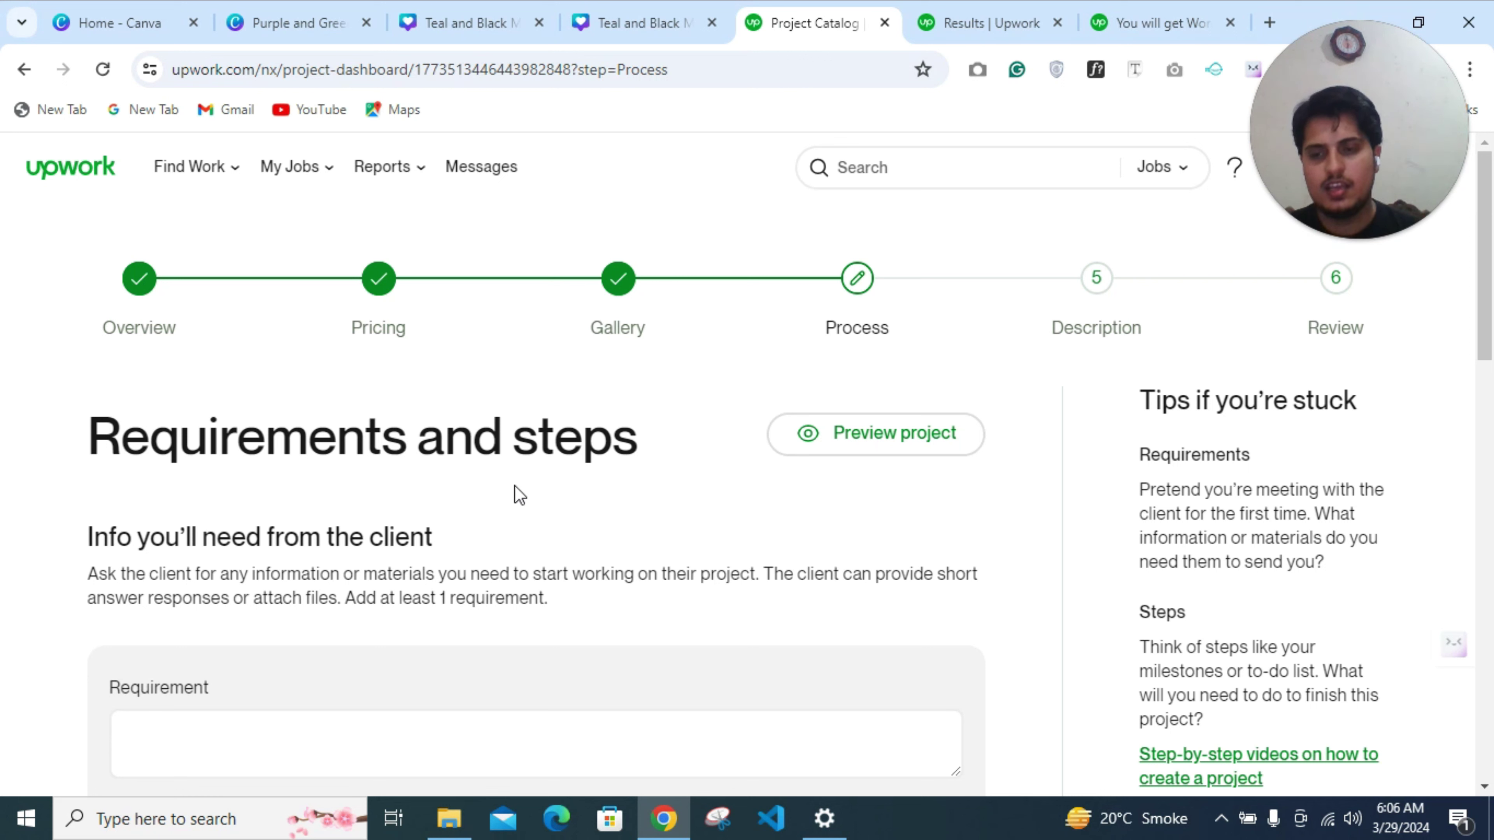
scroll(514, 494, "down", 5)
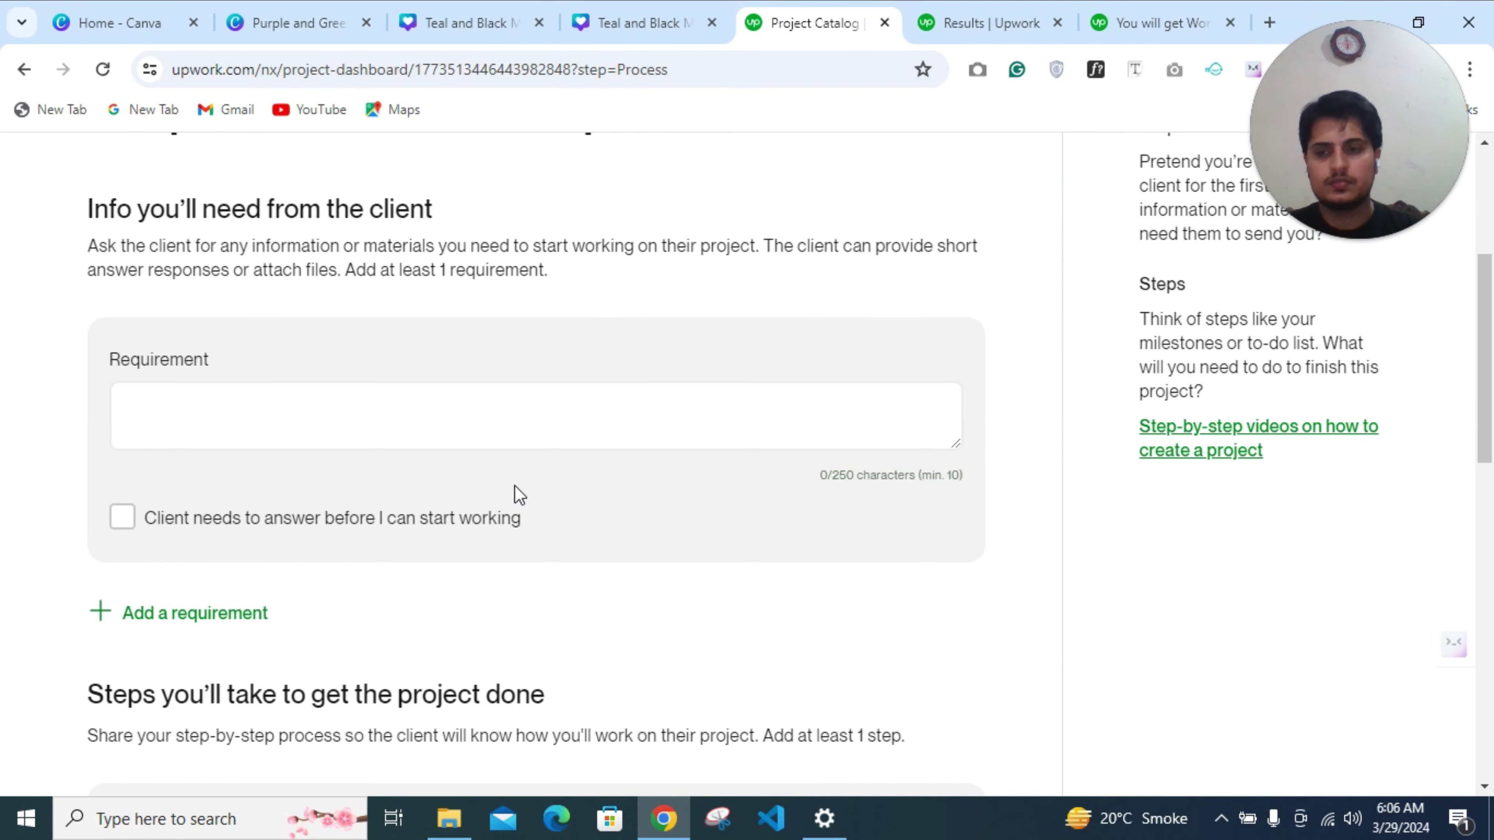
scroll(514, 488, "up", 5)
scroll(515, 494, "down", 2)
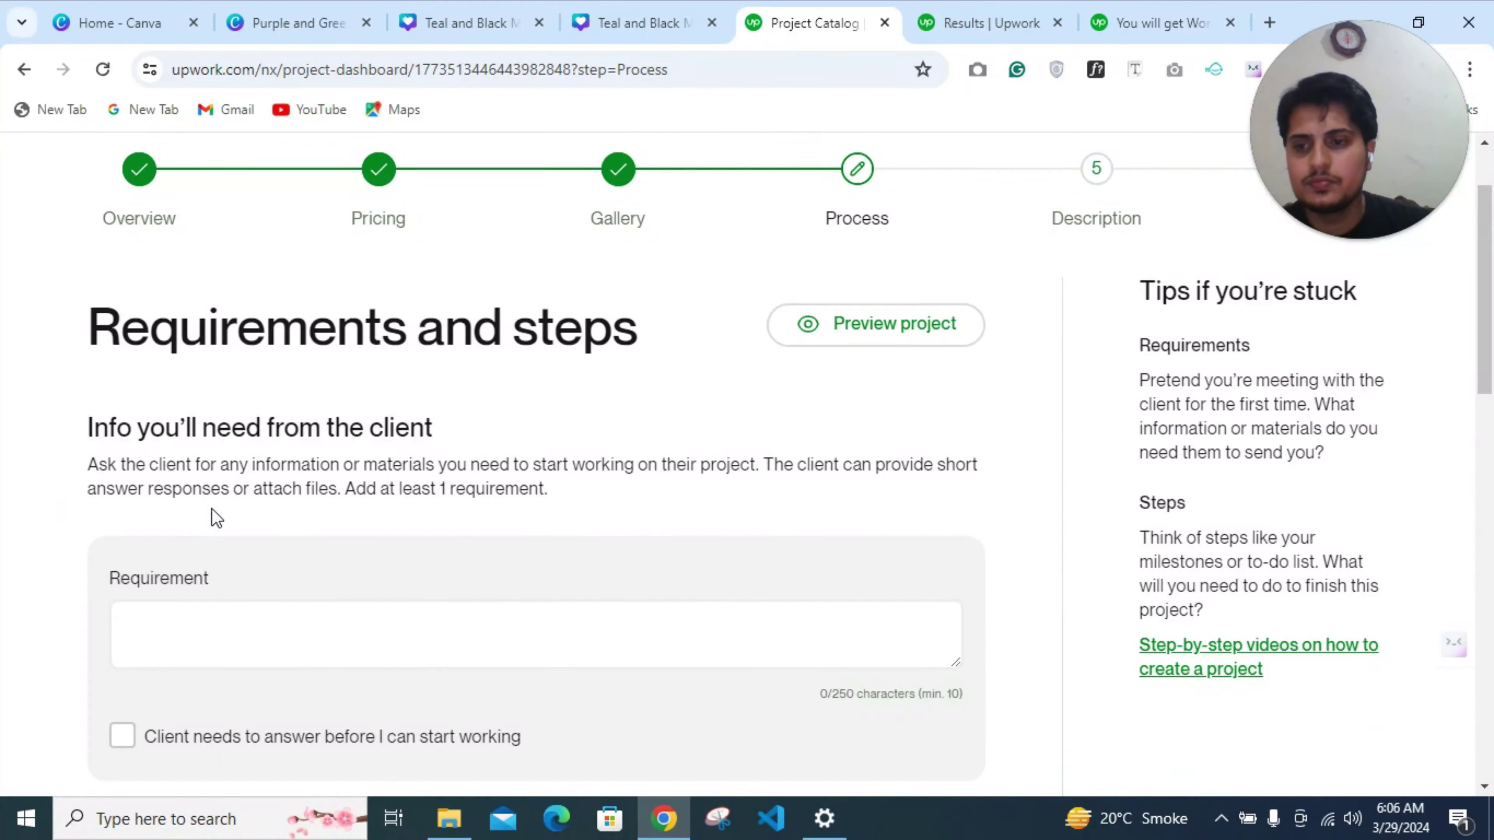
scroll(217, 518, "down", 4)
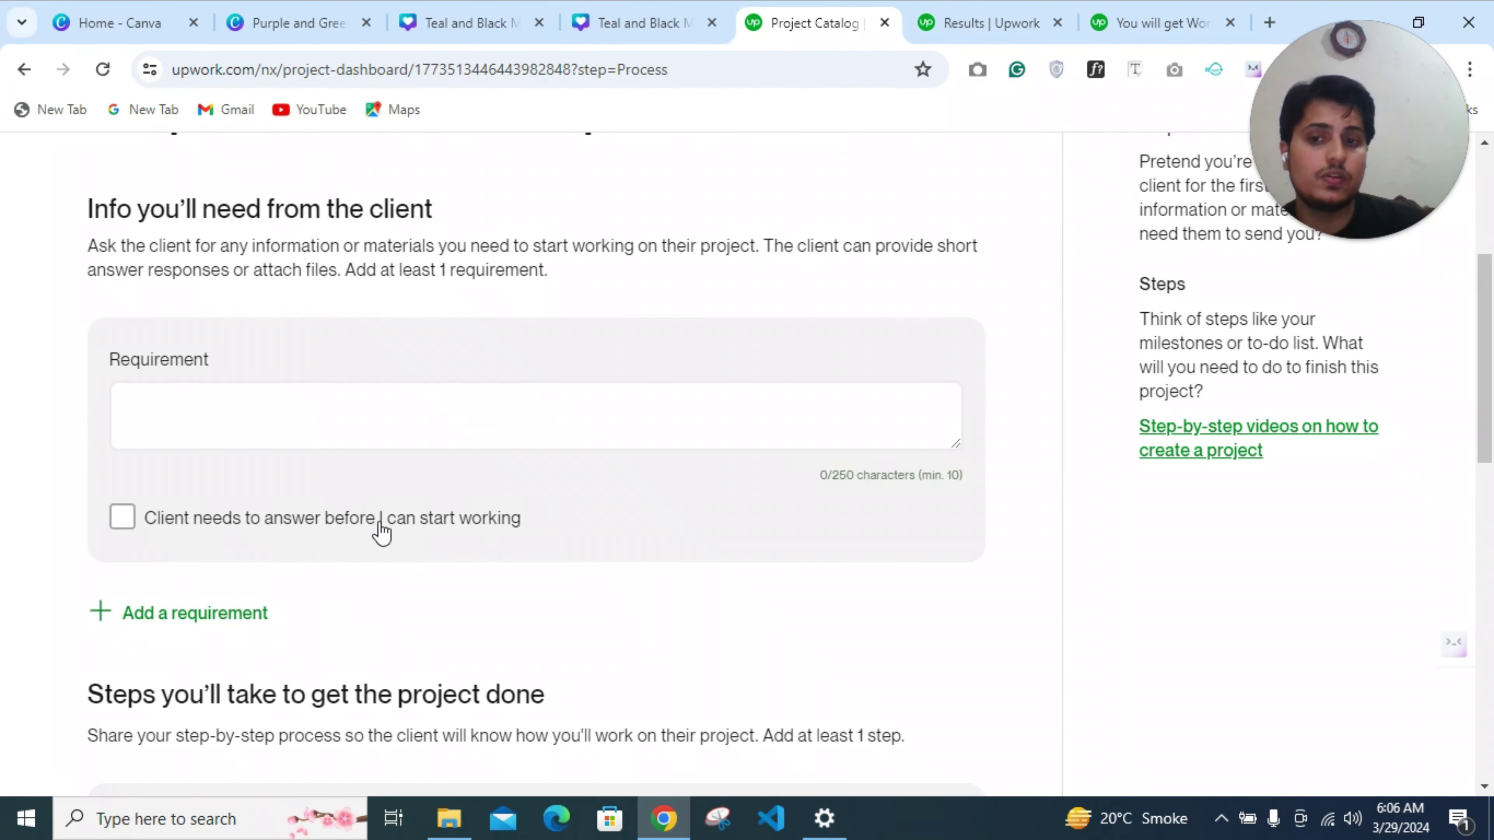
scroll(430, 541, "down", 10)
left_click(430, 532)
scroll(428, 531, "up", 8)
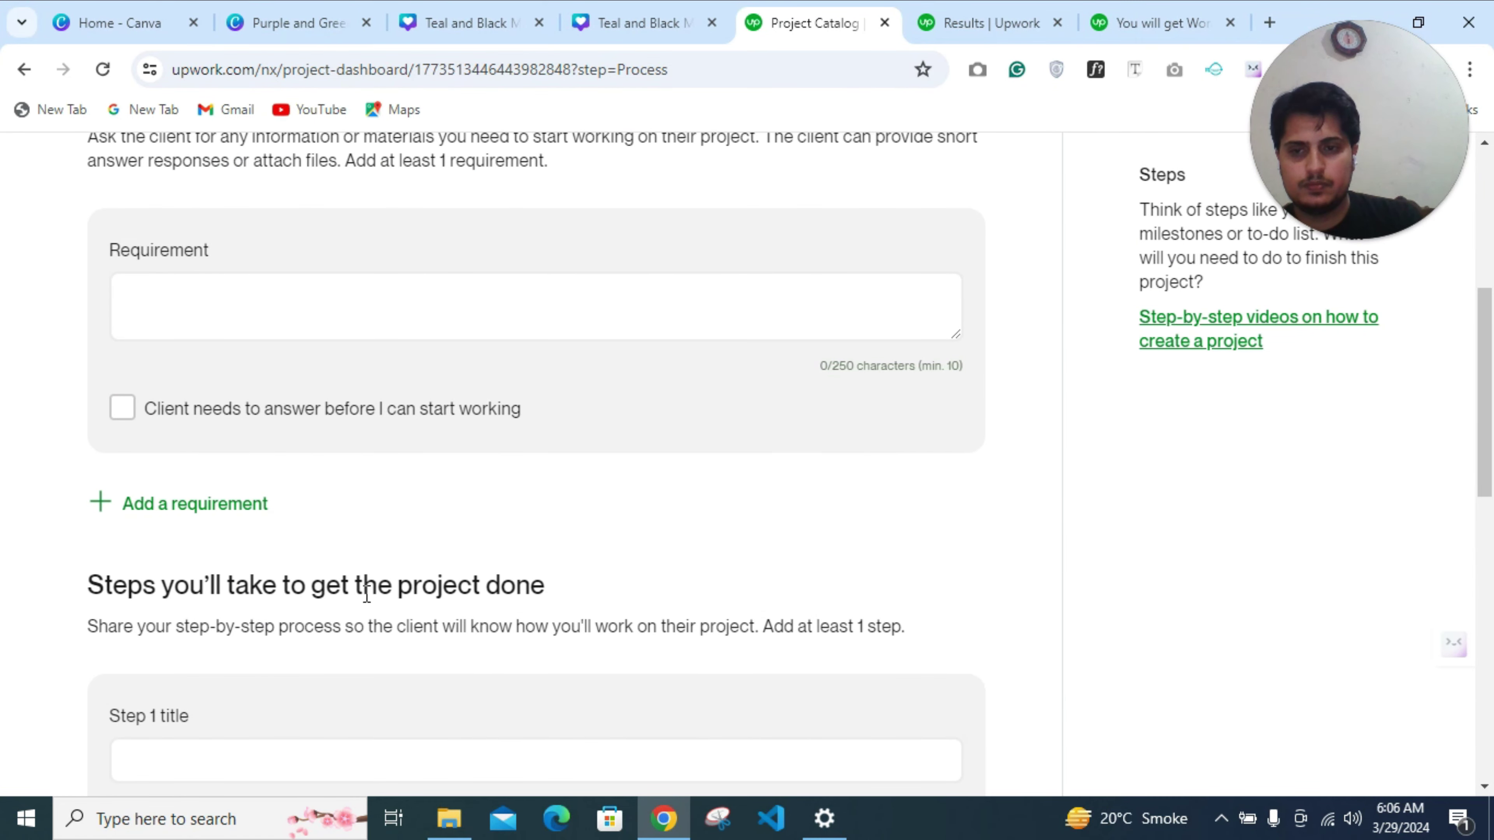
scroll(401, 591, "up", 1)
scroll(401, 591, "up", 4)
Enter the client requirement "Please send me the details for the projects" with the option requiring an answer before work starts left off
left_click(359, 524)
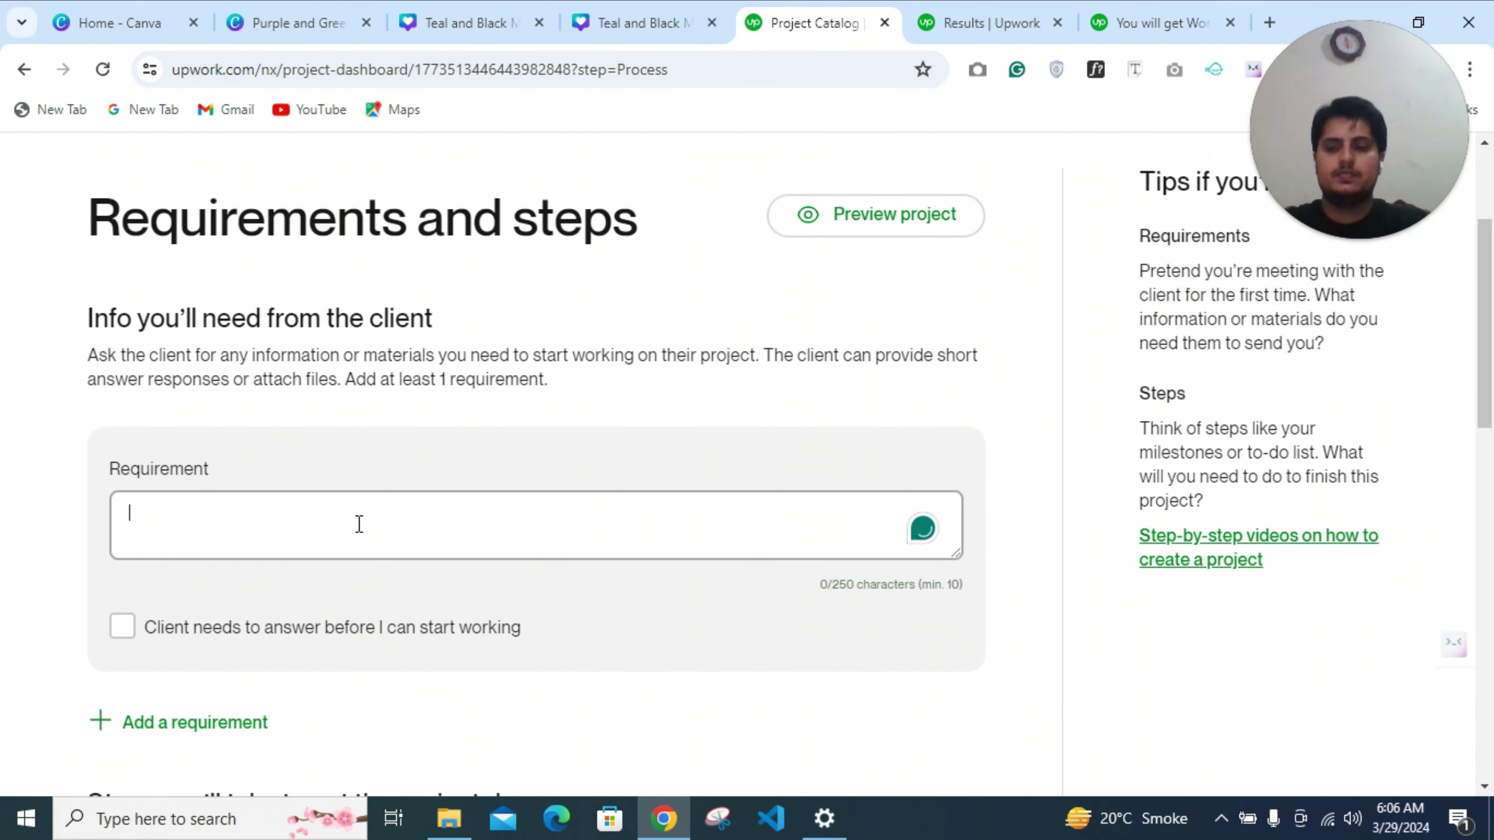
type("Pl")
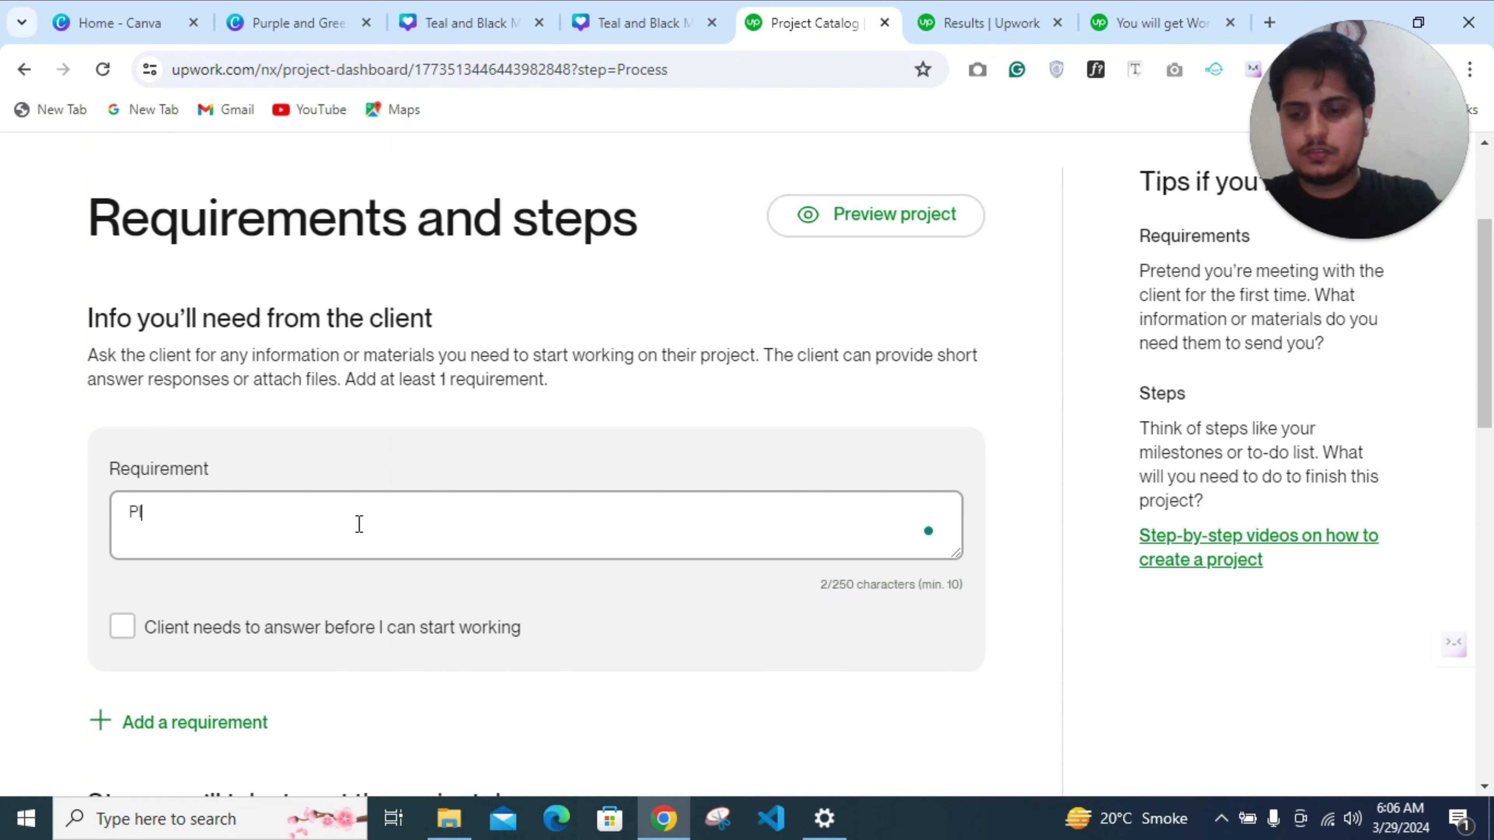
type("ease send ")
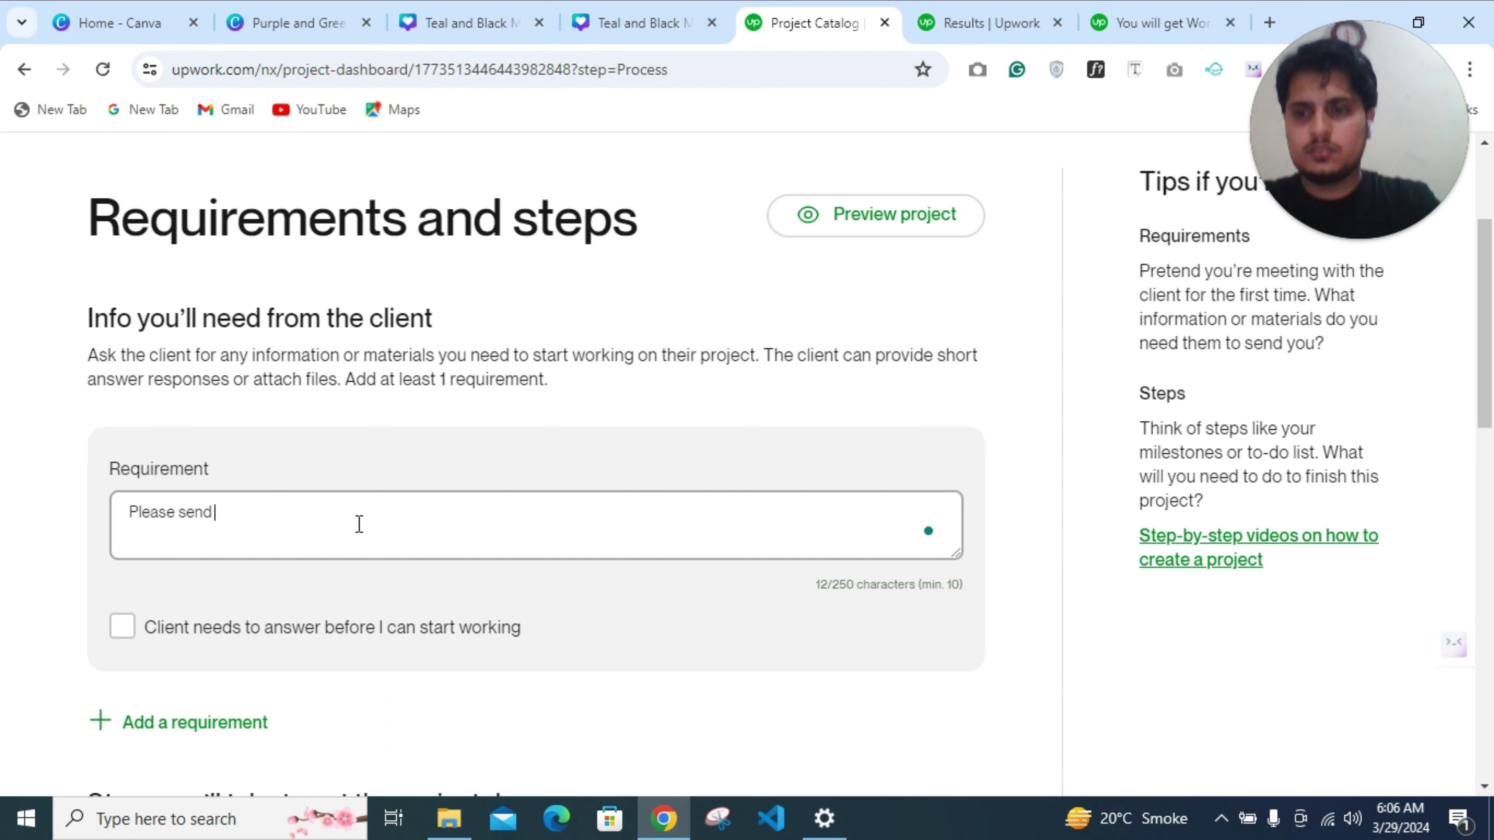
type("me thhe")
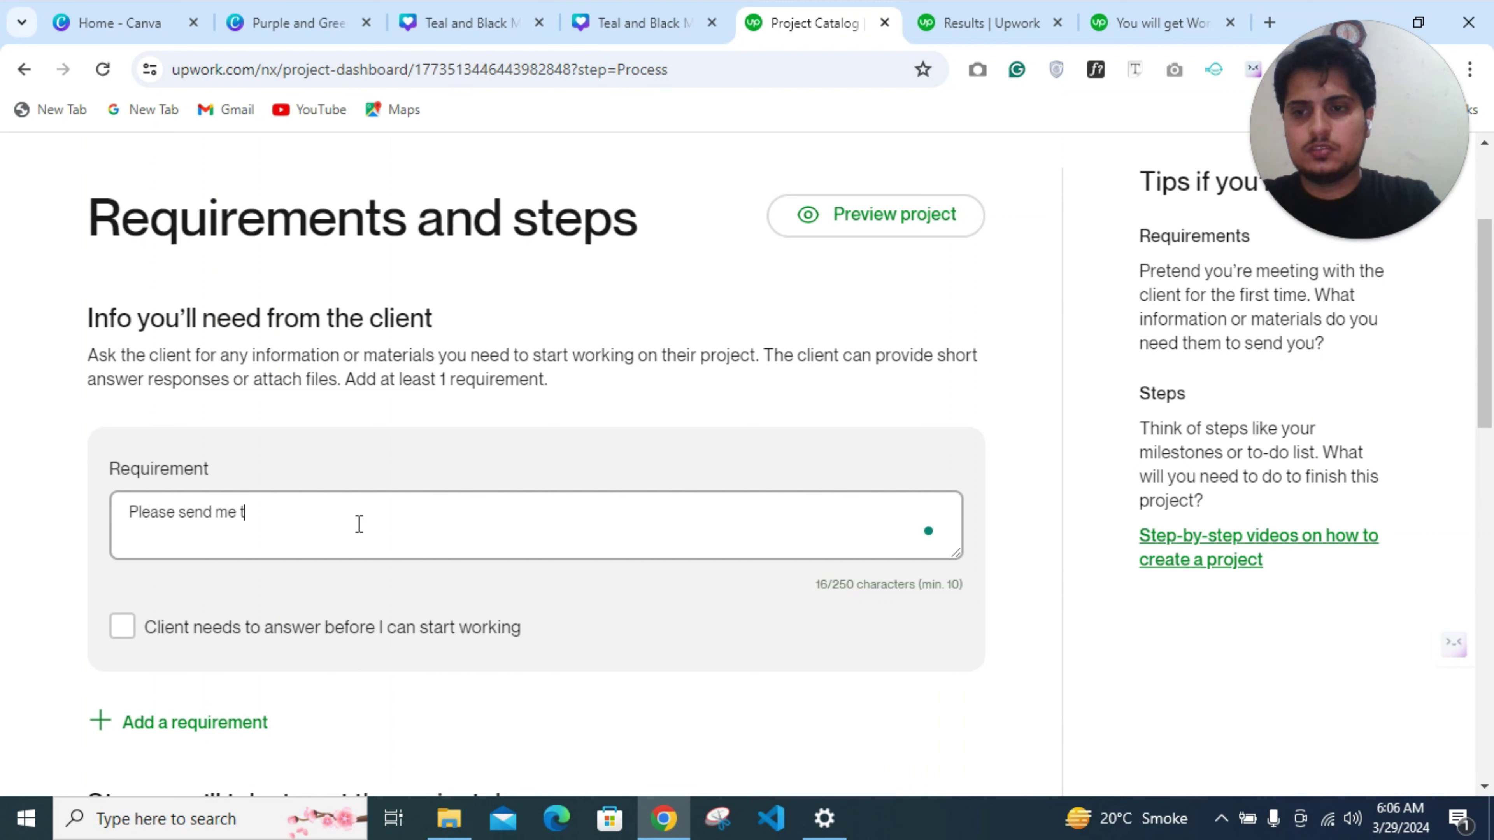
key("BackSpace")
key("BackSpace")
type("e")
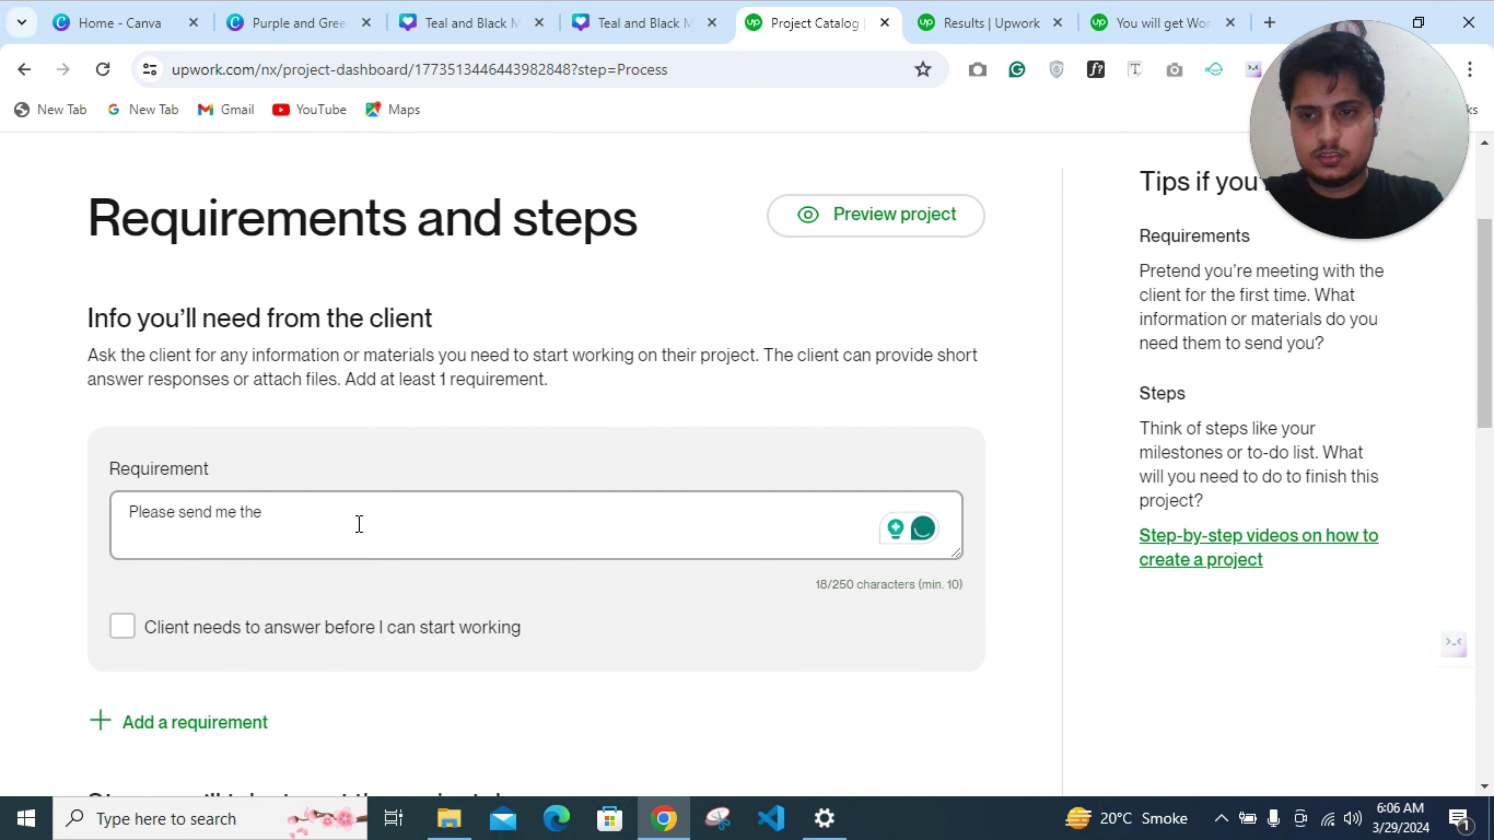
type(" deta")
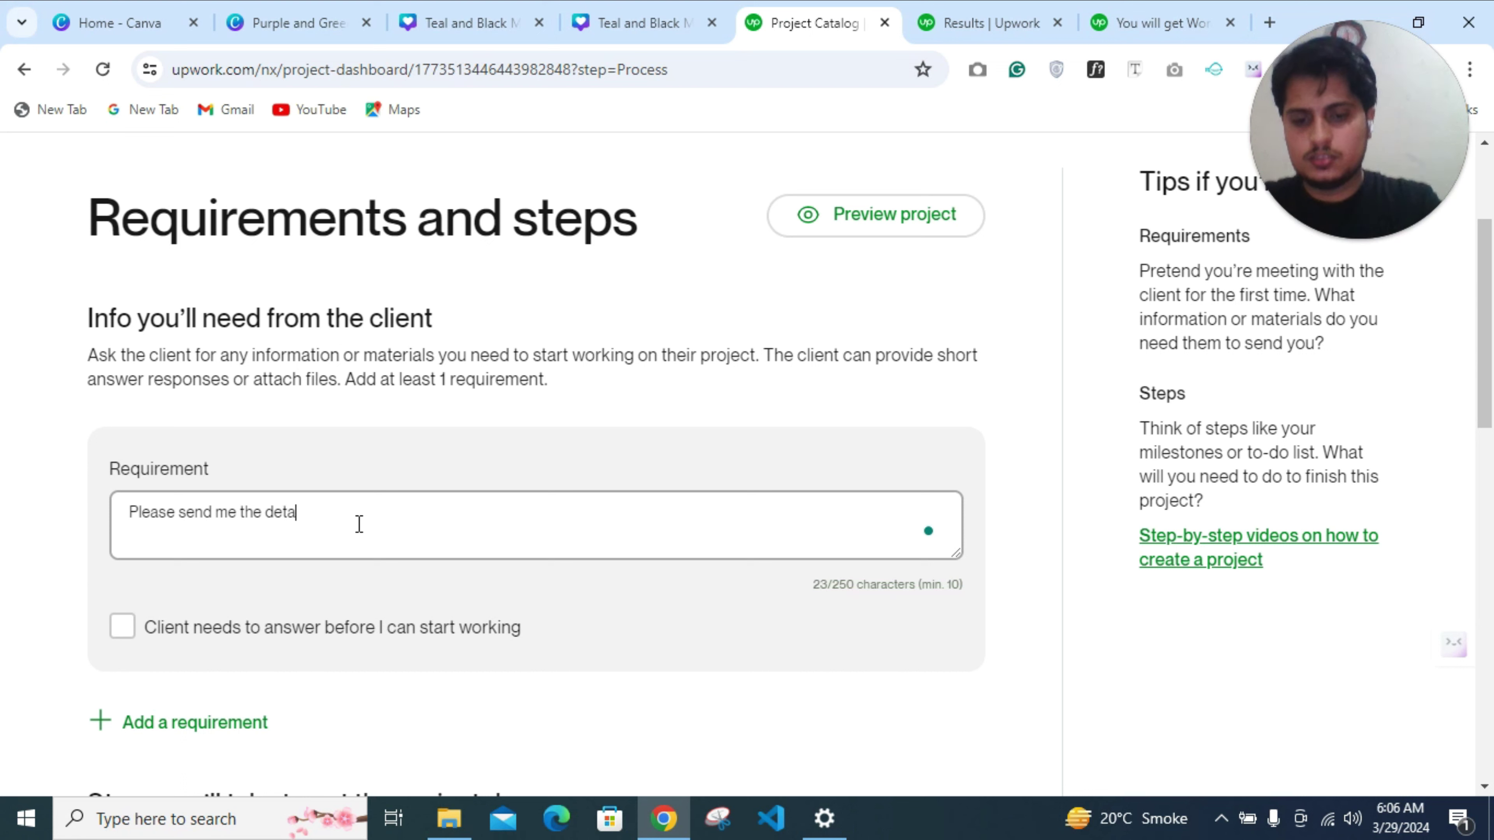
type("ils ")
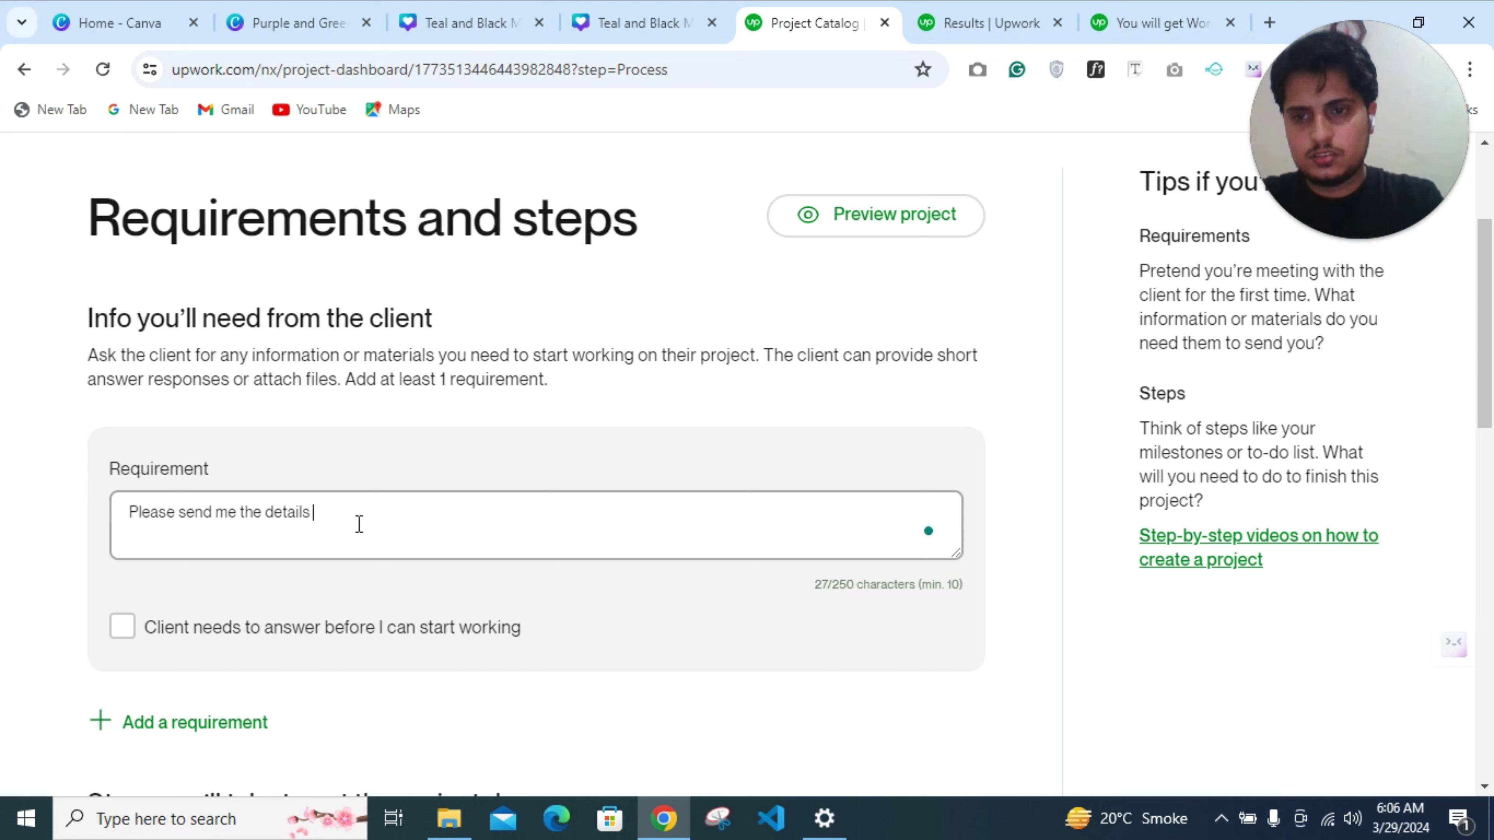
type("for the ")
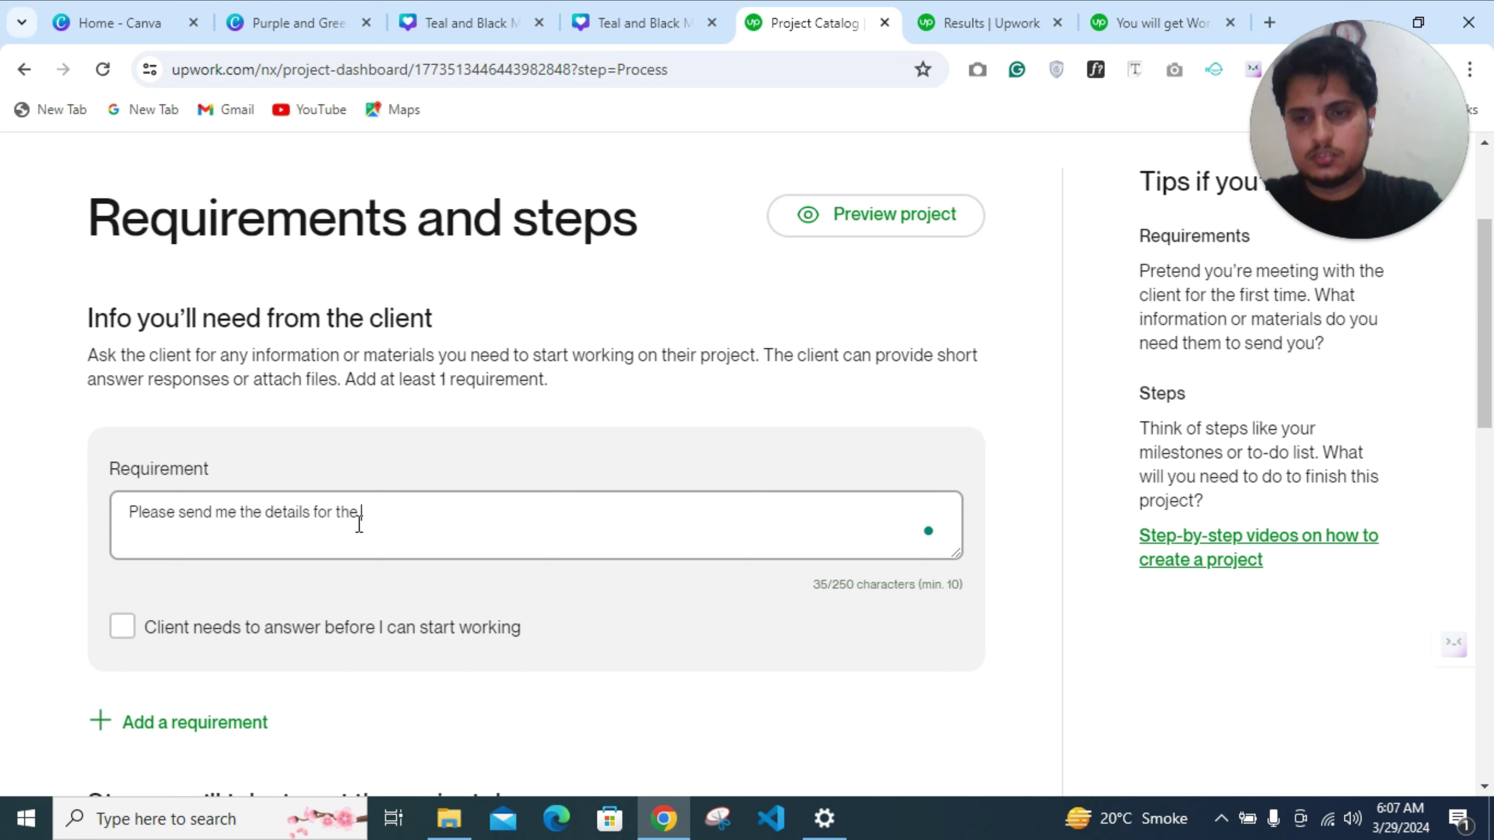
type("projects")
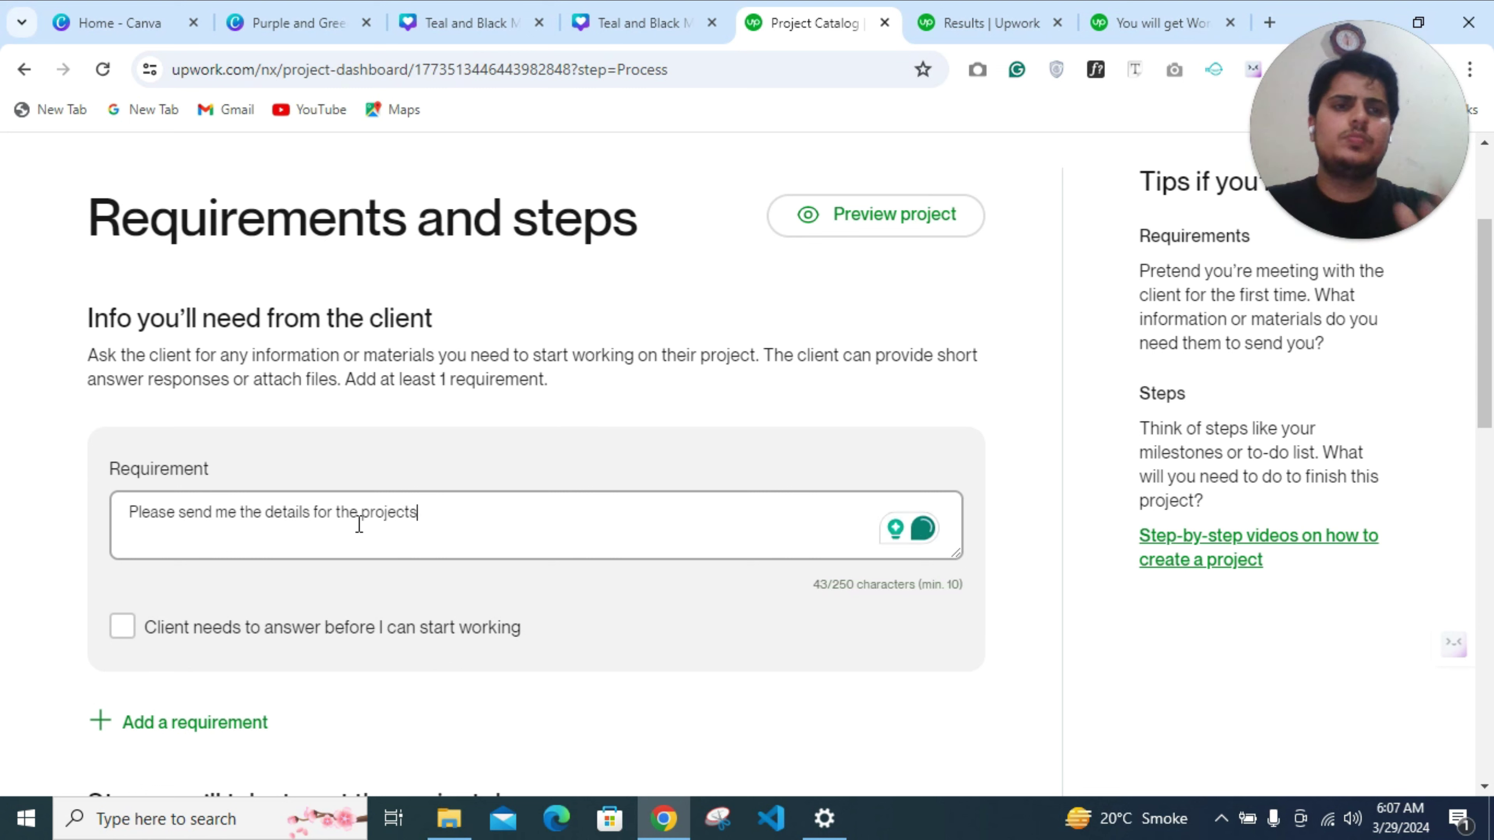
left_click(180, 634)
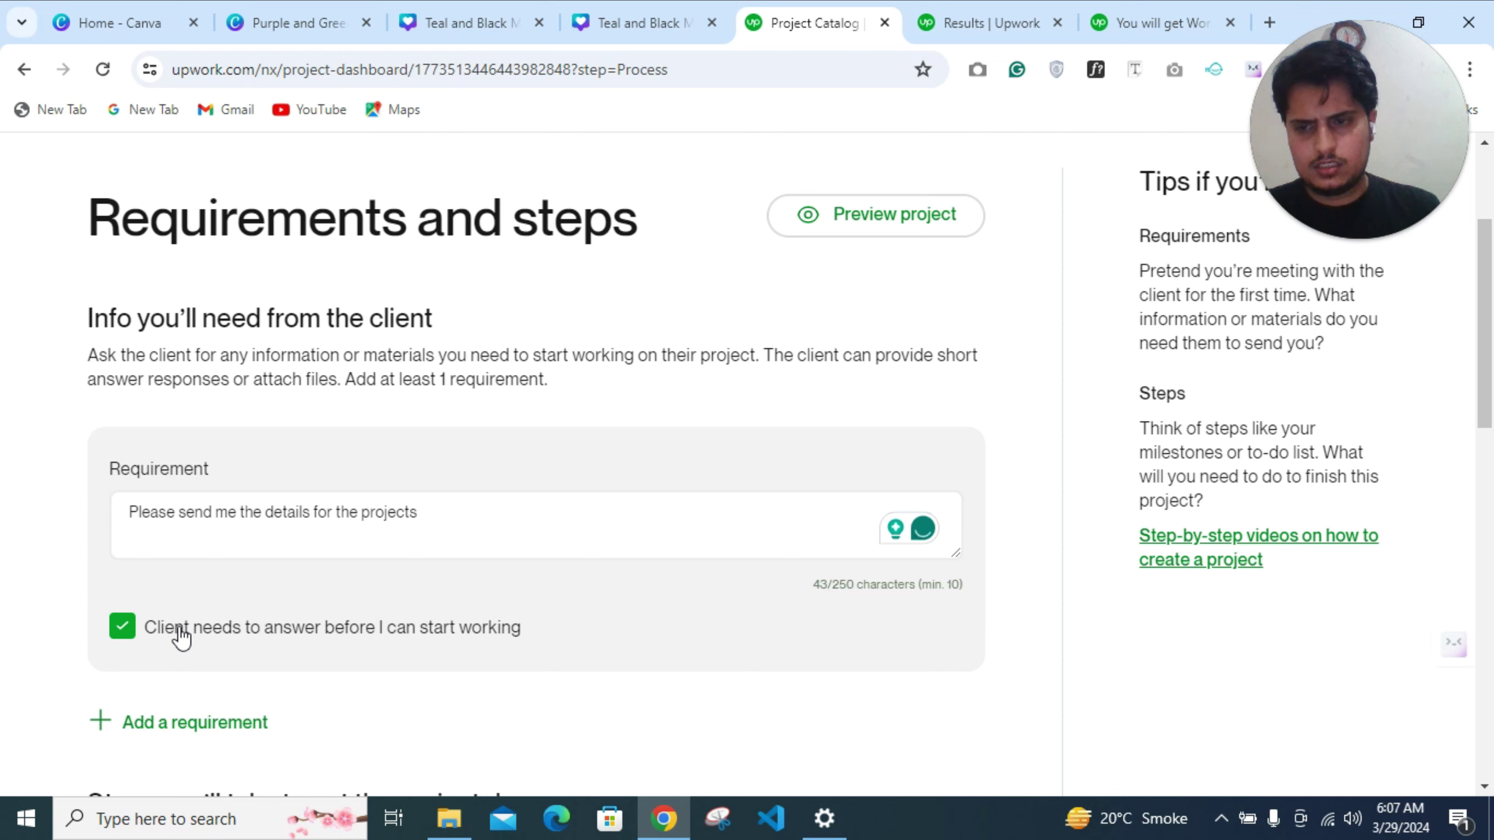
left_click(181, 636)
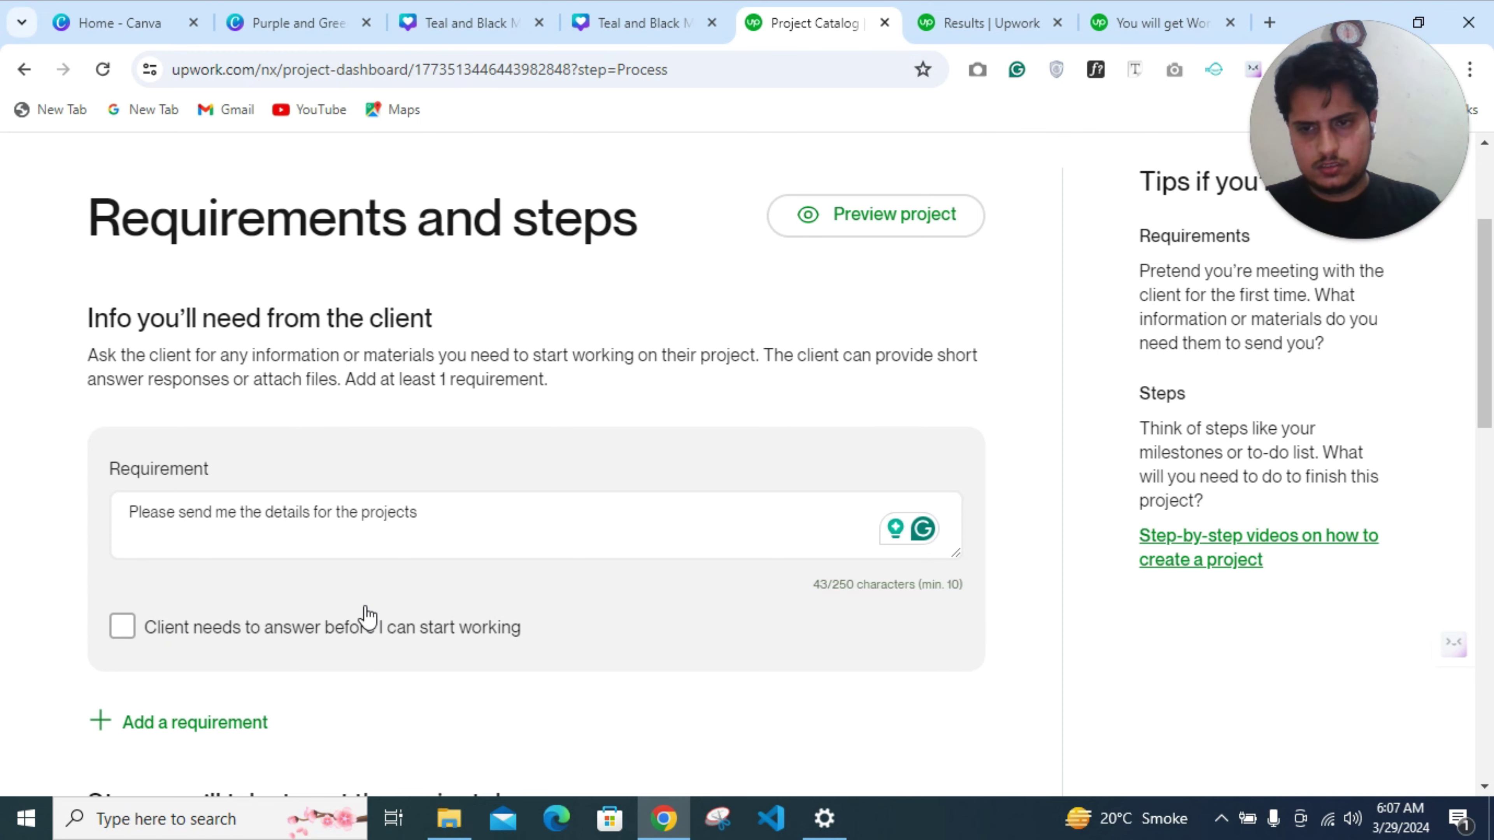
Title step 1 of the project process "Firstly we need a meeting to understand your project requiements"
scroll(364, 616, "down", 5)
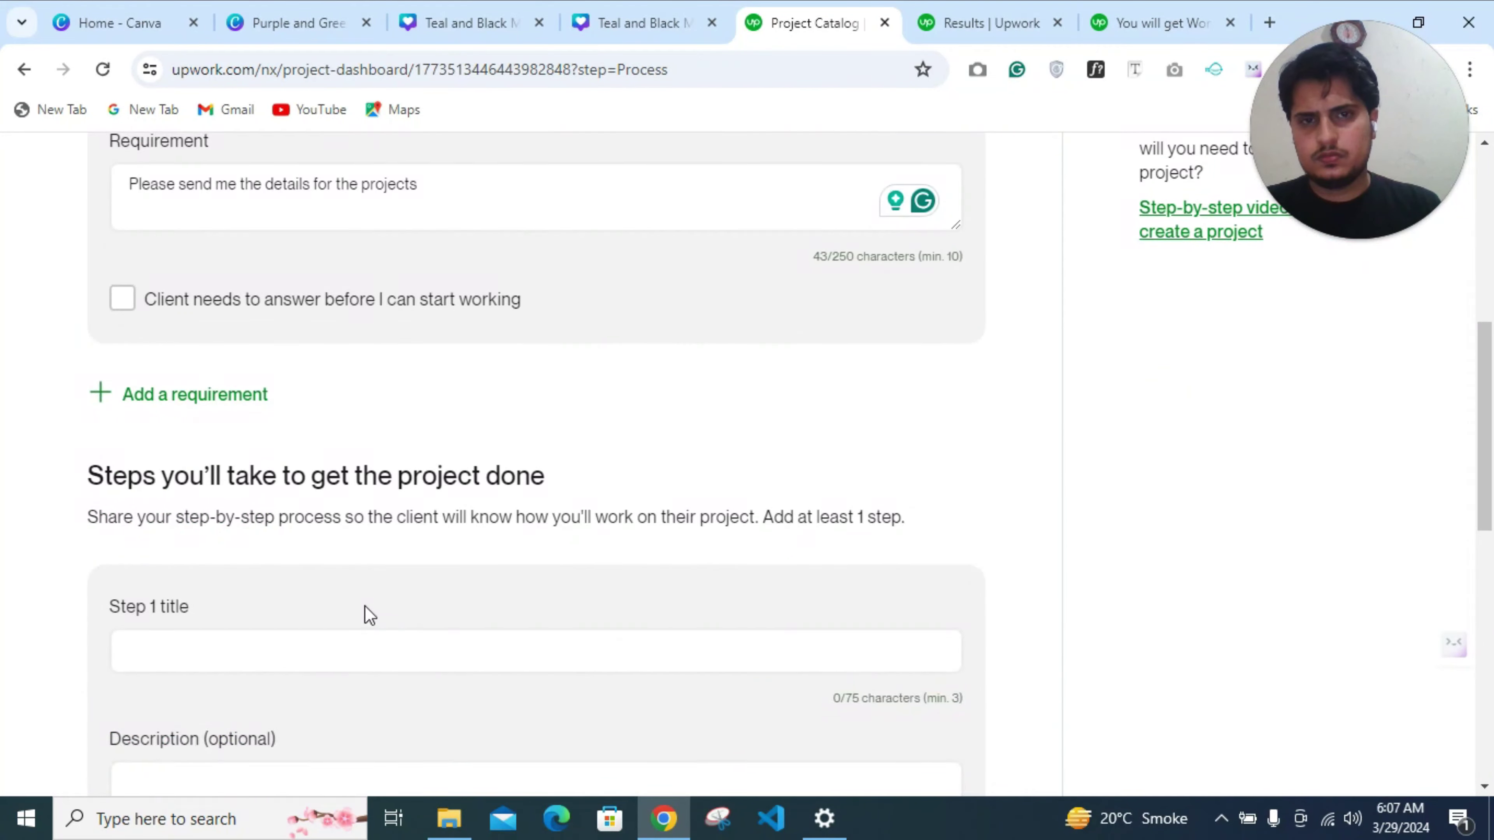
scroll(367, 615, "up", 3)
scroll(227, 592, "down", 5)
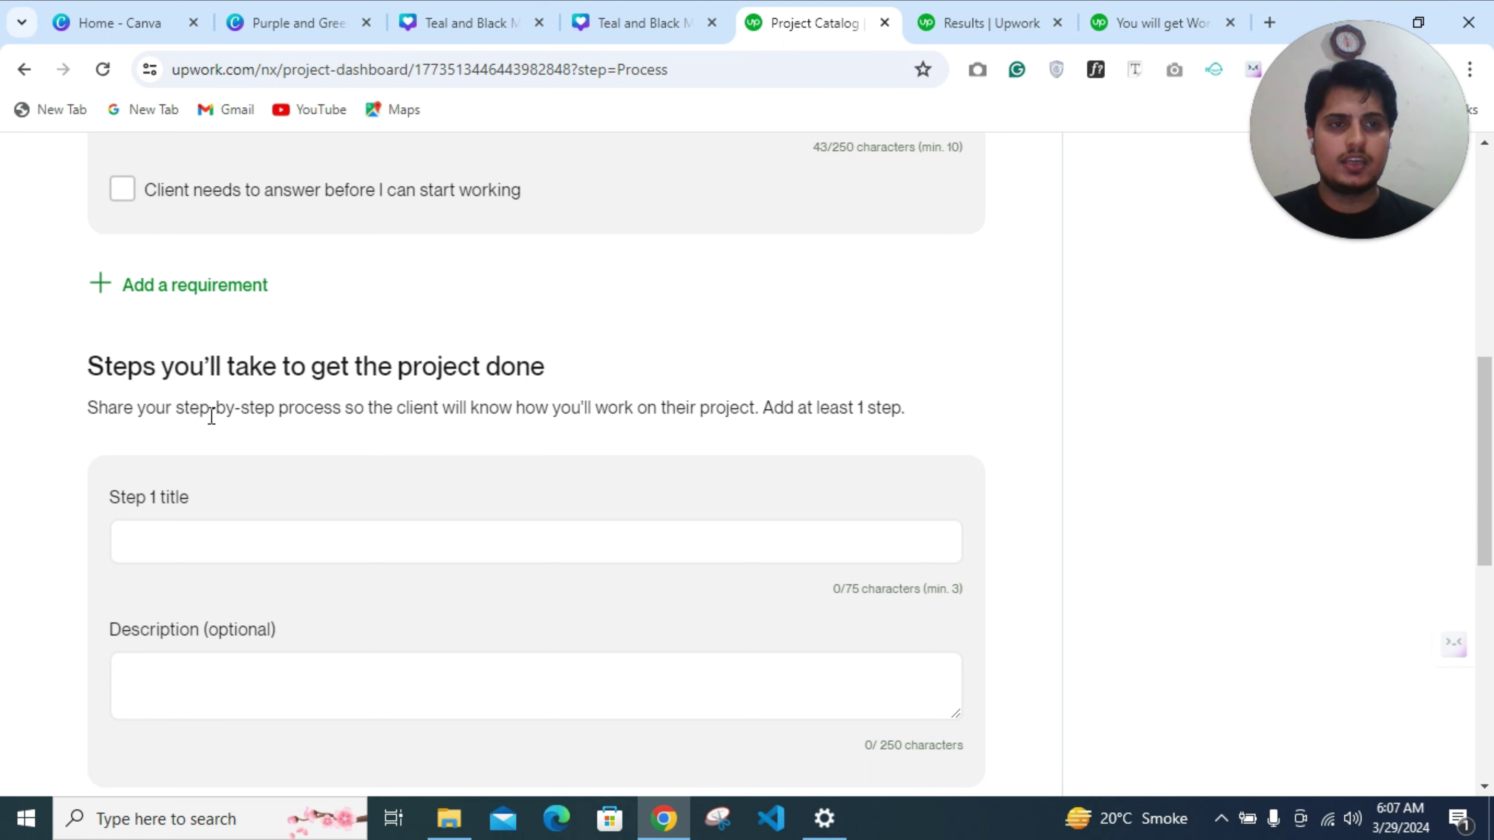
left_click(201, 536)
type("F")
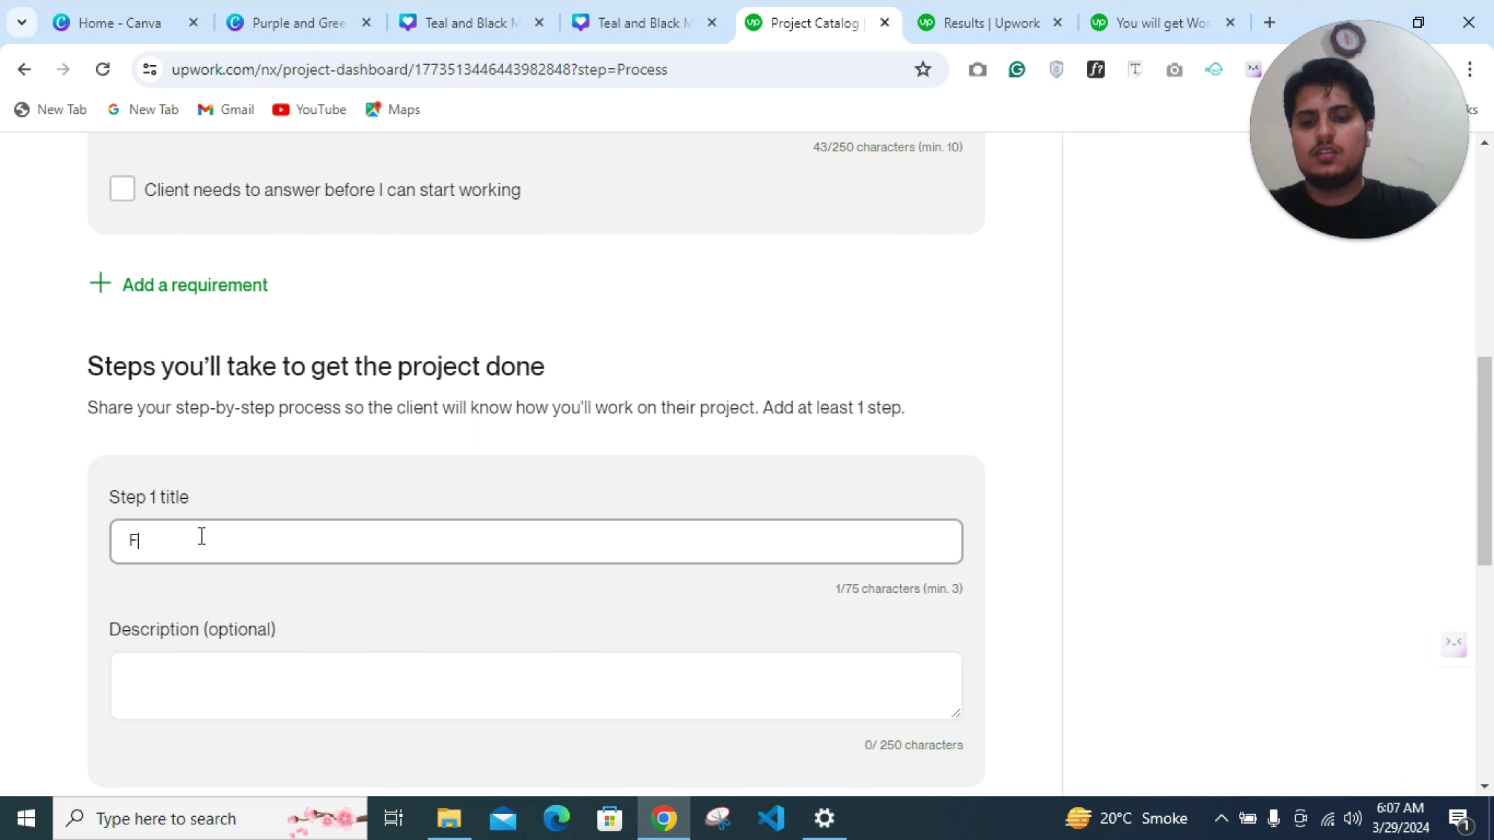
type("irstly we ")
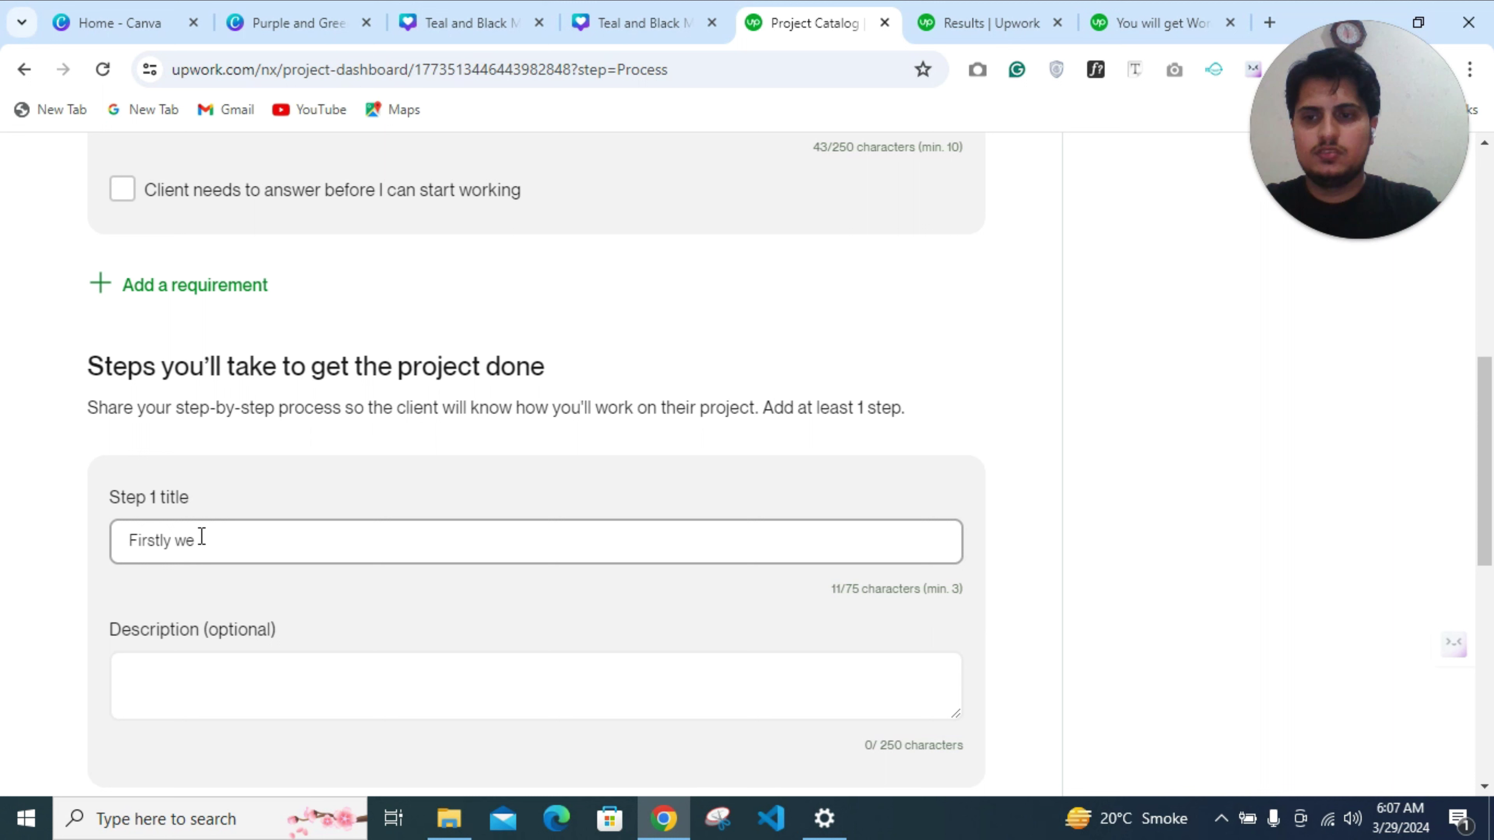
type("l")
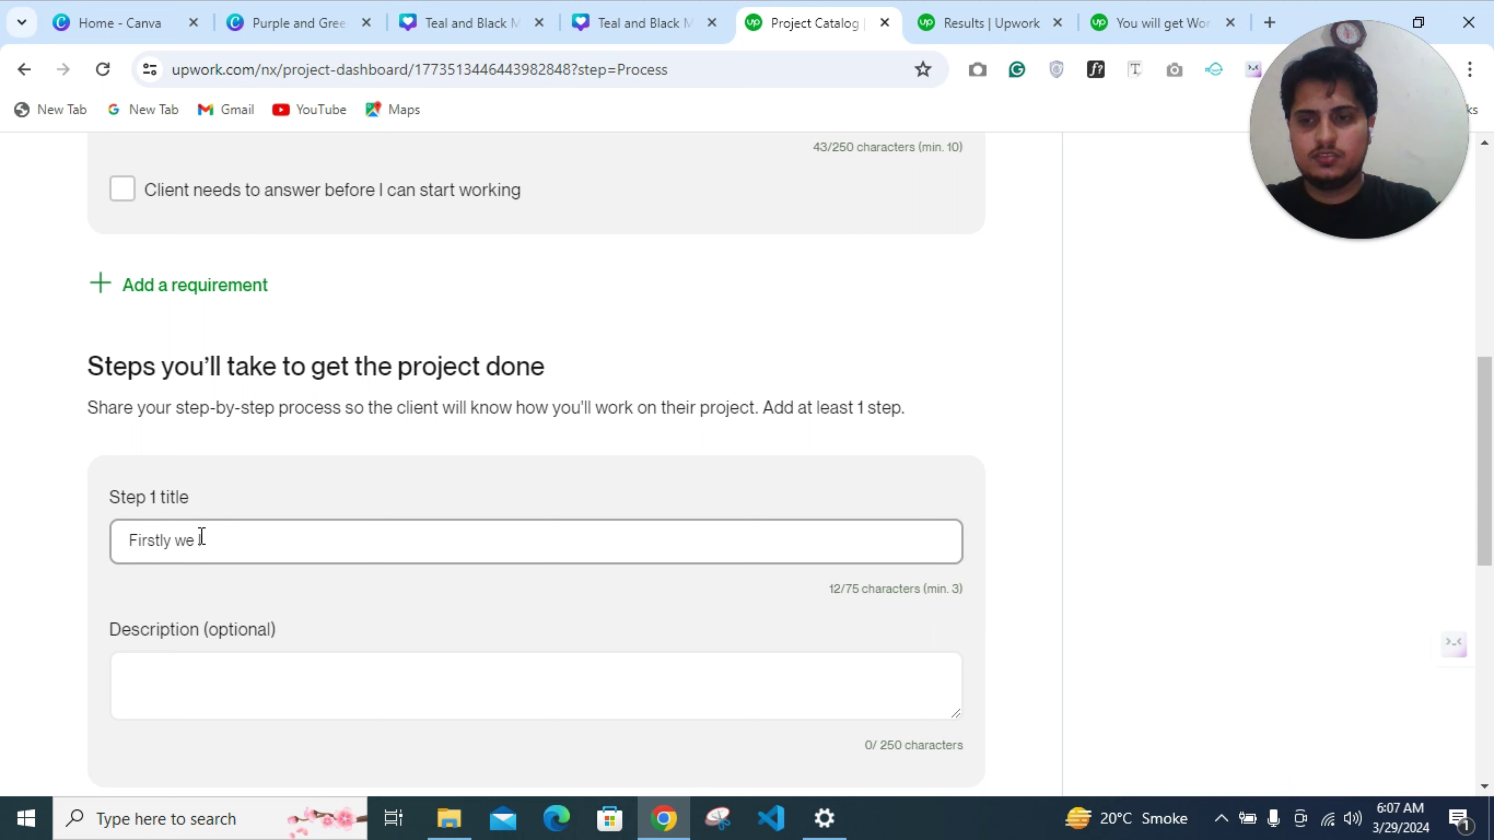
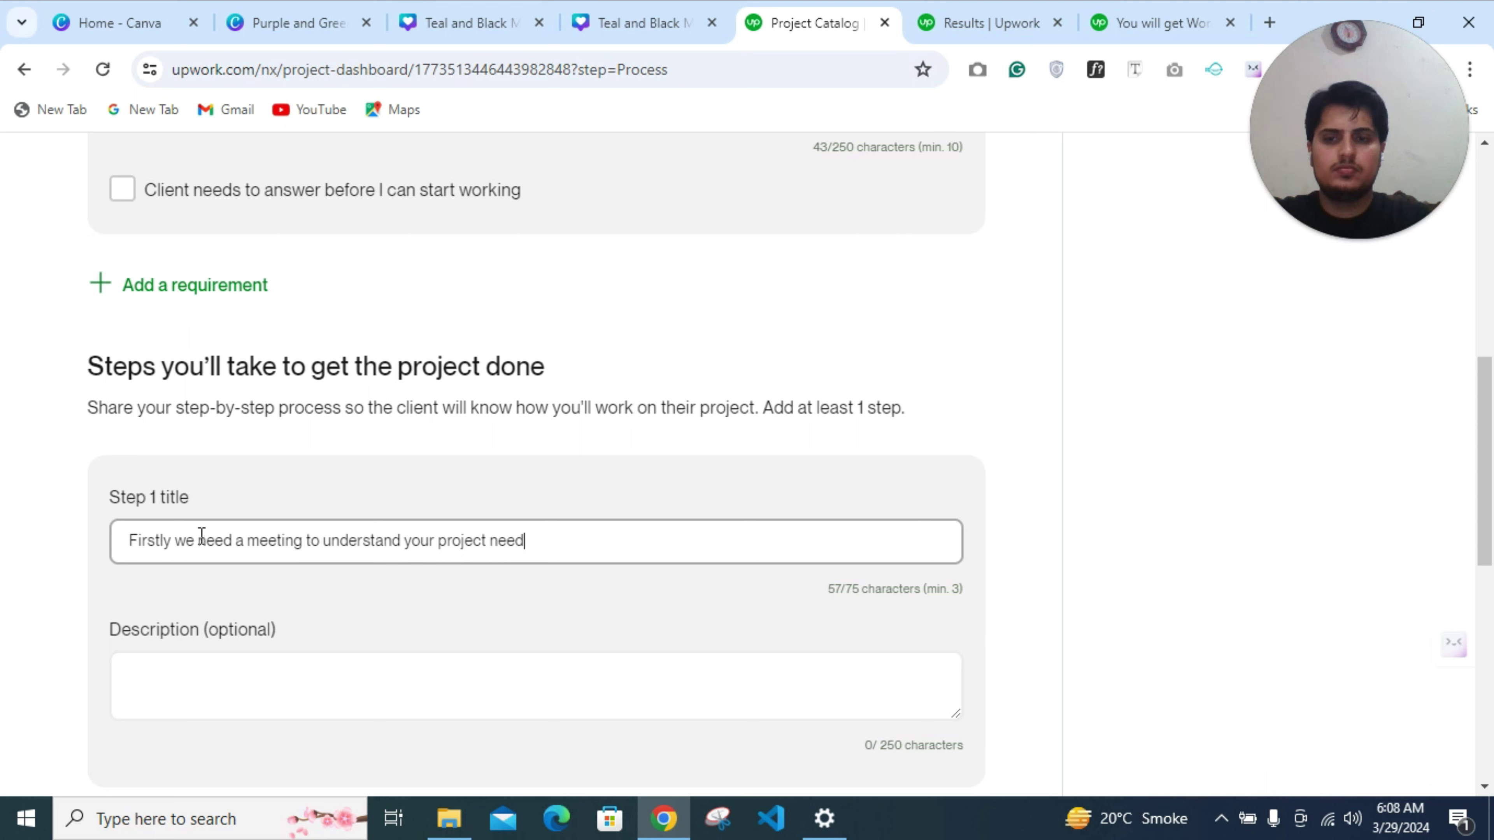
key("BackSpace")
key("BackSpace")
type("equi")
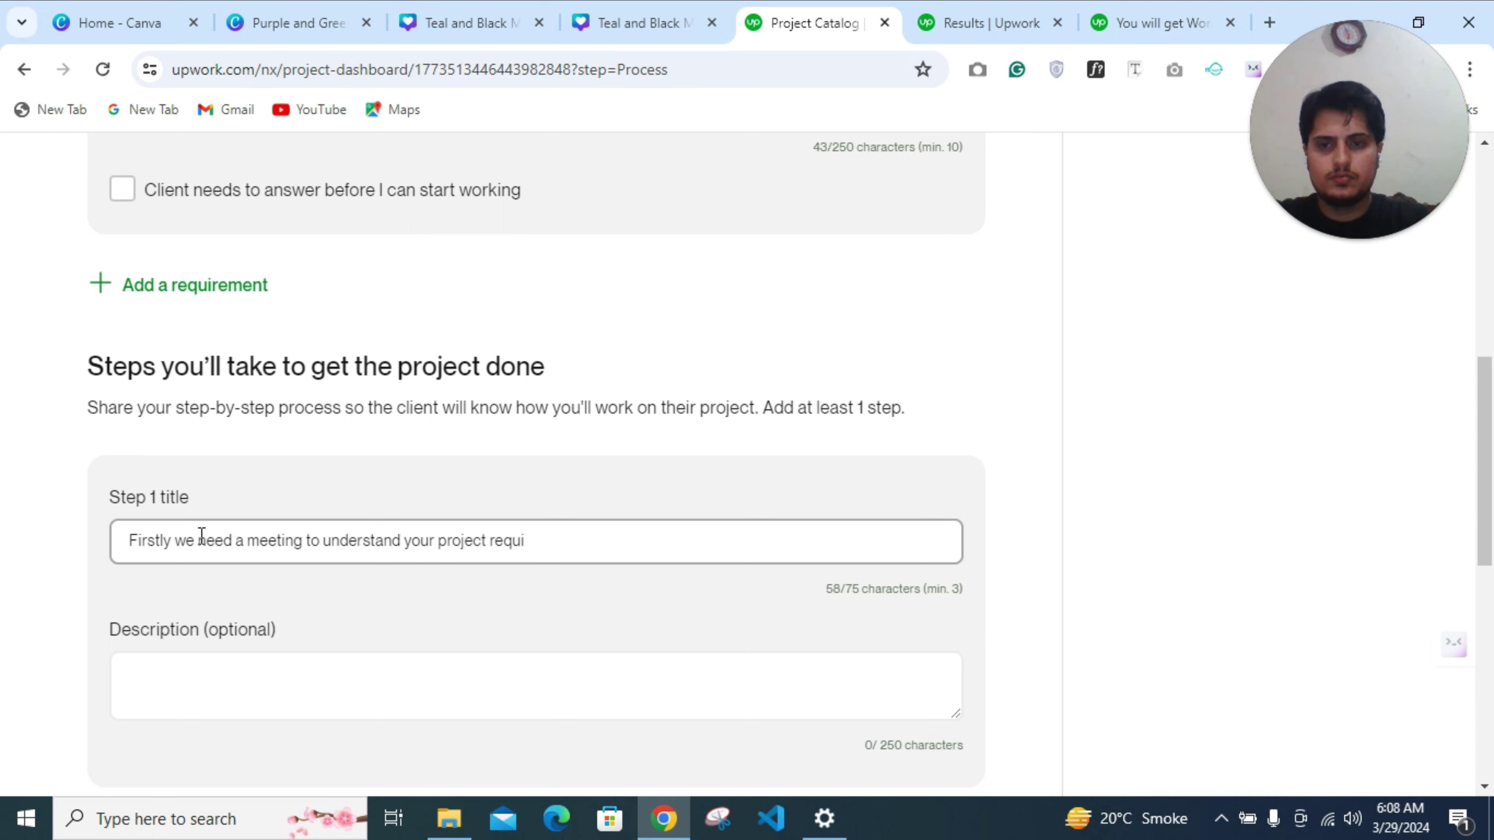
type("emrnents")
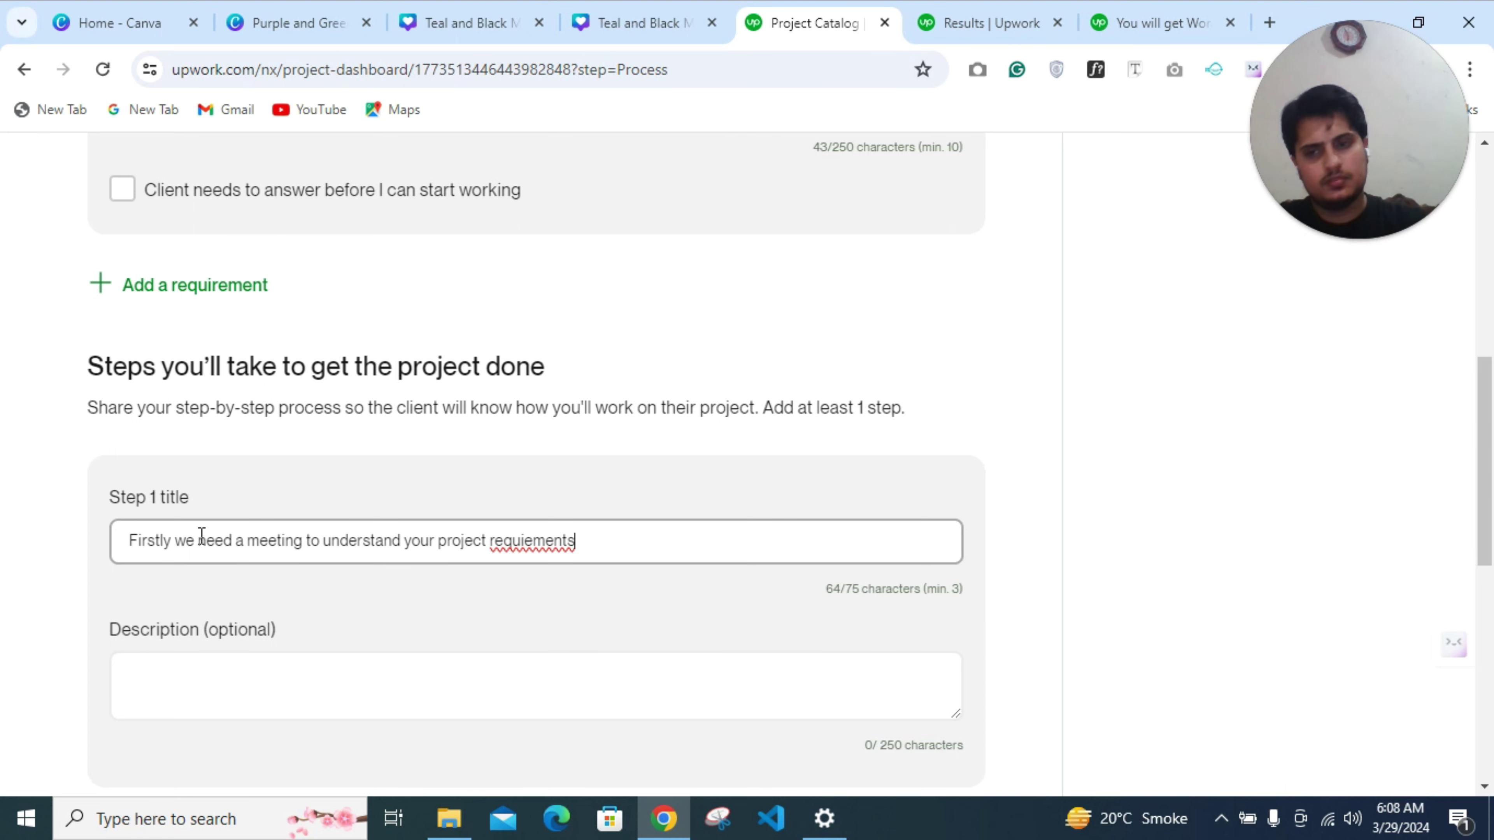
Save the process section and continue to the project description page
scroll(225, 576, "down", 3)
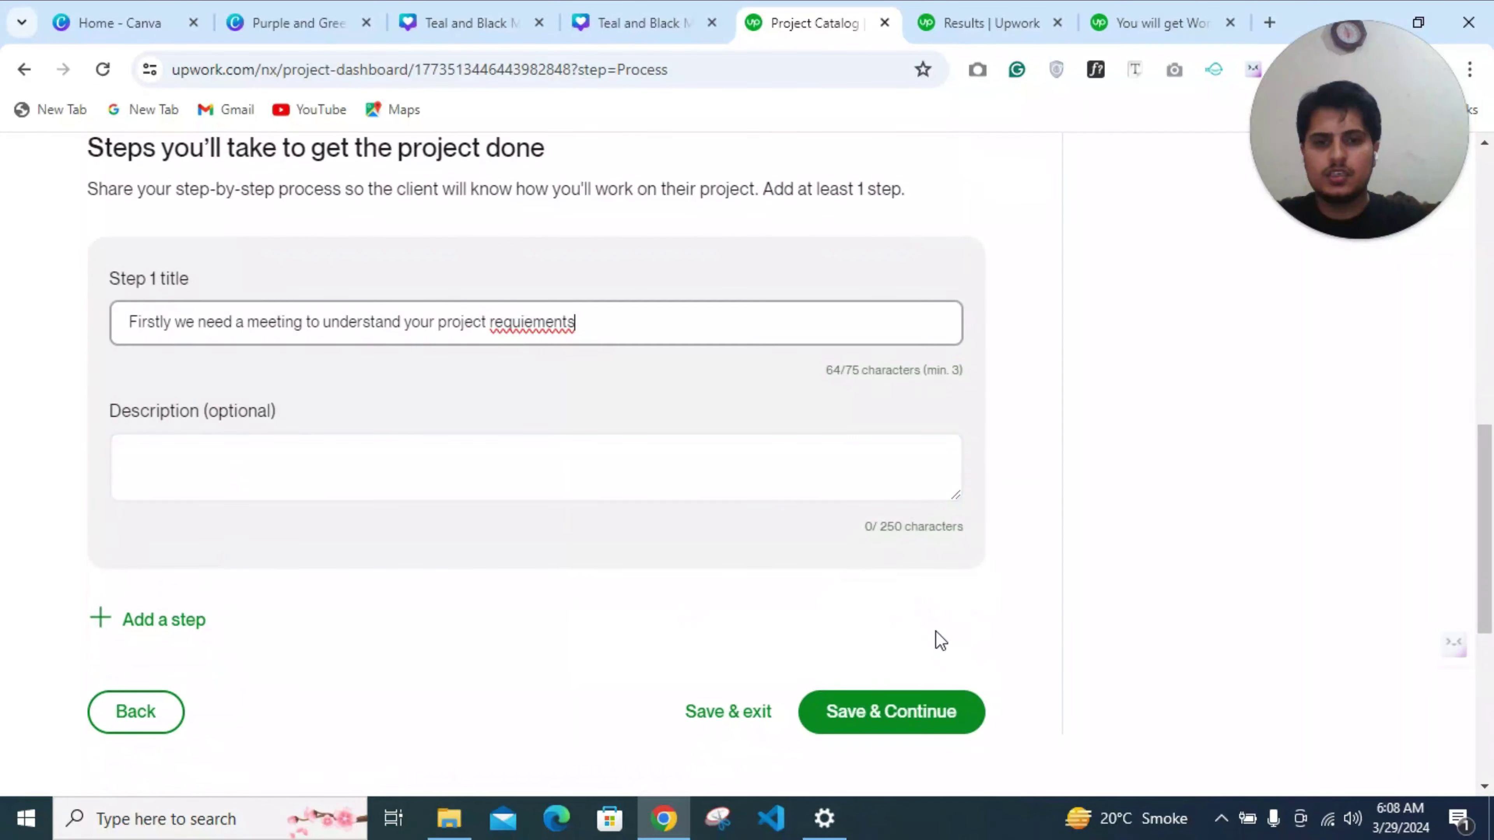
left_click(892, 727)
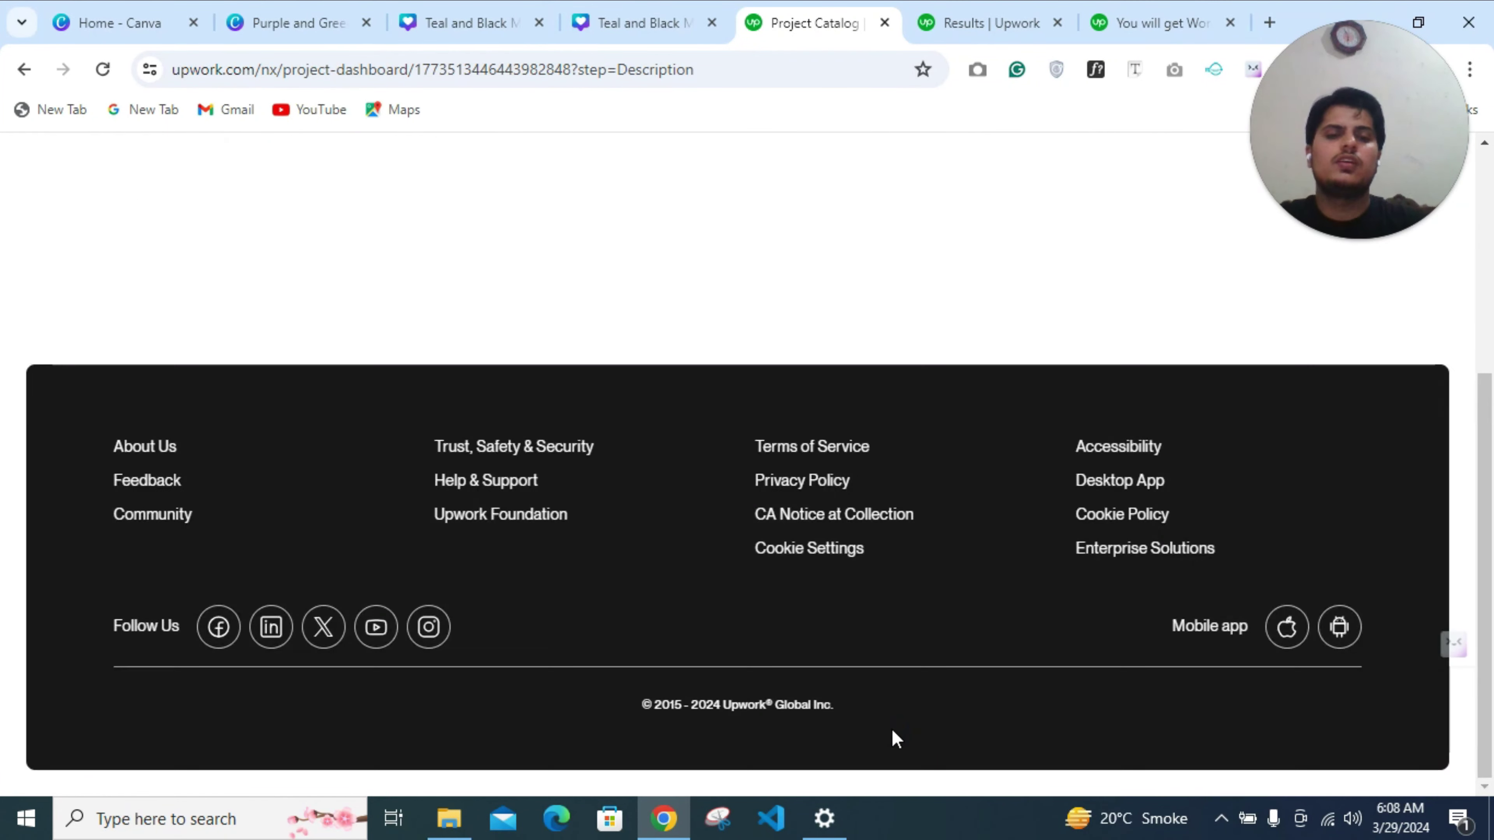
scroll(400, 350, "up", 8)
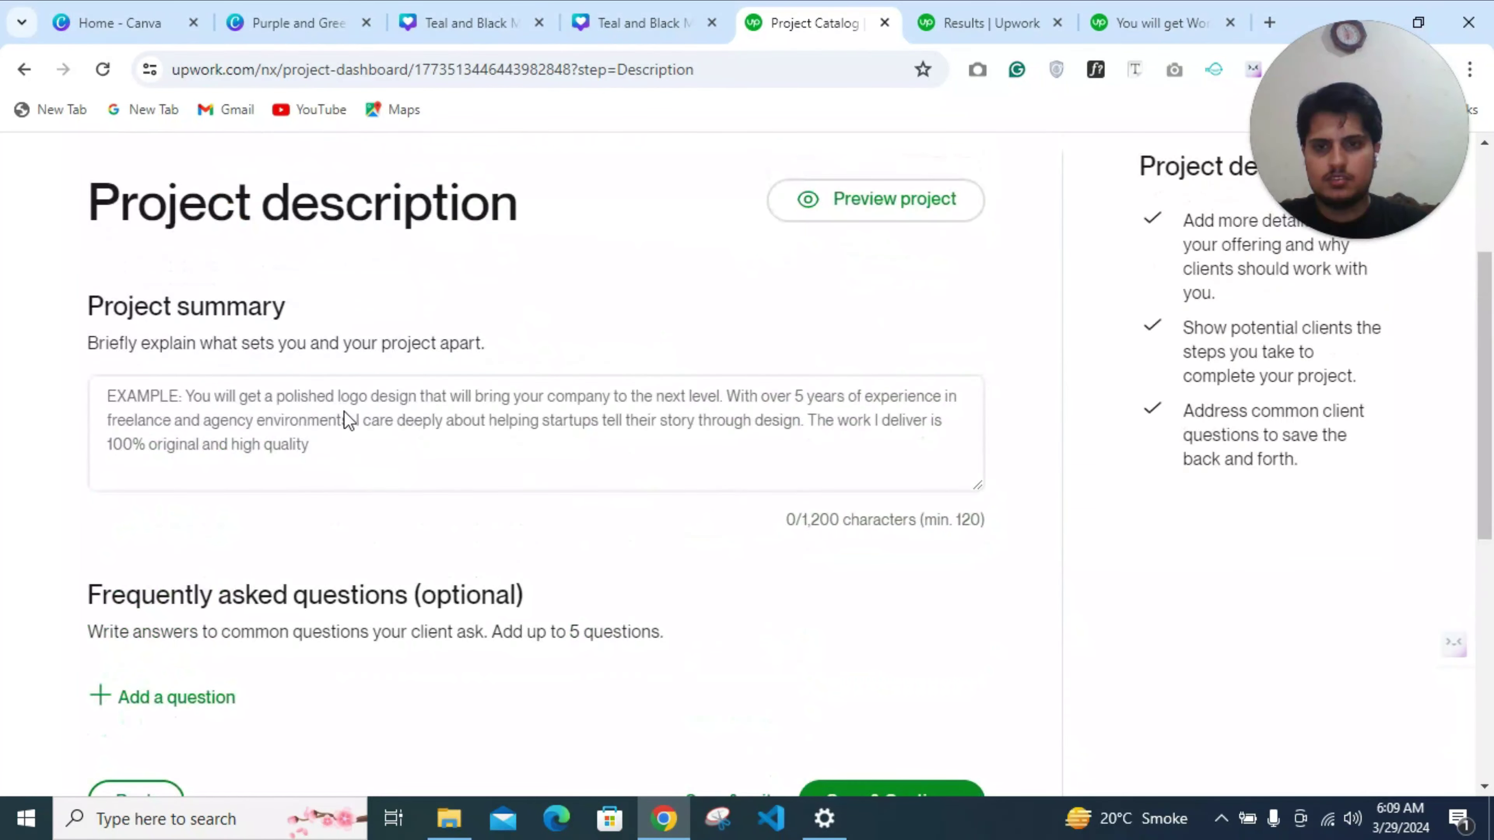
left_click(346, 412)
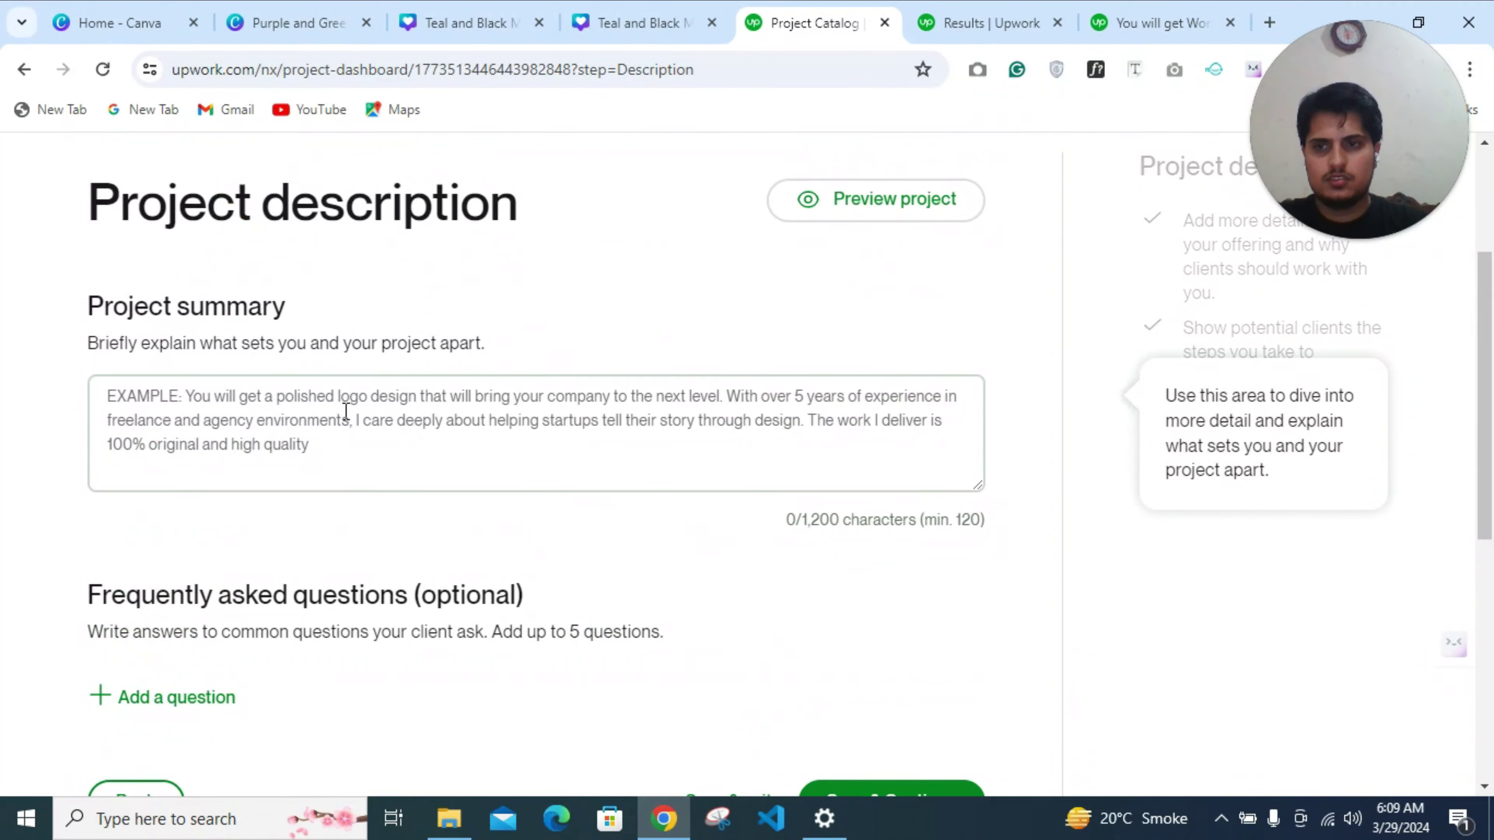
scroll(346, 412, "down", 4)
Return to the process section and correct the step 1 title to "Firstly we need a meeting to understand your project requirements"
left_click(136, 584)
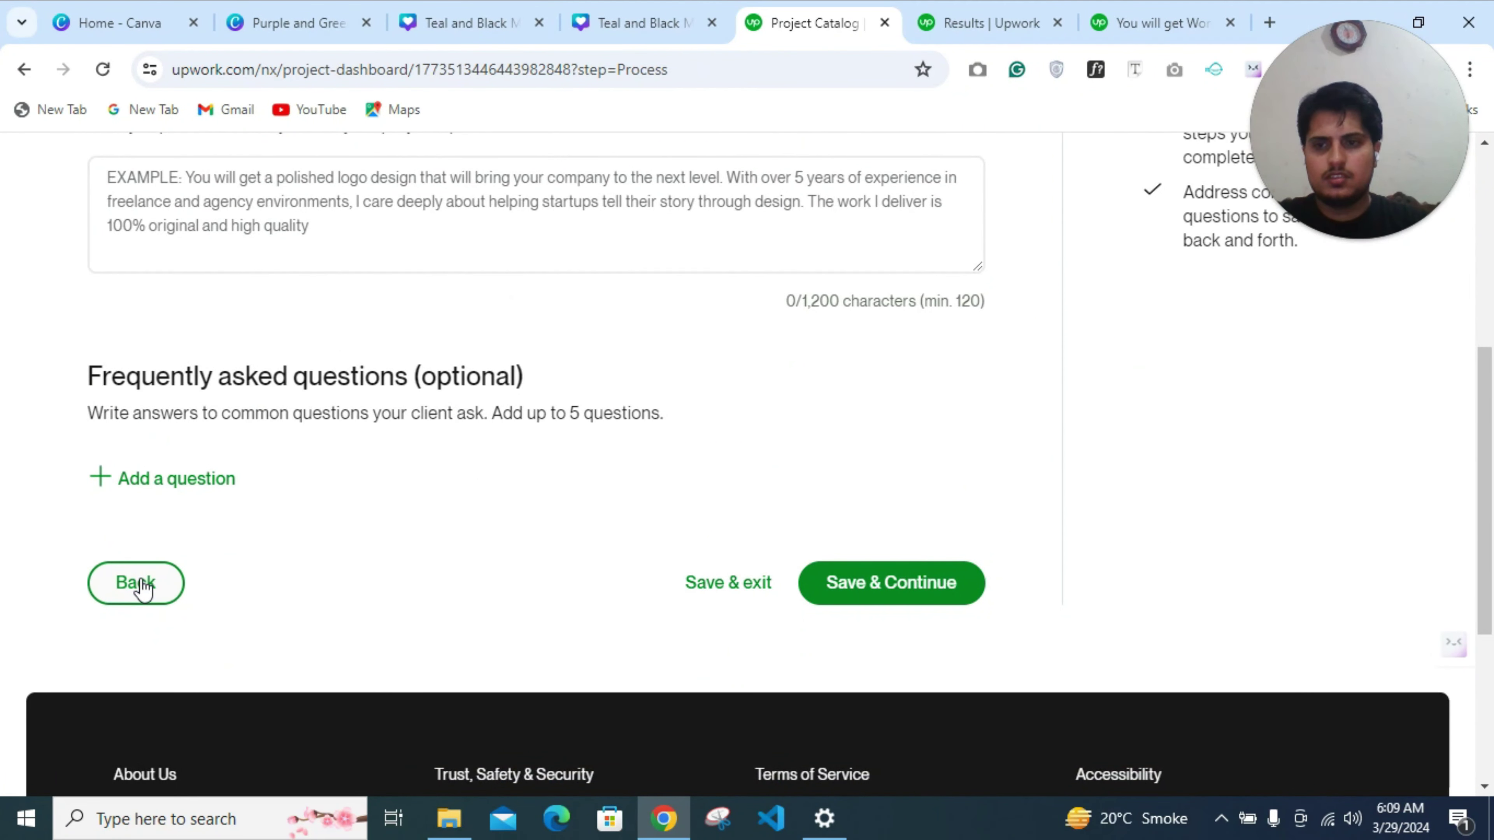
scroll(406, 454, "up", 2)
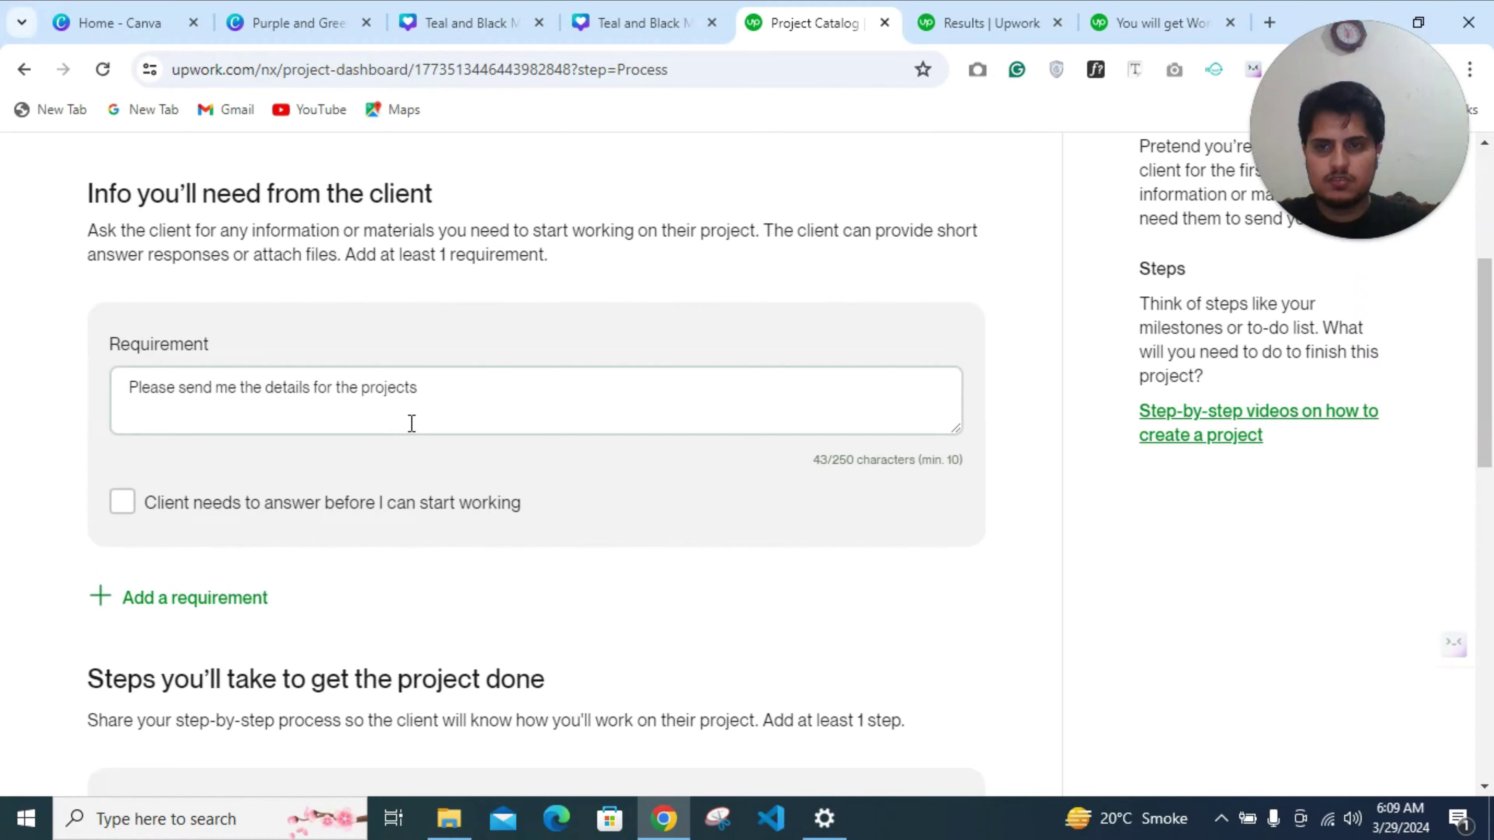
scroll(412, 424, "down", 6)
left_click(526, 525)
type("r")
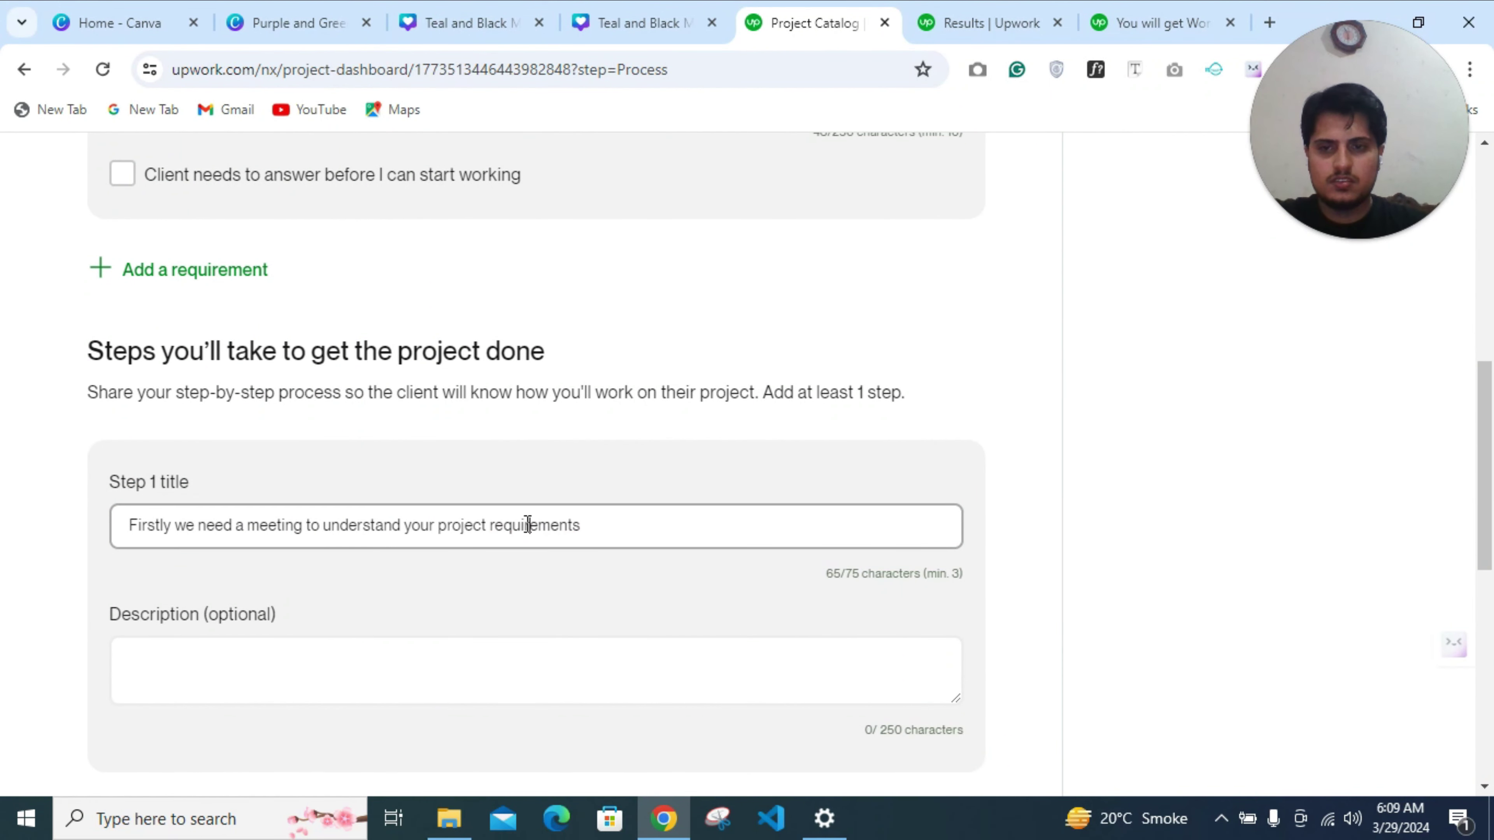
Save the corrected process section, leaving the step 1 description empty, and continue to the project description
scroll(742, 571, "down", 2)
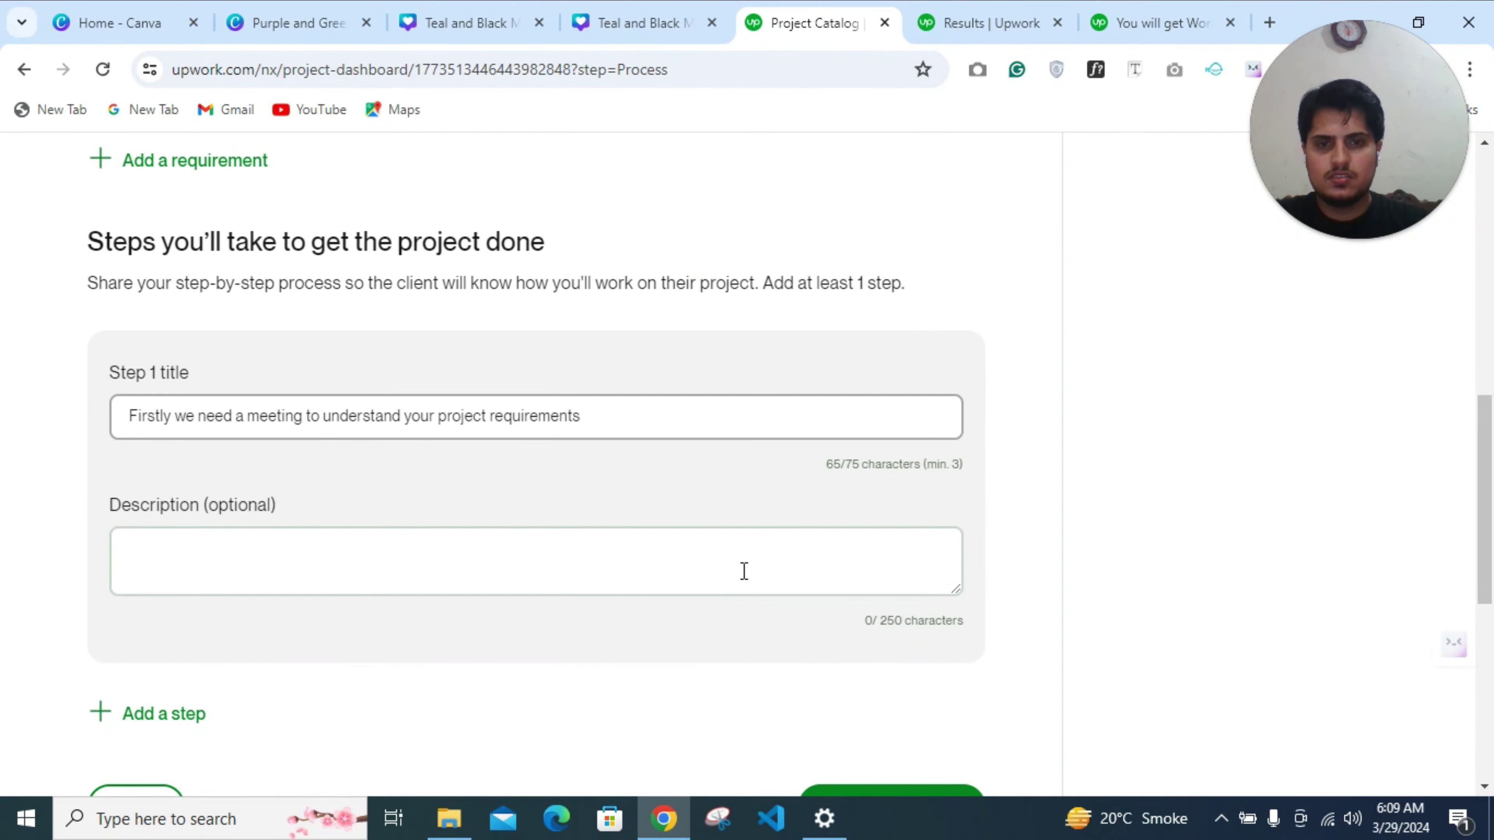
scroll(744, 571, "down", 5)
left_click(892, 477)
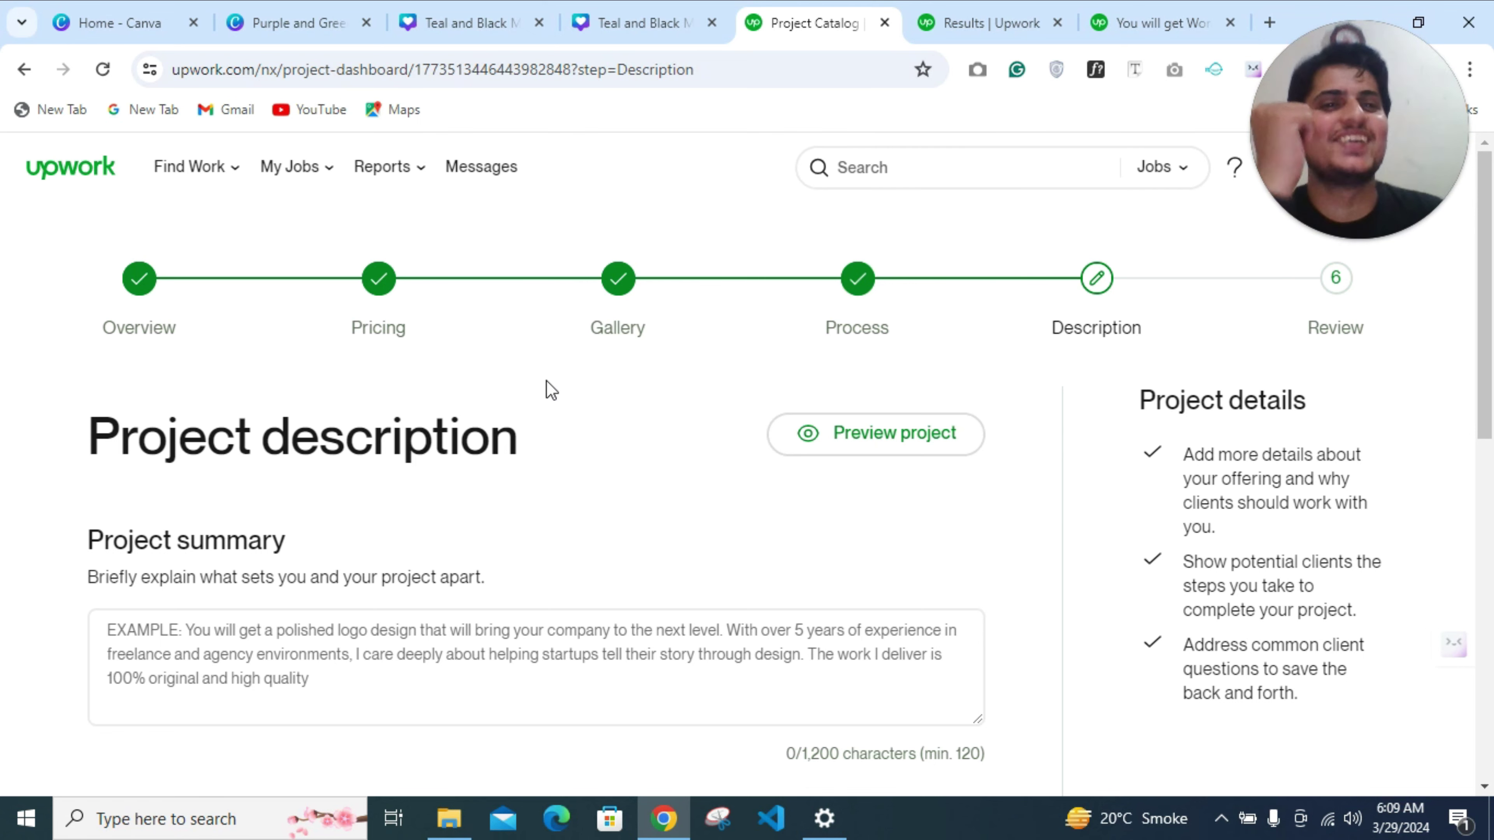
Switch to ChatGPT in a new browser tab and open the earlier conversation "WP Dev for Custom Solutions"
left_click(1267, 23)
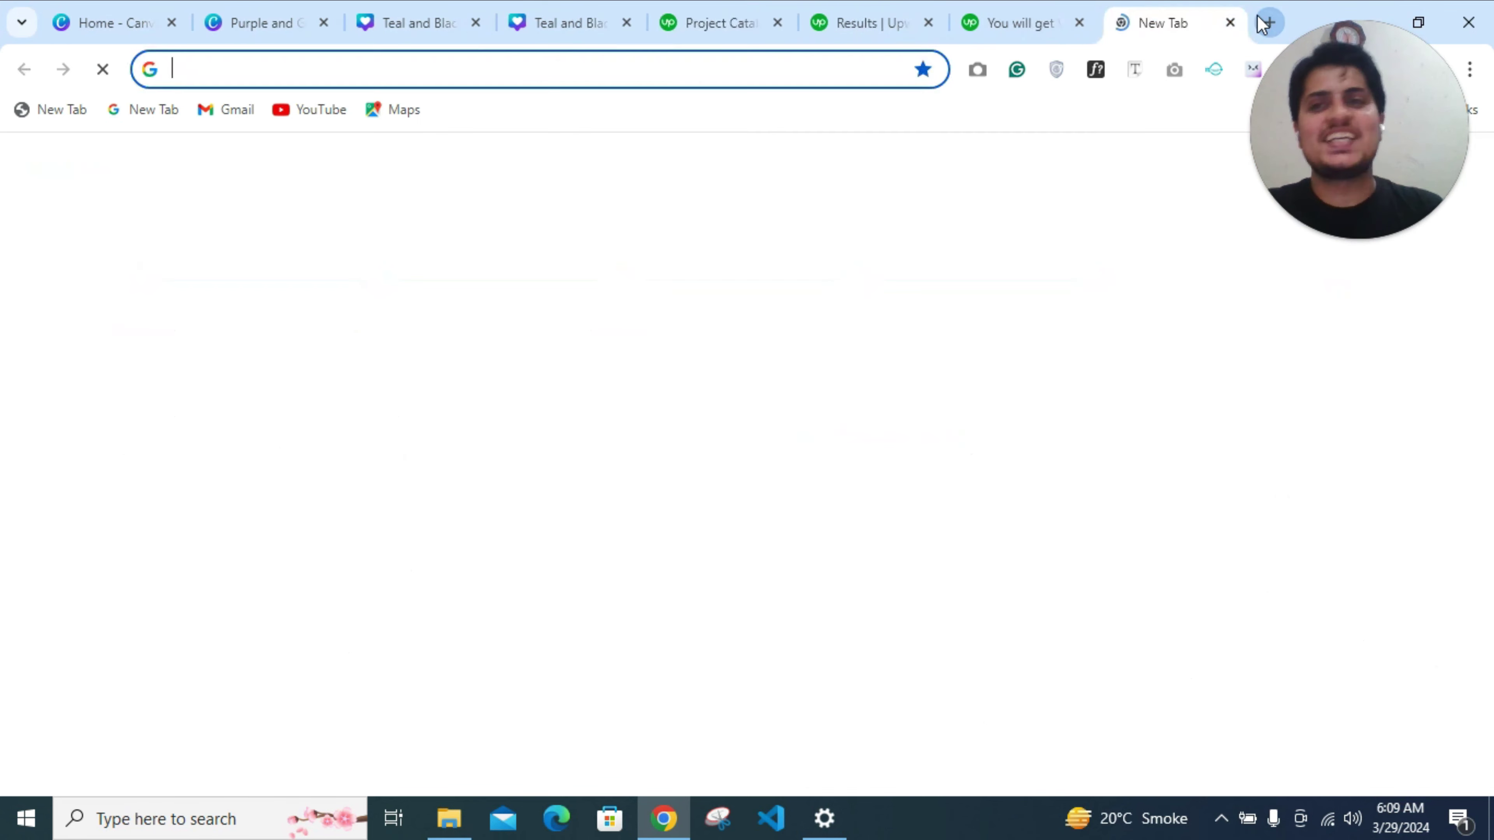
type("chat")
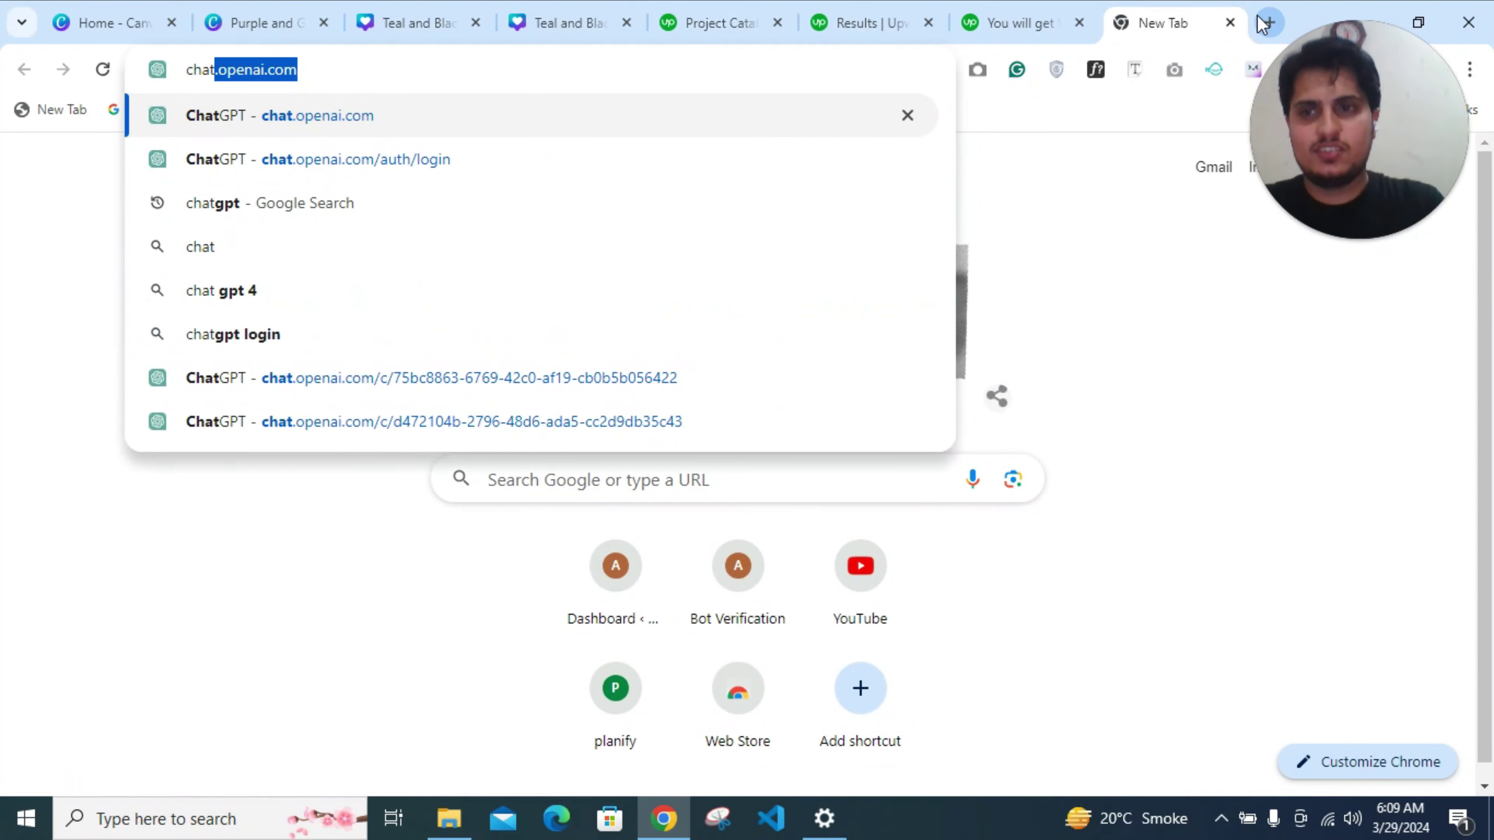
key("Return")
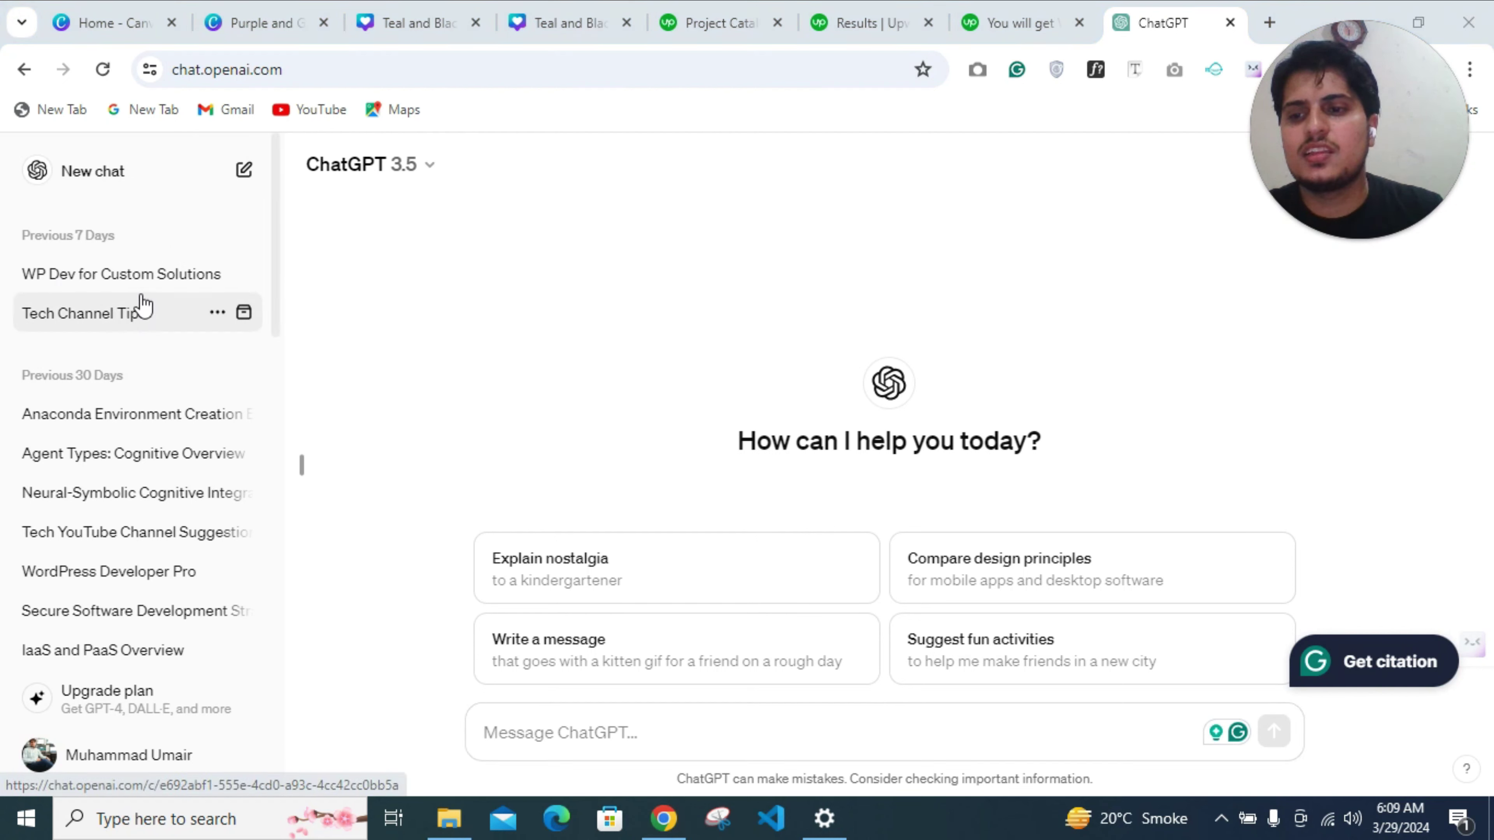
scroll(141, 324, "down", 3)
scroll(146, 325, "down", 2)
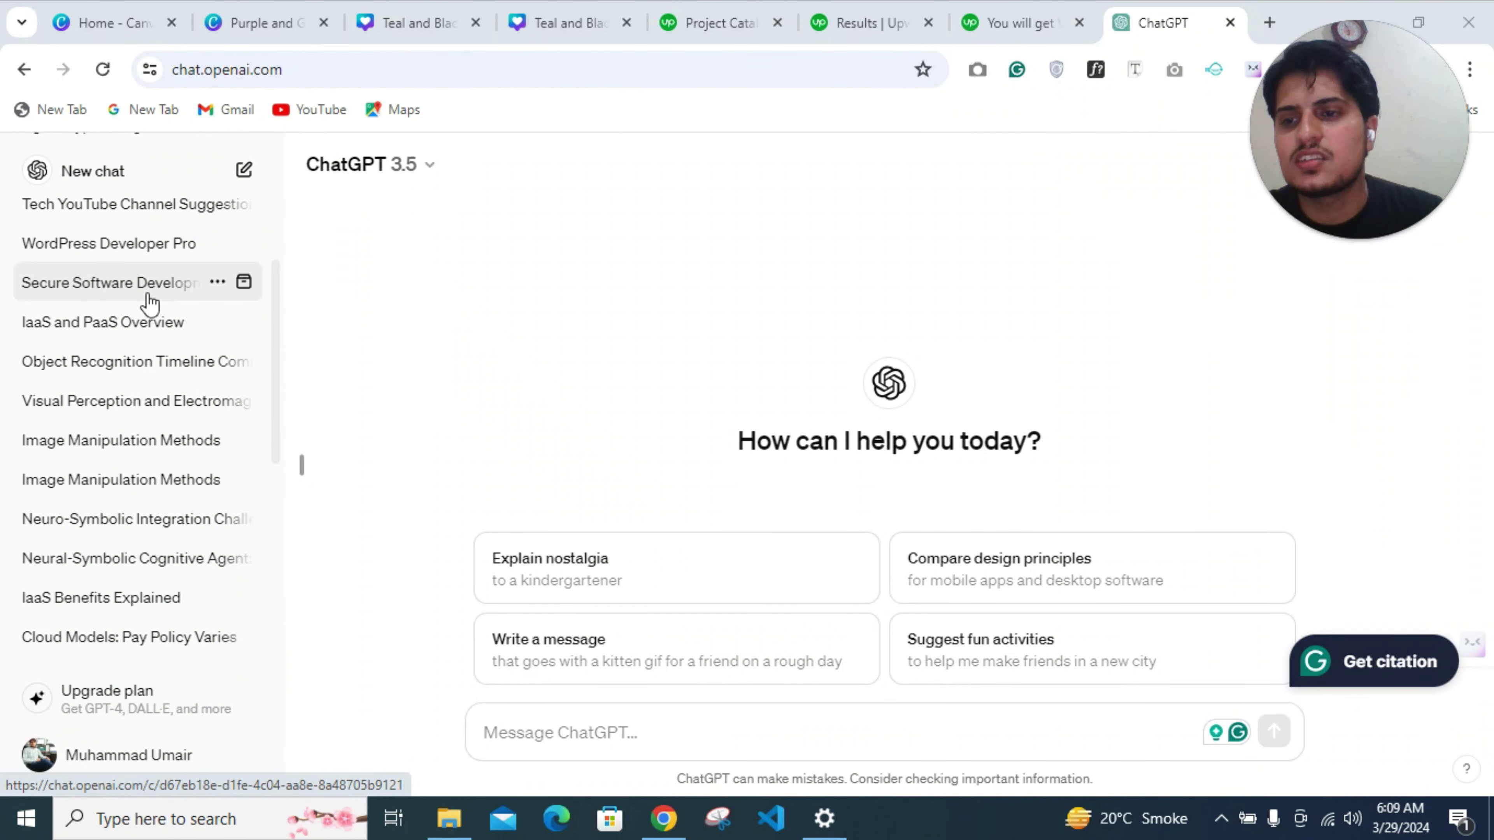
scroll(150, 300, "down", 2)
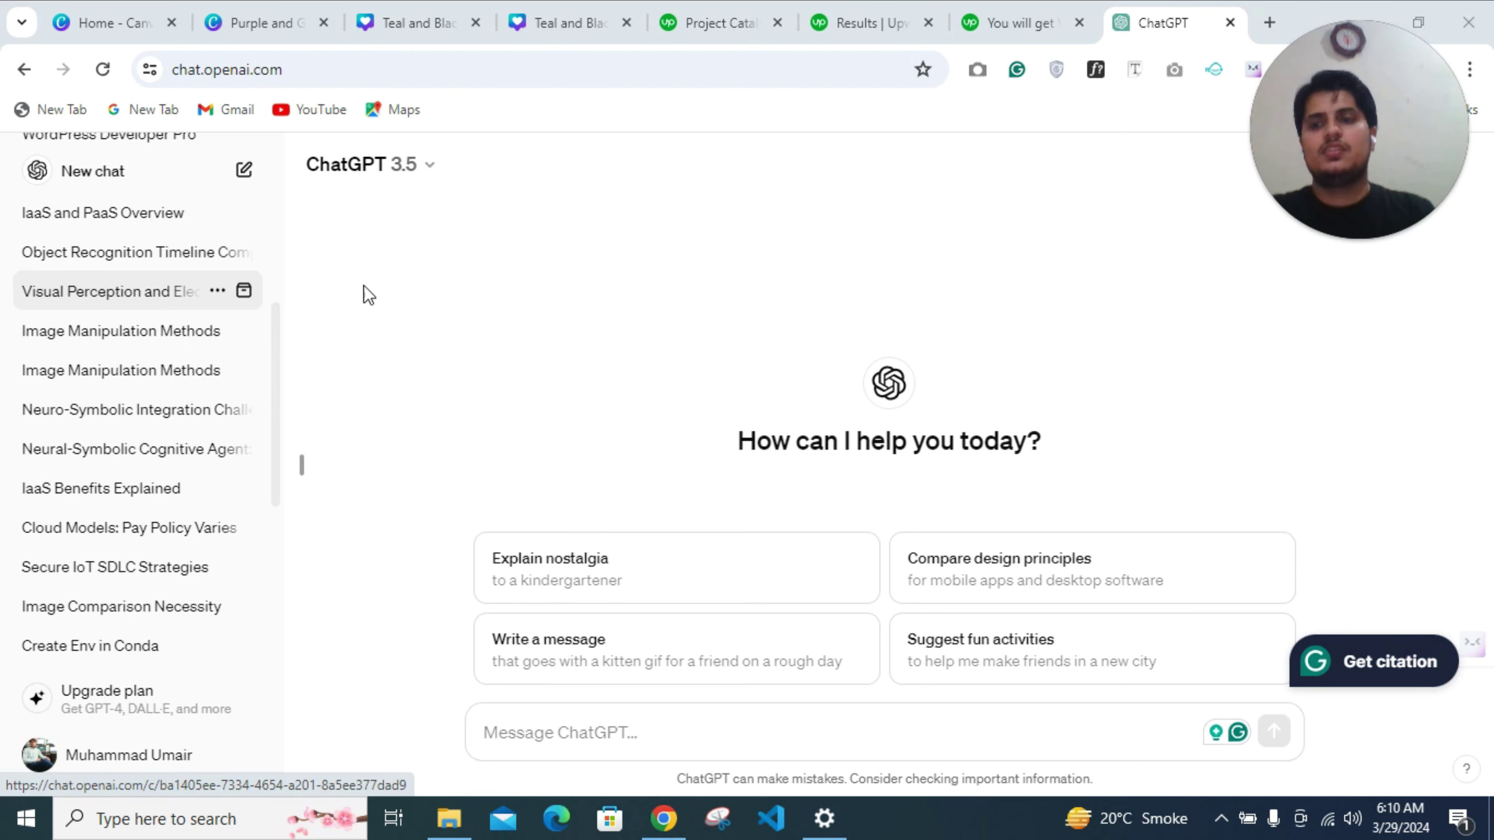
scroll(173, 359, "up", 8)
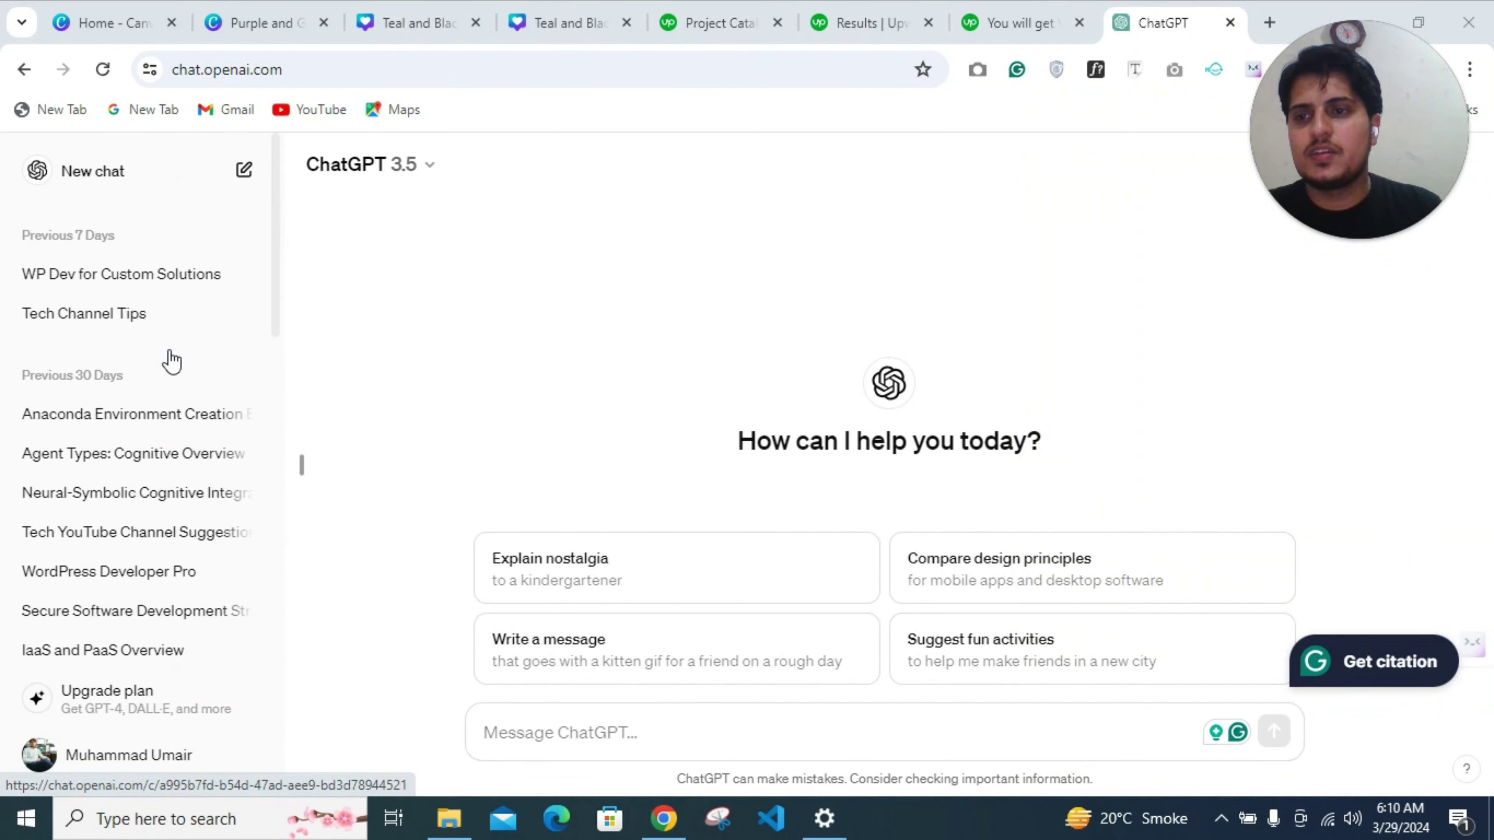
left_click(171, 278)
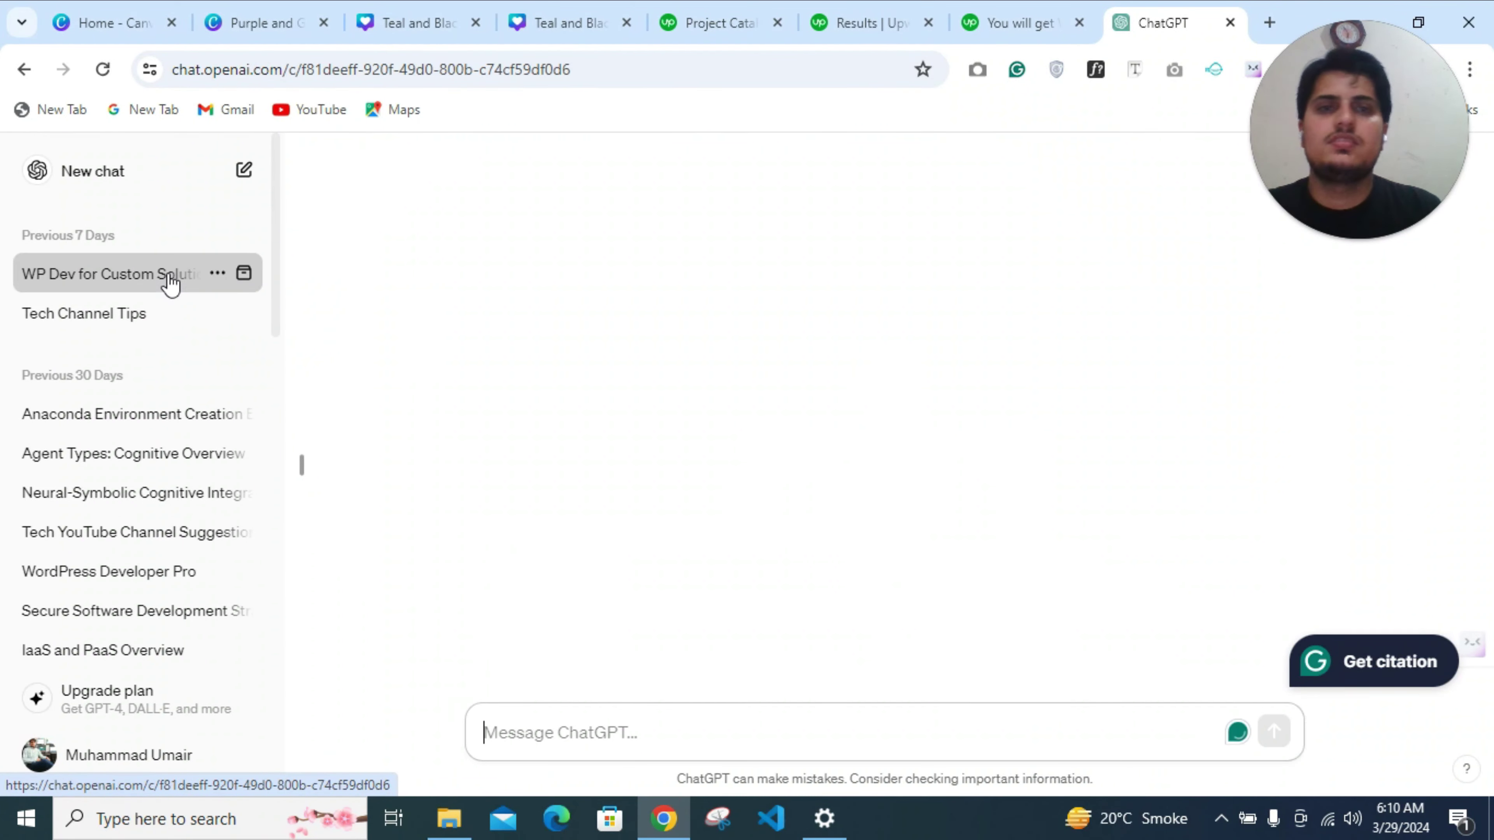
Review the WordPress developer description written for the Upwork catalog, from its title to its closing paragraph
scroll(610, 387, "up", 4)
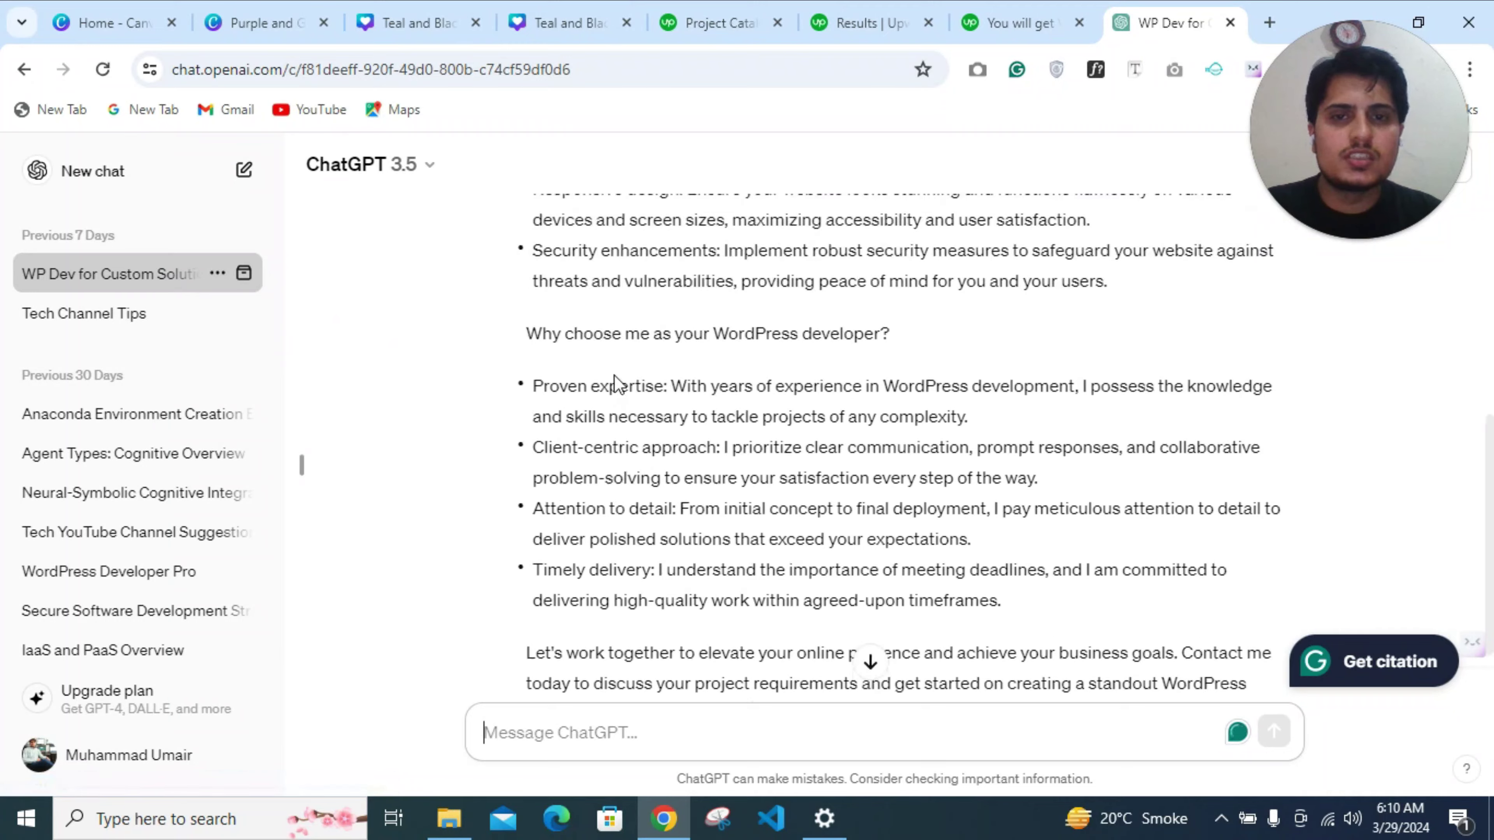
scroll(616, 376, "up", 10)
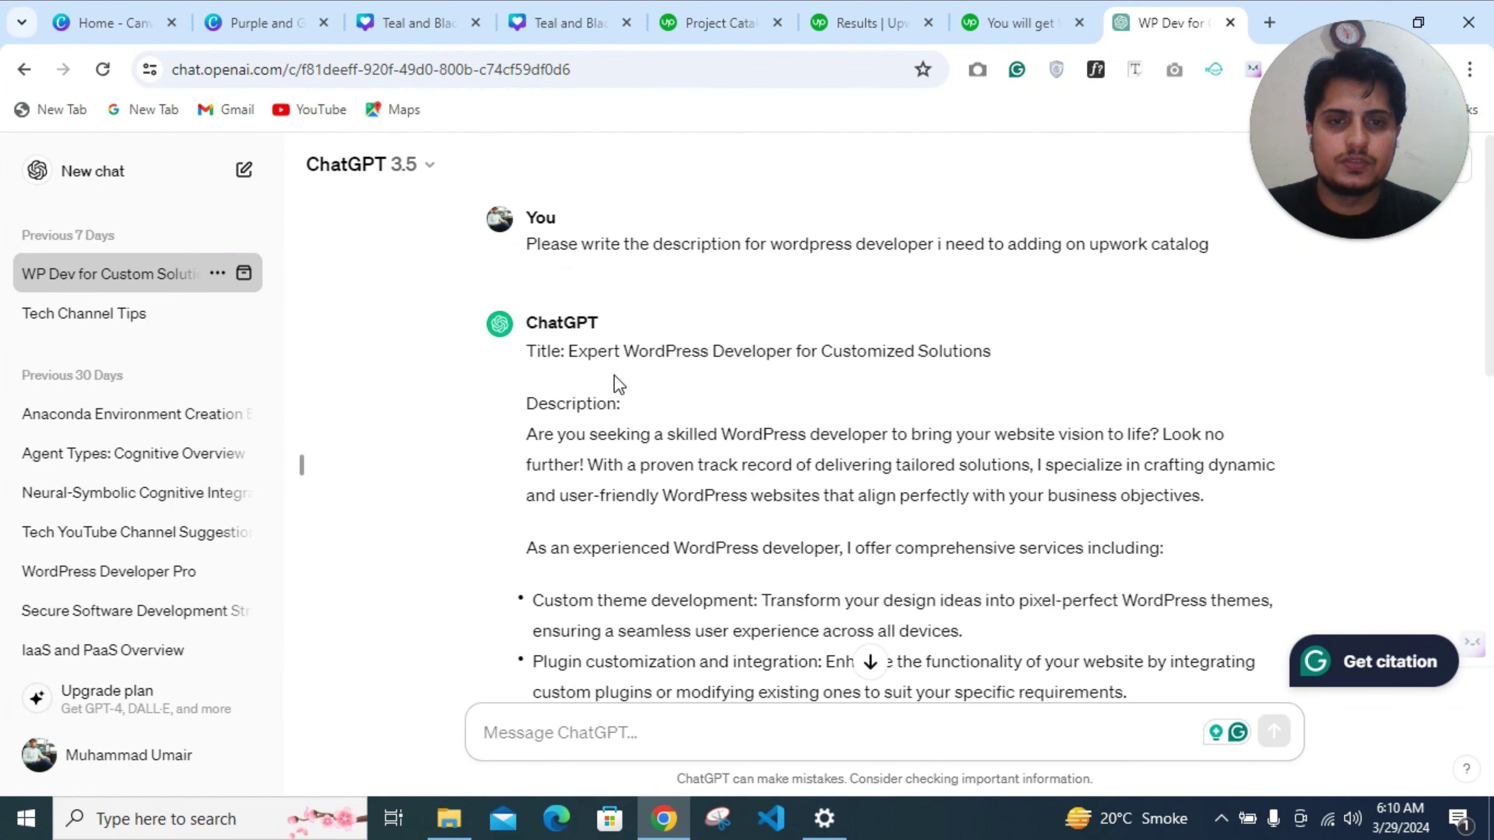
scroll(619, 386, "down", 2)
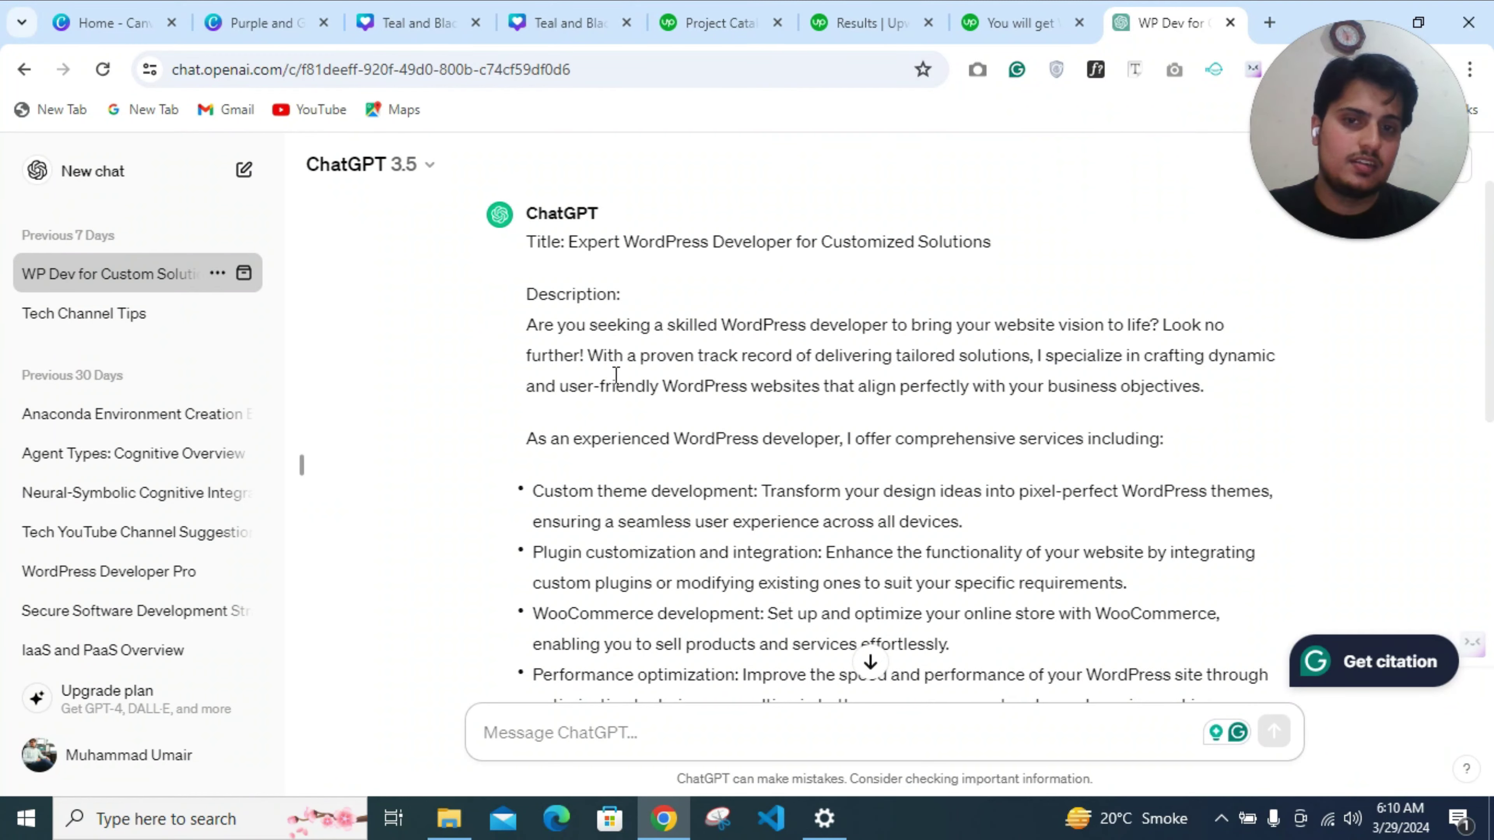
scroll(616, 376, "down", 2)
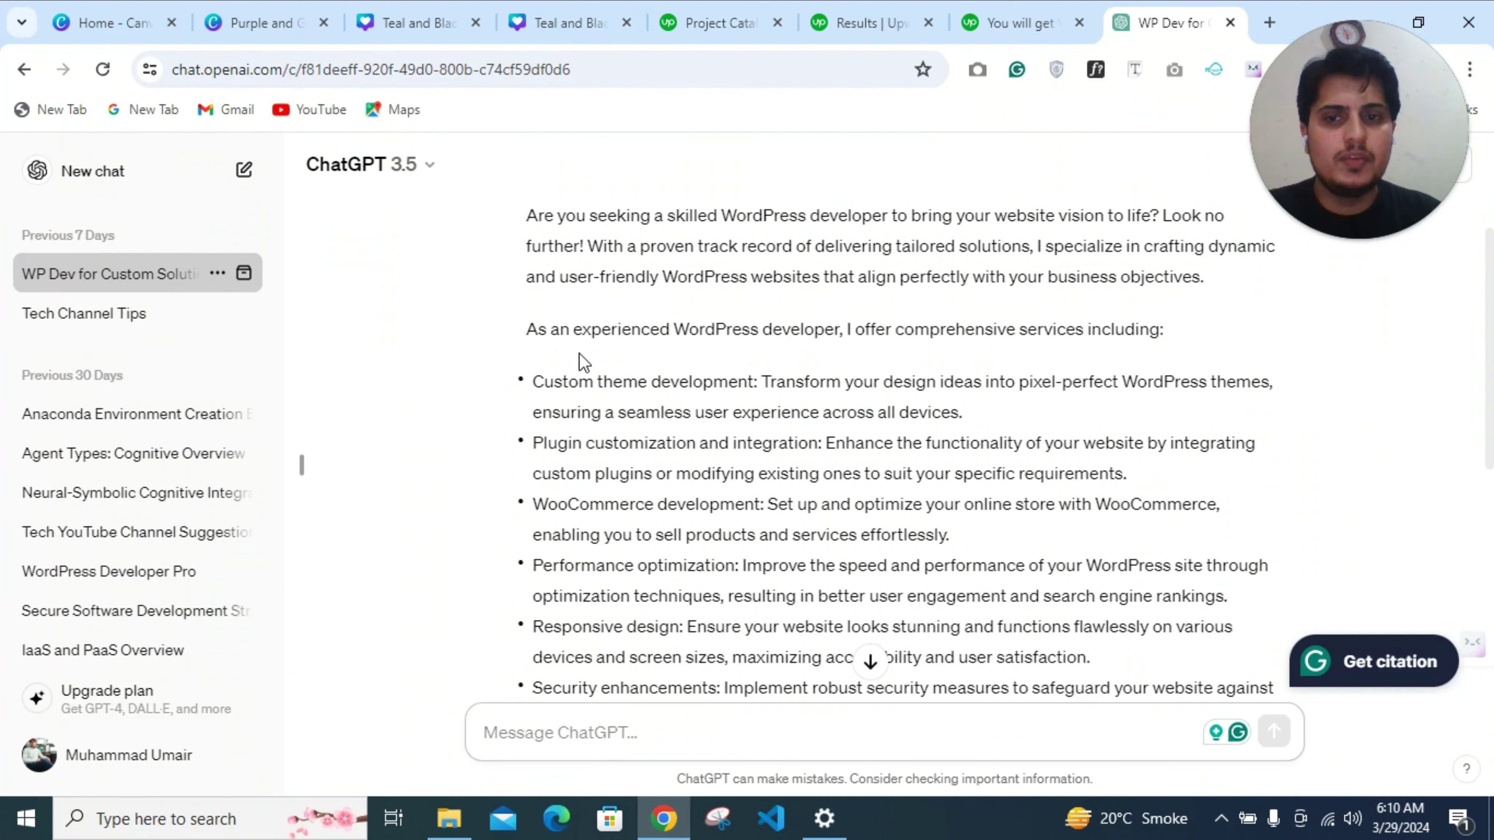
scroll(578, 362, "down", 2)
scroll(581, 354, "down", 8)
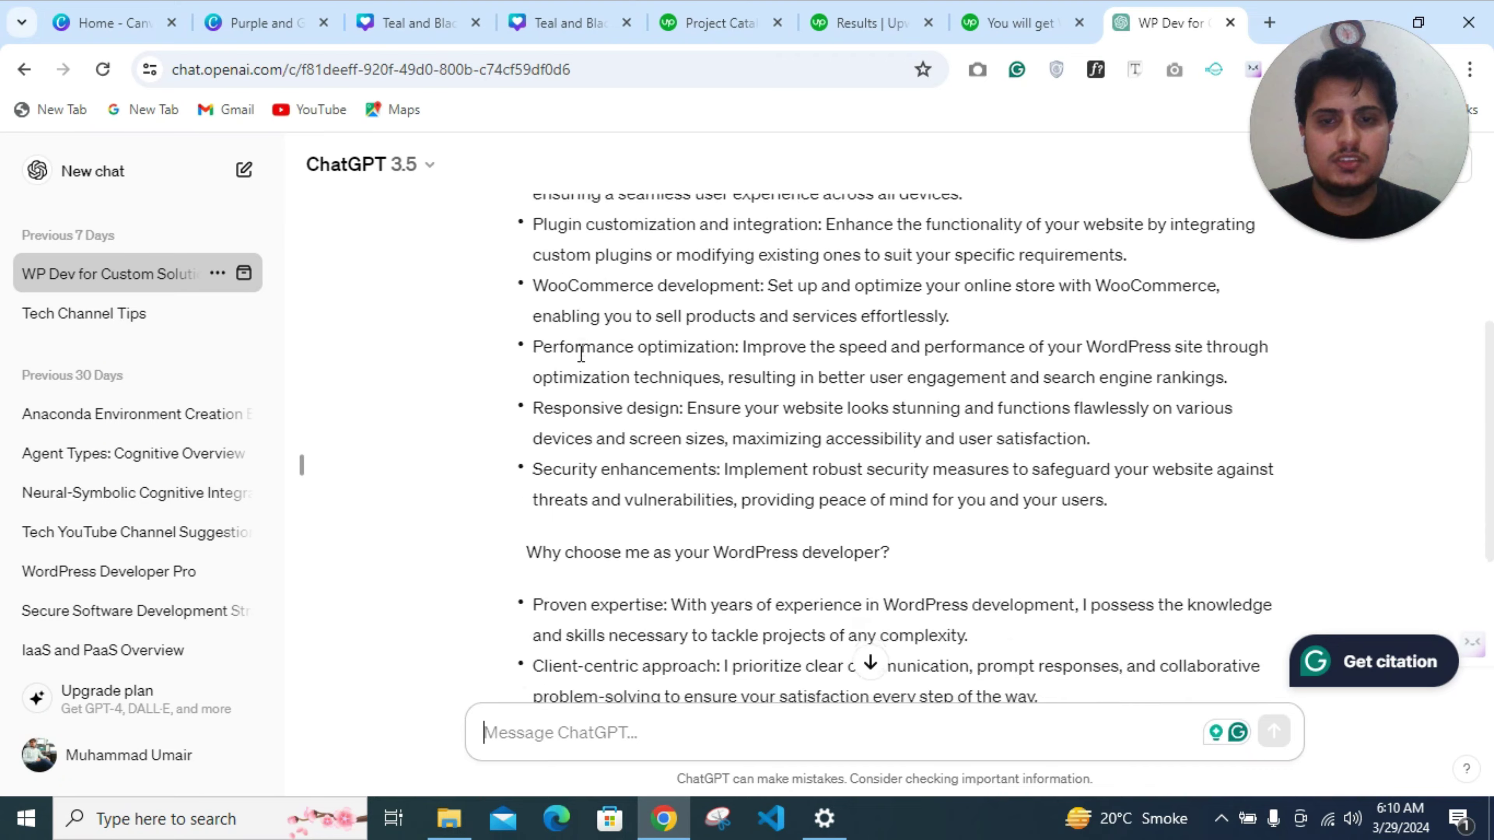
scroll(579, 353, "up", 15)
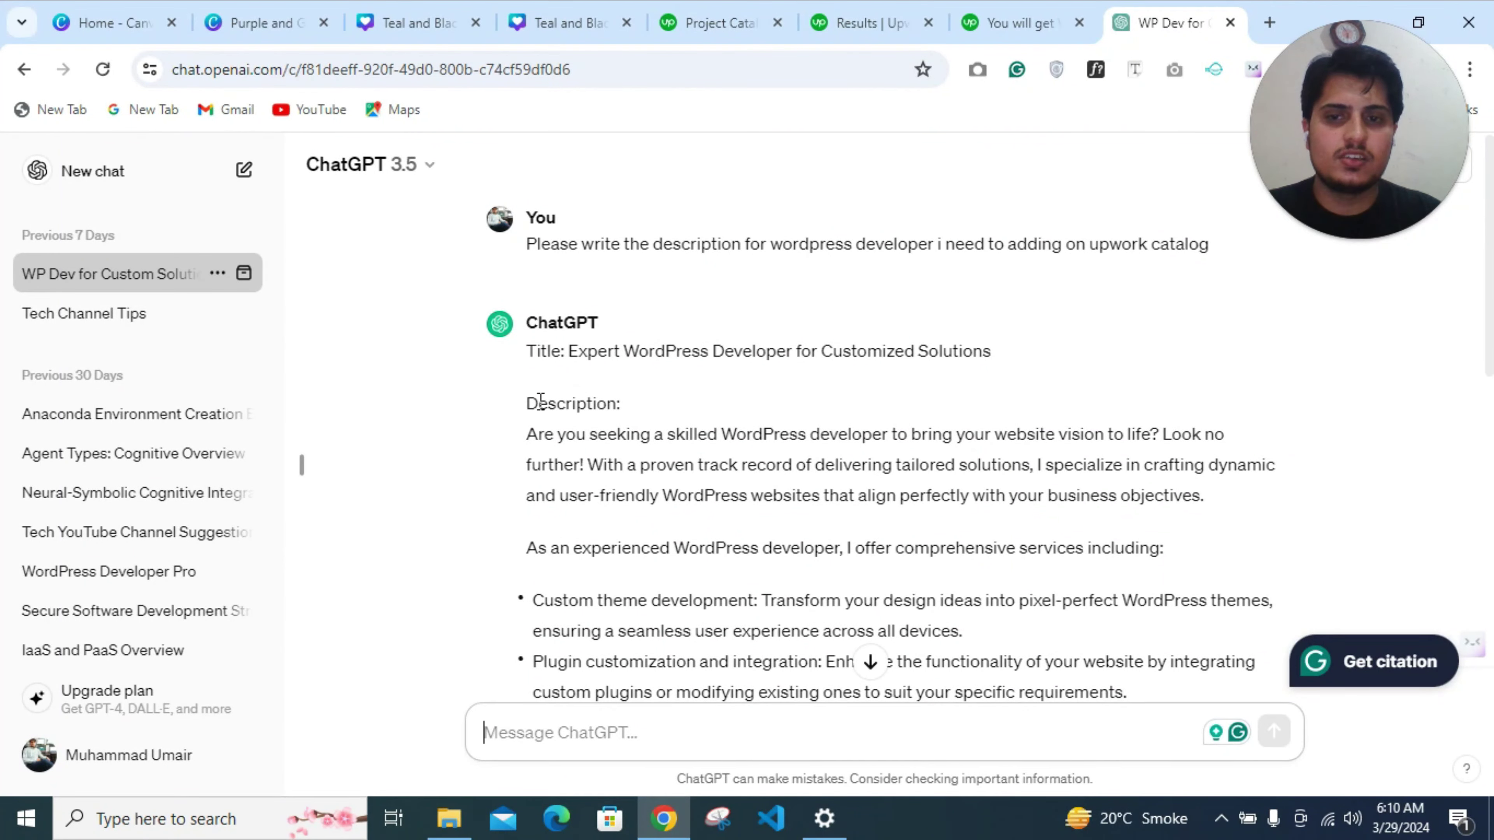
Copy the full description text, from "Are you seeking a skilled WordPress developer" through "tailored to your needs."
left_click_drag(525, 442, 886, 605)
scroll(685, 570, "down", 3)
scroll(693, 603, "down", 3)
scroll(700, 570, "down", 3)
scroll(801, 591, "down", 2)
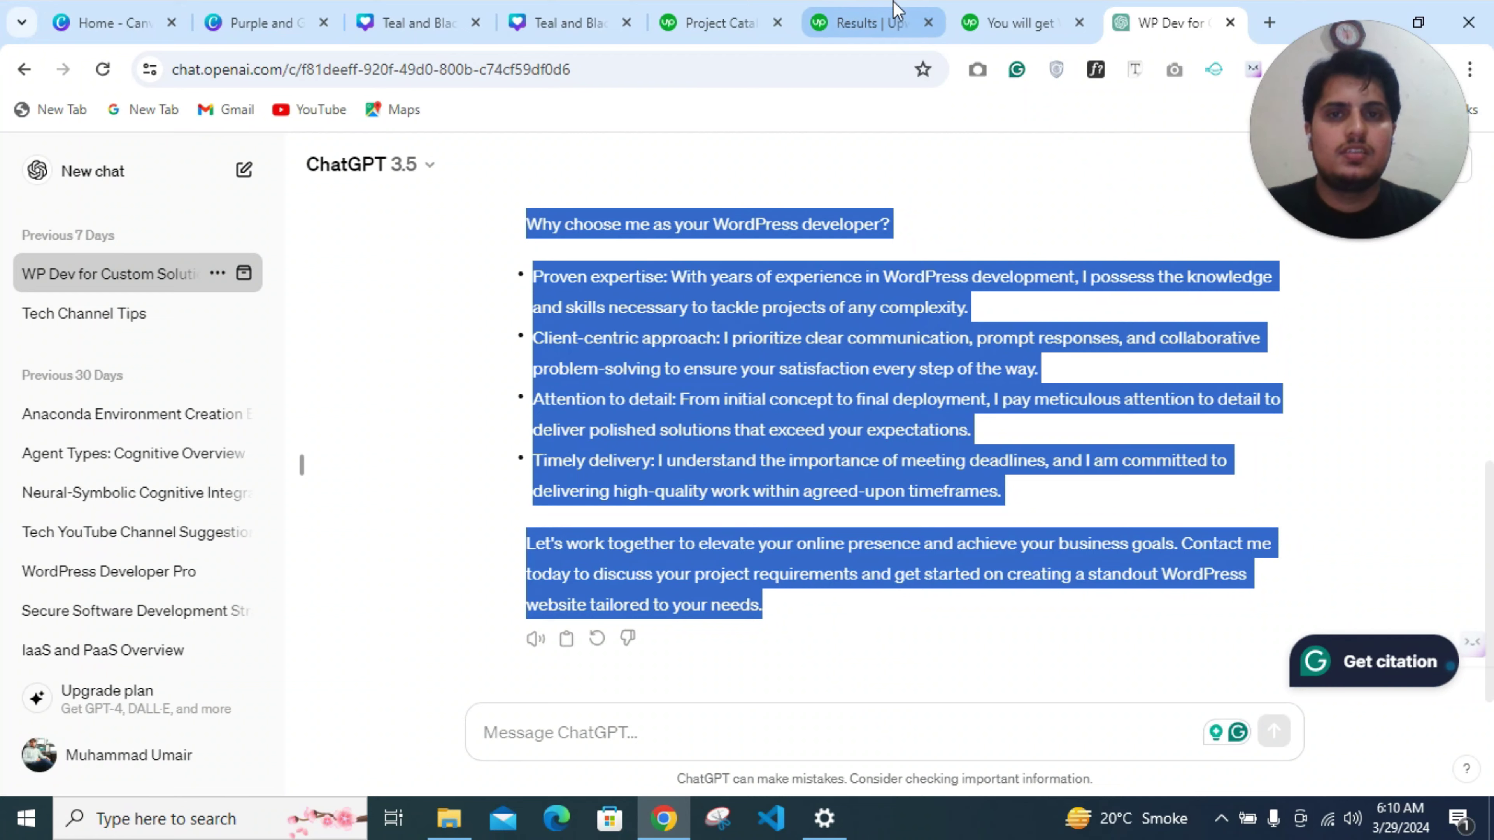
Switch back to the Upwork project description and paste the full copied text into the project summary
left_click(756, 19)
scroll(681, 470, "down", 5)
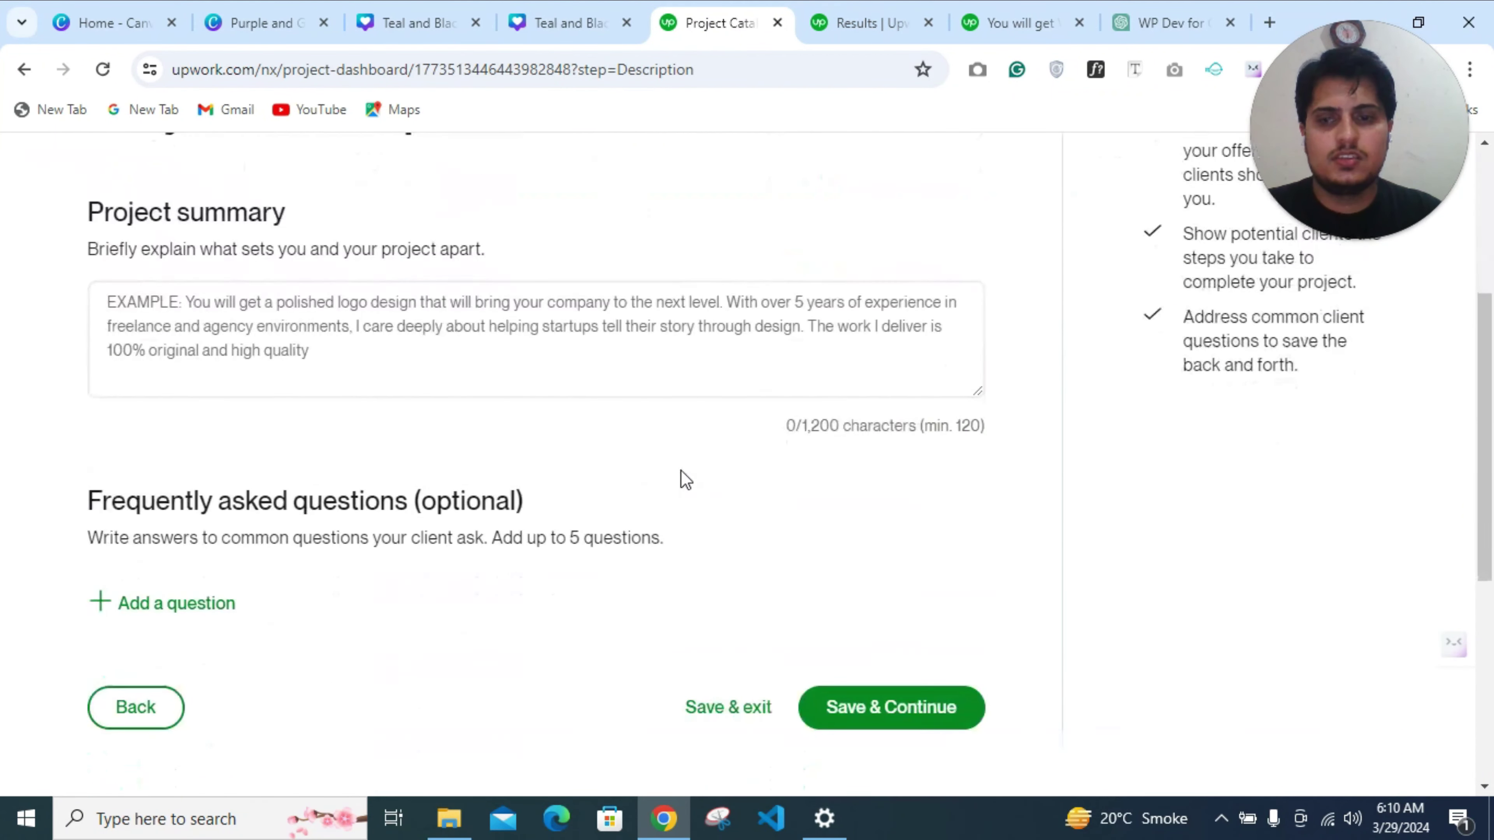
left_click(441, 297)
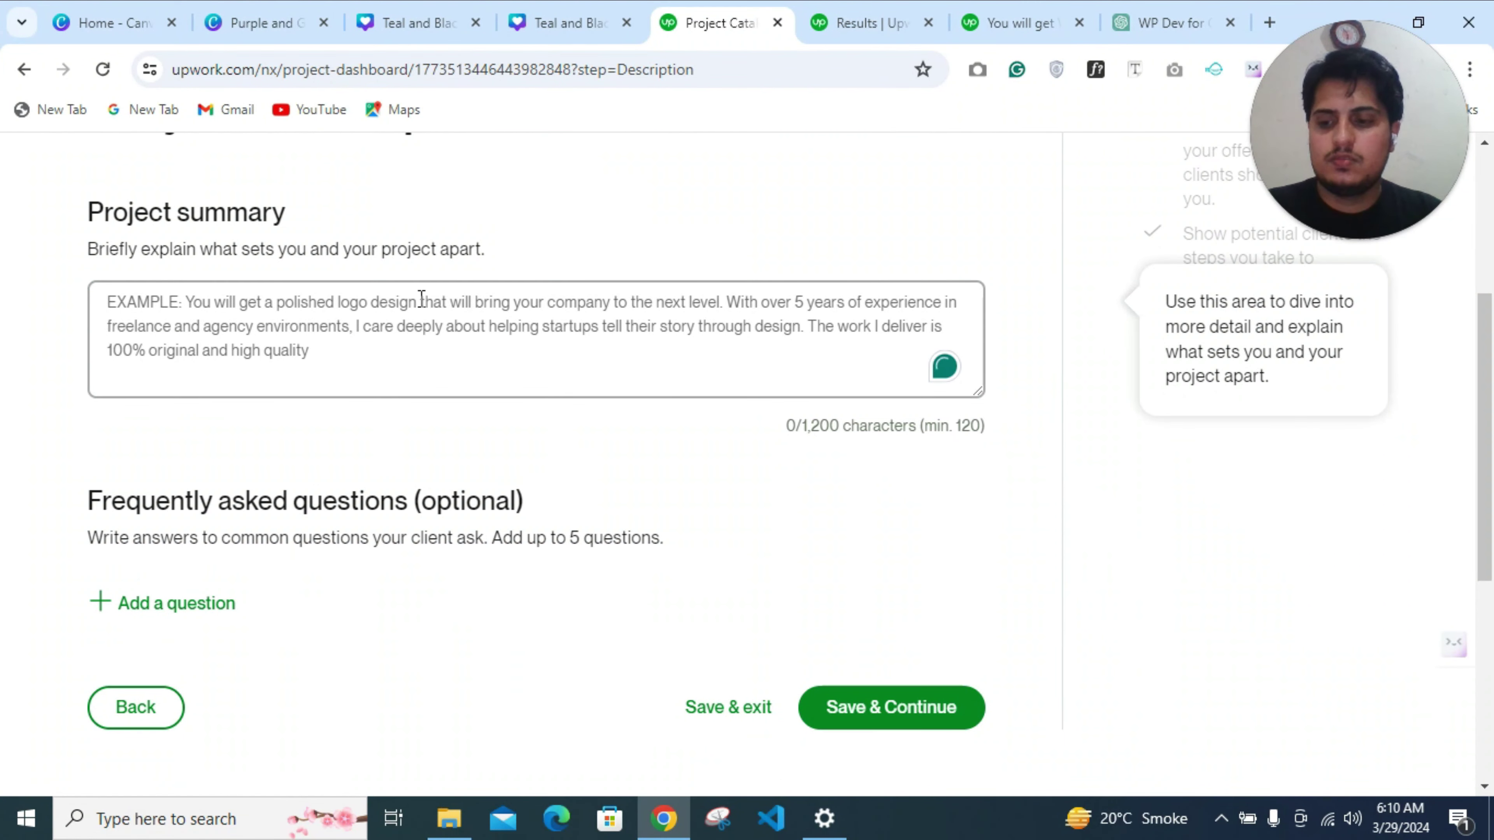
key("ctrl+v")
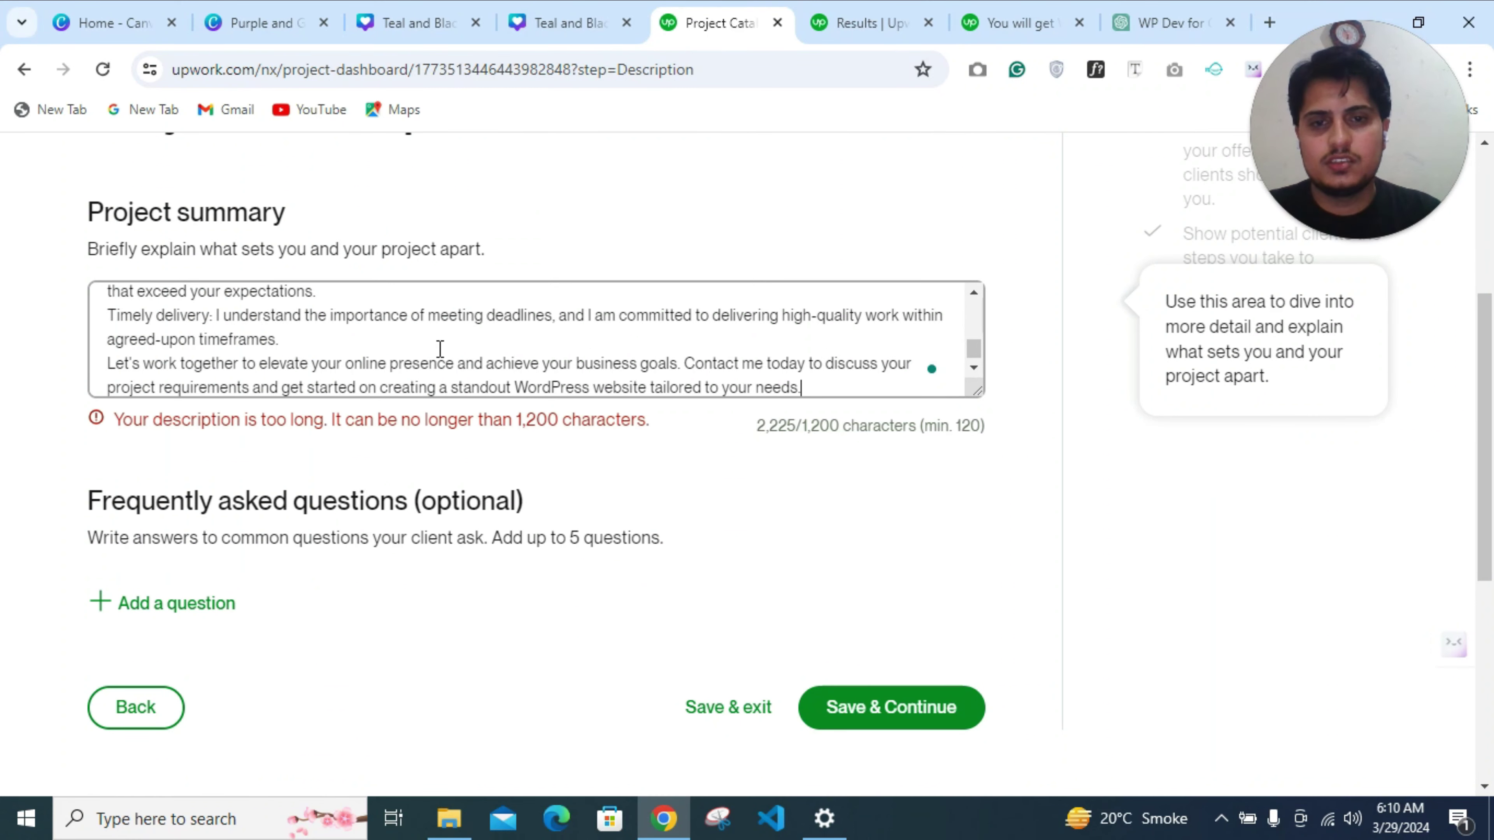
scroll(440, 349, "up", 10)
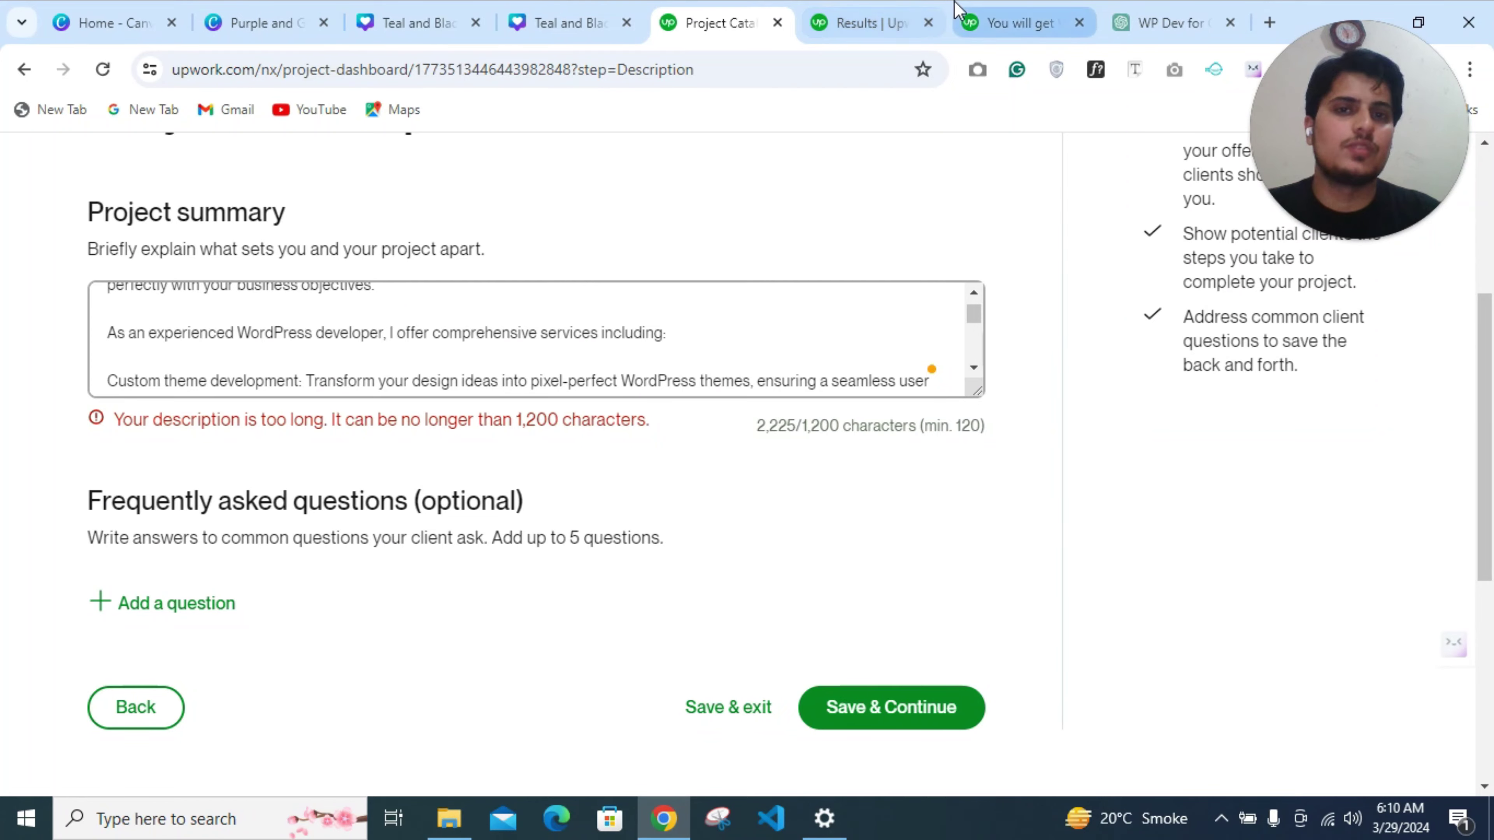
Return to the ChatGPT conversation and copy only the description's opening paragraphs and services list, ending with the Security enhancements bullet
left_click(870, 22)
left_click(971, 9)
left_click(1170, 22)
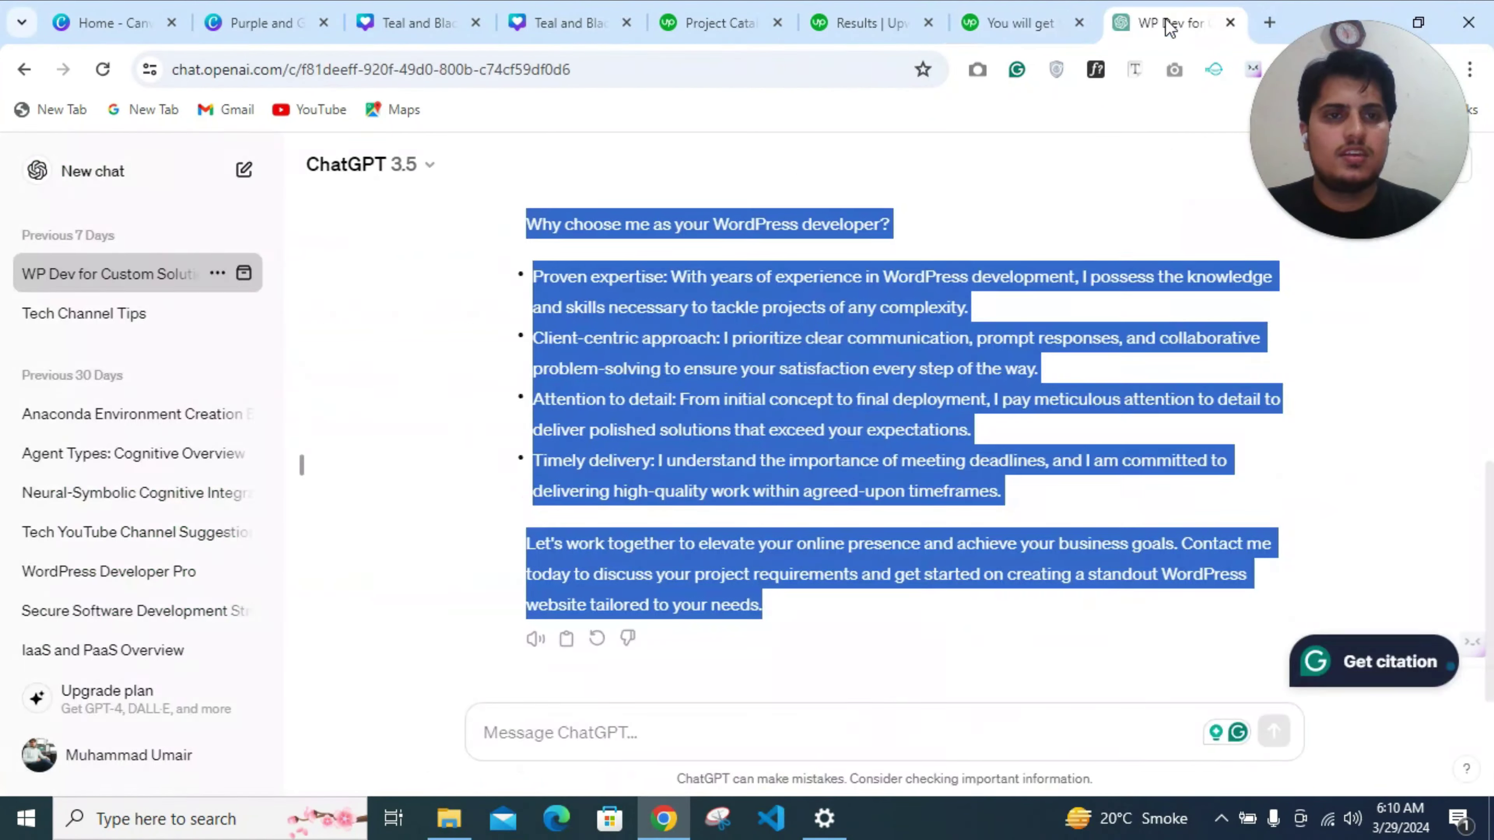
scroll(908, 453, "up", 2)
left_click(908, 452)
scroll(714, 442, "up", 10)
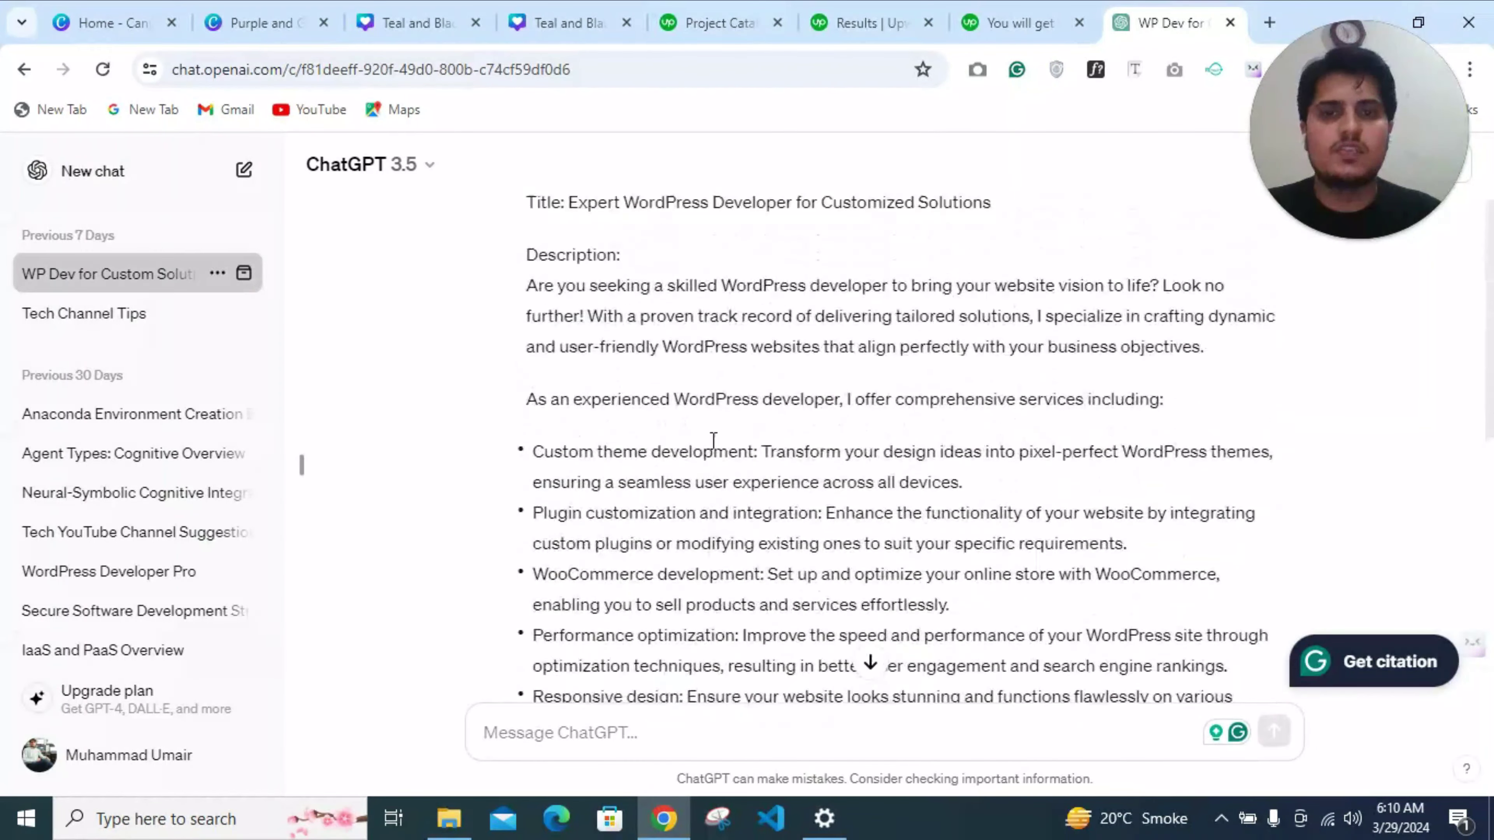
left_click_drag(534, 331, 1084, 385)
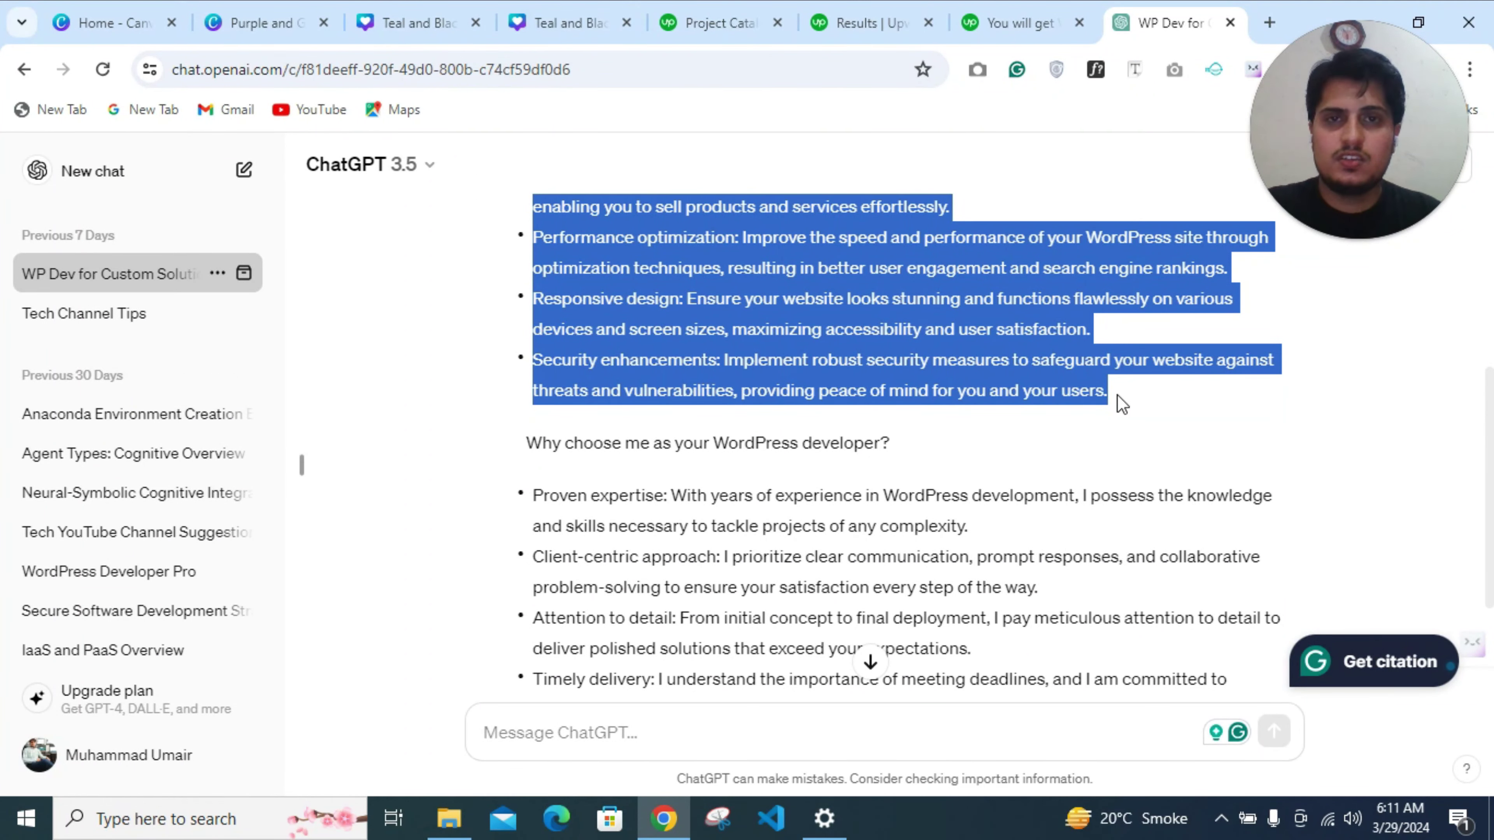
Replace the whole Upwork project summary with the shorter copied text and review it against the character limit
left_click(719, 22)
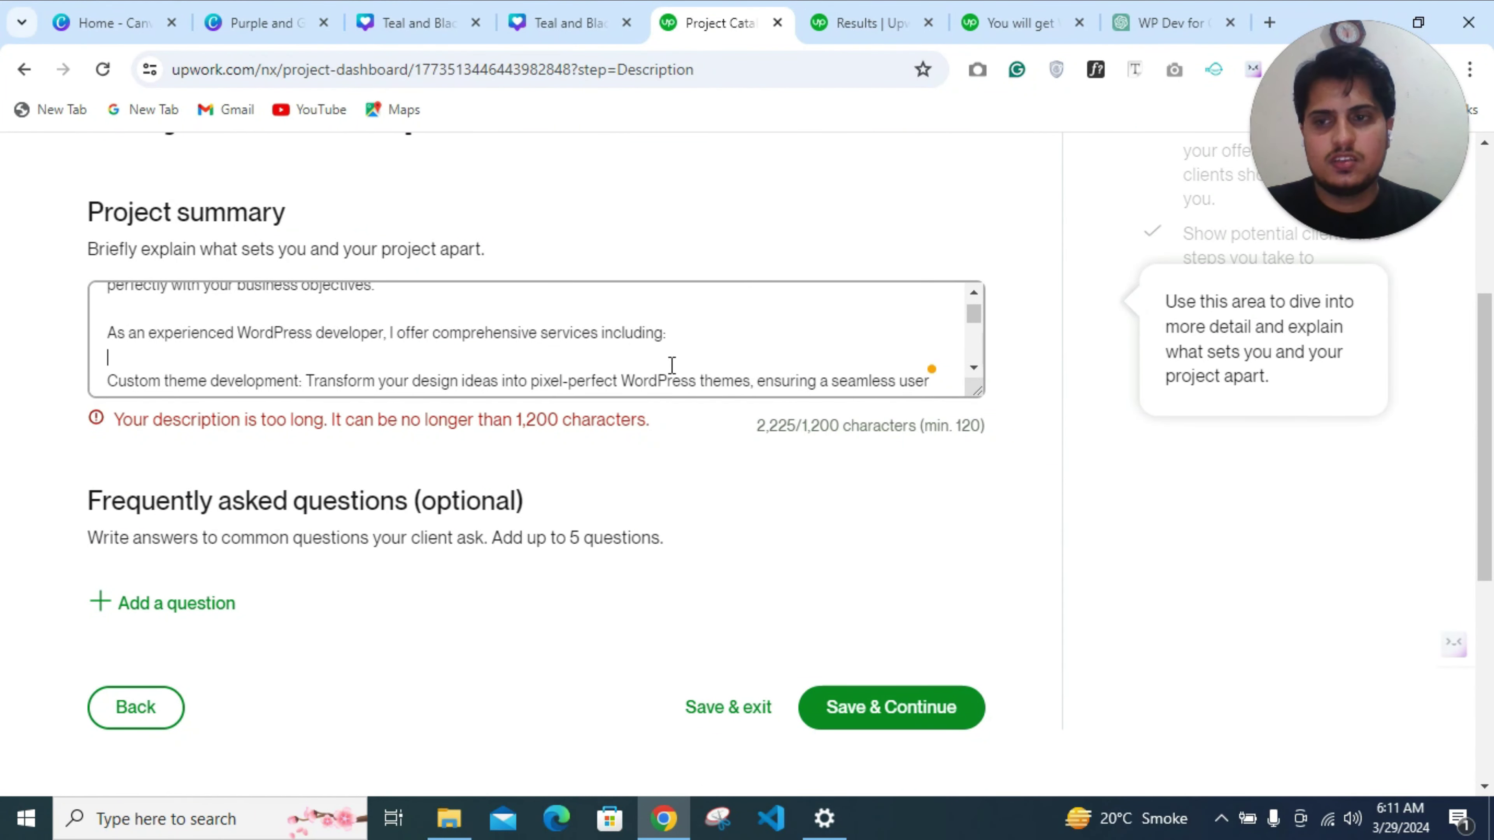
key("ctrl+a")
key("ctrl+v")
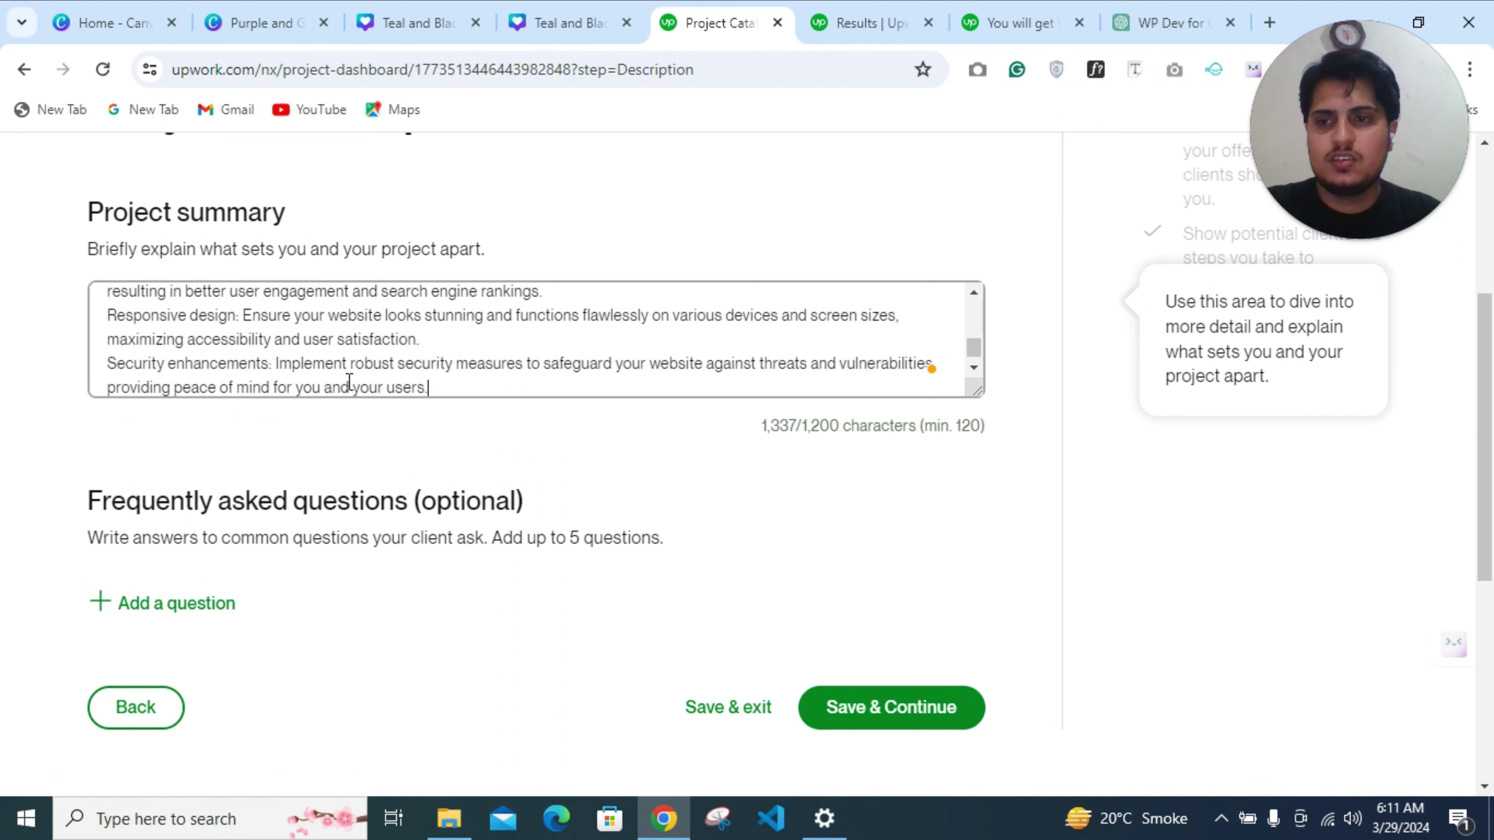
scroll(257, 361, "up", 10)
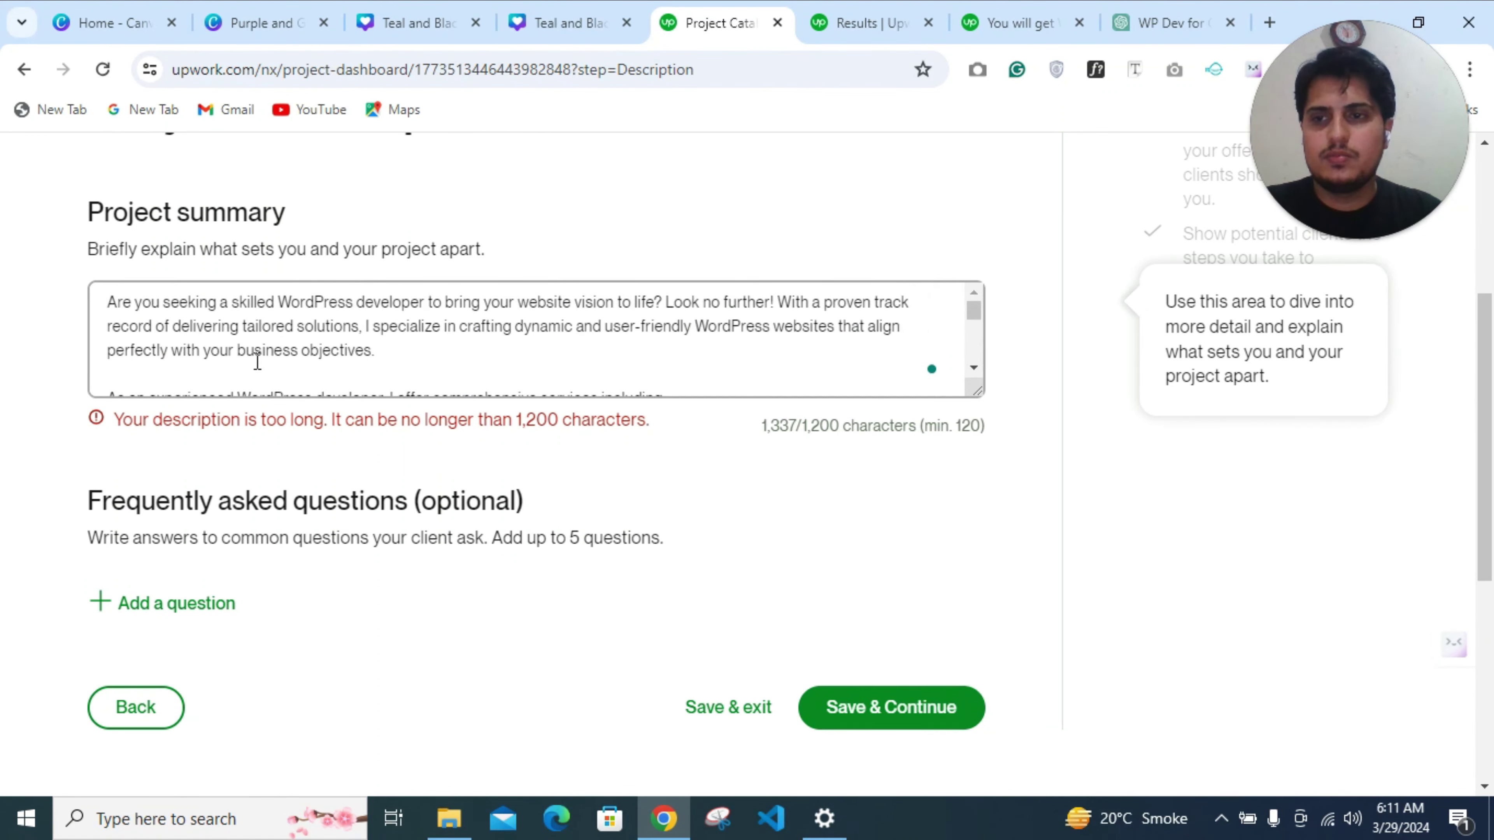
scroll(257, 359, "up", 5)
scroll(332, 647, "down", 2)
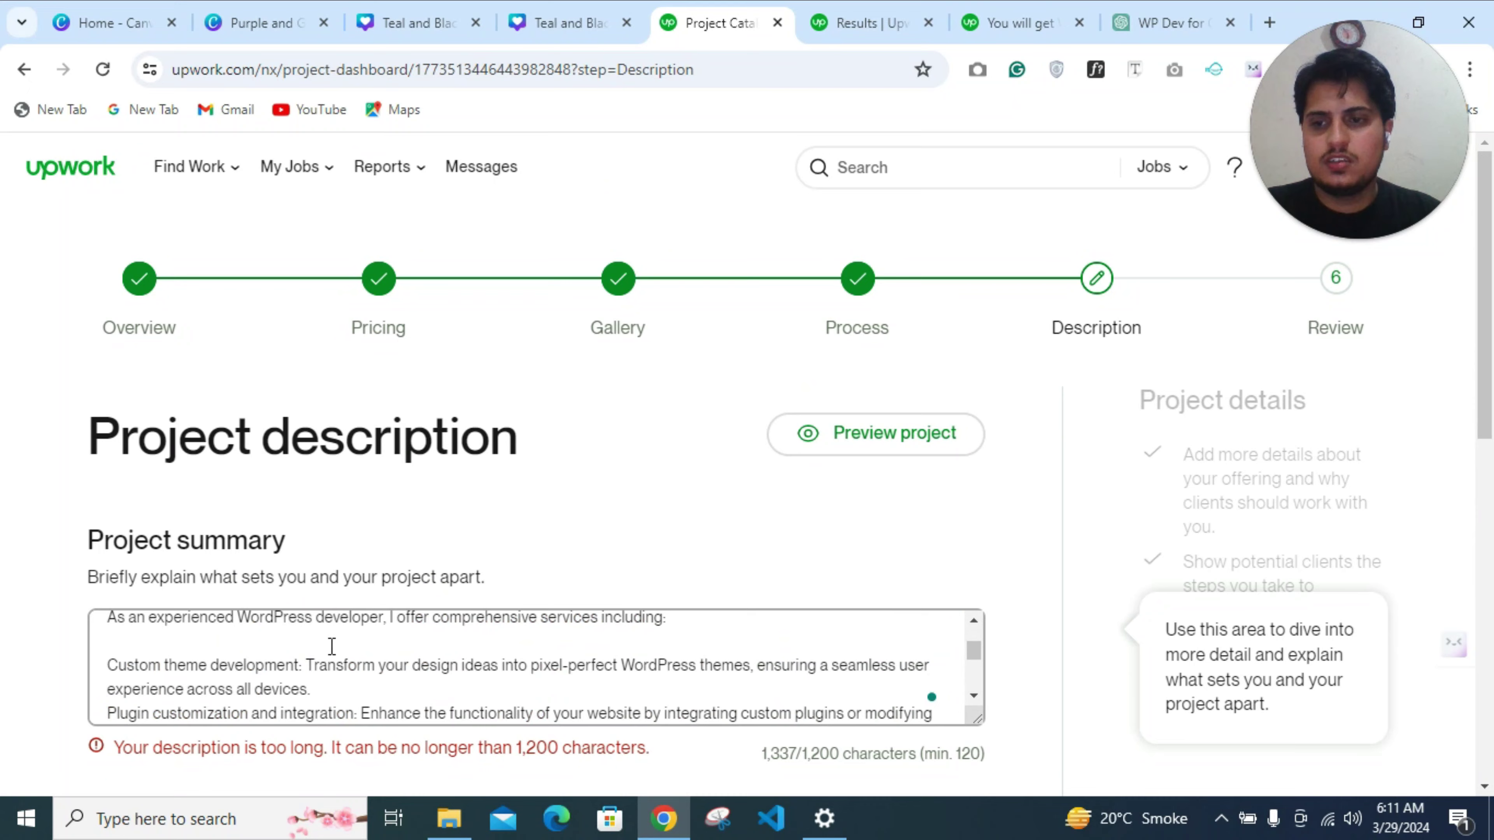
scroll(332, 647, "up", 2)
scroll(225, 464, "down", 3)
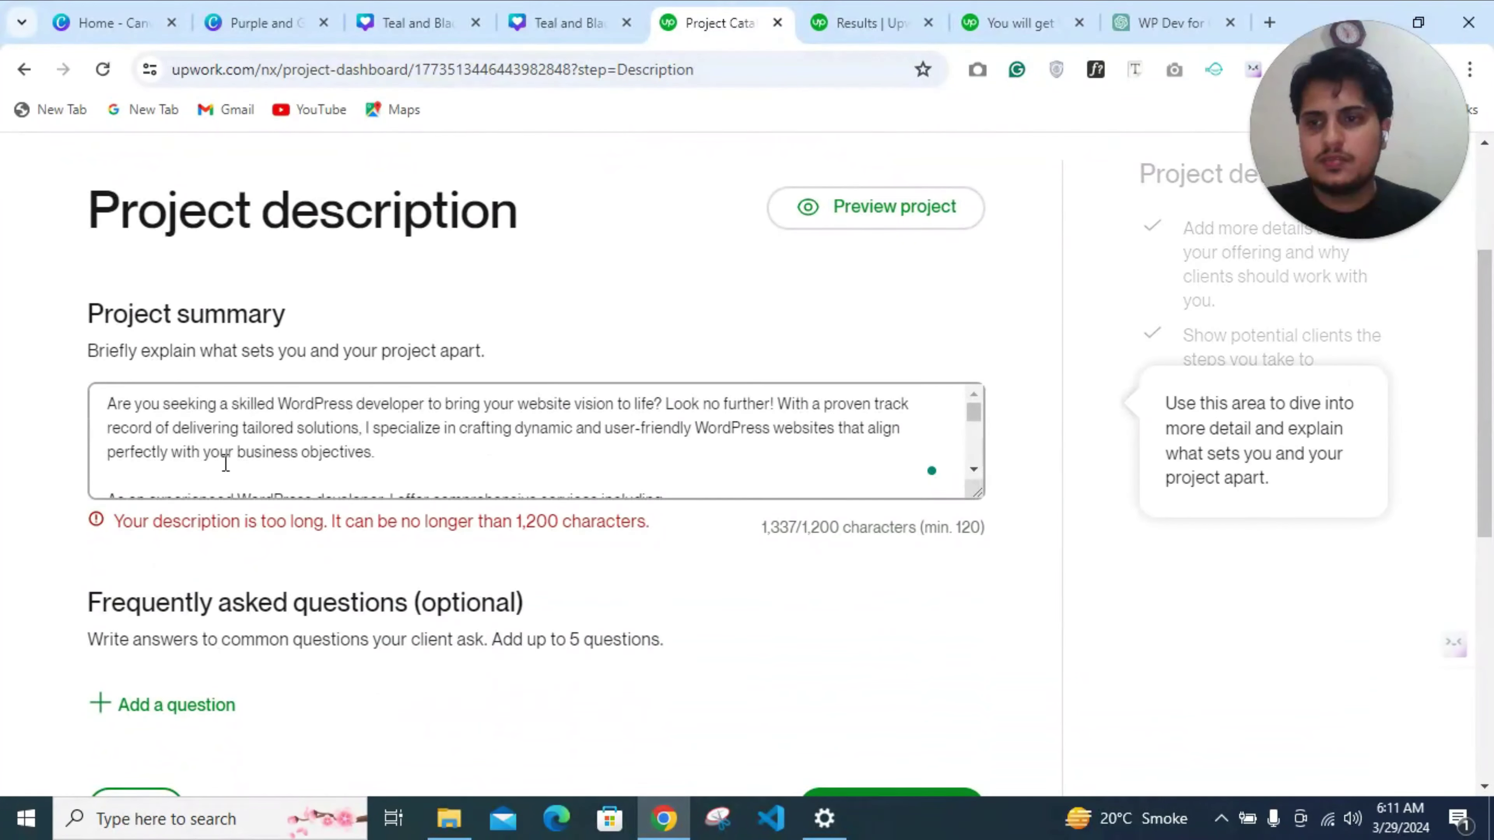
Remove the blank lines above and below the "As an experienced WordPress developer" sentence in the project summary
left_click(217, 478)
key("BackSpace")
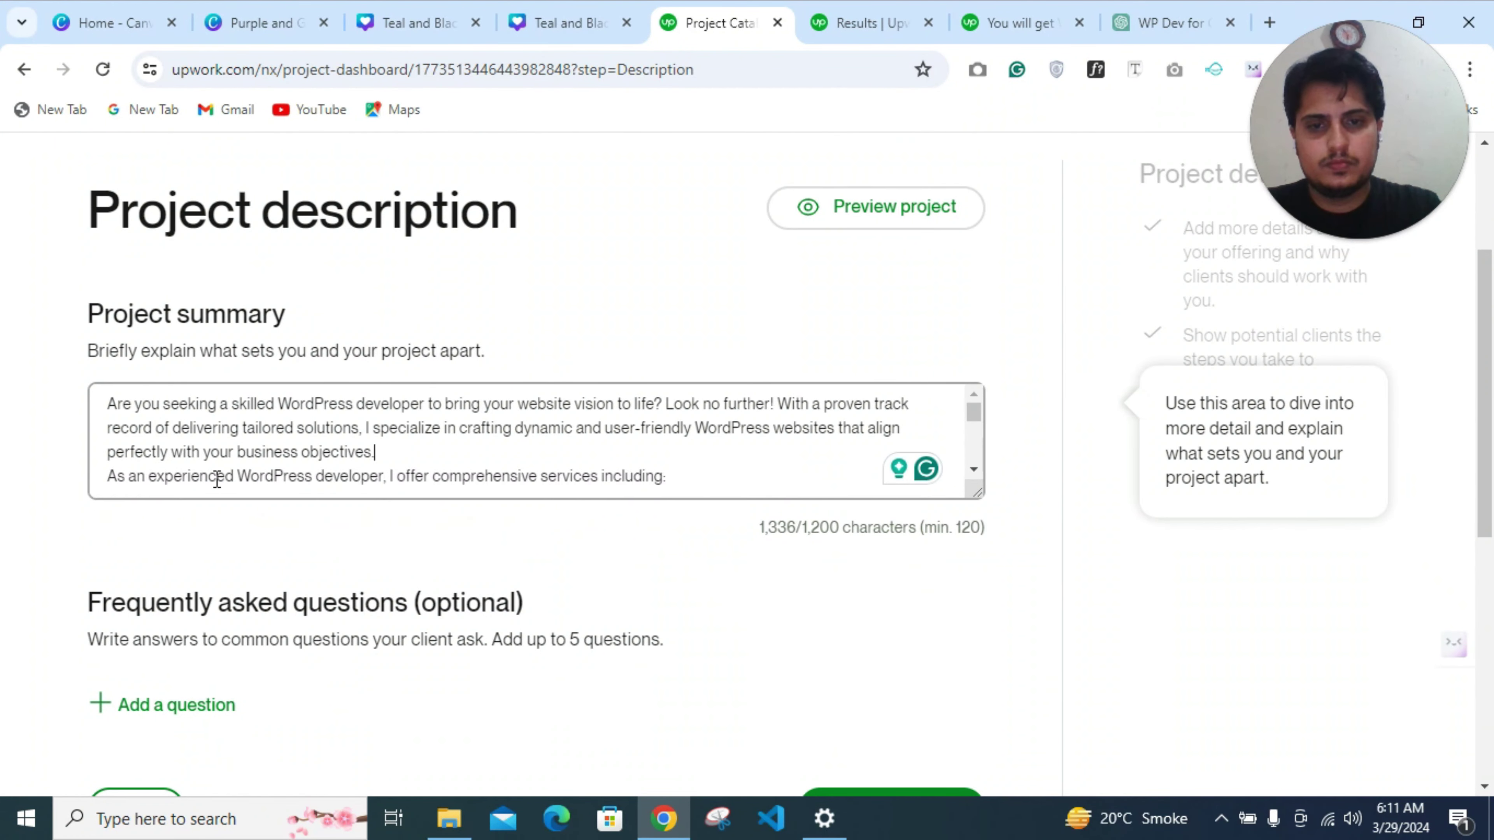
scroll(194, 476, "down", 2)
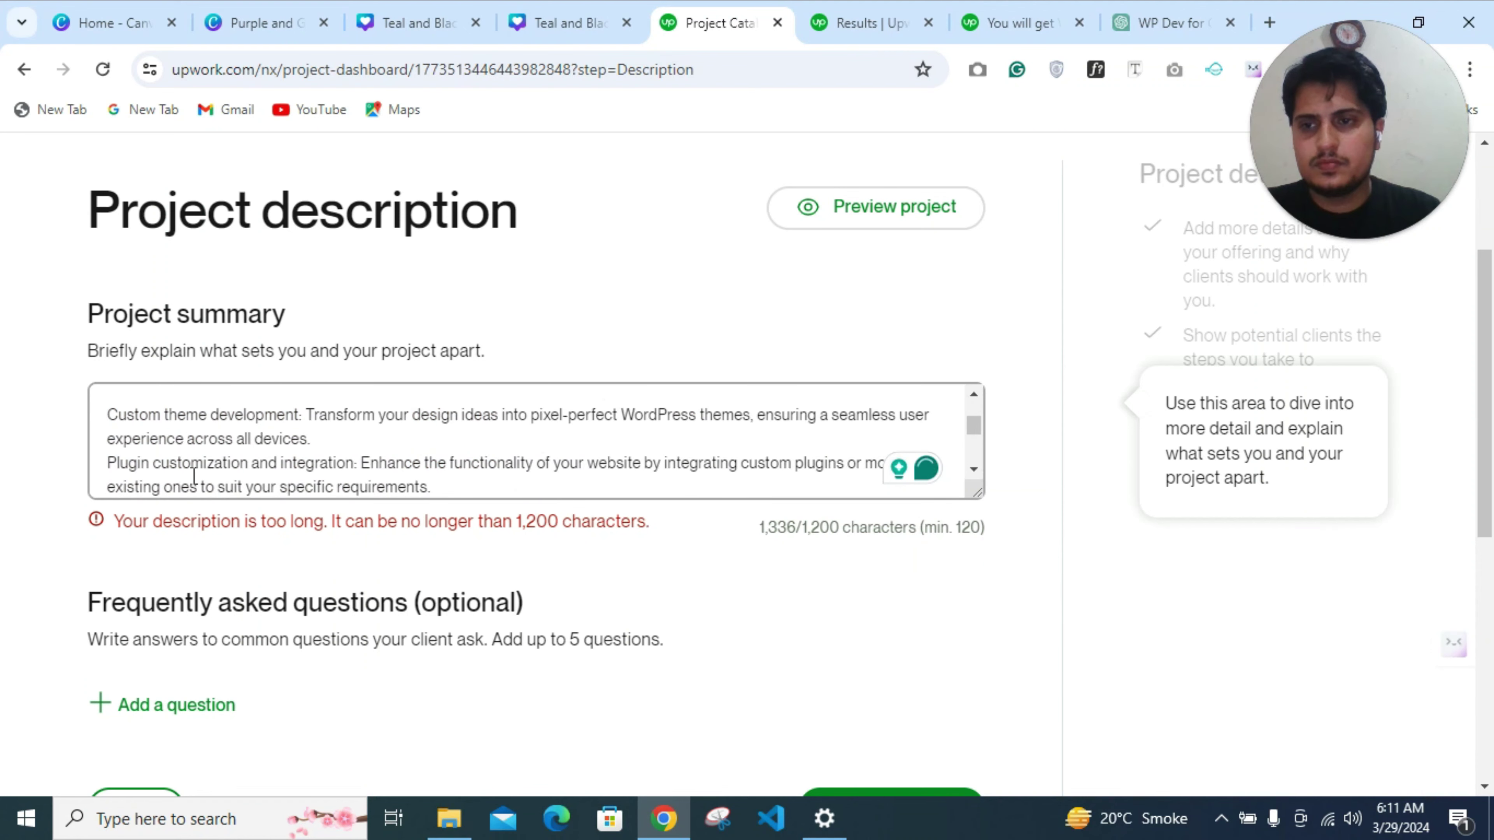
left_click(156, 391)
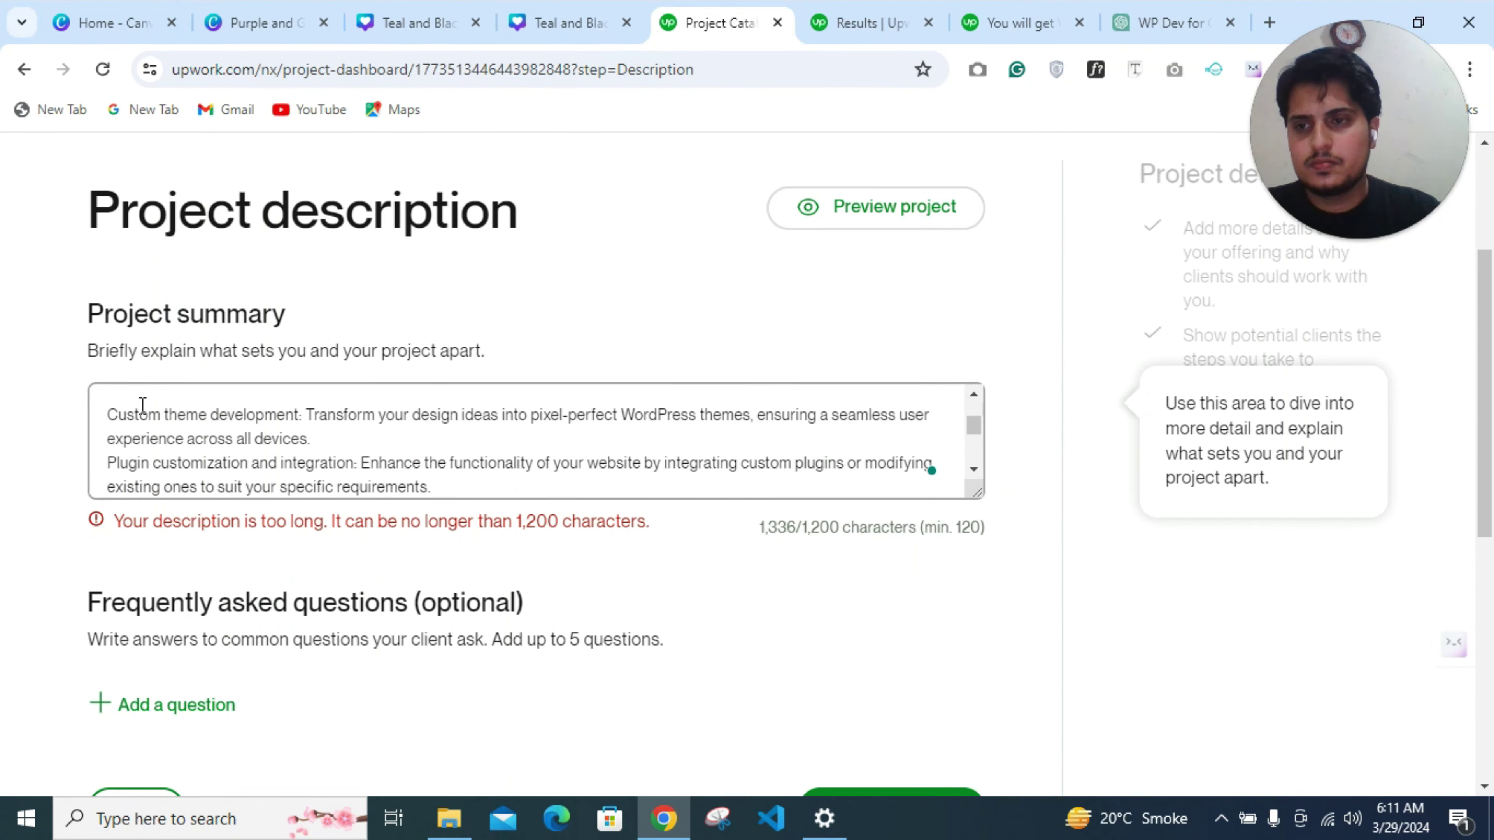
key("BackSpace")
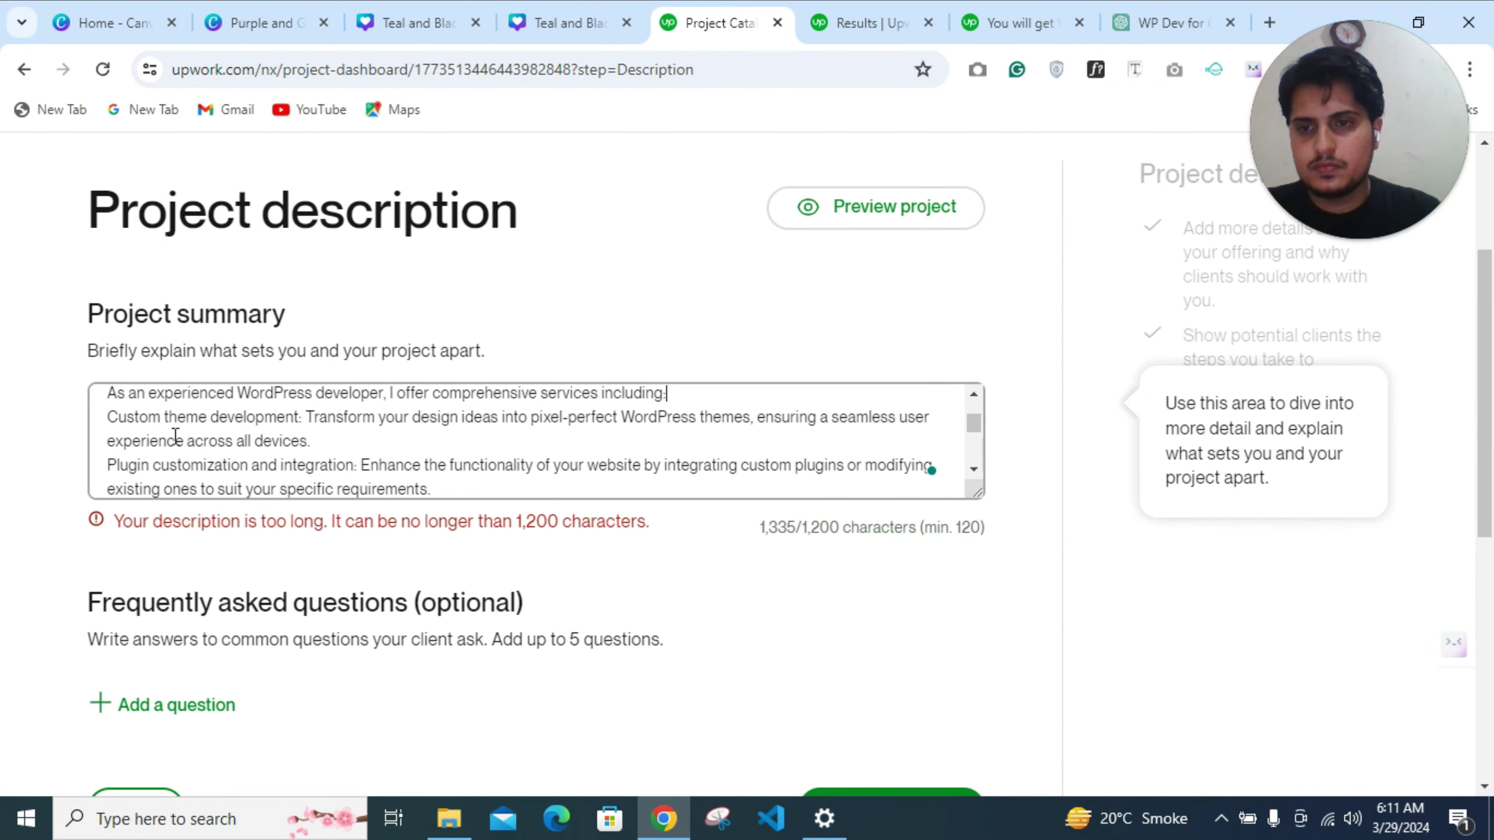
Read through the whole project summary, from the introduction to the Security enhancements item, to find wording that can be cut
scroll(175, 436, "down", 6)
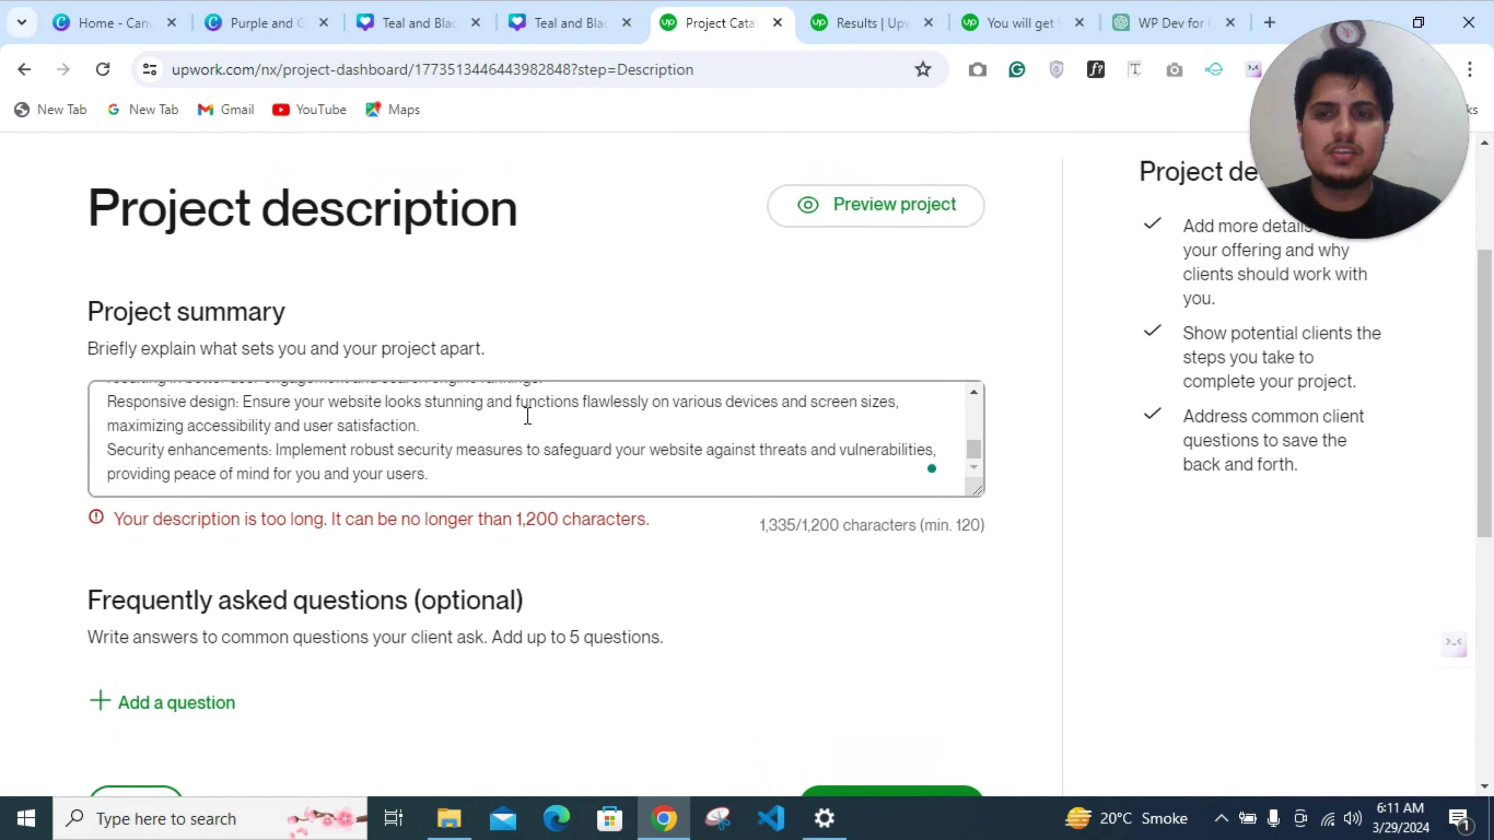
scroll(524, 413, "up", 2)
scroll(458, 449, "up", 2)
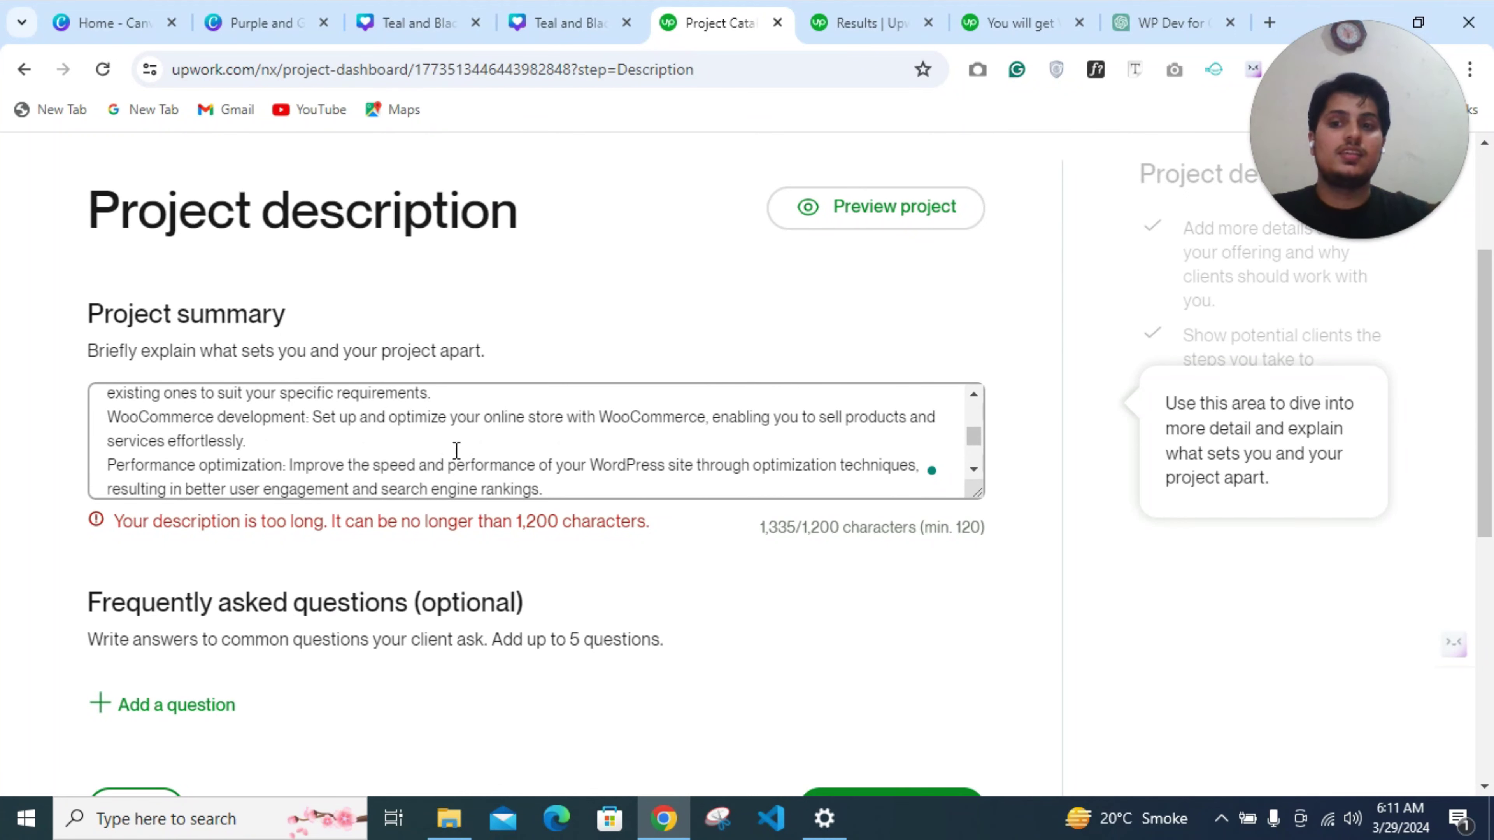
scroll(457, 450, "up", 2)
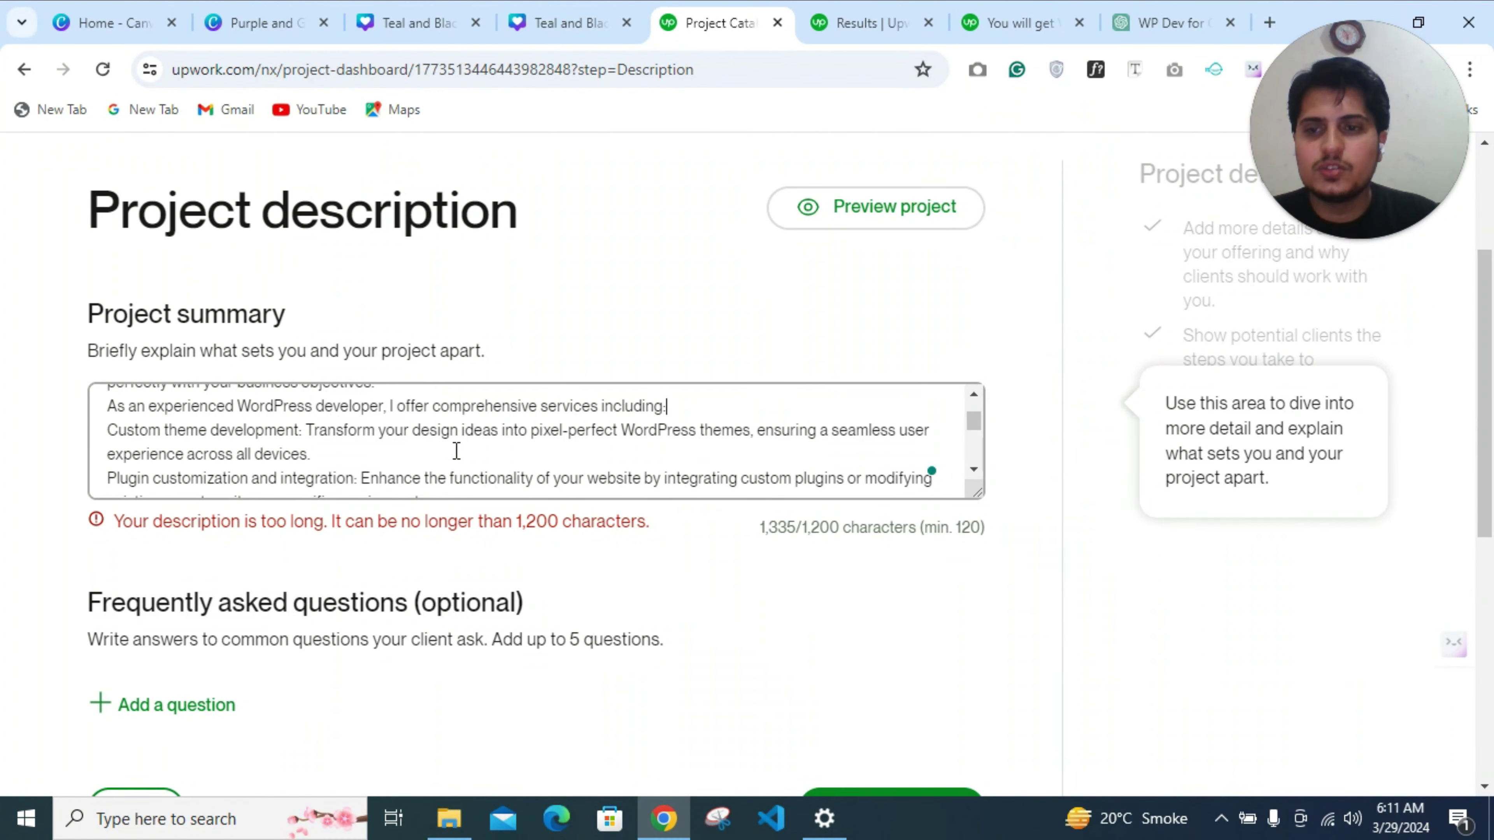
scroll(456, 451, "up", 2)
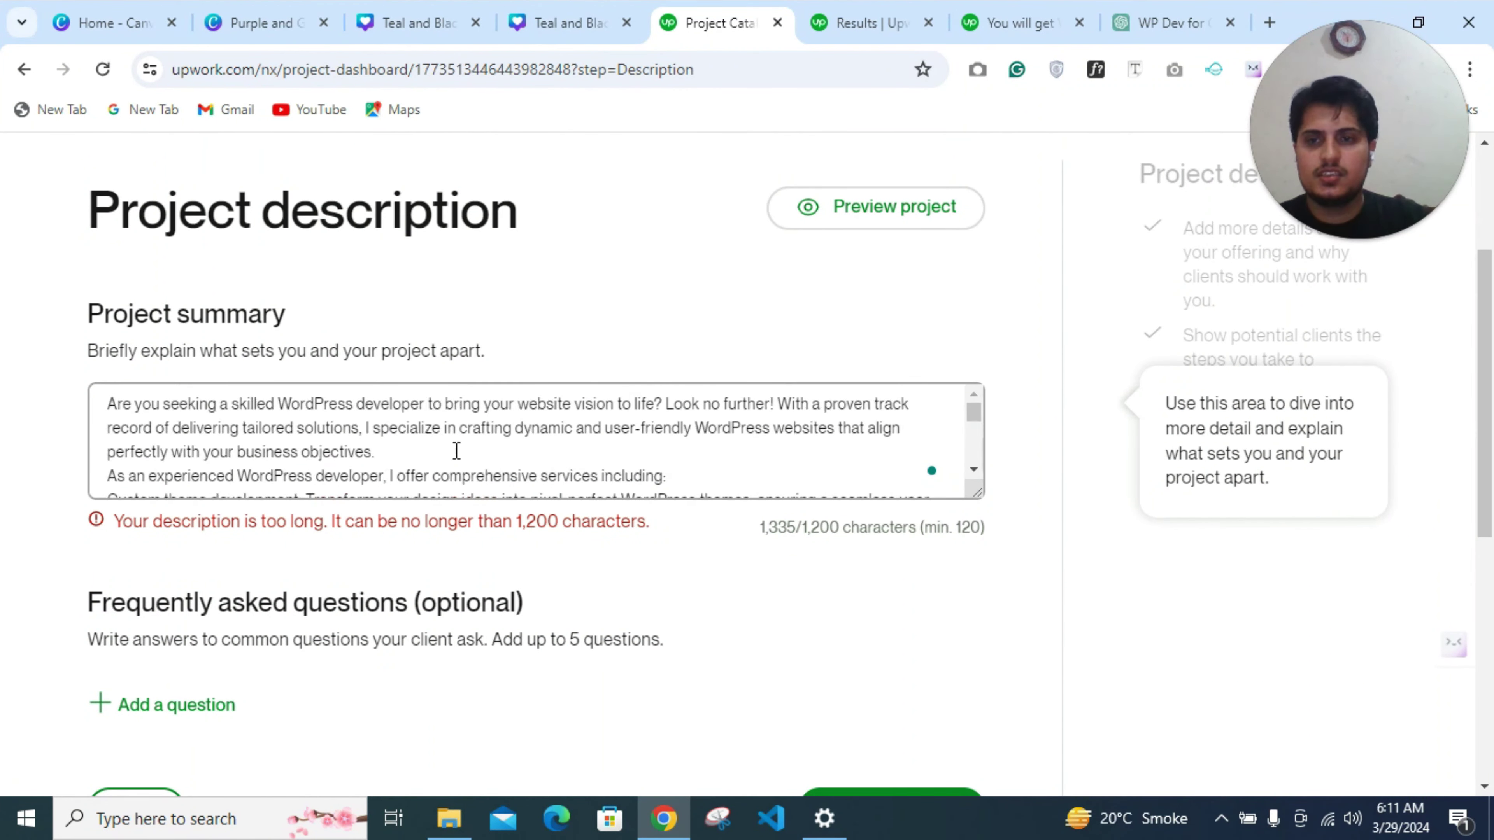
scroll(459, 456, "up", 2)
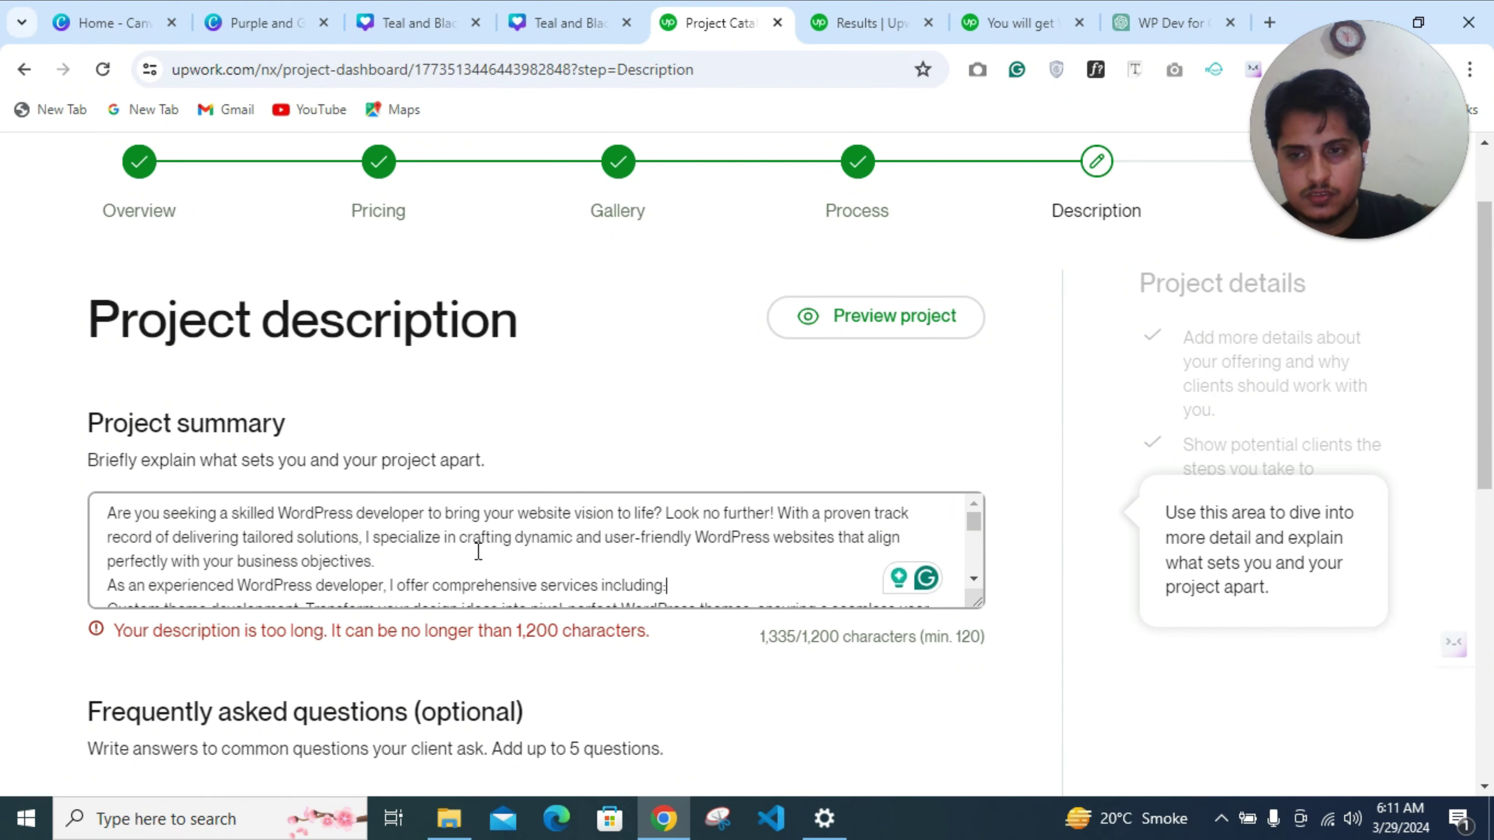
scroll(478, 552, "down", 1)
scroll(477, 550, "up", 2)
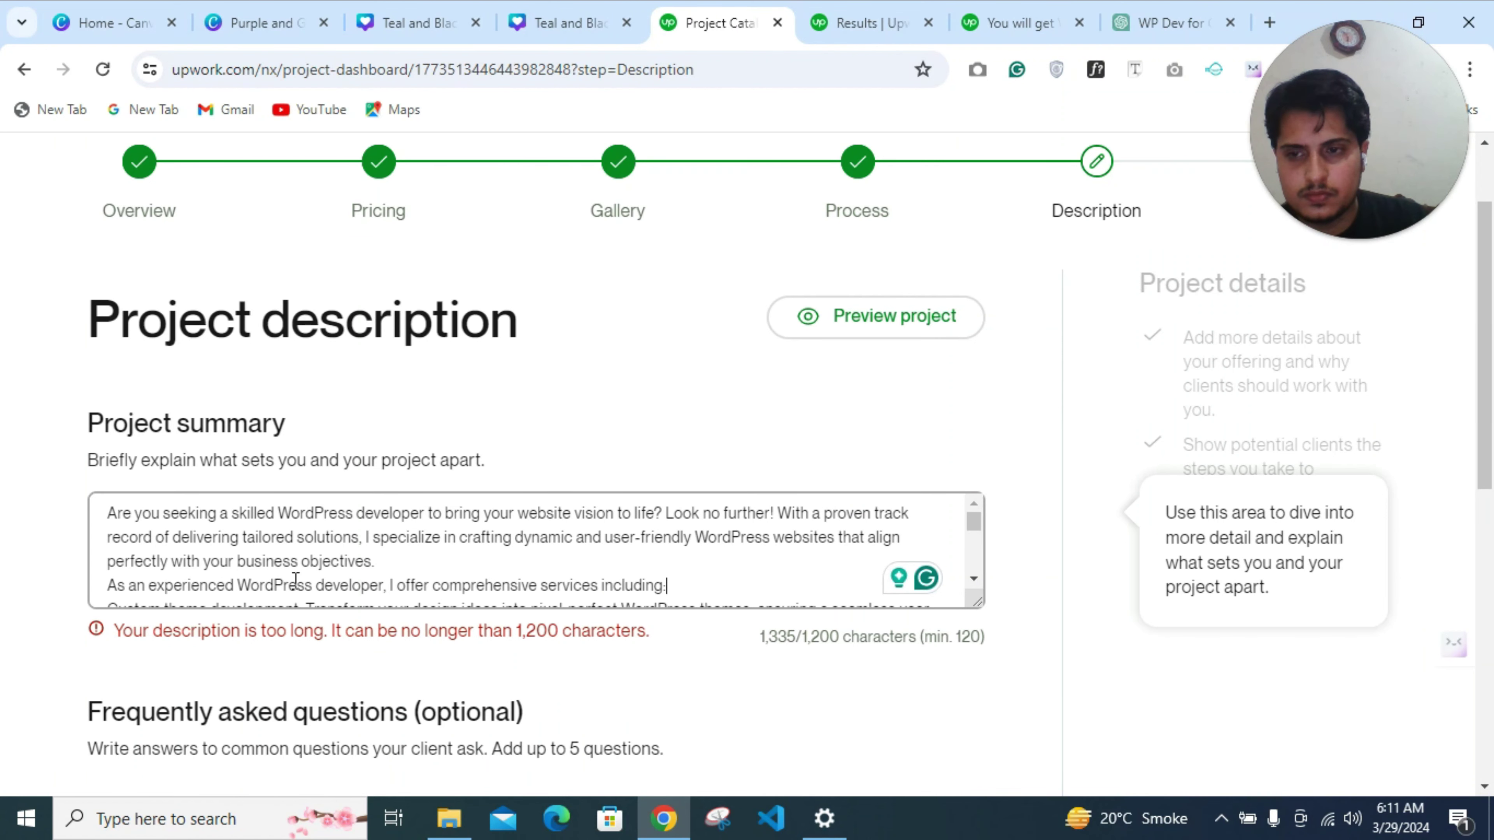
scroll(297, 580, "down", 1)
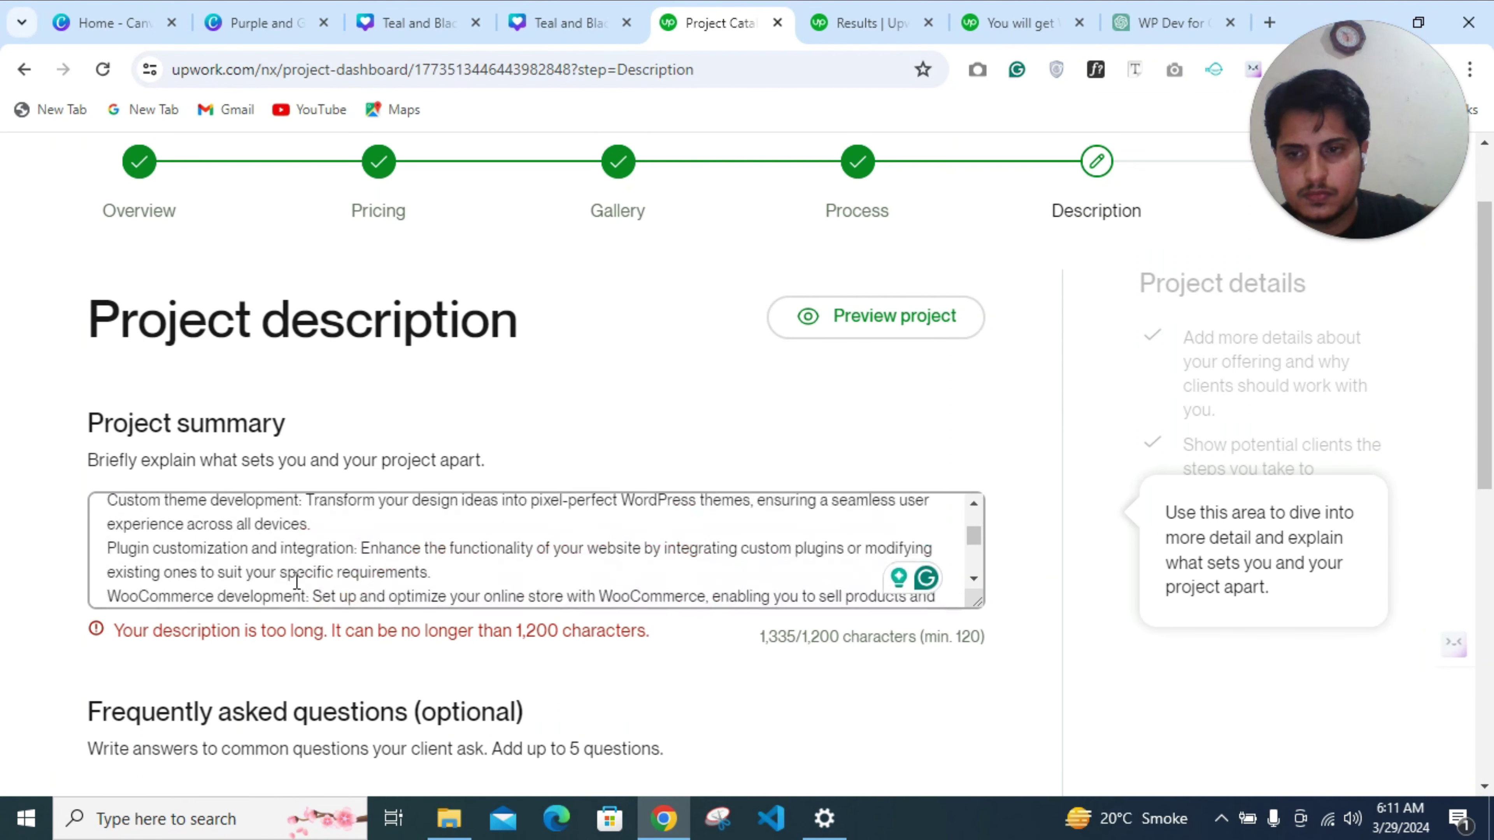
scroll(296, 581, "down", 2)
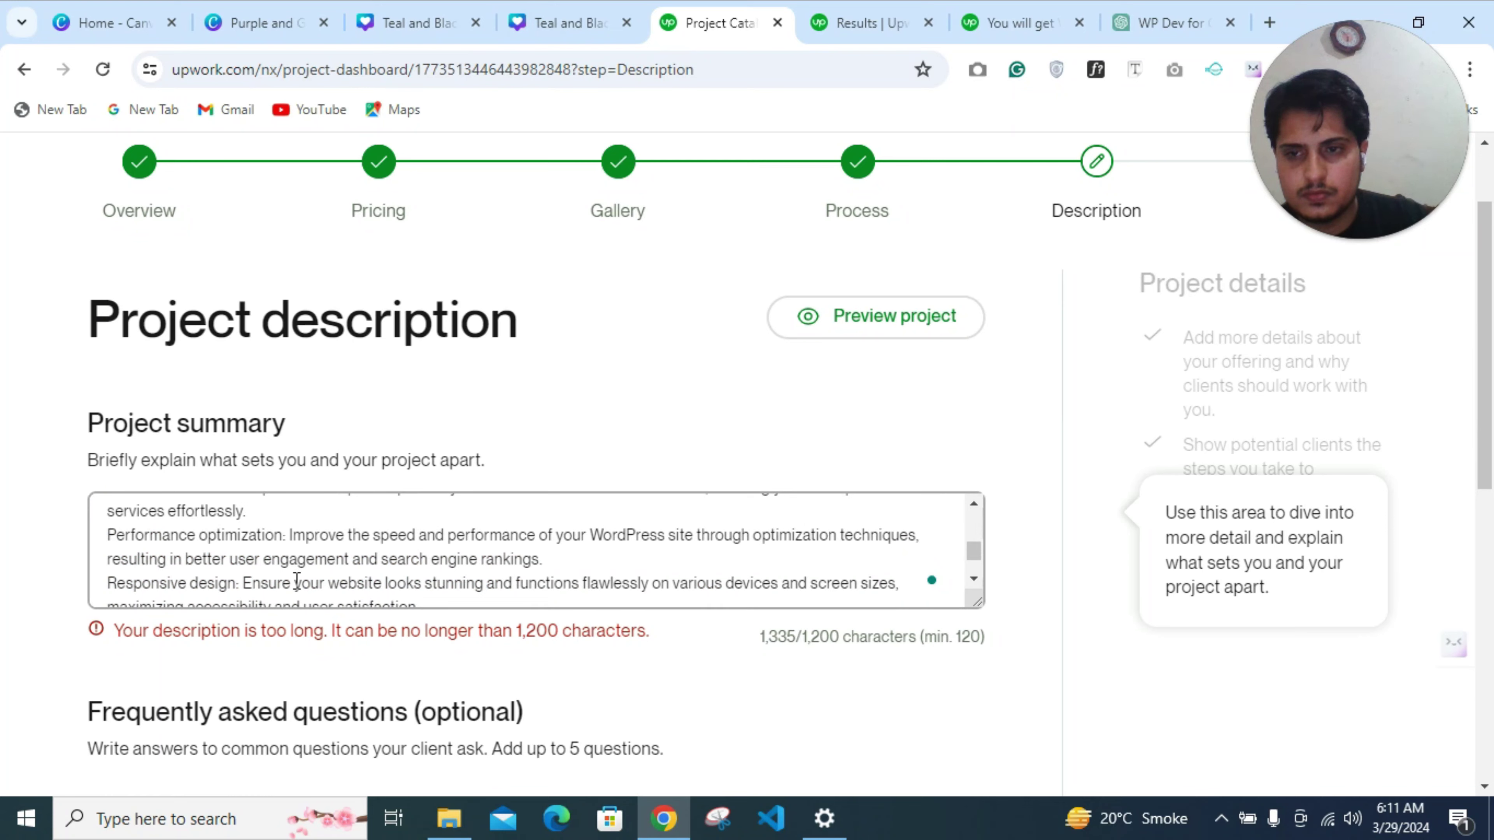
scroll(297, 579, "down", 3)
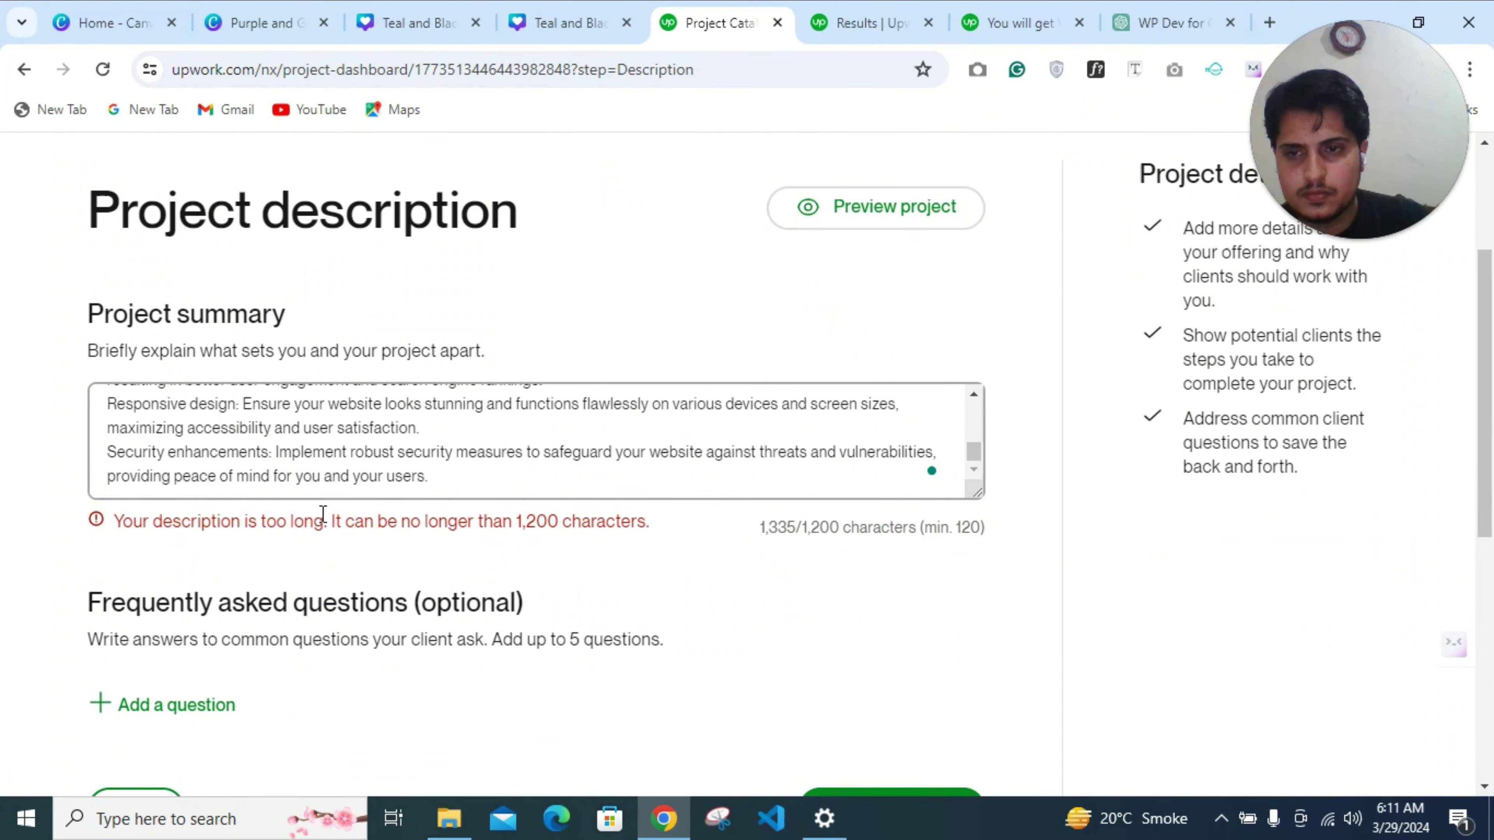
left_click_drag(278, 453, 249, 476)
left_click(468, 477)
scroll(252, 444, "up", 2)
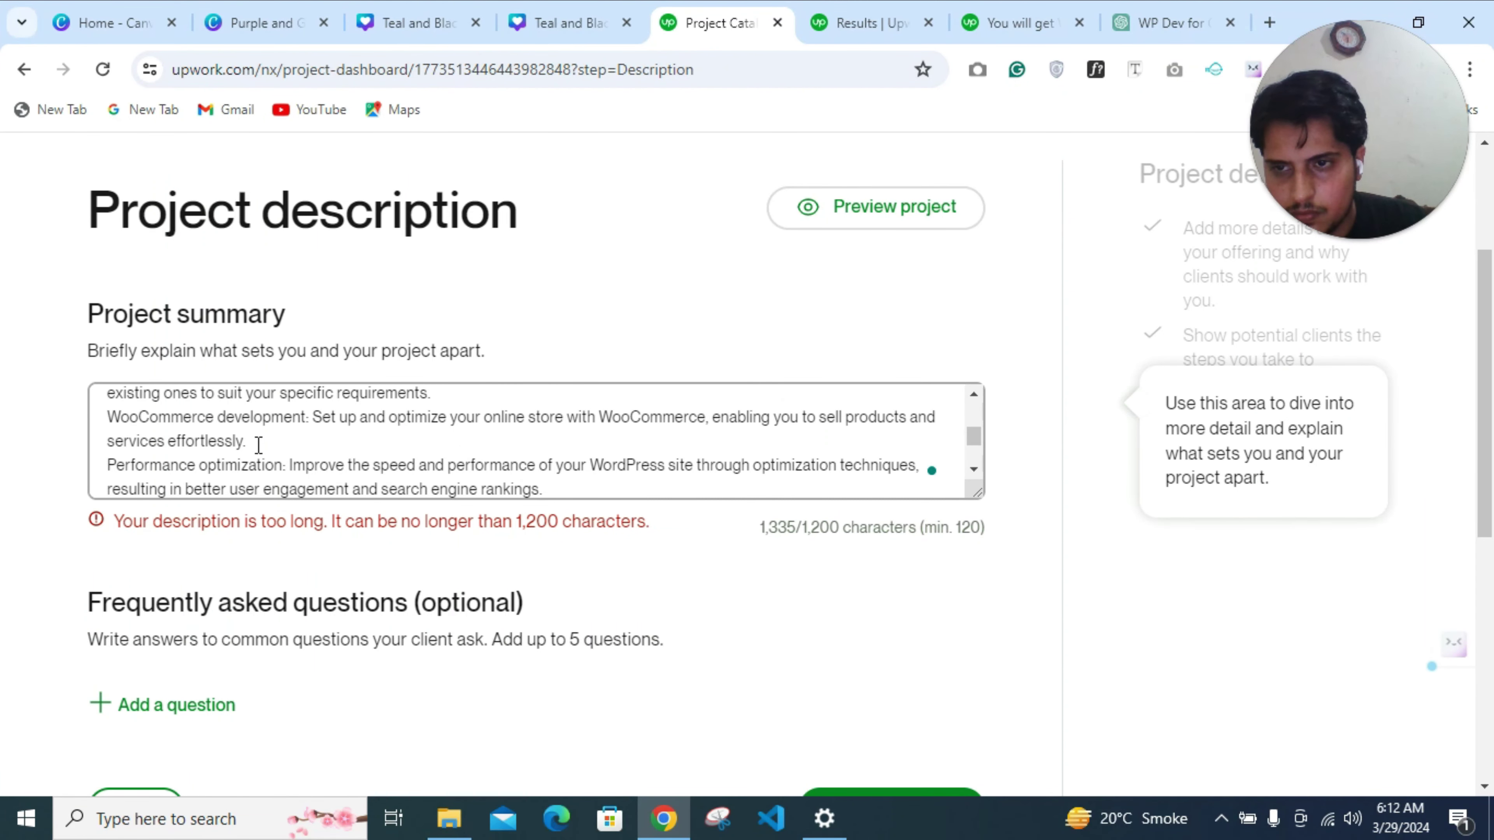
scroll(259, 445, "up", 2)
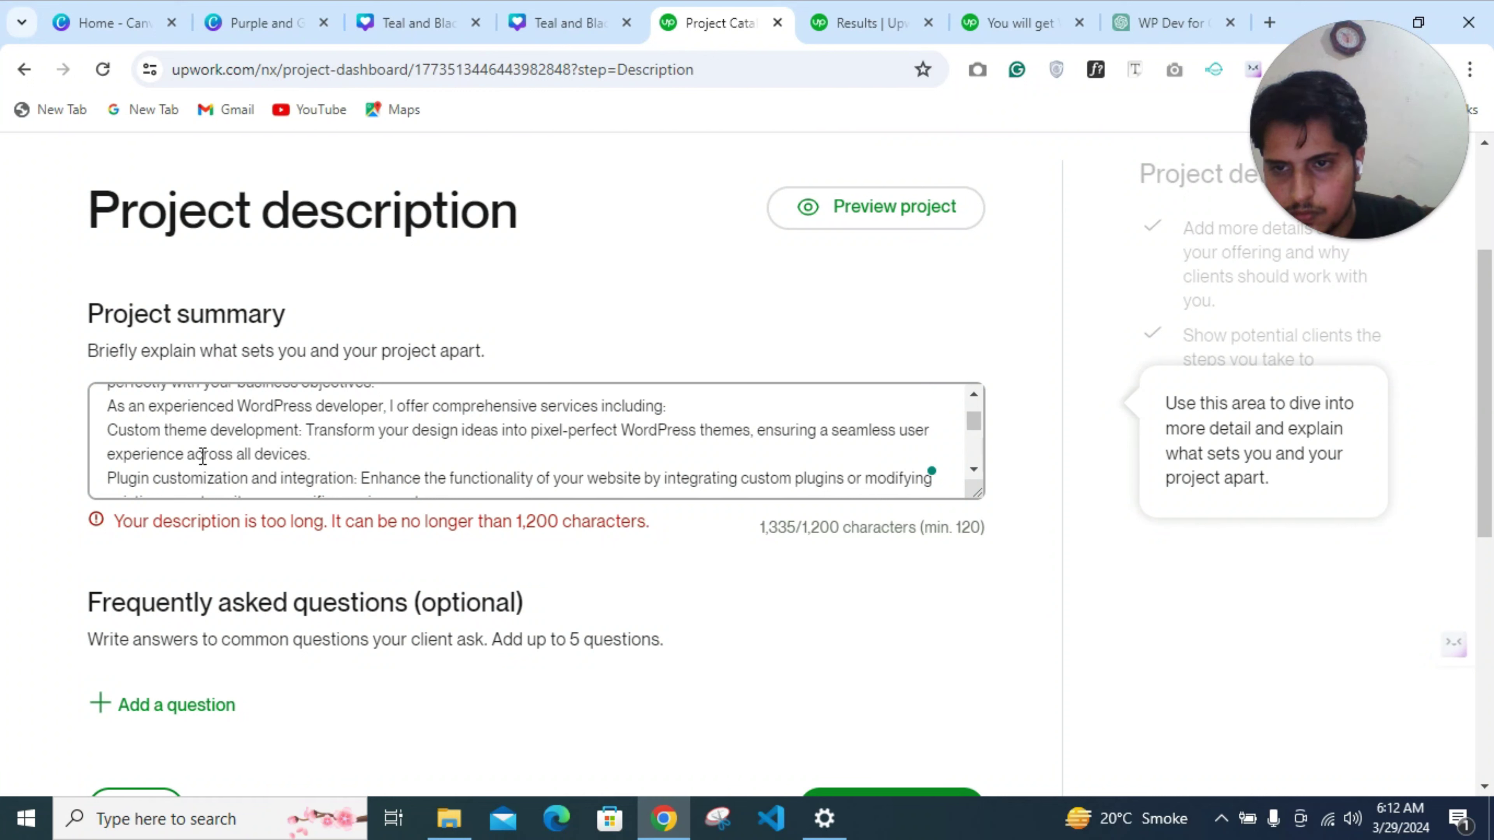
scroll(203, 456, "up", 2)
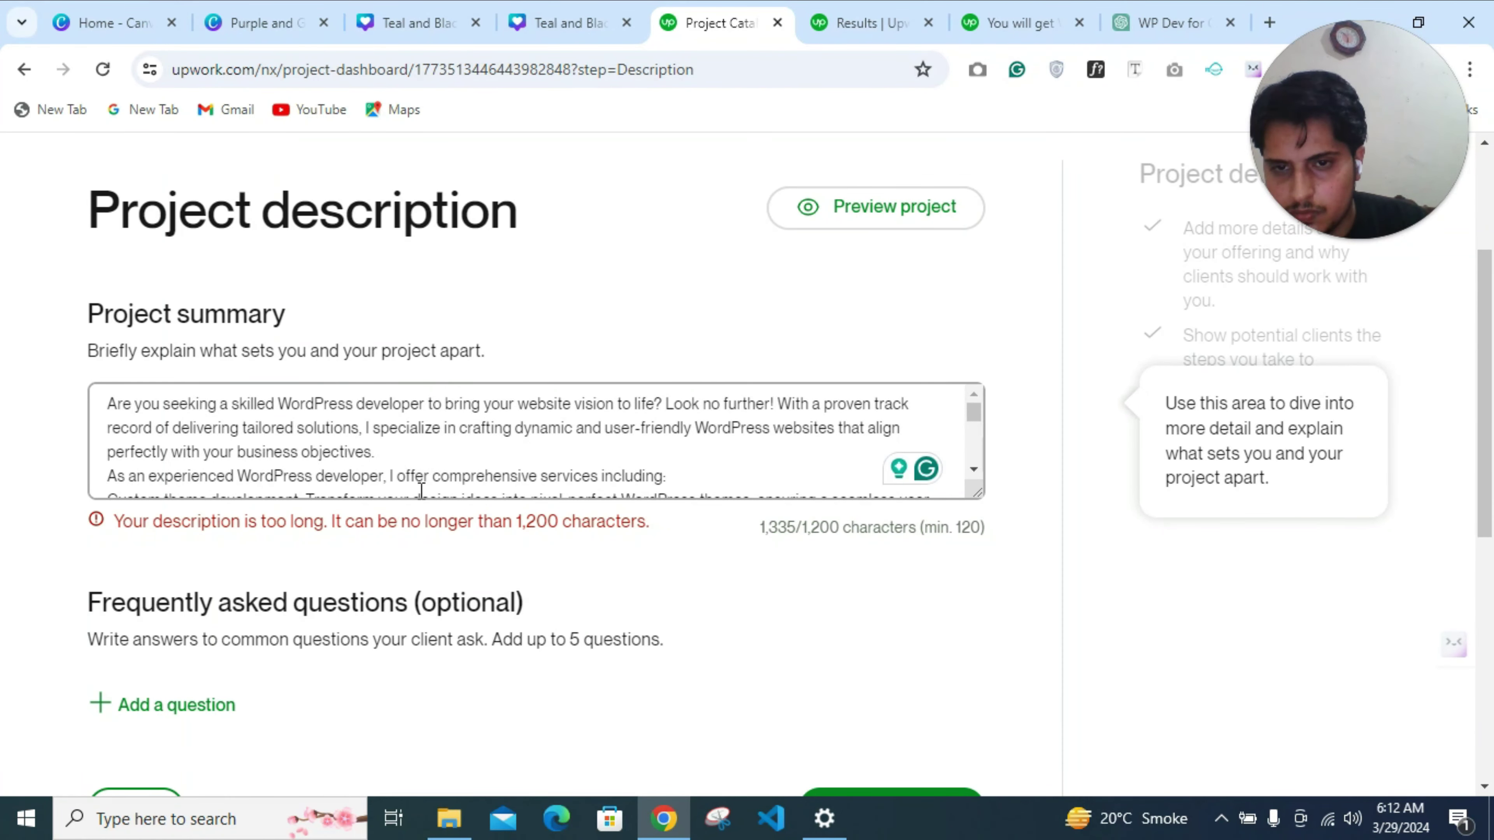
Delete "As an experienced WordPress developer," and the leftover space so the sentence starts with "I offer"
left_click_drag(389, 476, 108, 475)
key("BackSpace")
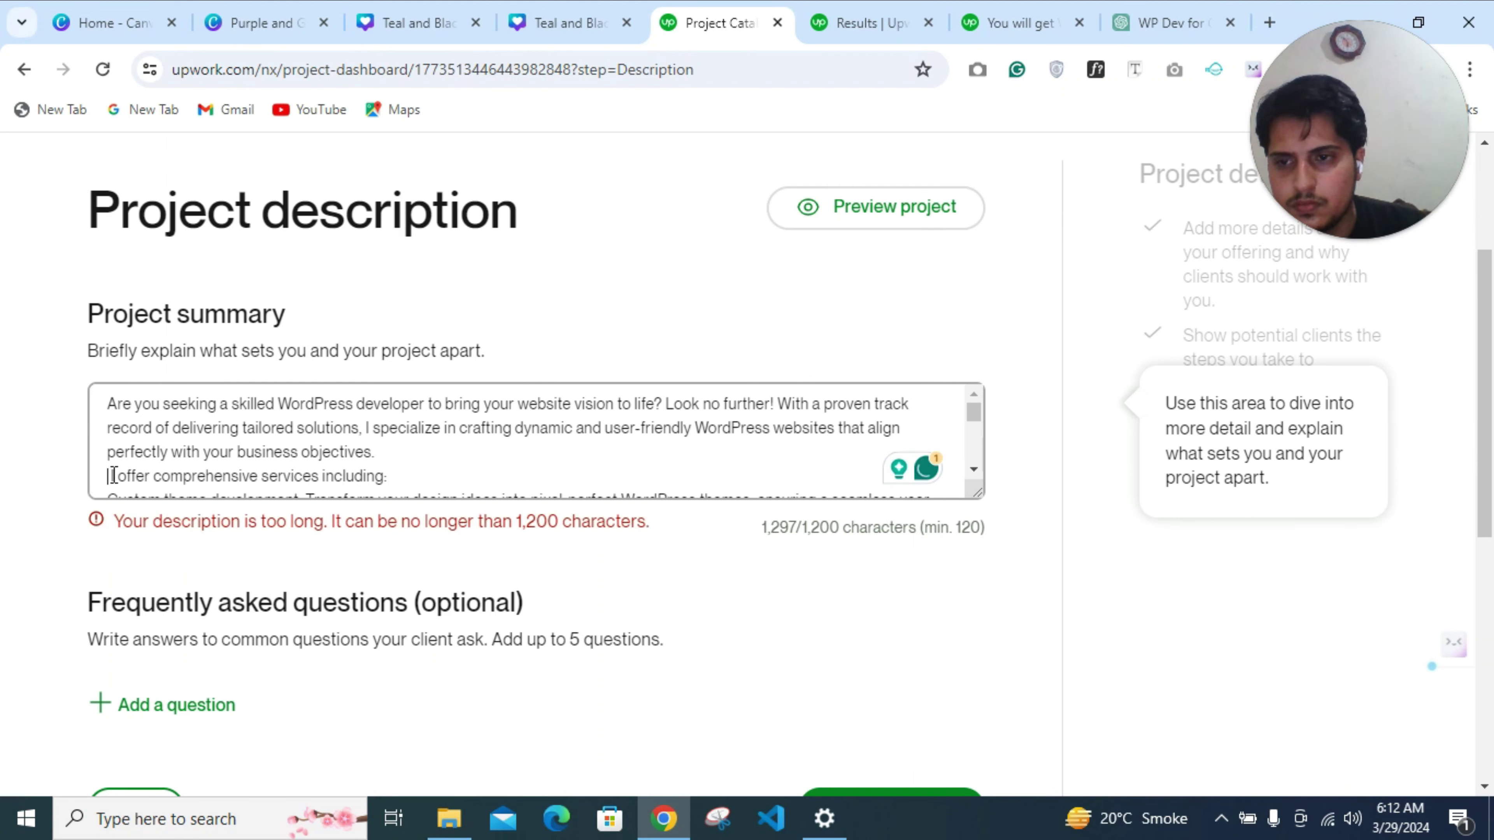
left_click(113, 476)
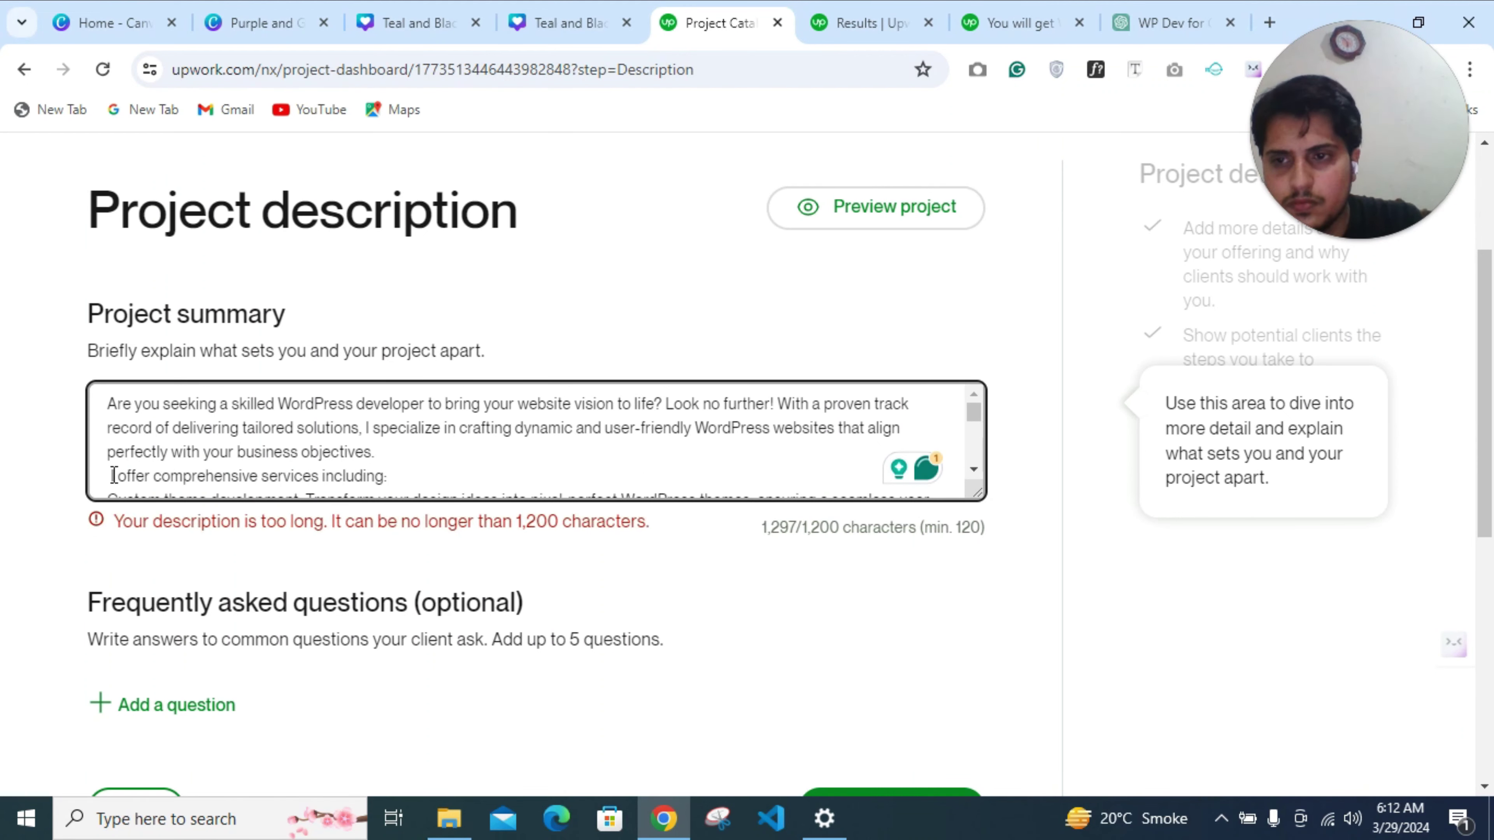
key("BackSpace")
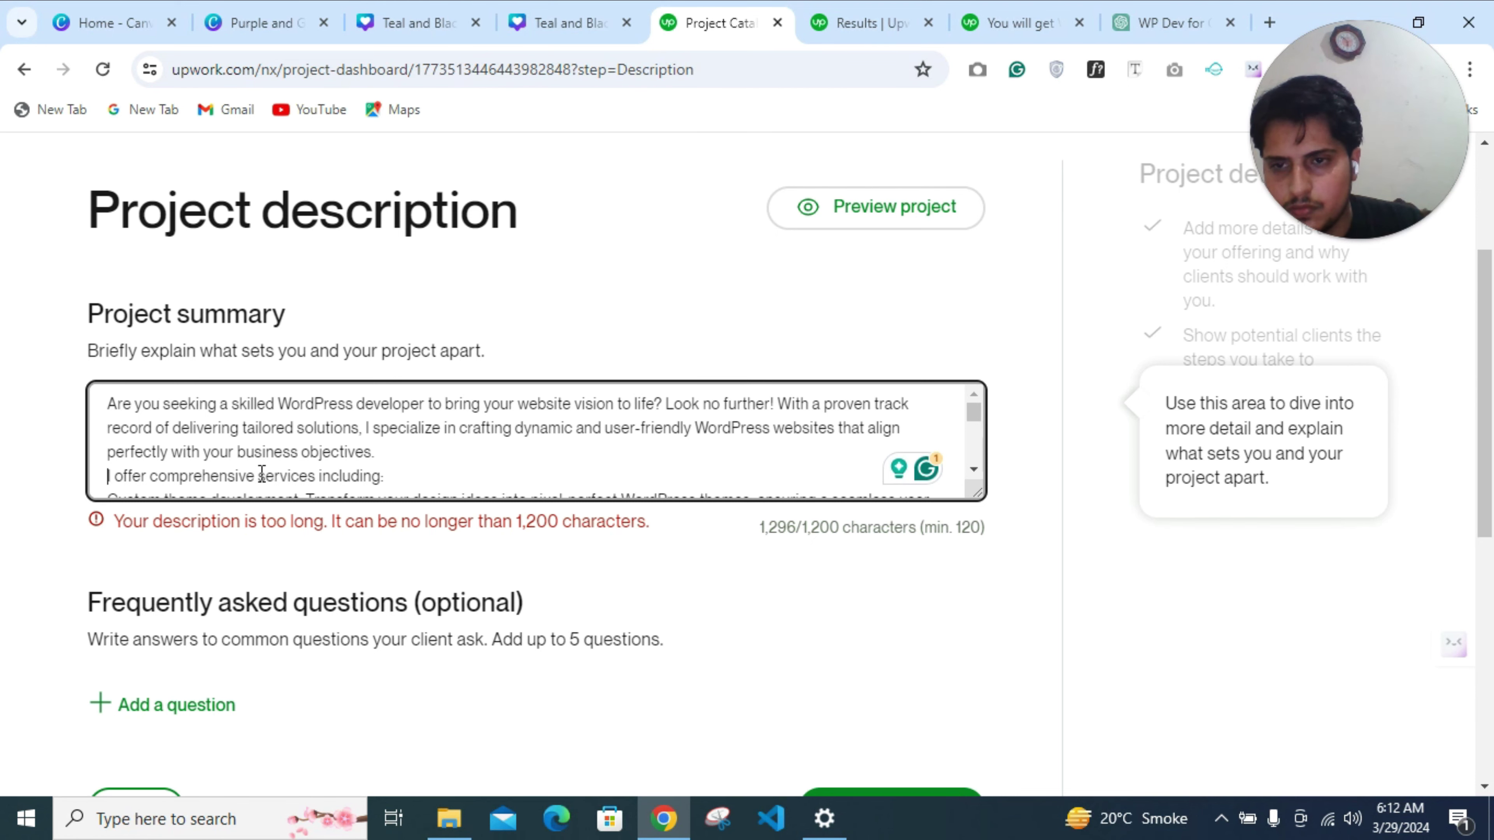
Remove "I offer" from the services sentence so it starts with "comprehensive"
left_click_drag(260, 475, 185, 476)
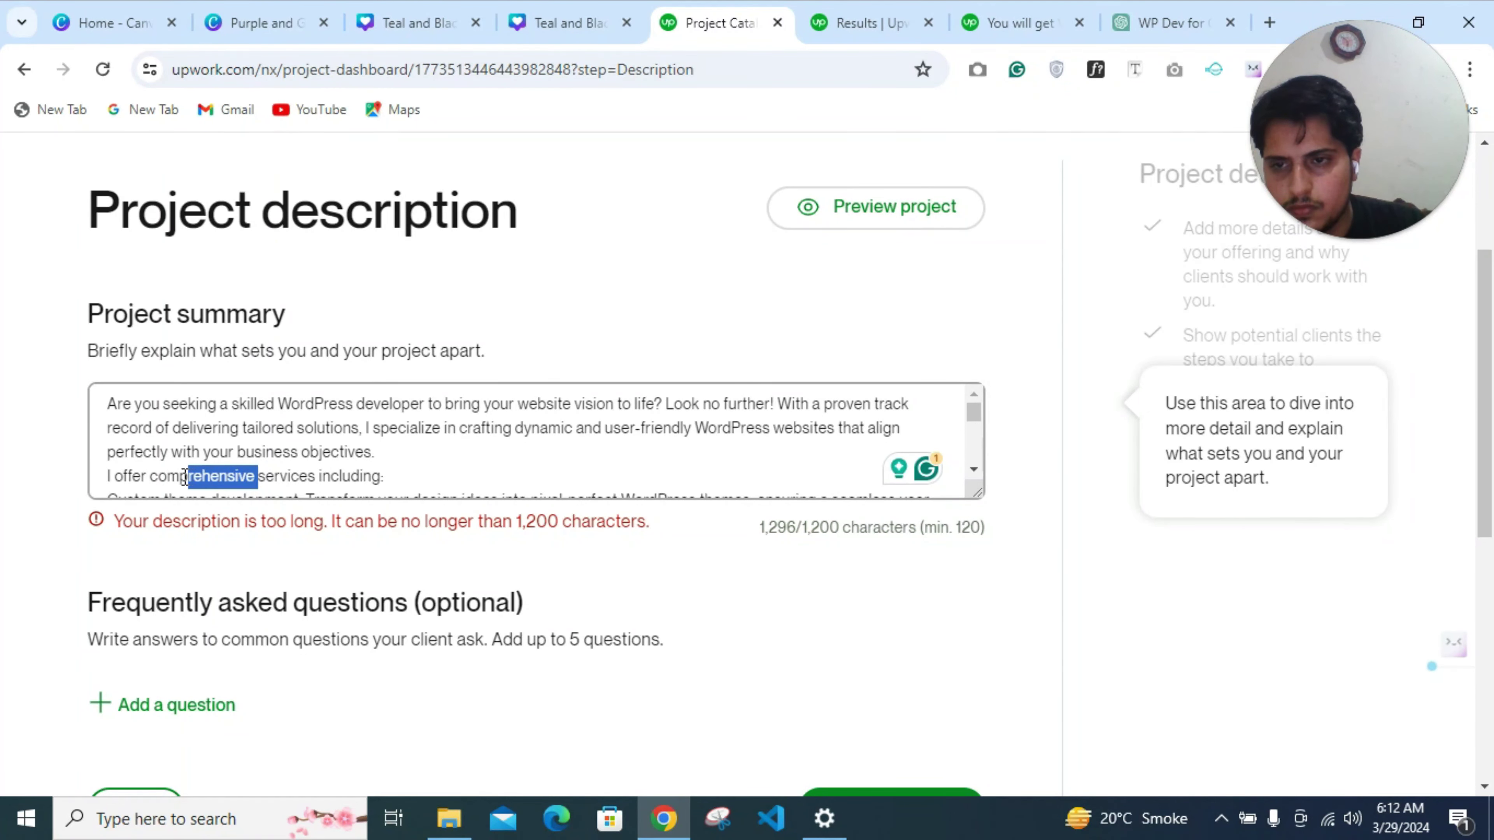
left_click(151, 477)
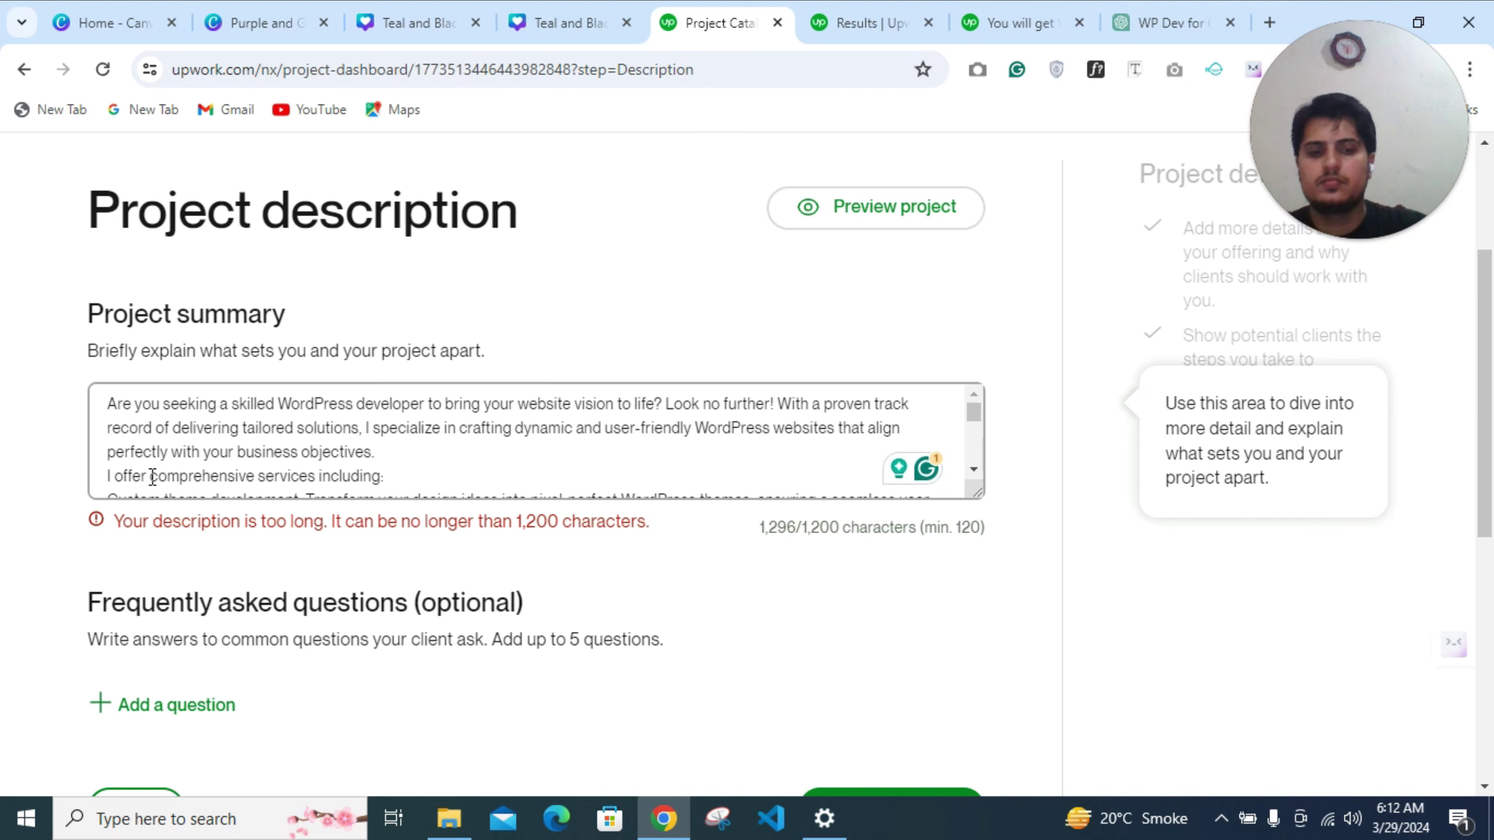
key("BackSpace")
key("BackSpace")
key("BackSpace")
key("BackSpace")
key("BackSpace")
key("BackSpace")
key("BackSpace")
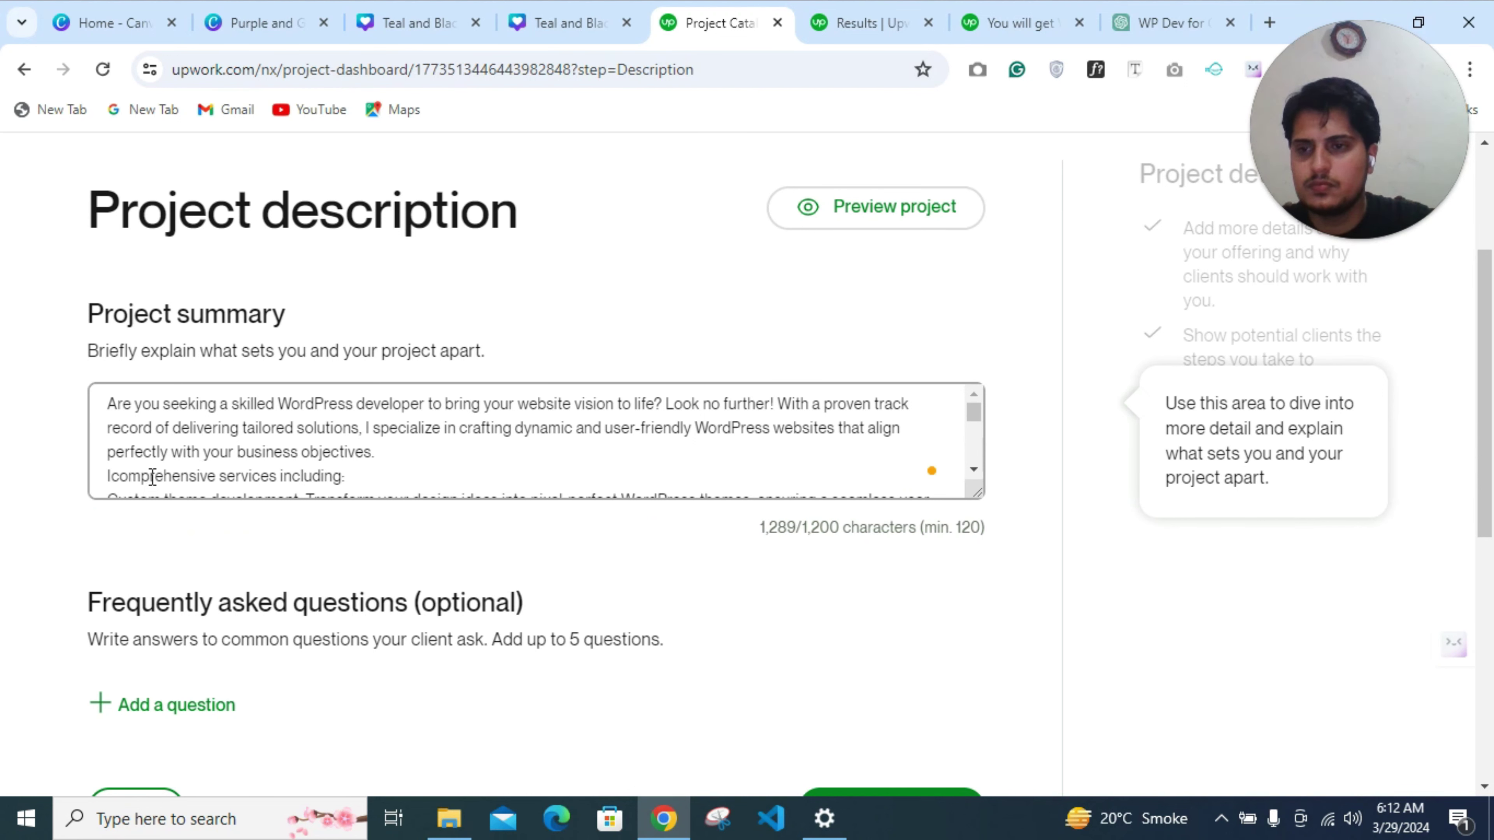
type("MY")
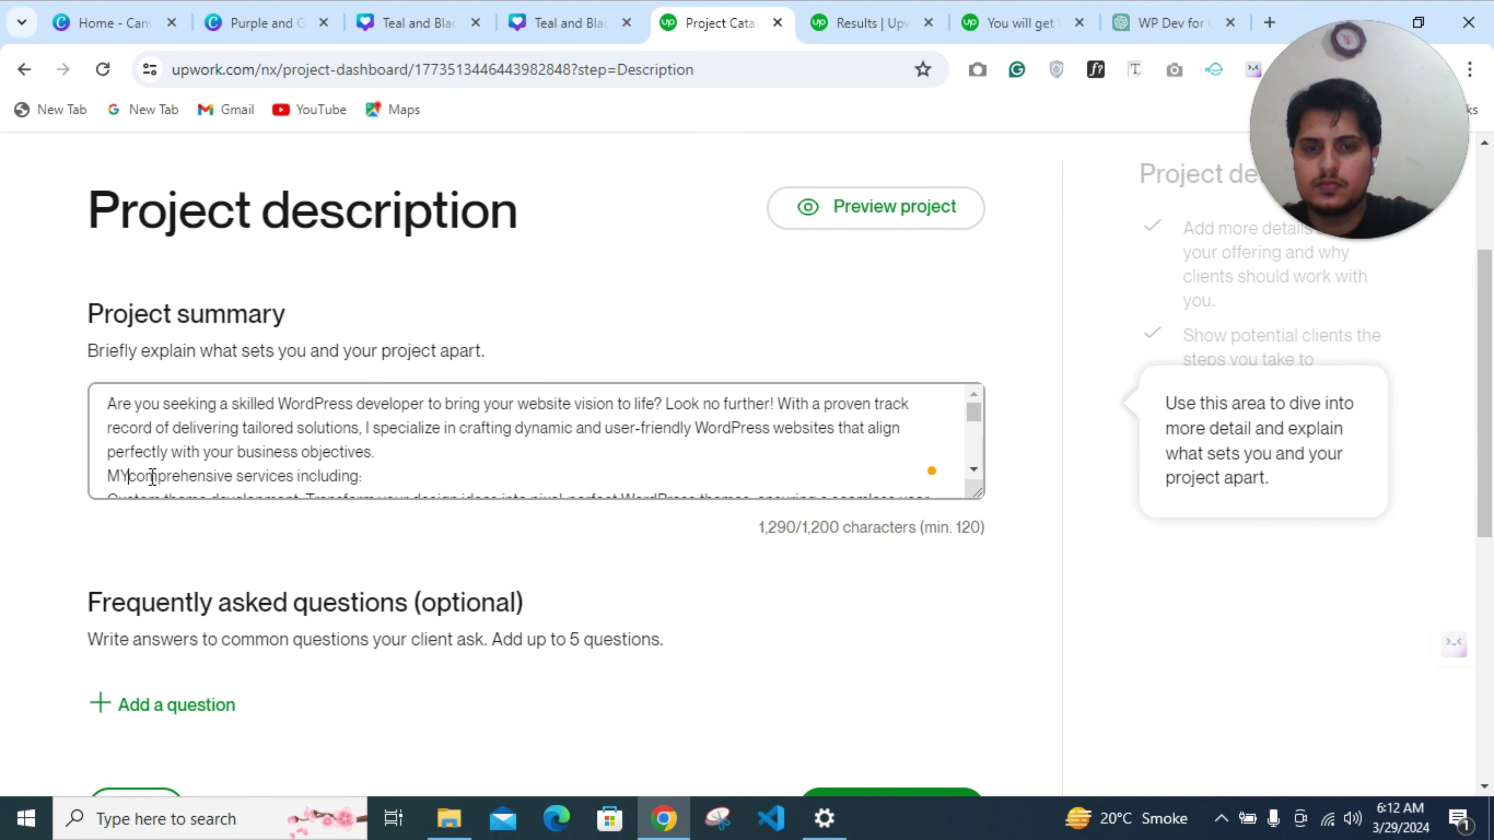
key("BackSpace")
key("BackSpace")
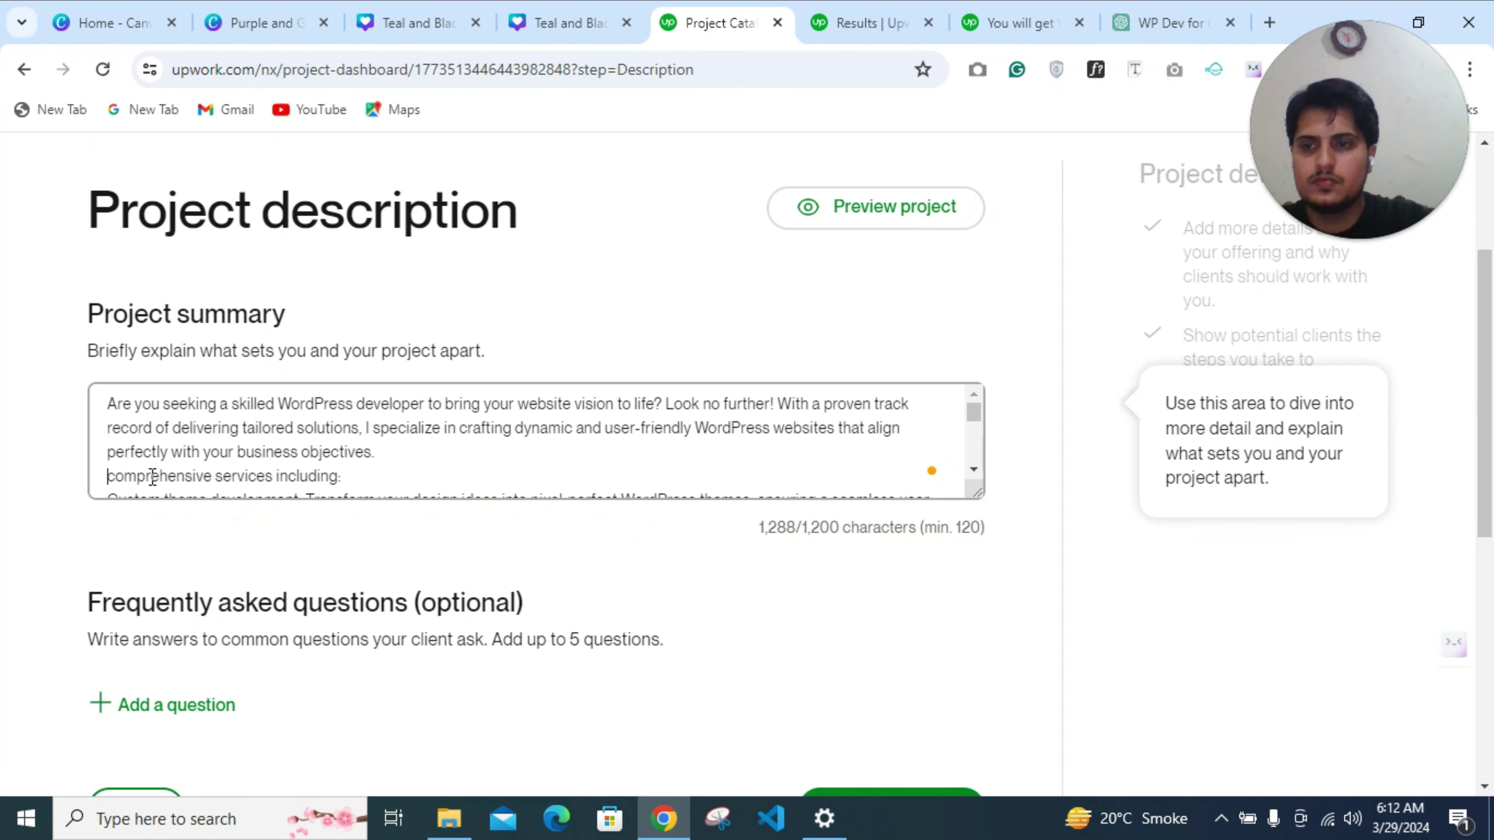
Cut "comprehensive services including:" down to the capitalized heading "Services:"
left_click_drag(344, 476, 108, 474)
left_click(218, 474)
left_click_drag(216, 475, 121, 450)
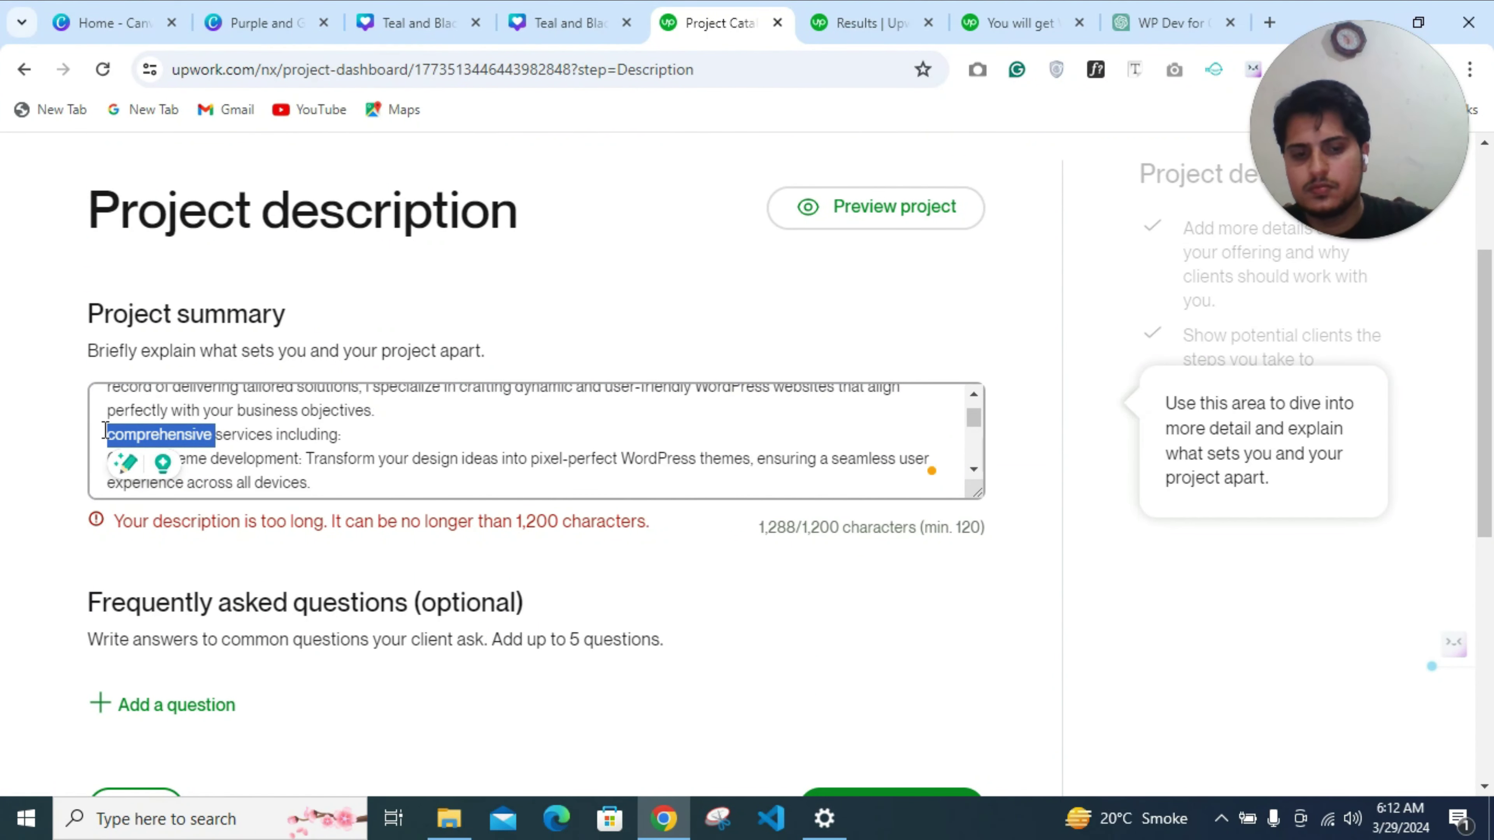
key("BackSpace")
left_click(239, 433)
key("BackSpace")
key("BackSpace")
key("BackSpace")
key("BackSpace")
key("BackSpace")
key("BackSpace")
key("BackSpace")
key("BackSpace")
key("BackSpace")
key("BackSpace")
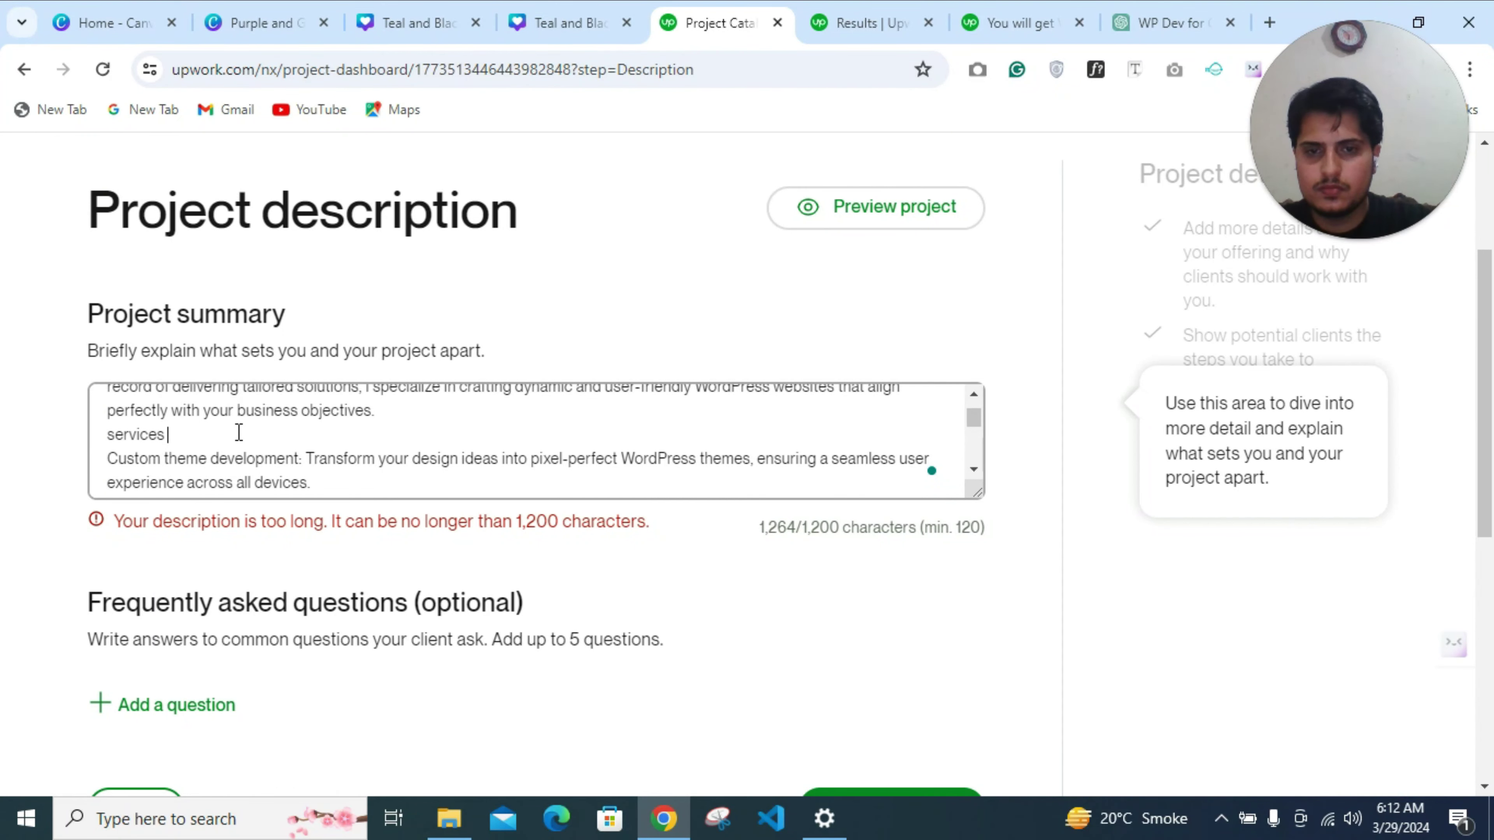
type(":")
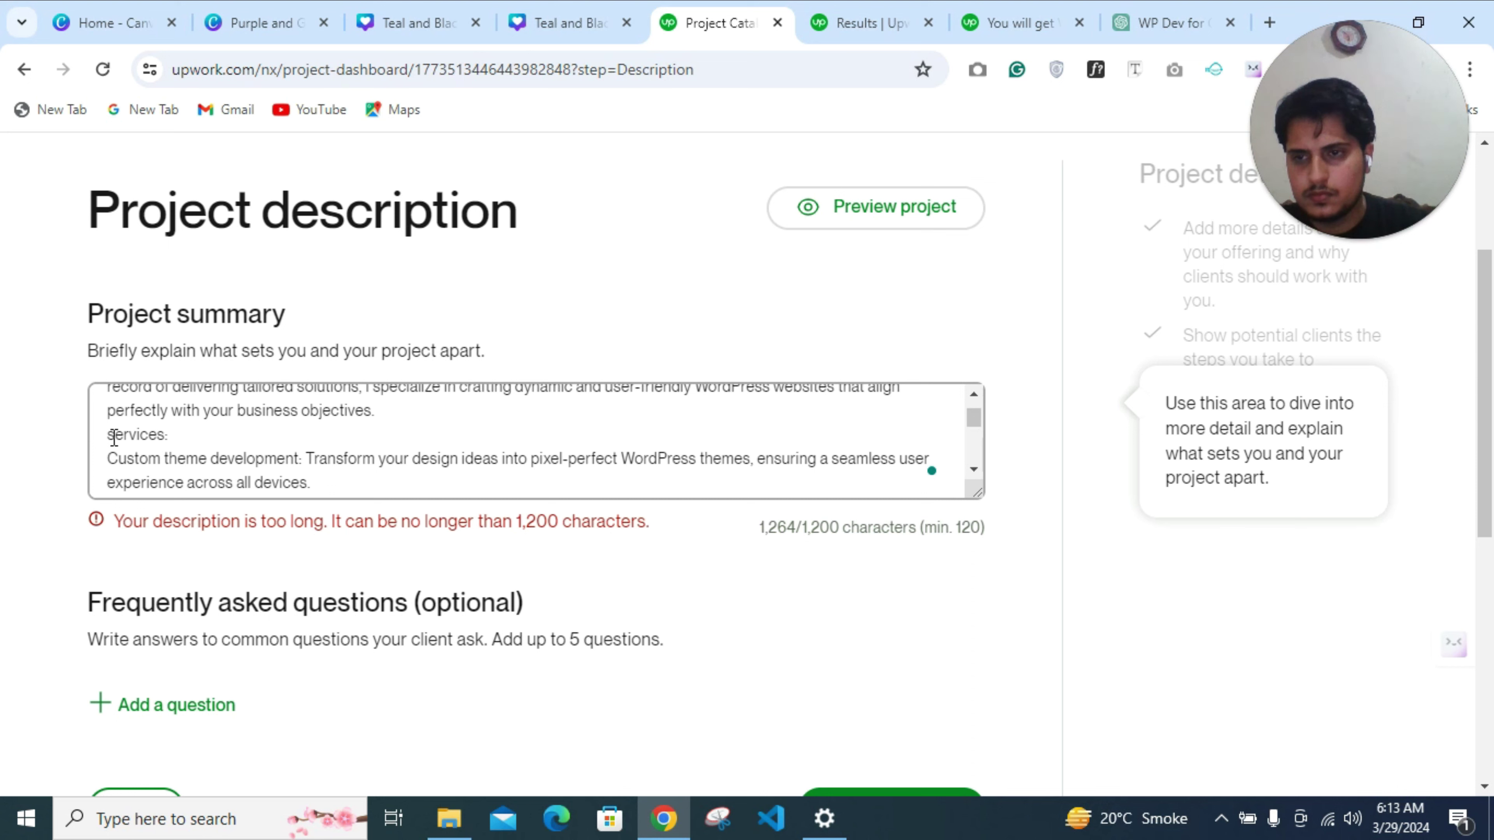
left_click(114, 436)
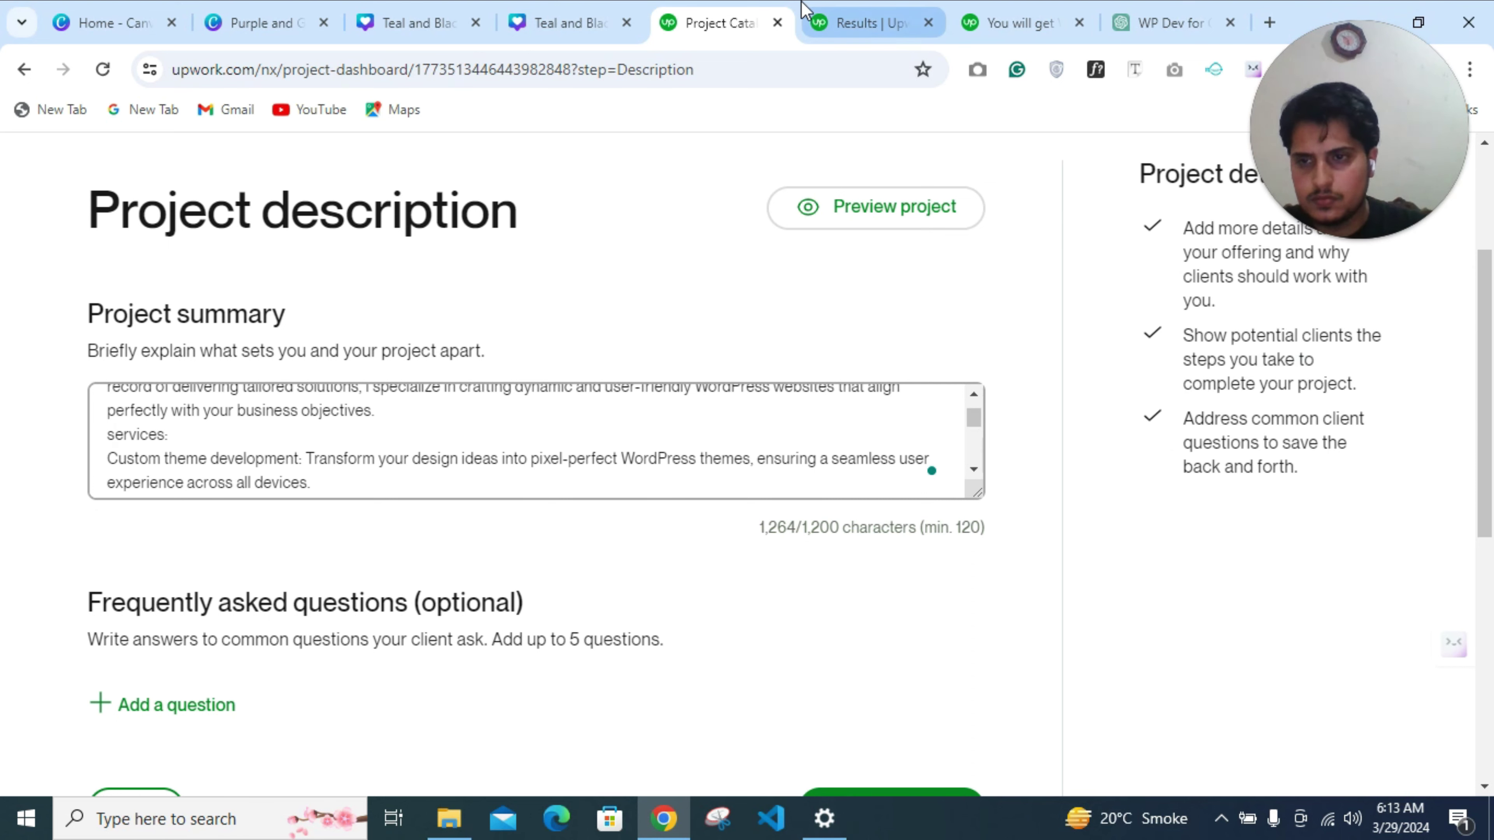
key("BackSpace")
type("S")
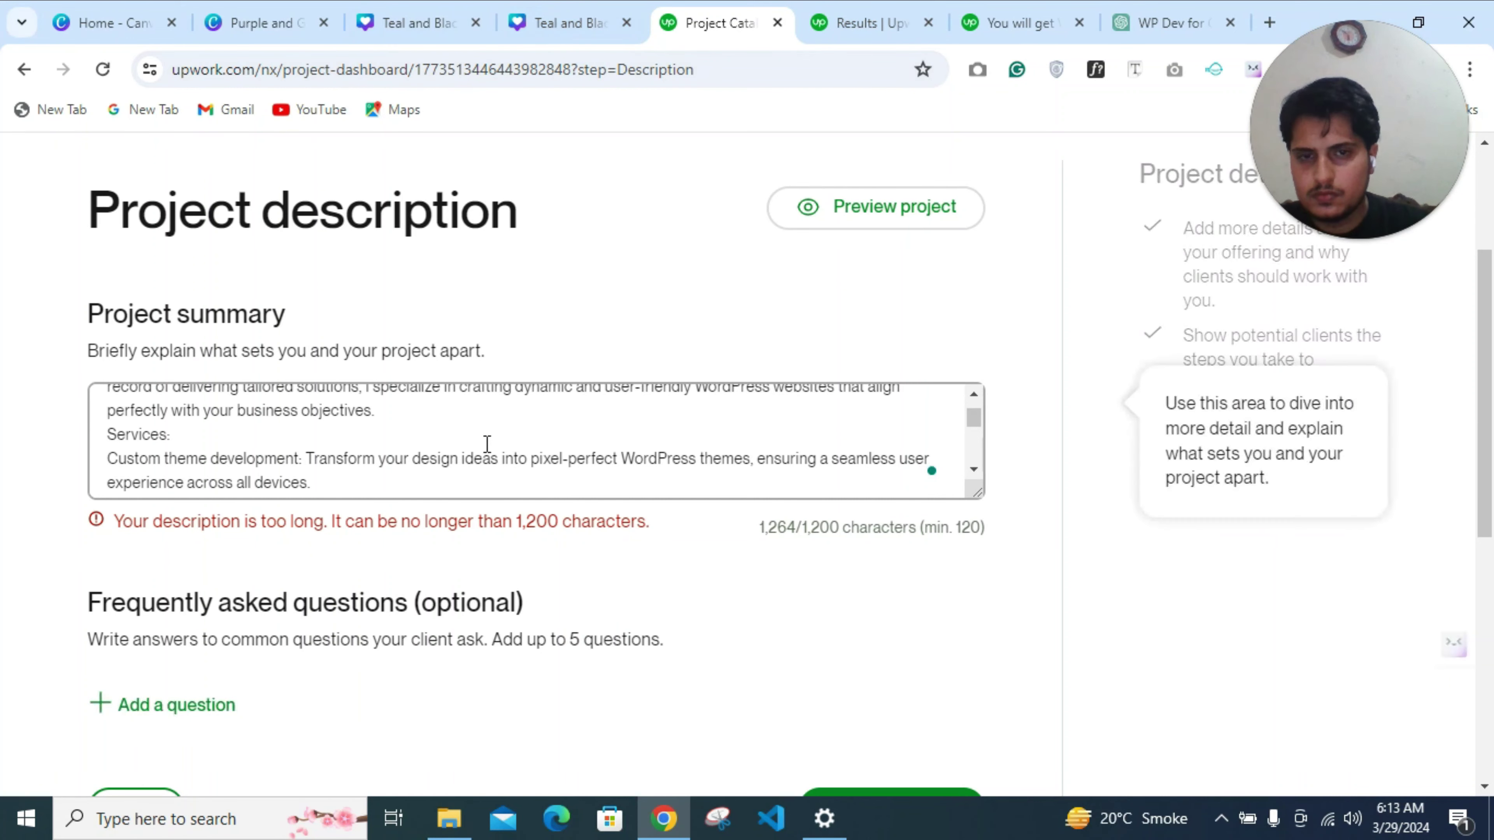
Reread the shortened summary and examine the project details text of the existing "WordPress Designer, Developer" listing for comparison
scroll(487, 444, "up", 1)
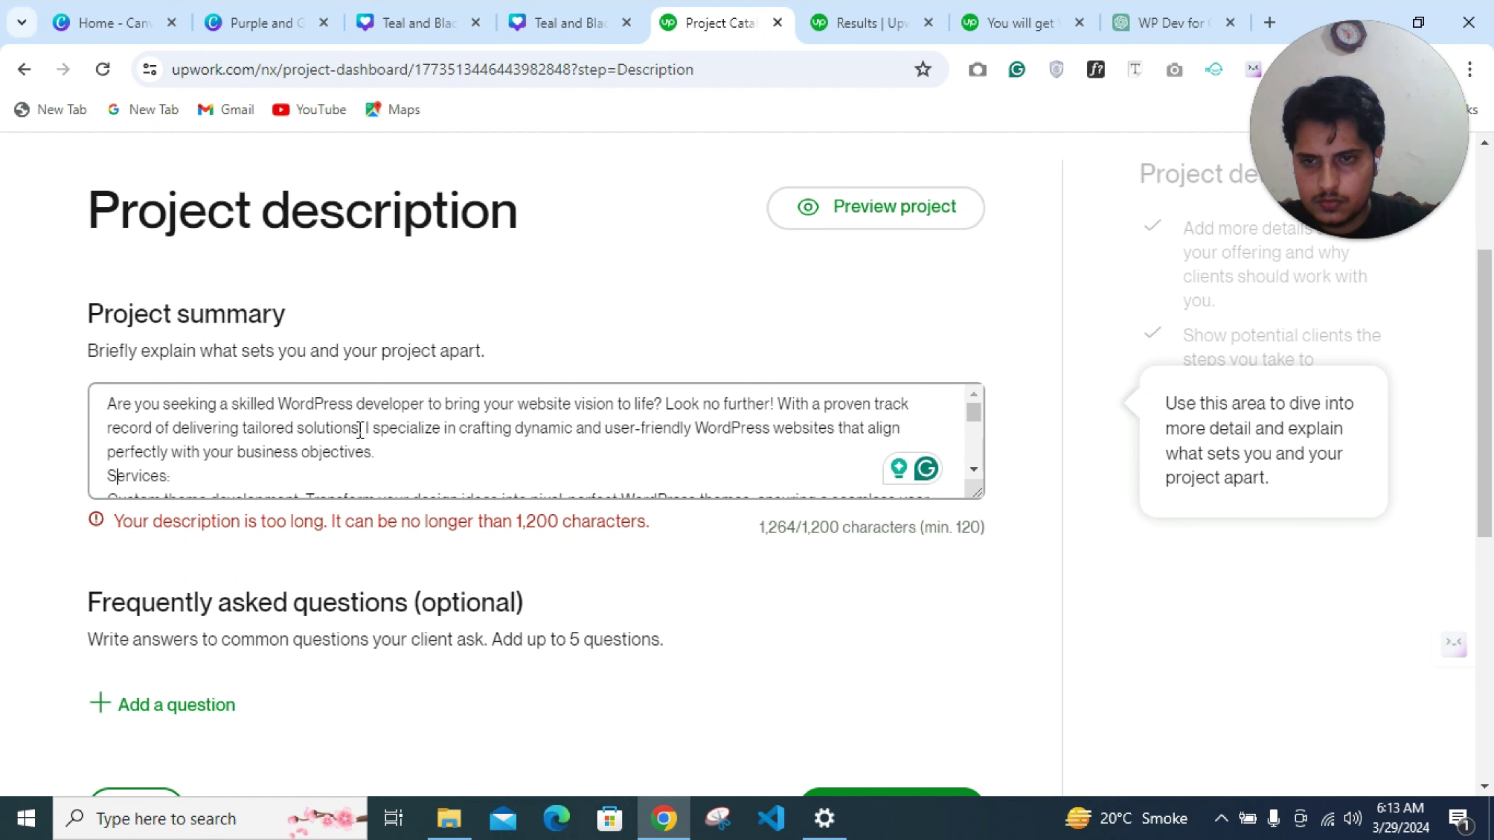
scroll(385, 439, "down", 2)
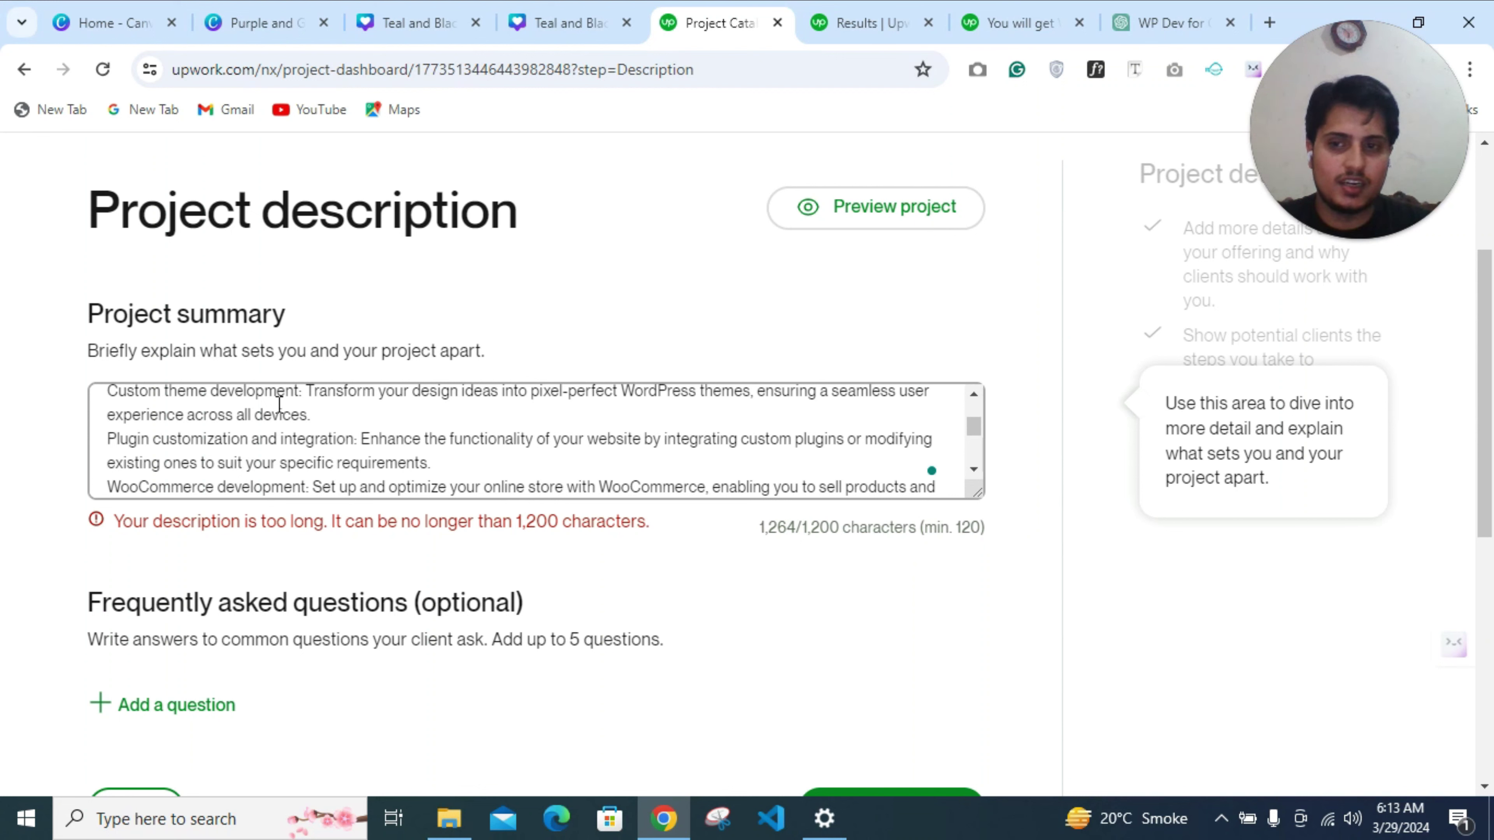
scroll(441, 458, "down", 2)
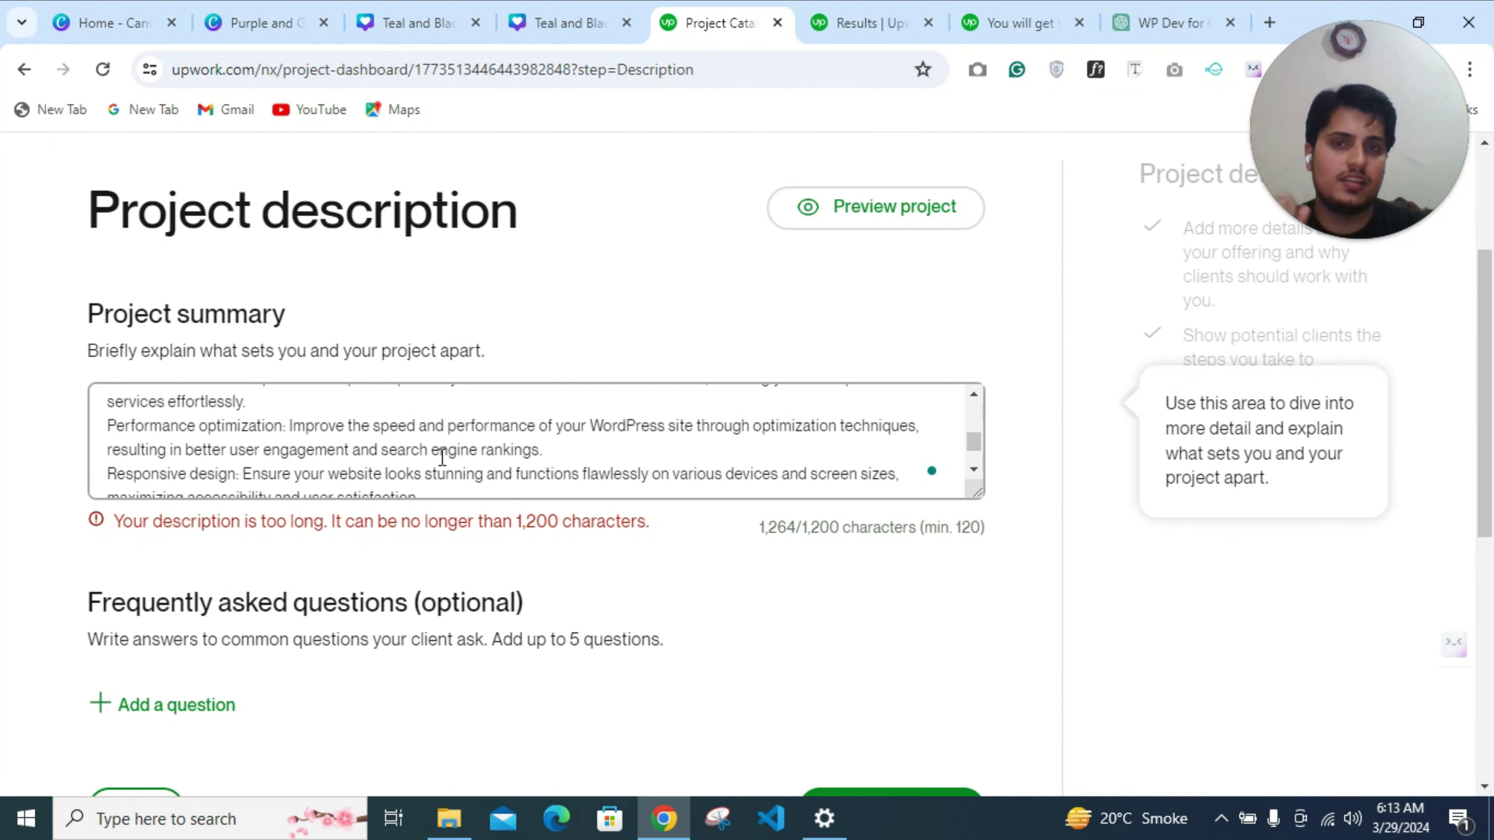
left_click(917, 17)
left_click(1016, 10)
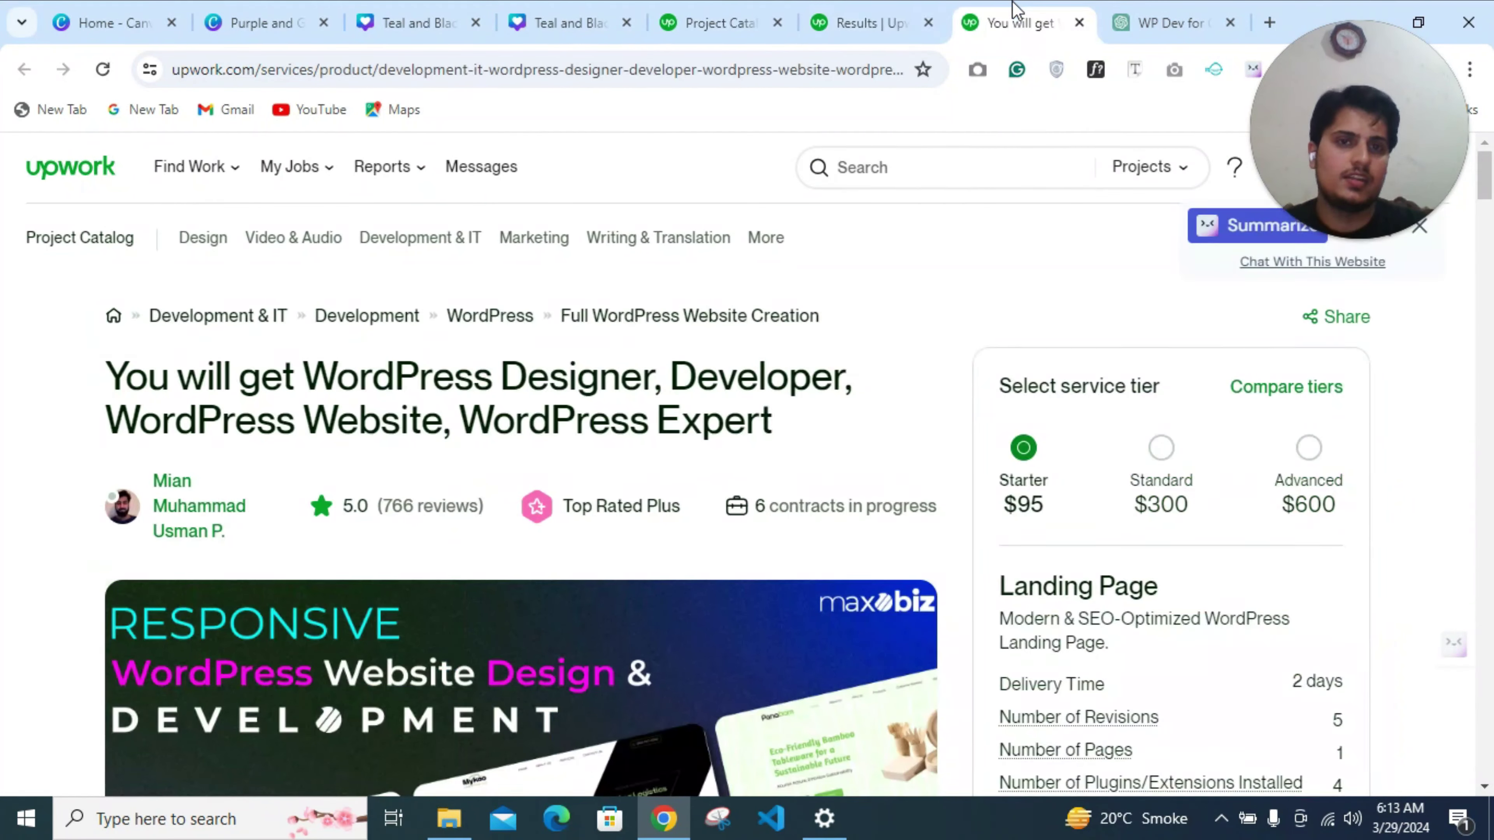
scroll(657, 334, "down", 10)
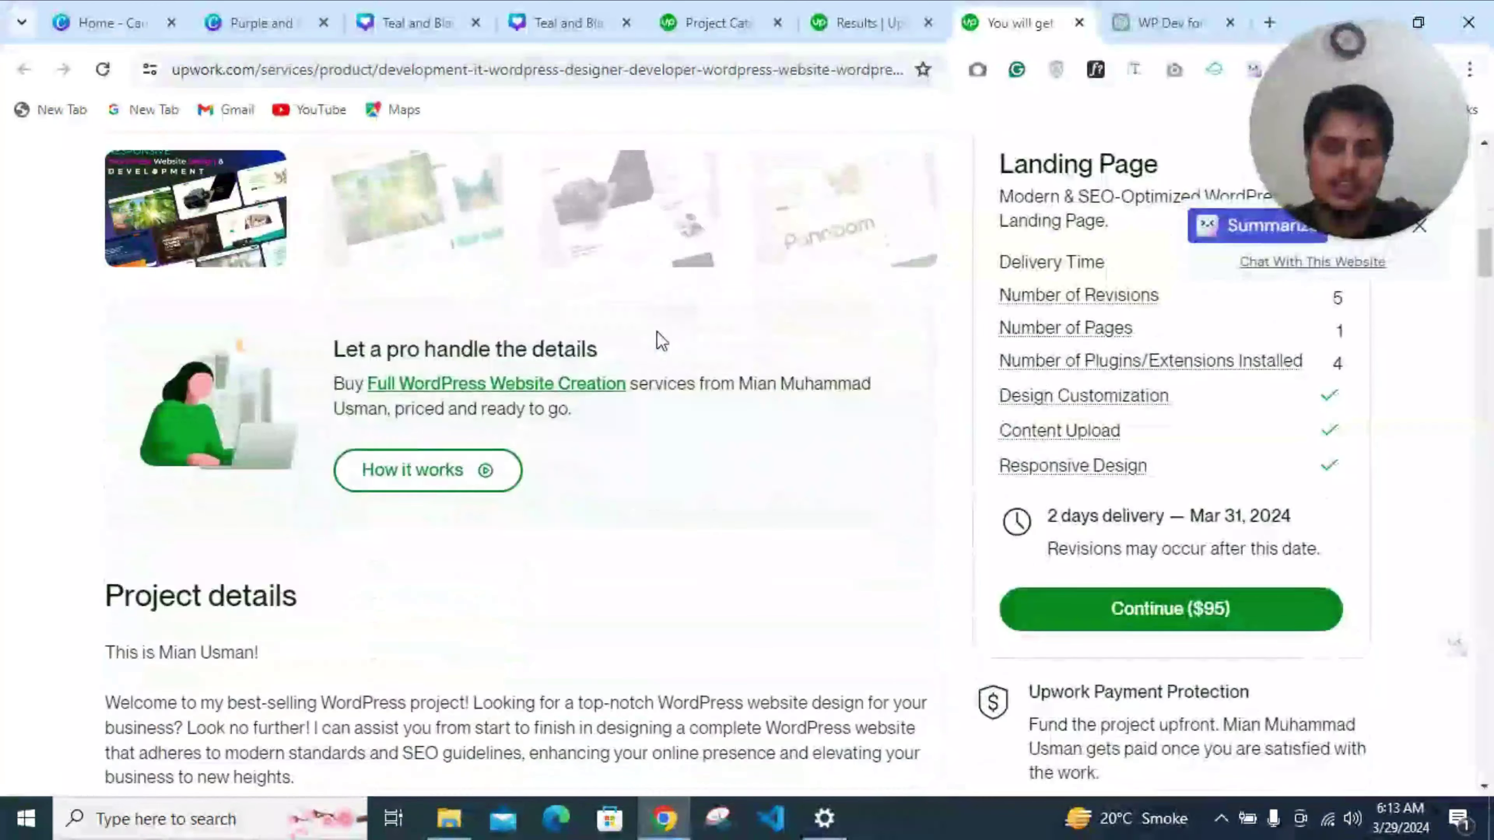
scroll(659, 340, "down", 5)
scroll(268, 393, "down", 2)
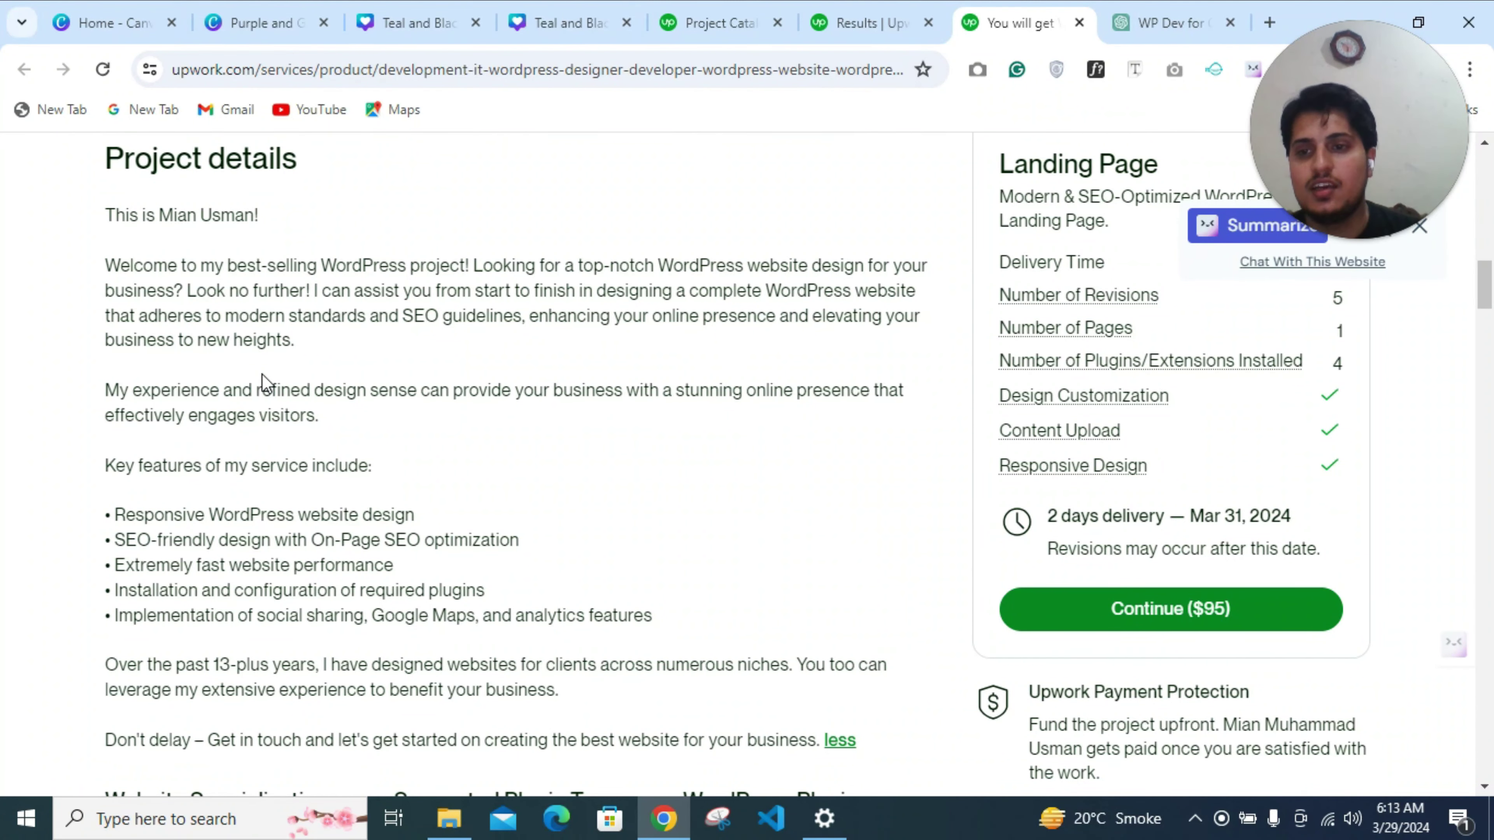
Read the full project details of the existing WordPress listing, including its key features and closing lines
scroll(263, 382, "down", 3)
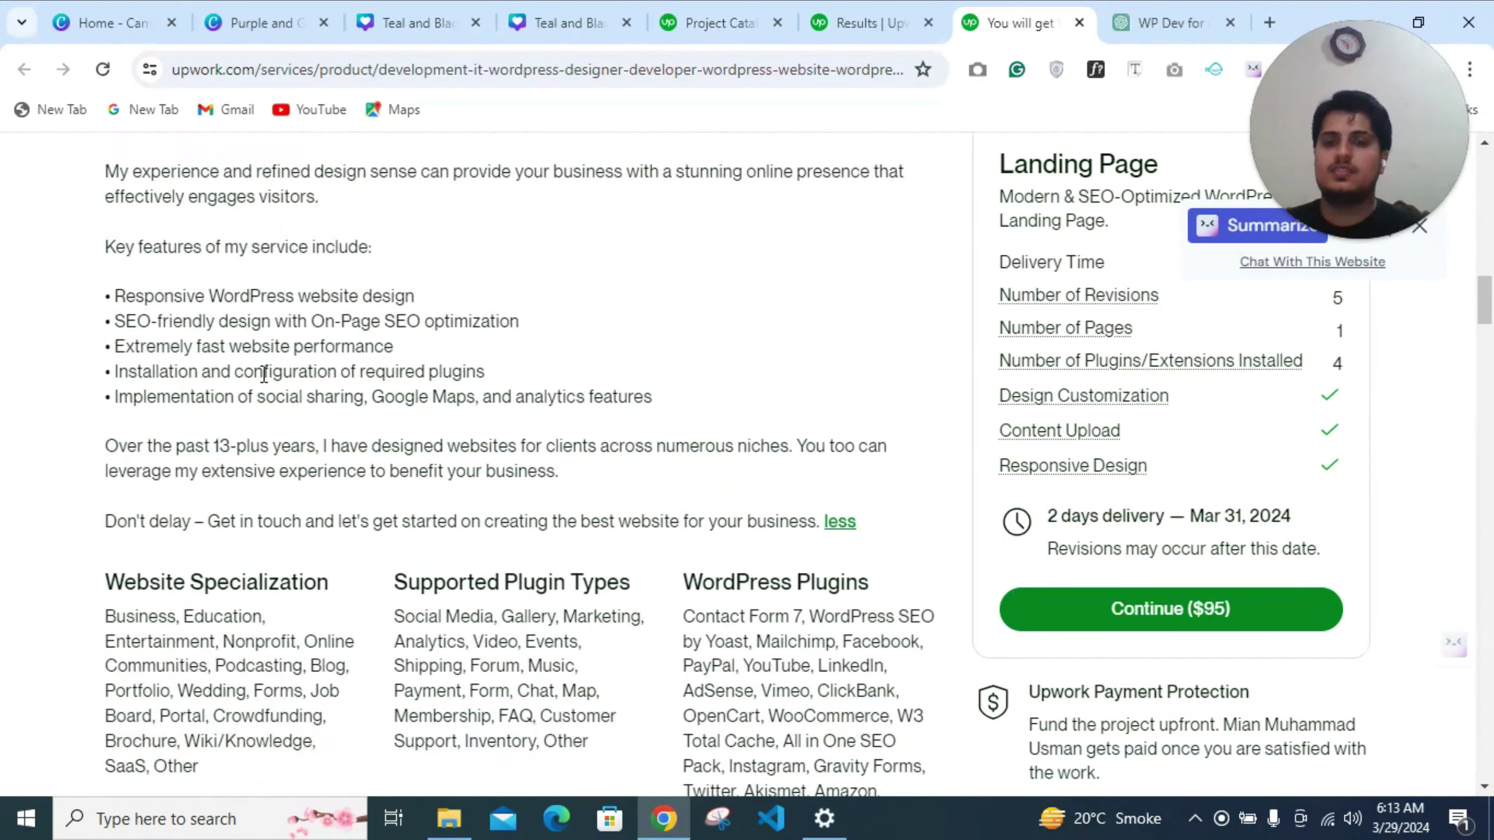
left_click(830, 521)
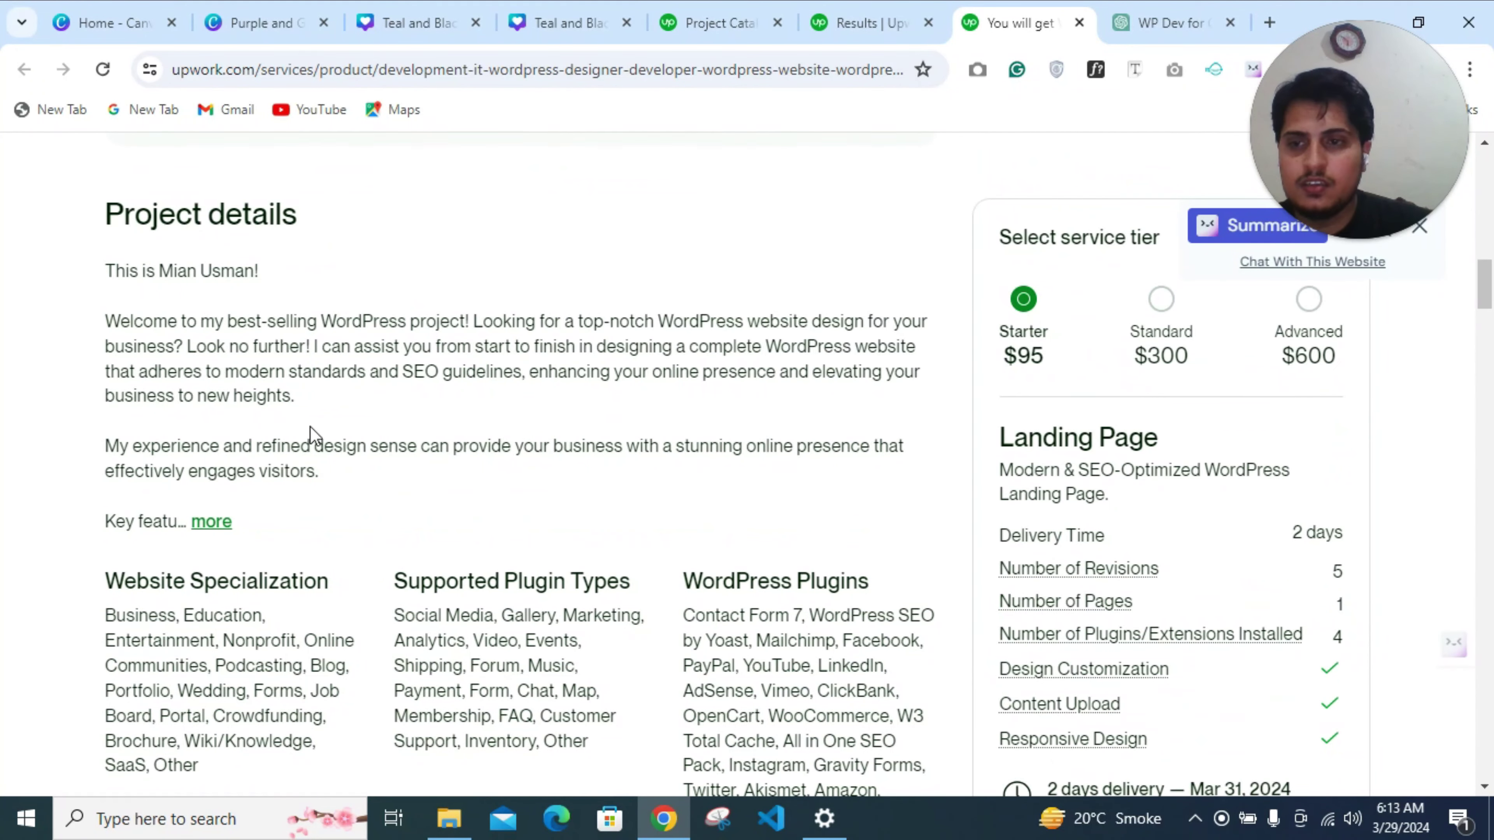
left_click(222, 525)
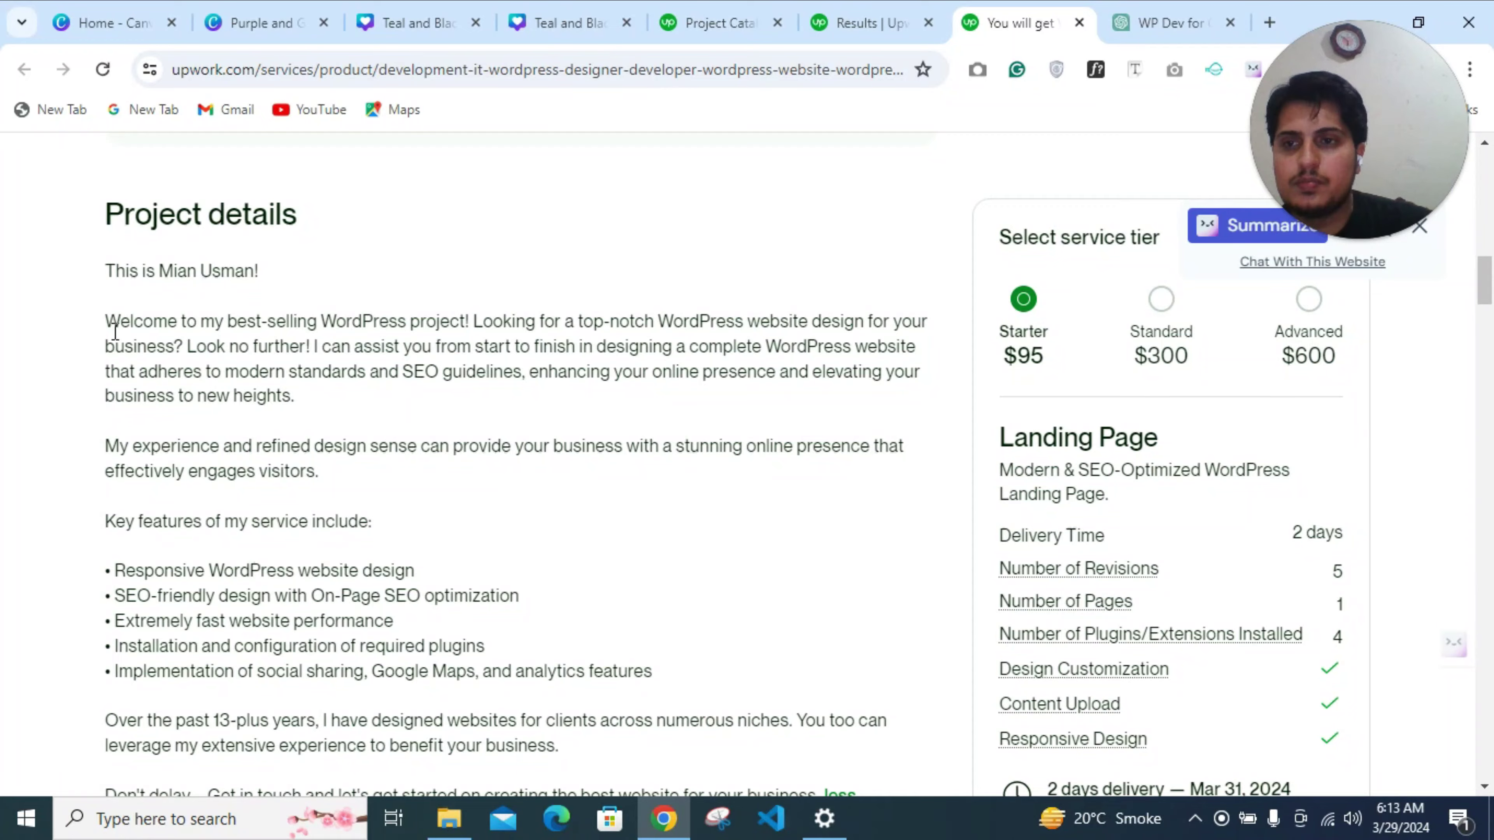
scroll(116, 323, "down", 2)
scroll(116, 321, "up", 2)
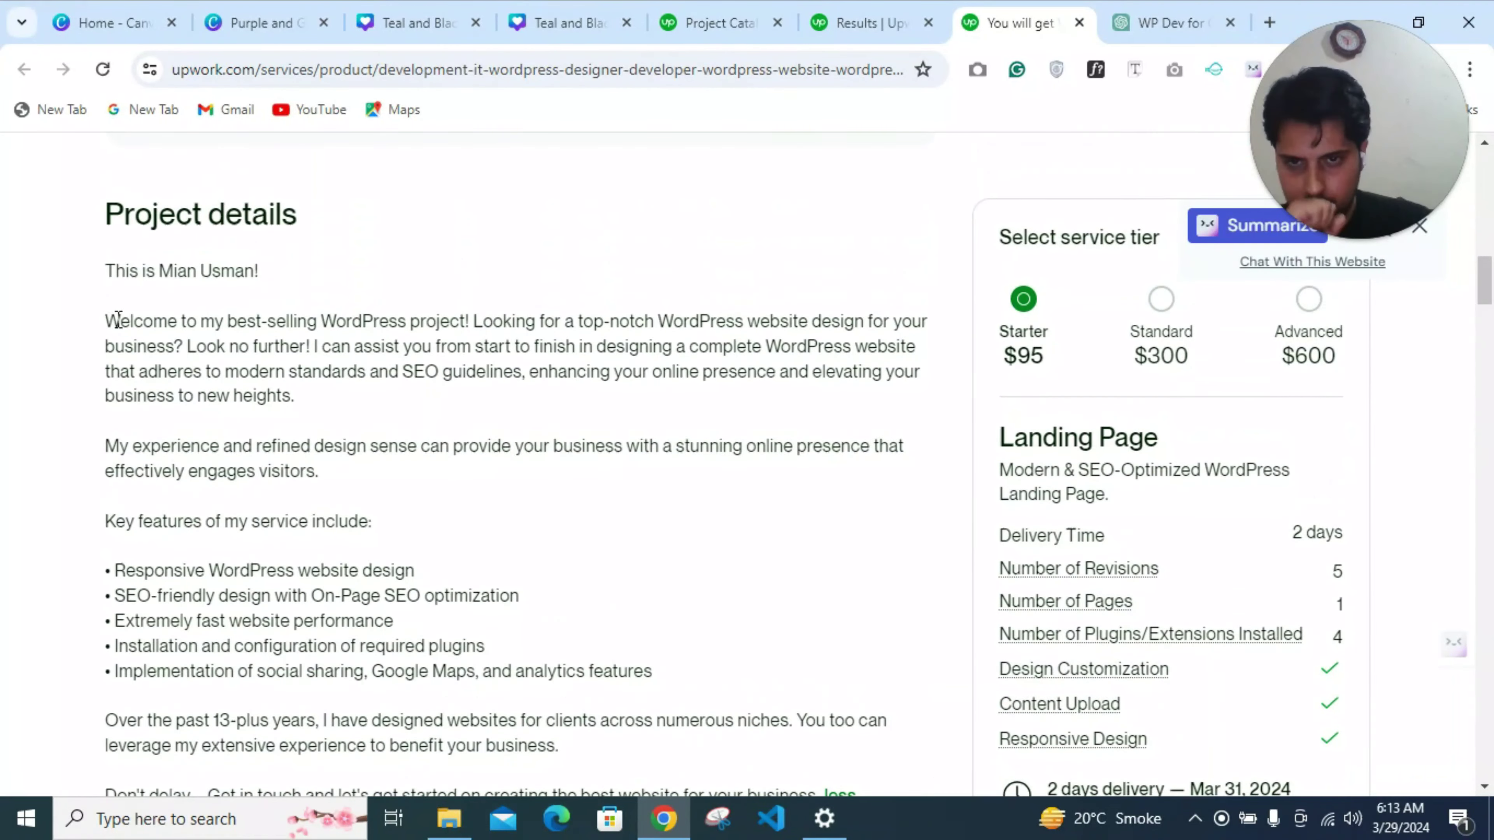
scroll(117, 321, "down", 2)
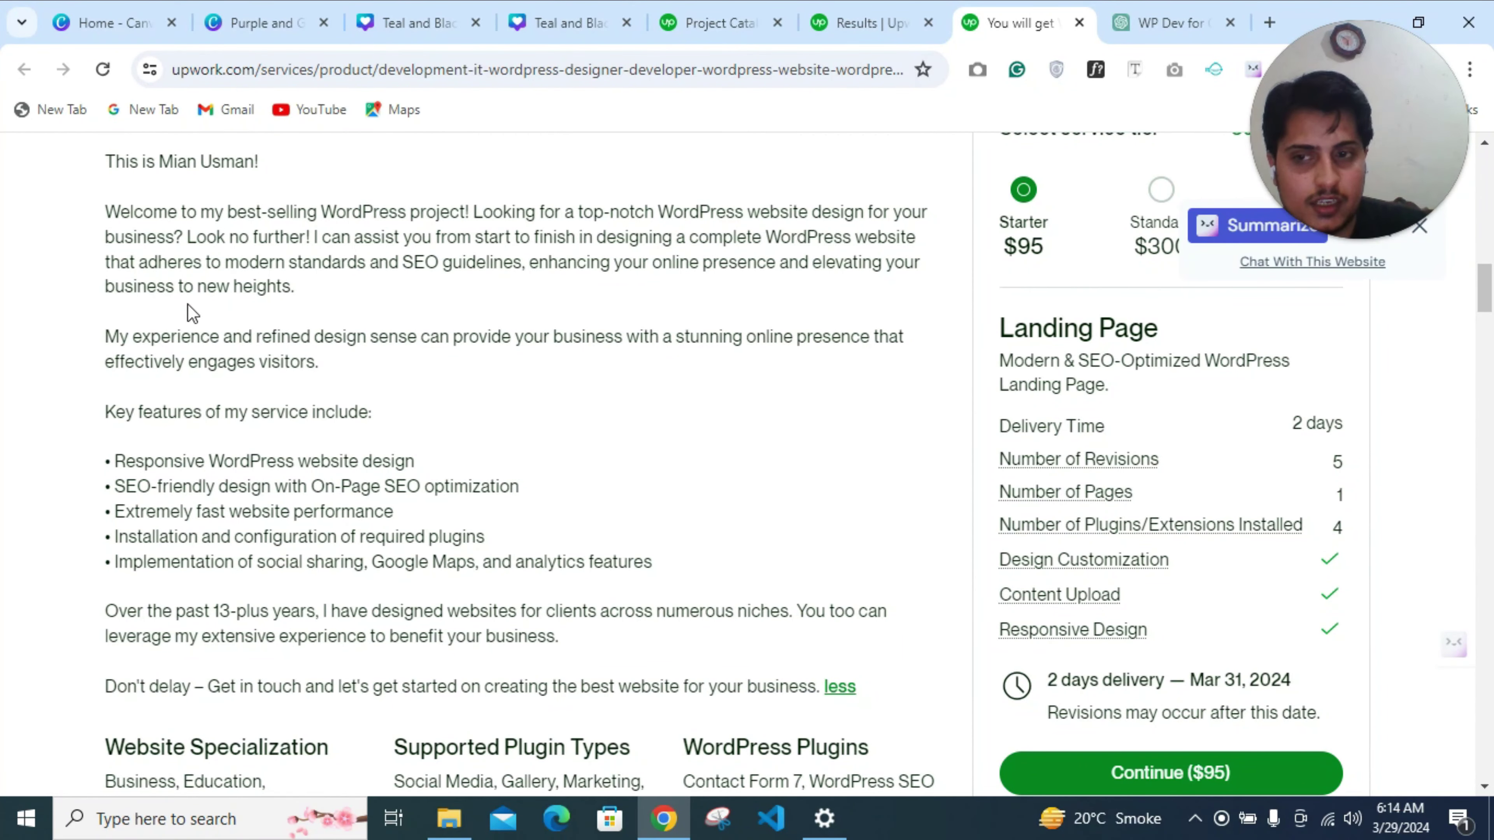
scroll(188, 304, "down", 2)
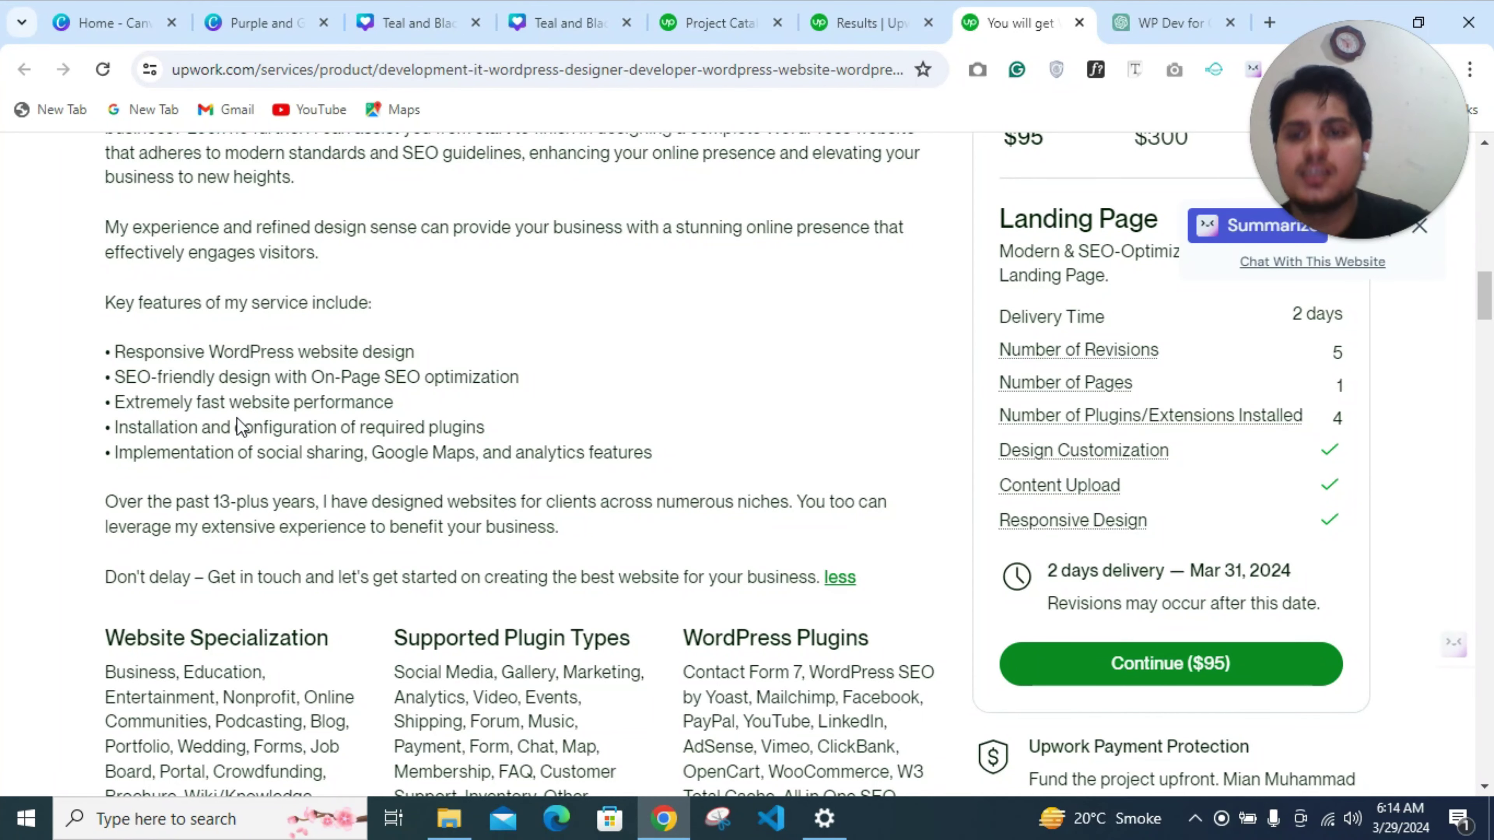
In the new project's summary, delete "resulting in better user engagement and search engine rankings." and the comma left after "optimization techniques"
left_click(751, 9)
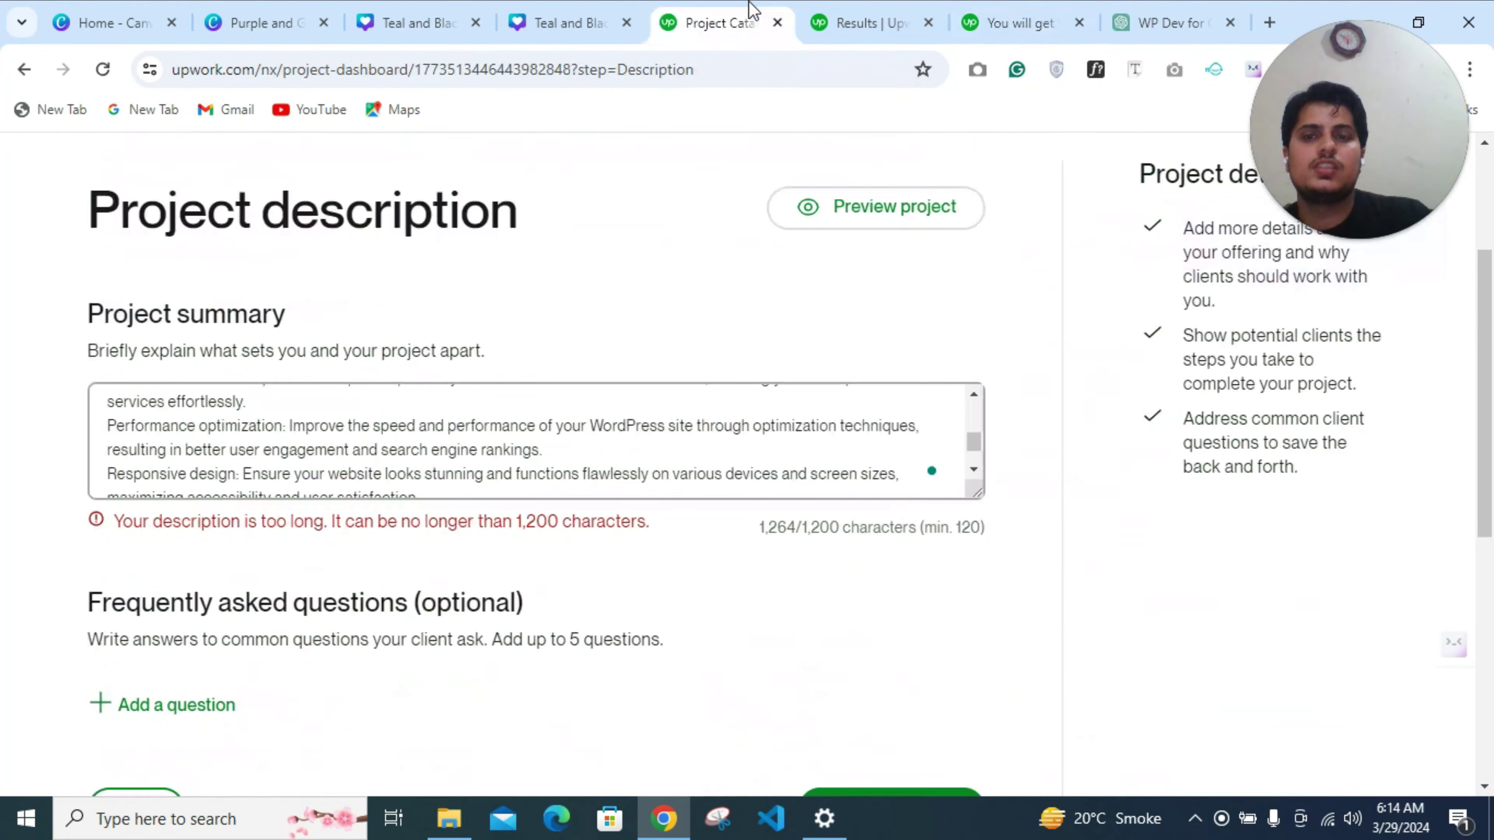
left_click(444, 414)
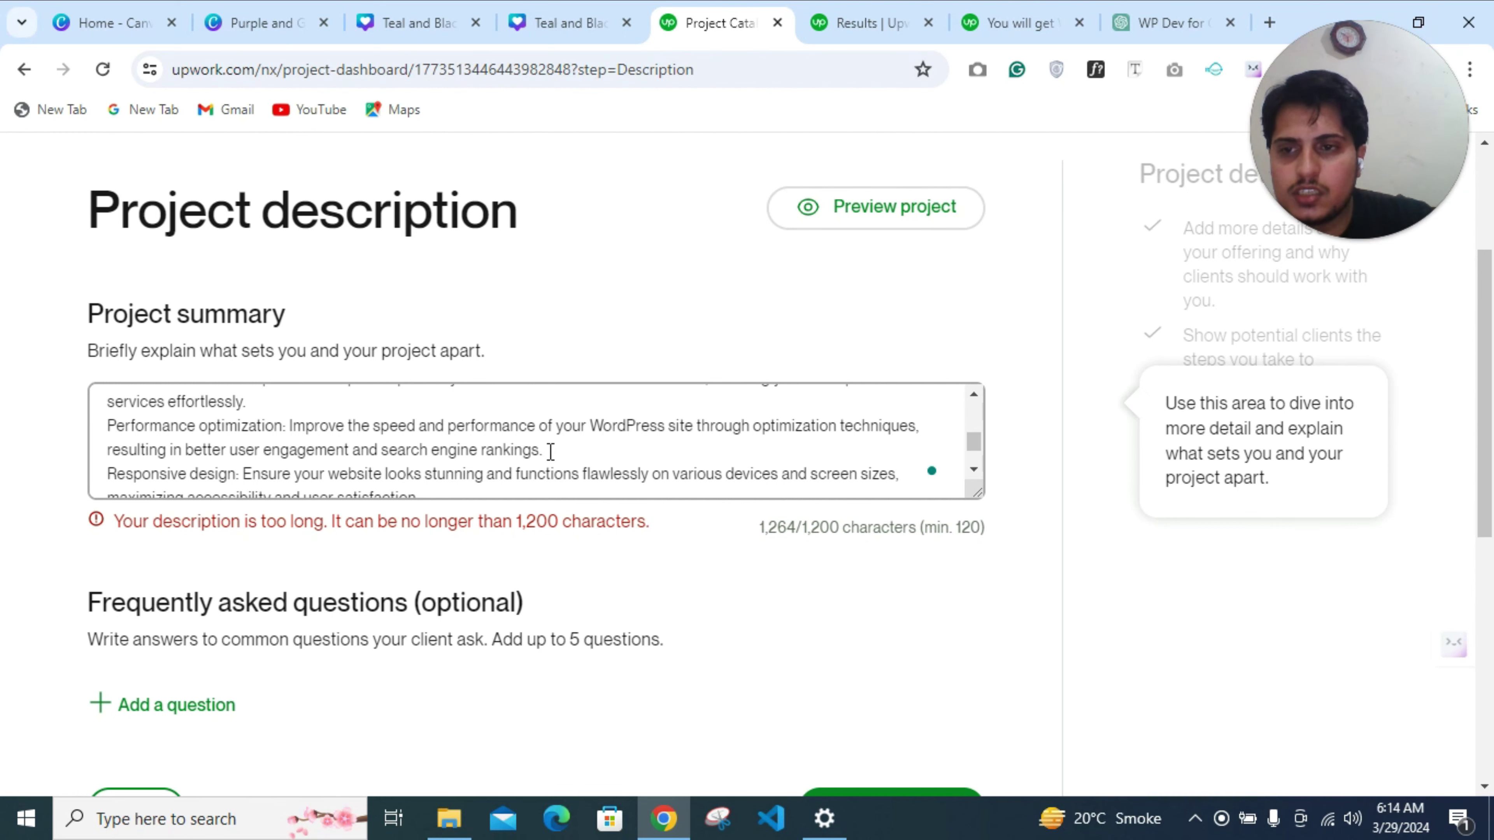
left_click_drag(551, 452, 119, 453)
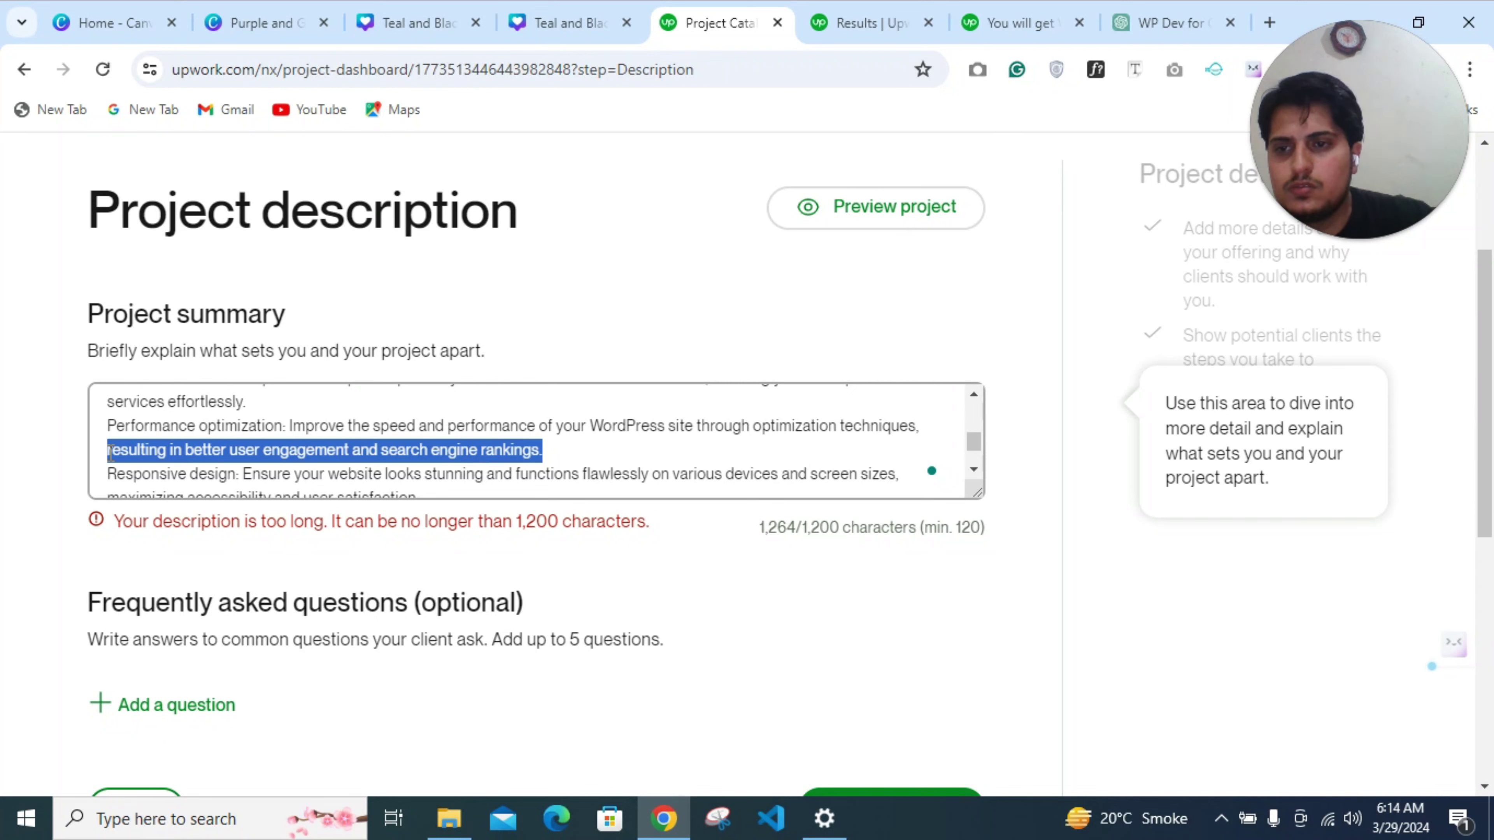
key("BackSpace")
key("BackSpace")
key("BackSpace")
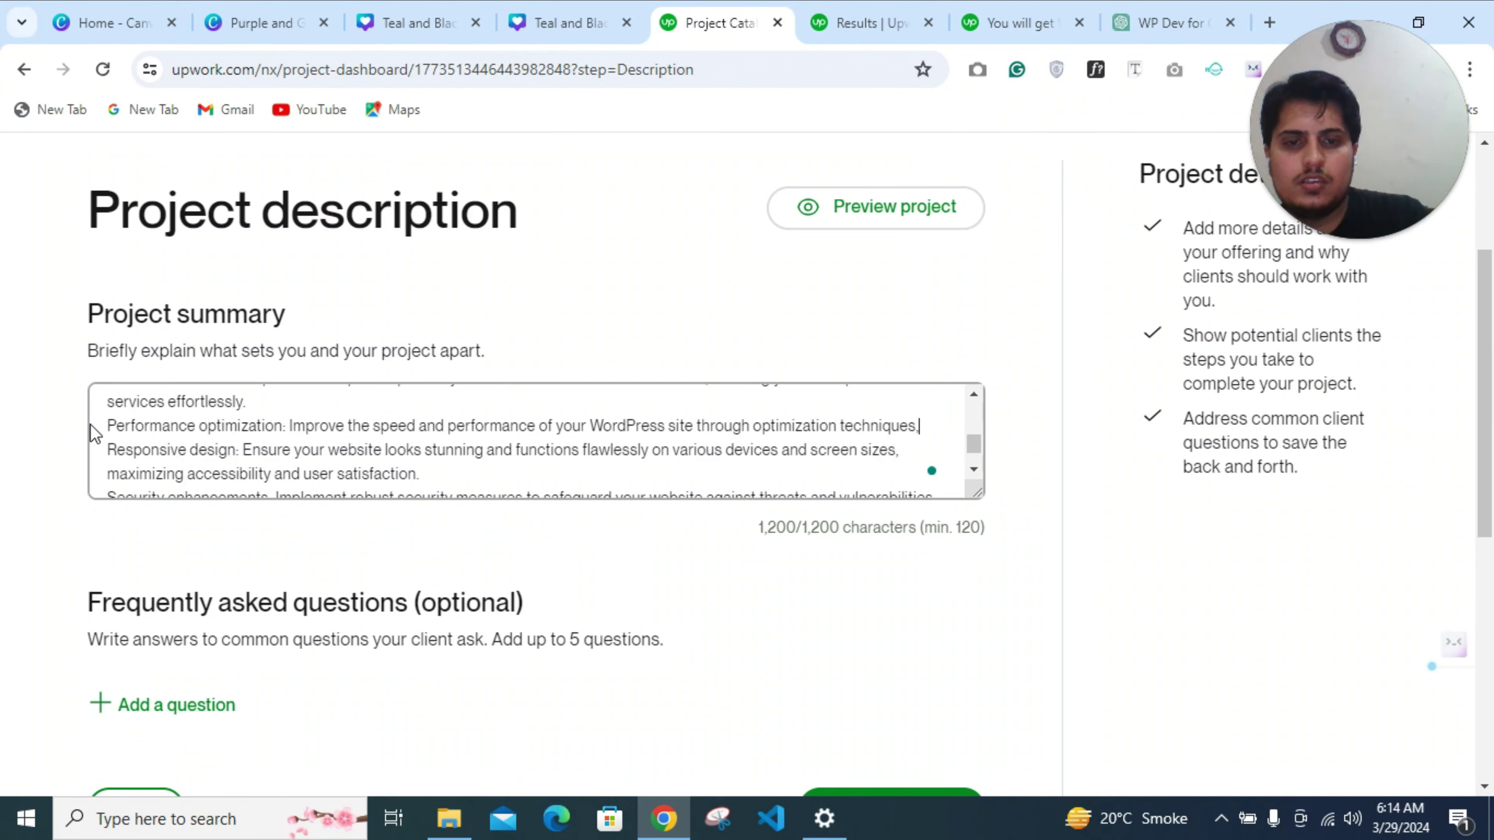
key("BackSpace")
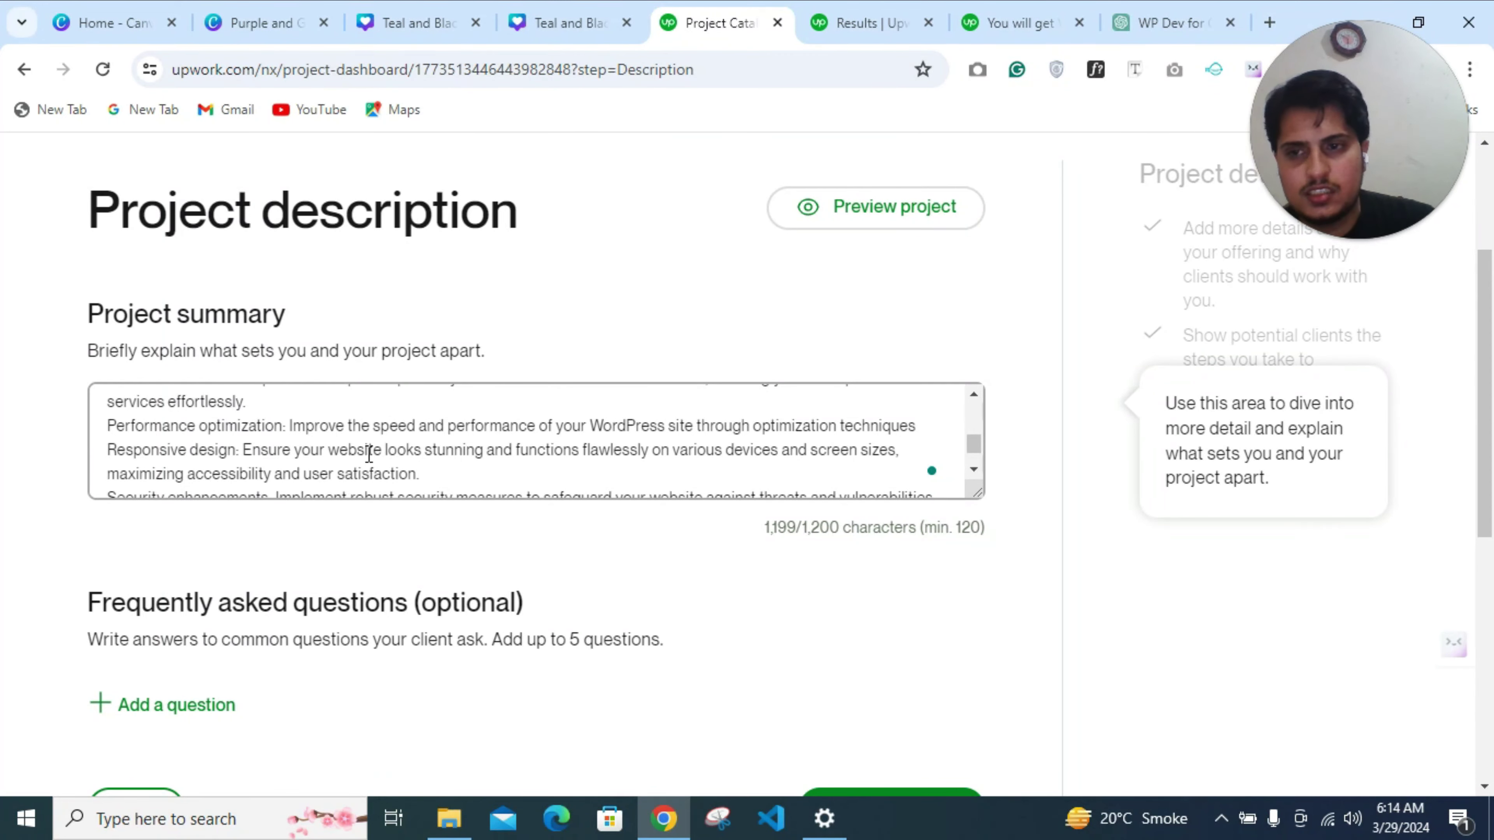
Reread the trimmed project summary from the opening paragraph and "Services:" heading through to the security enhancements item
scroll(307, 446, "up", 2)
scroll(307, 446, "down", 1)
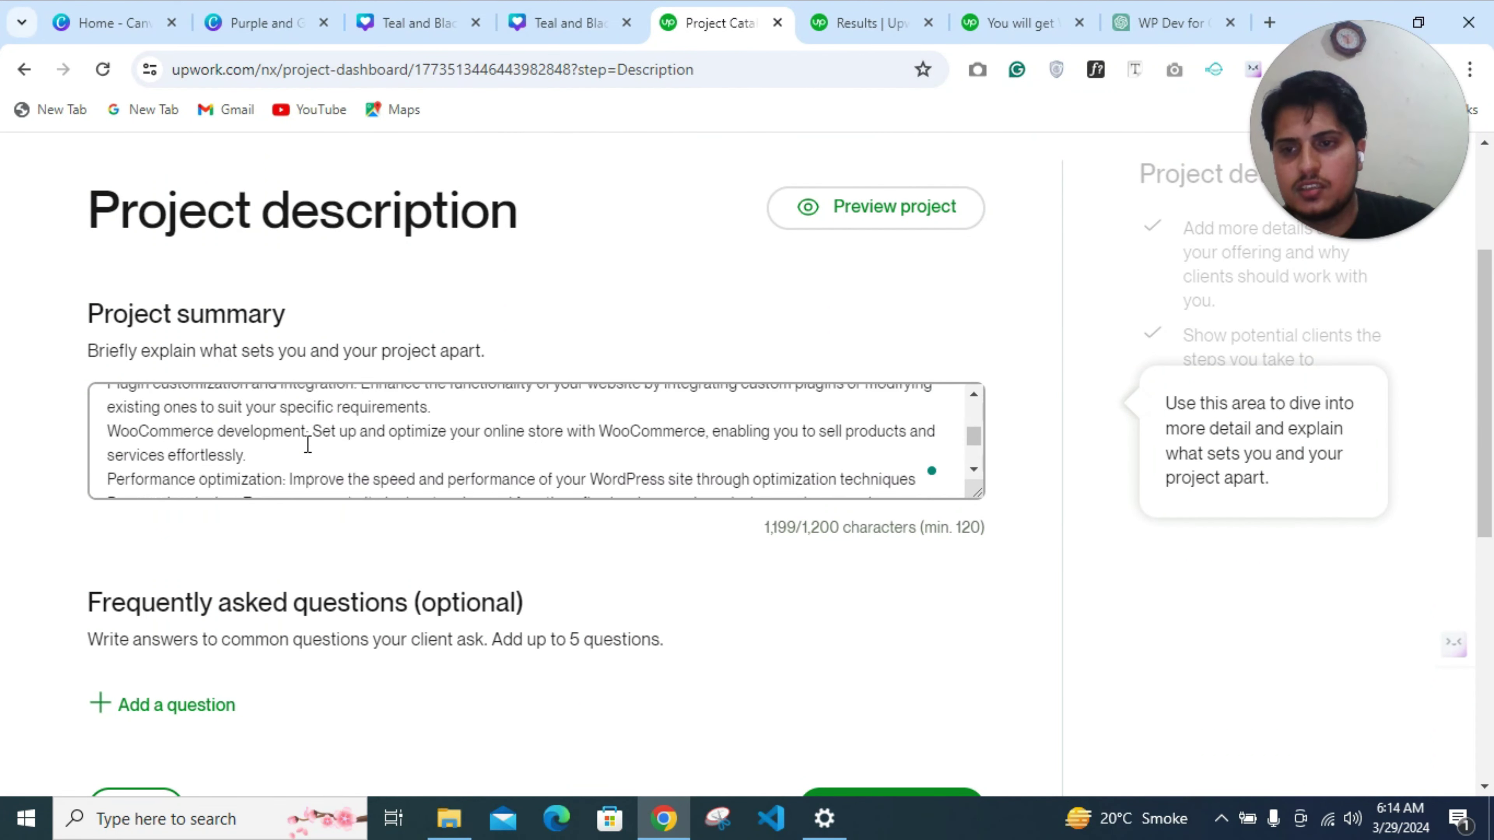
scroll(307, 445, "up", 2)
scroll(307, 446, "down", 2)
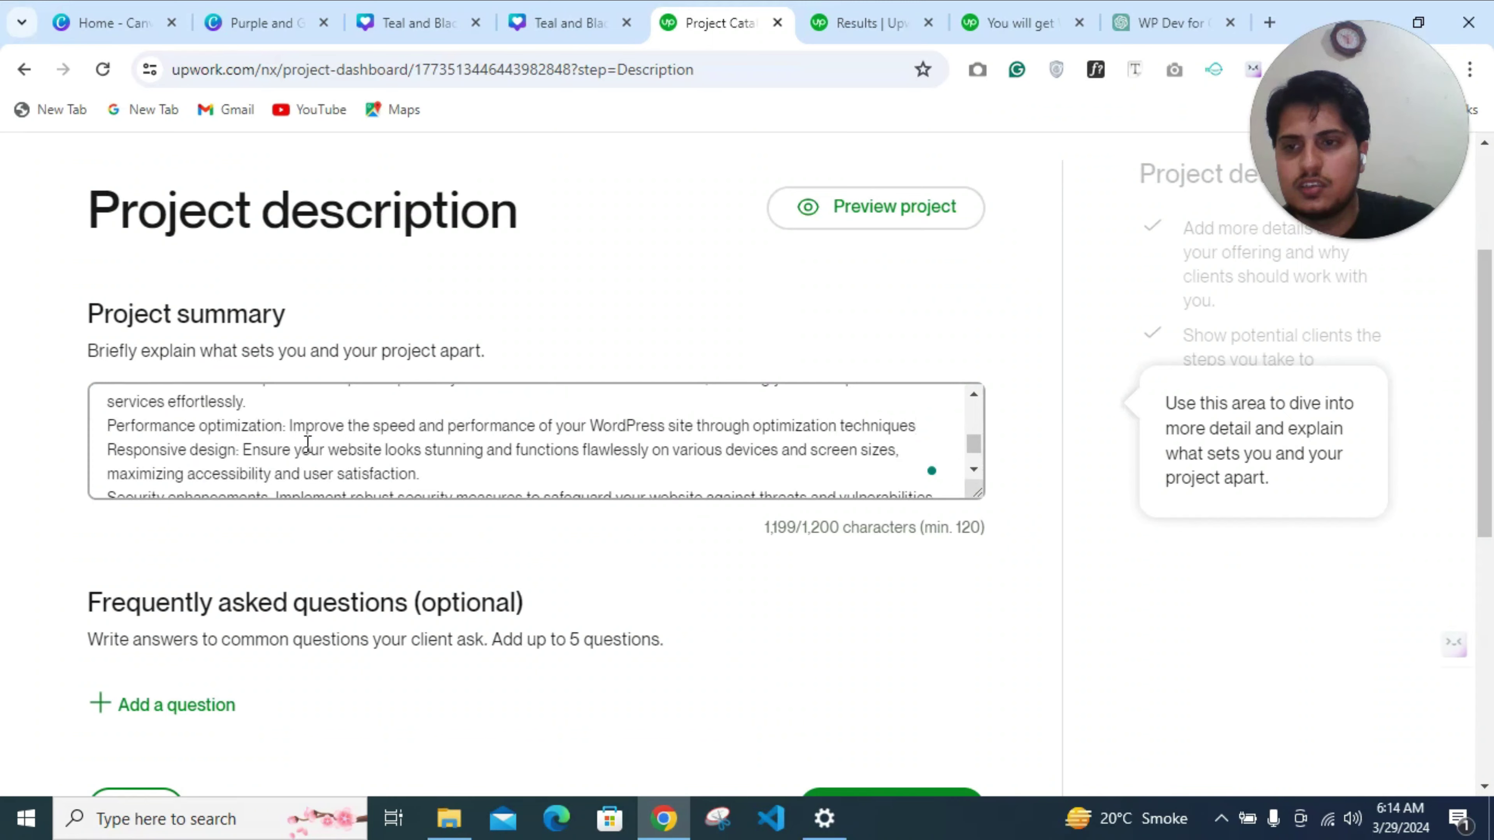
scroll(307, 446, "up", 6)
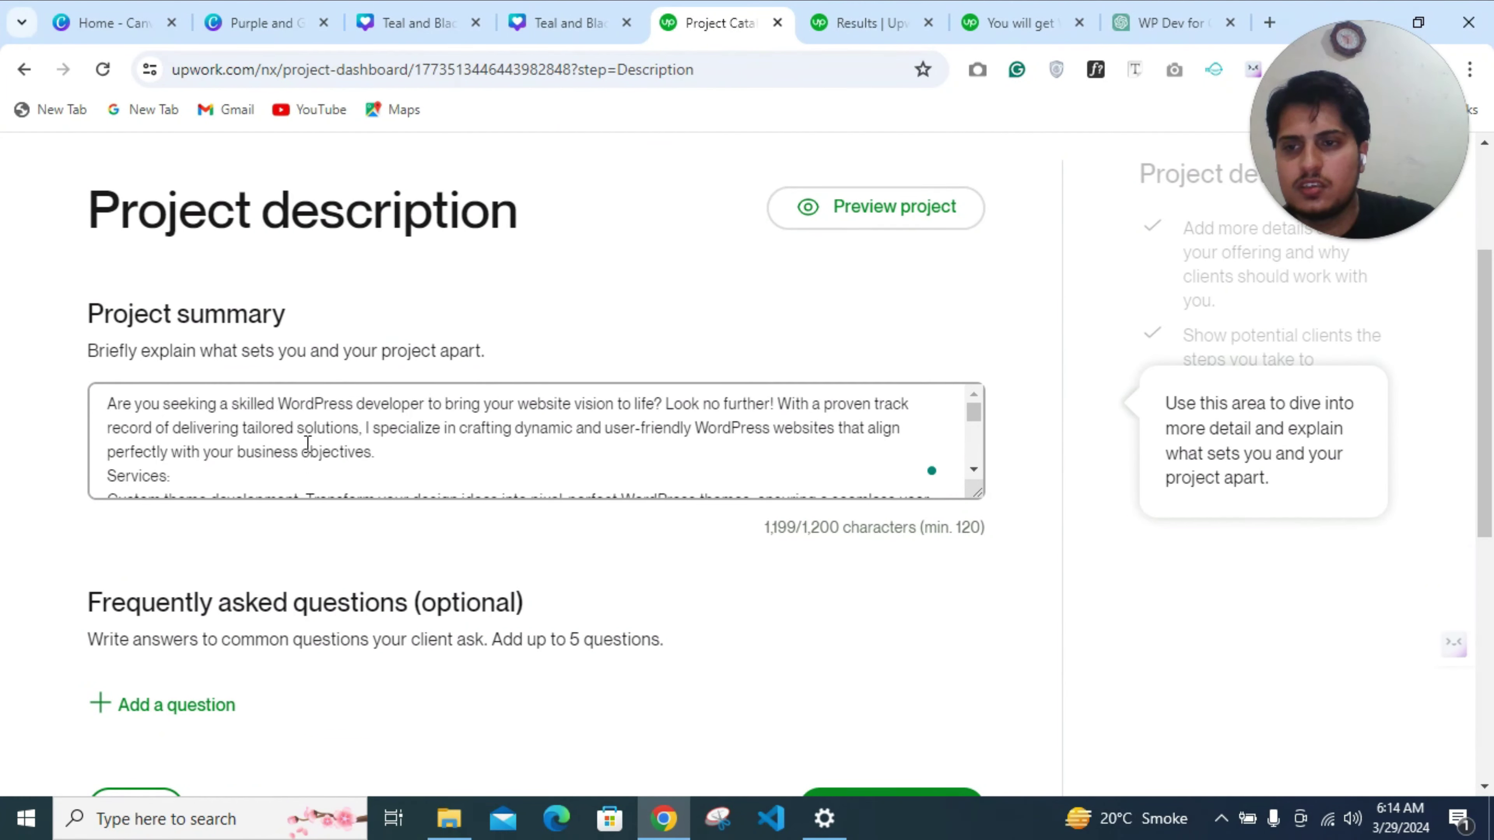
scroll(307, 444, "down", 2)
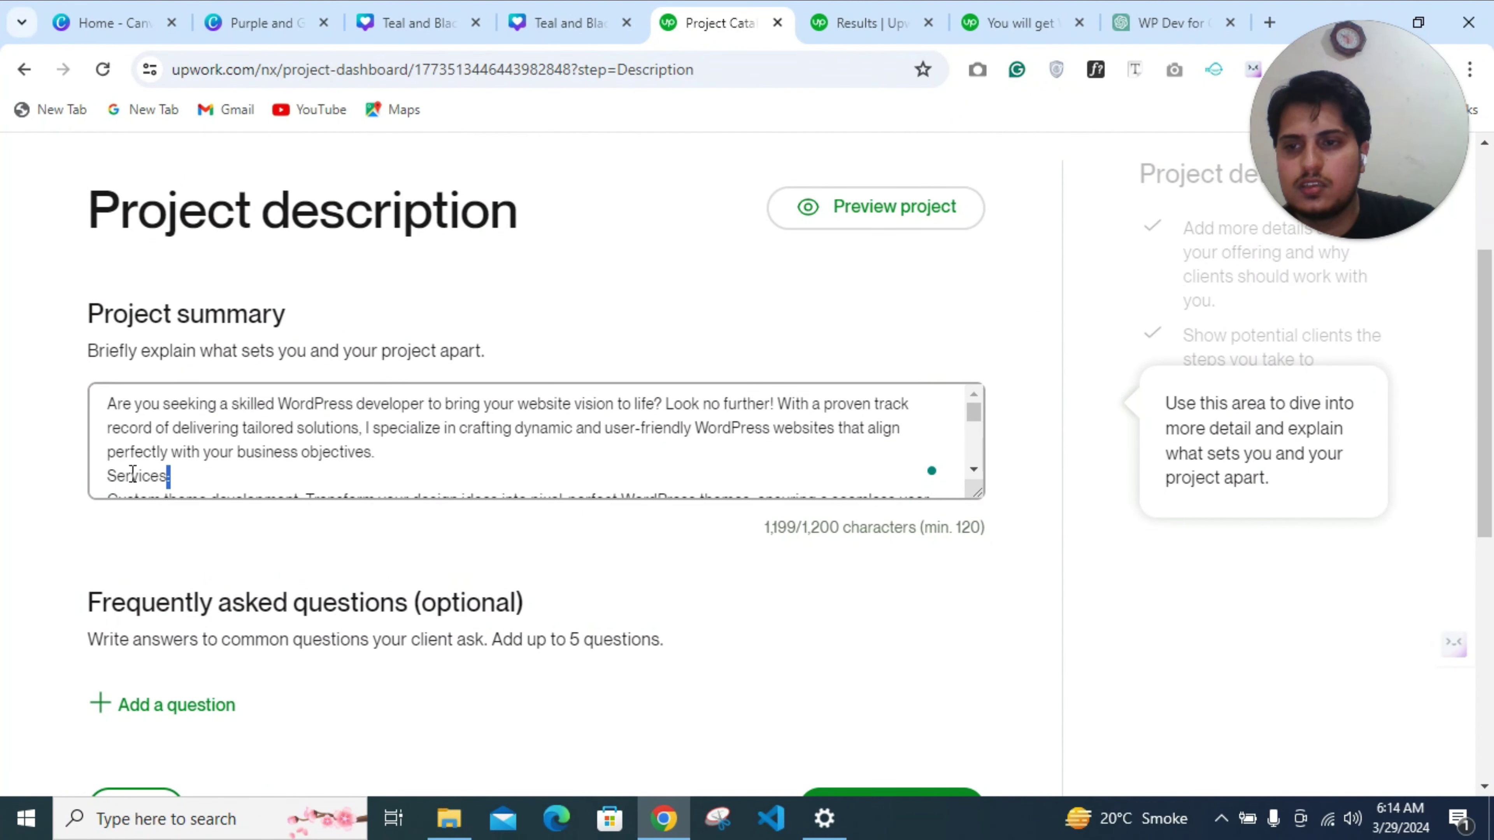
left_click_drag(172, 475, 101, 474)
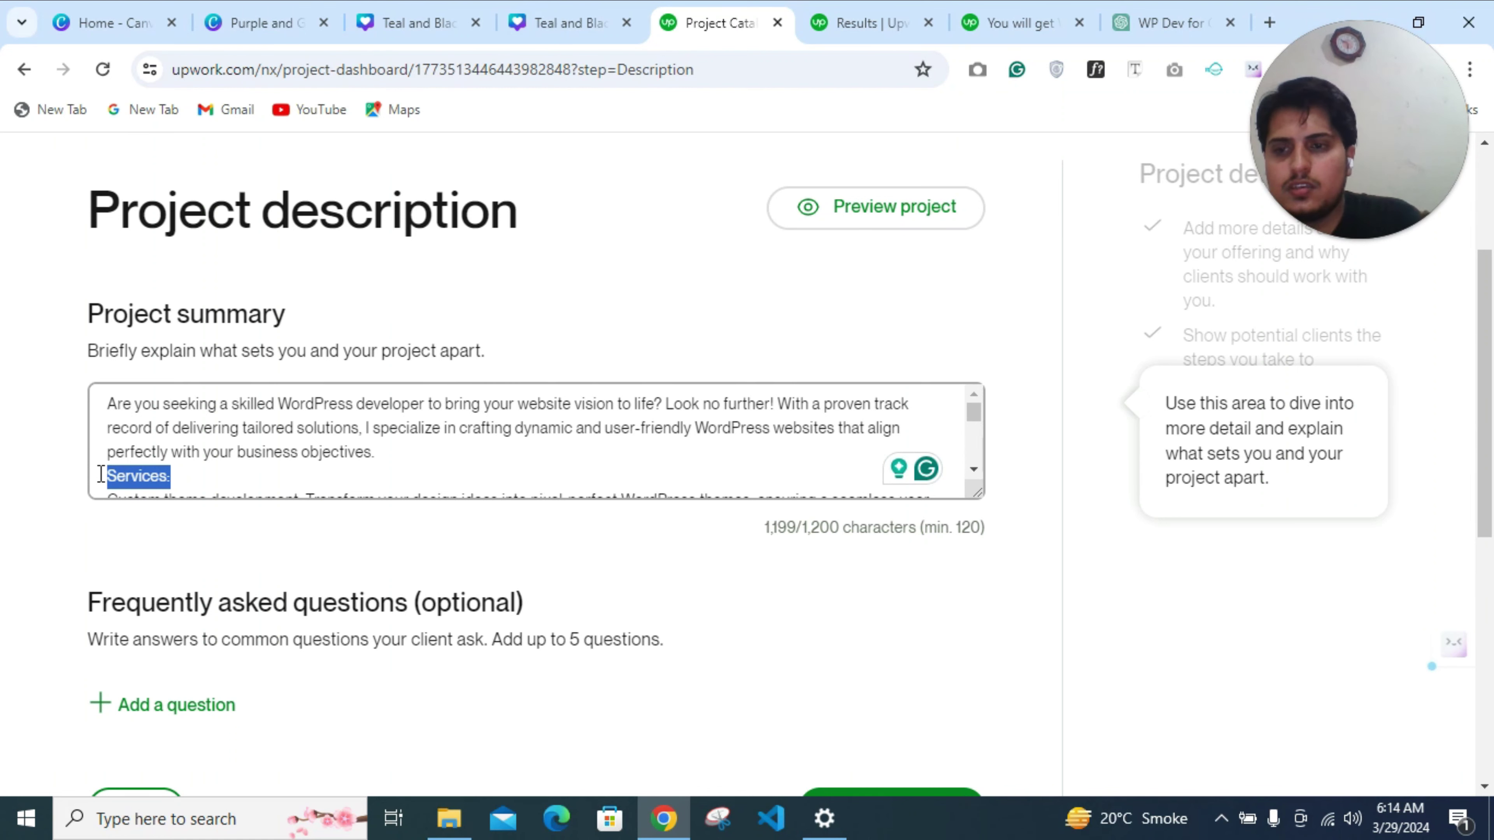
left_click(258, 472)
scroll(259, 469, "down", 4)
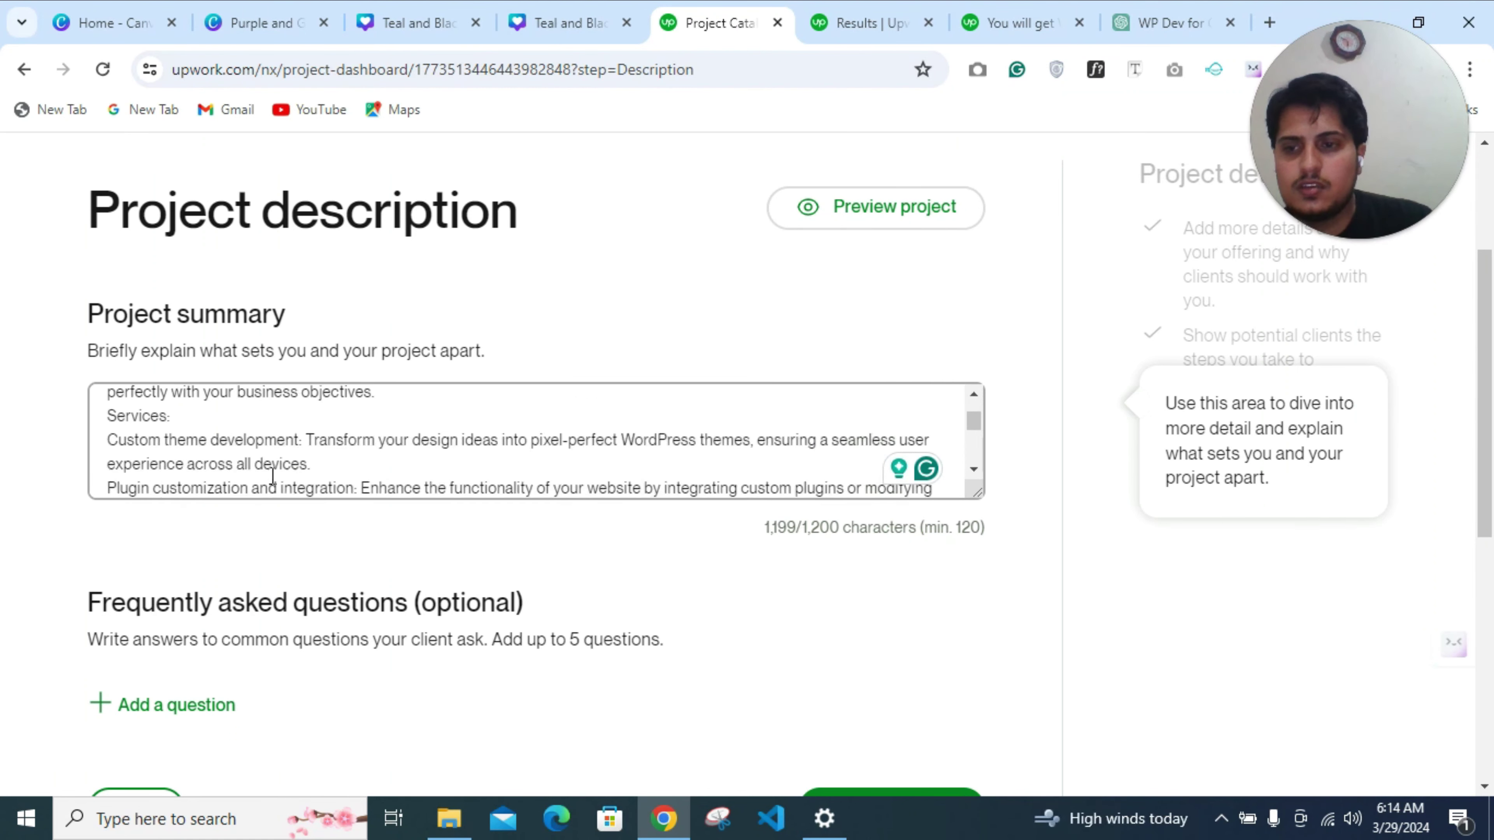
scroll(275, 456, "down", 1)
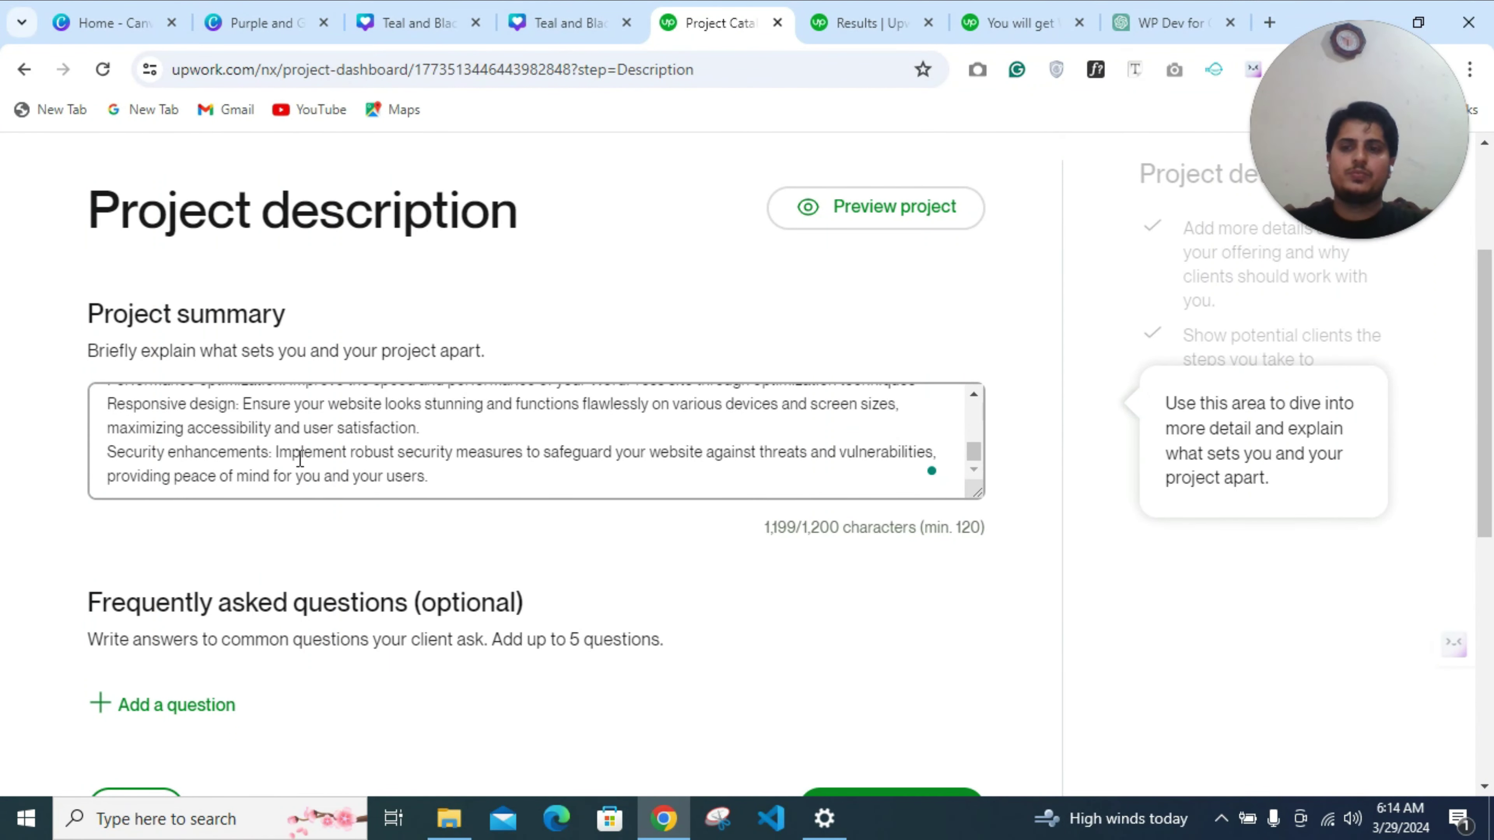
scroll(302, 459, "up", 5)
scroll(301, 459, "down", 5)
scroll(302, 459, "up", 3)
scroll(301, 459, "down", 3)
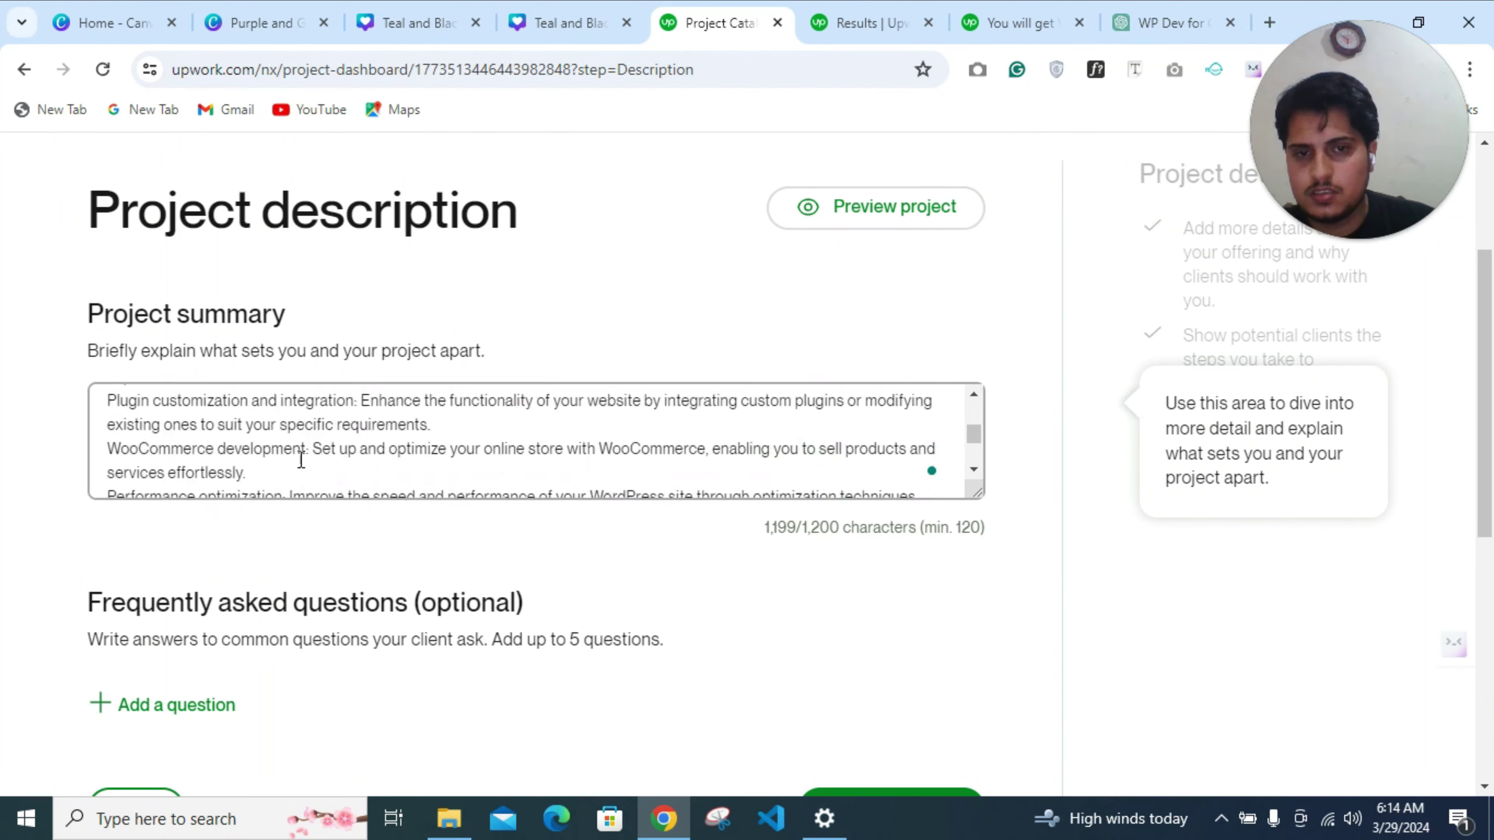
Save the project description without adding any frequently asked questions and continue to the final review stage
scroll(307, 520, "down", 2)
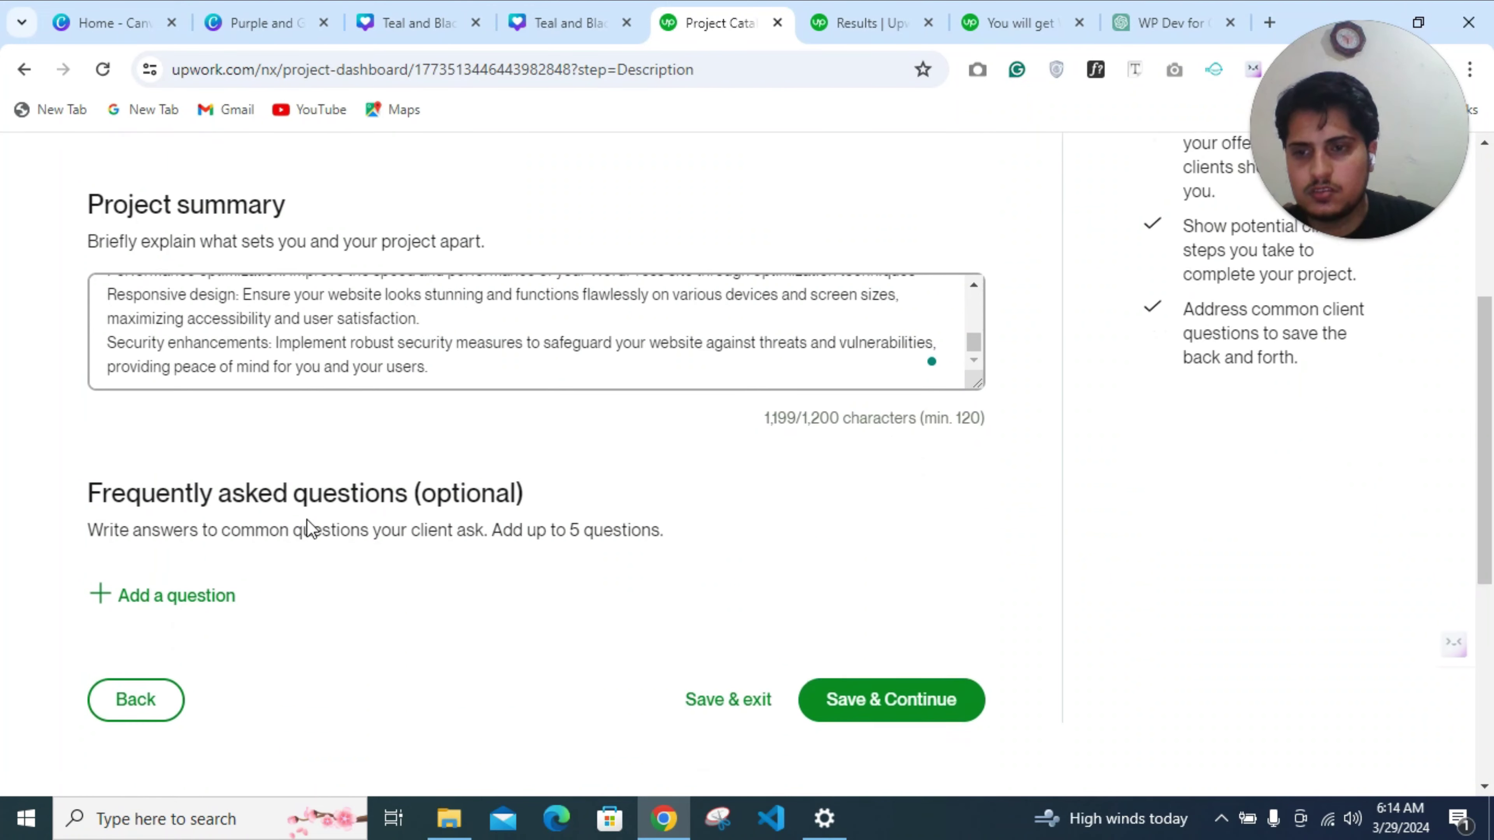
scroll(307, 520, "down", 1)
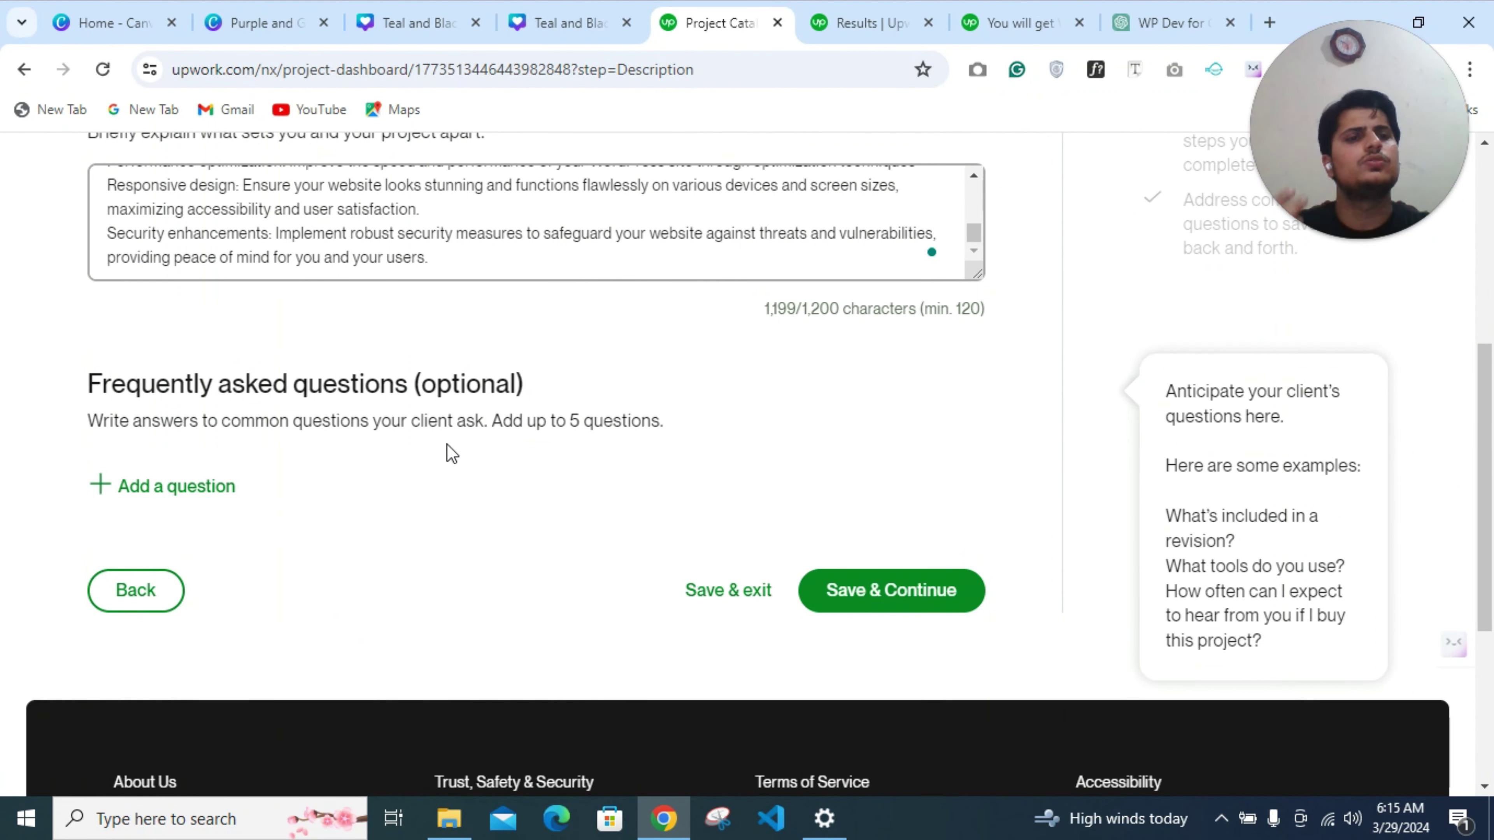
left_click(838, 589)
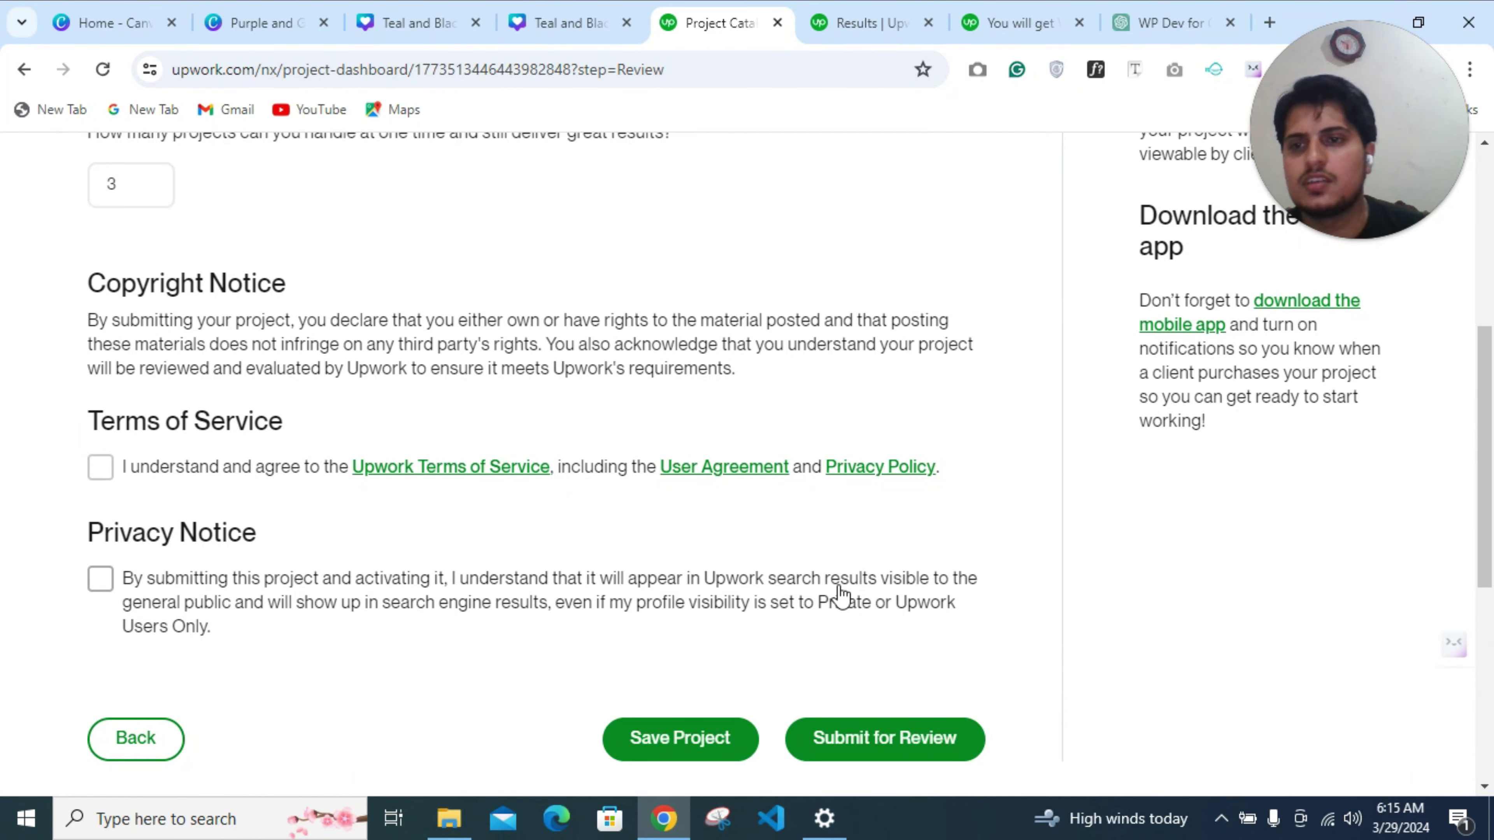
Set the maximum number of simultaneous projects to 5
scroll(630, 390, "up", 3)
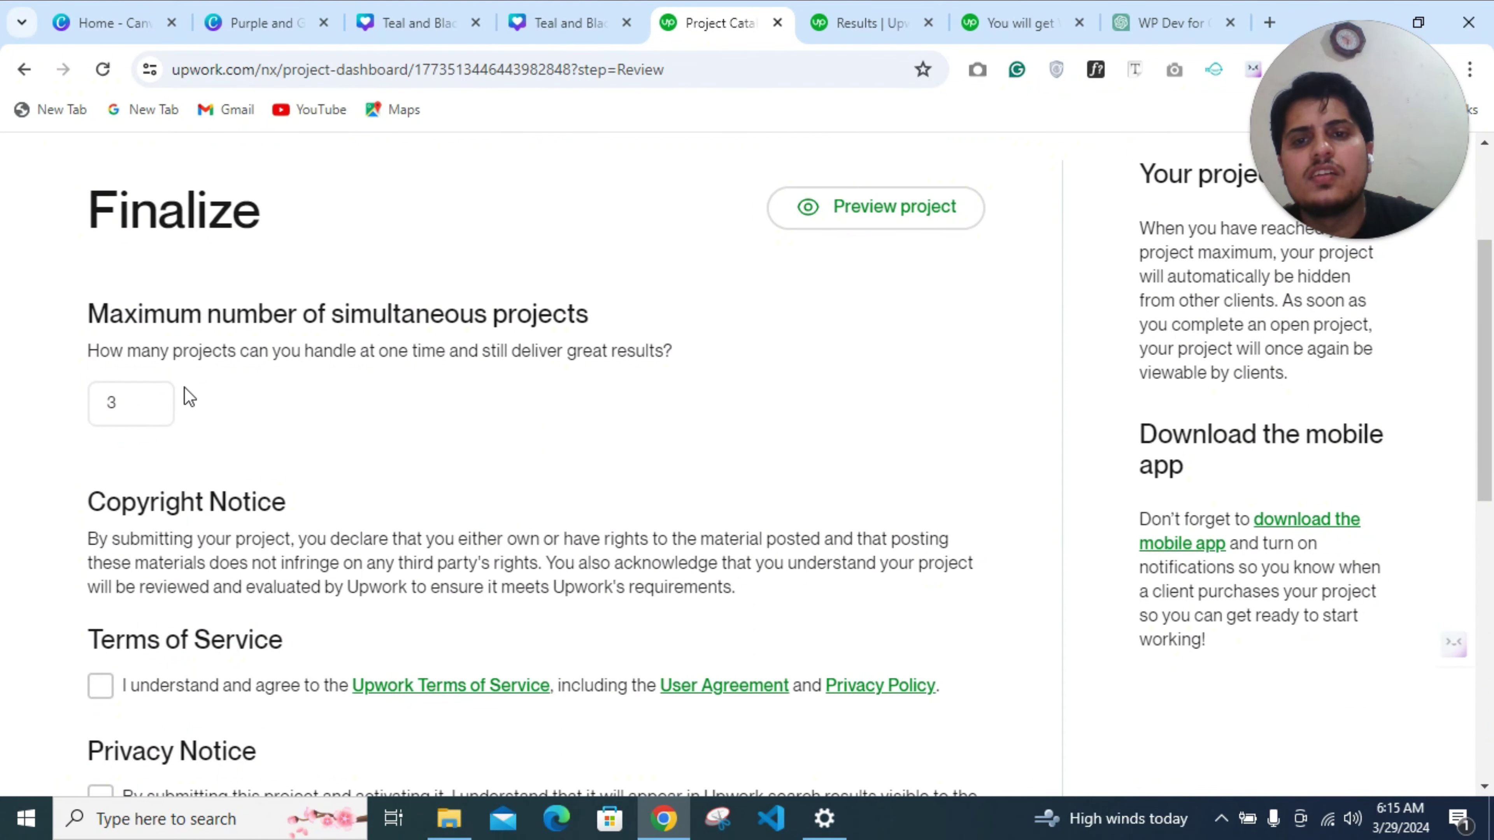
scroll(123, 382, "down", 2)
left_click(143, 299)
key("BackSpace")
type("5")
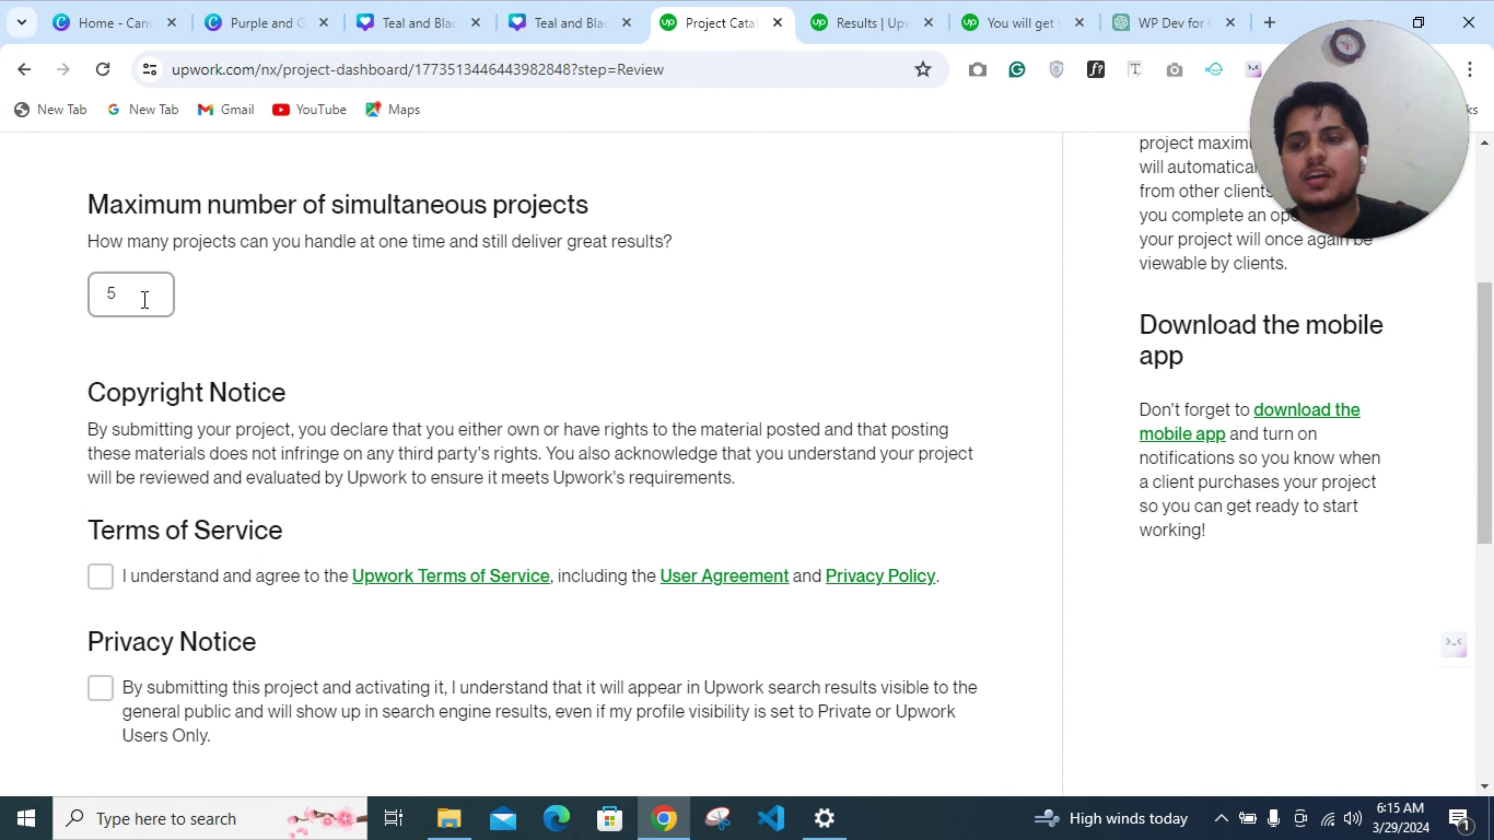
Agree to the Upwork Terms of Service and accept the Privacy Notice for the project
scroll(153, 307, "down", 2)
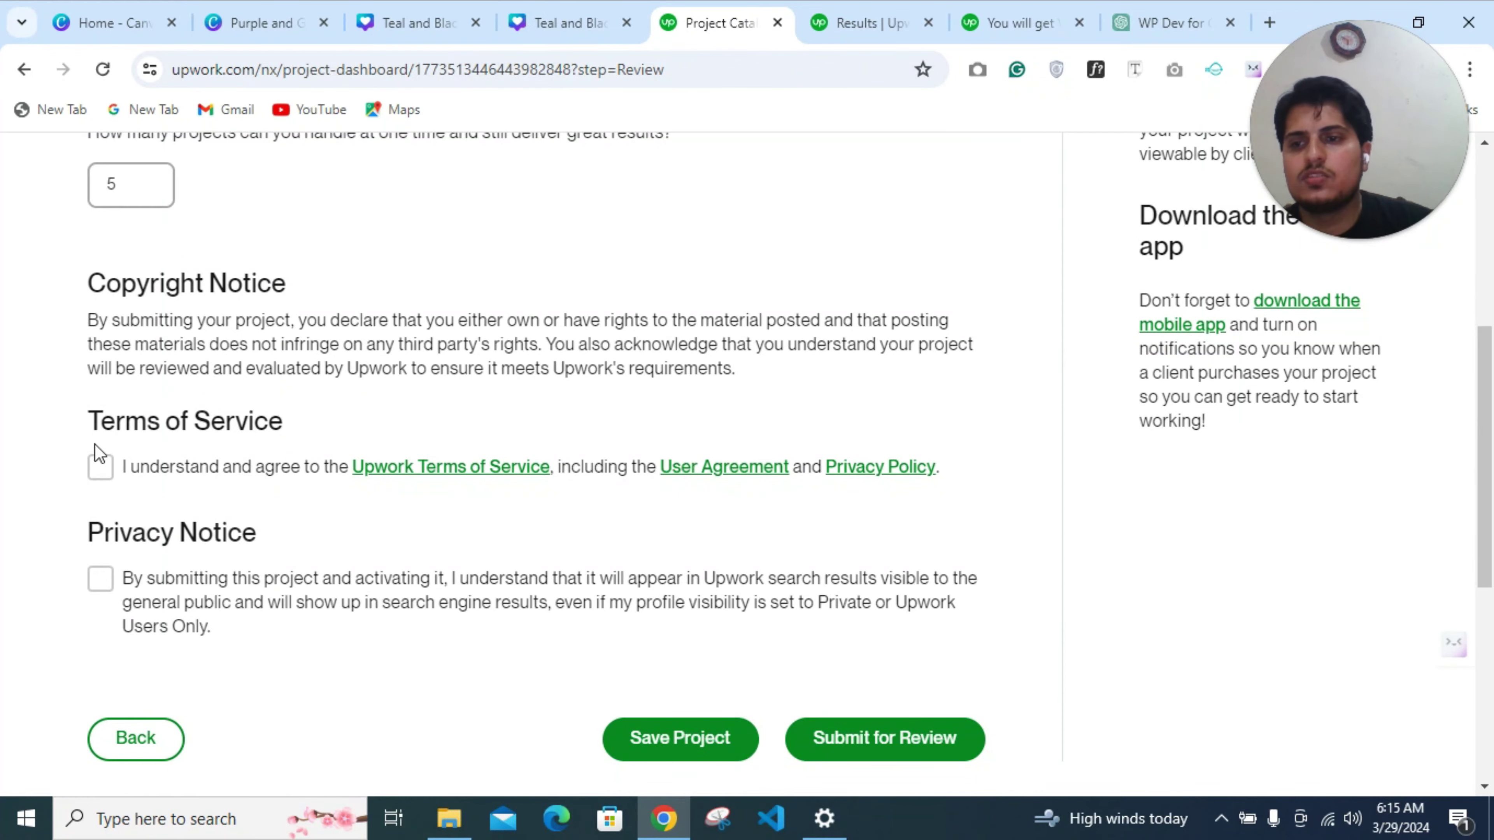
left_click(99, 469)
left_click(101, 584)
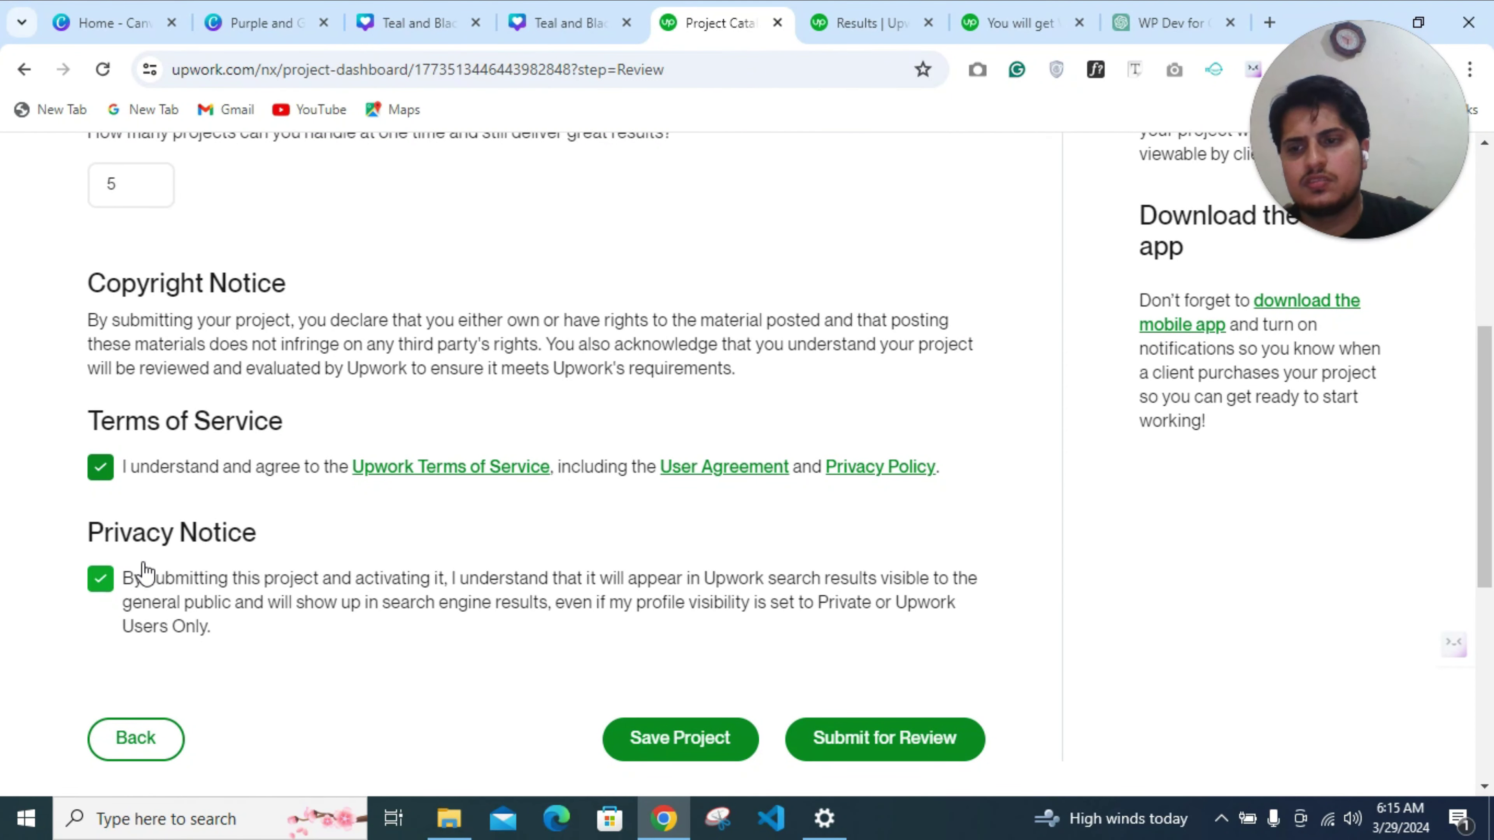
Submit the finished project for review and confirm sending it
scroll(188, 544, "down", 2)
scroll(856, 508, "up", 8)
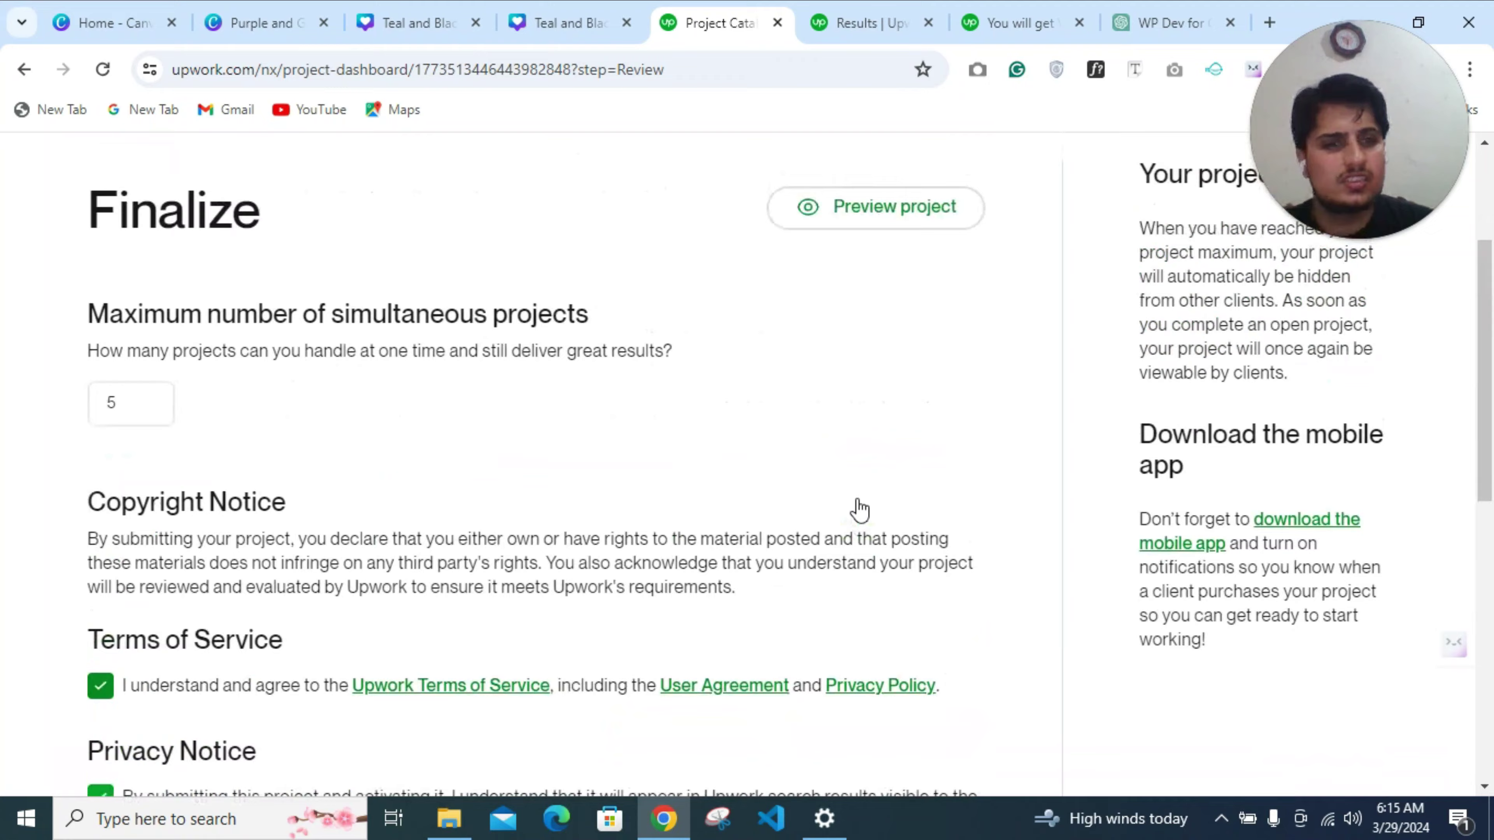
scroll(856, 508, "down", 8)
left_click(885, 629)
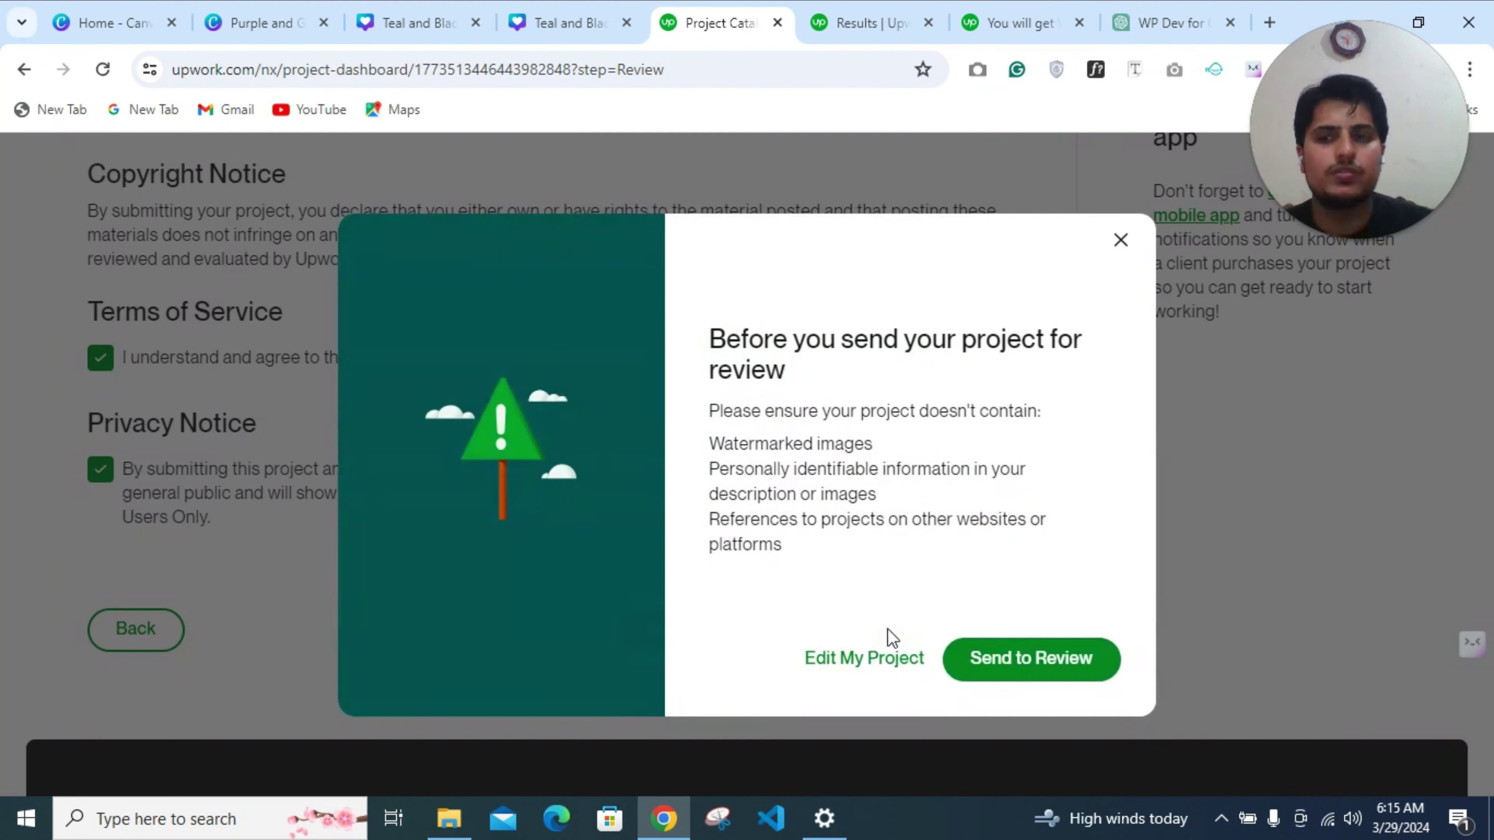
left_click(1024, 660)
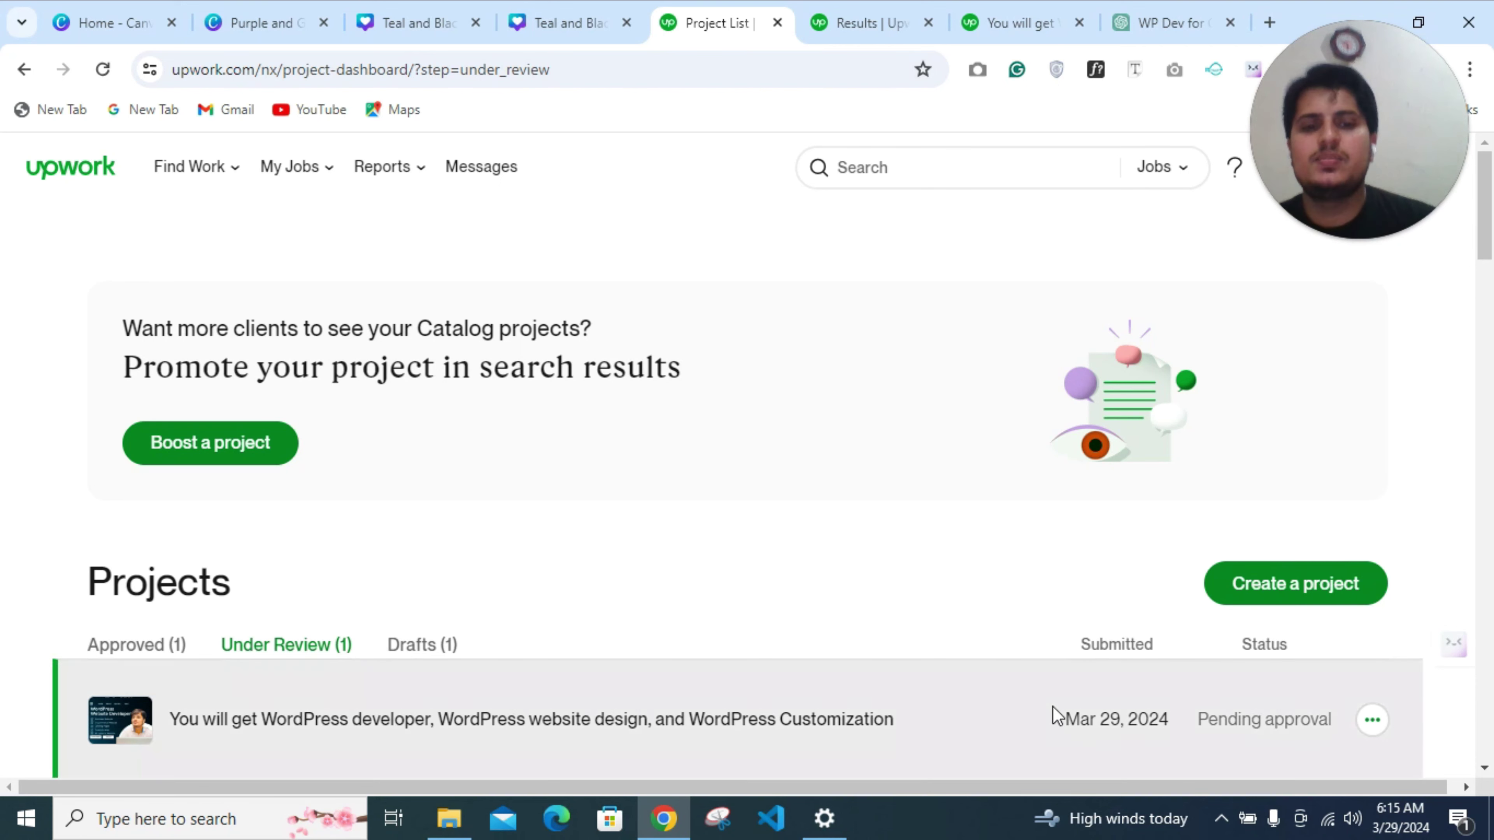
Examine the approved and under-review project lists, and look over the existing WordPress listing's project details once more
scroll(626, 523, "down", 5)
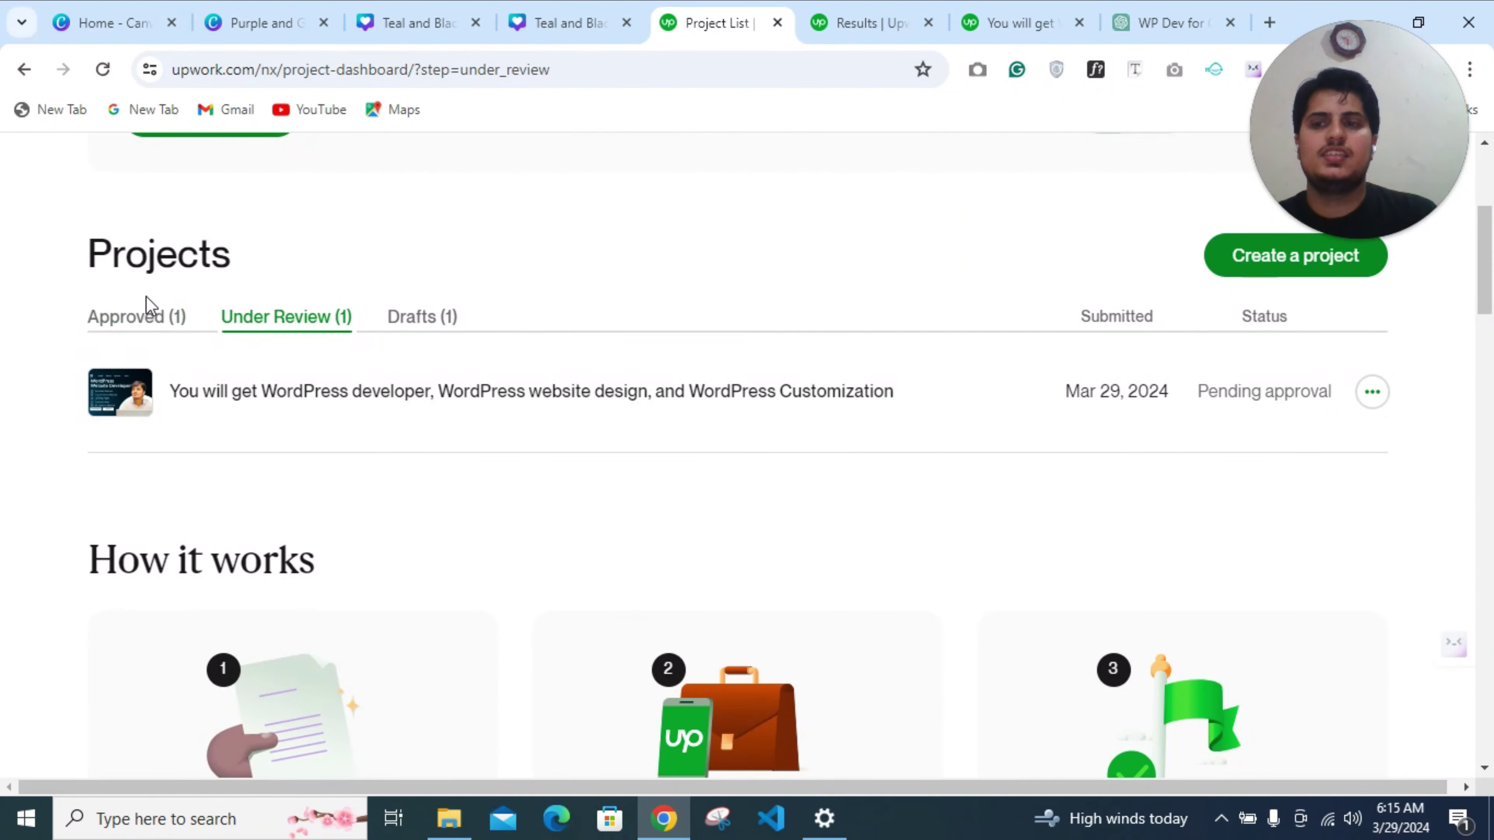
left_click(143, 316)
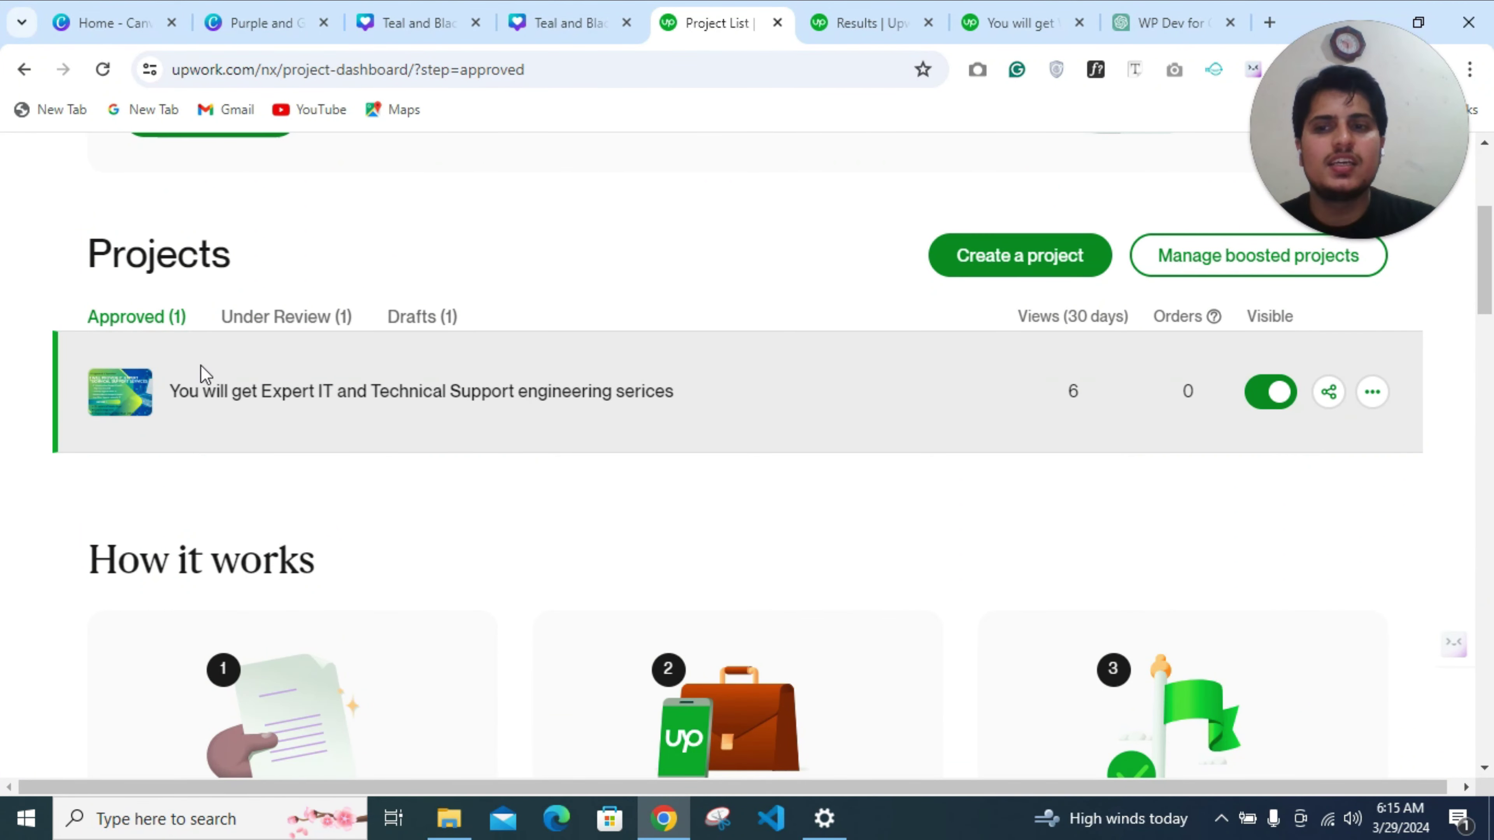
left_click(269, 327)
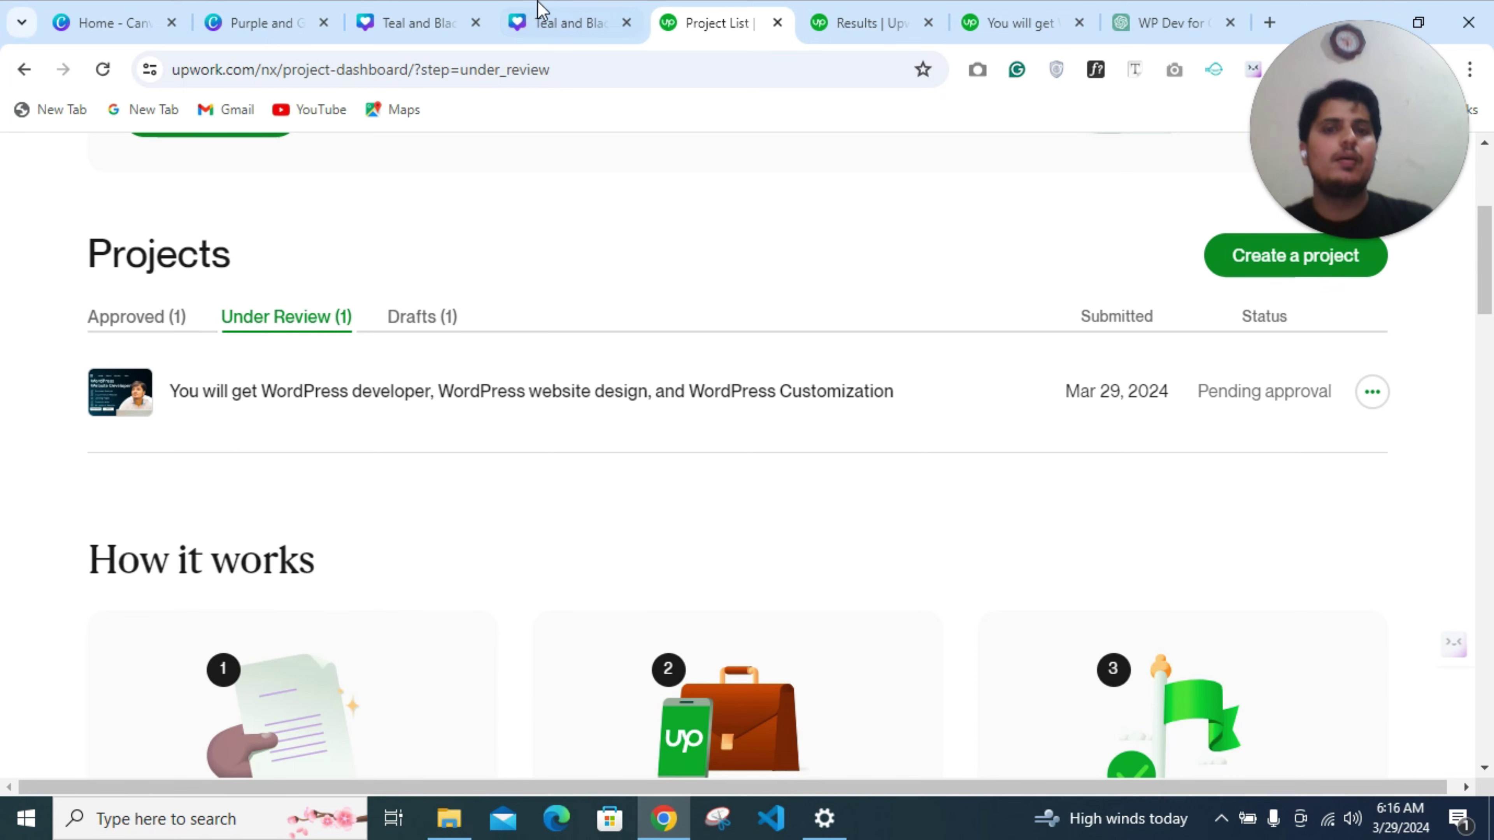
left_click(864, 20)
left_click(984, 18)
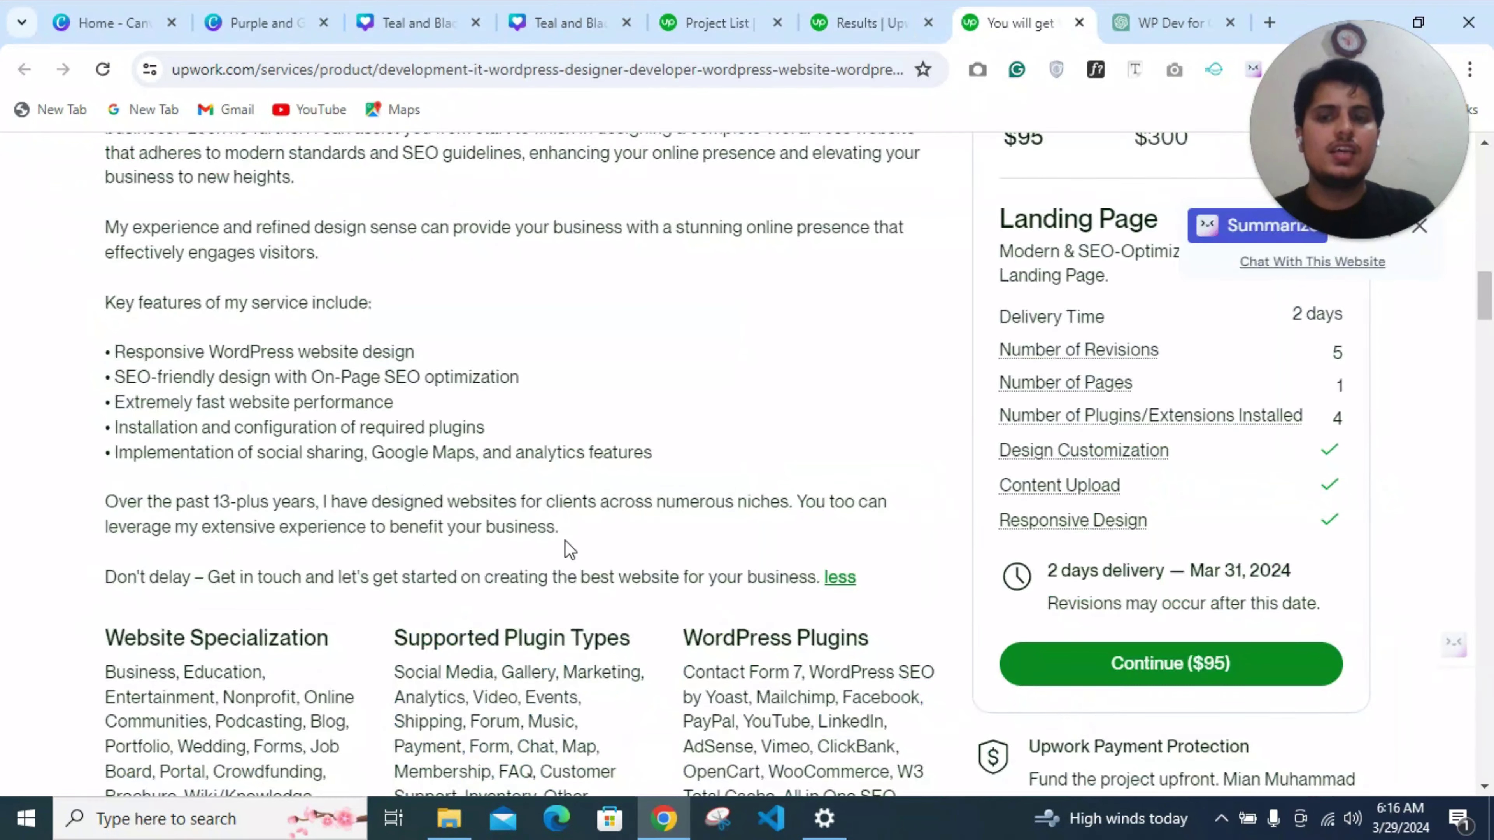
scroll(538, 335, "up", 5)
scroll(538, 336, "down", 3)
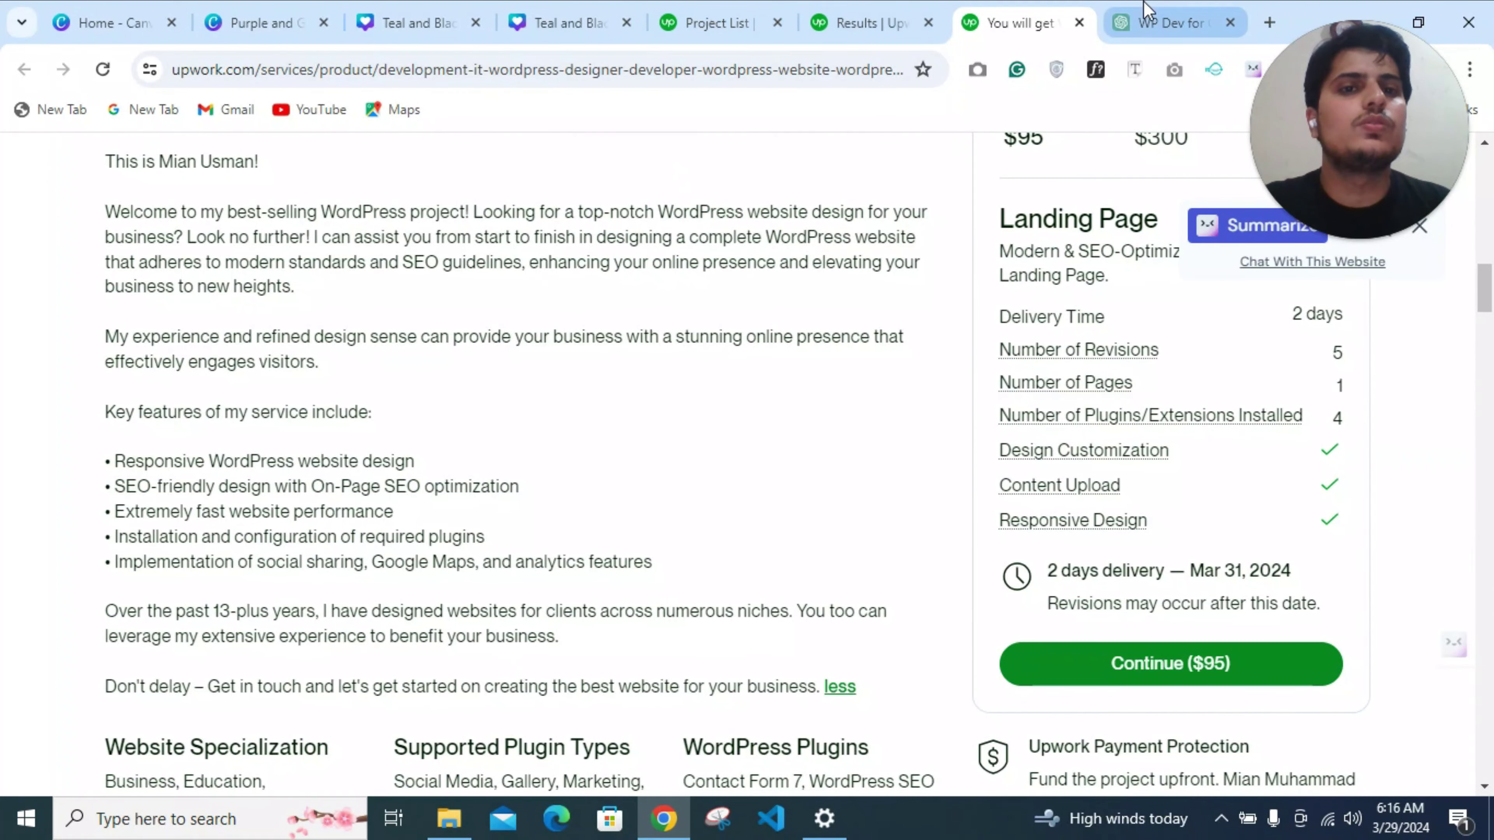
left_click(743, 20)
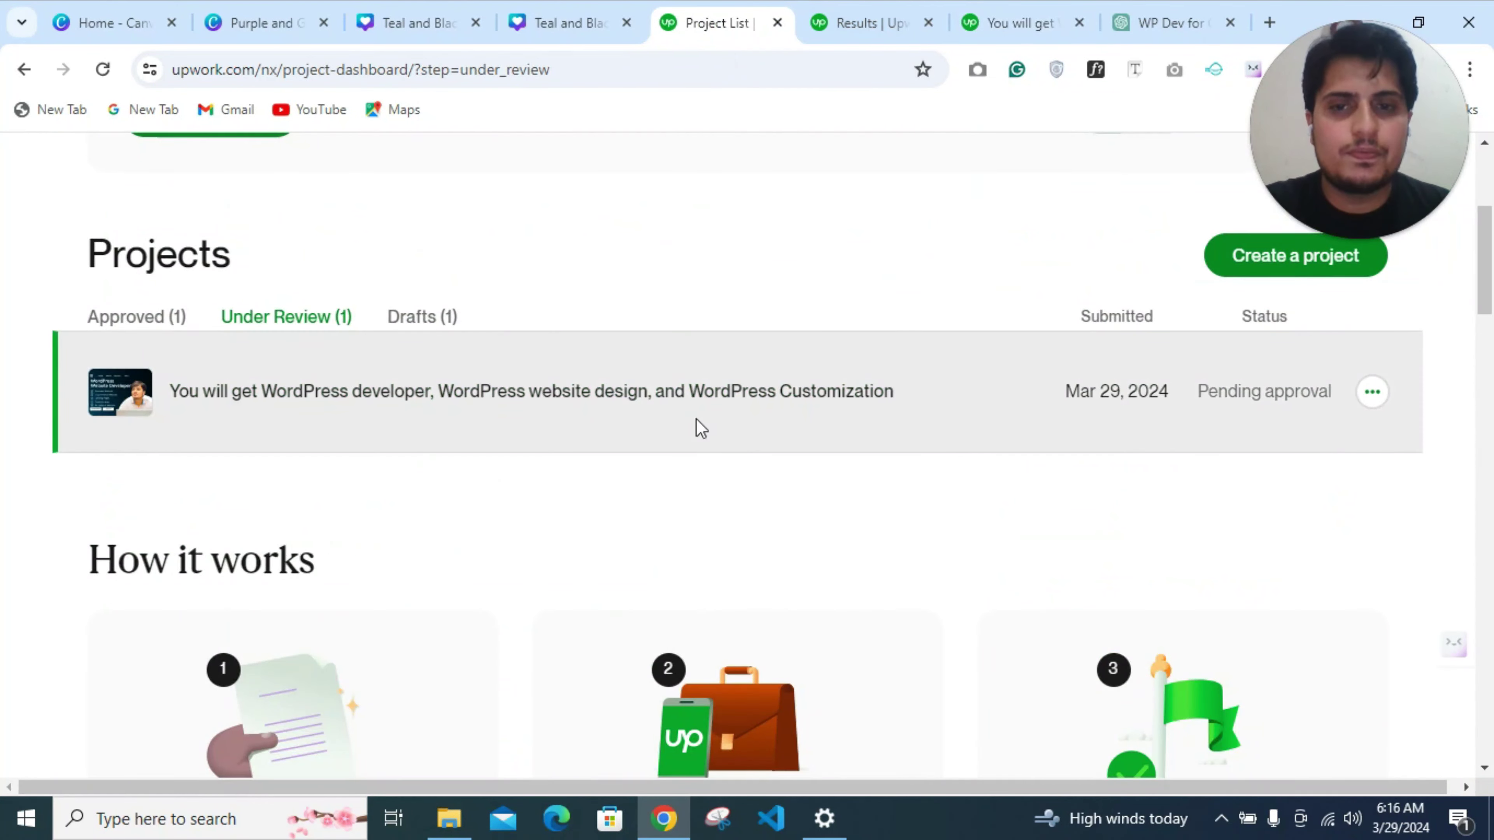